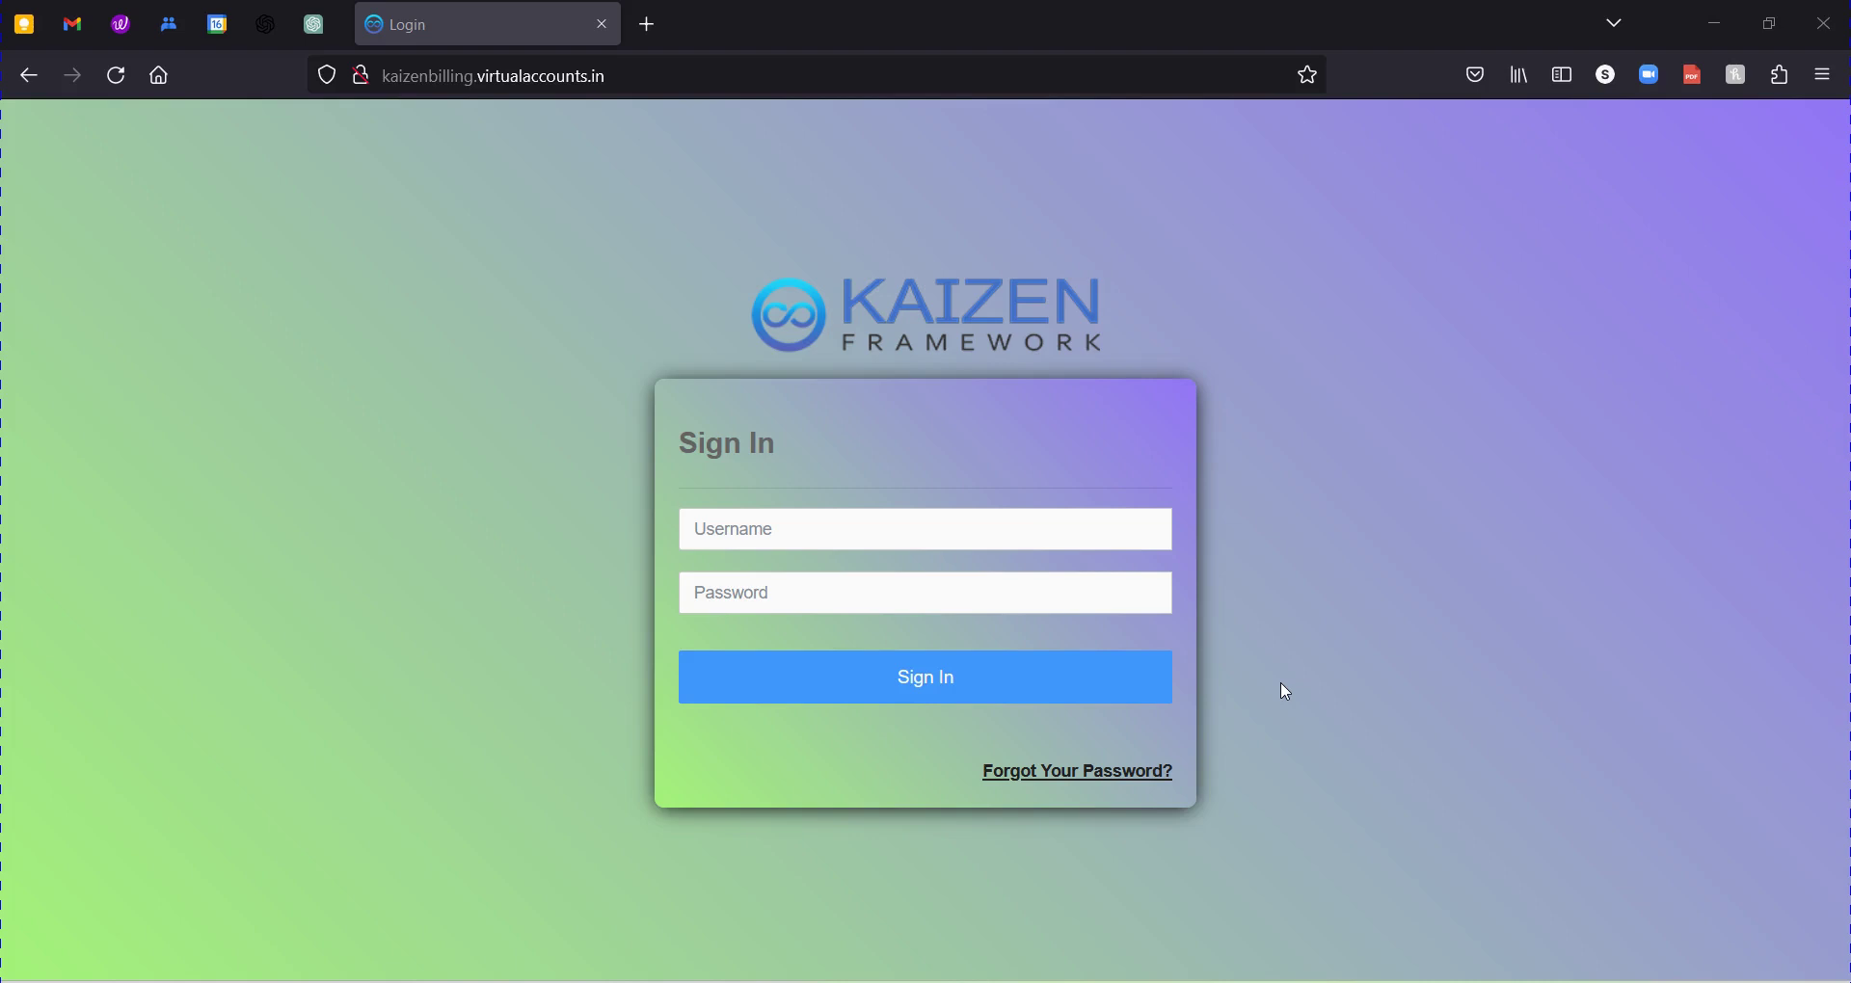
Bring up Billing Software and select the Master, Transaction, Reports, Dashboard headings and Inventory management.
{"action": "left_click", "coordinate": [1293, 979]}
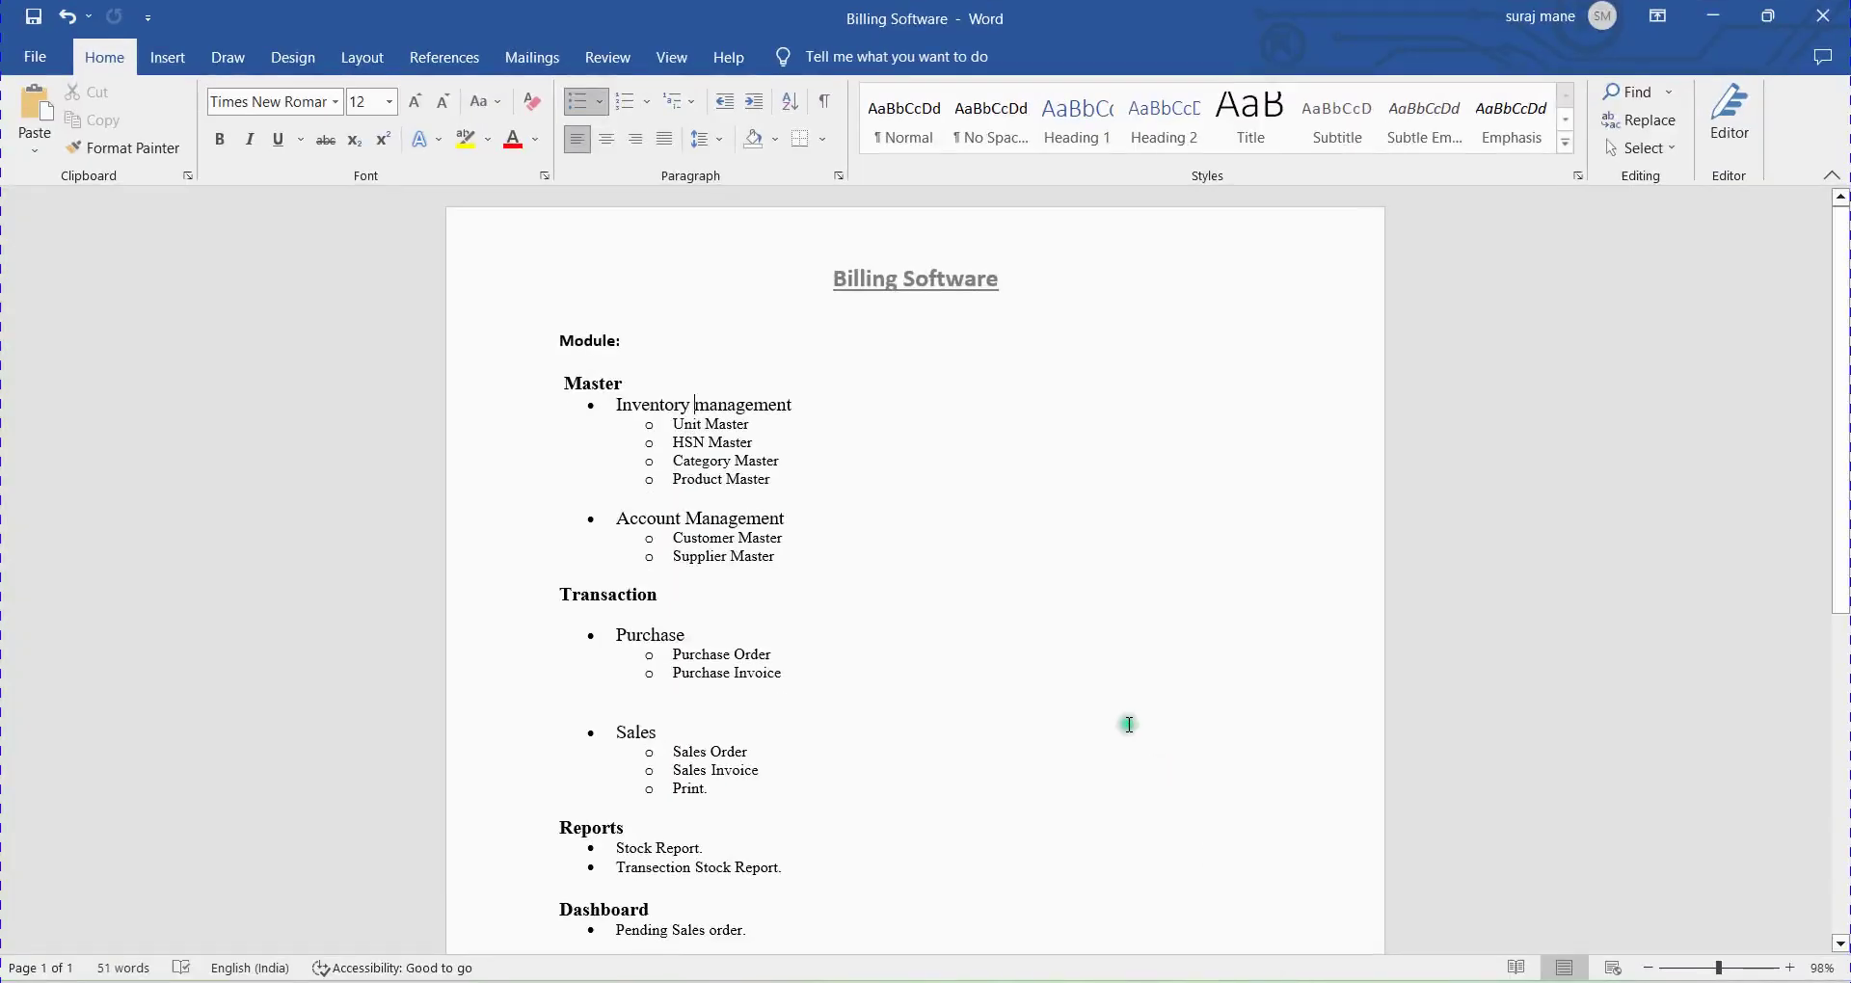
{"action": "left_click", "coordinate": [1115, 691]}
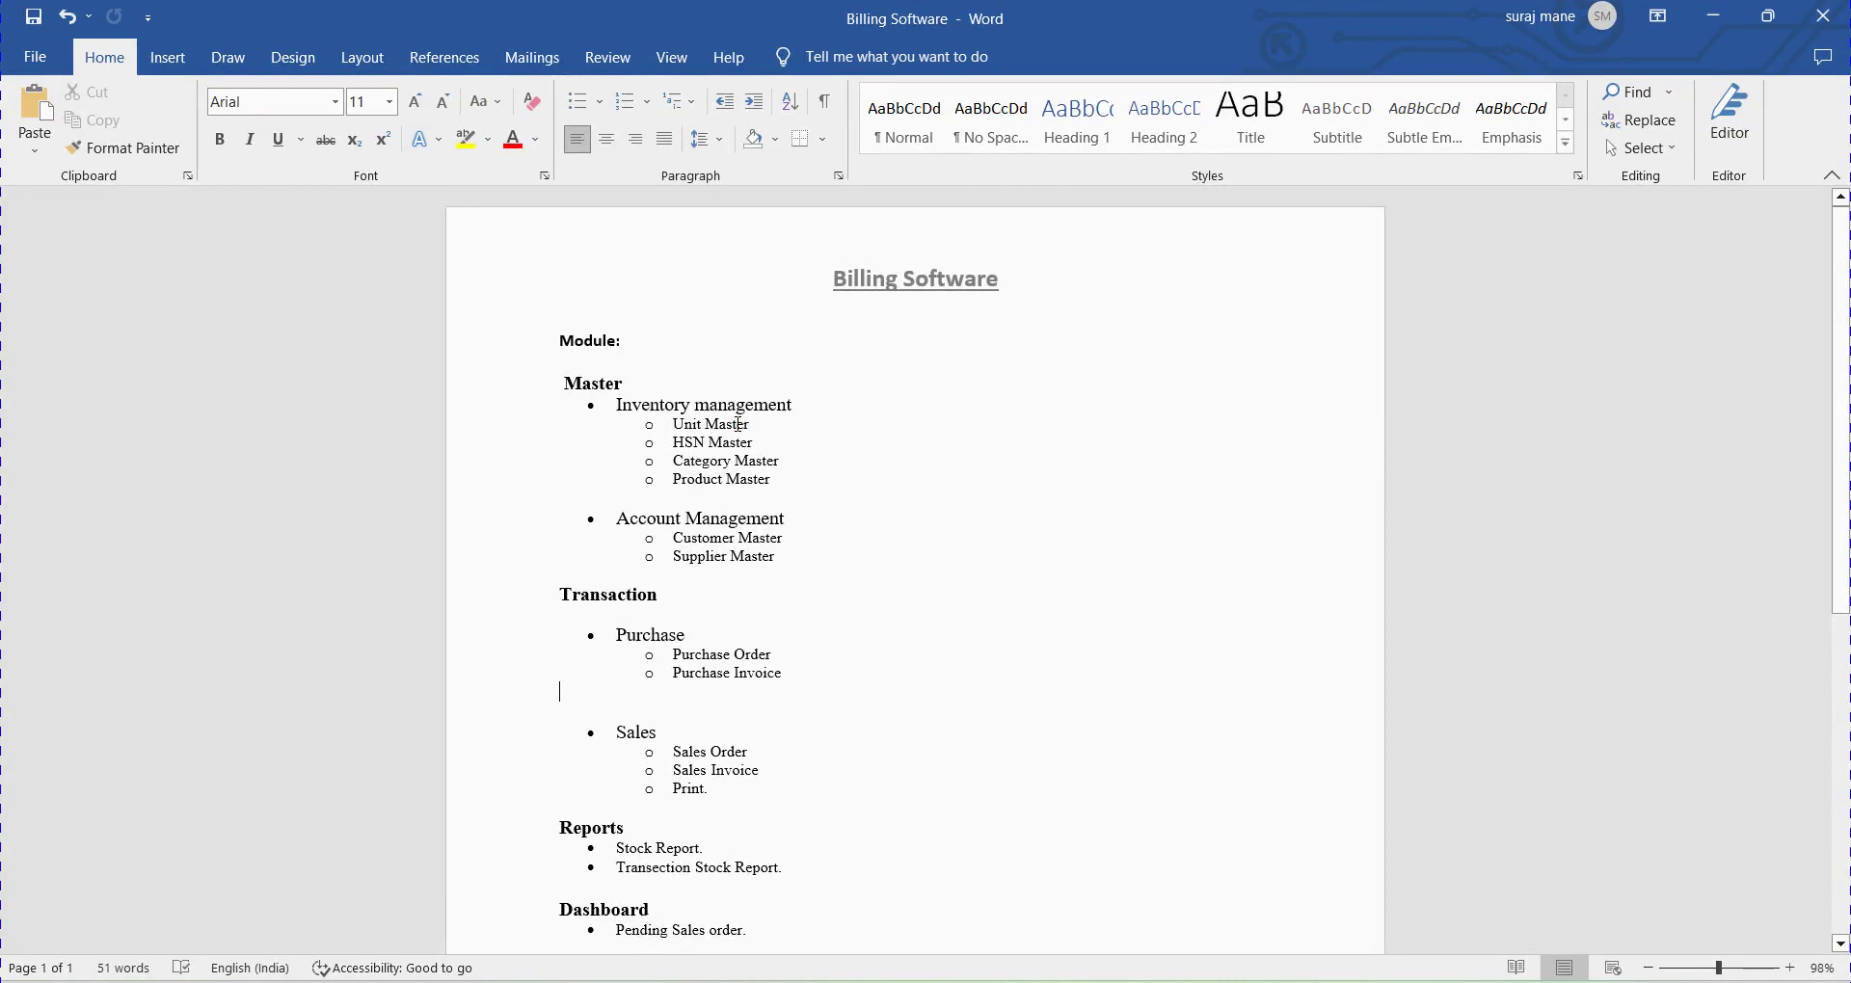
{"action": "left_click", "coordinate": [672, 407]}
{"action": "left_click", "coordinate": [585, 385]}
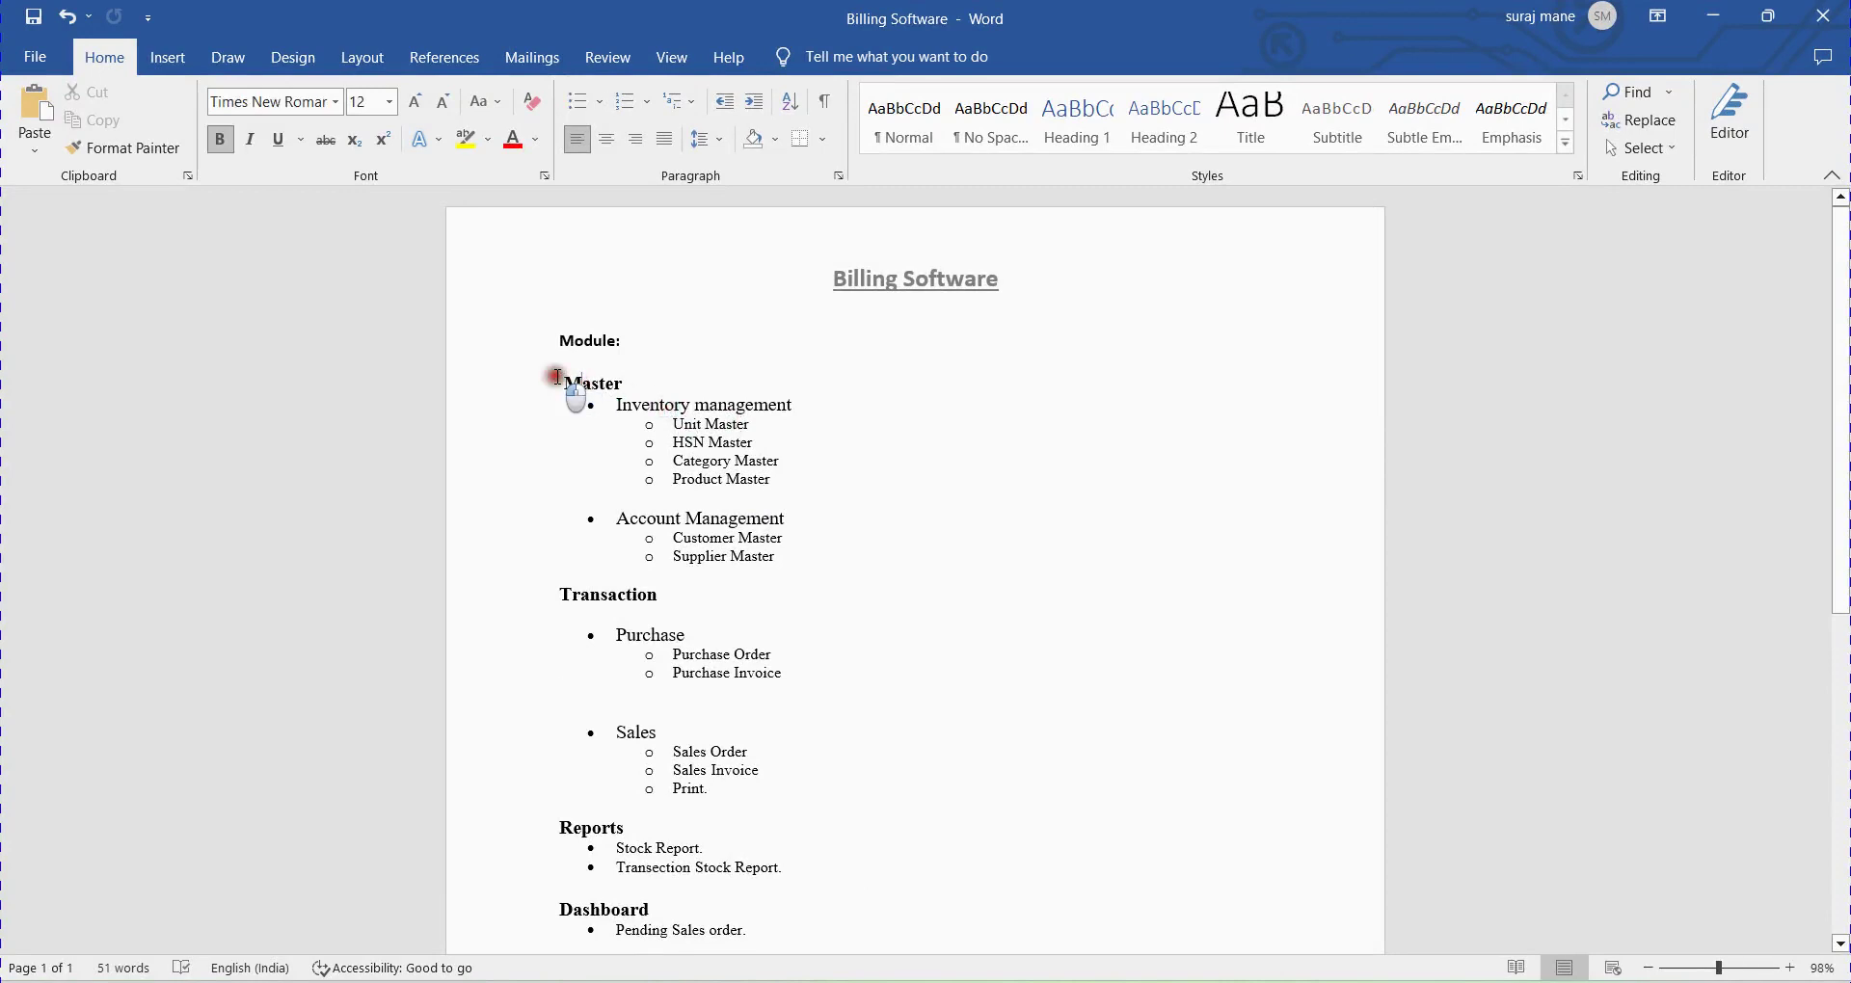
{"action": "left_click_drag", "start_coordinate": [554, 377], "coordinate": [631, 383]}
{"action": "left_click_drag", "start_coordinate": [565, 588], "coordinate": [660, 596]}
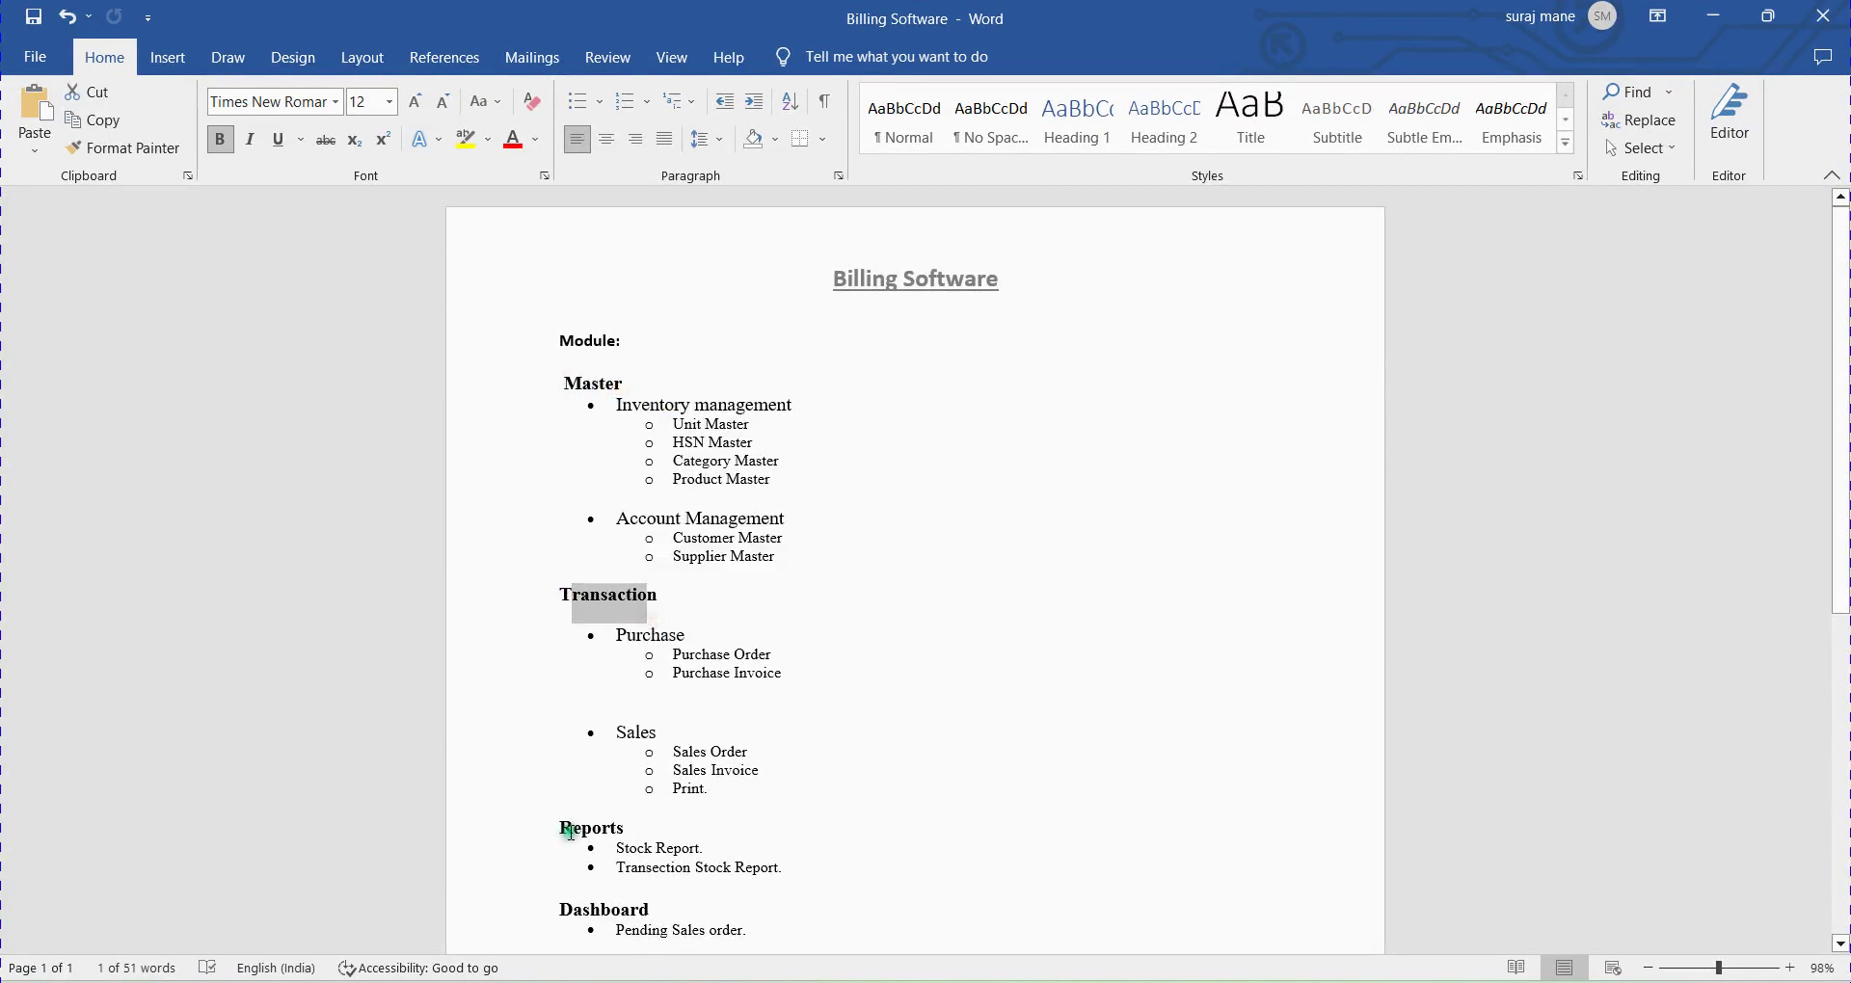
{"action": "left_click_drag", "start_coordinate": [573, 829], "coordinate": [625, 829]}
{"action": "left_click_drag", "start_coordinate": [596, 909], "coordinate": [638, 910]}
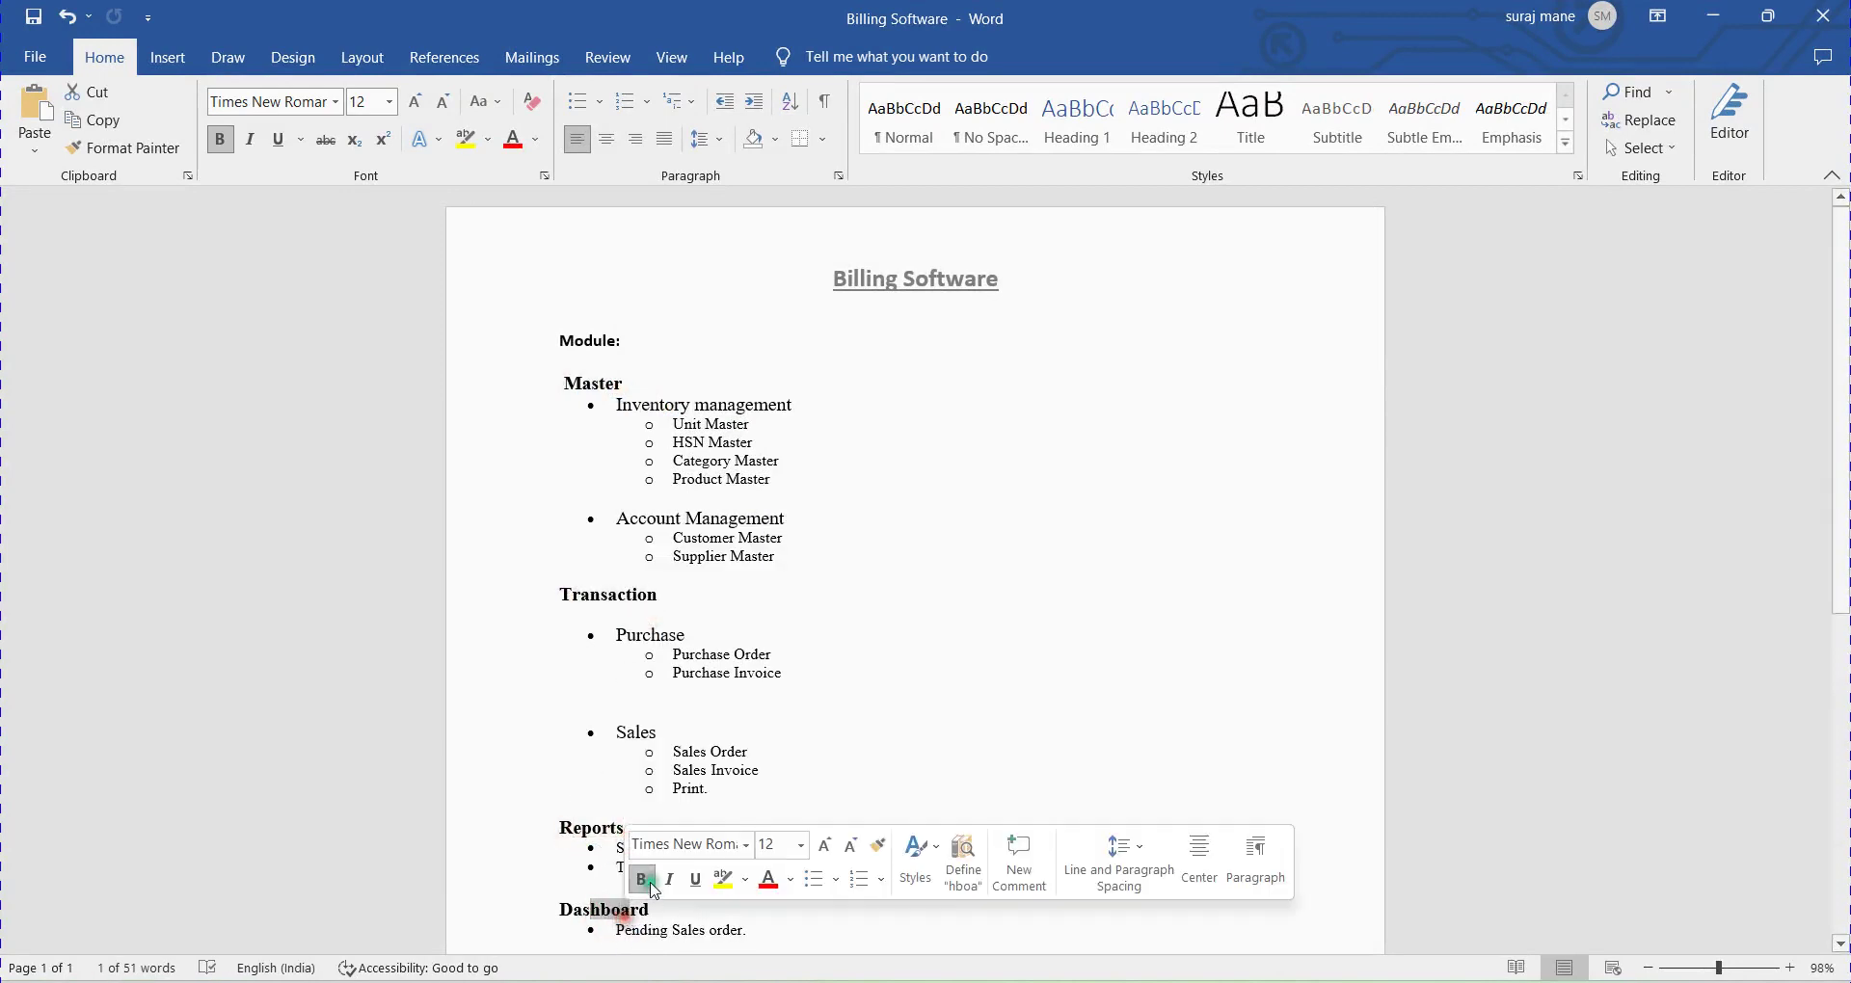
{"action": "left_click", "coordinate": [718, 448]}
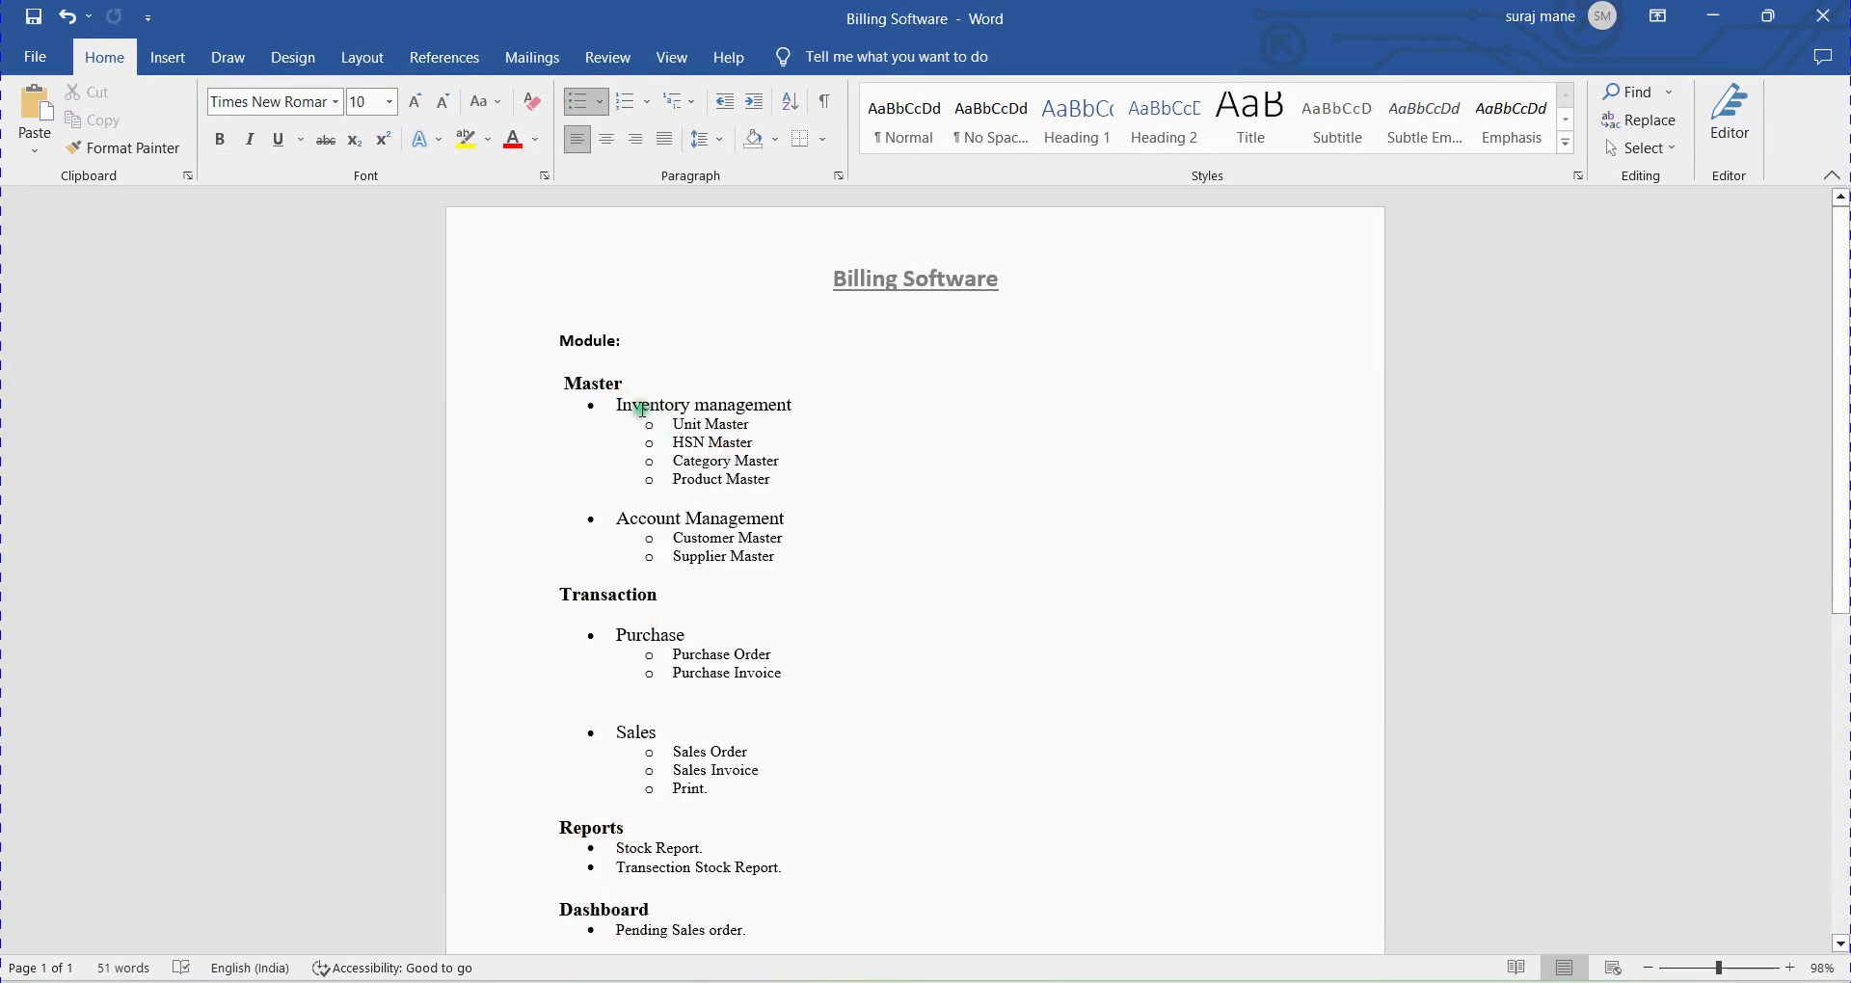
{"action": "left_click_drag", "start_coordinate": [619, 405], "coordinate": [819, 470]}
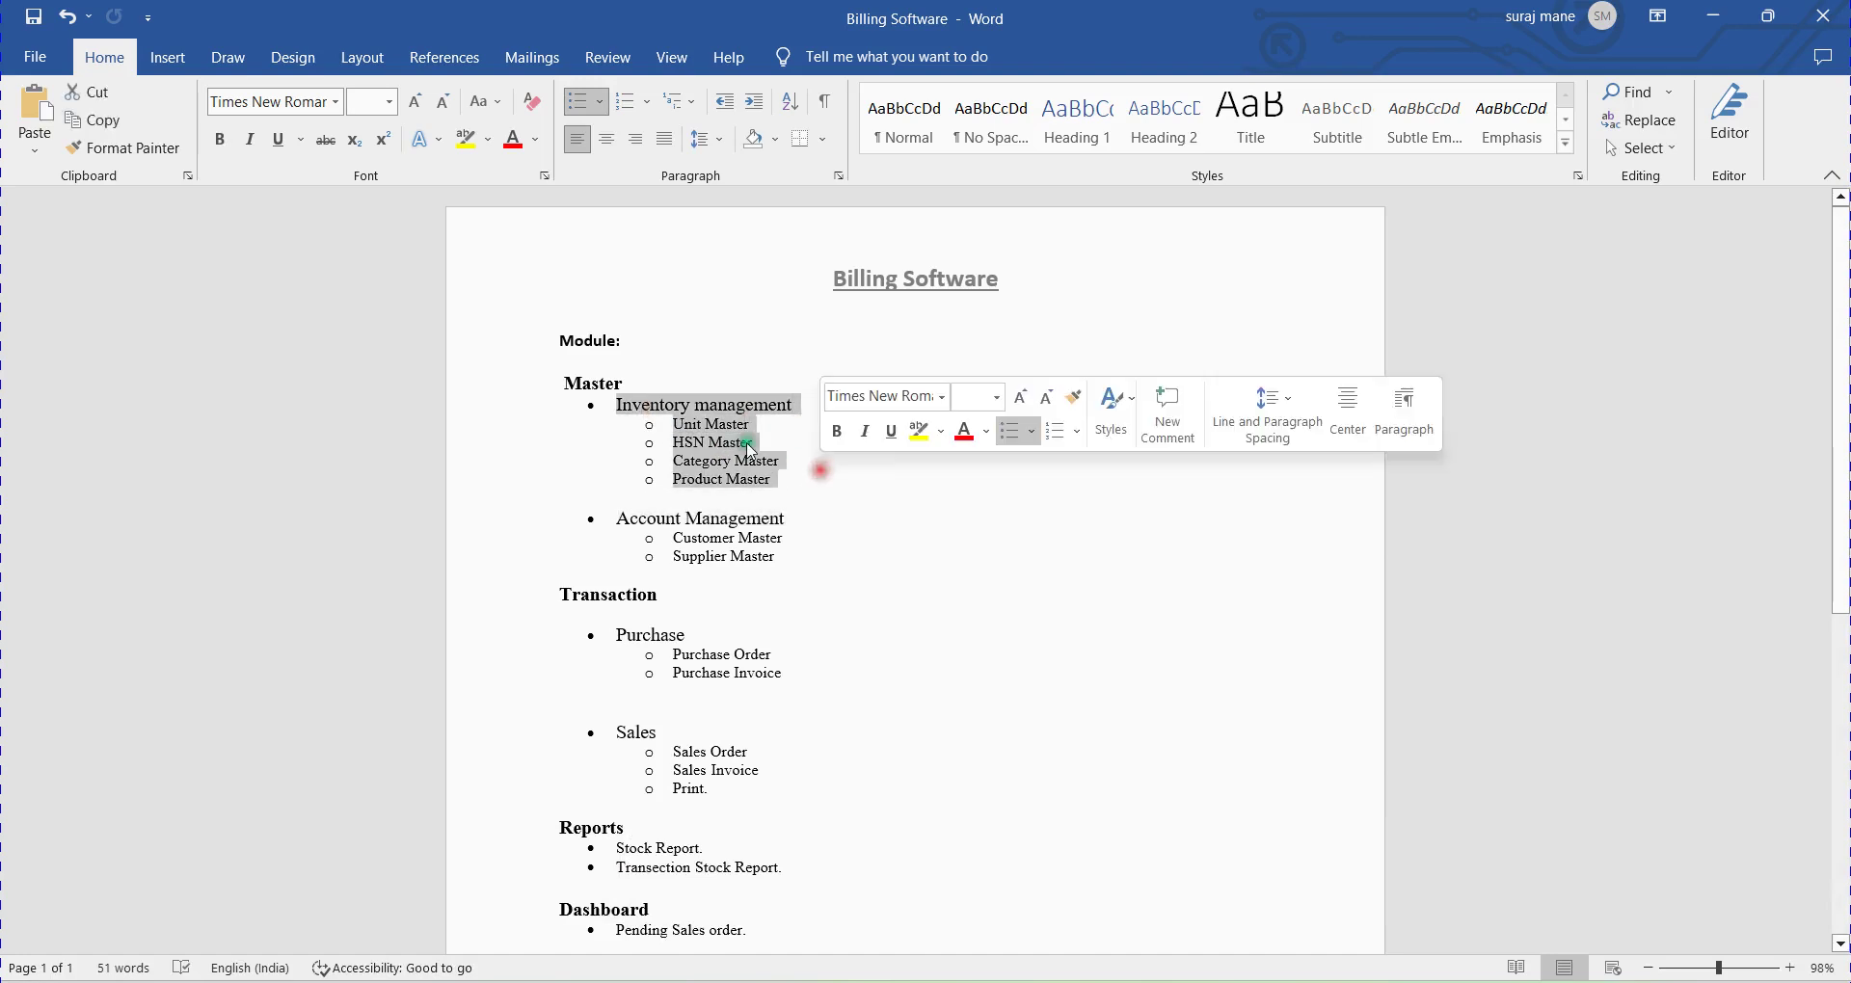
{"action": "left_click", "coordinate": [728, 426]}
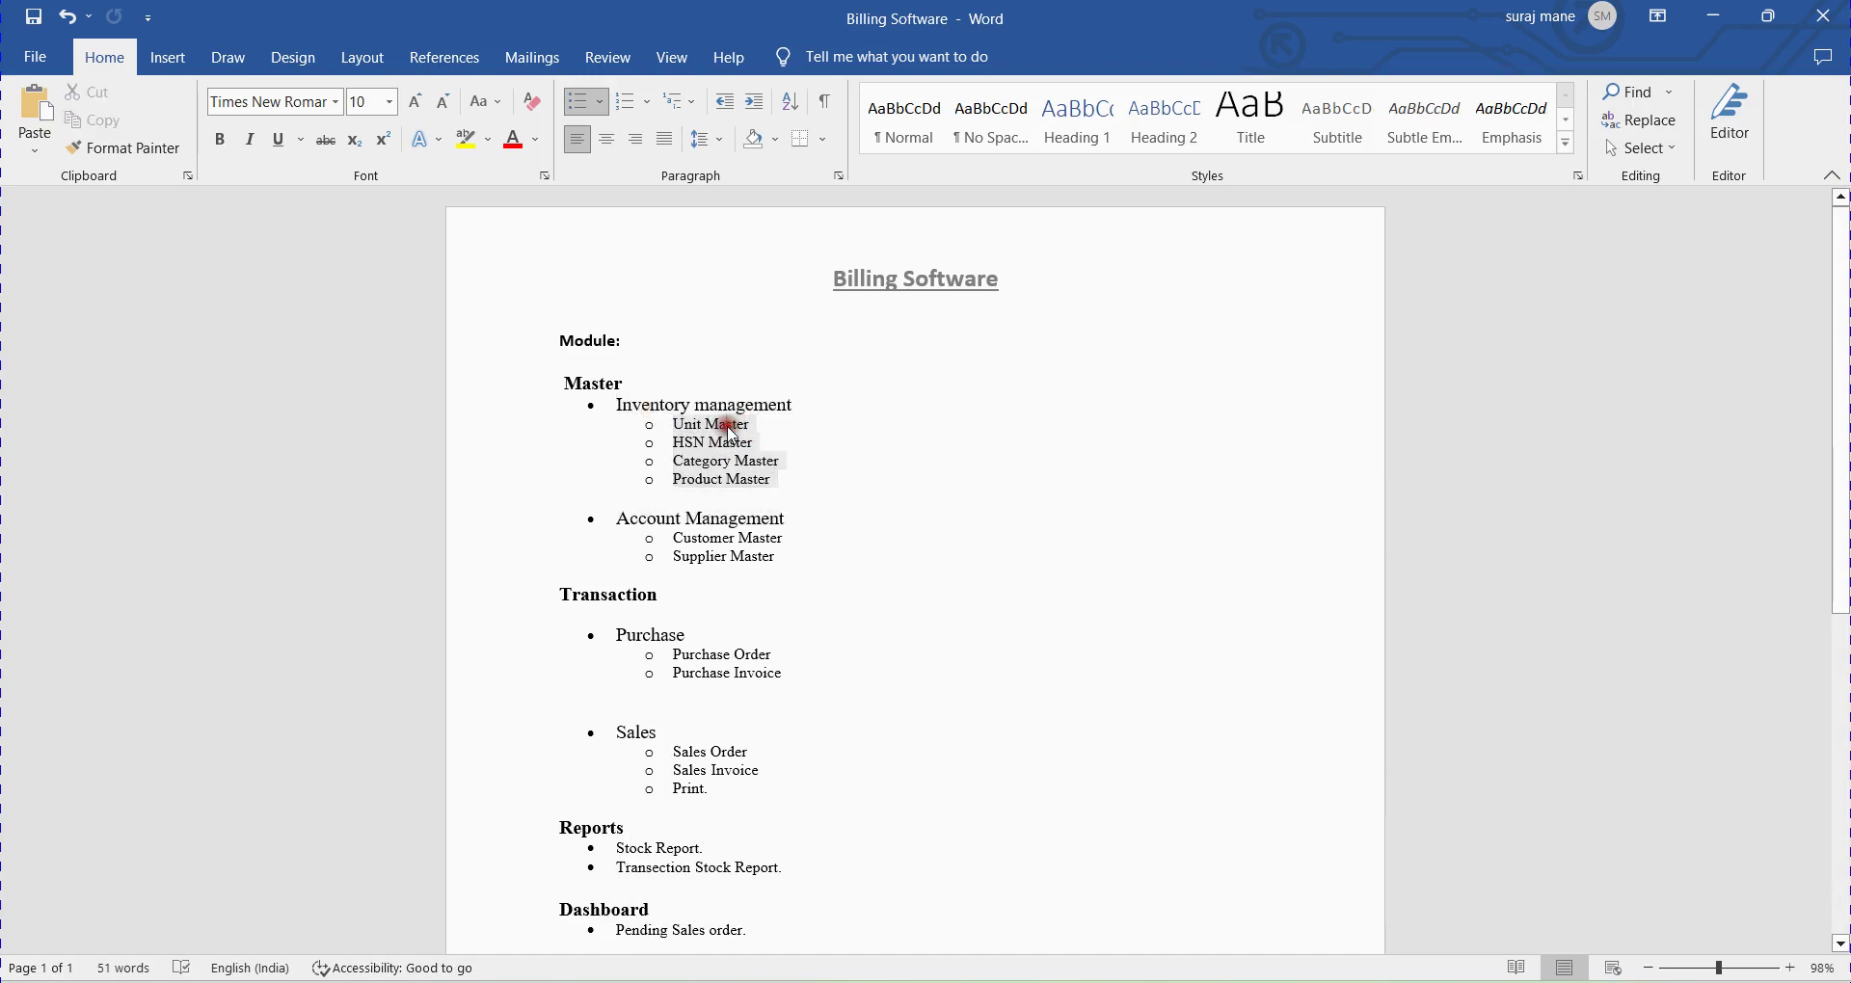
Review Account Management, Customer and Supplier Master, then the Transaction section's Purchase and Sales items.
{"action": "scroll", "coordinate": [815, 487], "scroll_direction": "down", "scroll_amount": 1}
{"action": "triple_click", "coordinate": [756, 473]}
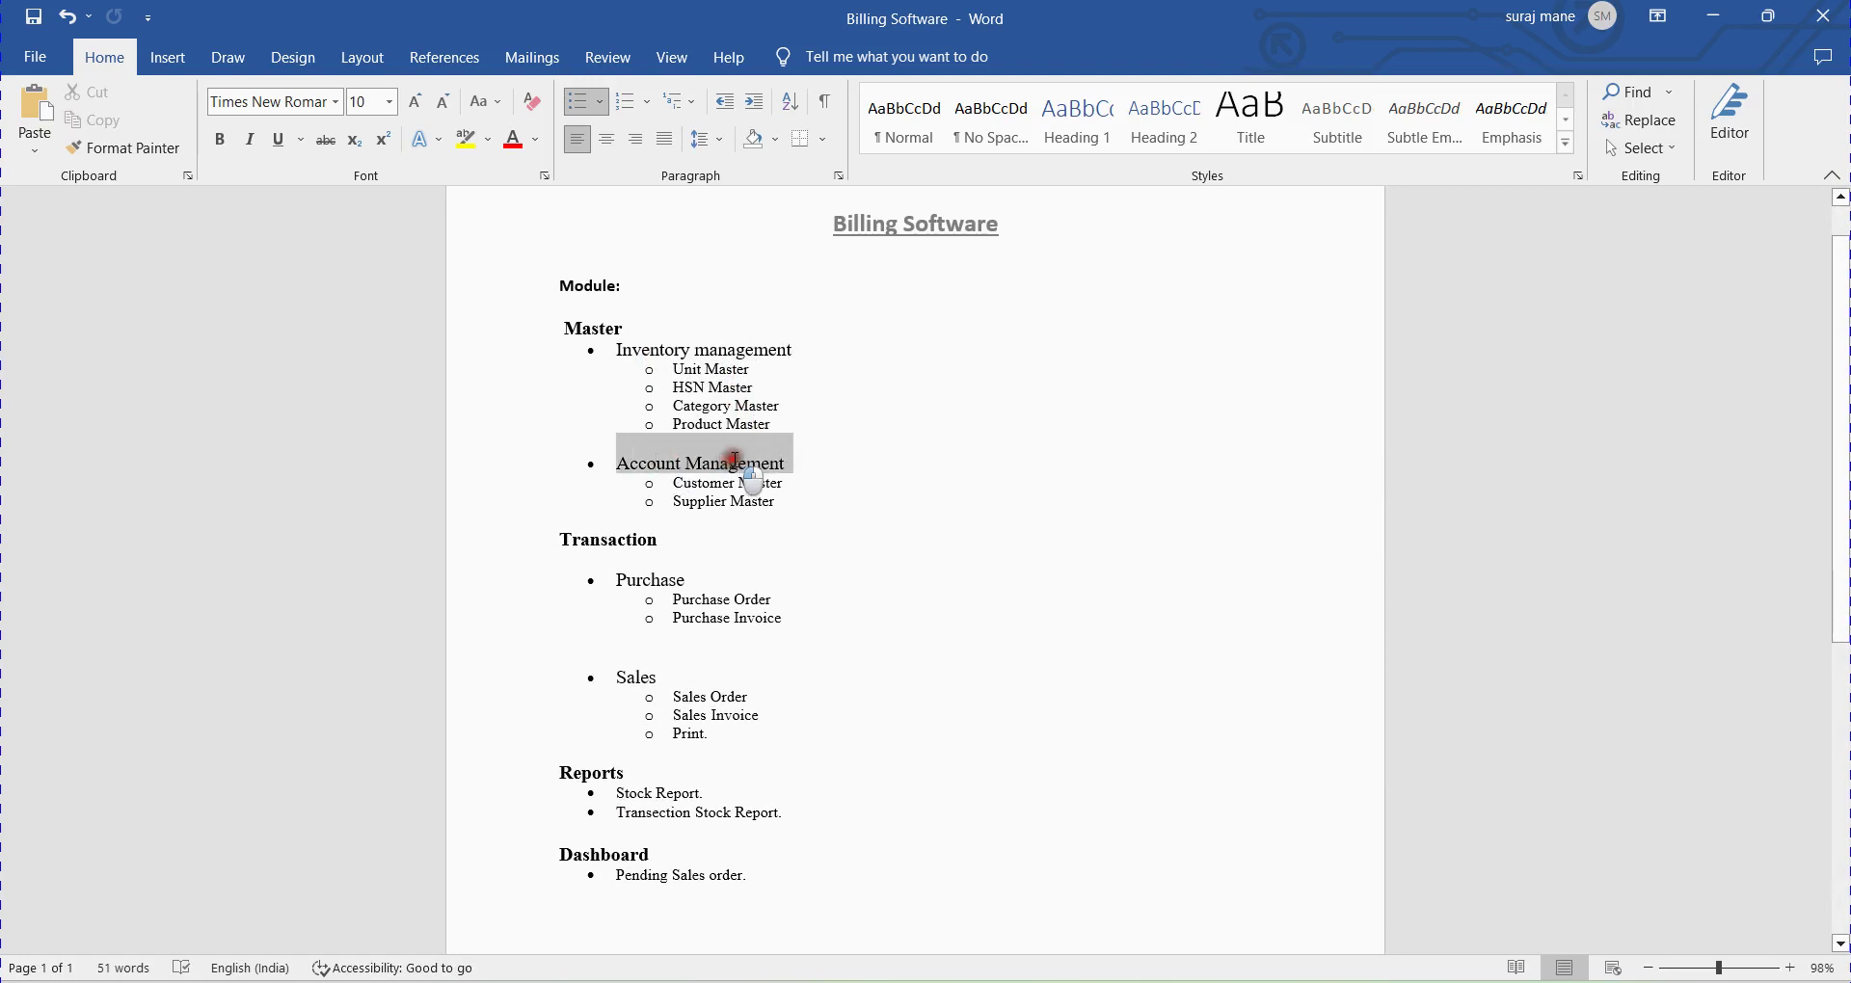
{"action": "left_click", "coordinate": [712, 484]}
{"action": "left_click", "coordinate": [702, 503]}
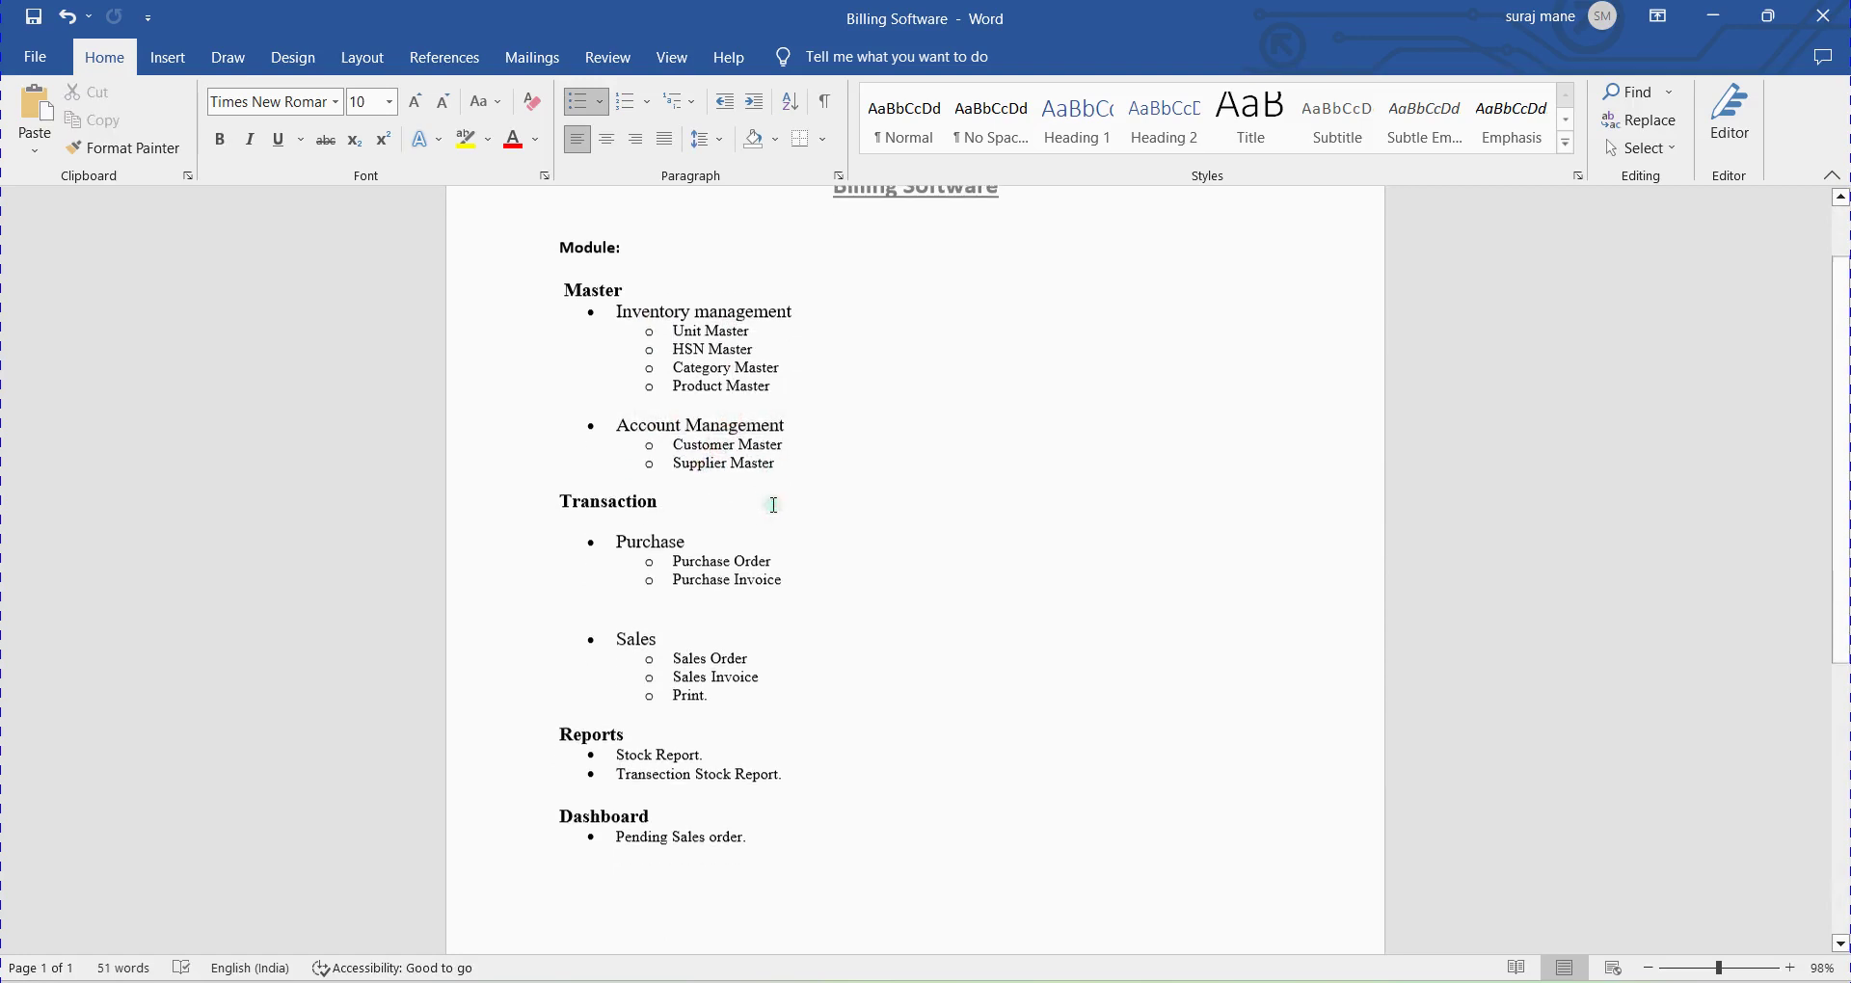
{"action": "scroll", "coordinate": [771, 506], "scroll_direction": "down", "scroll_amount": 1}
{"action": "left_click", "coordinate": [612, 491]}
{"action": "left_click_drag", "start_coordinate": [642, 525], "coordinate": [672, 622]}
{"action": "left_click", "coordinate": [681, 547]}
{"action": "scroll", "coordinate": [733, 579], "scroll_direction": "down", "scroll_amount": 1}
{"action": "left_click", "coordinate": [640, 571]}
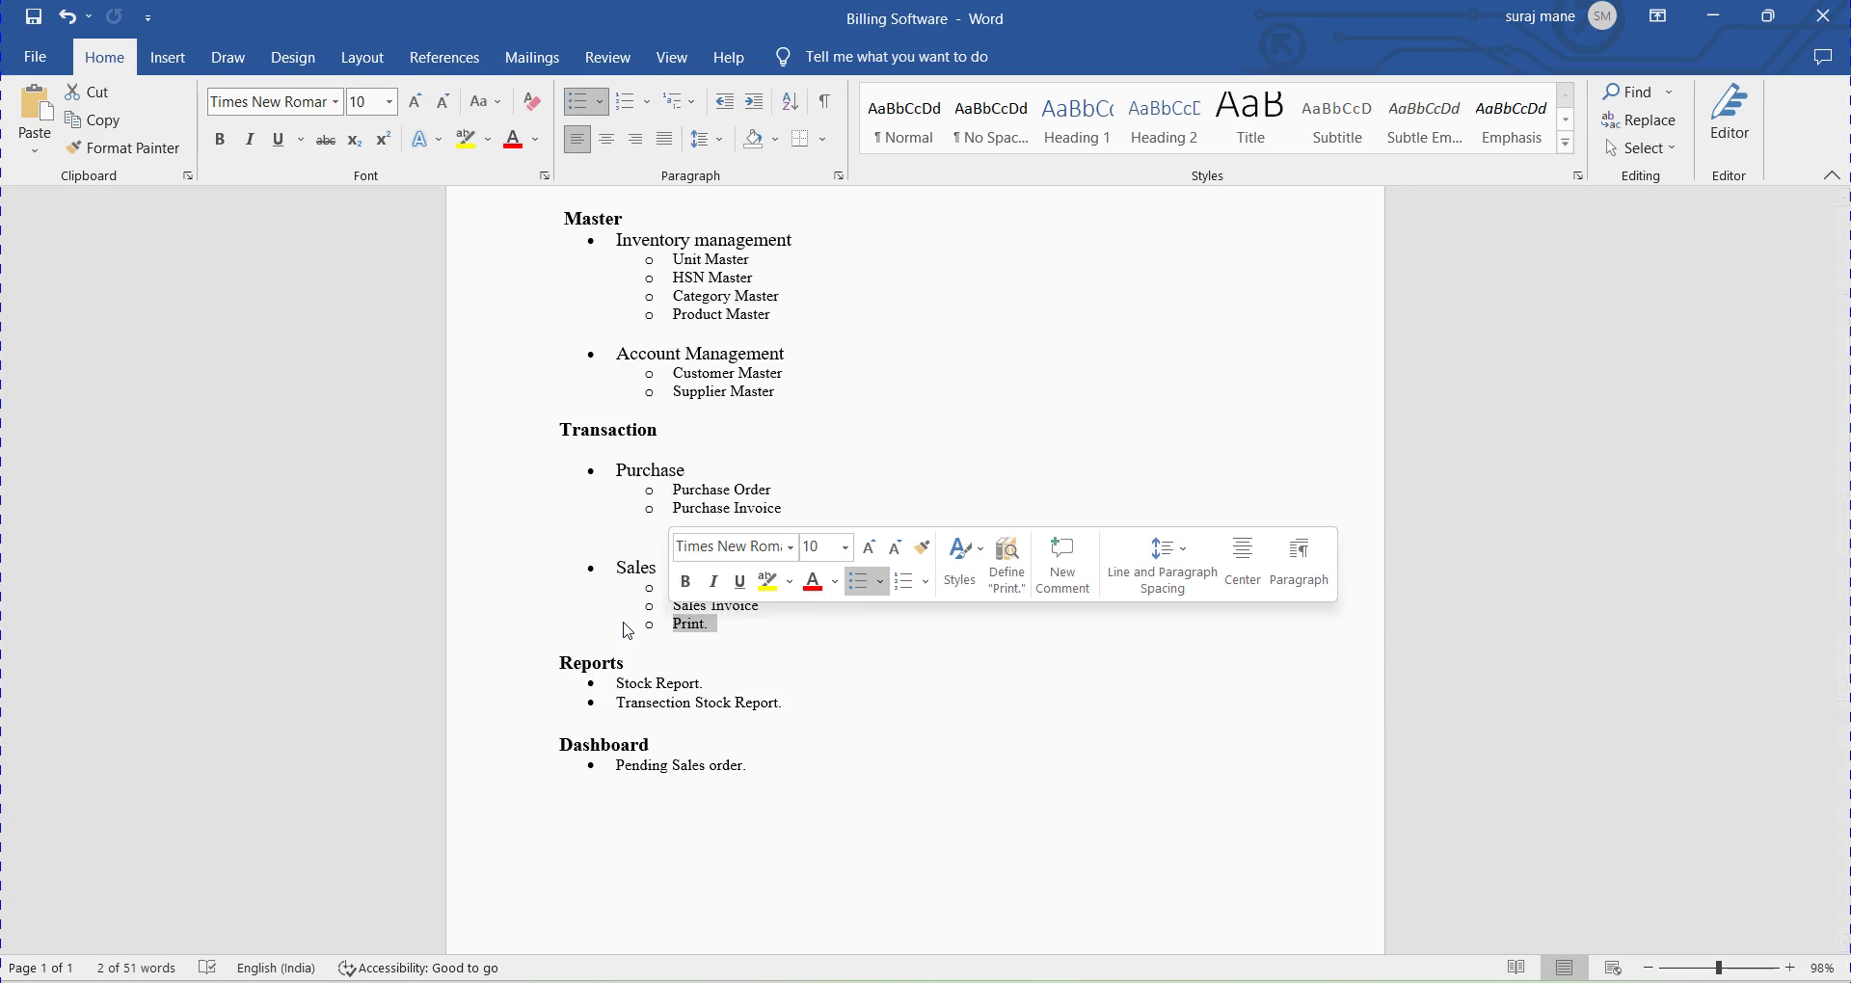
Select the Purchase Invoice and Pending Sales order items in the Transaction outline.
{"action": "double_click", "coordinate": [695, 511]}
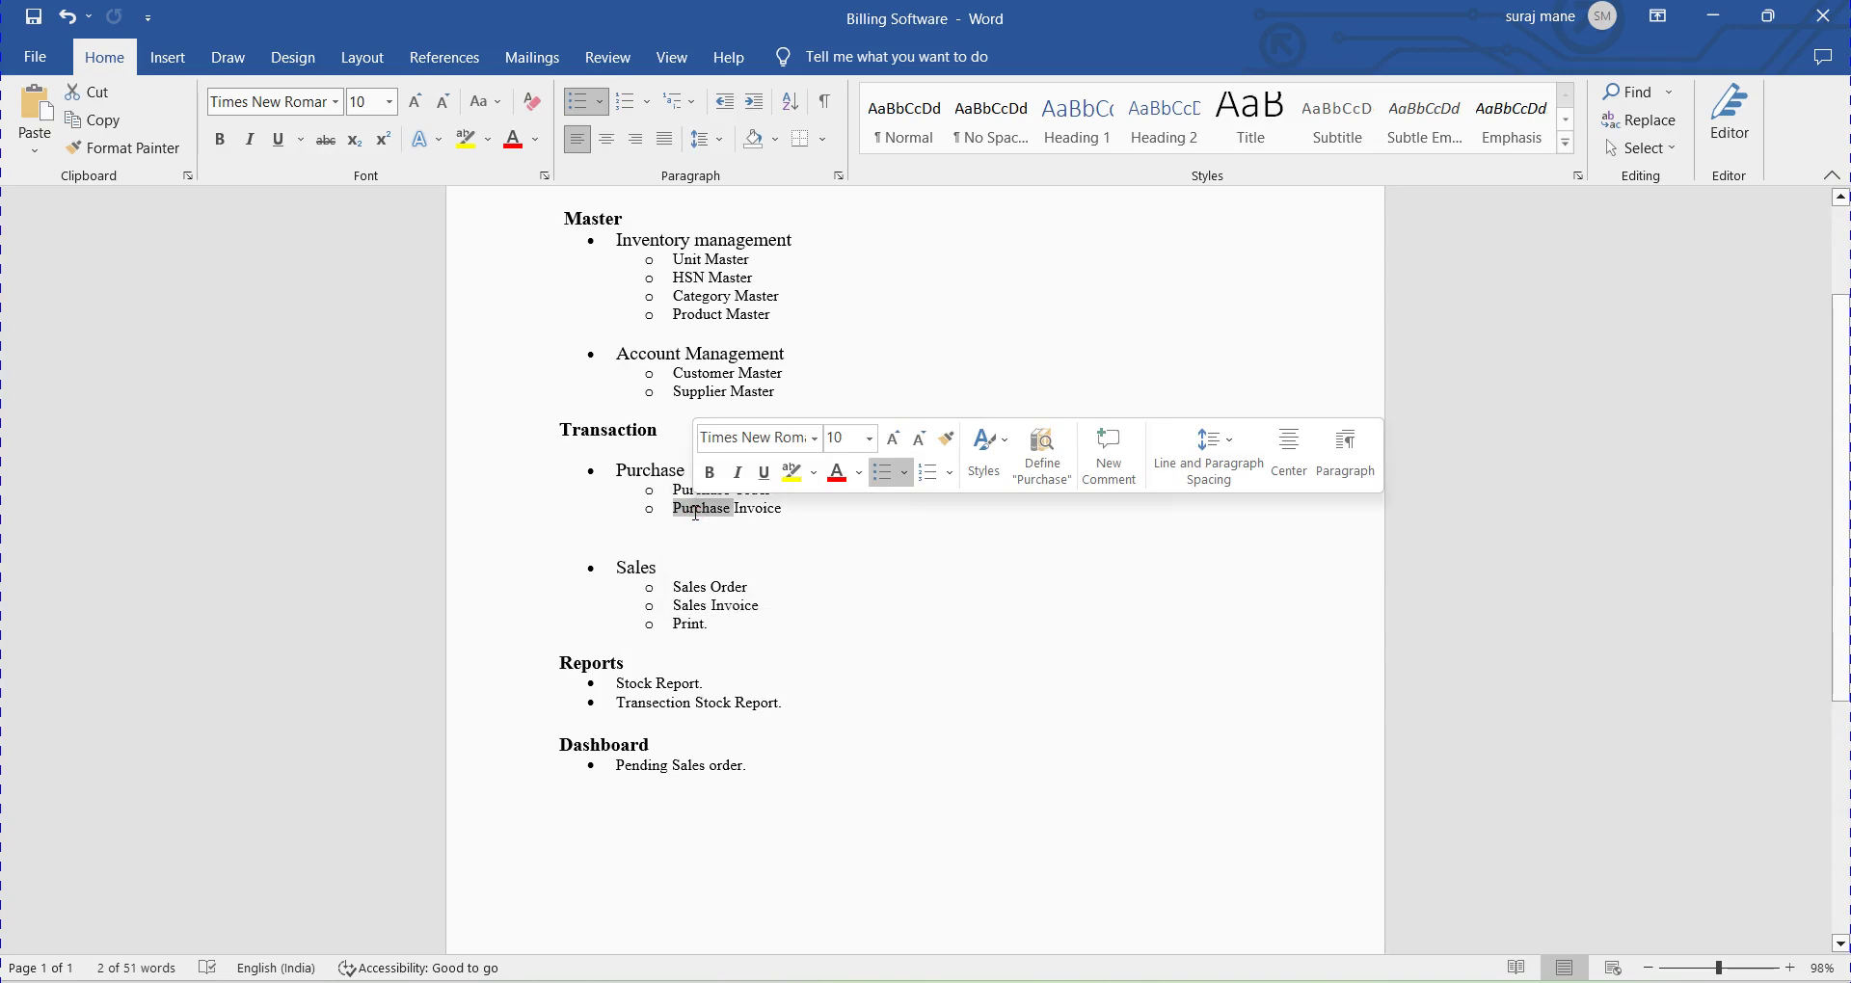
{"action": "left_click", "coordinate": [701, 629]}
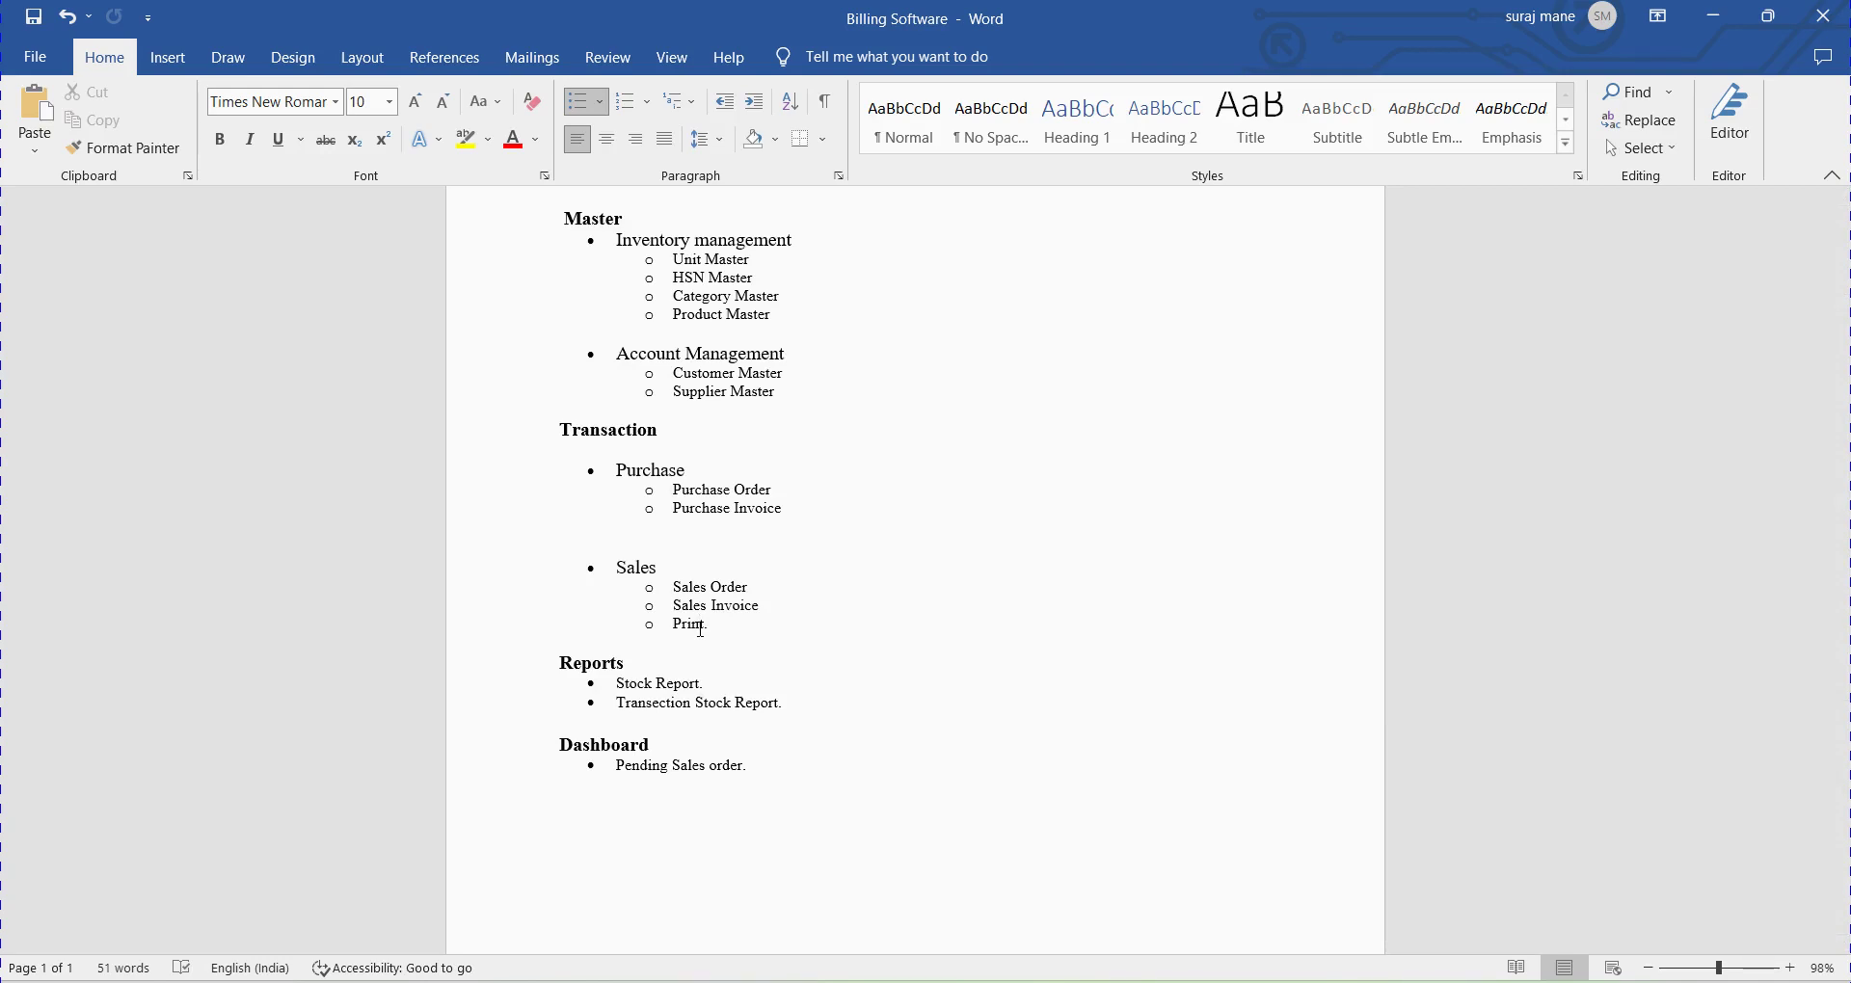
{"action": "scroll", "coordinate": [701, 628], "scroll_direction": "down", "scroll_amount": 1}
{"action": "left_click_drag", "start_coordinate": [604, 627], "coordinate": [764, 648]}
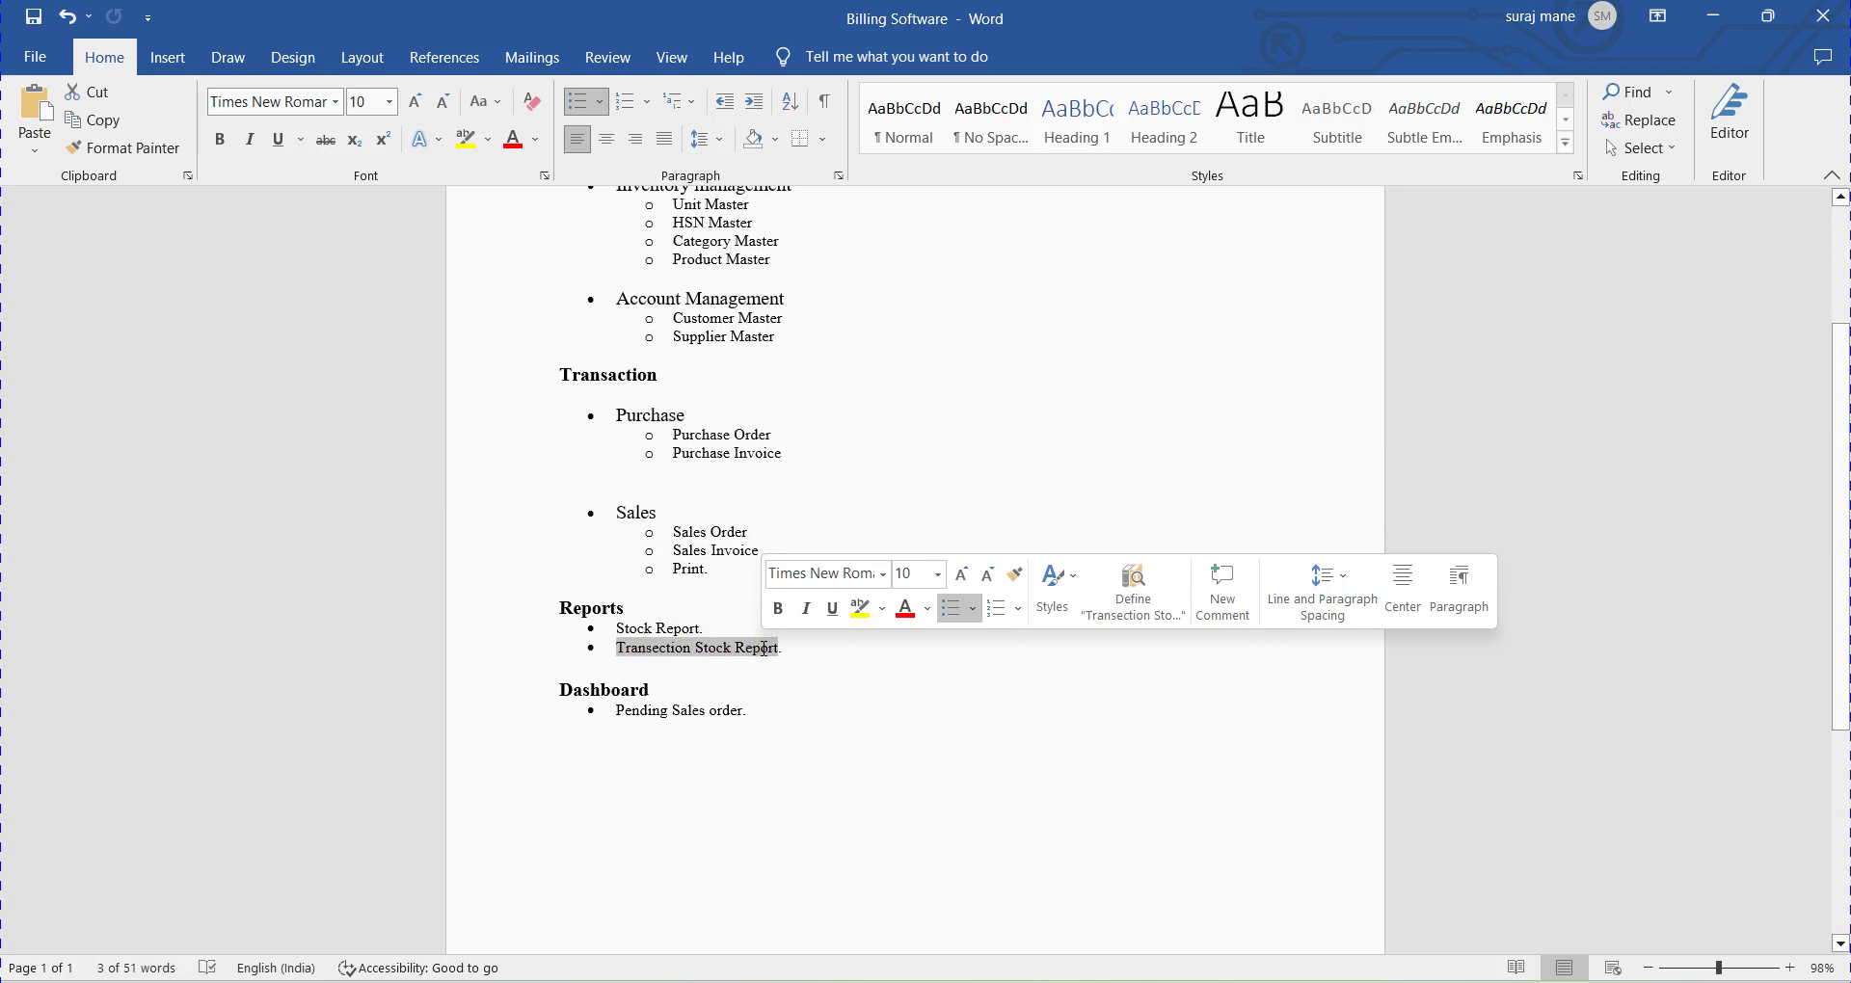
{"action": "left_click_drag", "start_coordinate": [618, 710], "coordinate": [757, 714]}
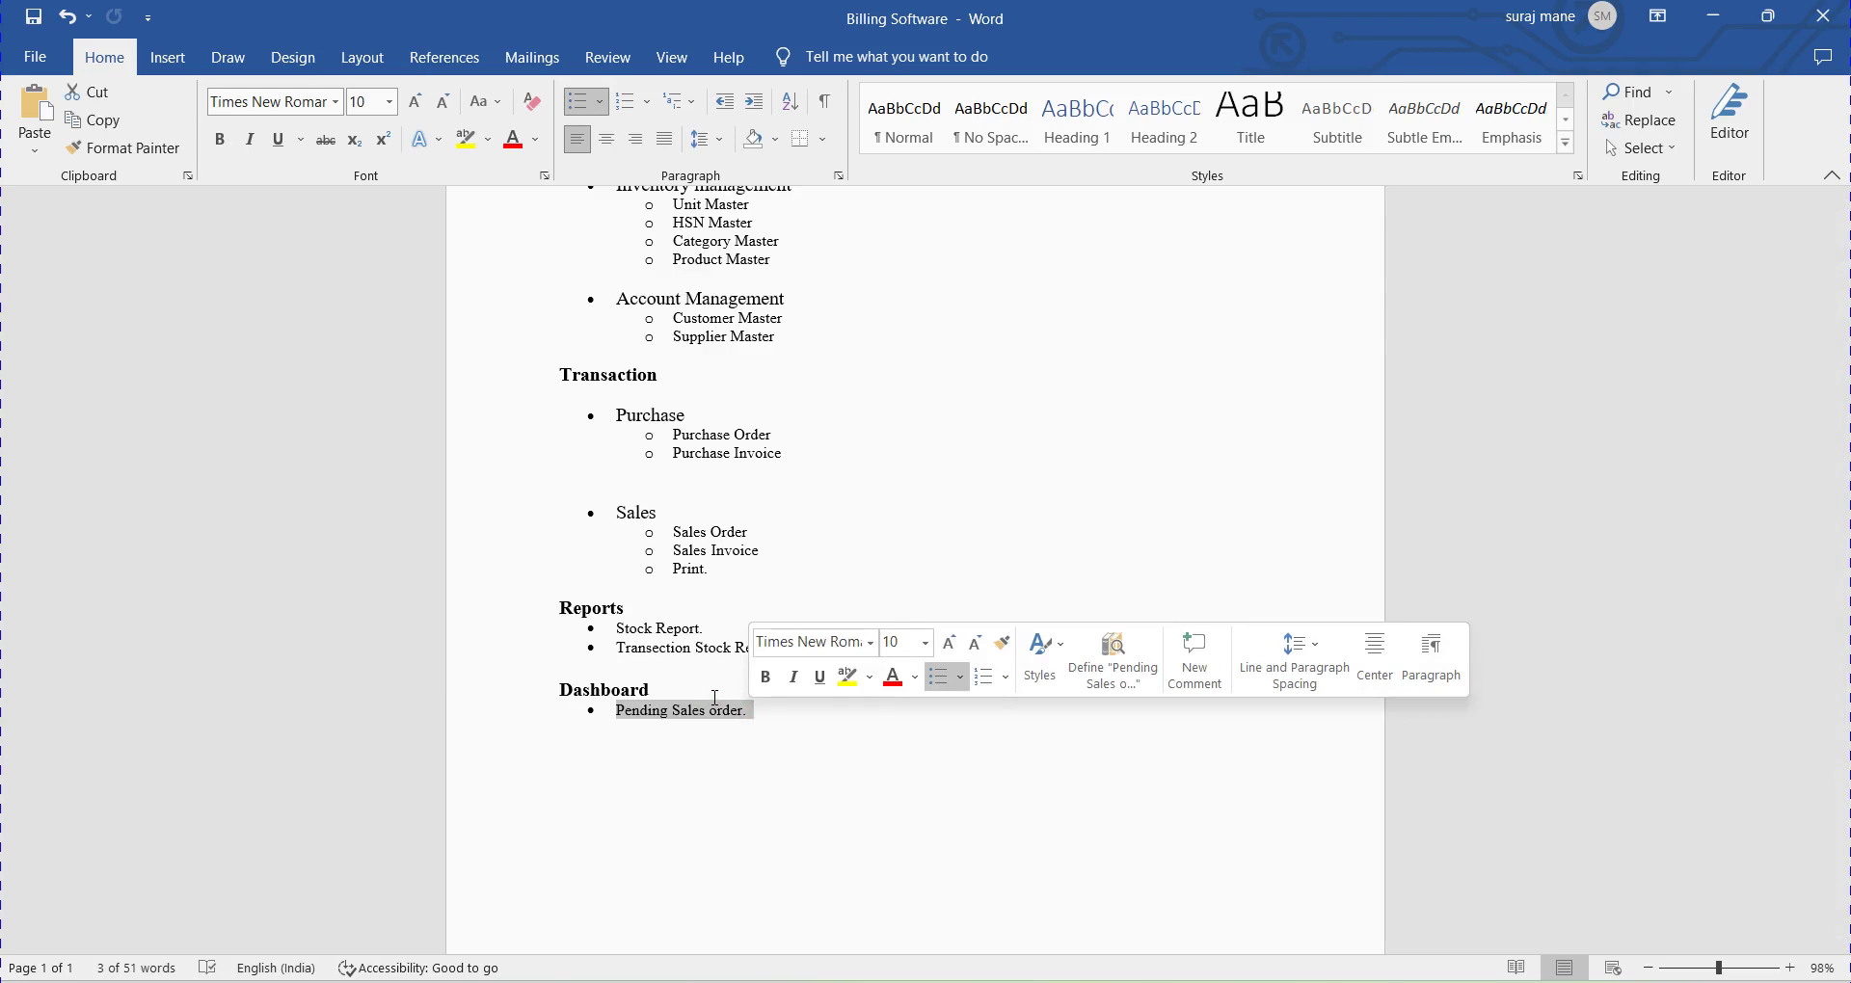
{"action": "left_click", "coordinate": [856, 428]}
Select the Master heading and module list, then return to the Kaizen sign-in page.
{"action": "scroll", "coordinate": [855, 427], "scroll_direction": "up", "scroll_amount": 3}
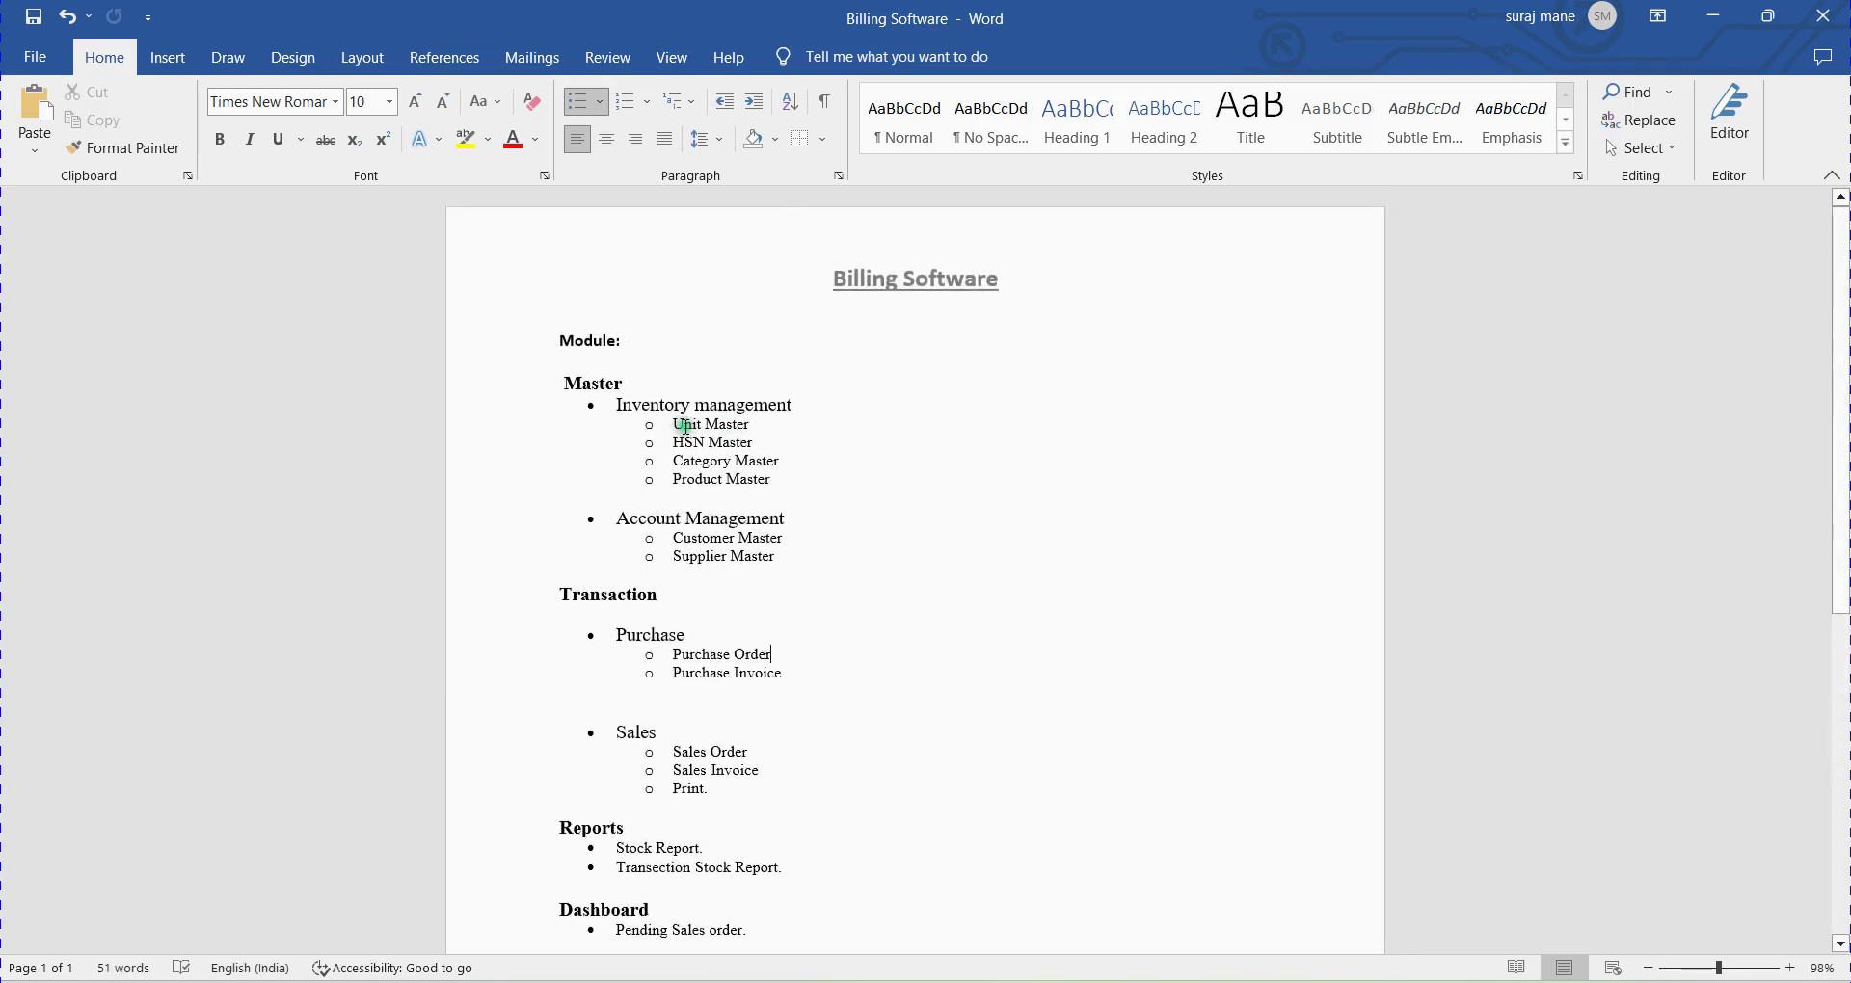
{"action": "left_click_drag", "start_coordinate": [569, 386], "coordinate": [686, 409]}
{"action": "left_click", "coordinate": [719, 425]}
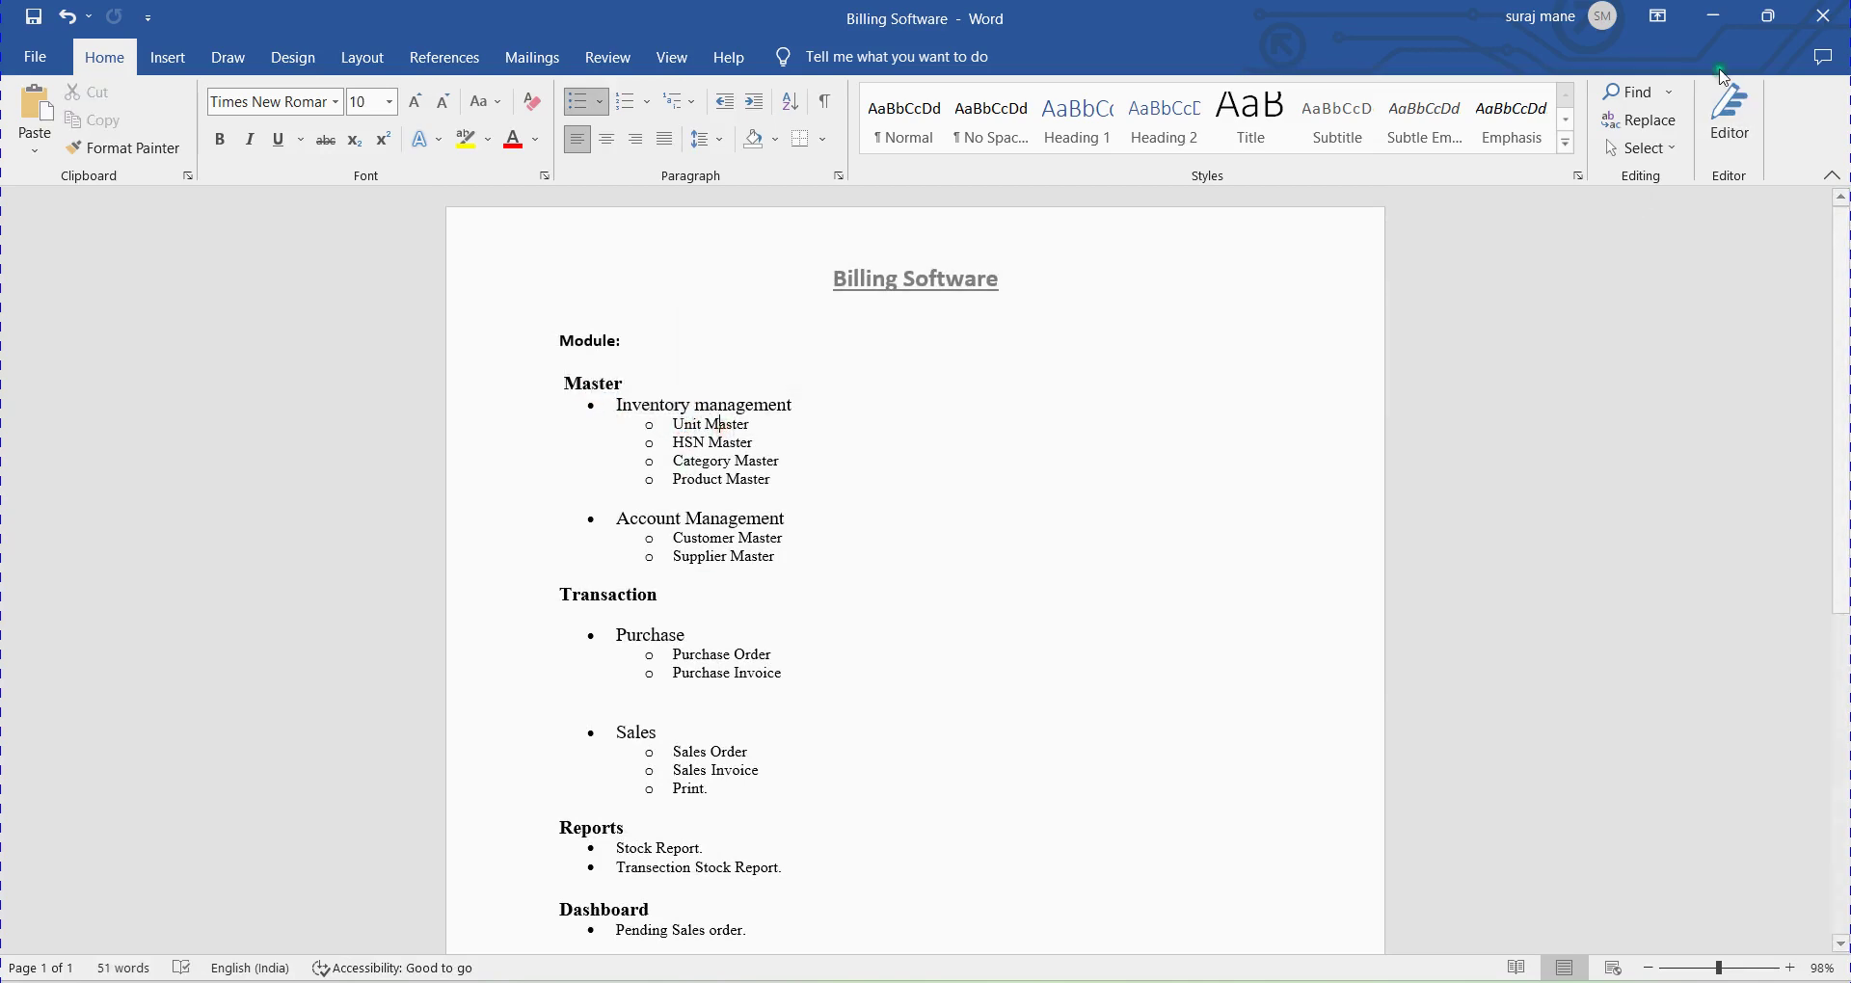
{"action": "left_click_drag", "start_coordinate": [564, 340], "coordinate": [947, 904]}
{"action": "left_click", "coordinate": [908, 651]}
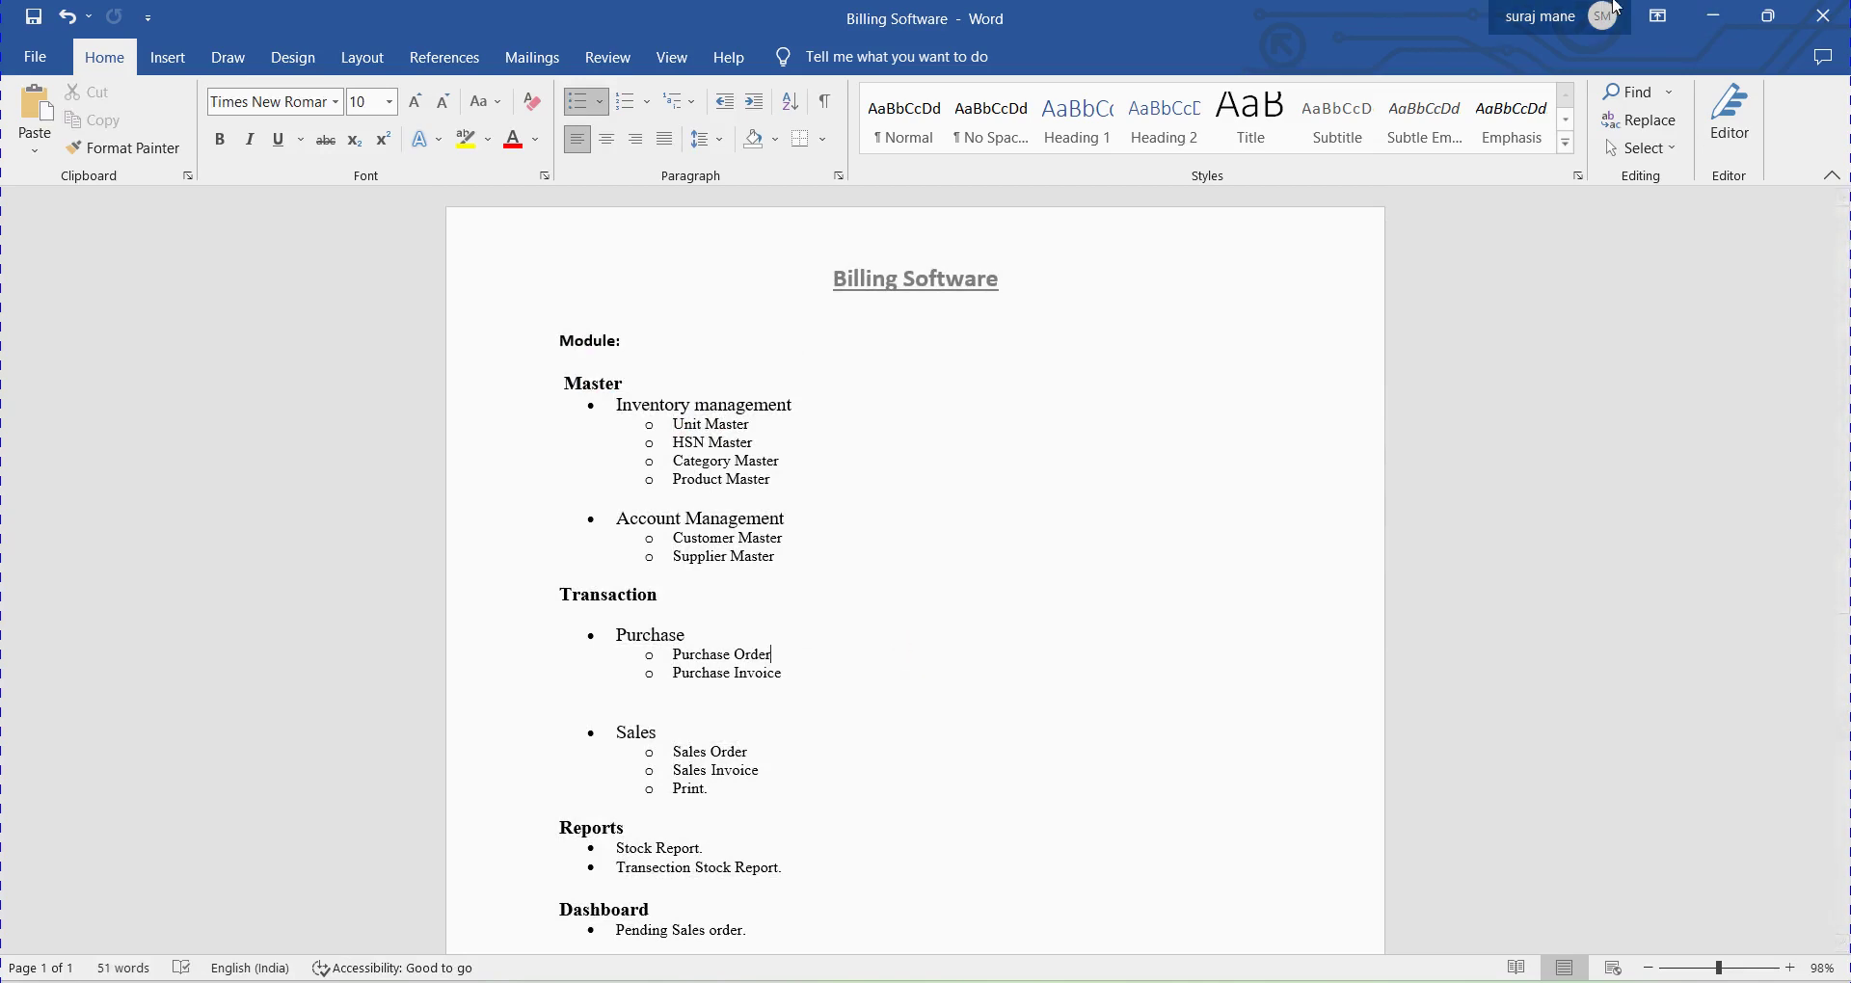
{"action": "key", "text": "alt+Tab"}
{"action": "left_click", "coordinate": [556, 153]}
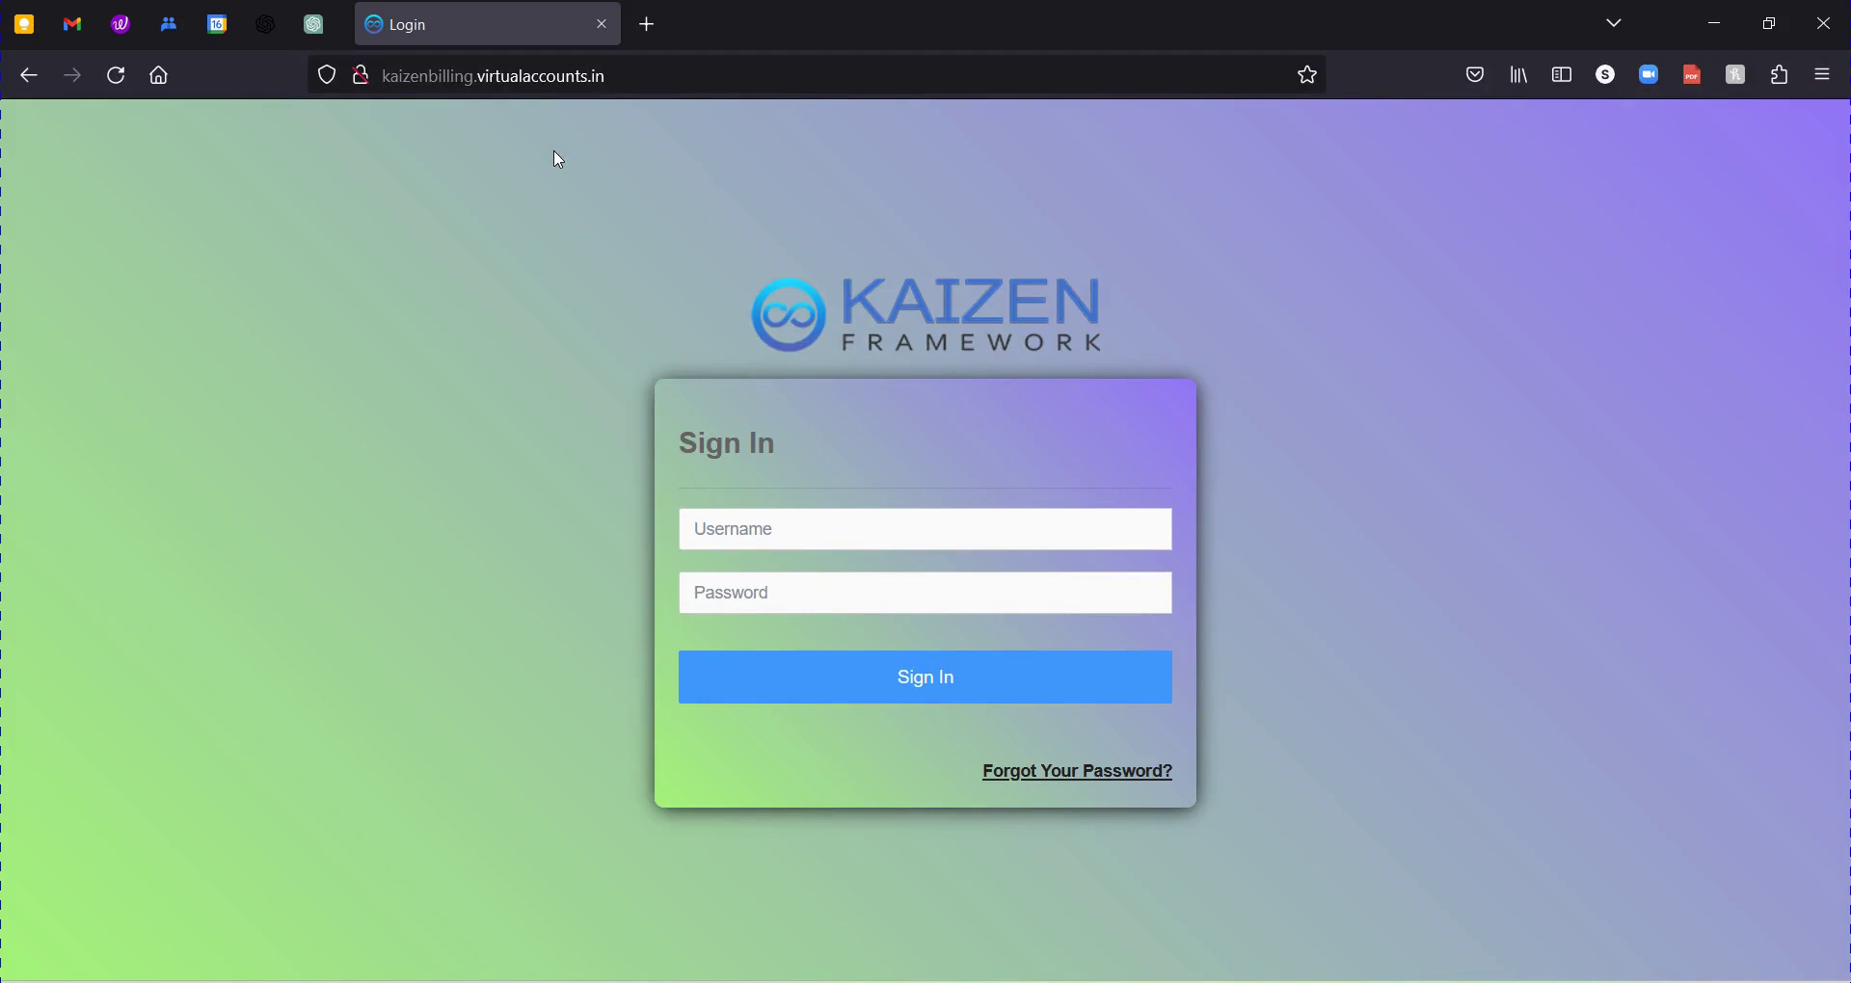
Sign in with username admin and the account password.
{"action": "left_click", "coordinate": [779, 530]}
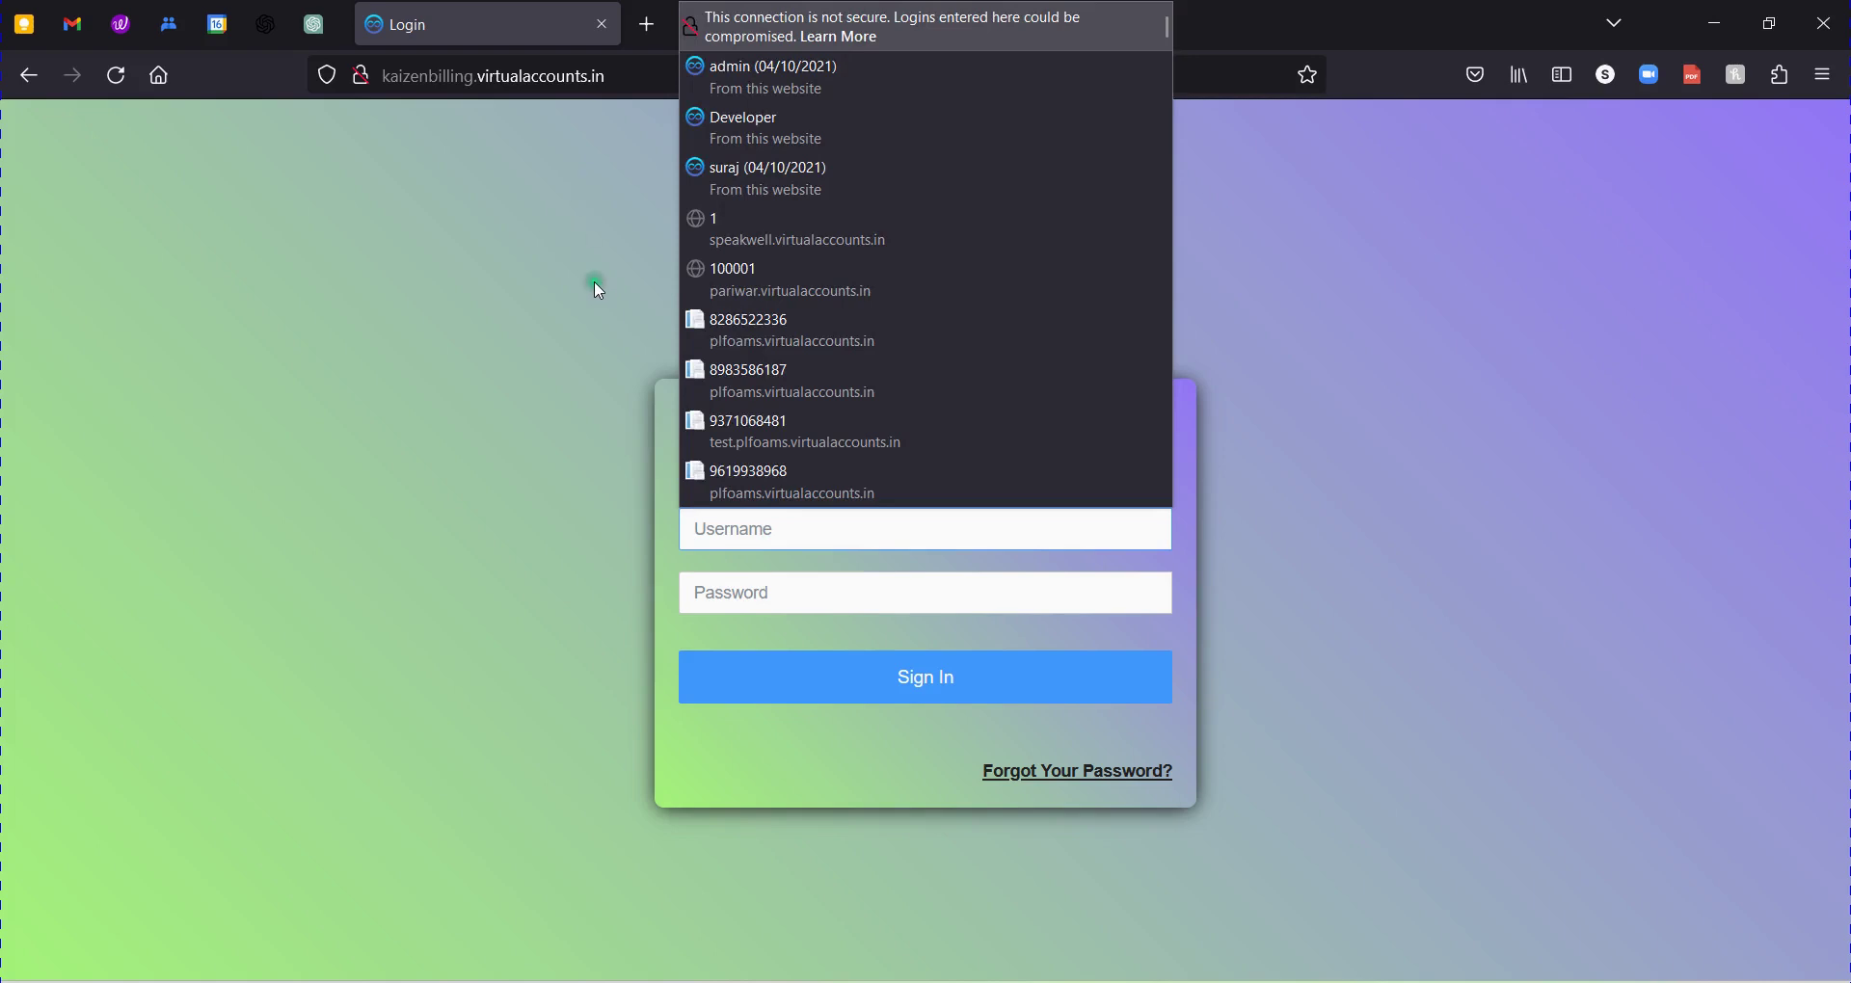
{"action": "left_click", "coordinate": [761, 529]}
{"action": "type", "text": "admin"}
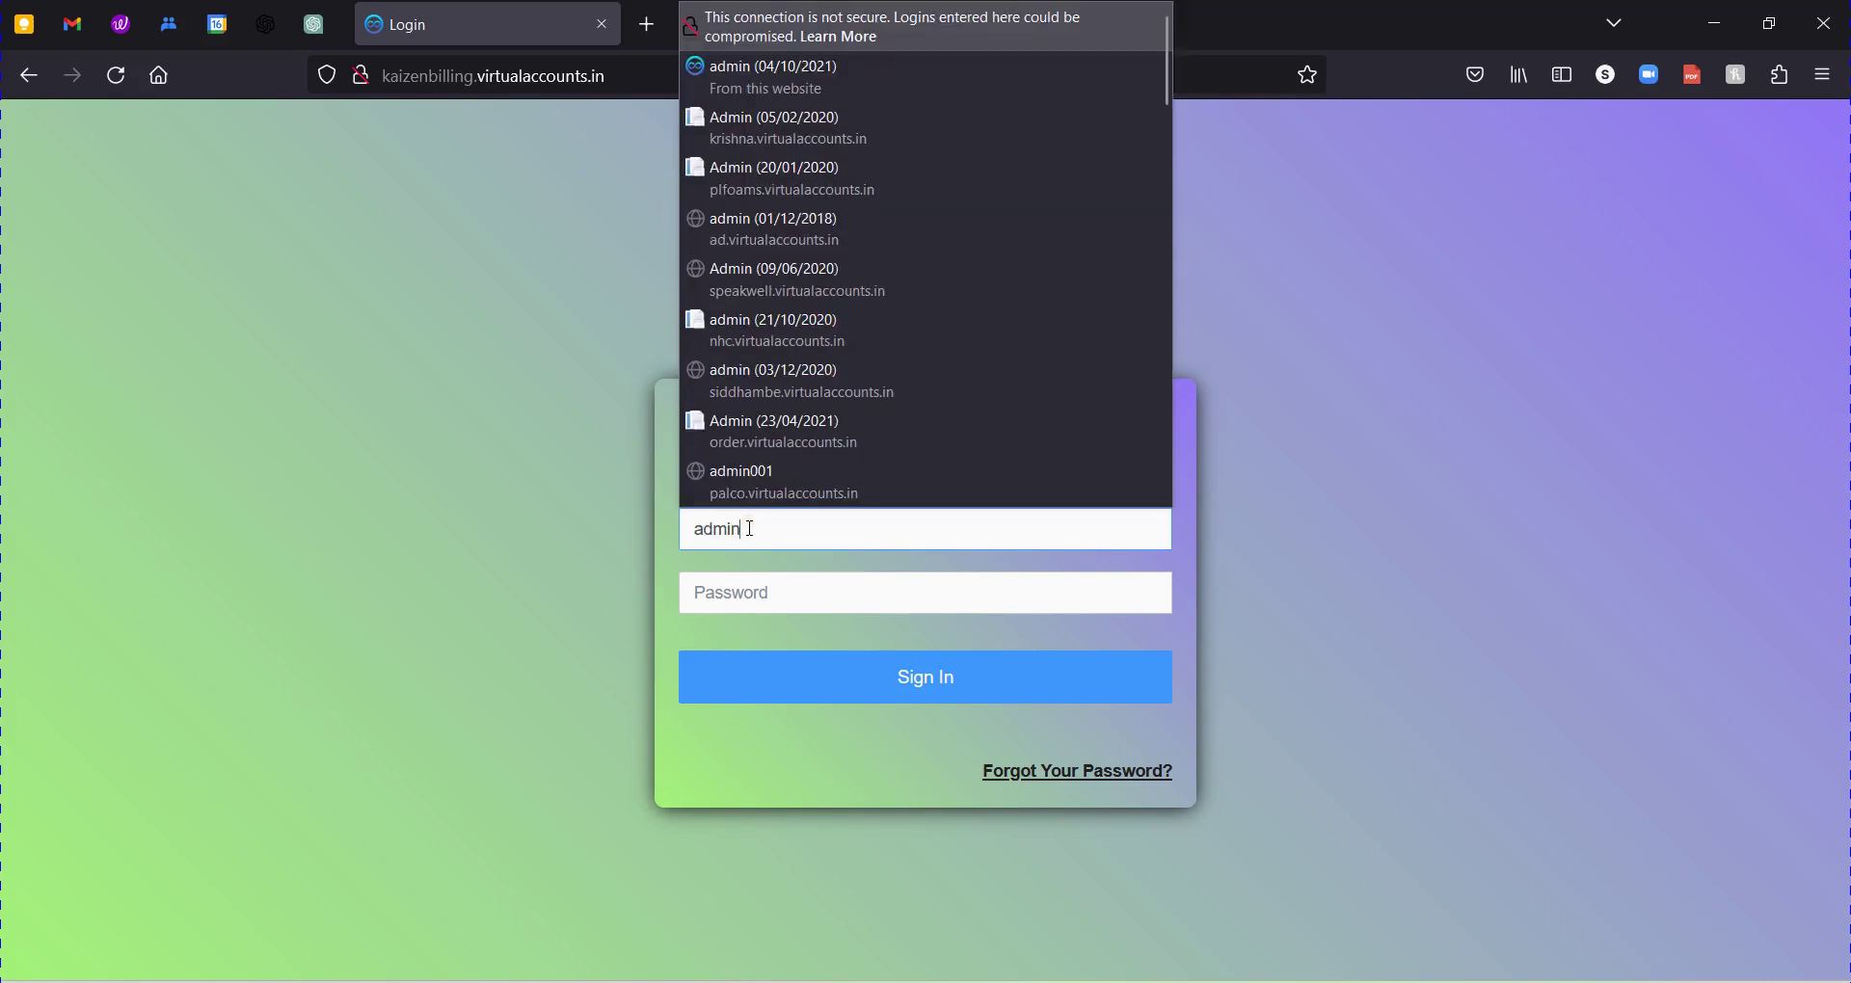
{"action": "key", "text": "Tab"}
{"action": "type", "text": "•••••"}
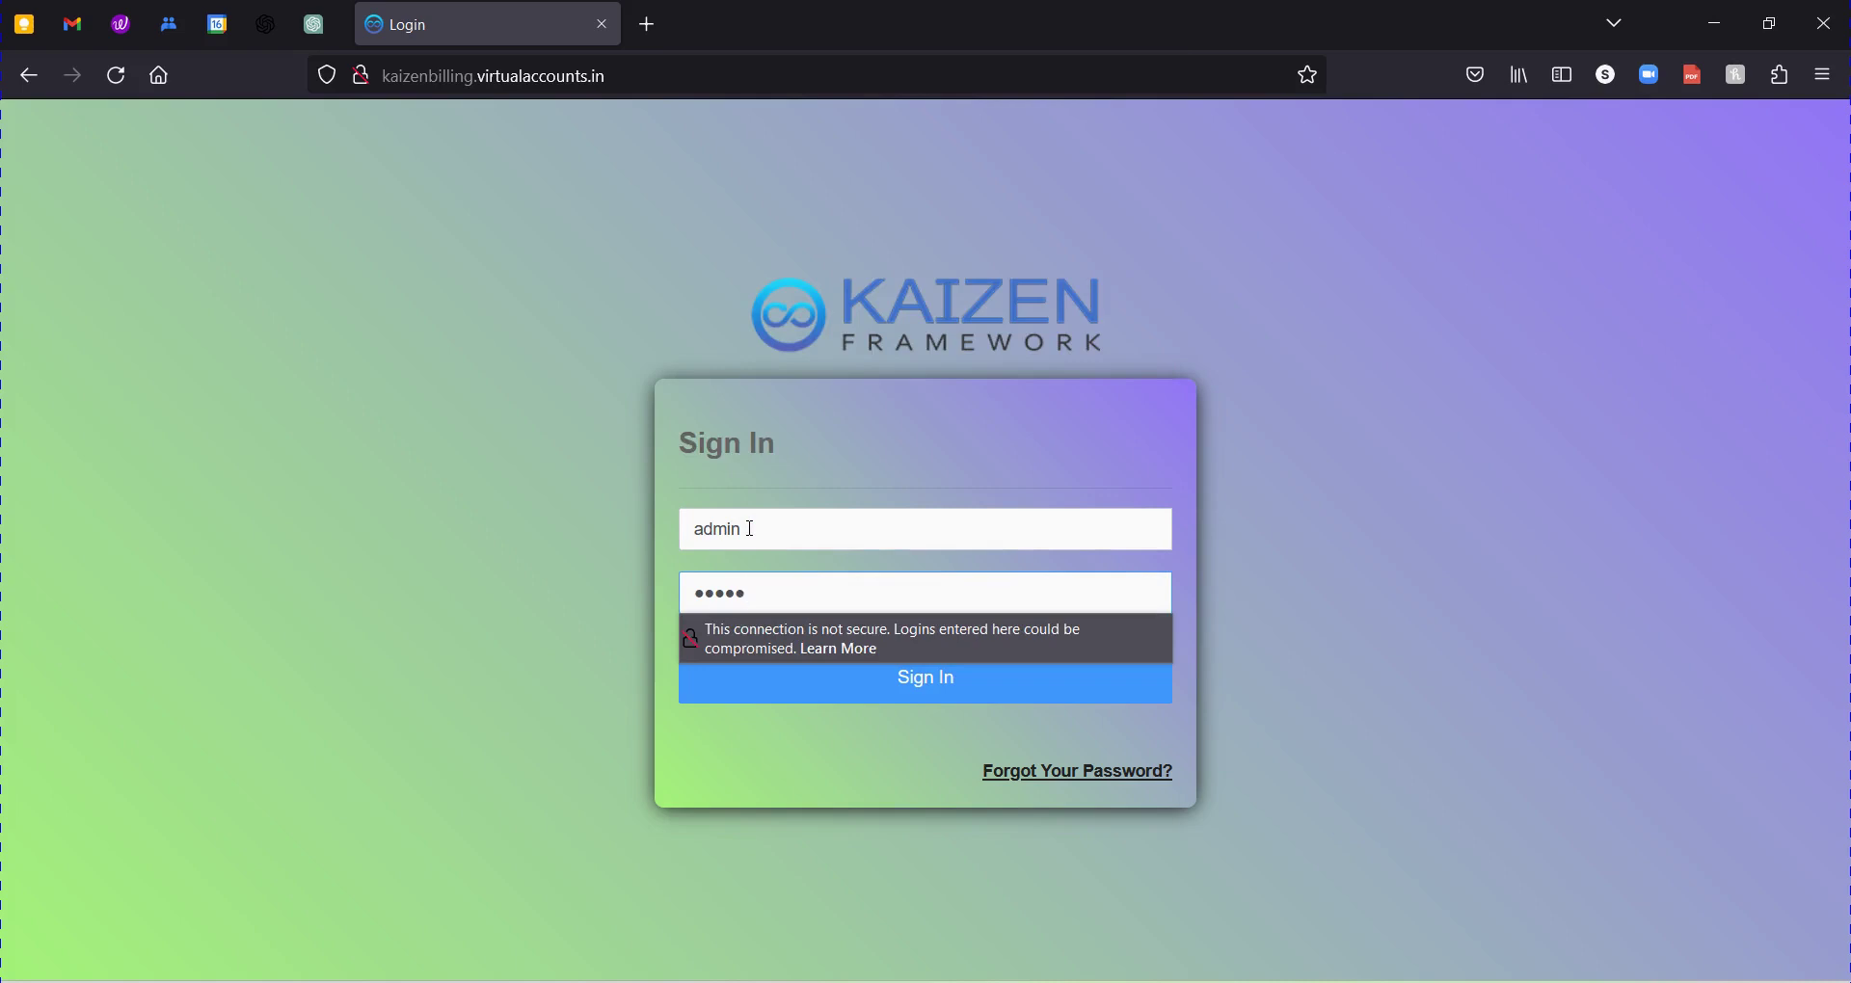
{"action": "left_click", "coordinate": [944, 691]}
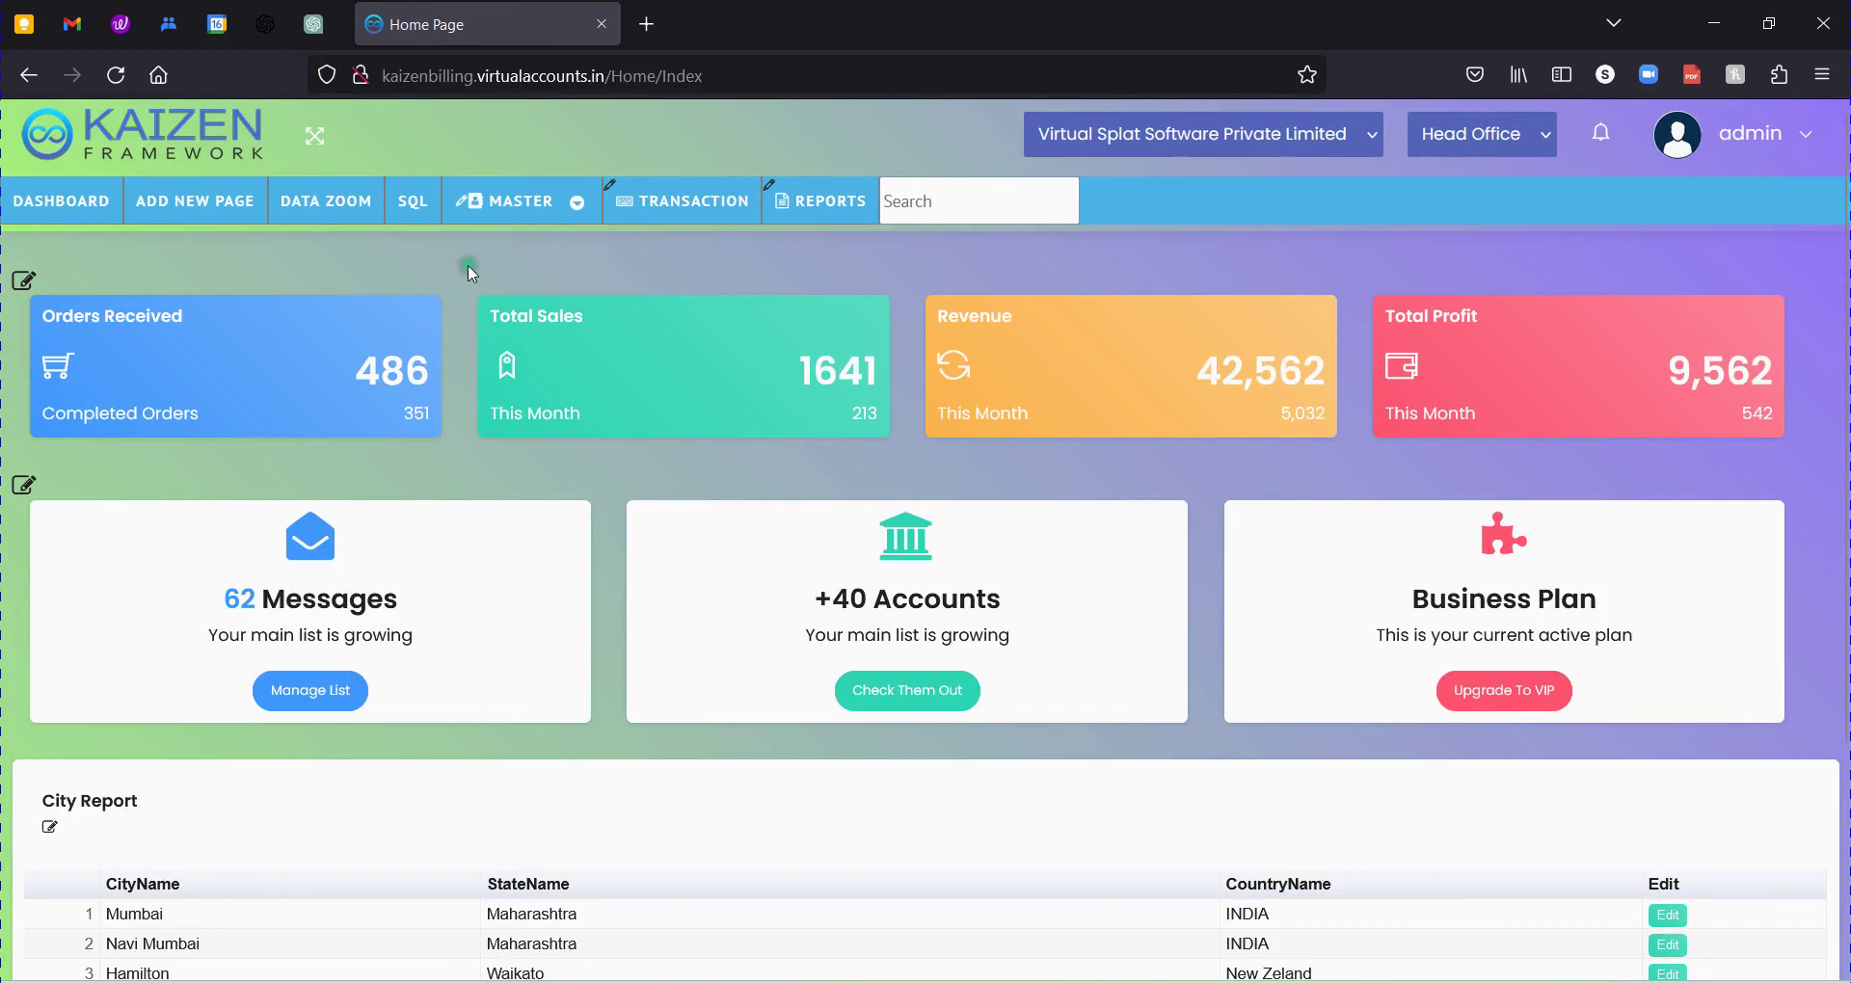
Scroll through the dashboard's summary tiles and City Report.
{"action": "scroll", "coordinate": [1102, 456], "scroll_direction": "down", "scroll_amount": 2}
{"action": "scroll", "coordinate": [1102, 455], "scroll_direction": "down", "scroll_amount": 2}
{"action": "scroll", "coordinate": [1492, 566], "scroll_direction": "up", "scroll_amount": 4}
{"action": "scroll", "coordinate": [1378, 521], "scroll_direction": "down", "scroll_amount": 3}
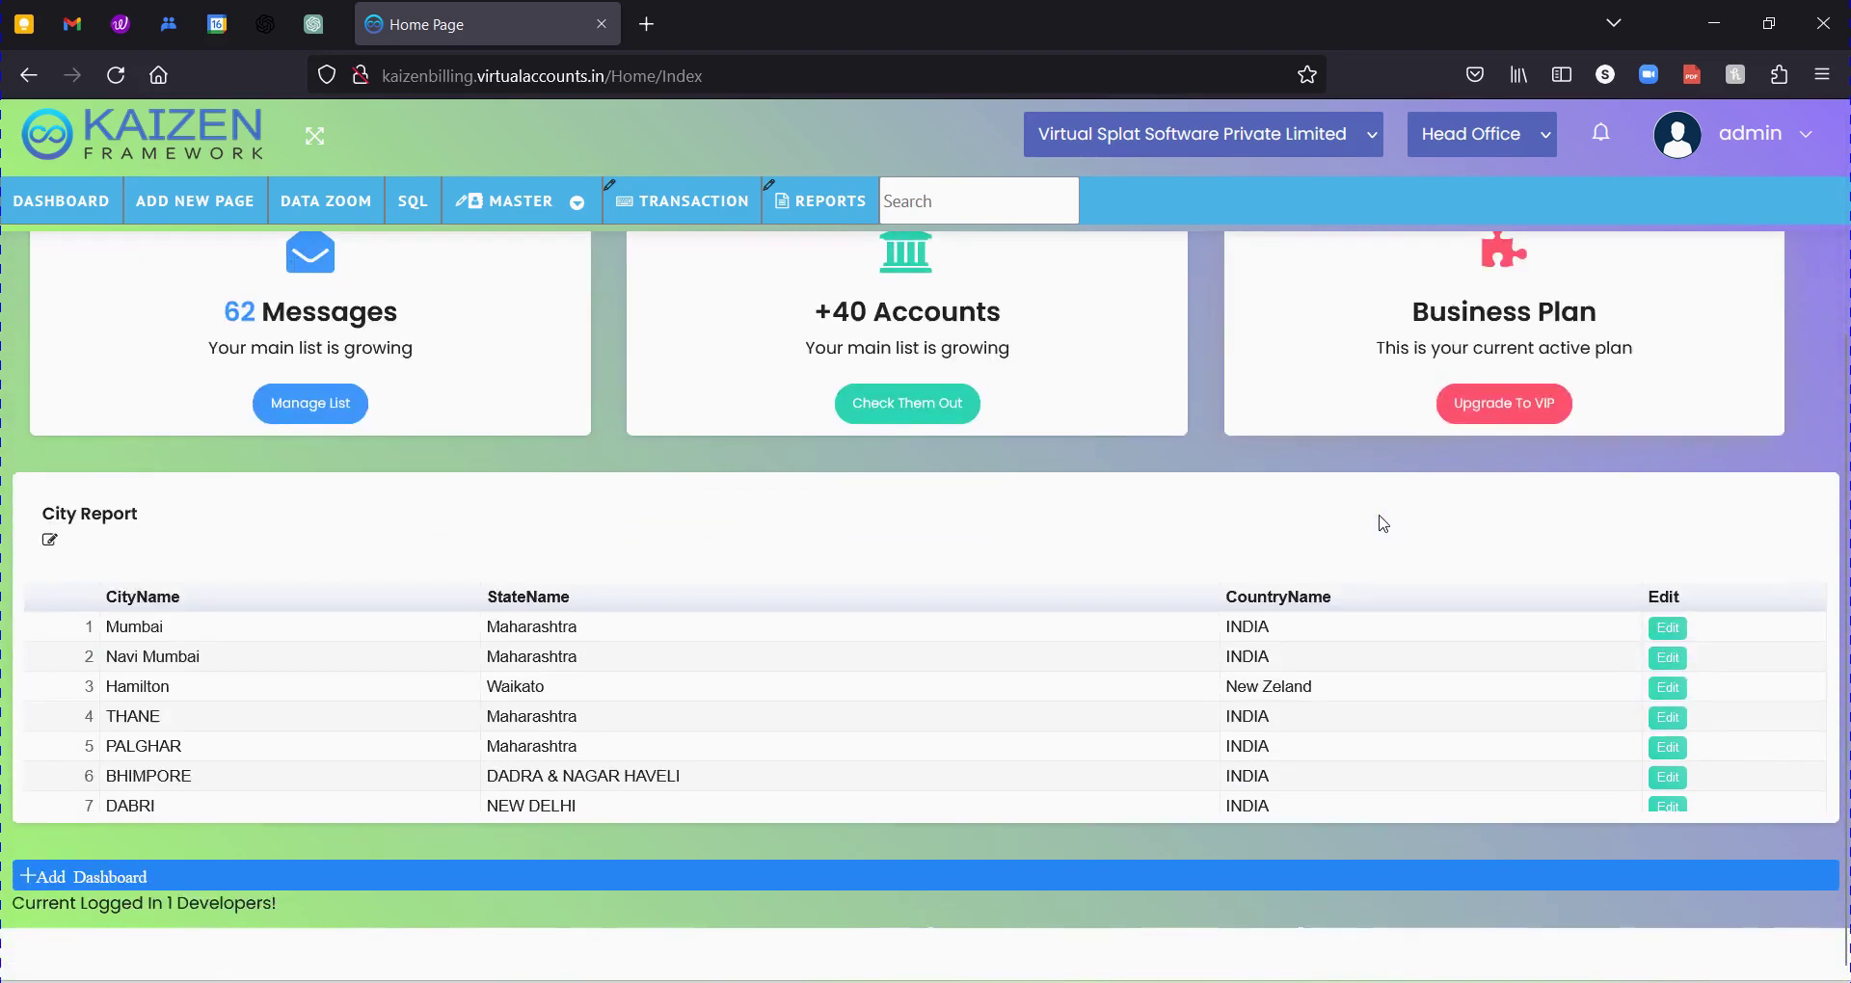
{"action": "scroll", "coordinate": [1147, 675], "scroll_direction": "up", "scroll_amount": 3}
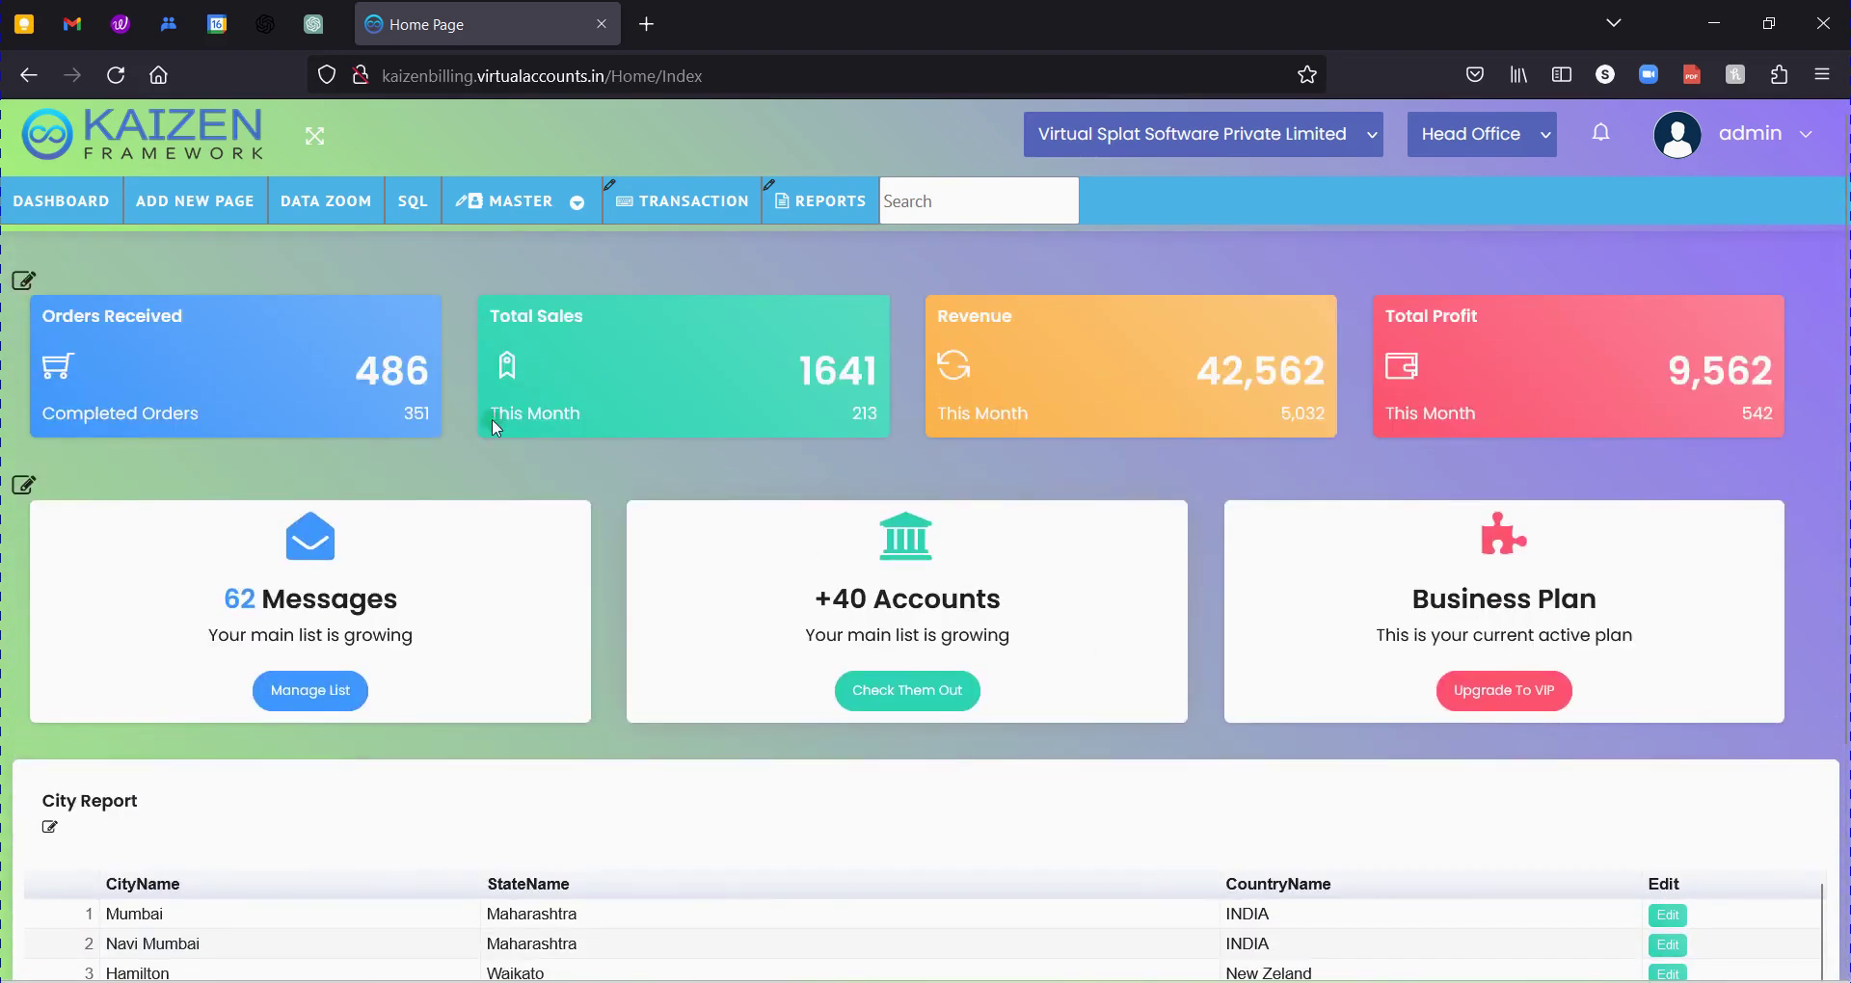
Browse the MASTER menu's company and location pages, including Company Master.
{"action": "mouse_move", "coordinate": [520, 204]}
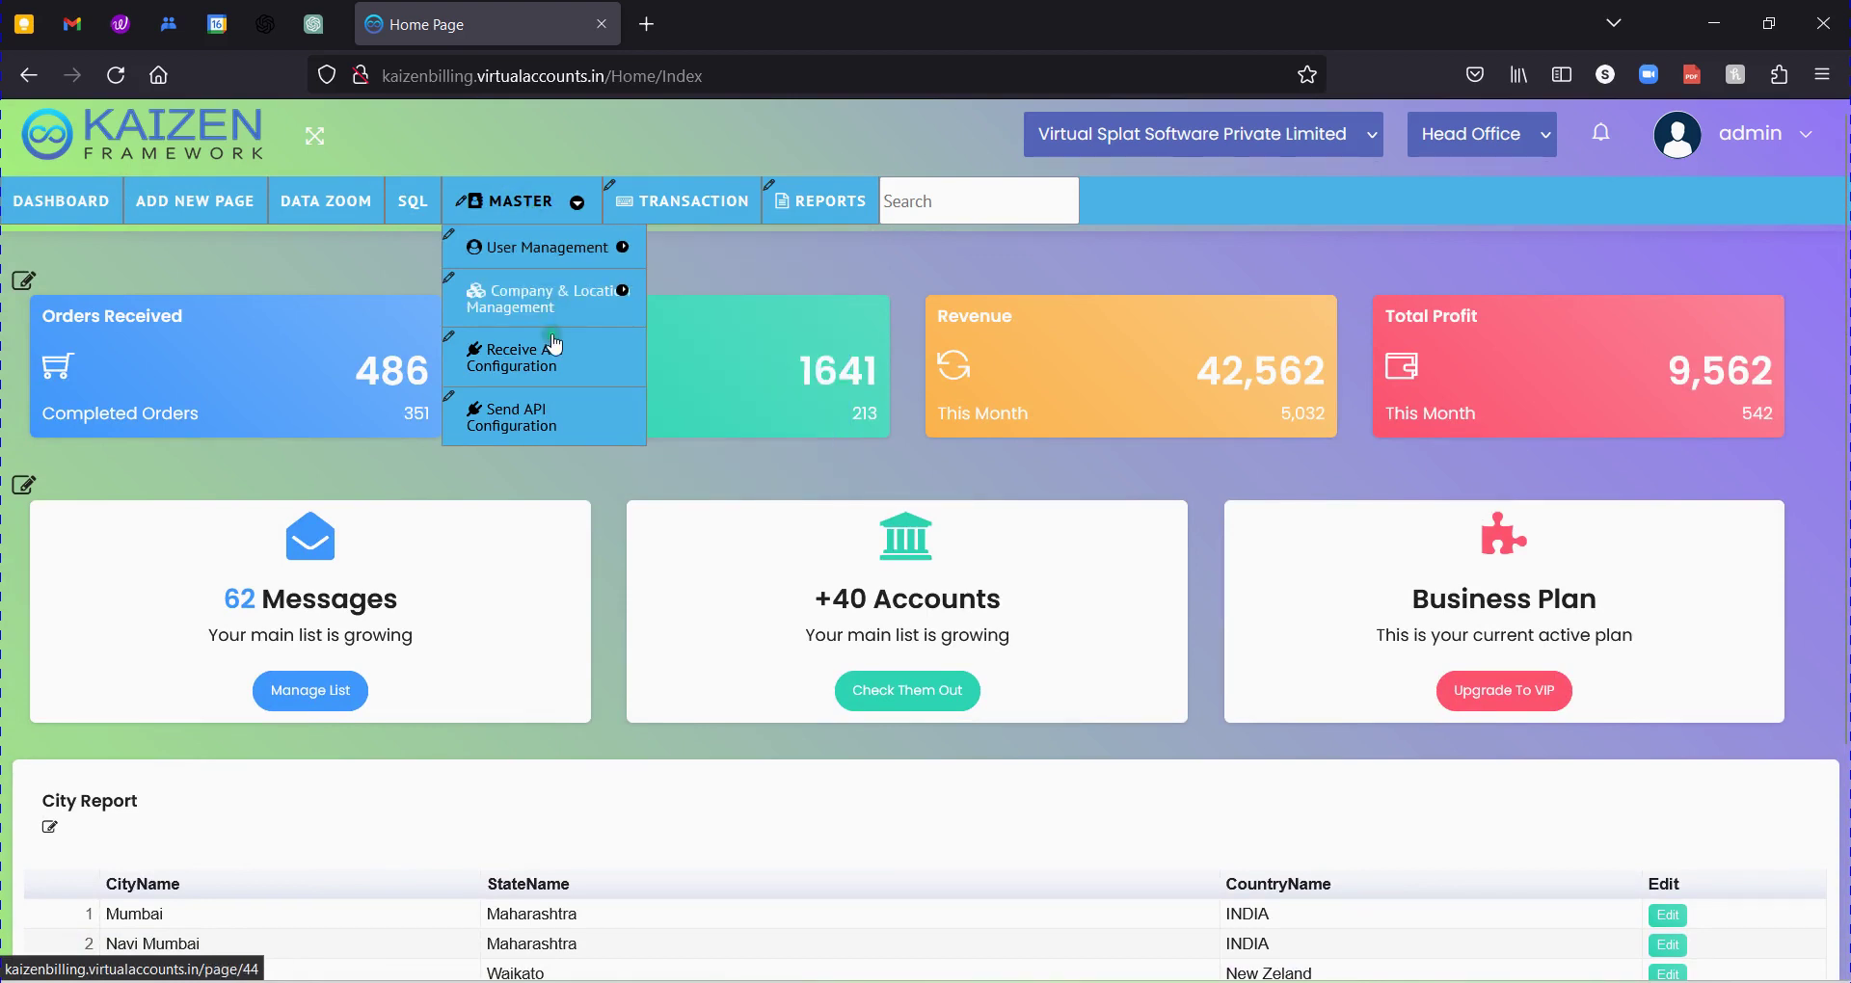
{"action": "left_click", "coordinate": [554, 295]}
{"action": "mouse_move", "coordinate": [551, 275]}
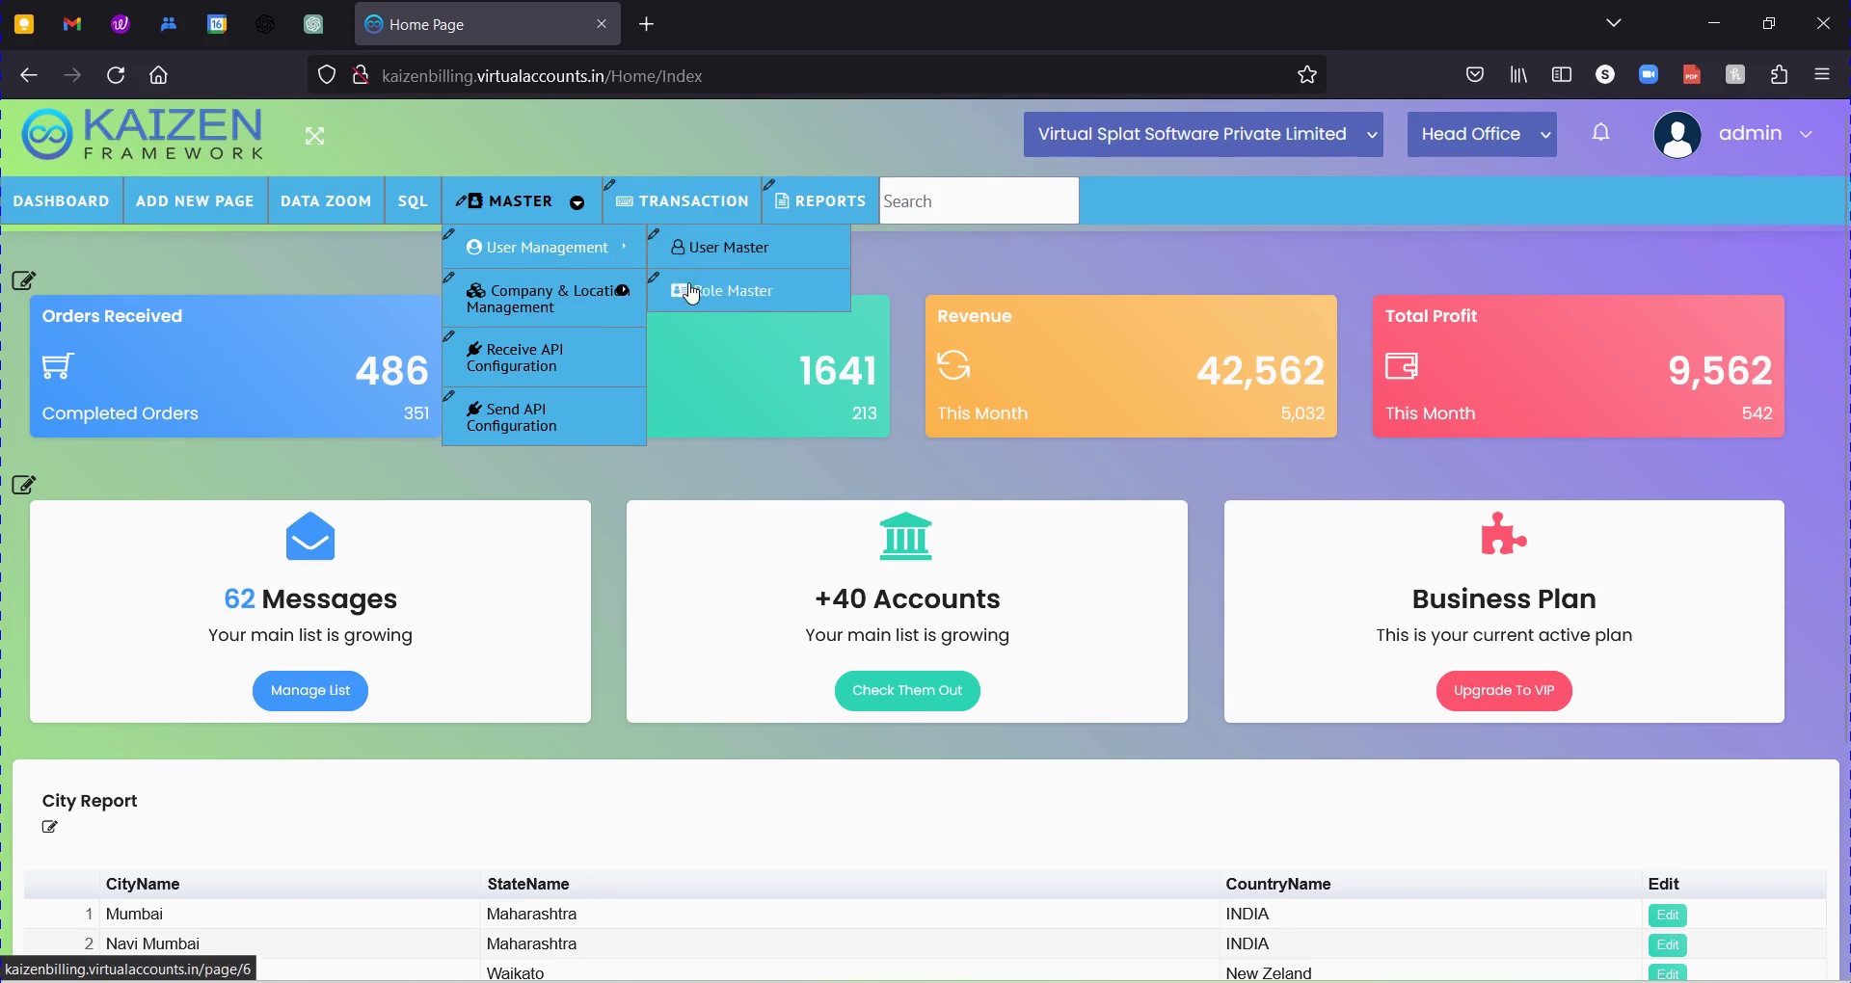
{"action": "mouse_move", "coordinate": [638, 292]}
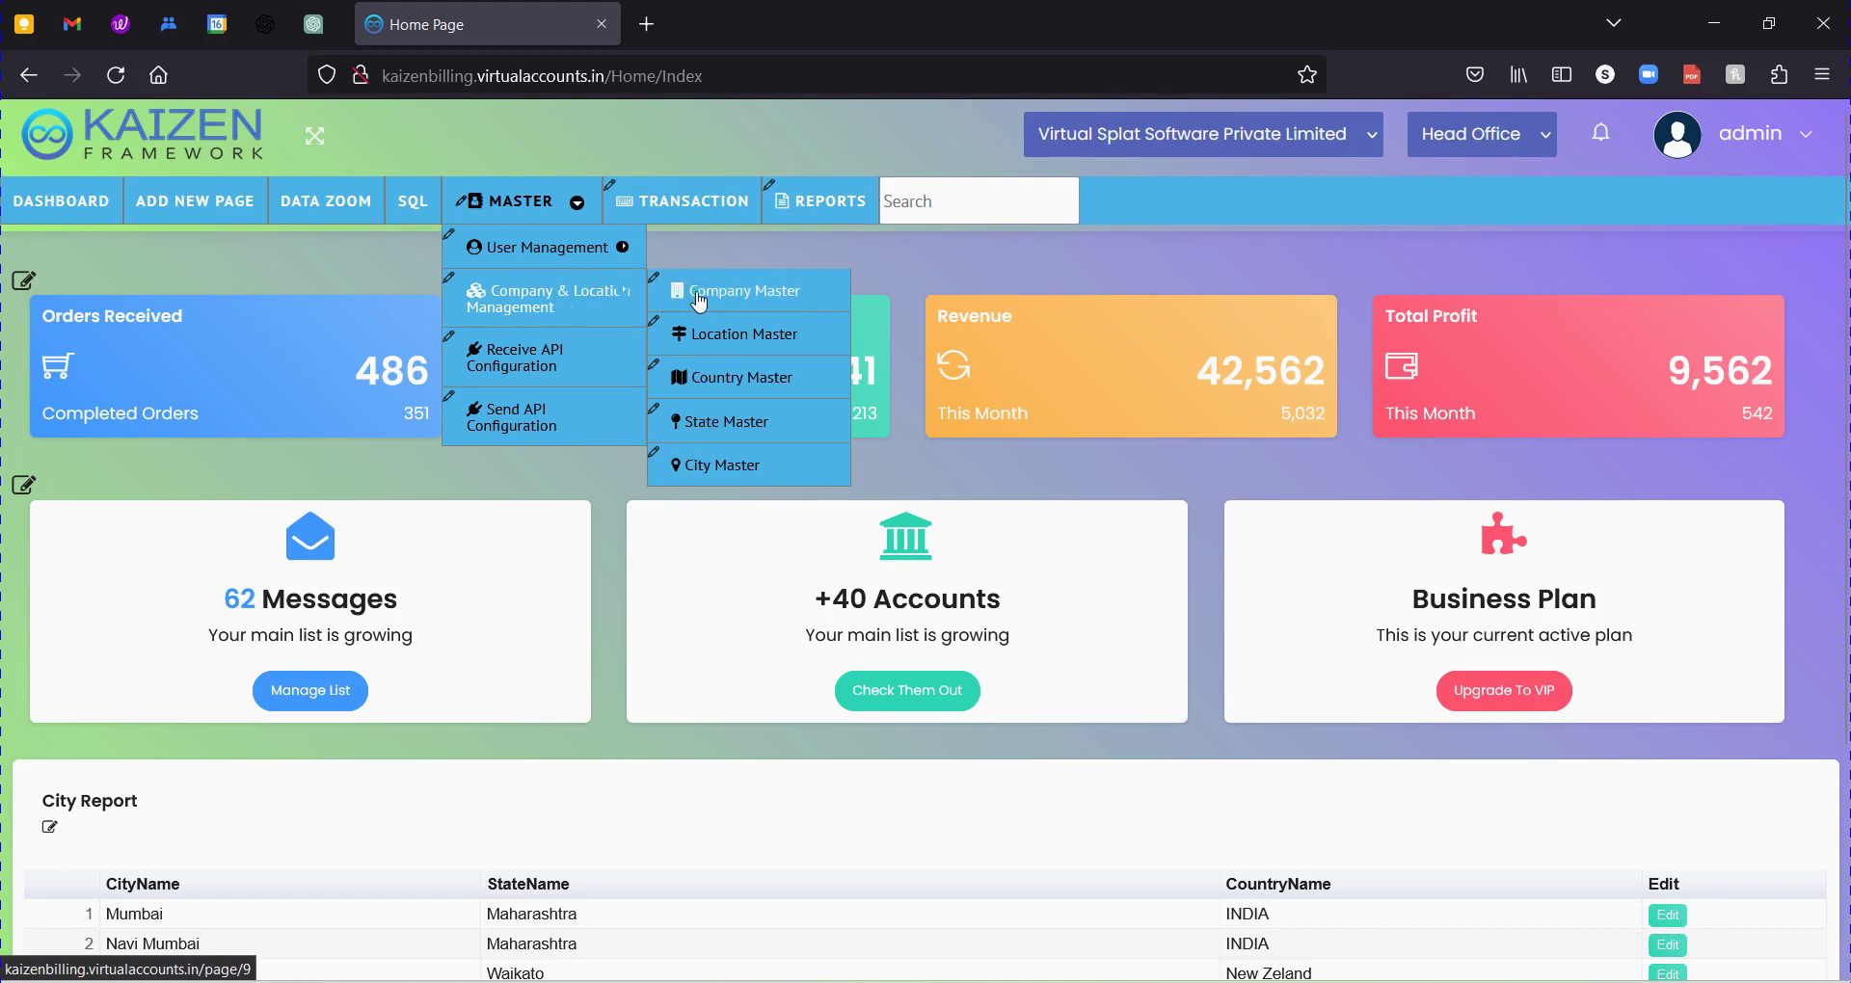
{"action": "left_click", "coordinate": [715, 291]}
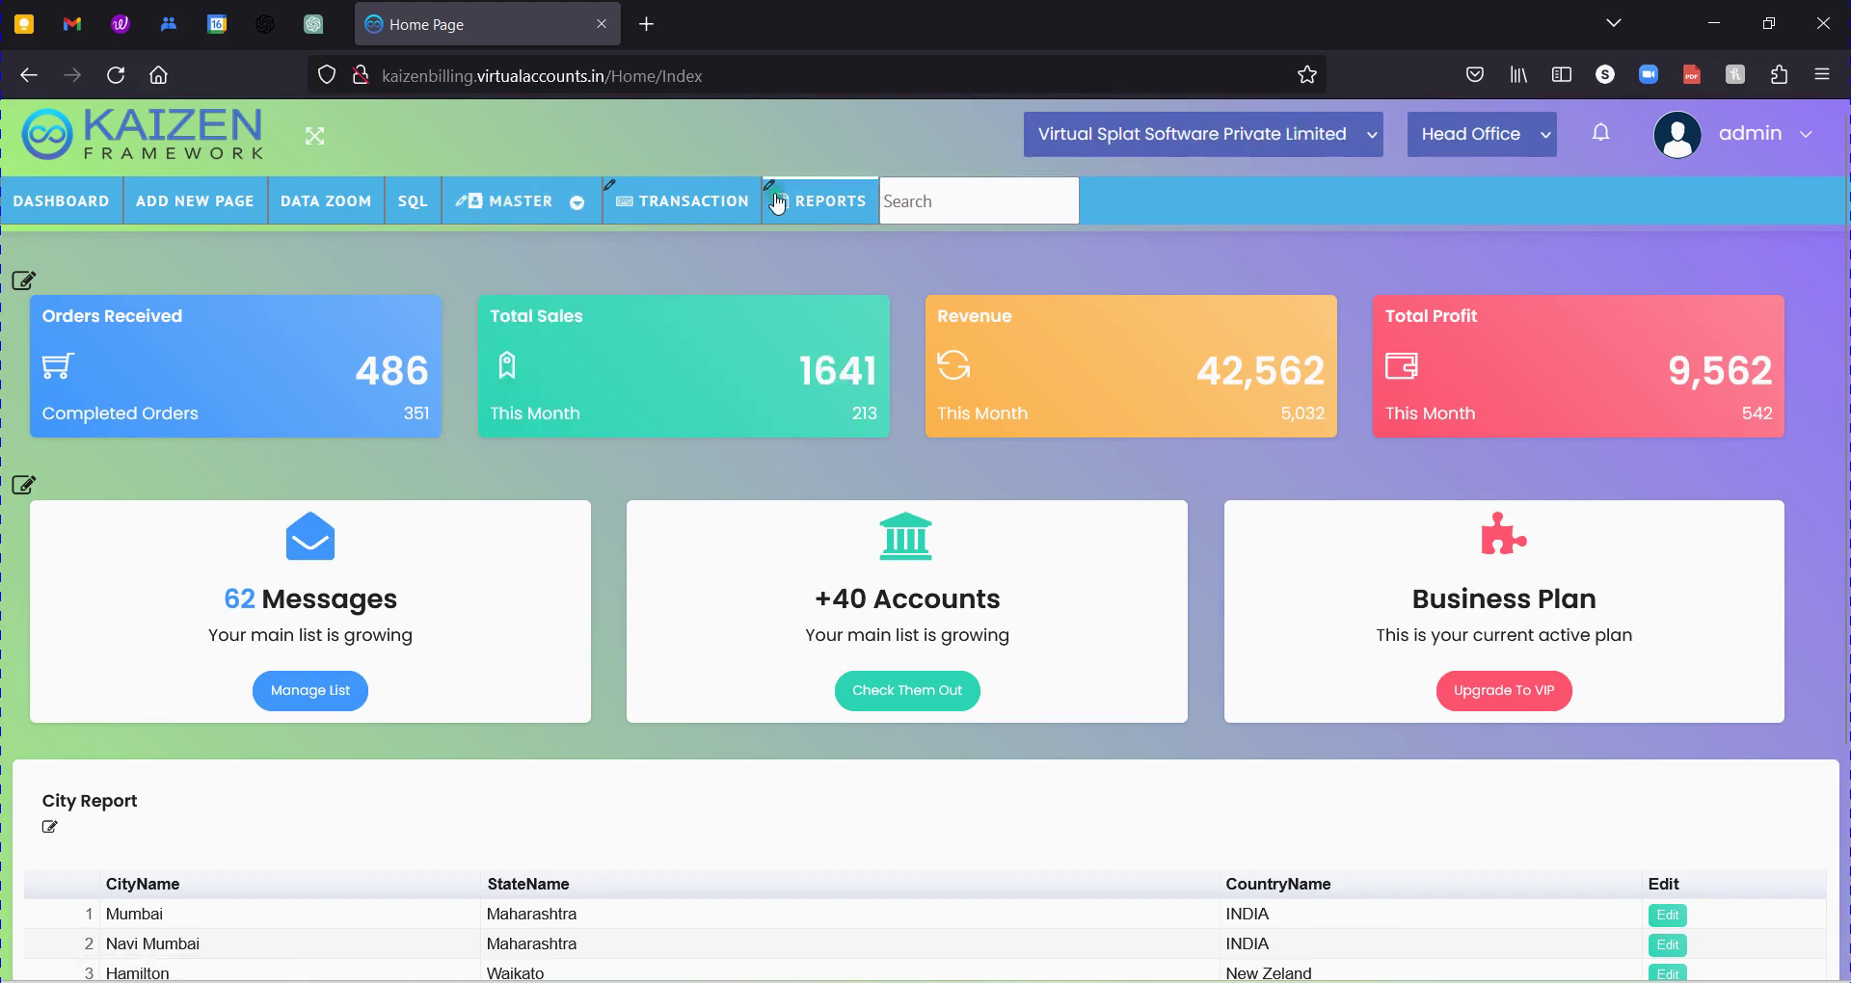
{"action": "mouse_move", "coordinate": [521, 201]}
{"action": "mouse_move", "coordinate": [537, 299]}
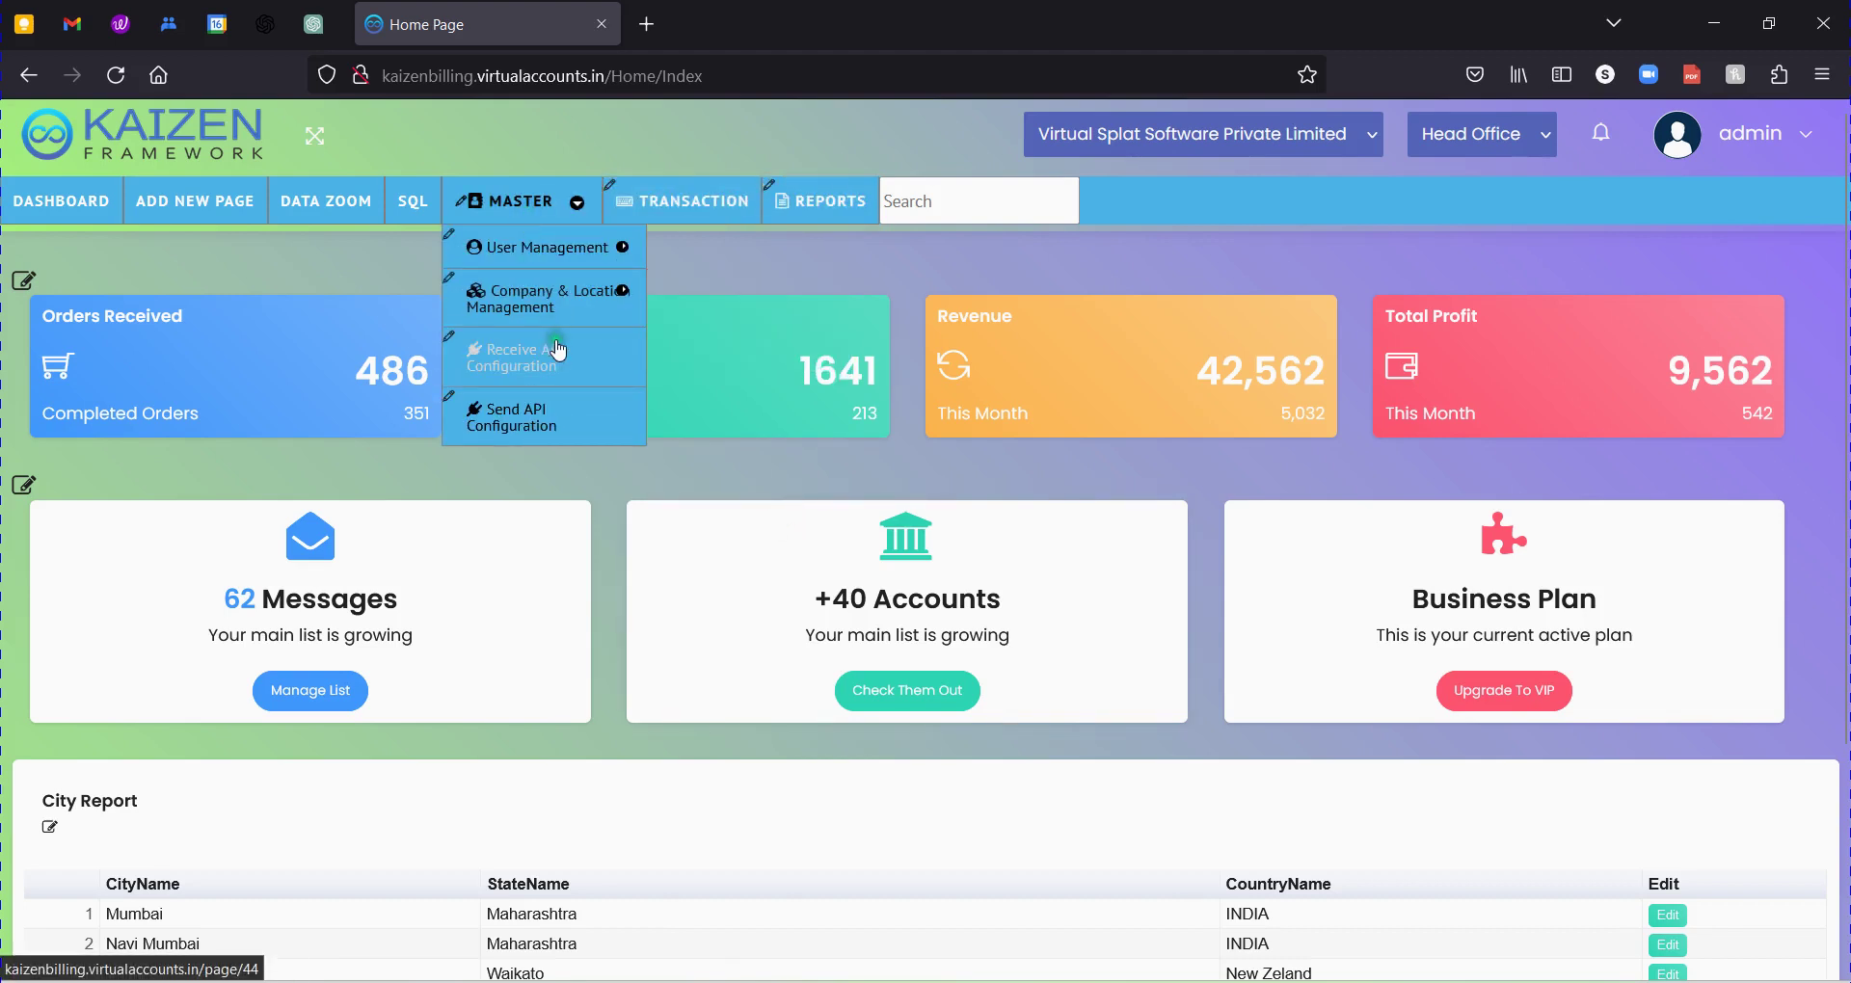
Select 'Inventory management' in the Word module list, then start a new page in Kaizen.
{"action": "key", "text": "alt+Tab"}
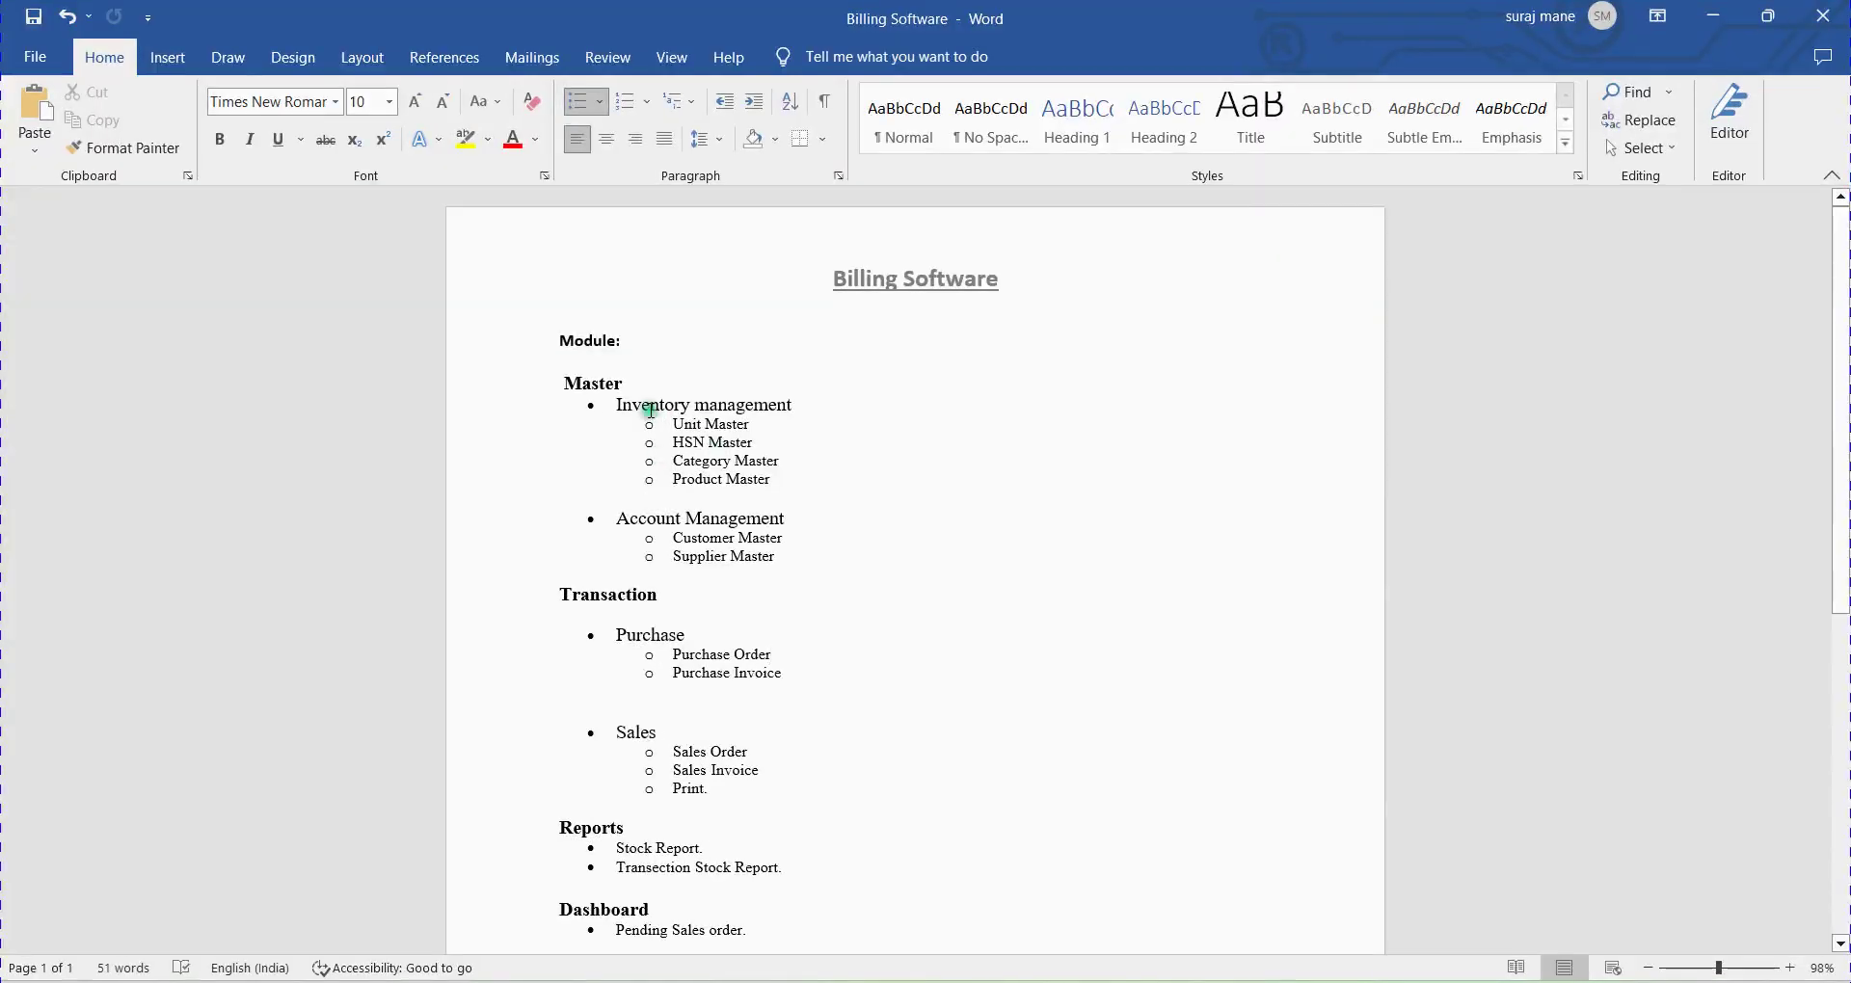
{"action": "left_click_drag", "start_coordinate": [629, 398], "coordinate": [772, 415]}
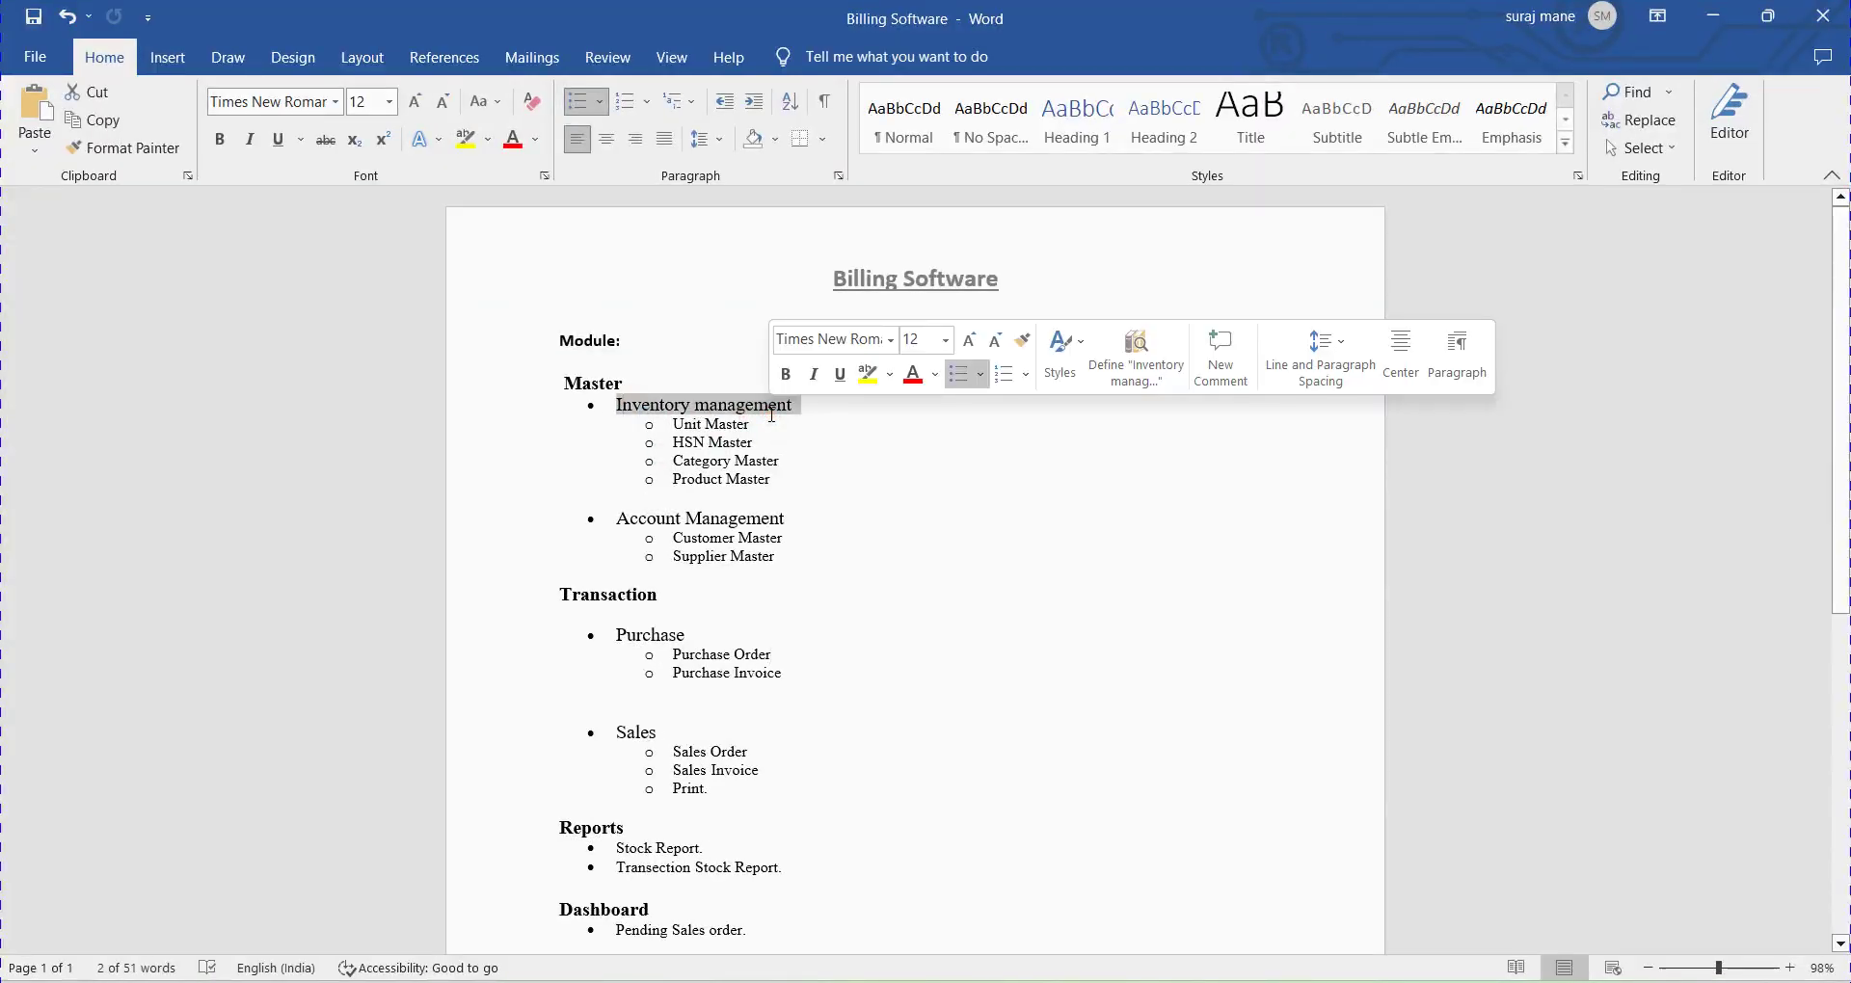
{"action": "key", "text": "alt+Tab"}
{"action": "mouse_move", "coordinate": [501, 210]}
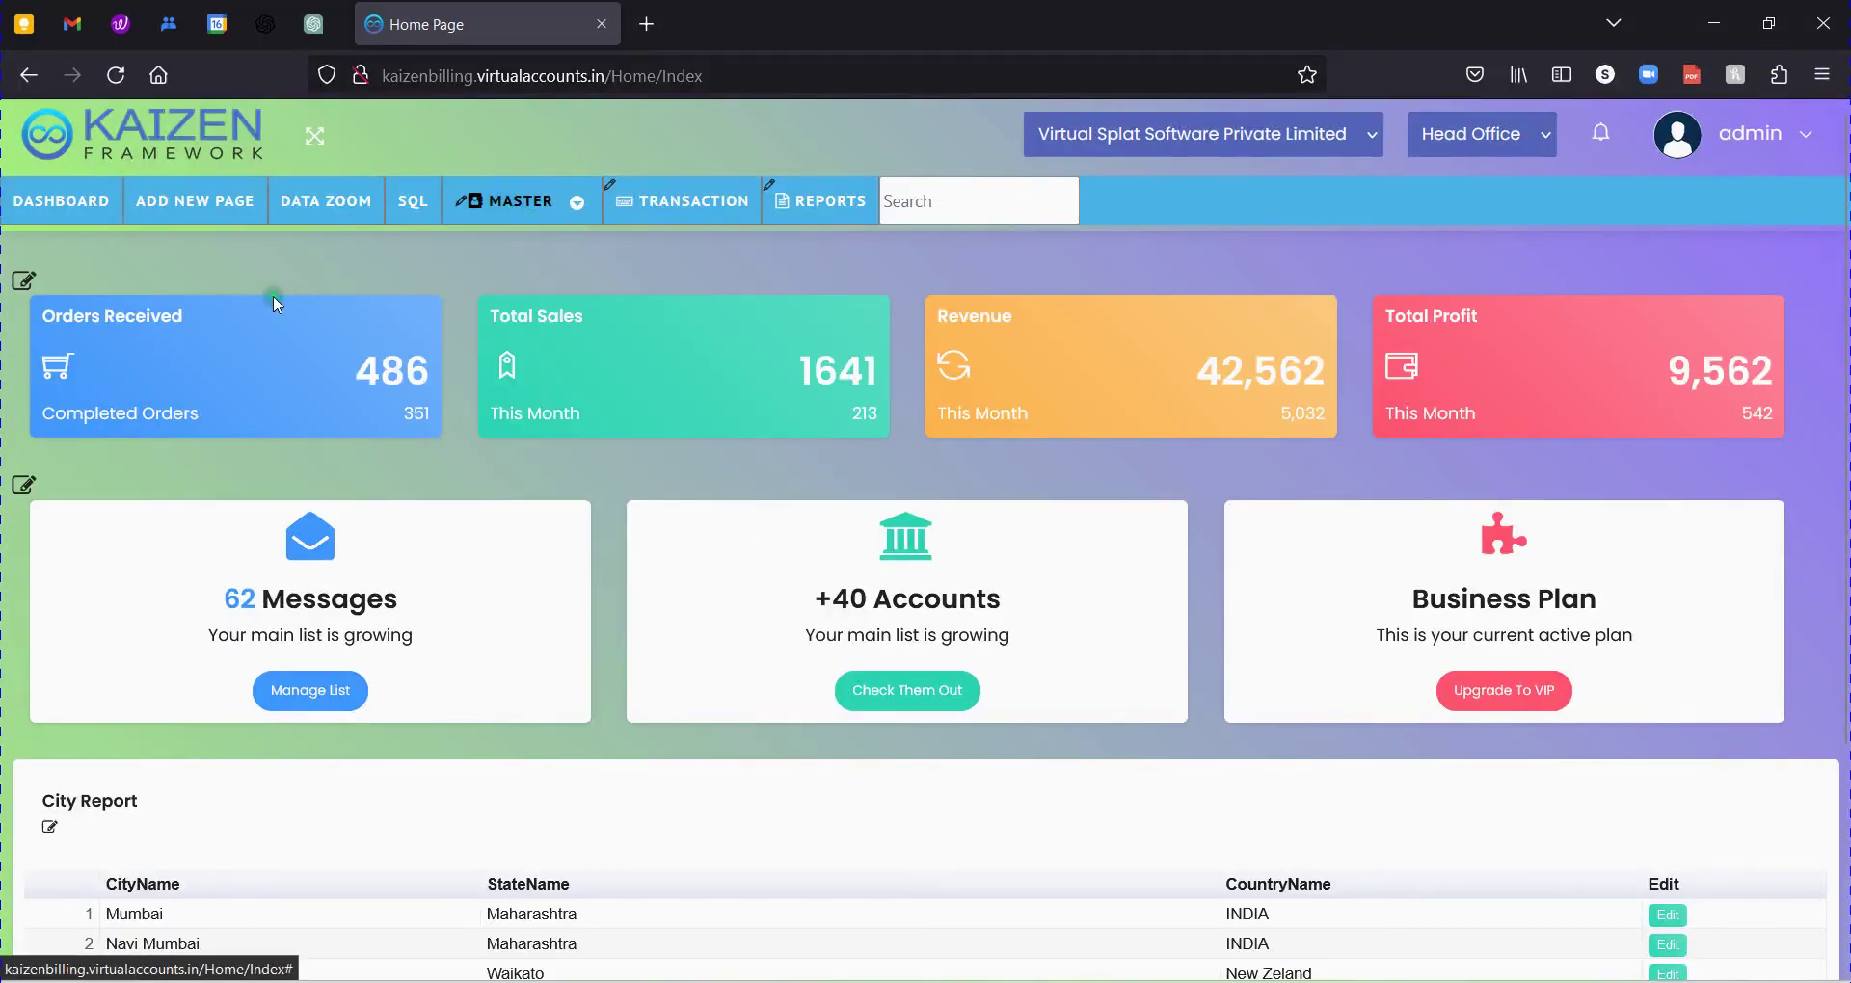
{"action": "left_click", "coordinate": [179, 218]}
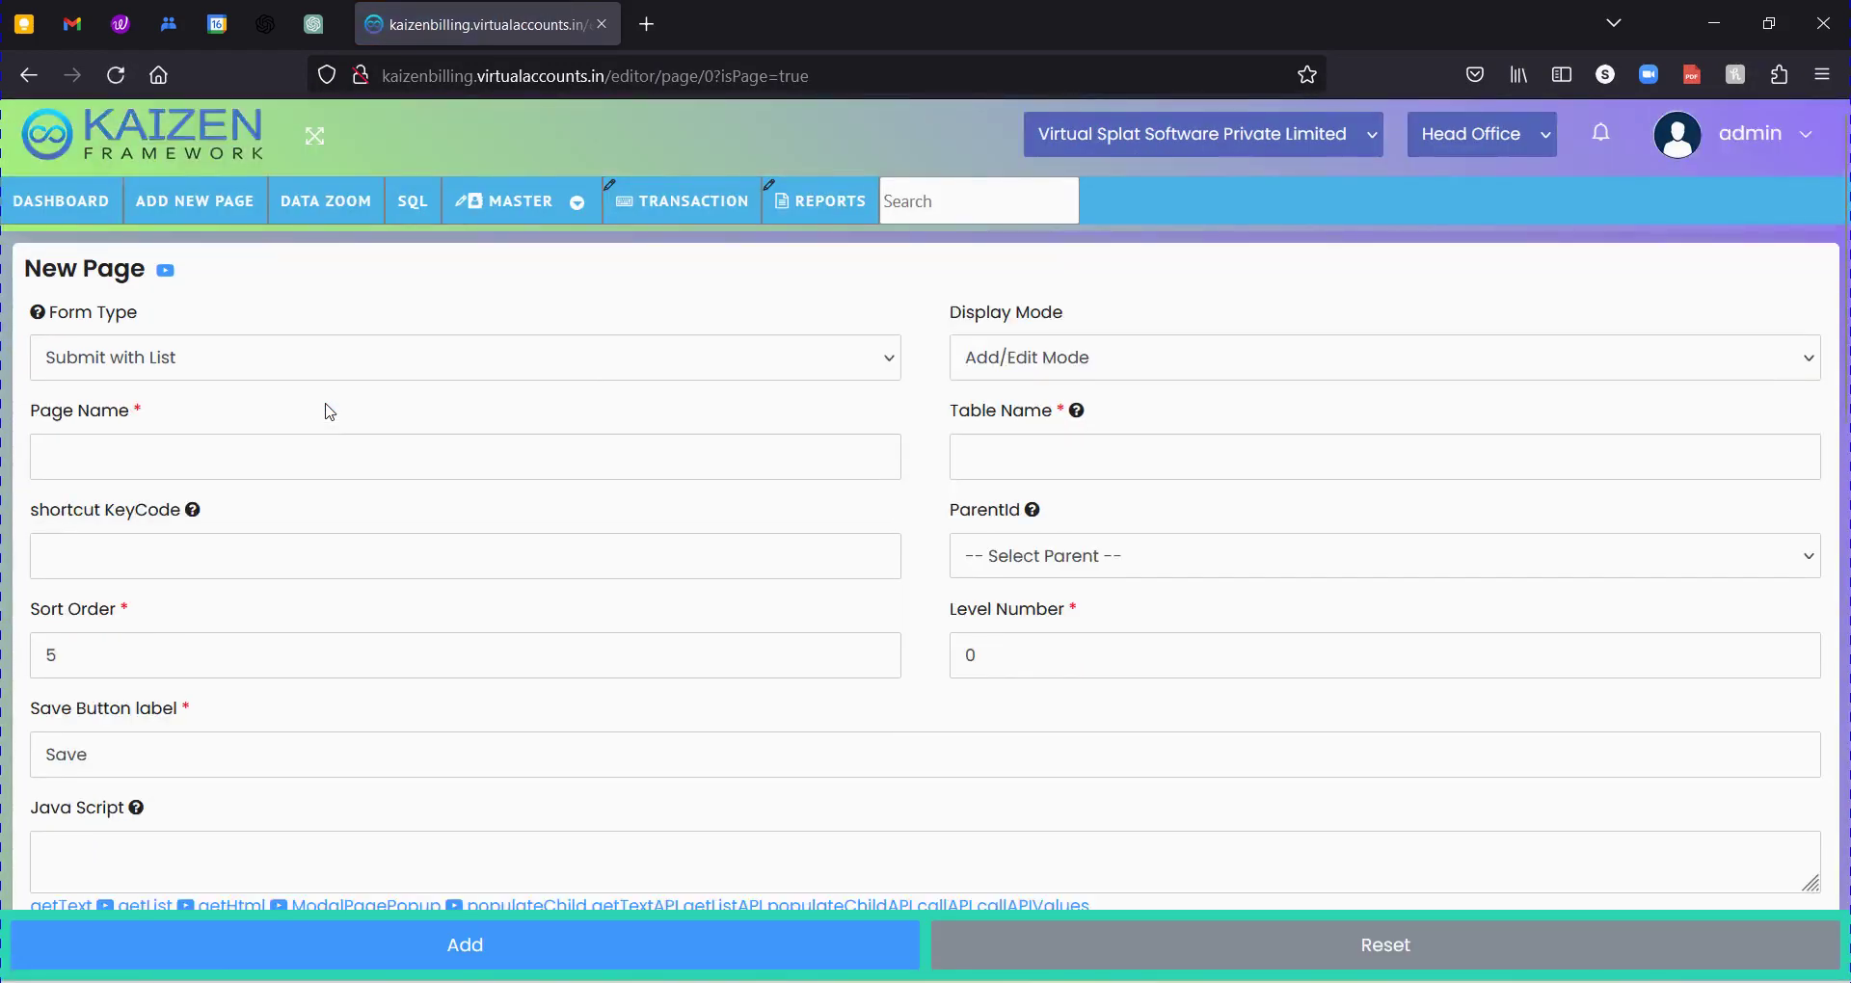
Choose Submit with List as form type and enter Page Name 'Inventory Management'.
{"action": "left_click", "coordinate": [260, 357]}
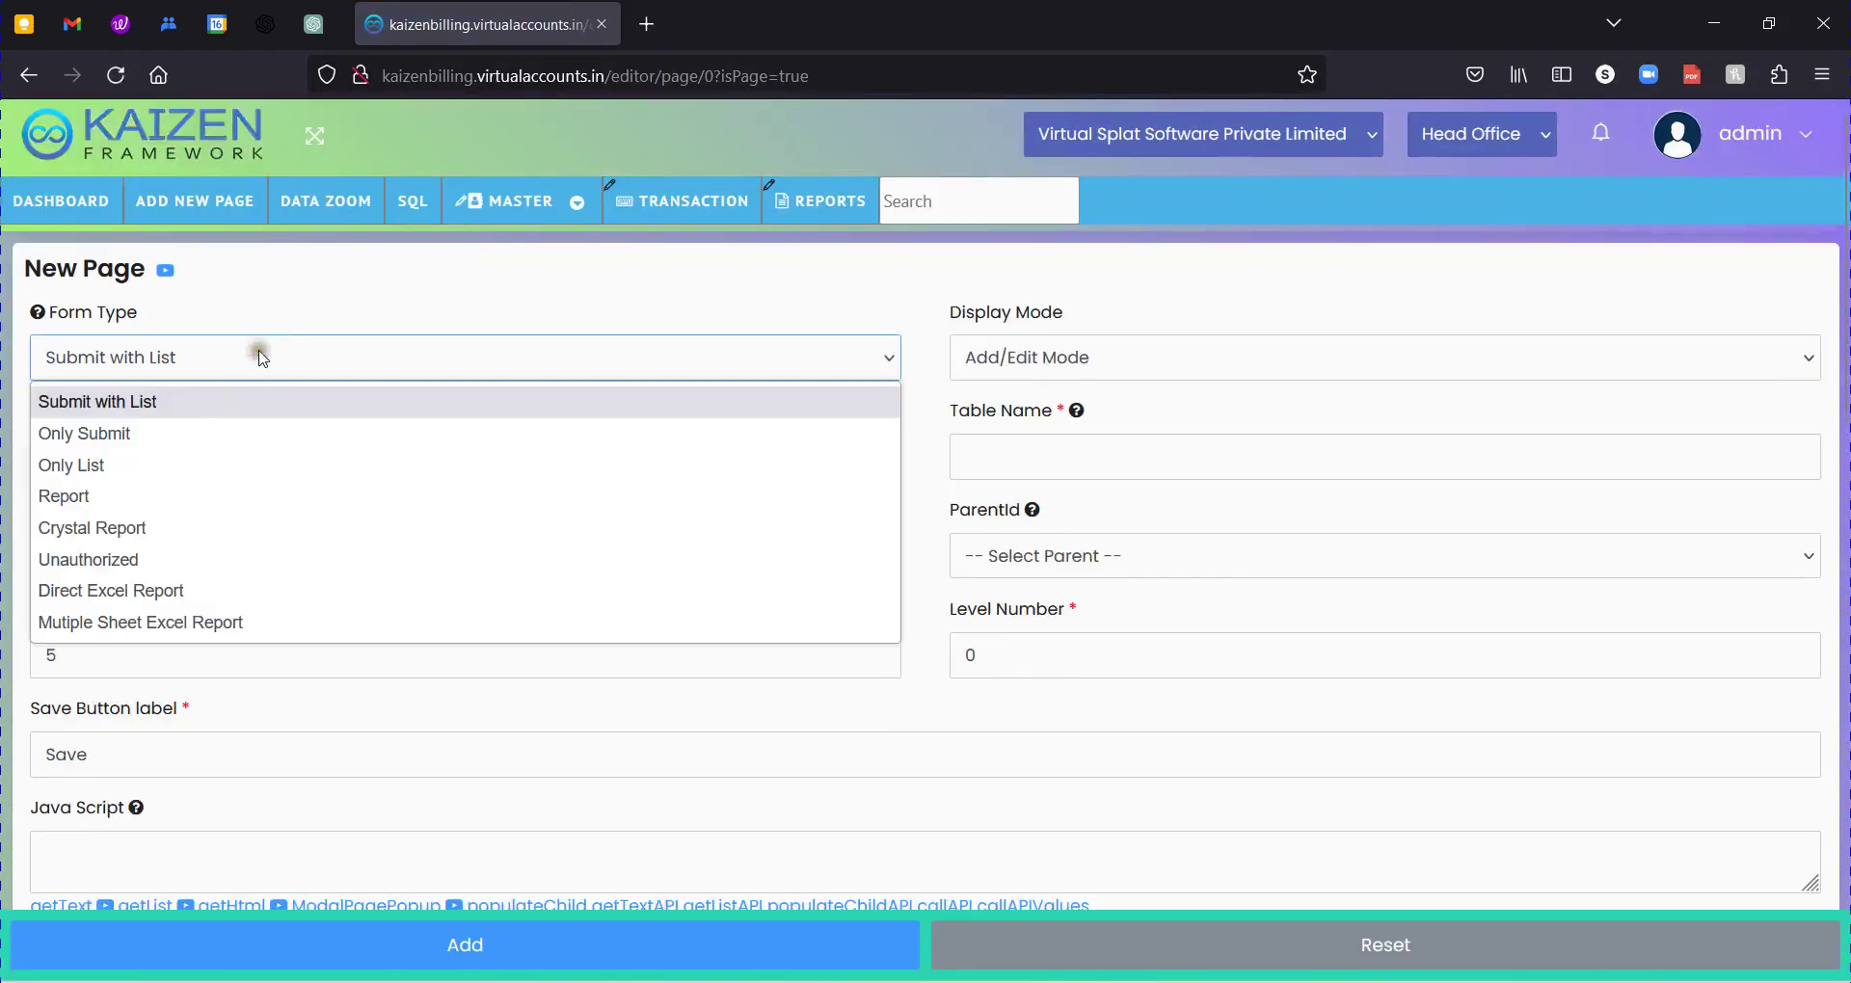
{"action": "left_click", "coordinate": [281, 415]}
{"action": "left_click", "coordinate": [281, 405]}
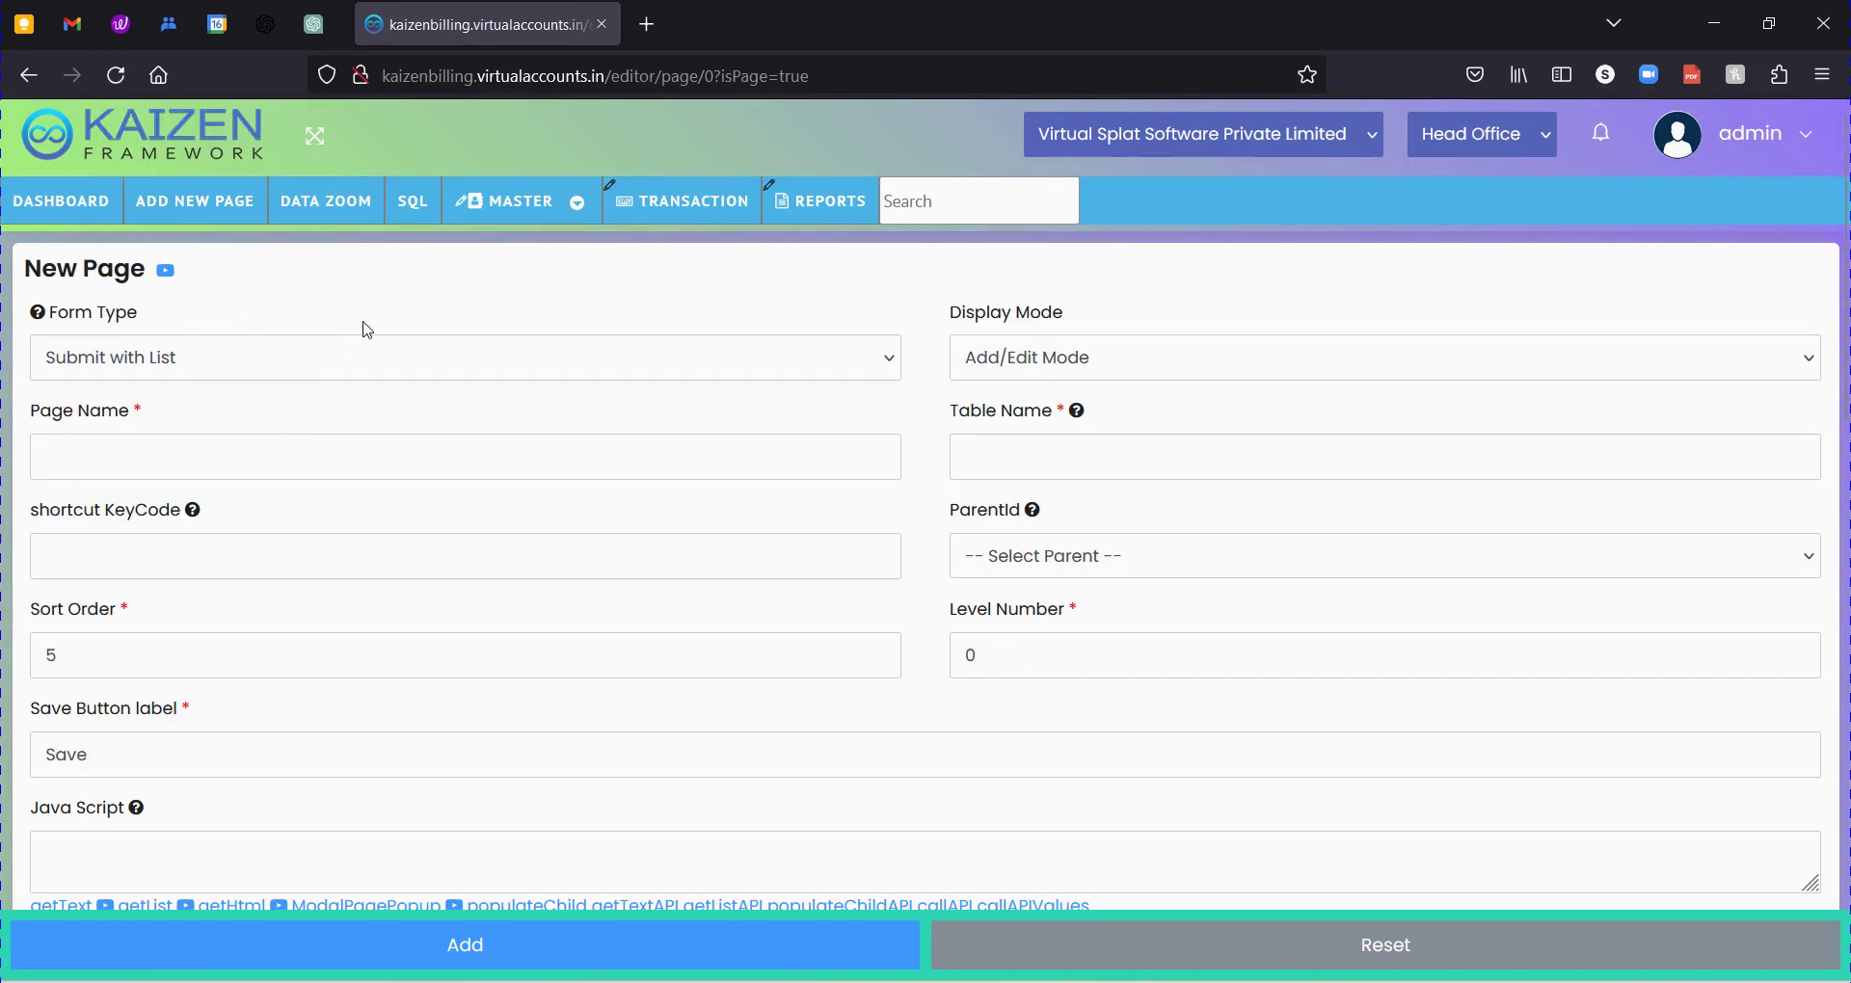
{"action": "left_click", "coordinate": [211, 457]}
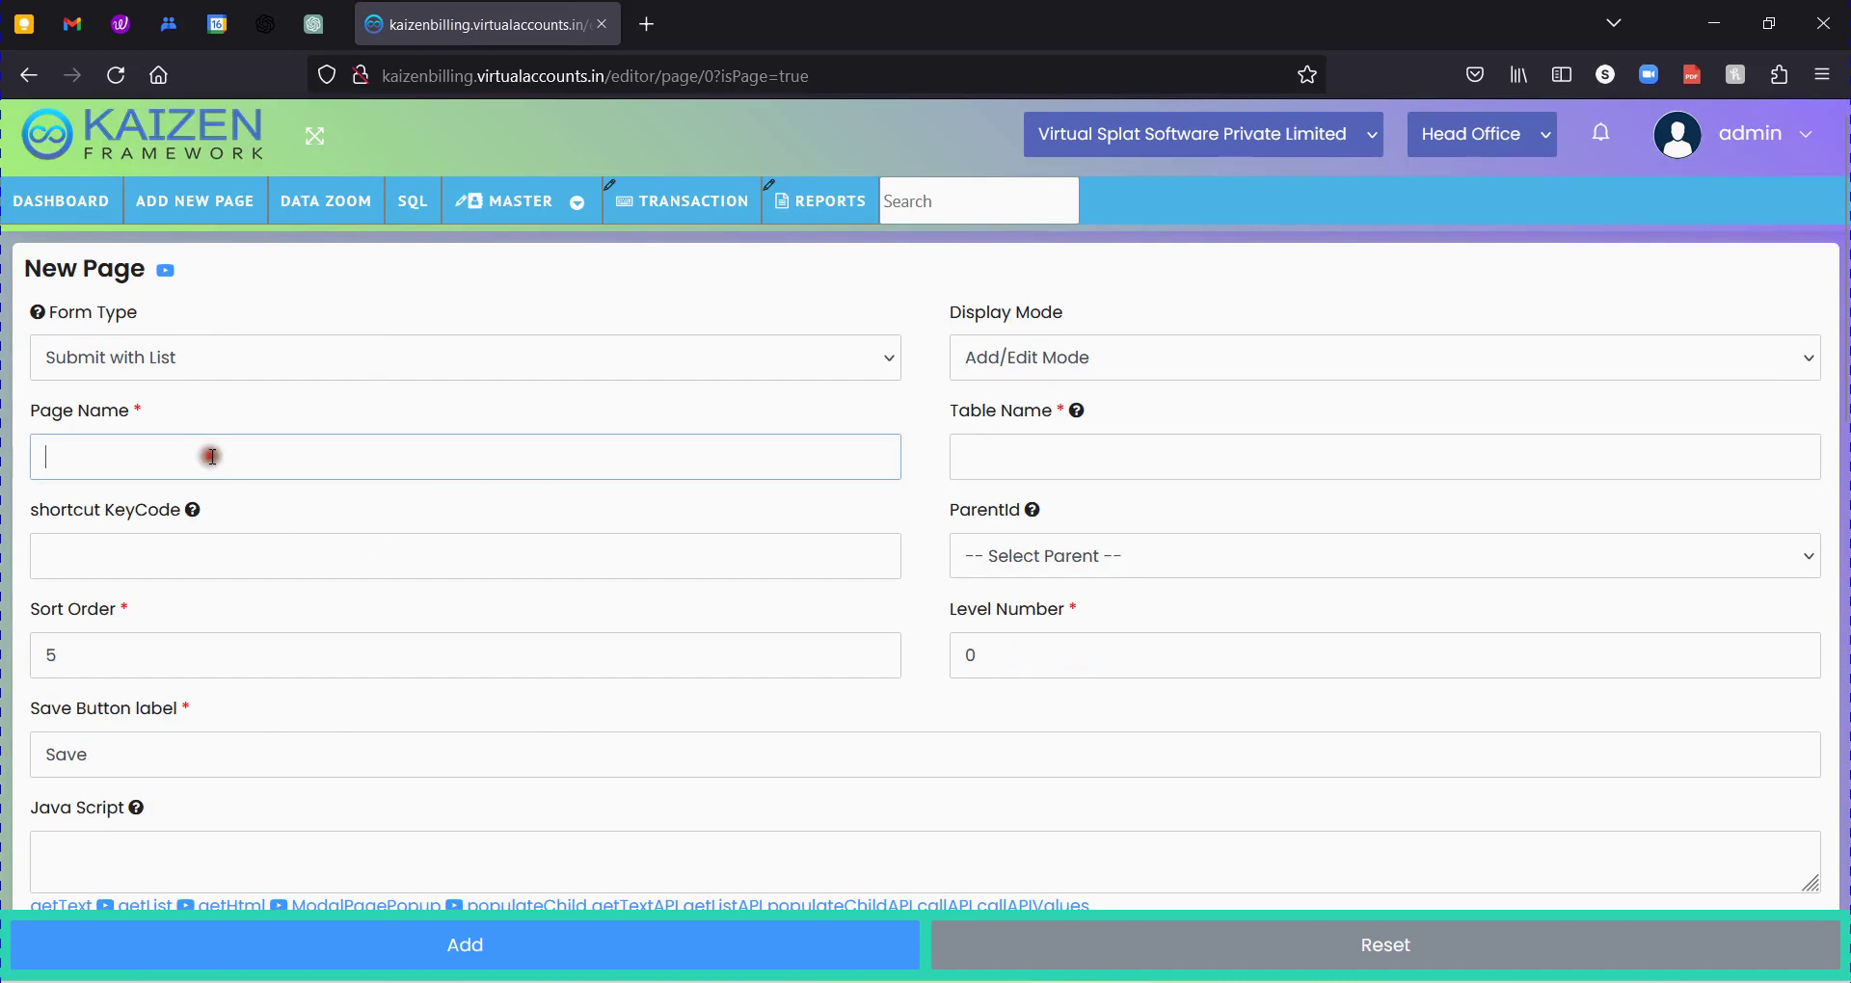
{"action": "key", "text": "alt+Tab"}
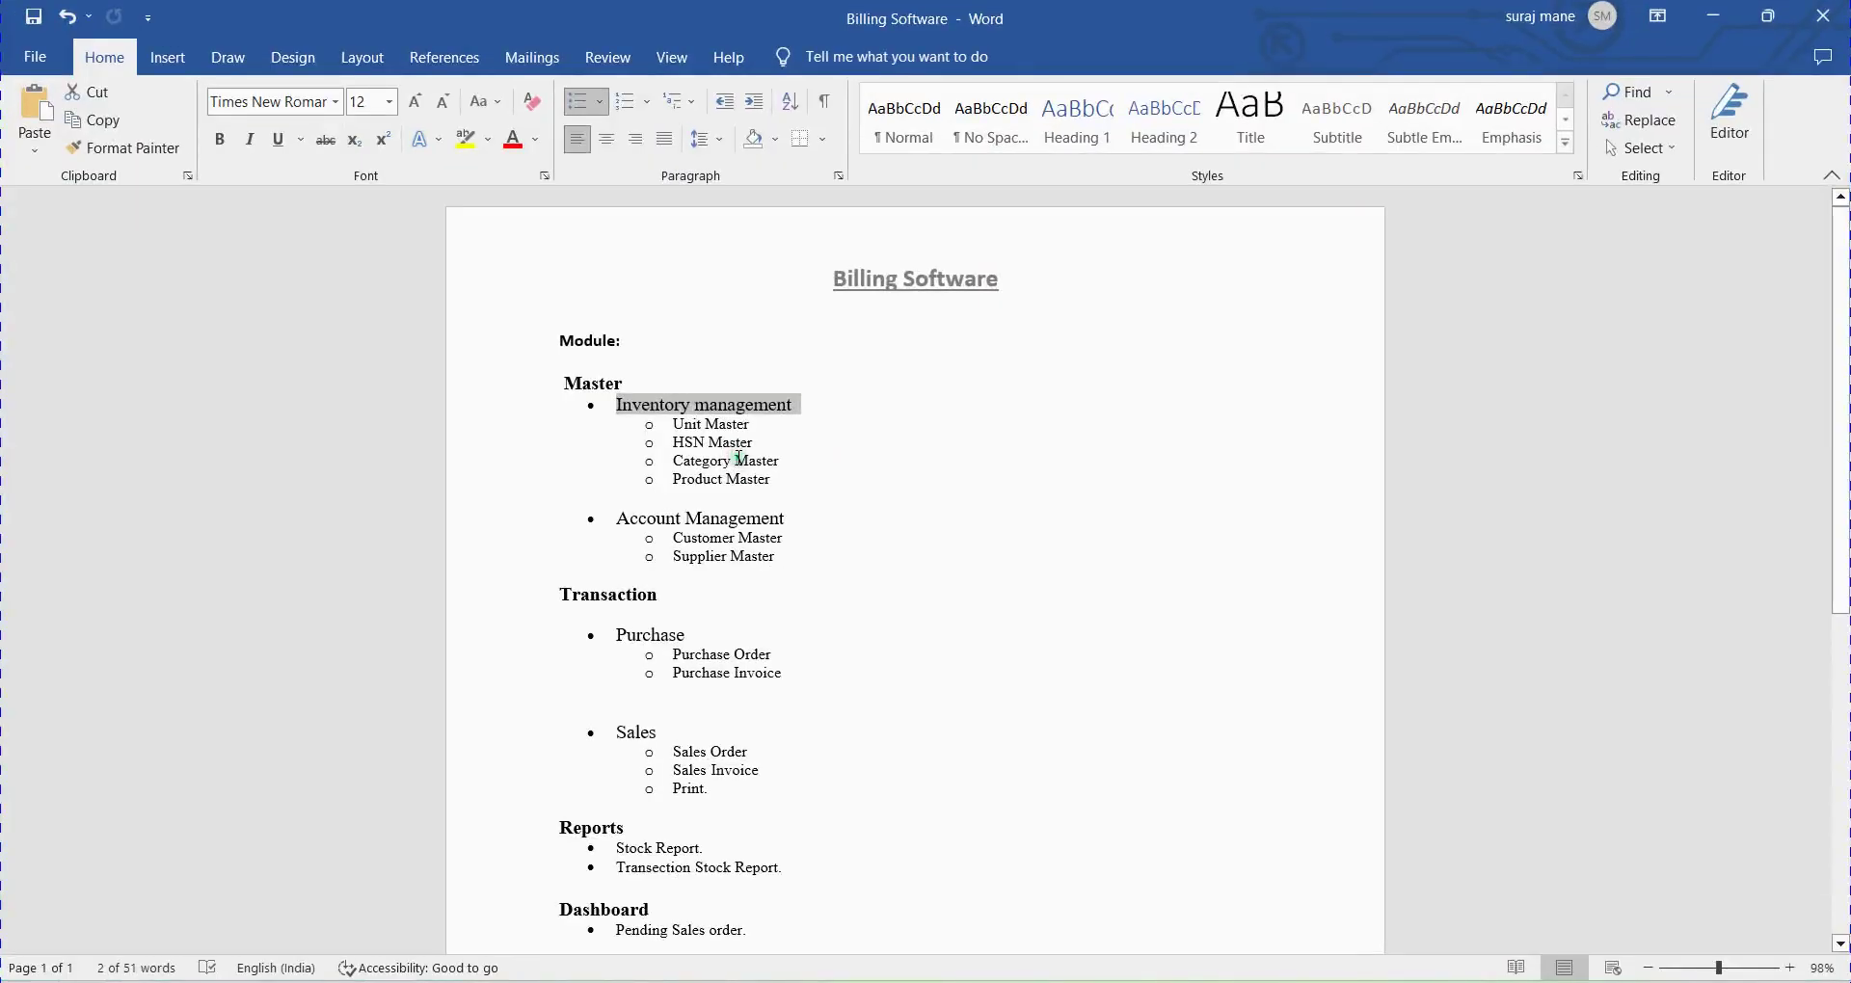
{"action": "key", "text": "alt+Tab"}
{"action": "type", "text": "•\tInventory management"}
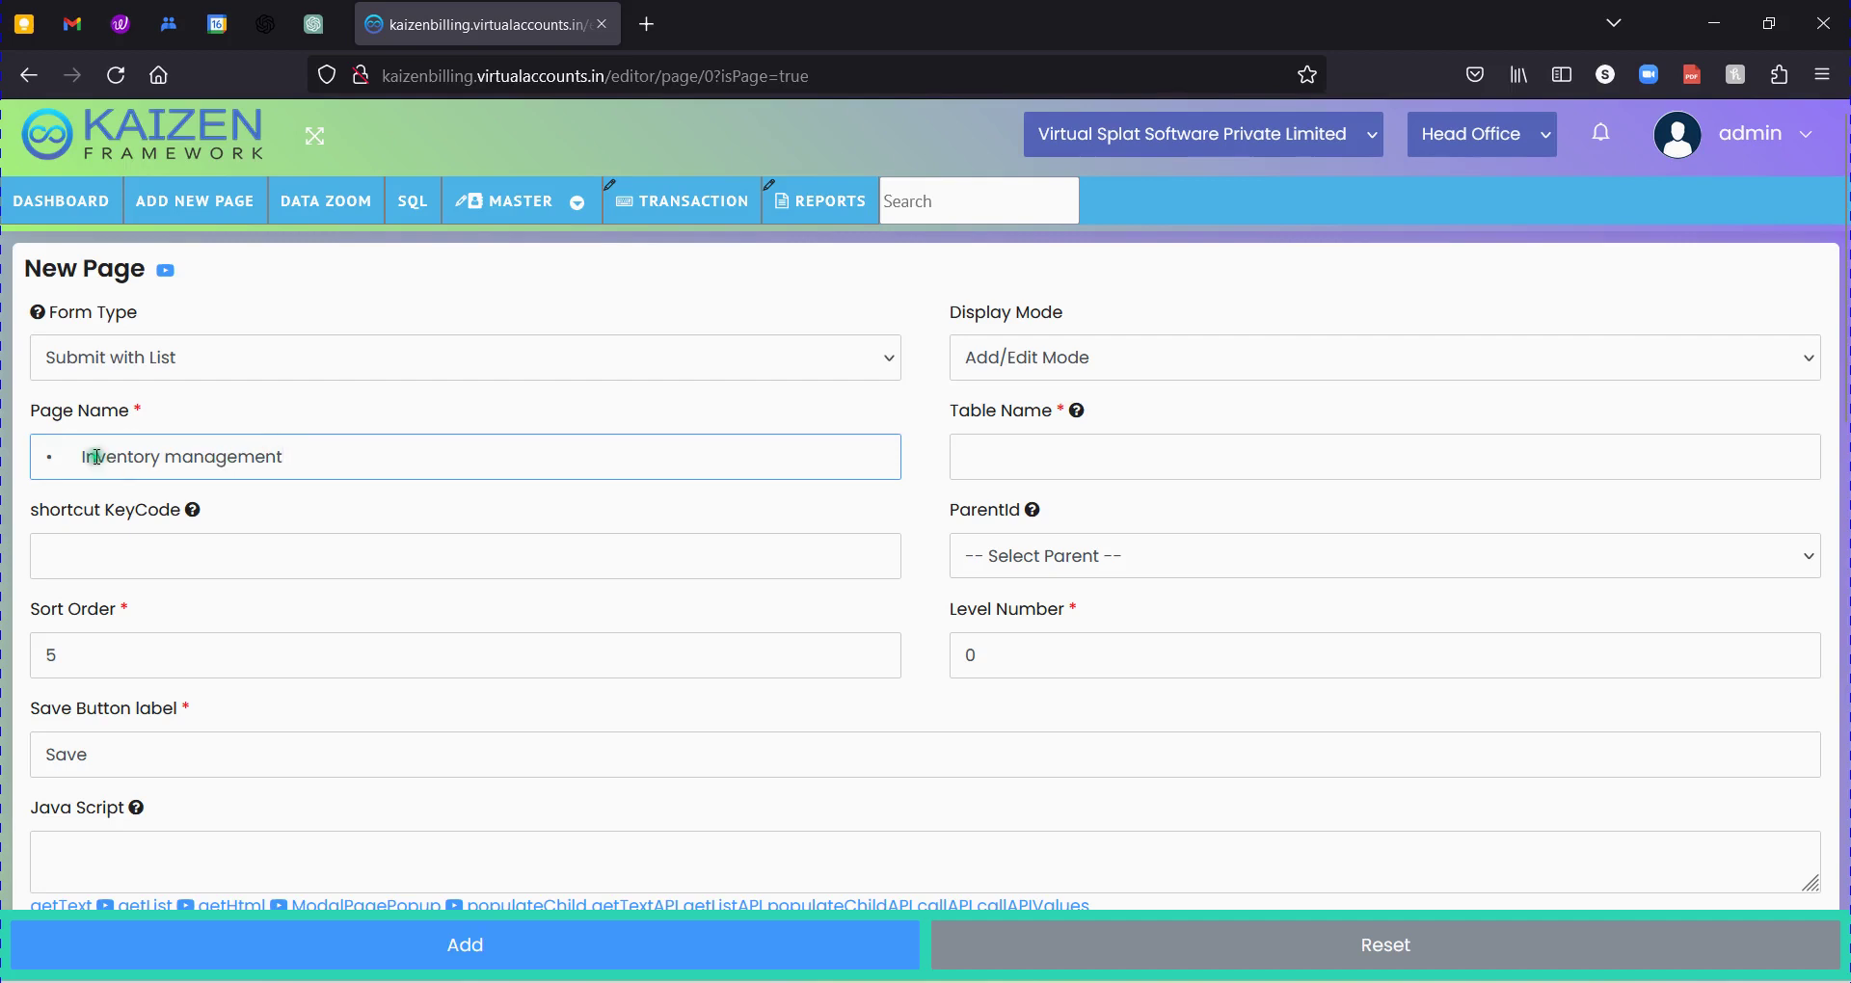
{"action": "left_click_drag", "start_coordinate": [84, 457], "coordinate": [3, 455]}
{"action": "key", "text": "BackSpace"}
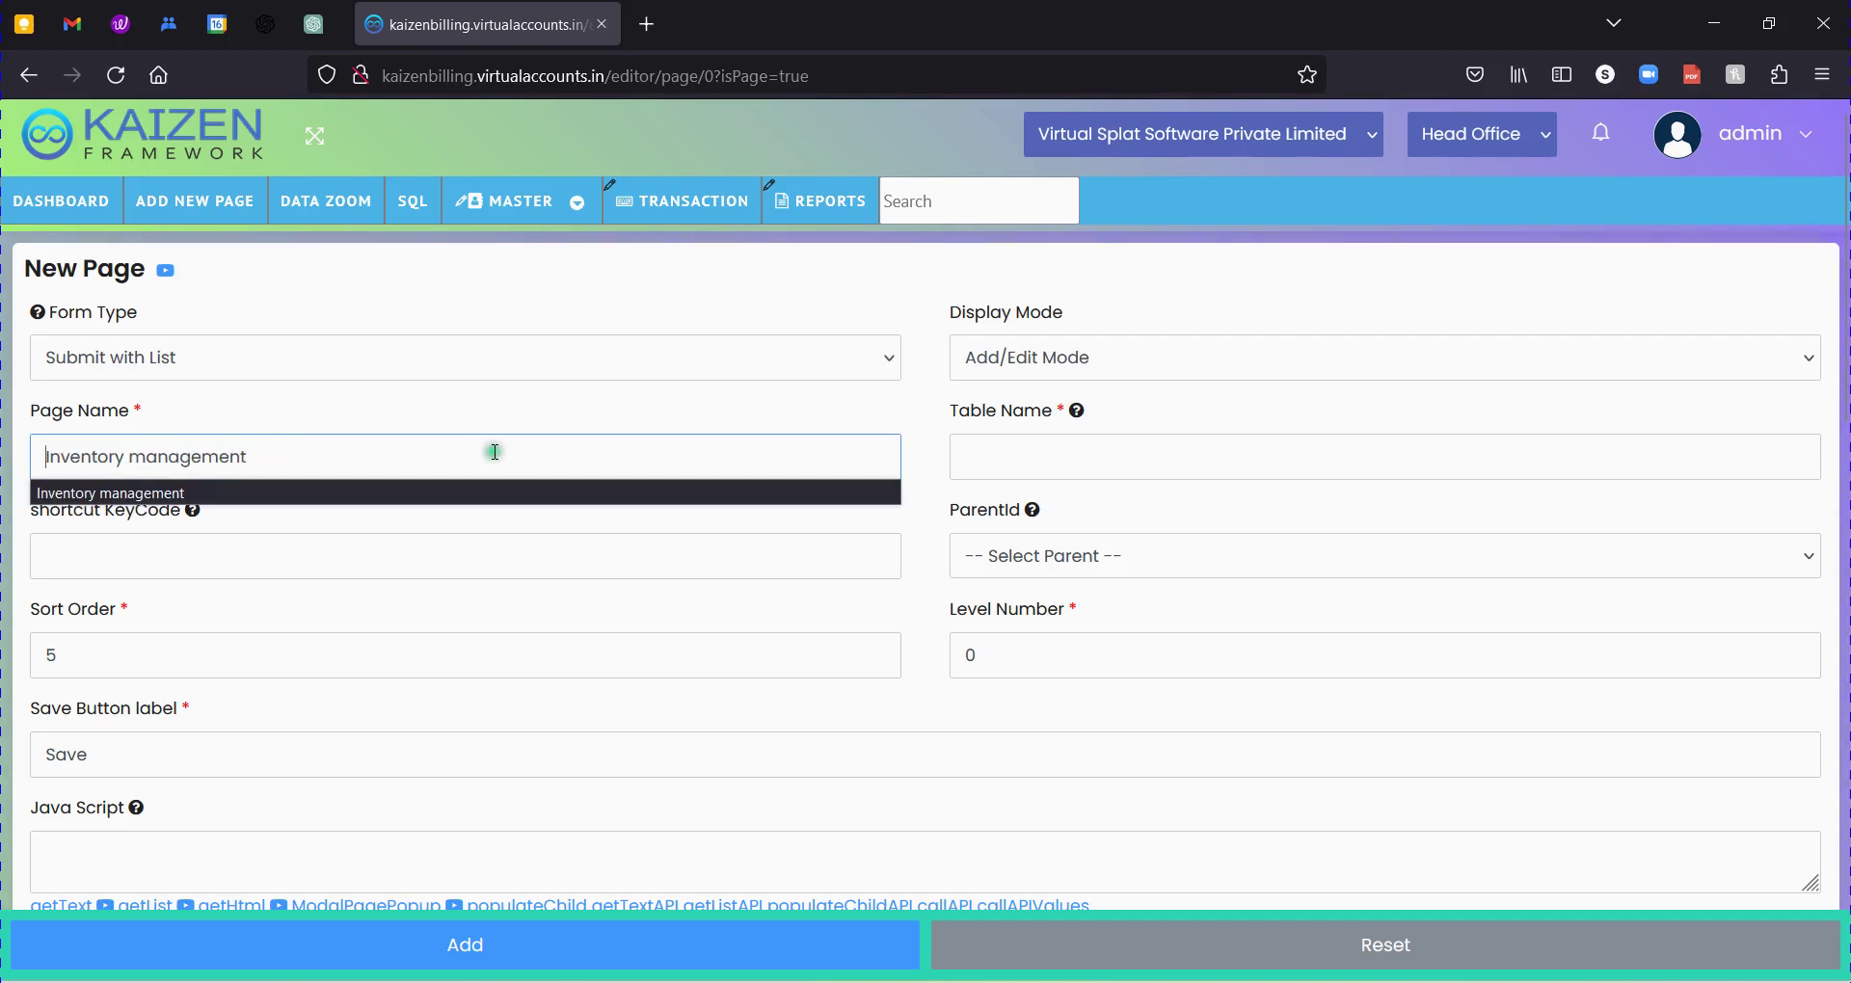
{"action": "left_click", "coordinate": [487, 452]}
{"action": "left_click", "coordinate": [156, 452]}
{"action": "key", "text": "BackSpace"}
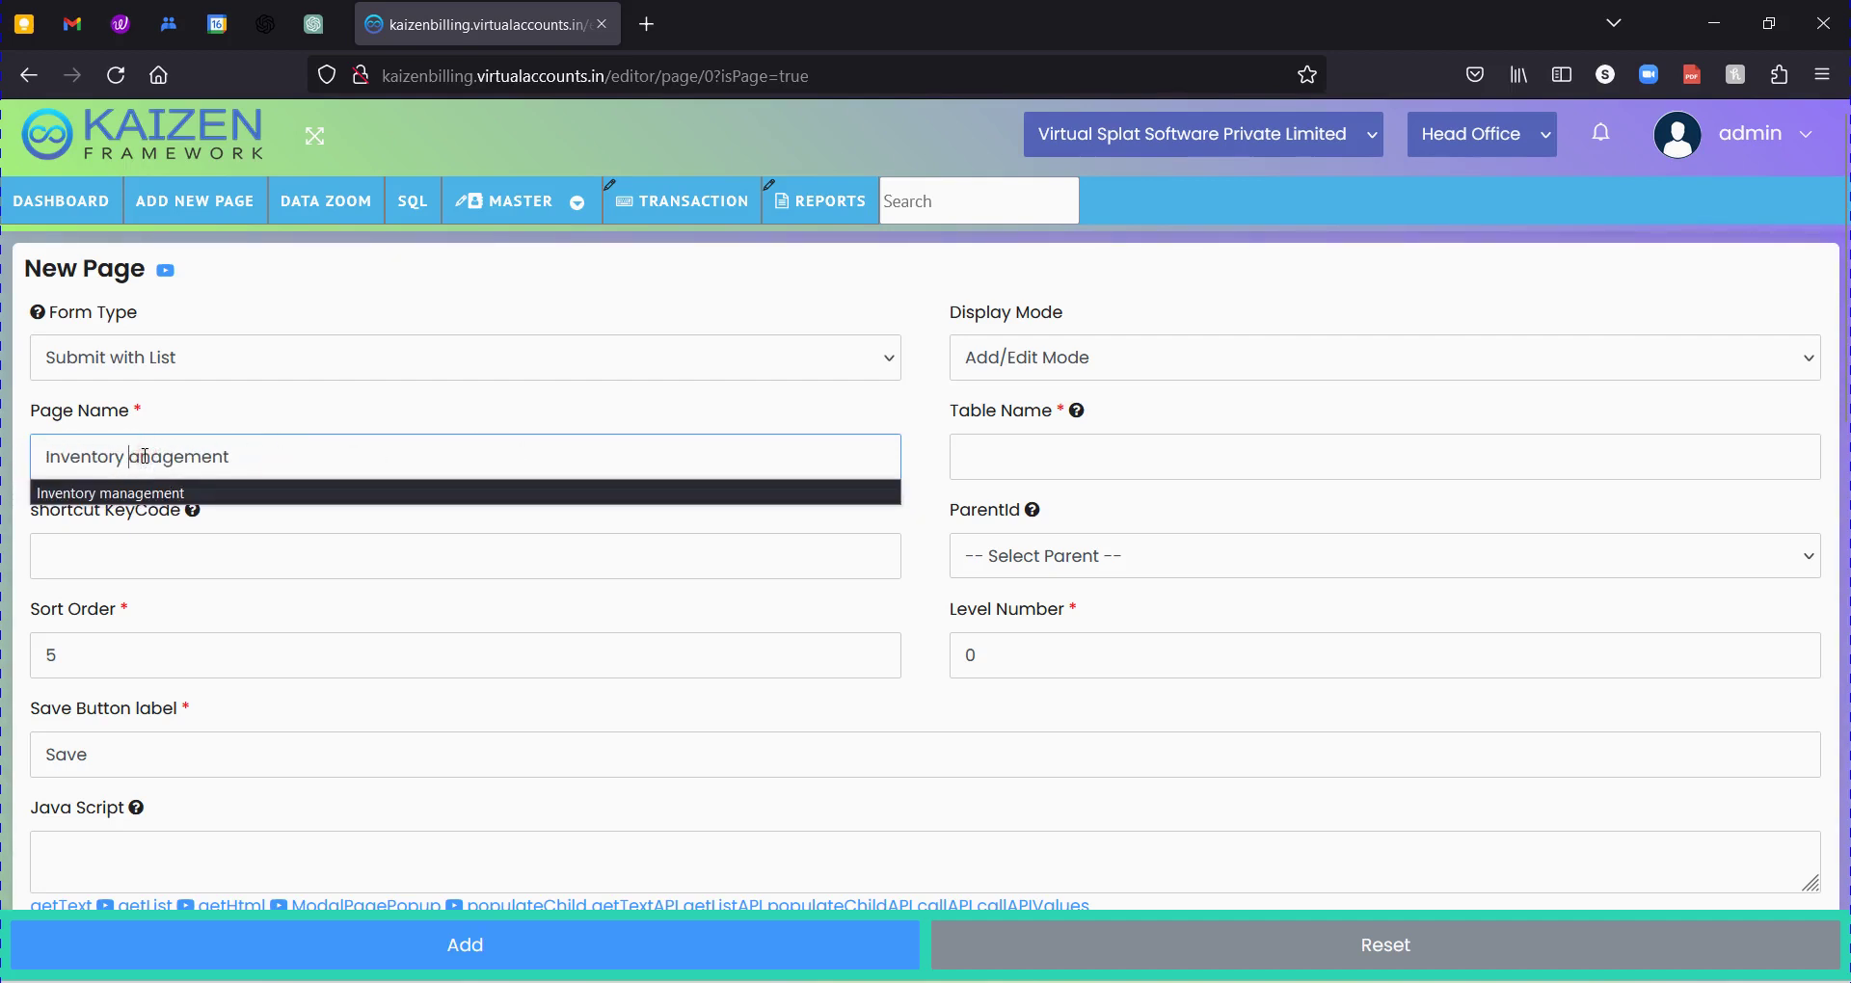
{"action": "type", "text": "M"}
Set Table Name to NA and choose Master as the ParentId.
{"action": "key", "text": "Tab"}
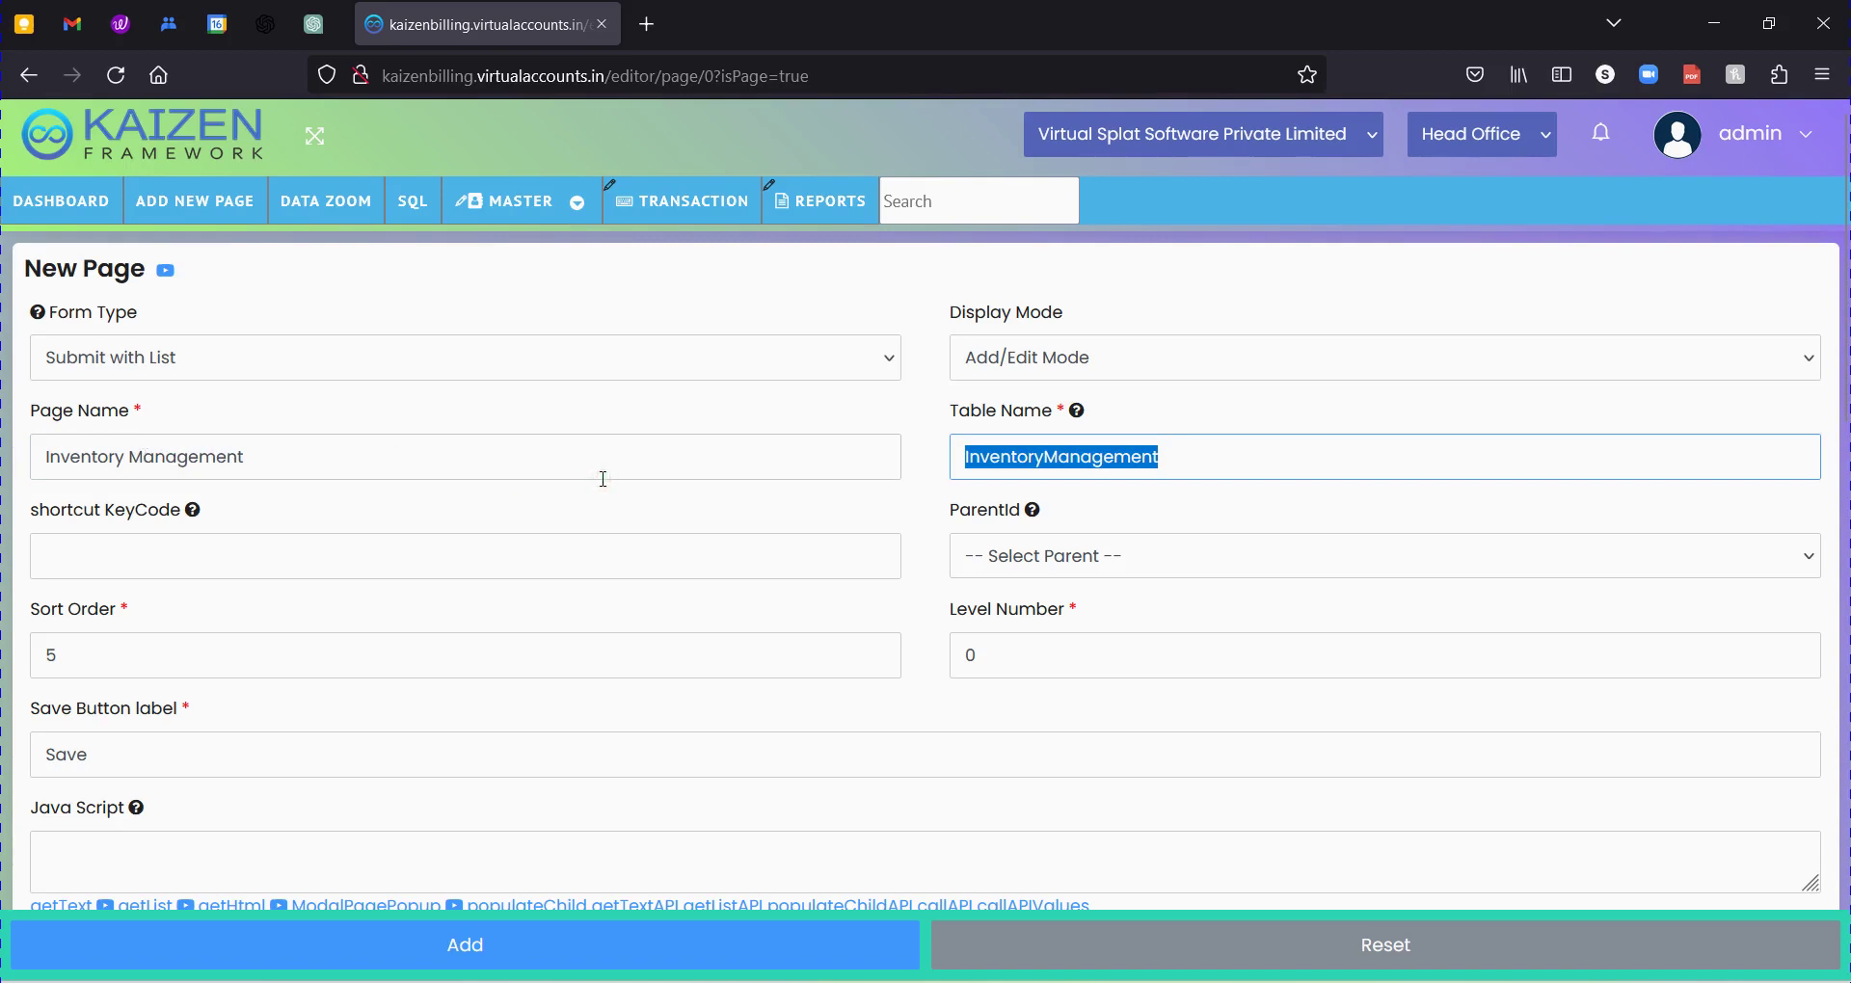
{"action": "type", "text": "NA"}
{"action": "key", "text": "Tab"}
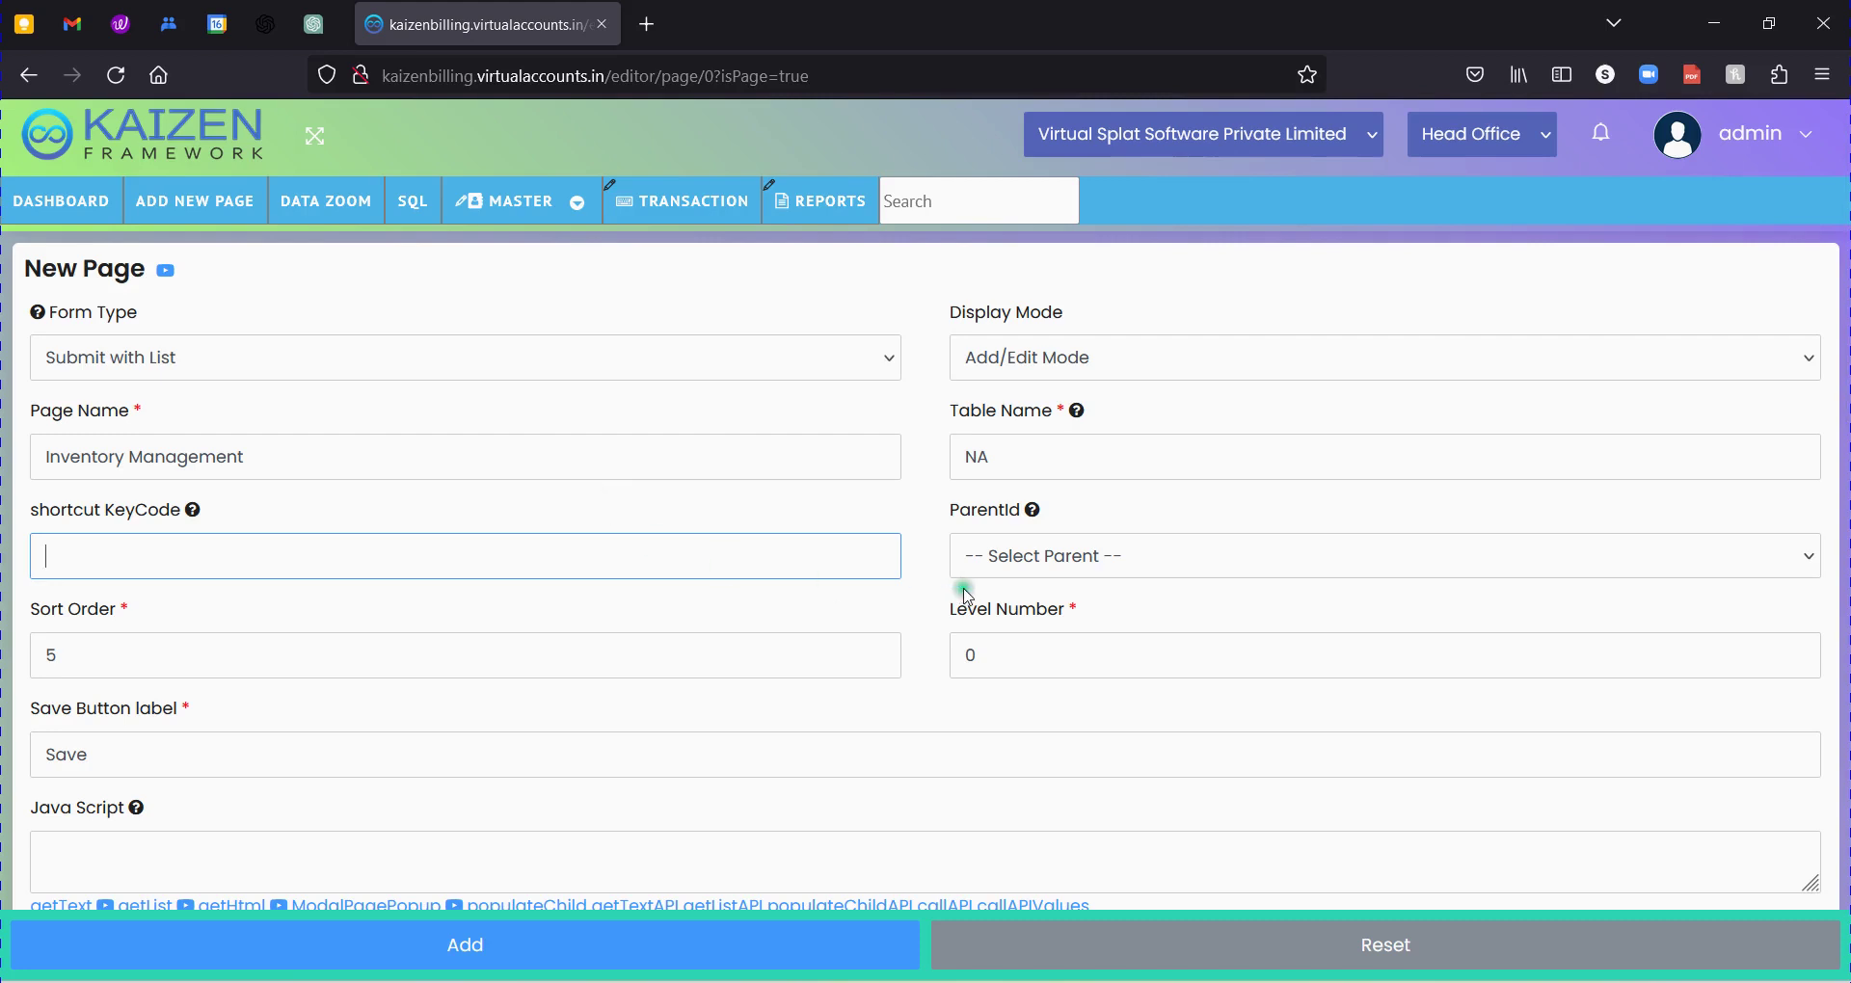
{"action": "left_click", "coordinate": [994, 564]}
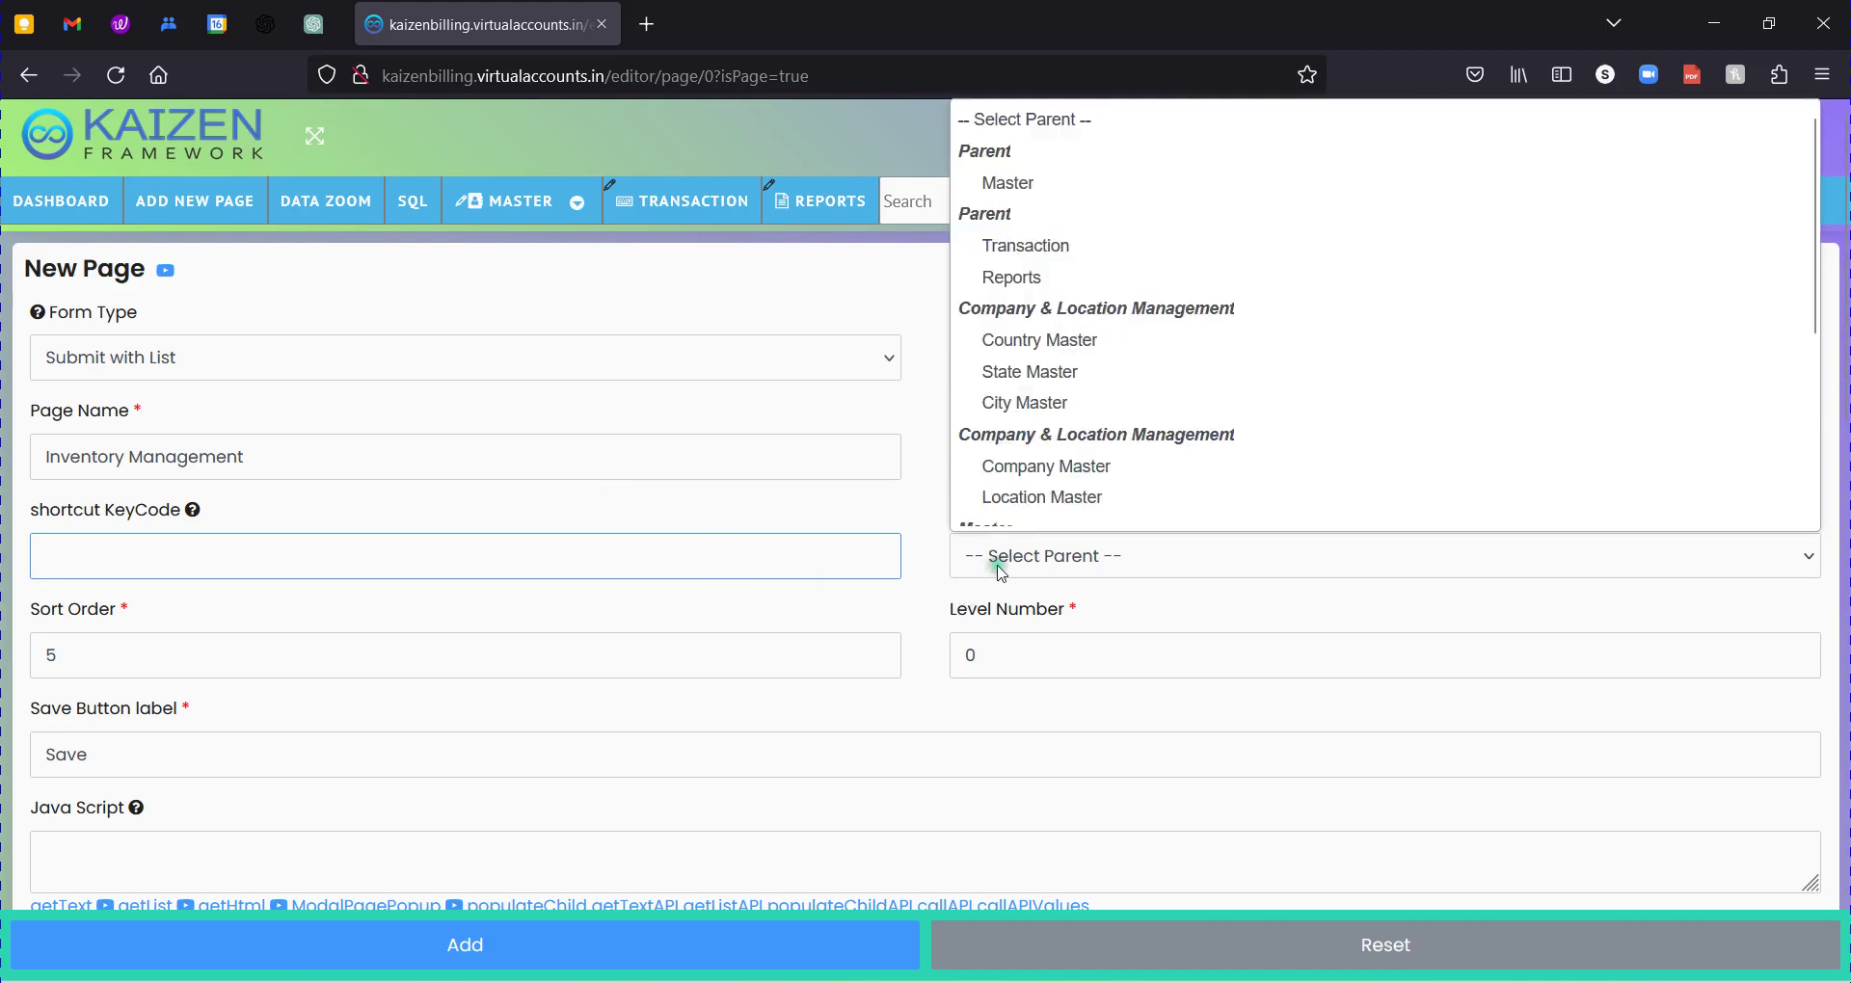
{"action": "left_click", "coordinate": [1008, 182]}
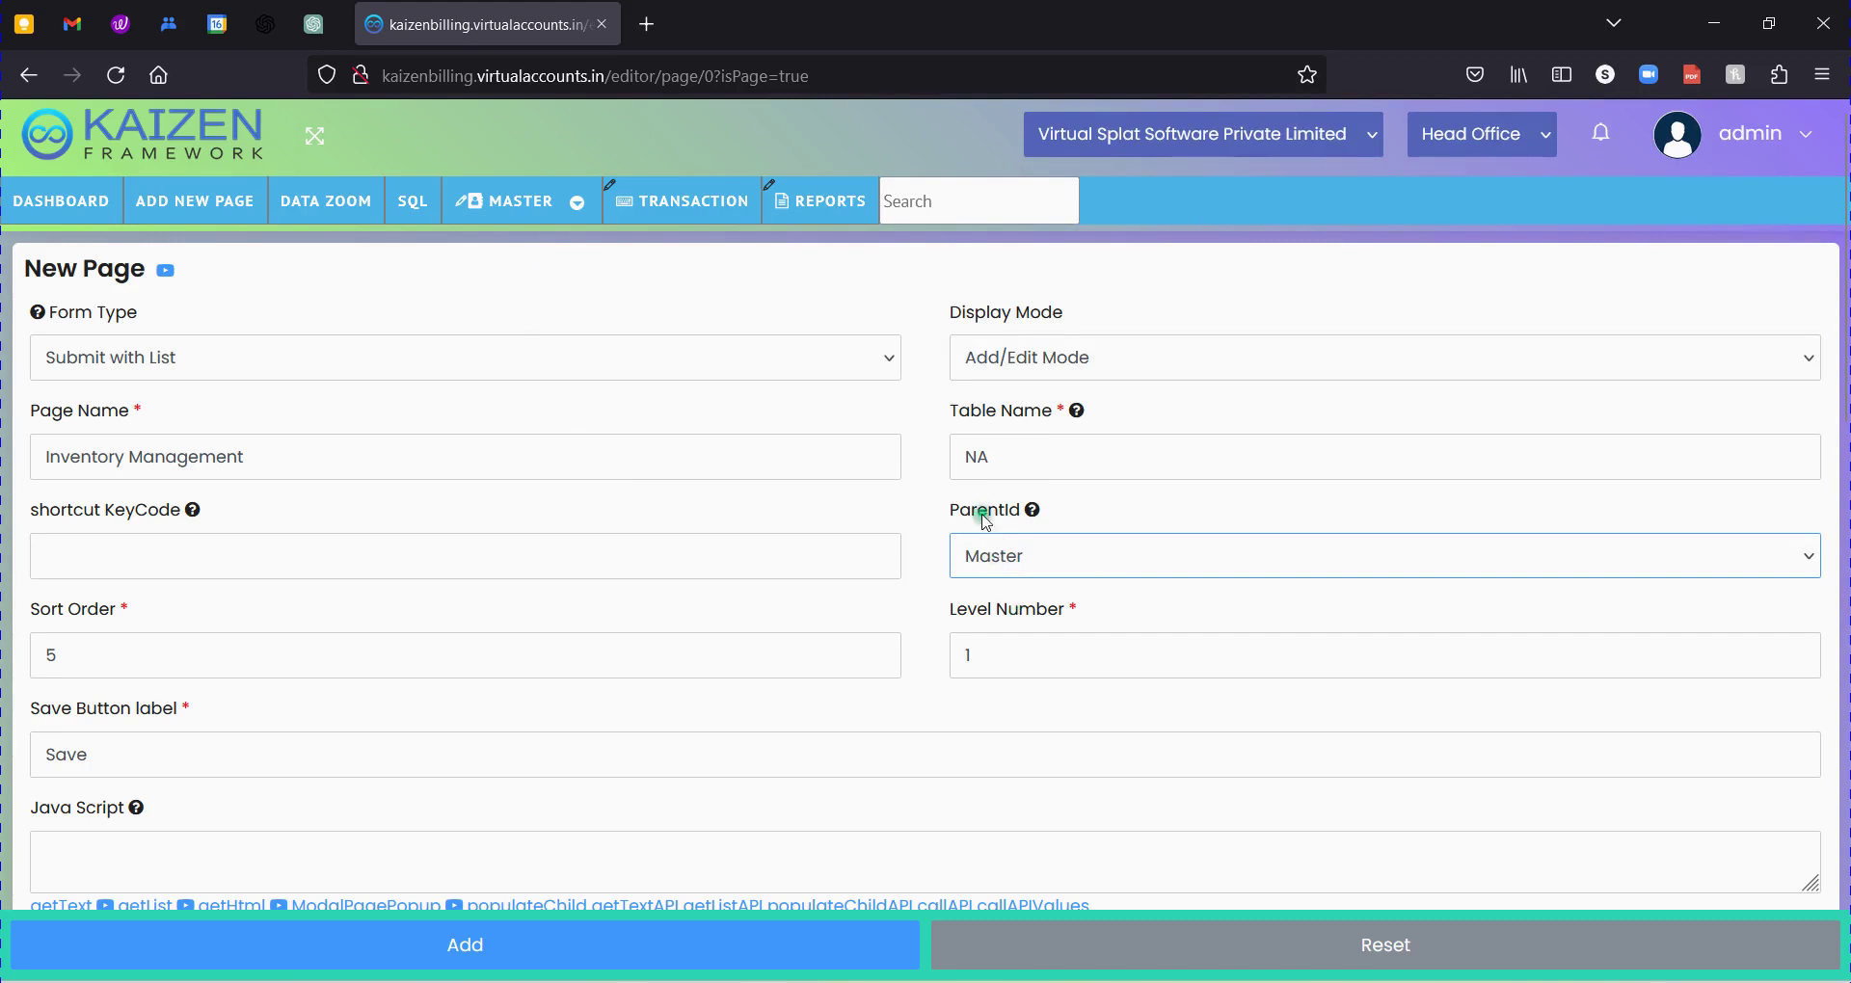
{"action": "left_click_drag", "start_coordinate": [942, 516], "coordinate": [1012, 513]}
{"action": "mouse_move", "coordinate": [520, 200]}
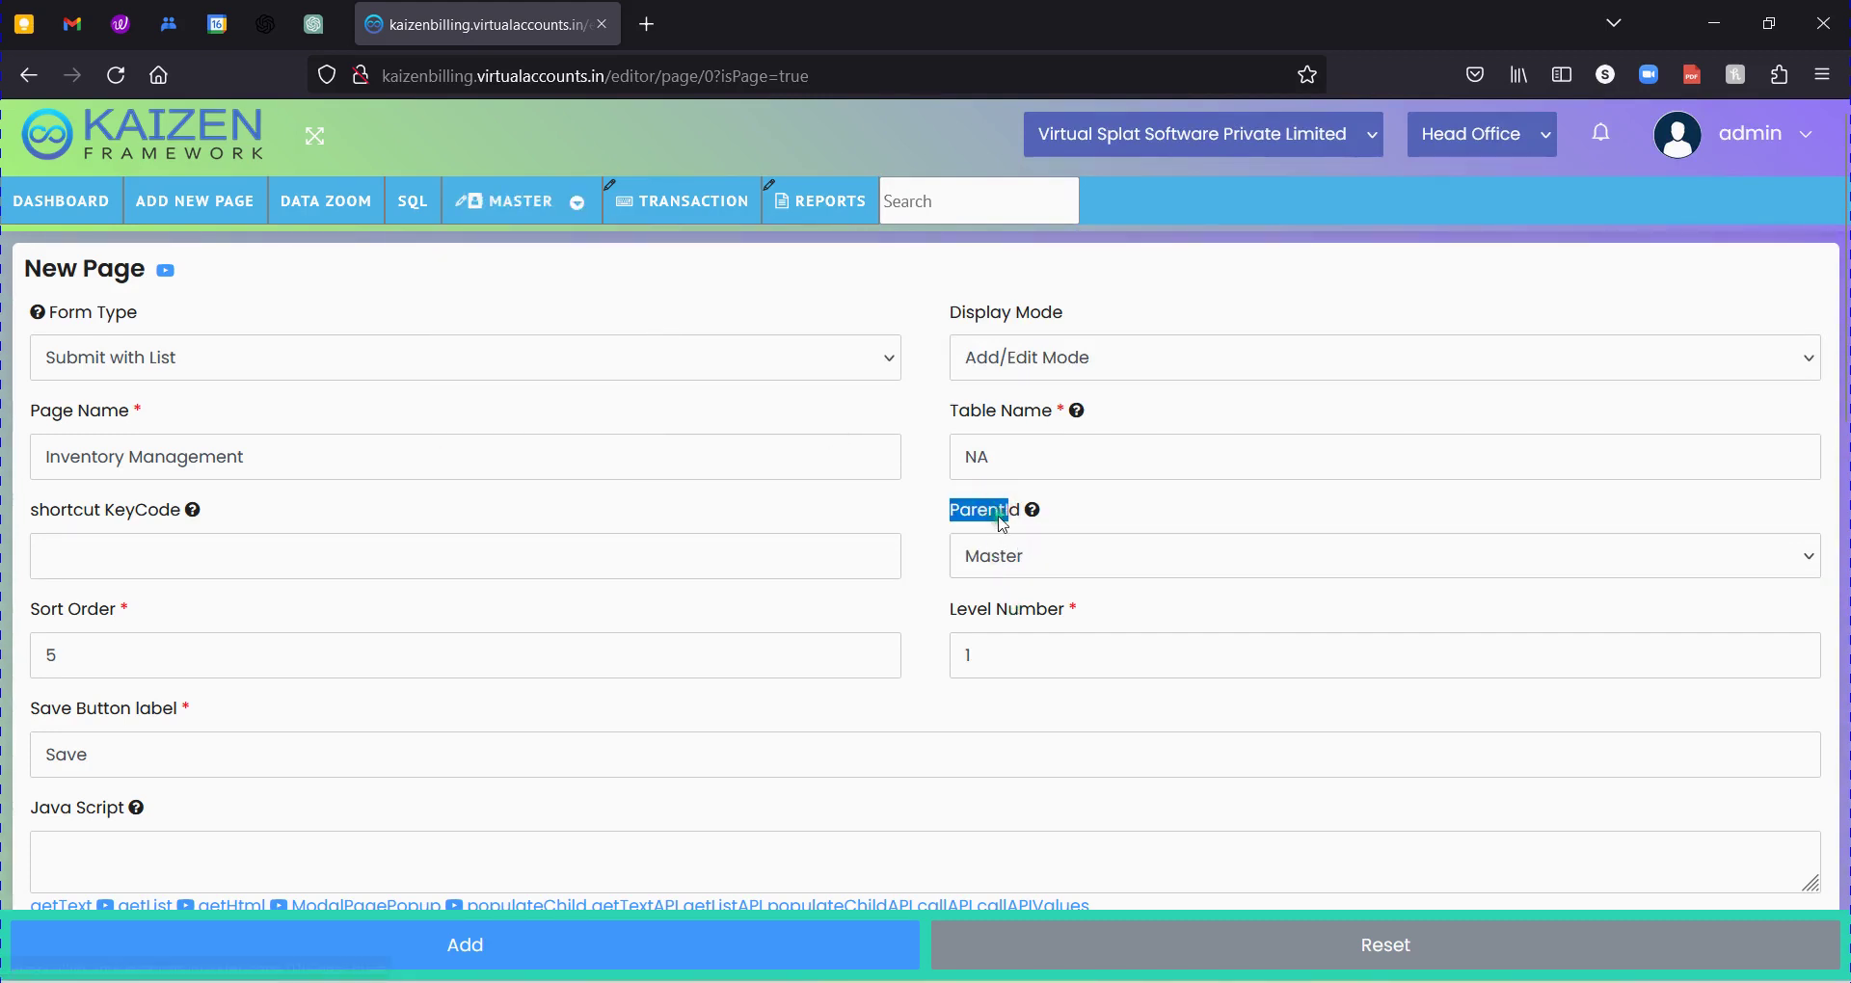
{"action": "left_click", "coordinate": [1002, 552]}
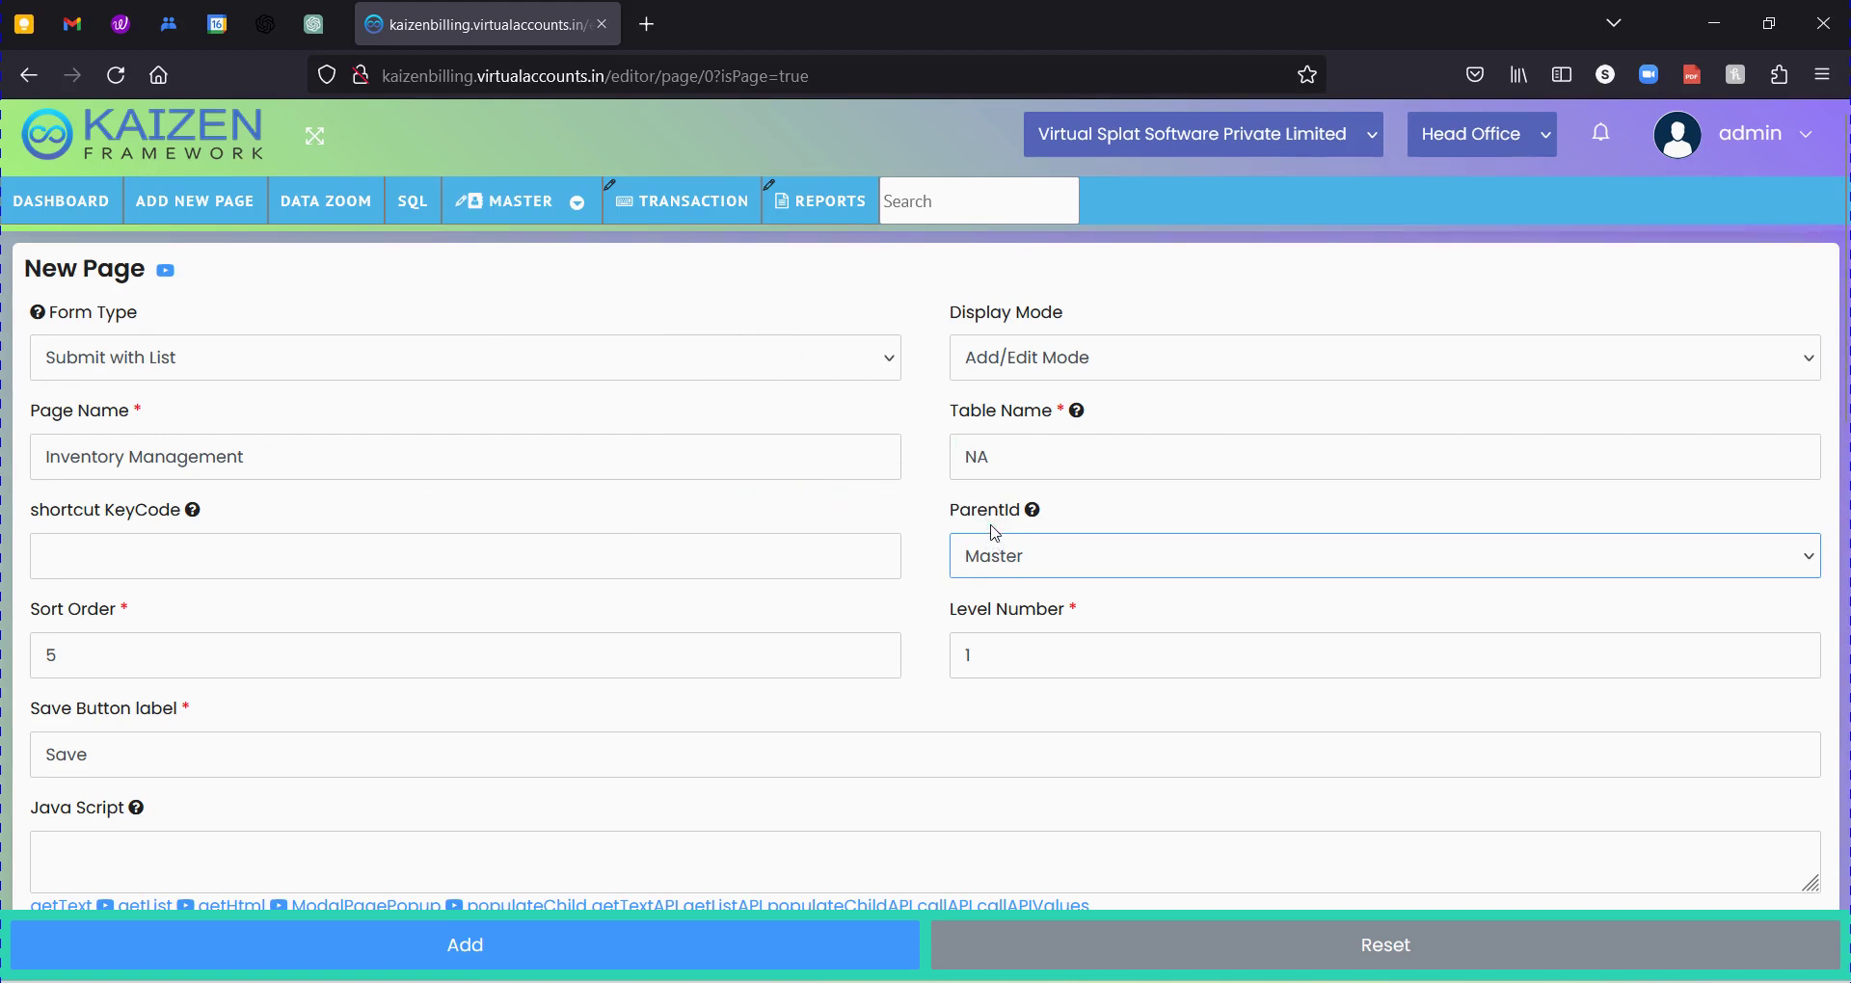
Check Sort Order 5 and Level Number 1 against the pages under the Master menu.
{"action": "left_click_drag", "start_coordinate": [33, 609], "coordinate": [107, 611]}
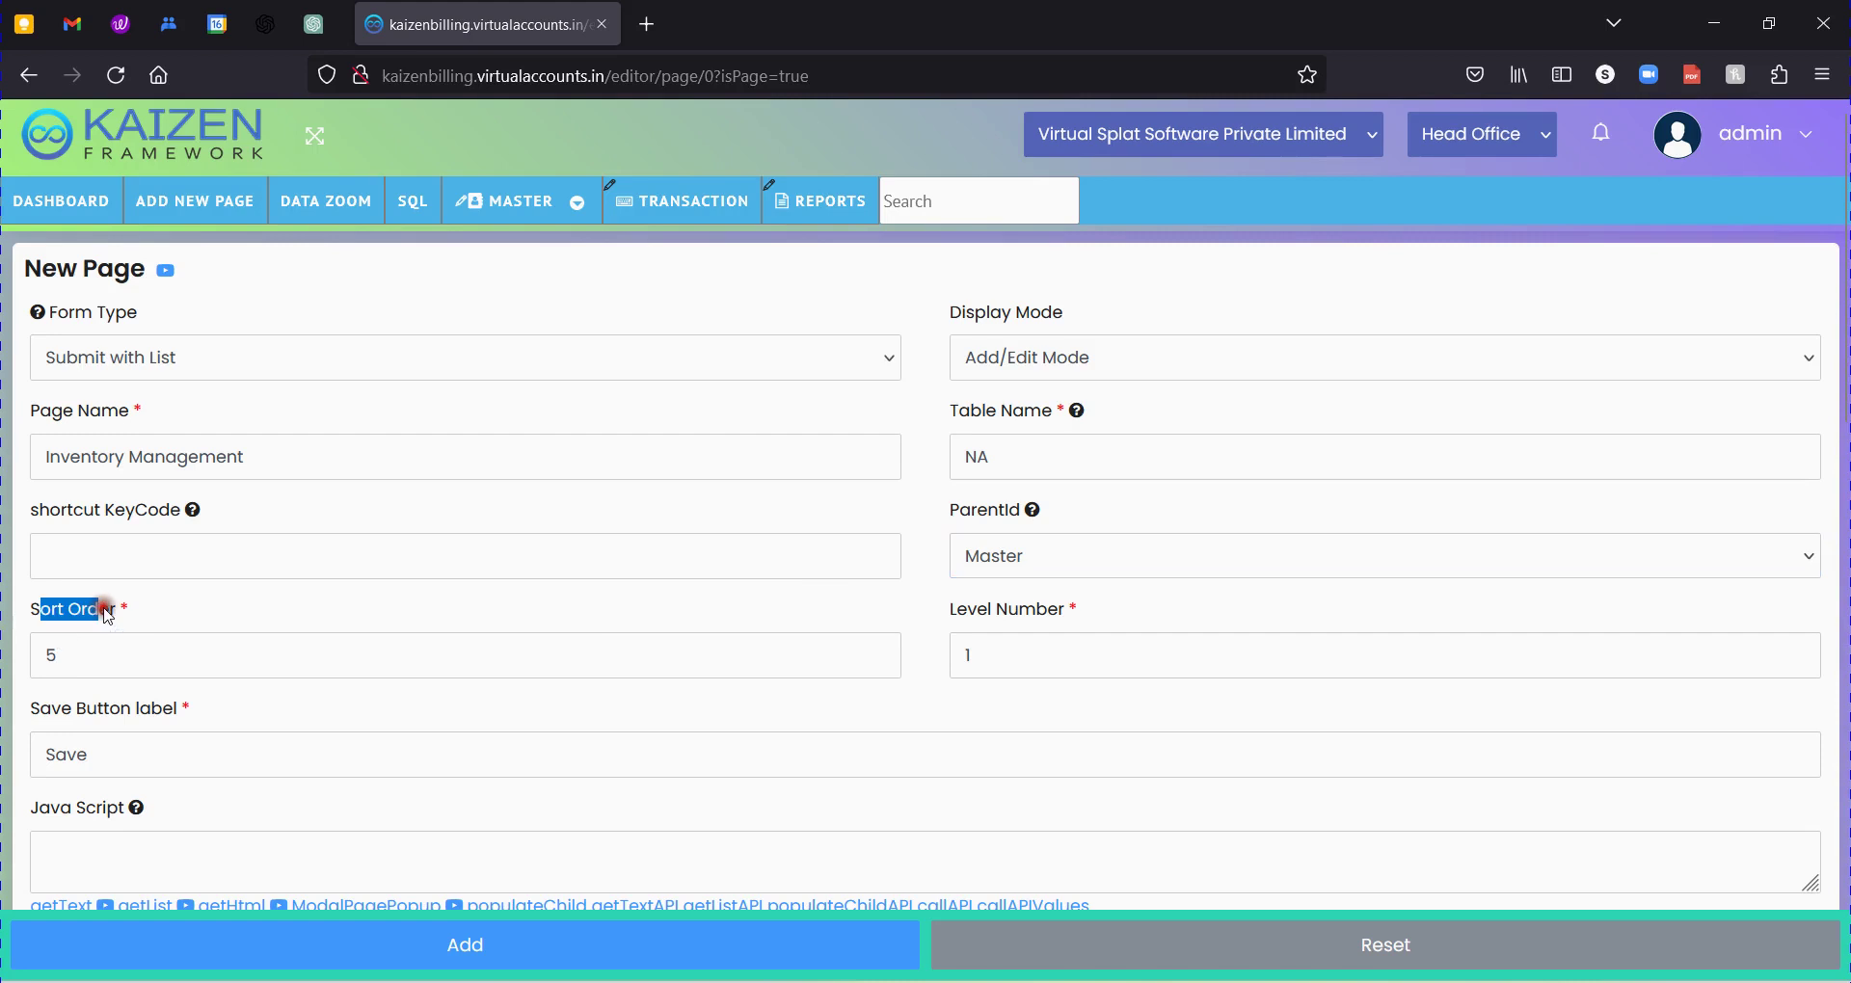
{"action": "left_click_drag", "start_coordinate": [959, 610], "coordinate": [976, 608]}
{"action": "left_click", "coordinate": [521, 200]}
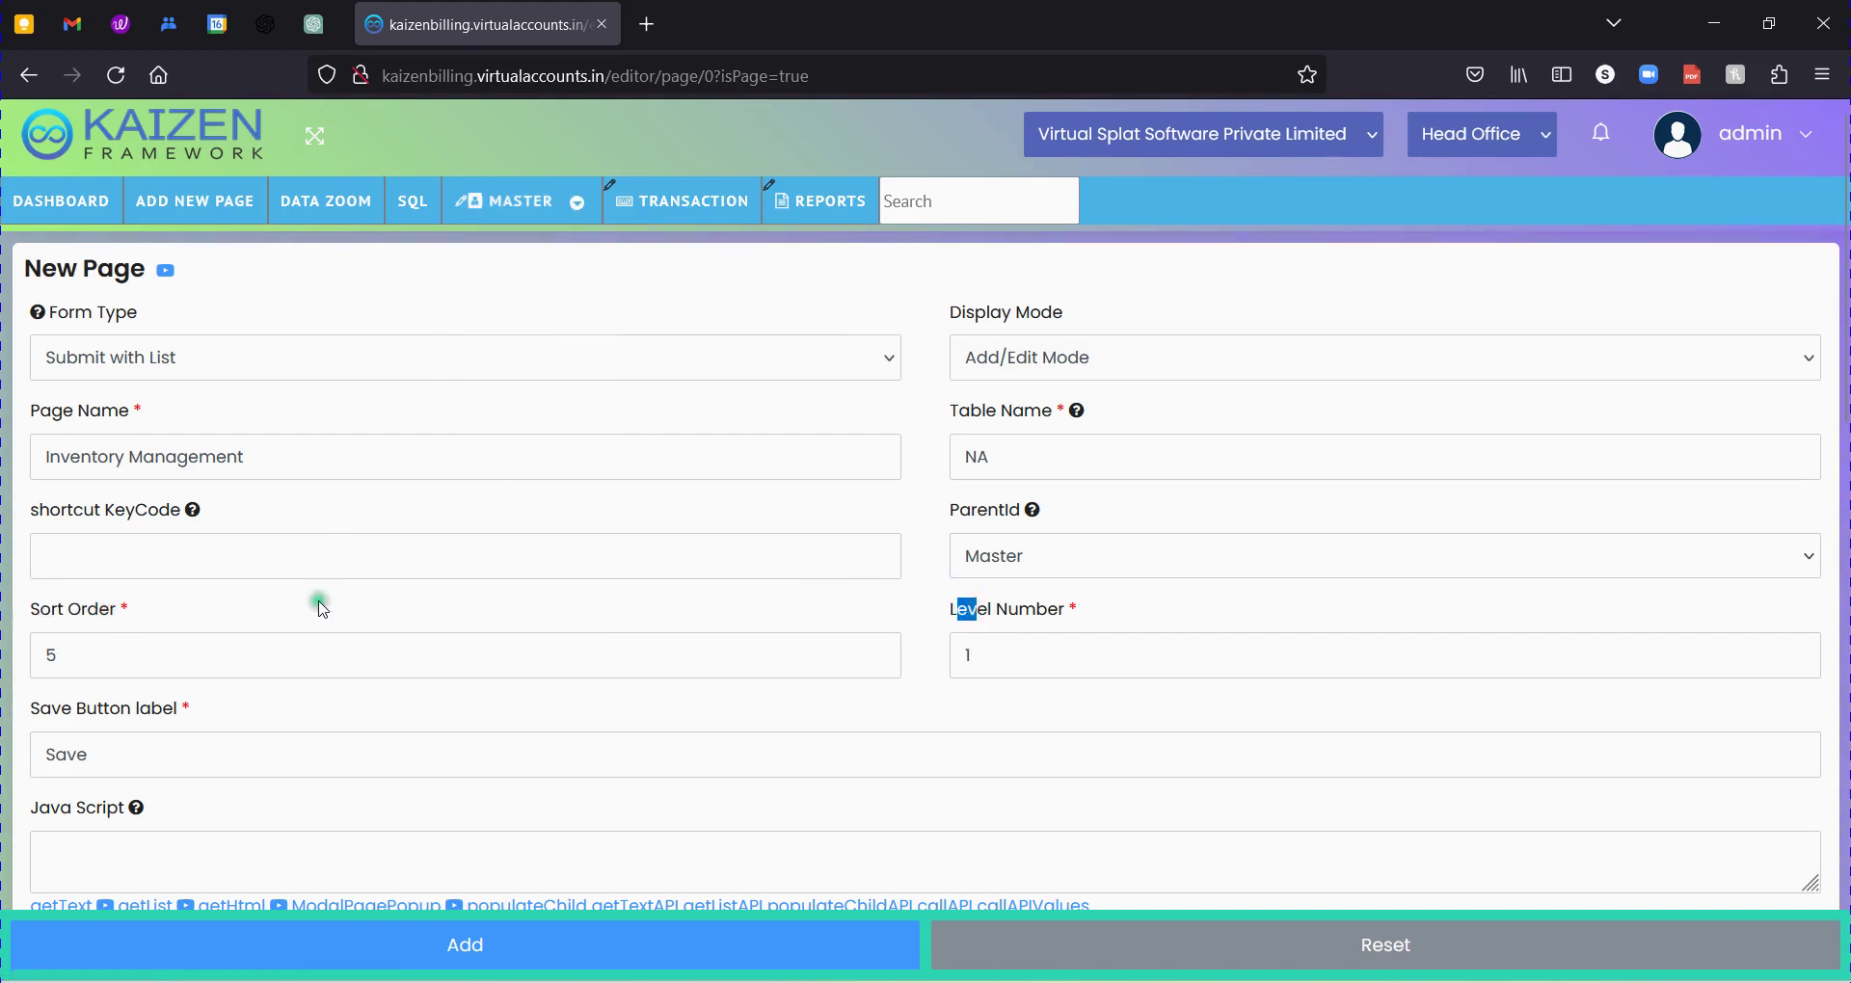
{"action": "mouse_move", "coordinate": [526, 220]}
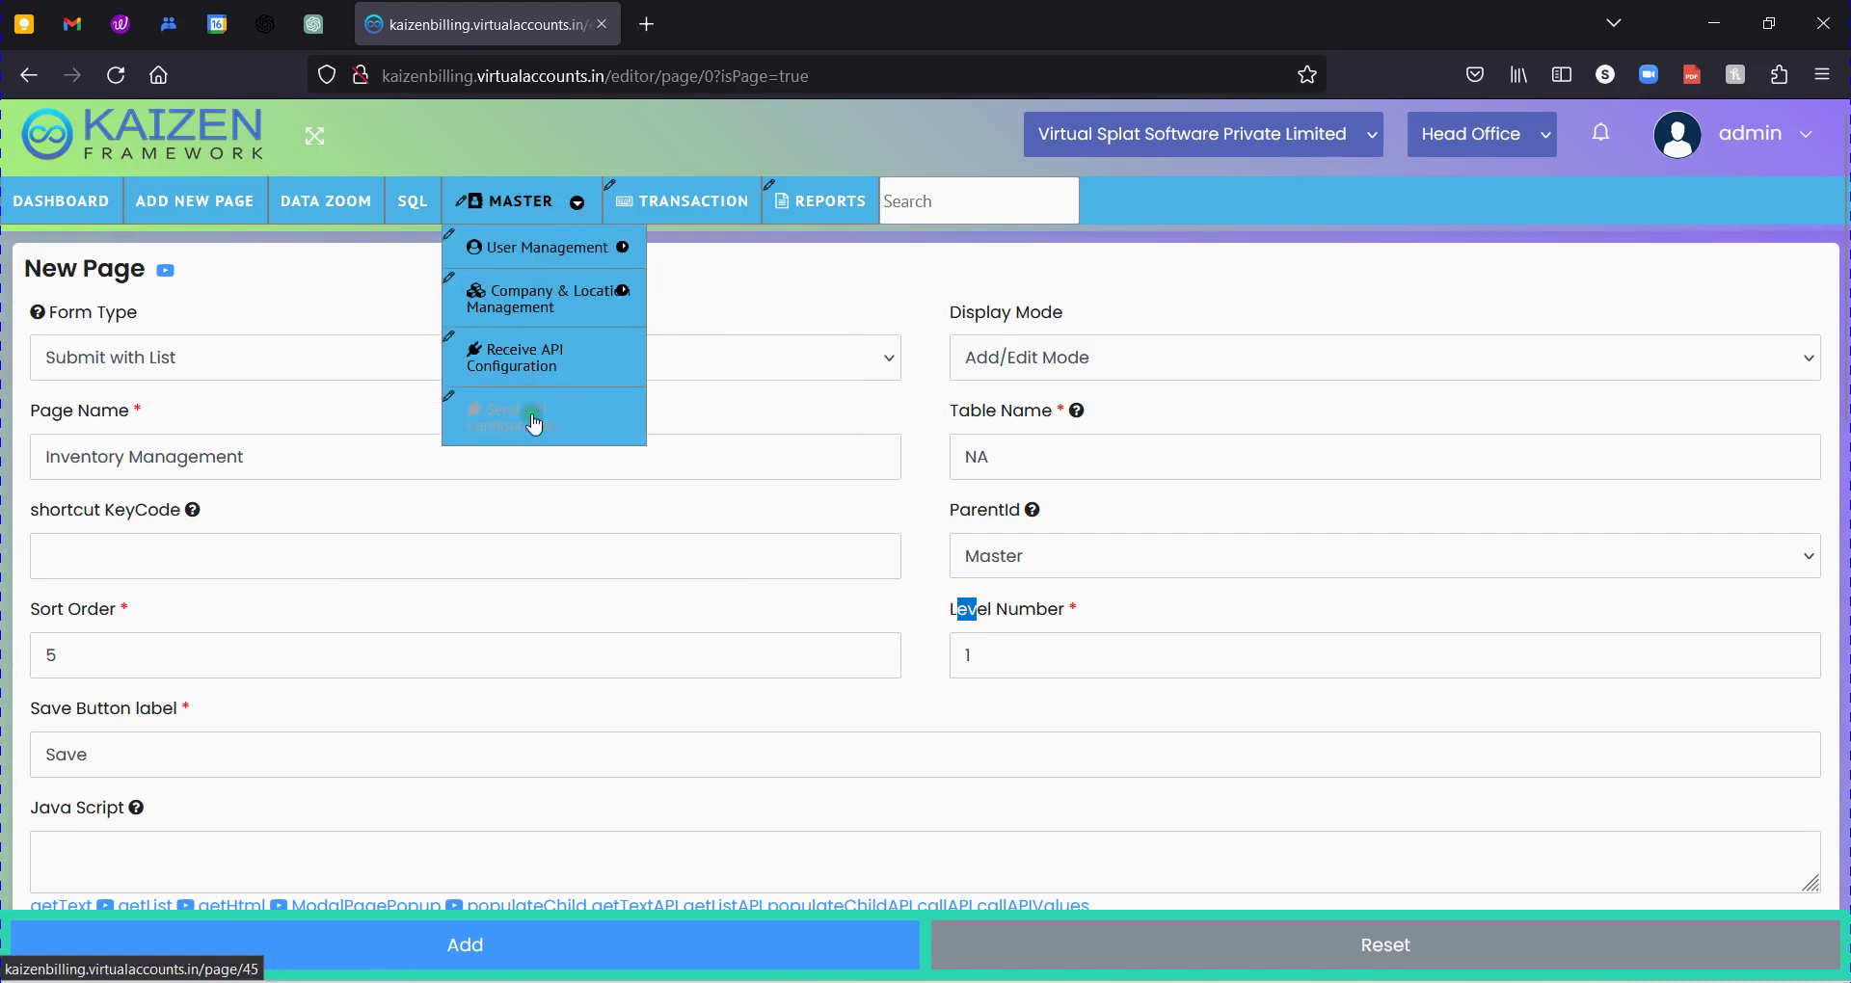
{"action": "double_click", "coordinate": [26, 655]}
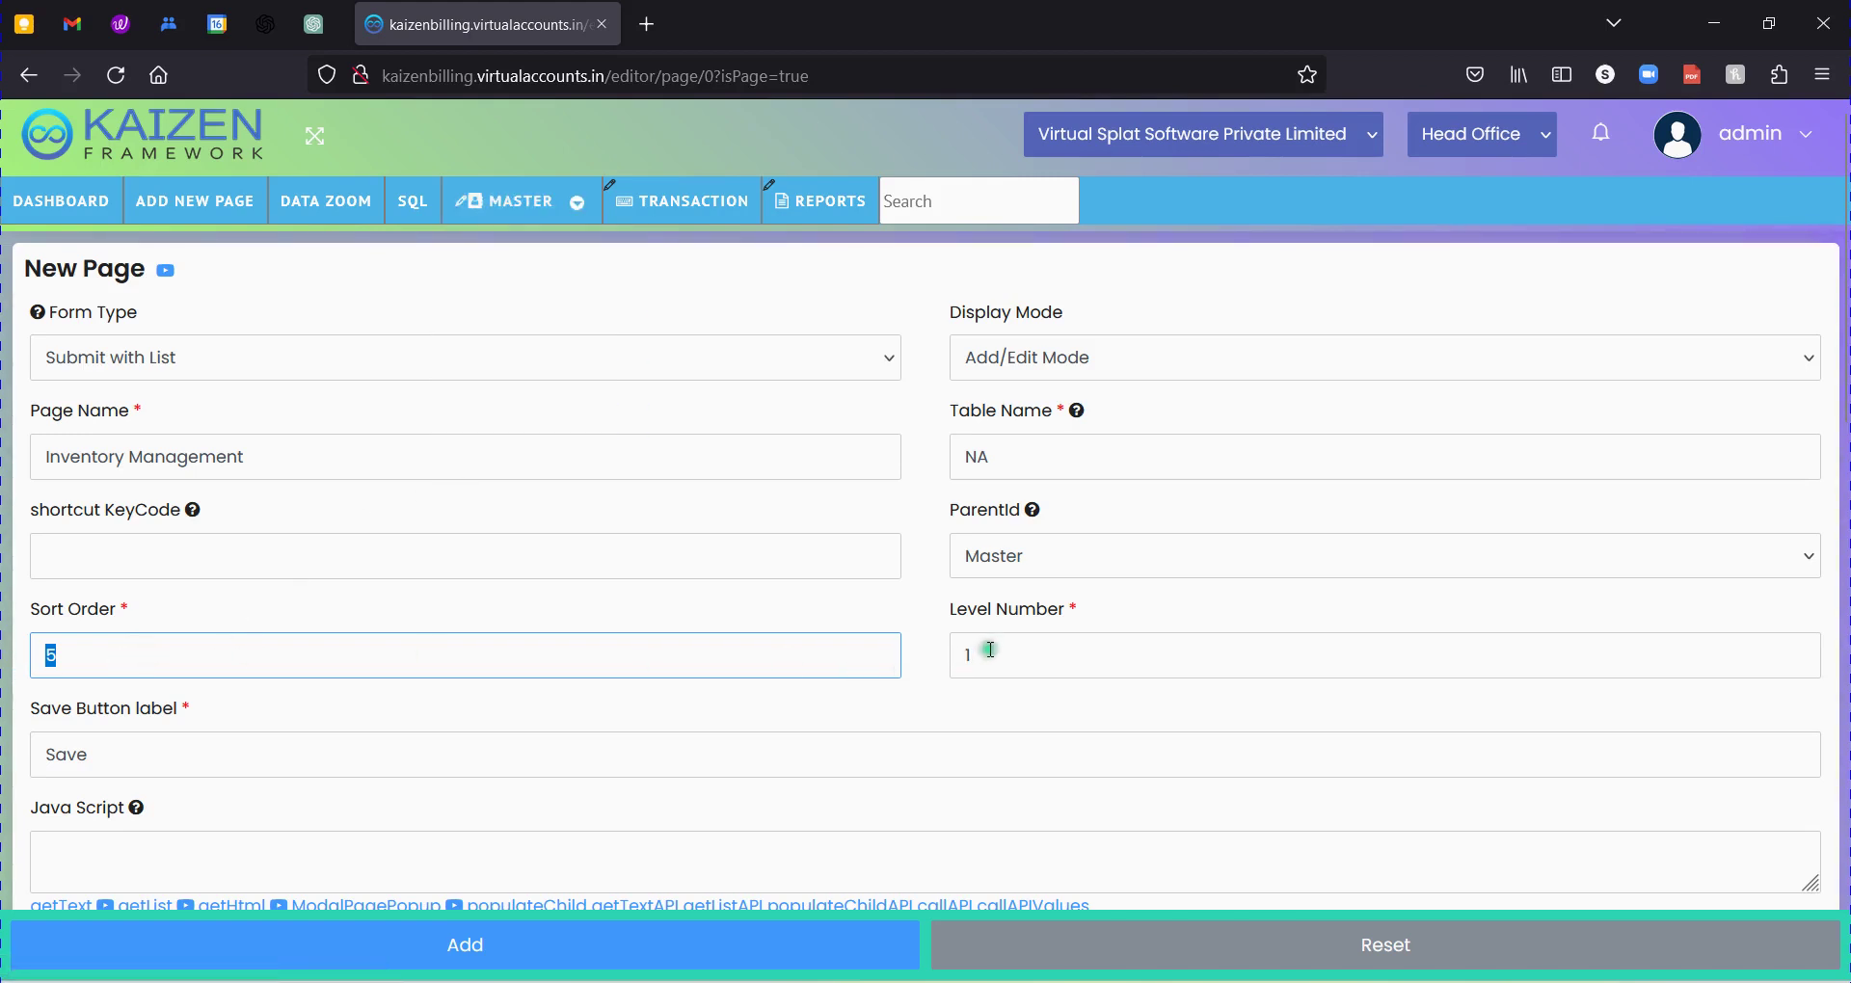
{"action": "left_click", "coordinate": [956, 655]}
{"action": "mouse_move", "coordinate": [553, 218]}
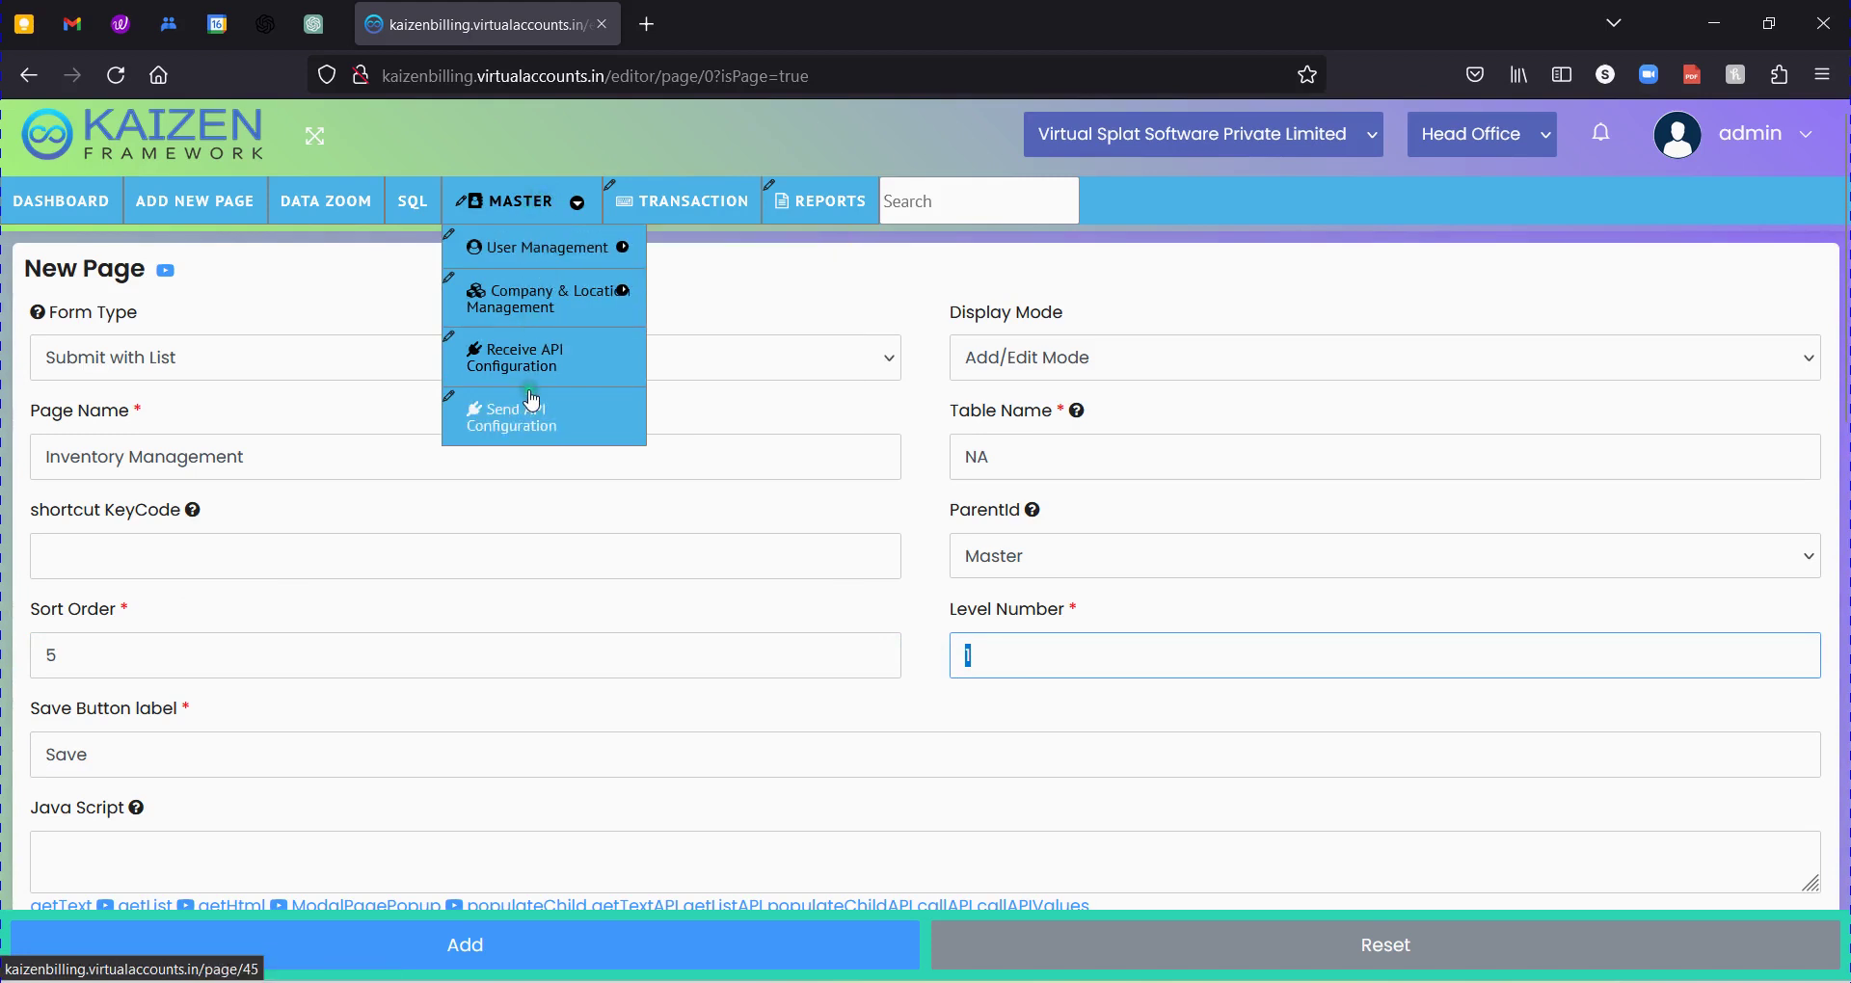
{"action": "mouse_move", "coordinate": [530, 315]}
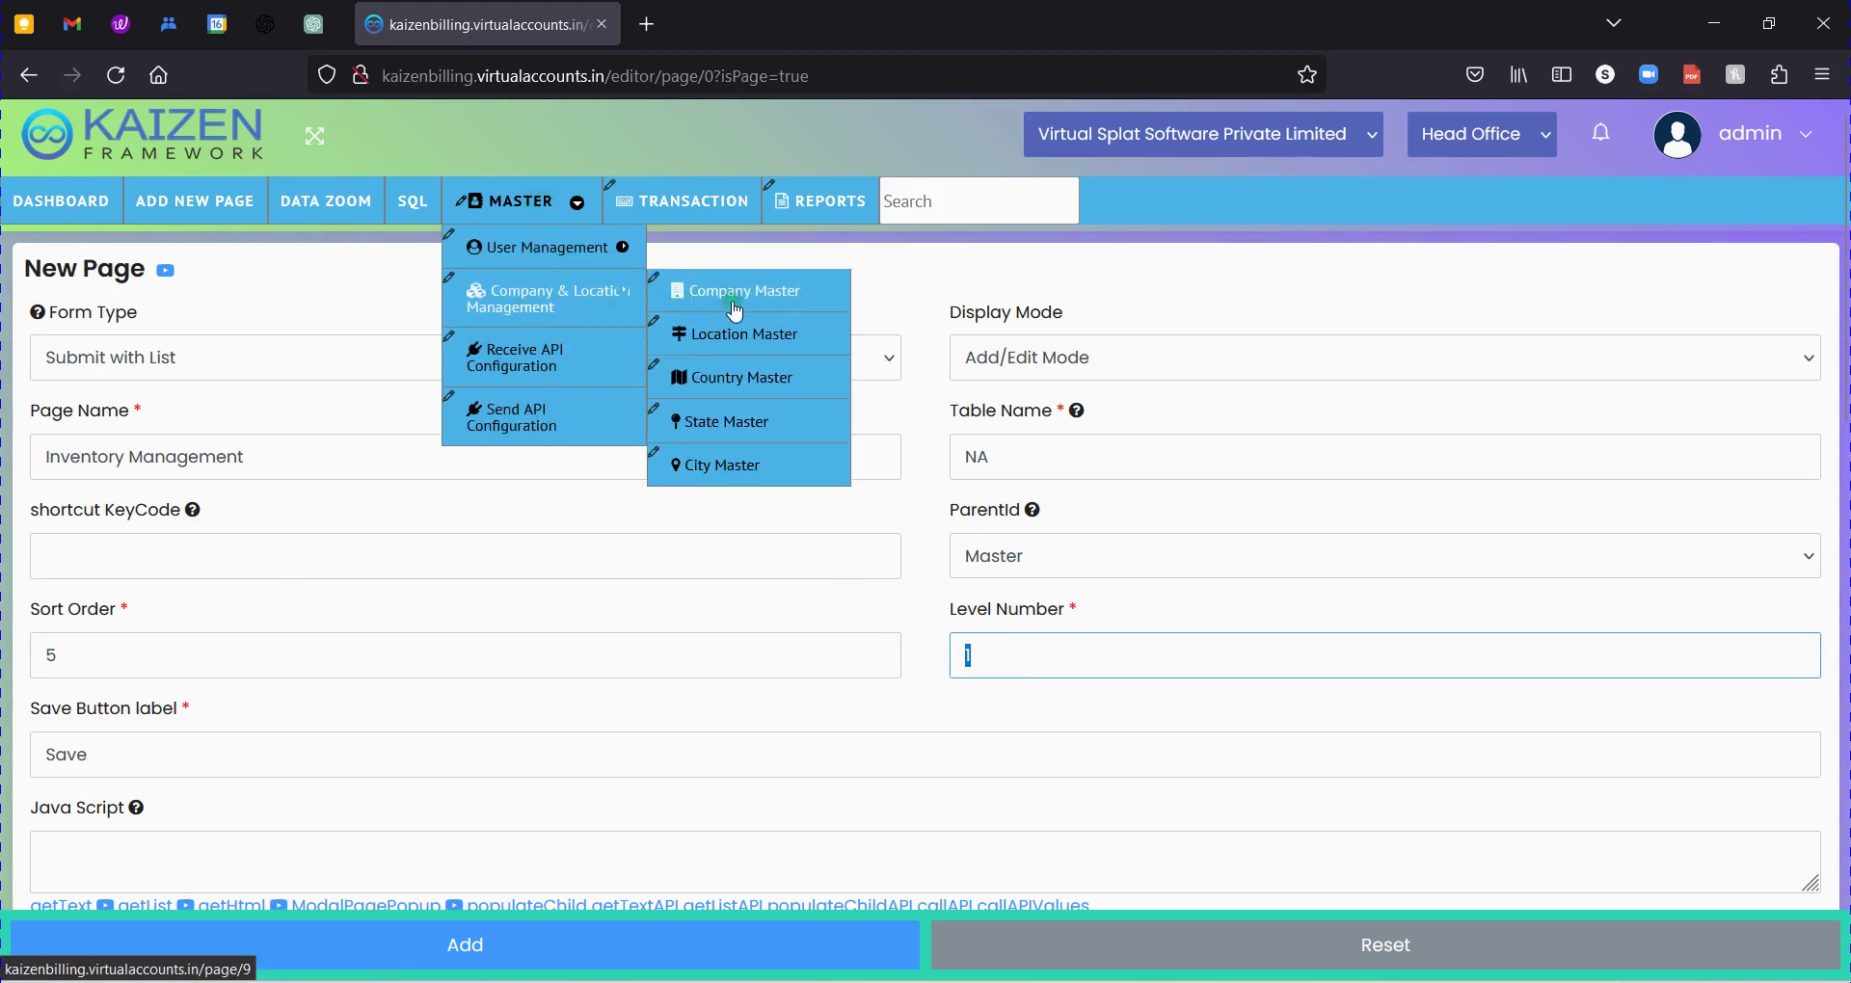
{"action": "left_click", "coordinate": [777, 301]}
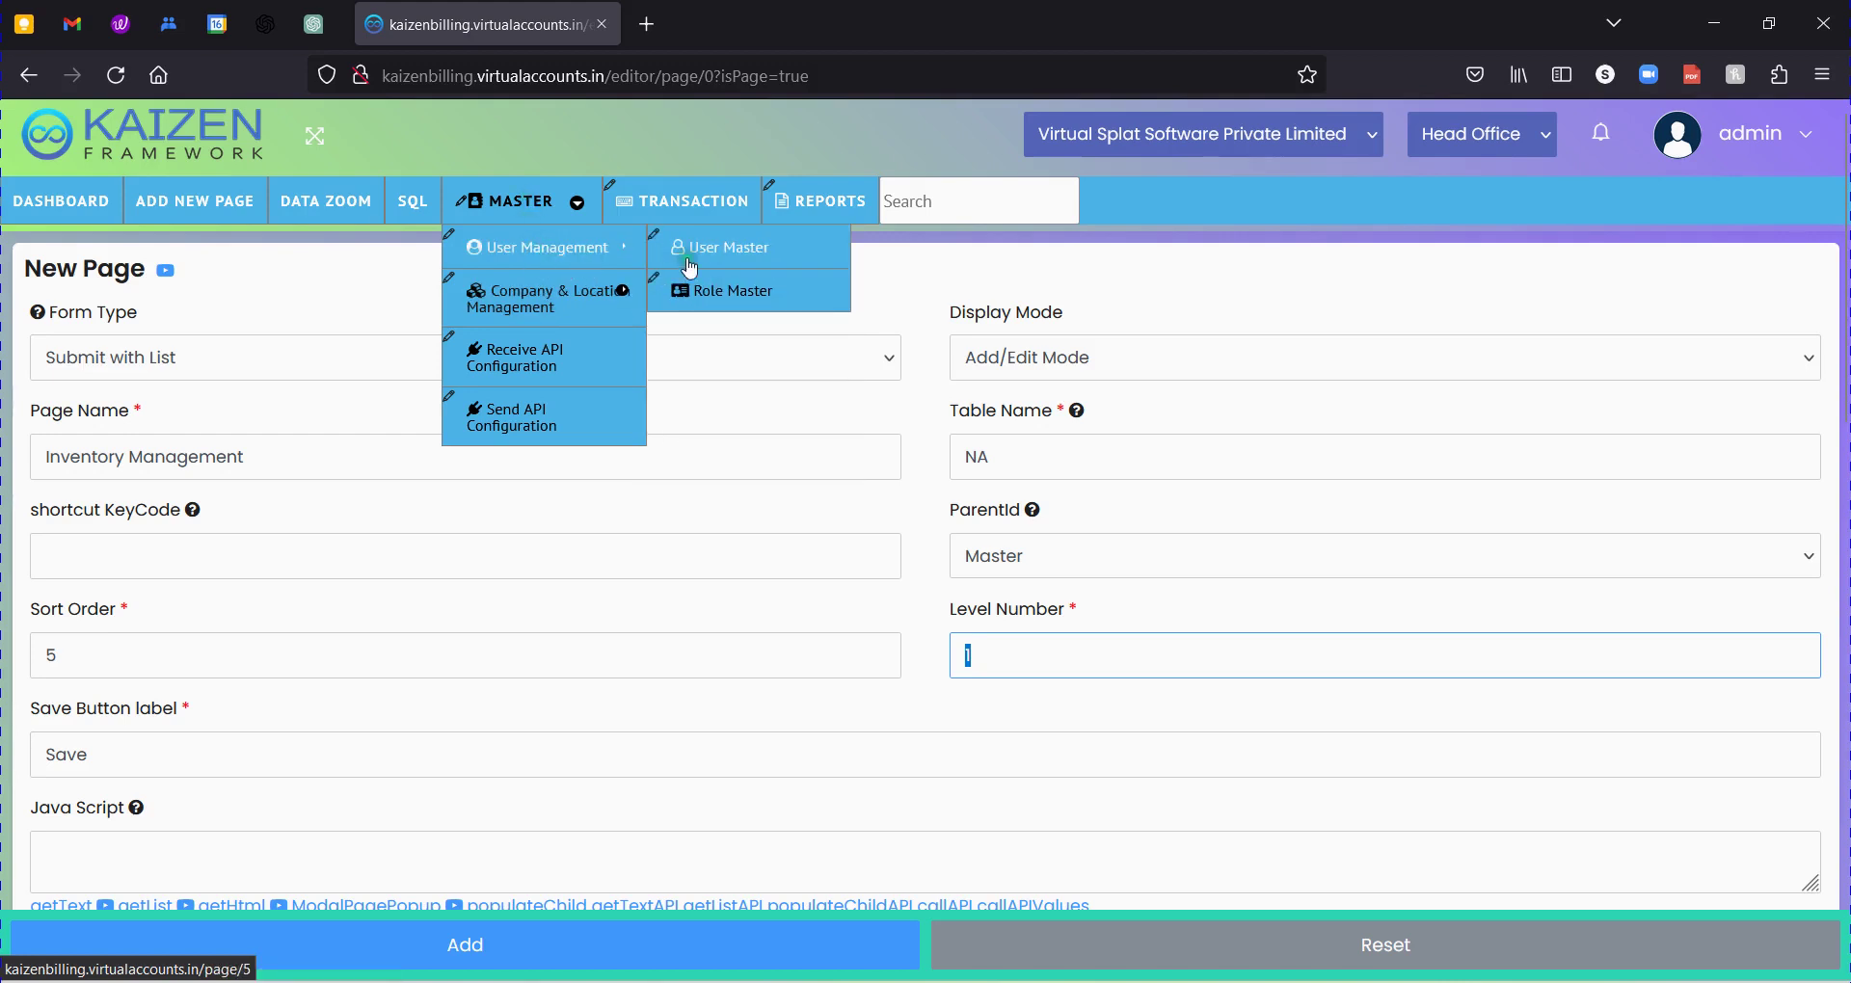
{"action": "left_click", "coordinate": [547, 292]}
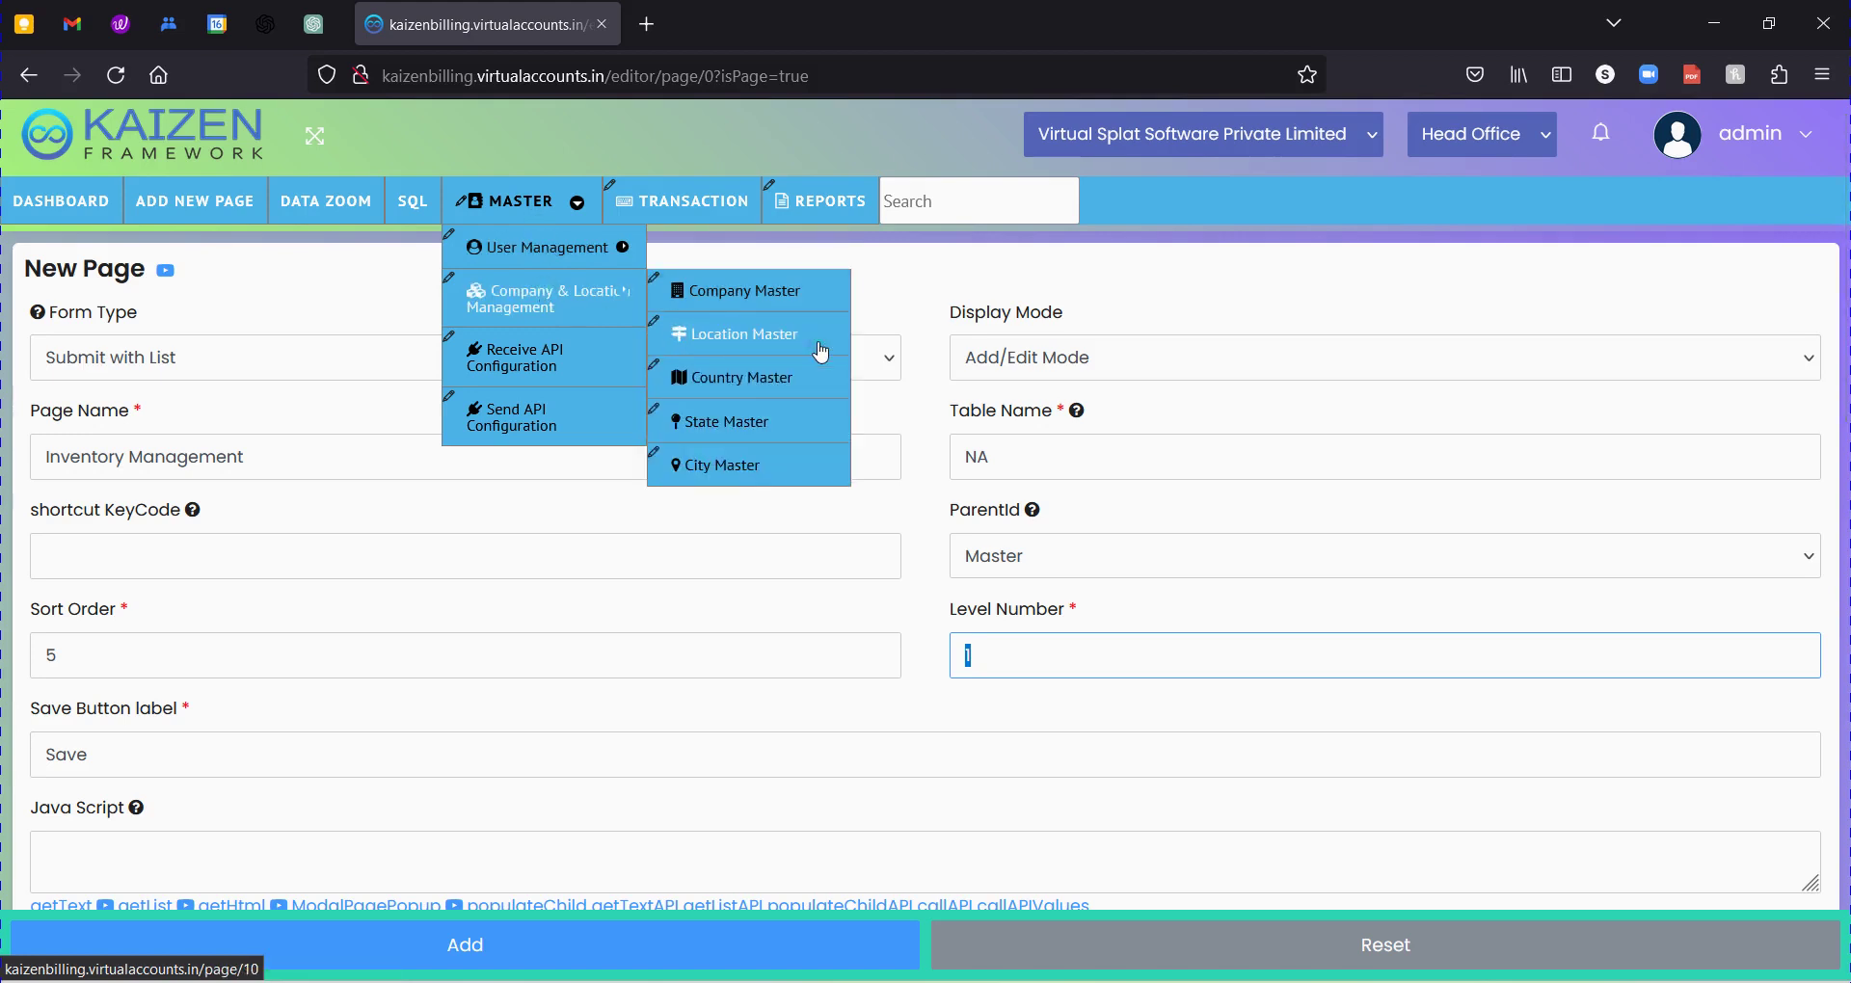
{"action": "left_click", "coordinate": [930, 696]}
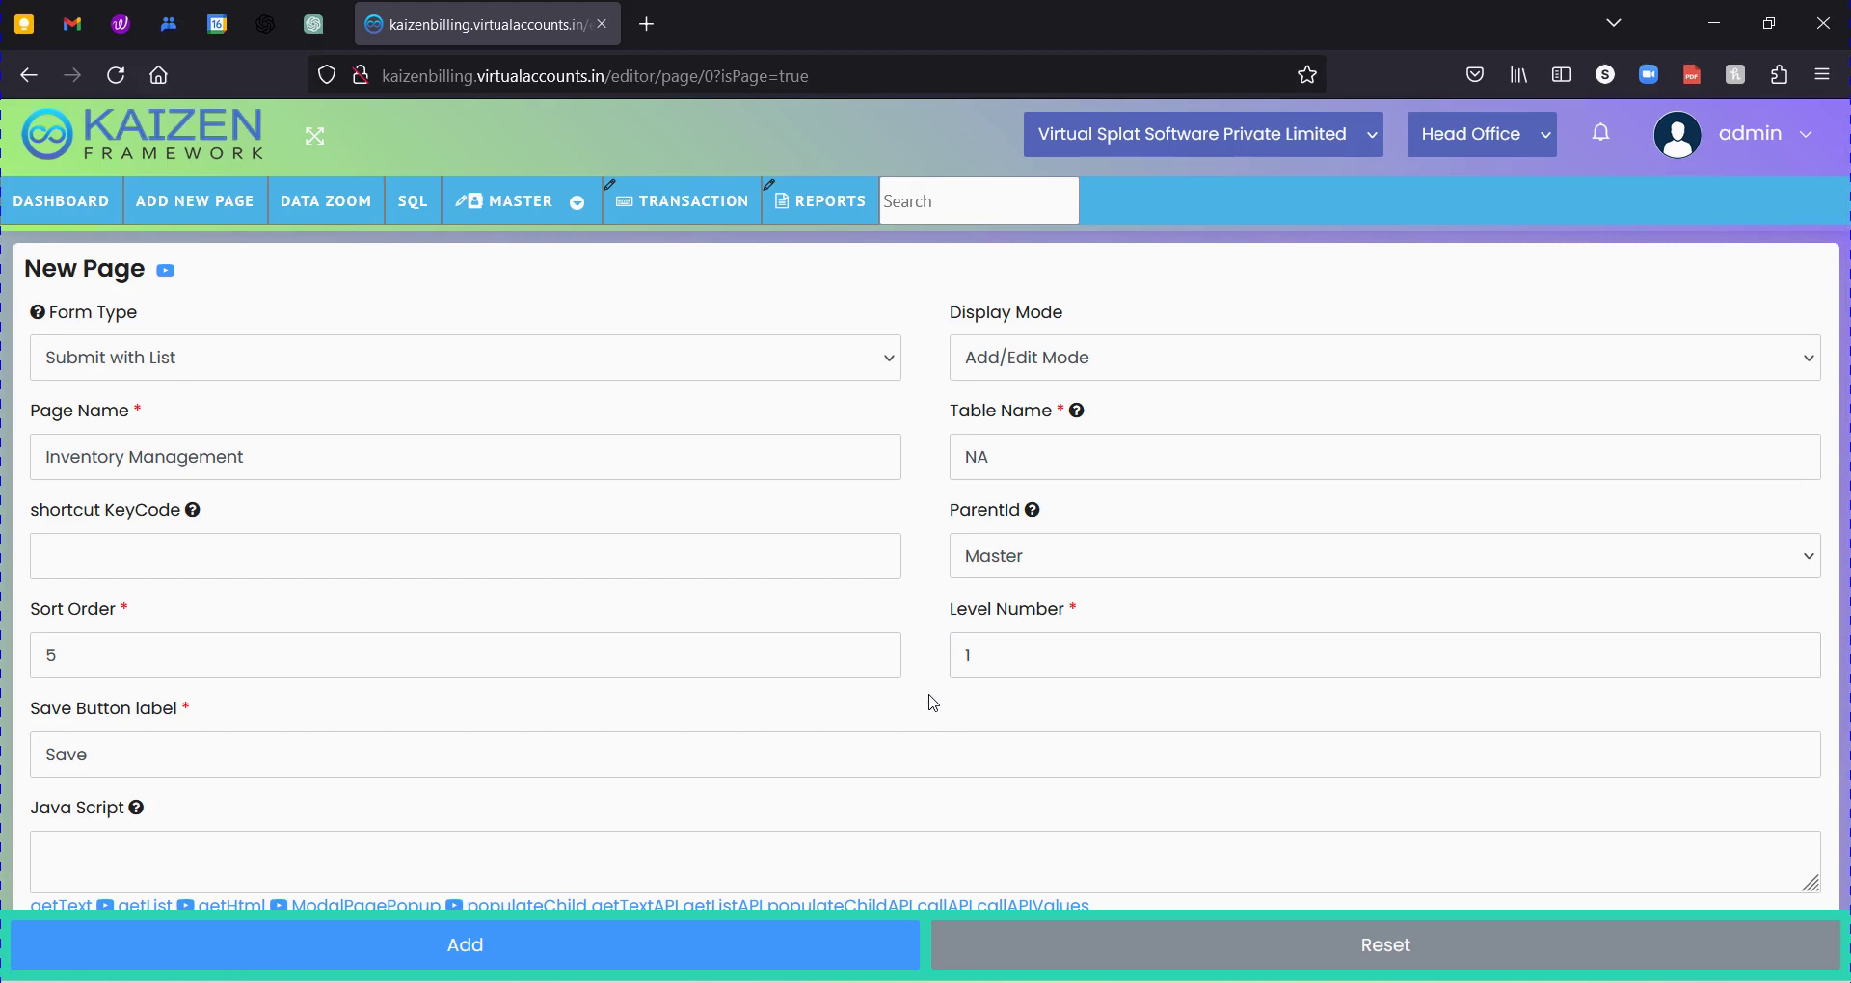
Enter Level Number 1 and keep the Save Button label as Save.
{"action": "left_click", "coordinate": [968, 654]}
{"action": "type", "text": "1"}
{"action": "scroll", "coordinate": [517, 694], "scroll_direction": "down", "scroll_amount": 2}
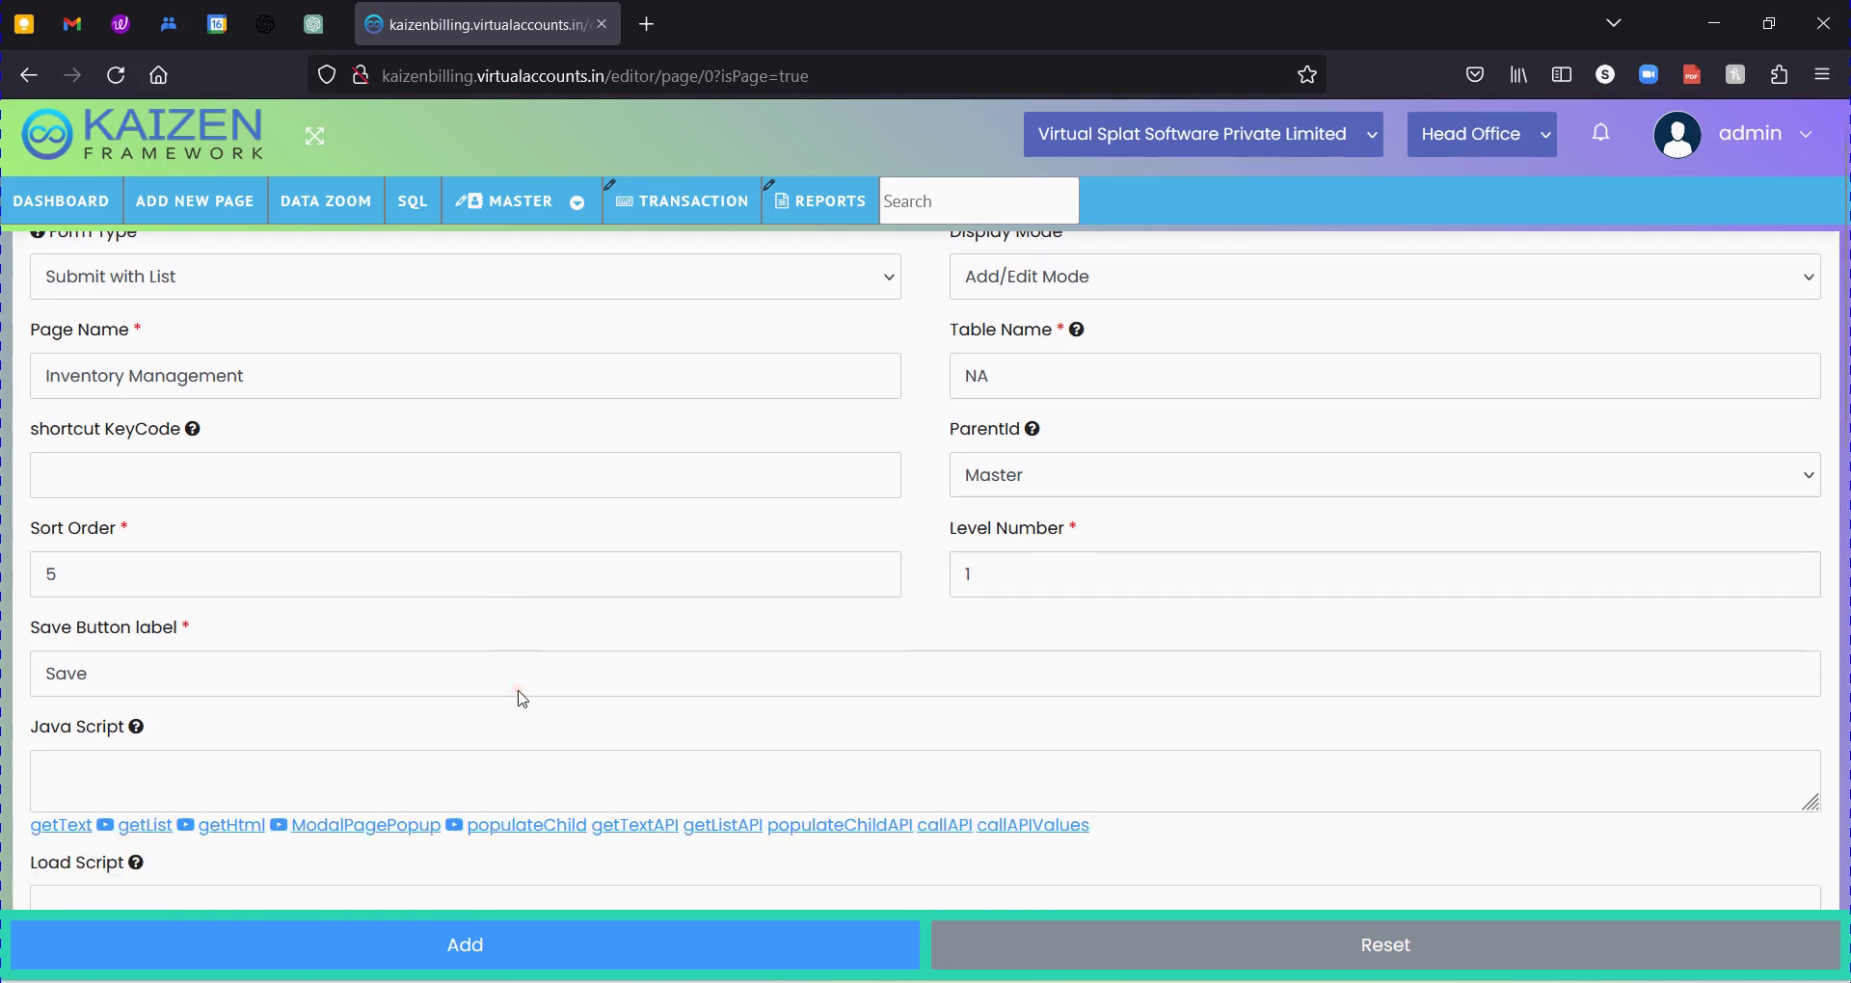
{"action": "left_click_drag", "start_coordinate": [77, 590], "coordinate": [179, 596]}
{"action": "left_click", "coordinate": [91, 582]}
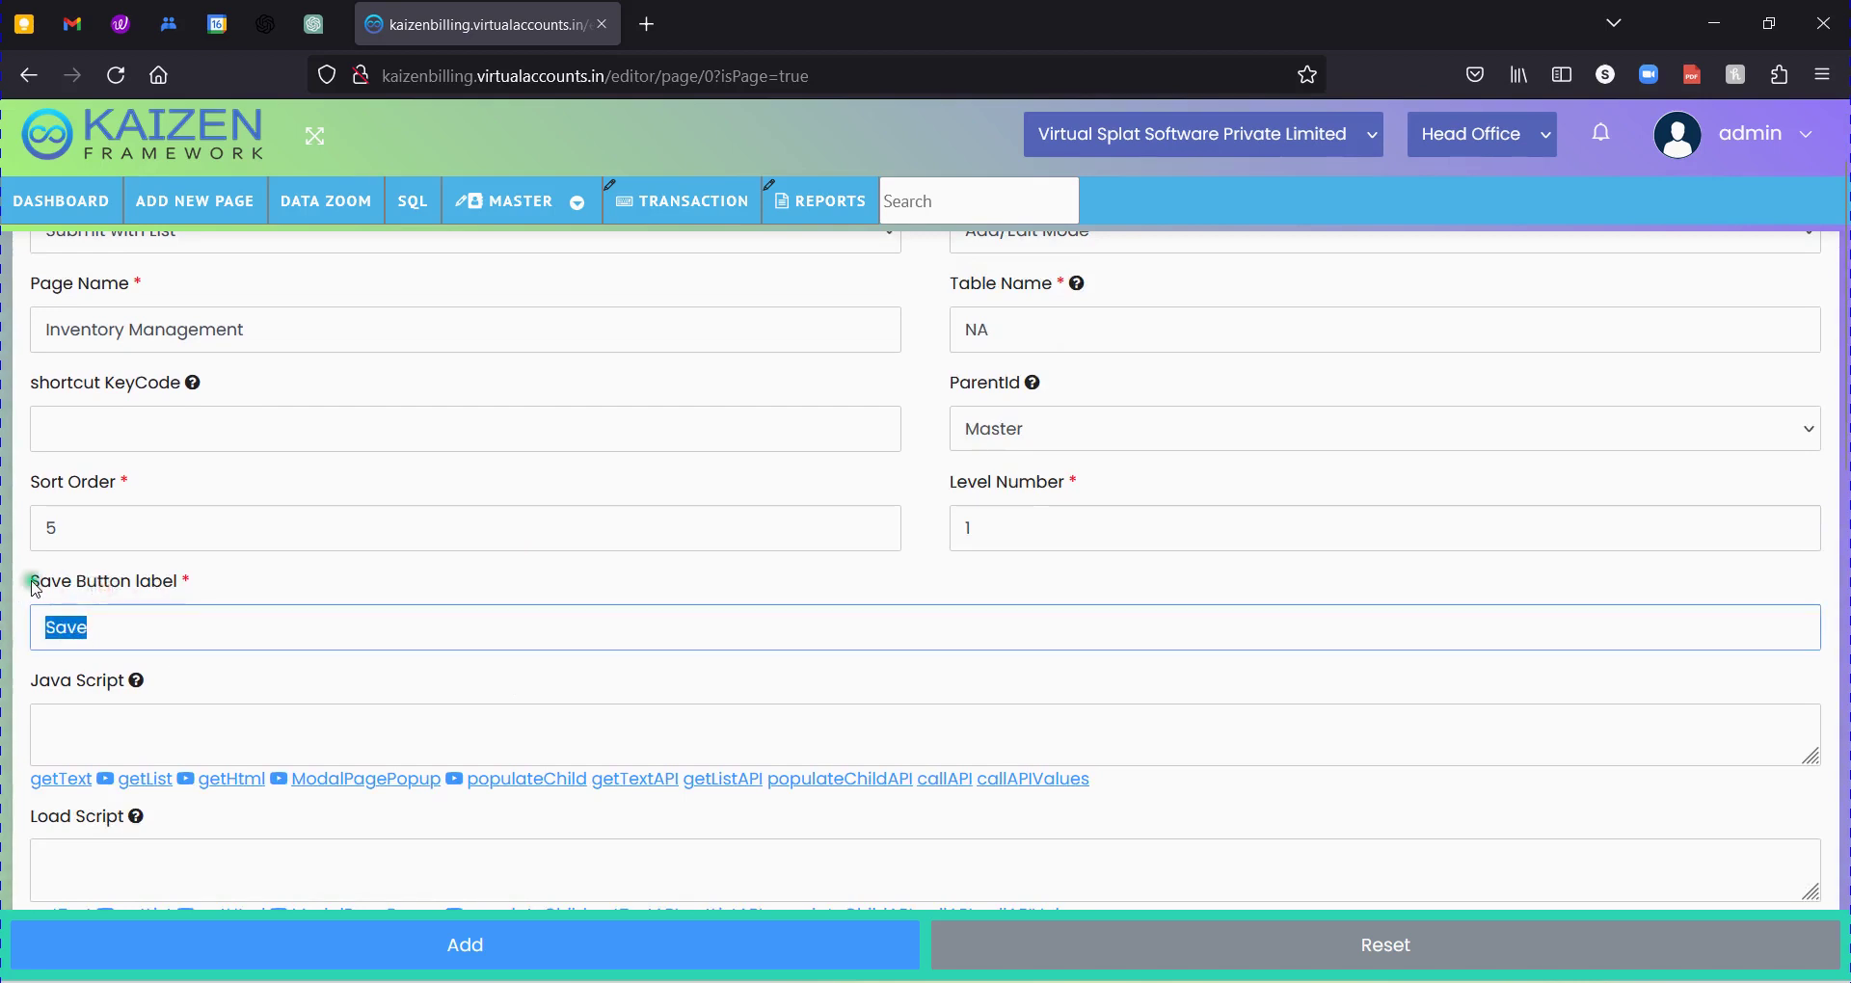
{"action": "left_click_drag", "start_coordinate": [29, 581], "coordinate": [3, 627]}
{"action": "left_click", "coordinate": [125, 626]}
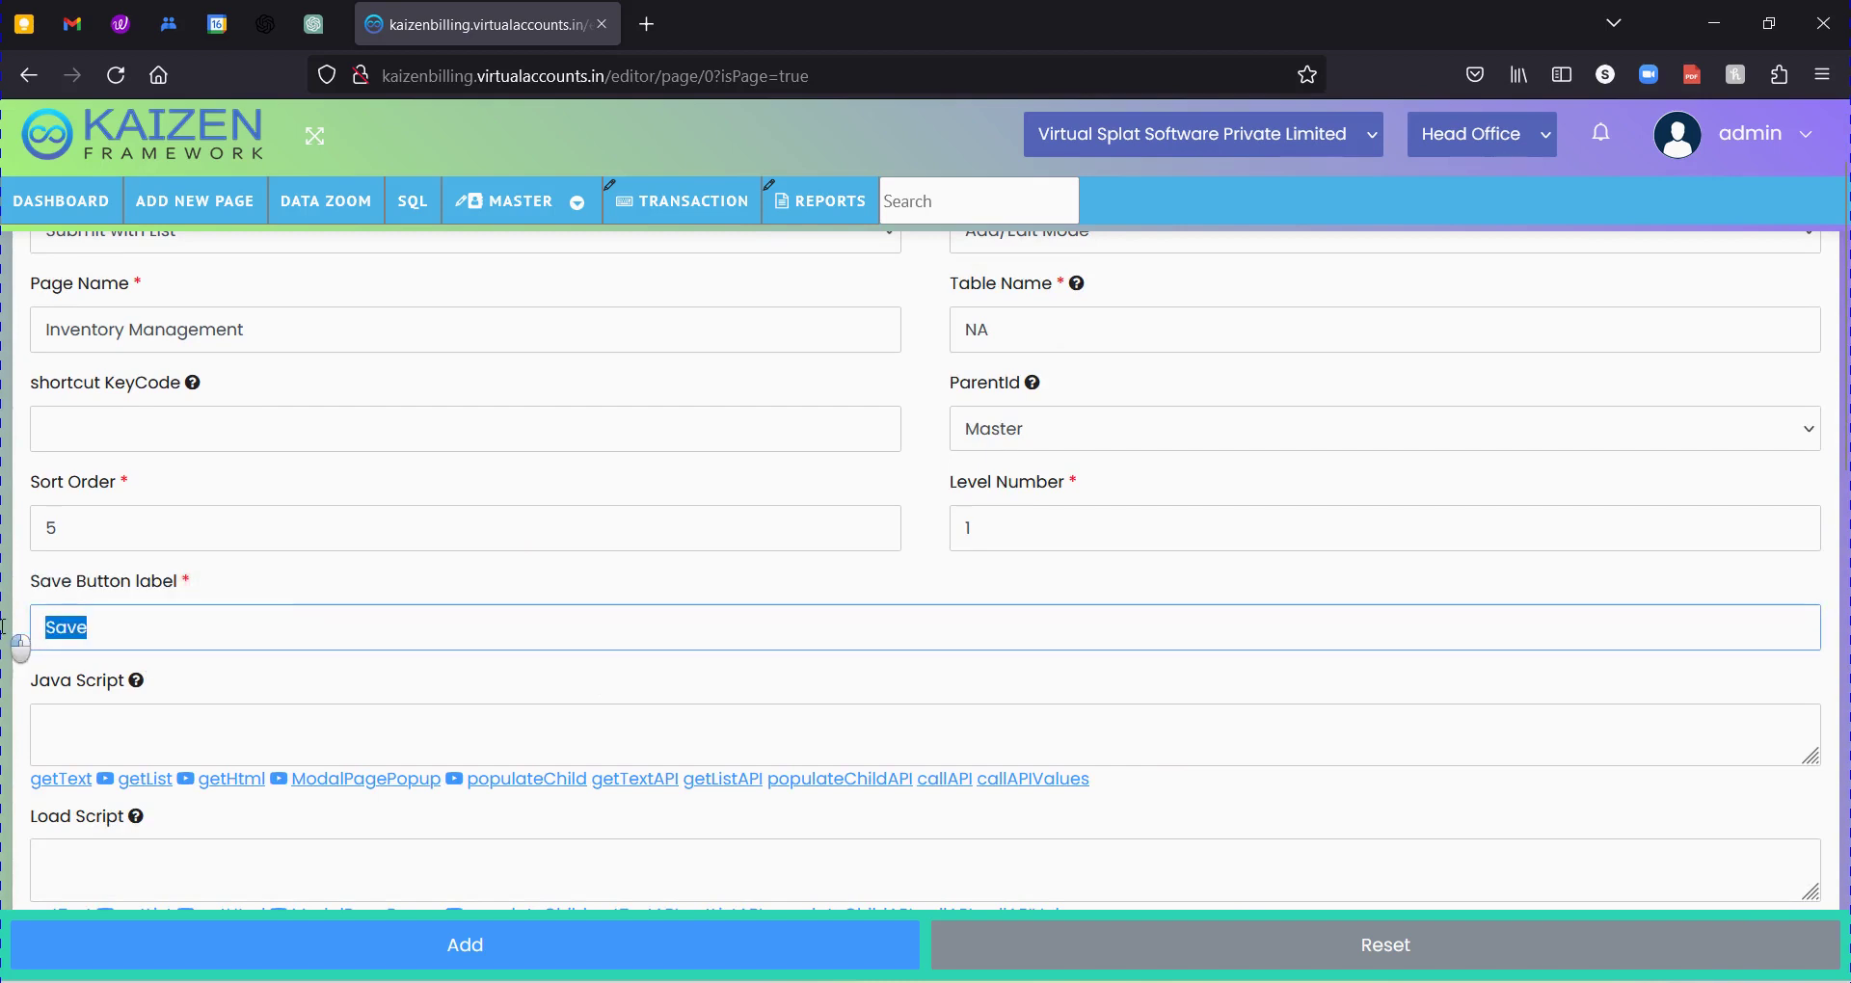
{"action": "left_click", "coordinate": [196, 638]}
{"action": "left_click_drag", "start_coordinate": [107, 618], "coordinate": [17, 622]}
Scroll past the procedure fields down to Page Remark and Icon.
{"action": "scroll", "coordinate": [293, 681], "scroll_direction": "down", "scroll_amount": 5}
{"action": "scroll", "coordinate": [298, 684], "scroll_direction": "down", "scroll_amount": 2}
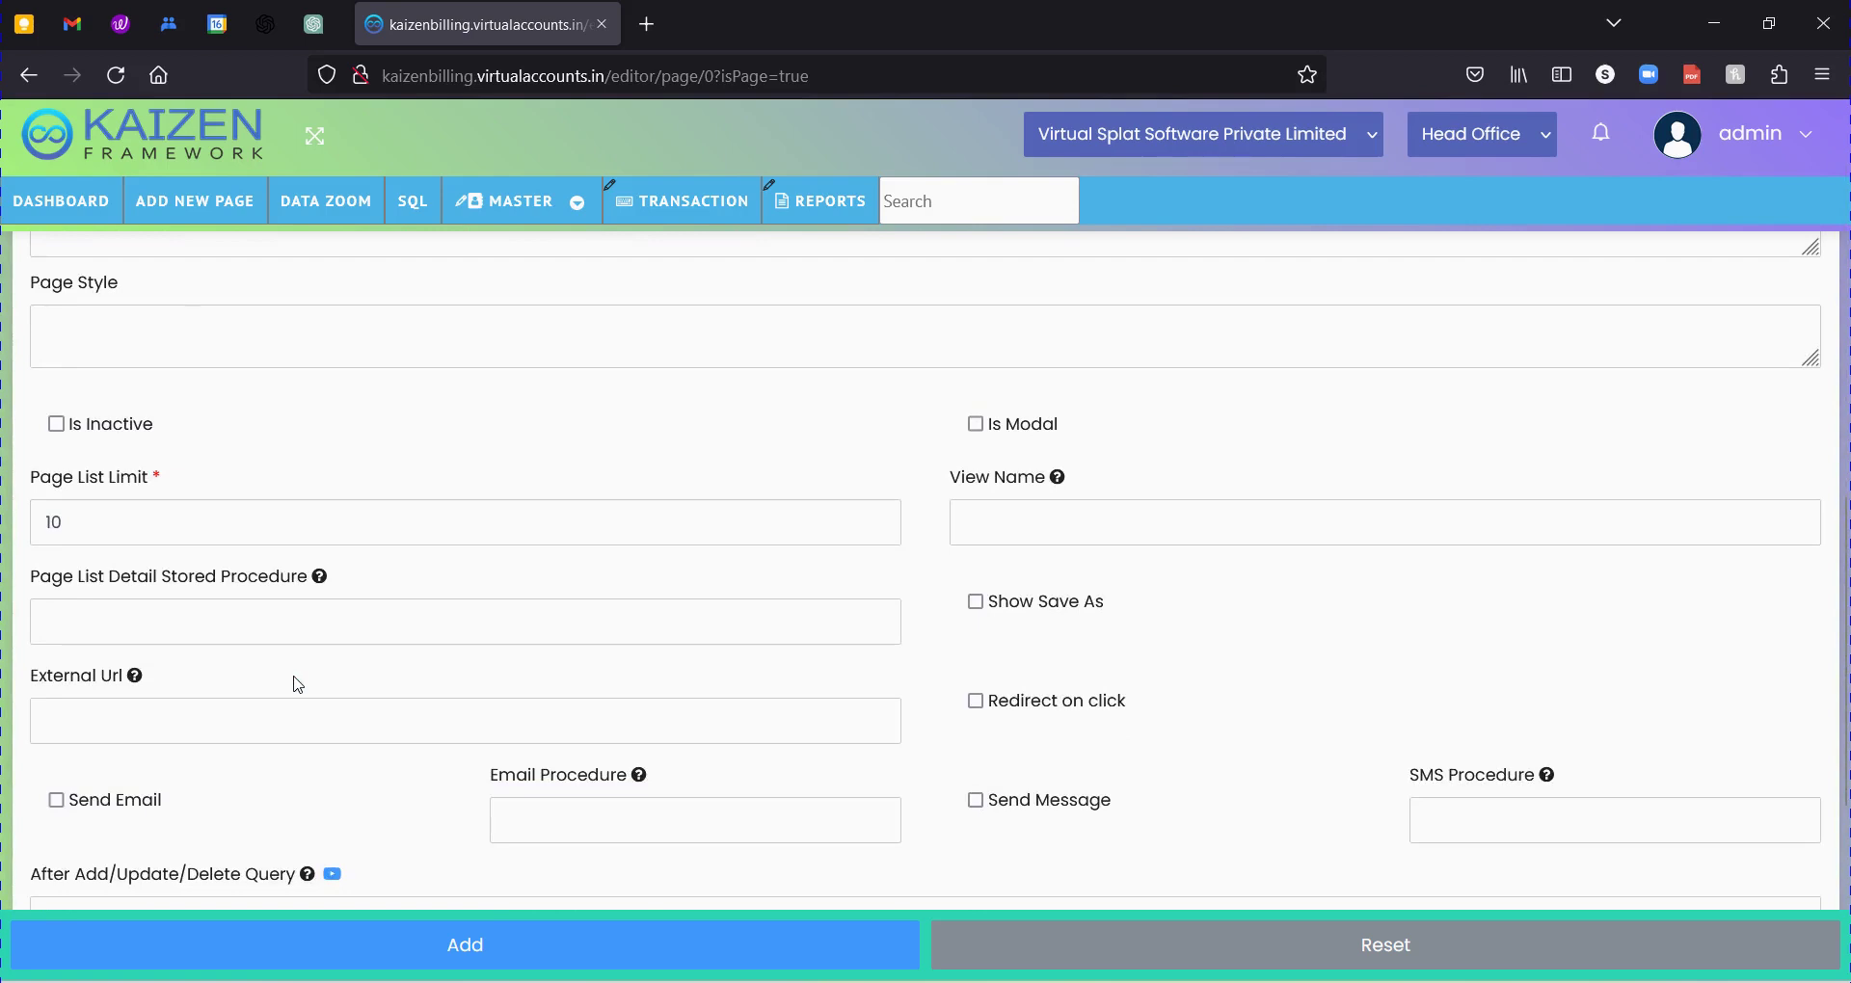
{"action": "scroll", "coordinate": [495, 666], "scroll_direction": "down", "scroll_amount": 2}
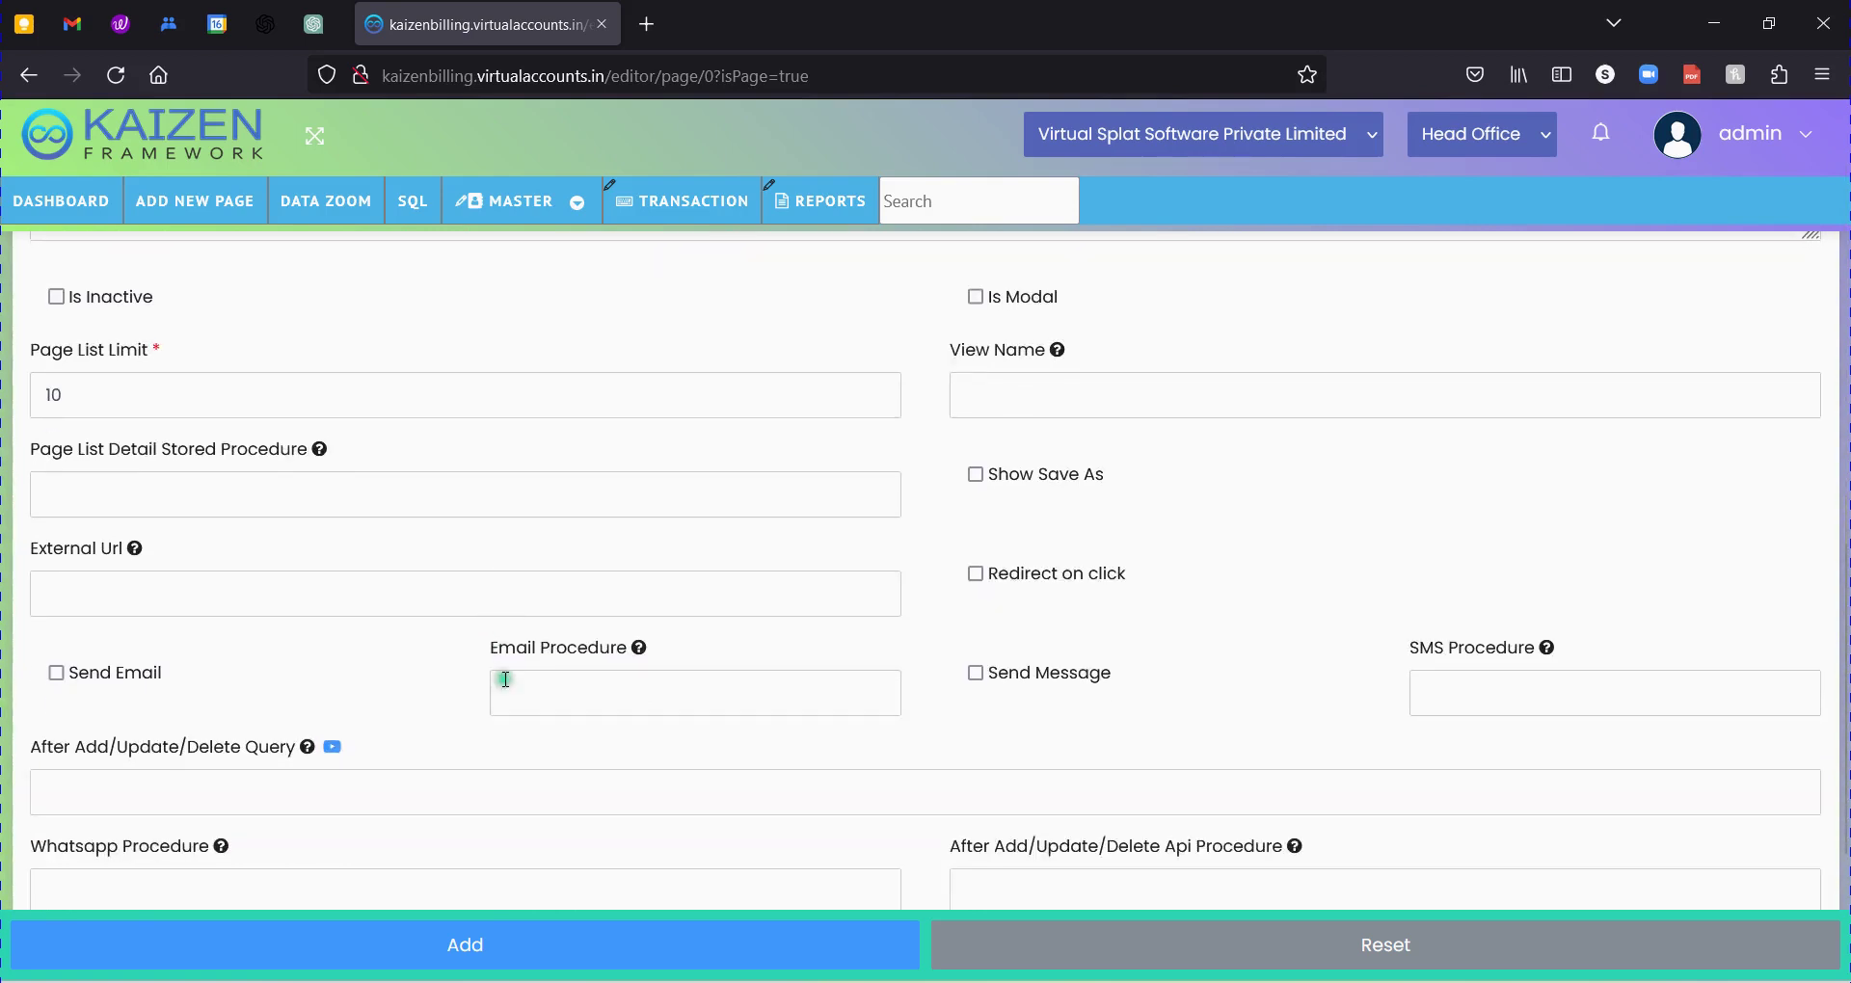
{"action": "scroll", "coordinate": [405, 582], "scroll_direction": "down", "scroll_amount": 2}
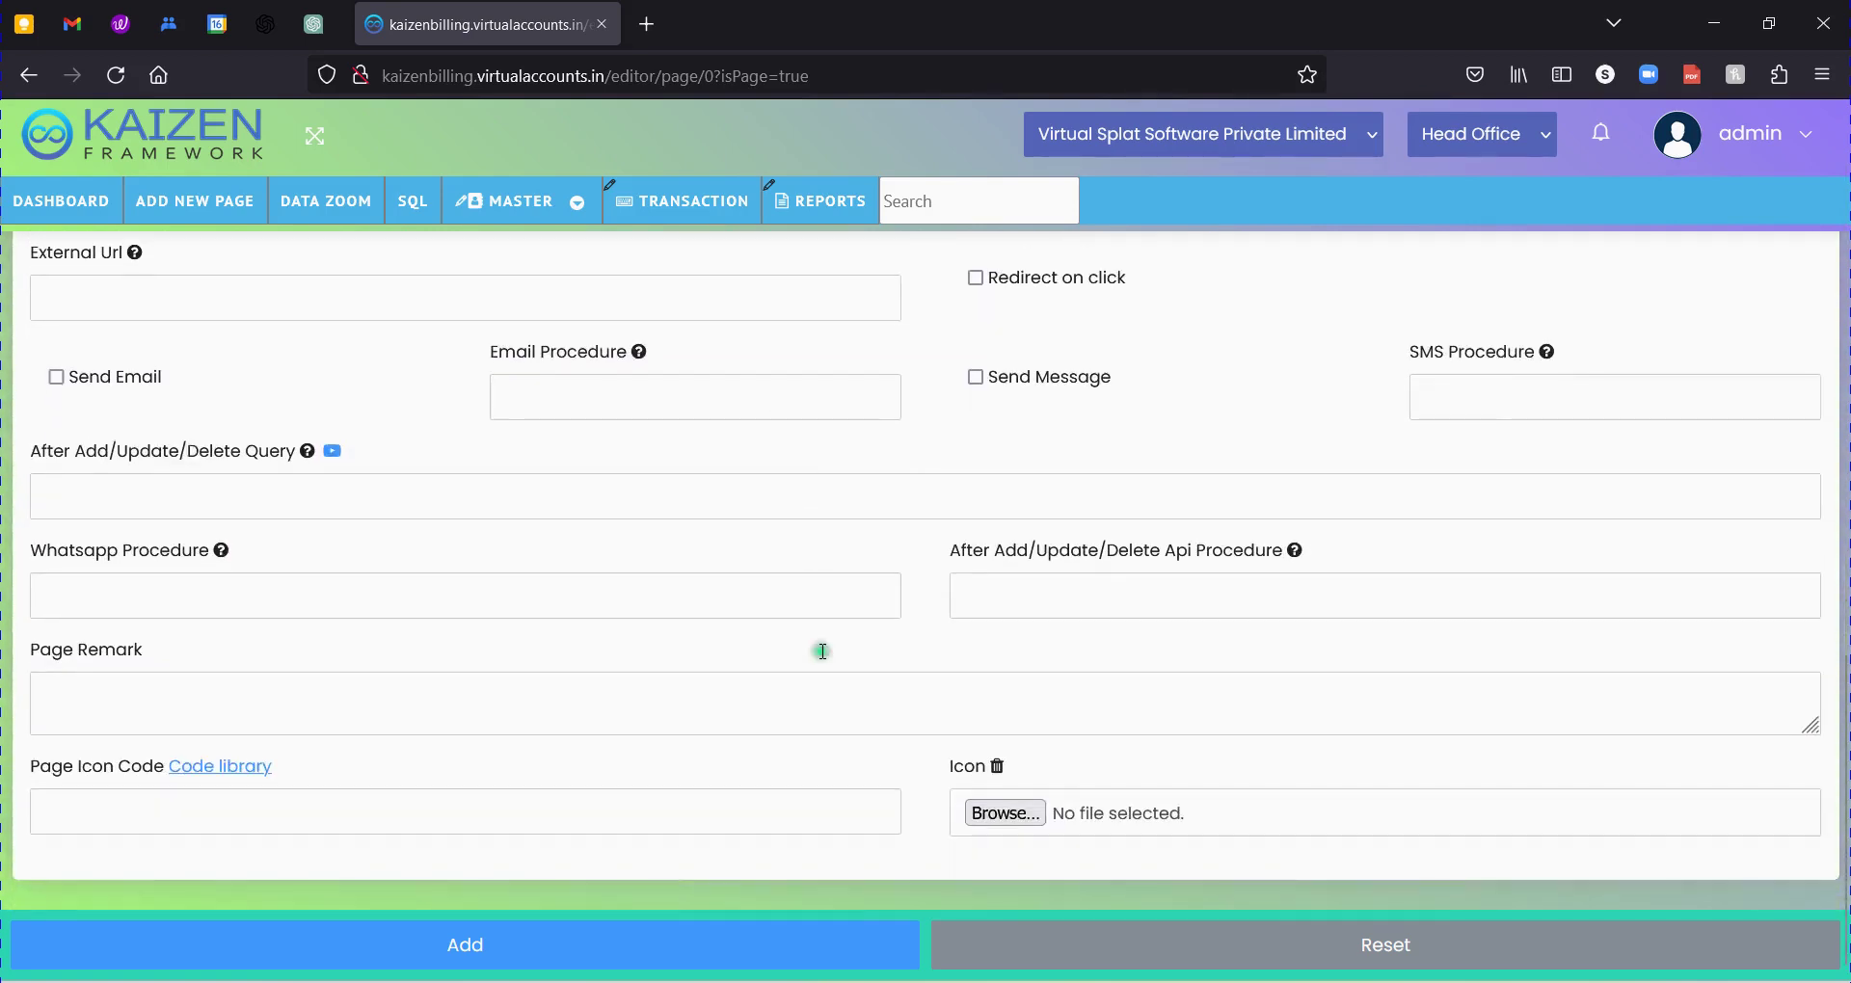
Add the Inventory Management page, confirm it under MASTER, and glance at the Word requirements doc.
{"action": "left_click", "coordinate": [542, 938]}
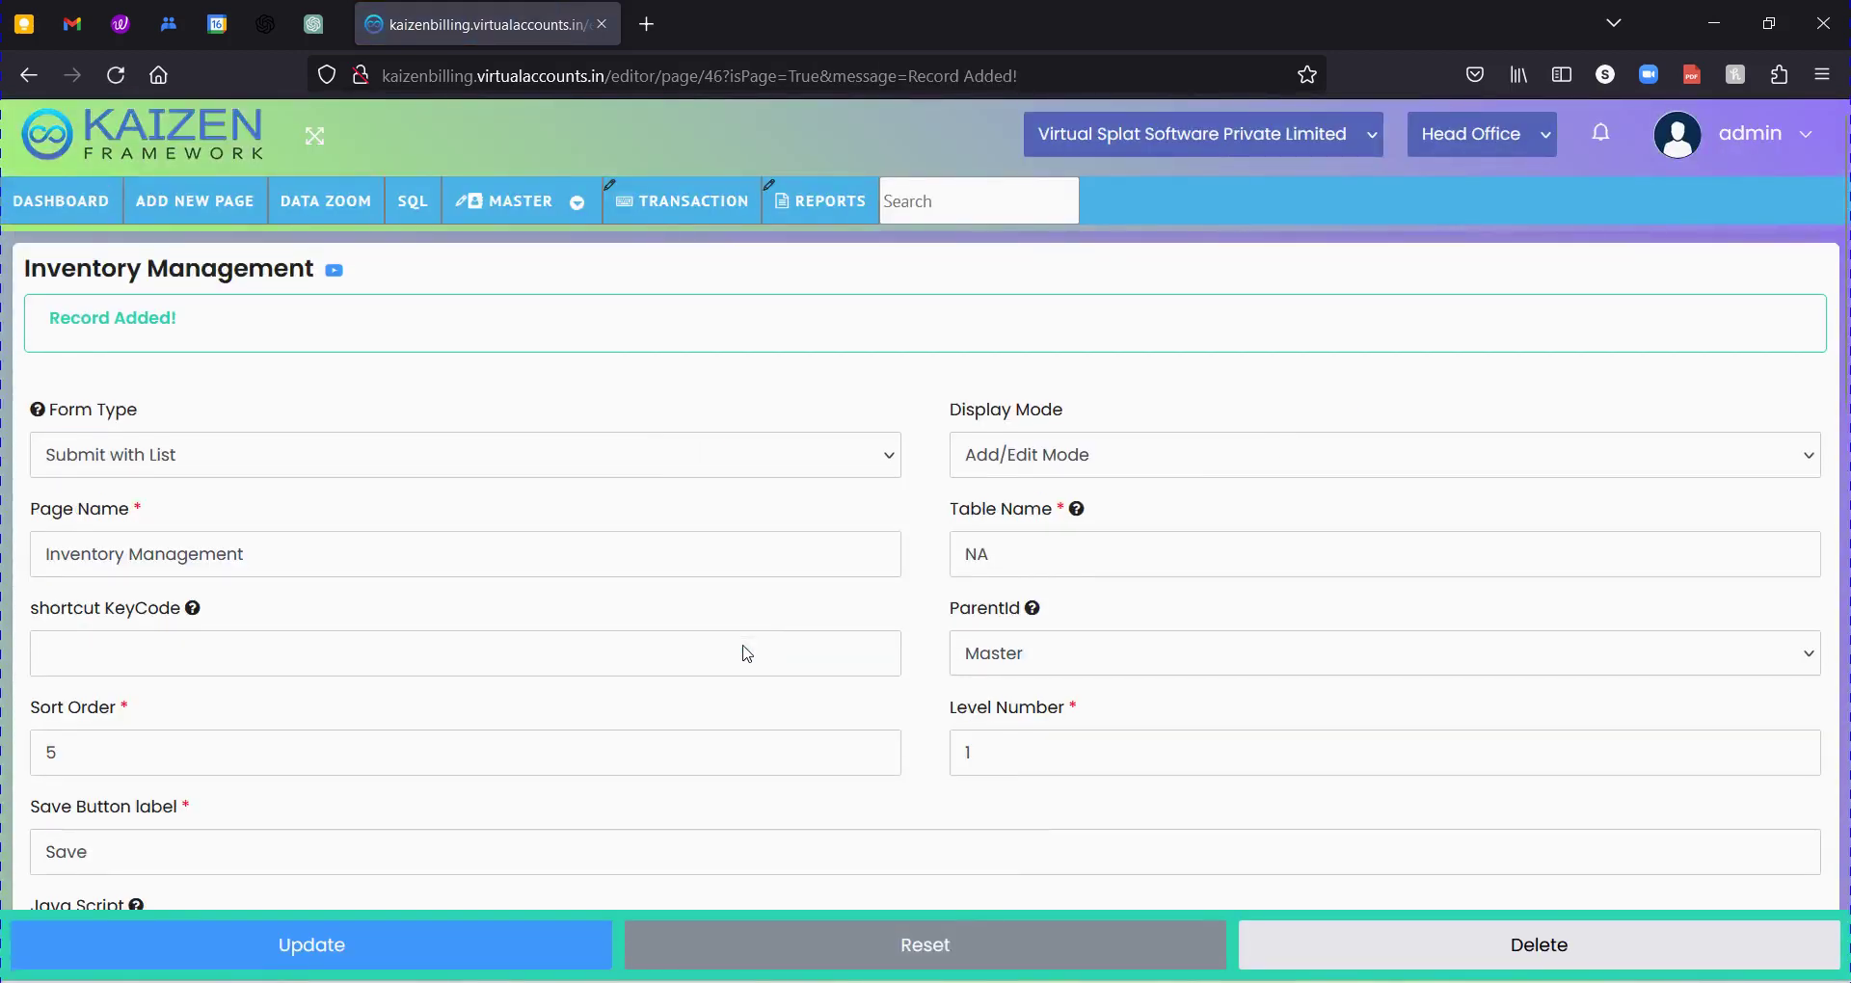
{"action": "left_click", "coordinate": [577, 202]}
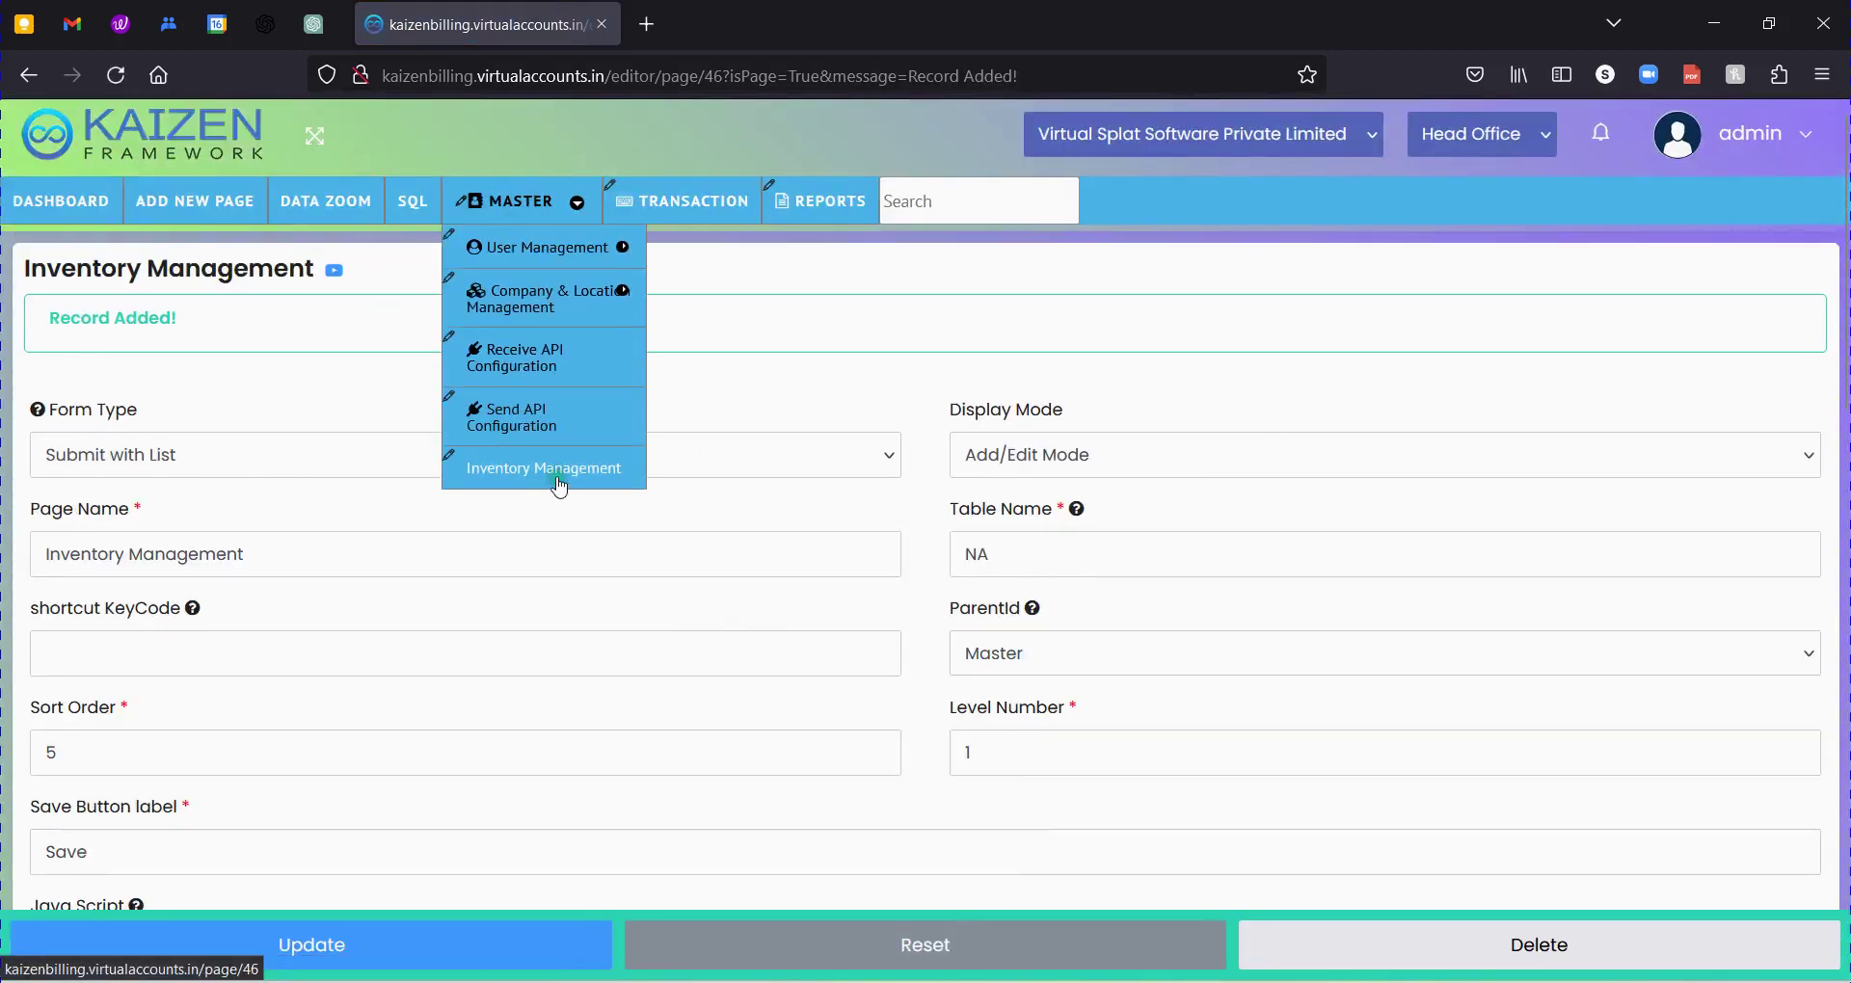
{"action": "left_click", "coordinate": [763, 378]}
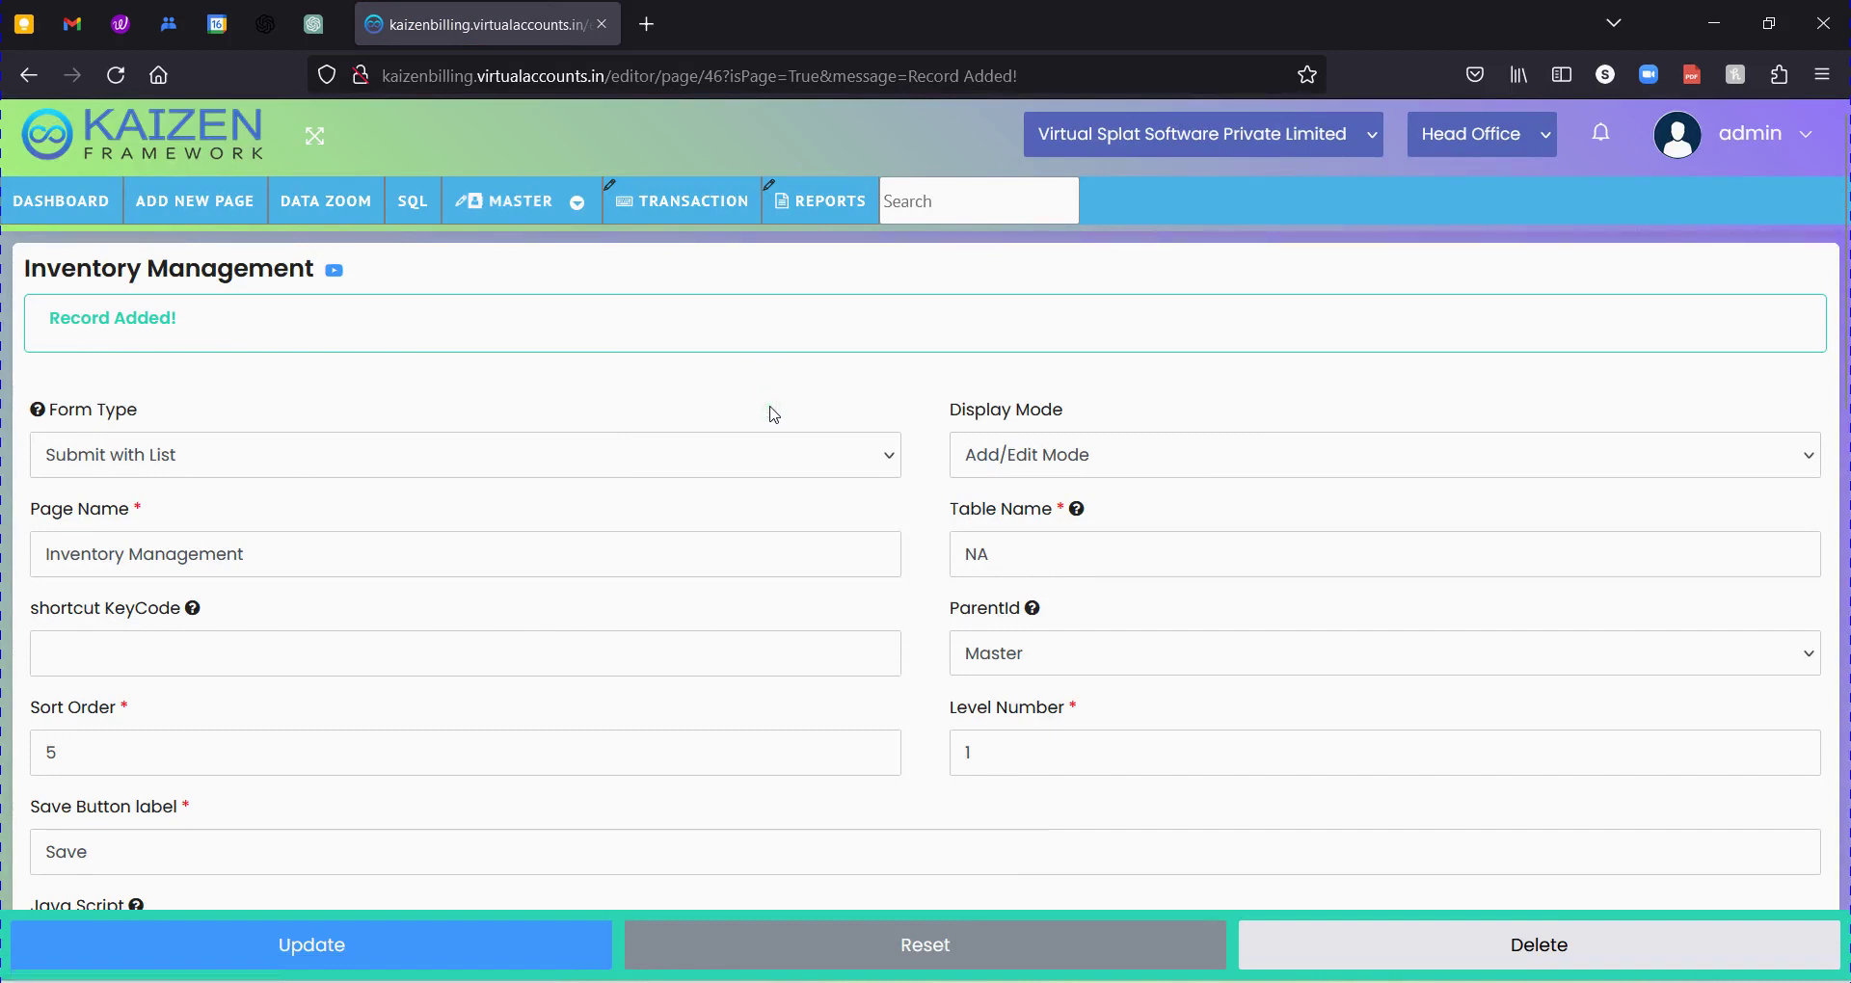
{"action": "left_click", "coordinate": [1287, 976]}
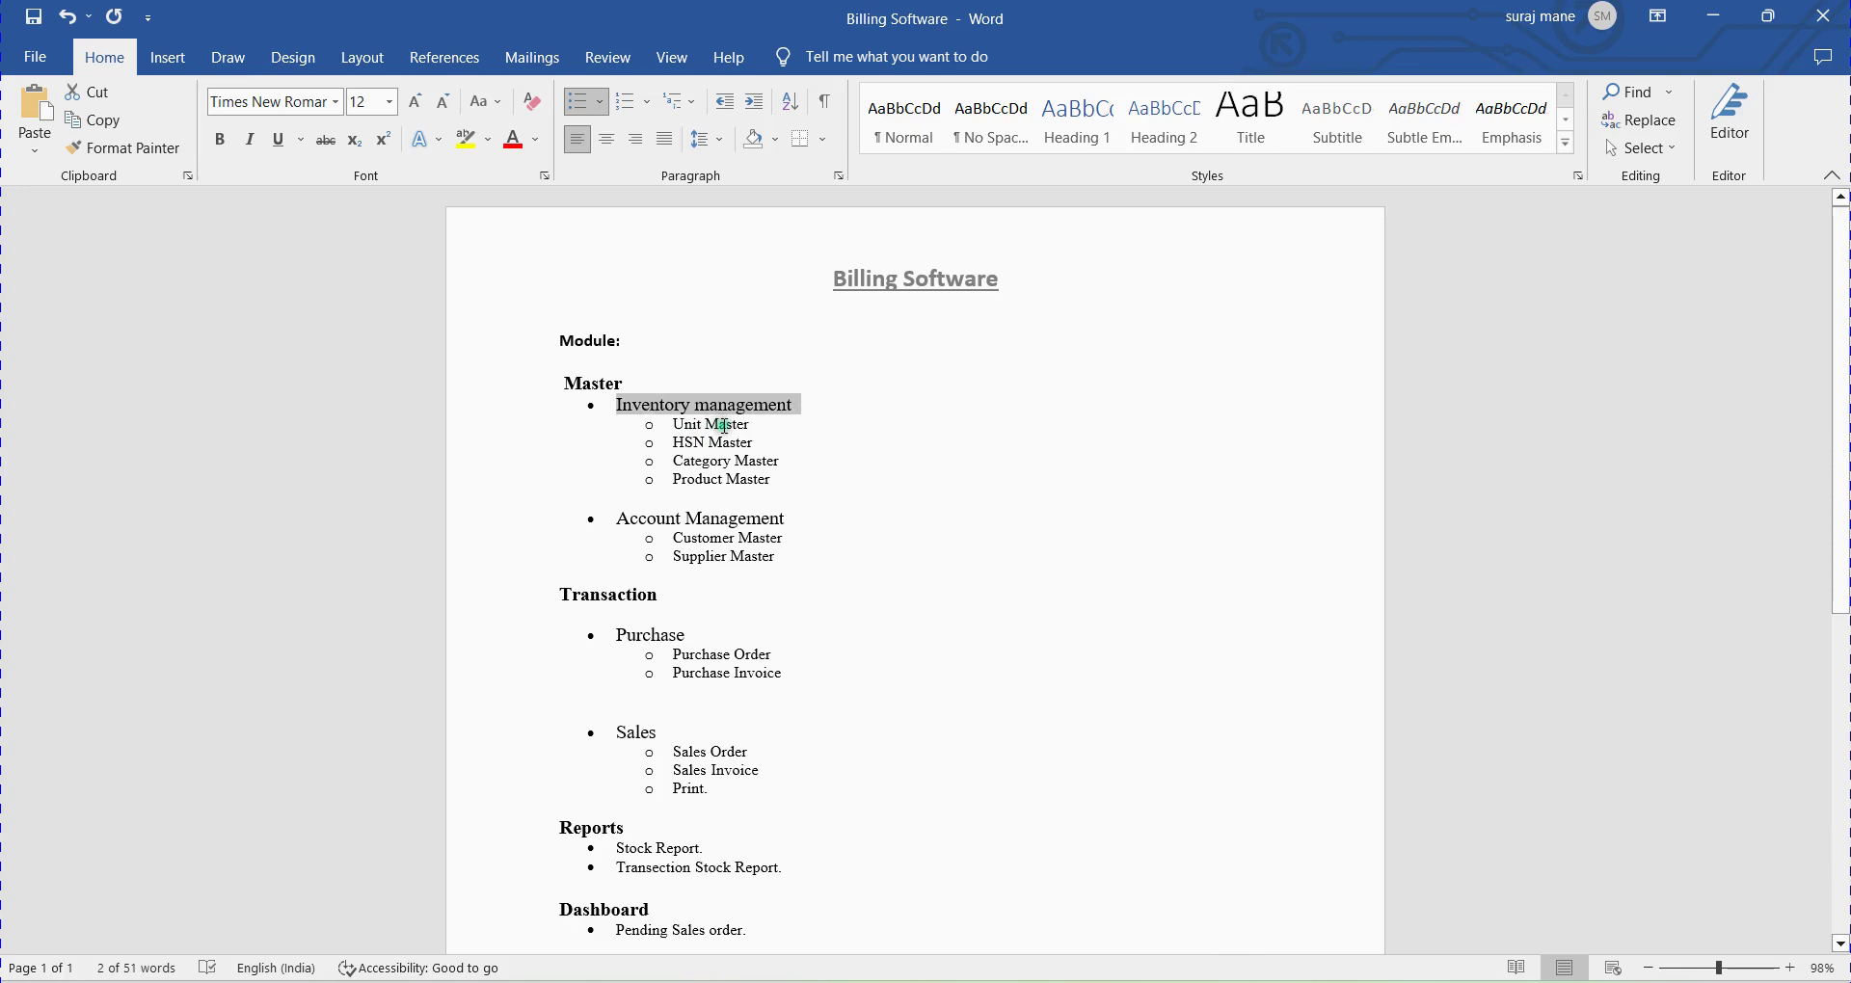
{"action": "key", "text": "alt+Tab"}
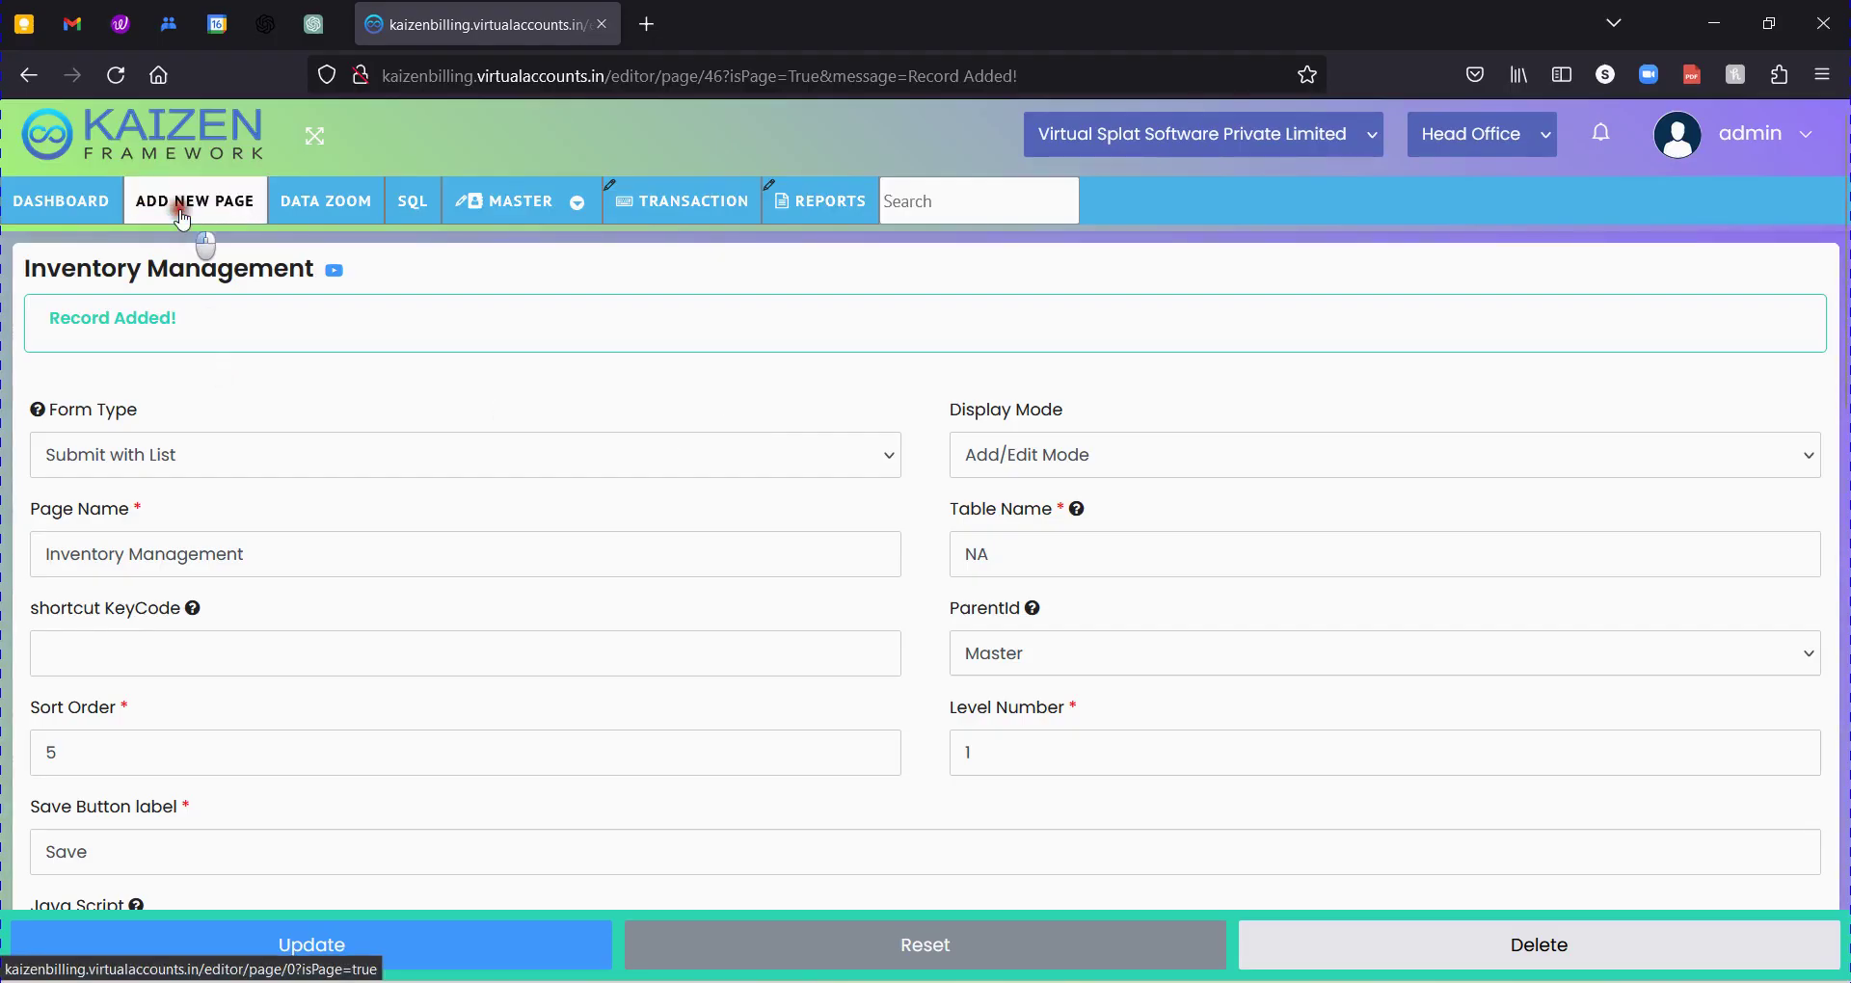
Start a new Submit with List, Add/Edit Mode page named 'Unit Master'.
{"action": "left_click", "coordinate": [197, 199]}
{"action": "left_click", "coordinate": [193, 357]}
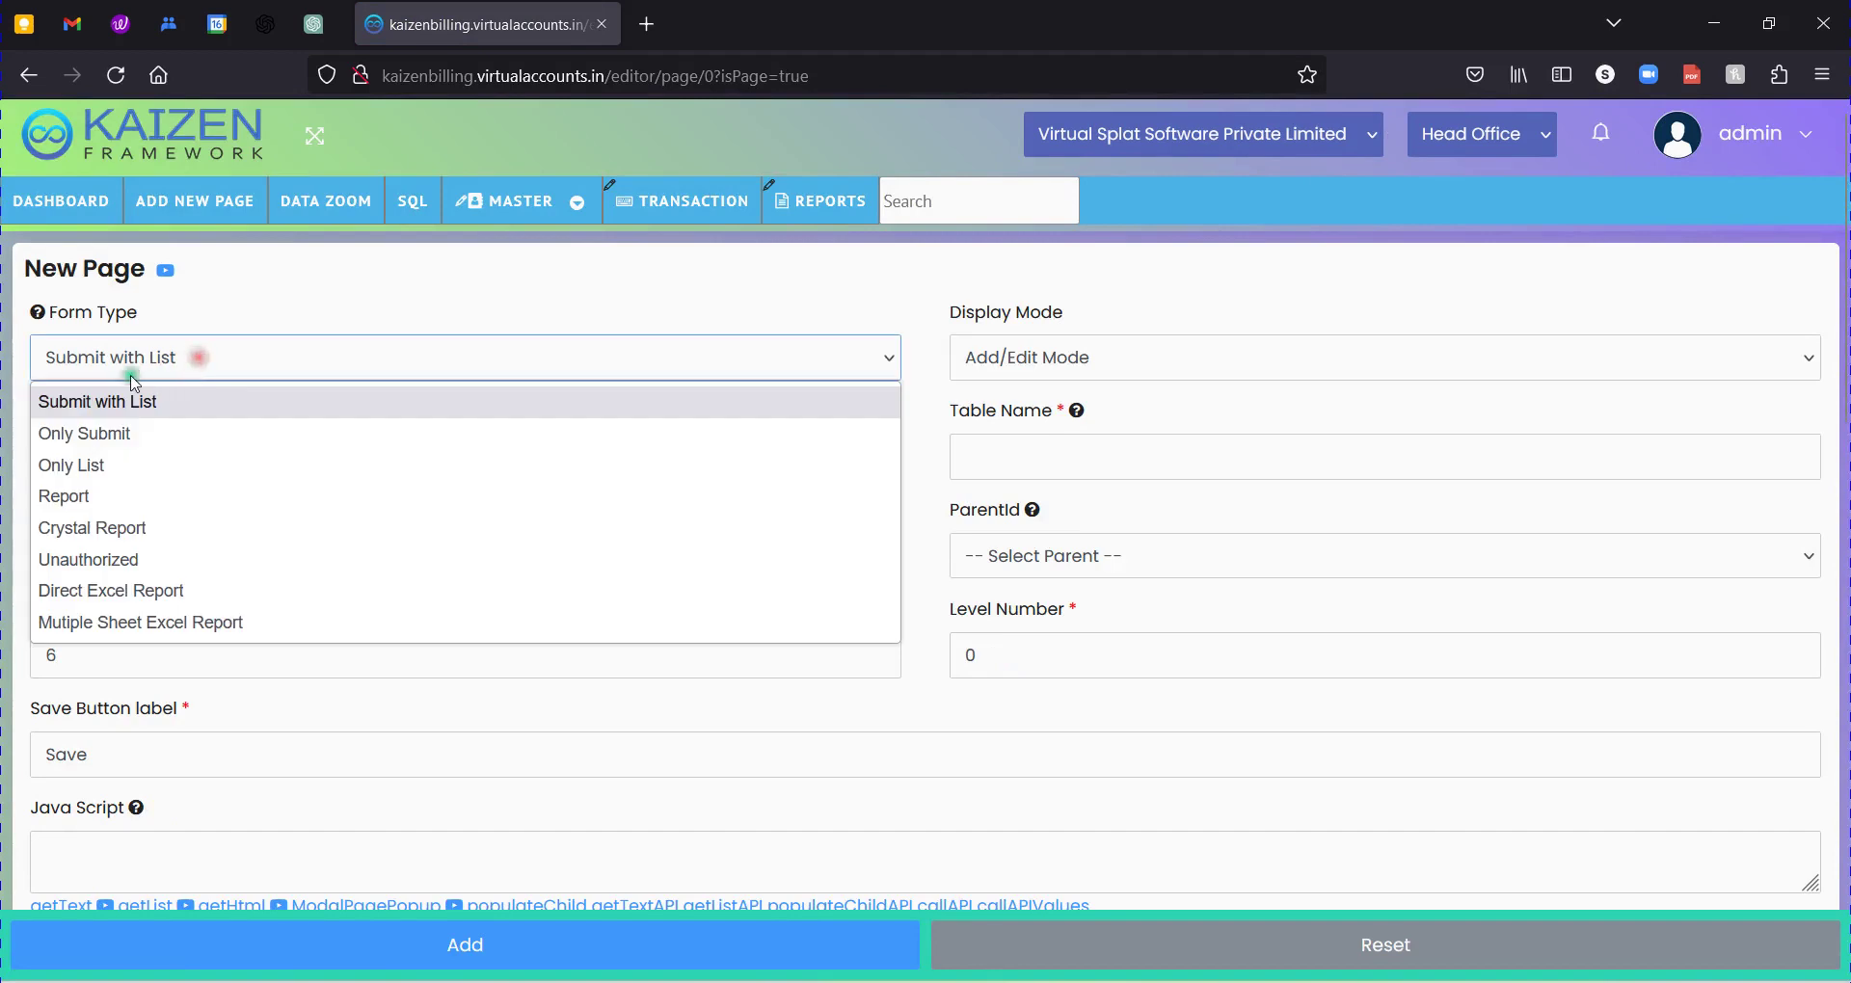
{"action": "left_click", "coordinate": [280, 364]}
{"action": "left_click", "coordinate": [975, 356]}
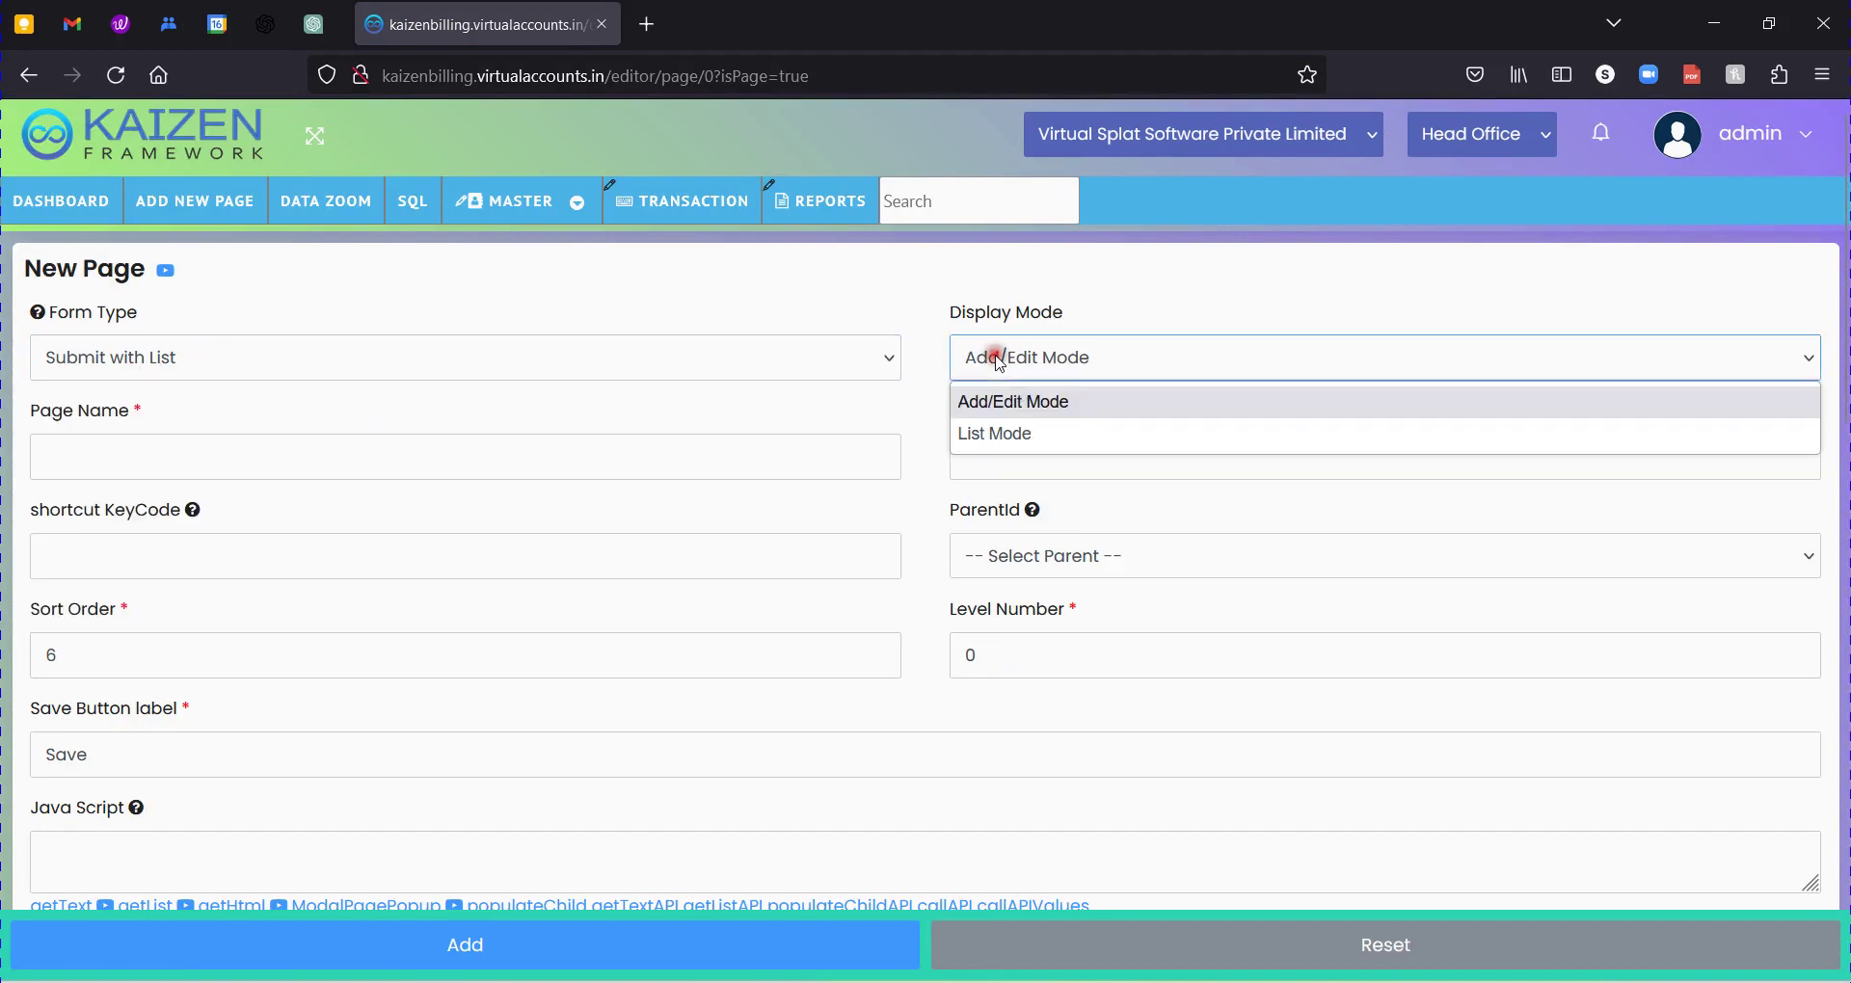
{"action": "left_click", "coordinate": [988, 359]}
{"action": "left_click", "coordinate": [261, 447]}
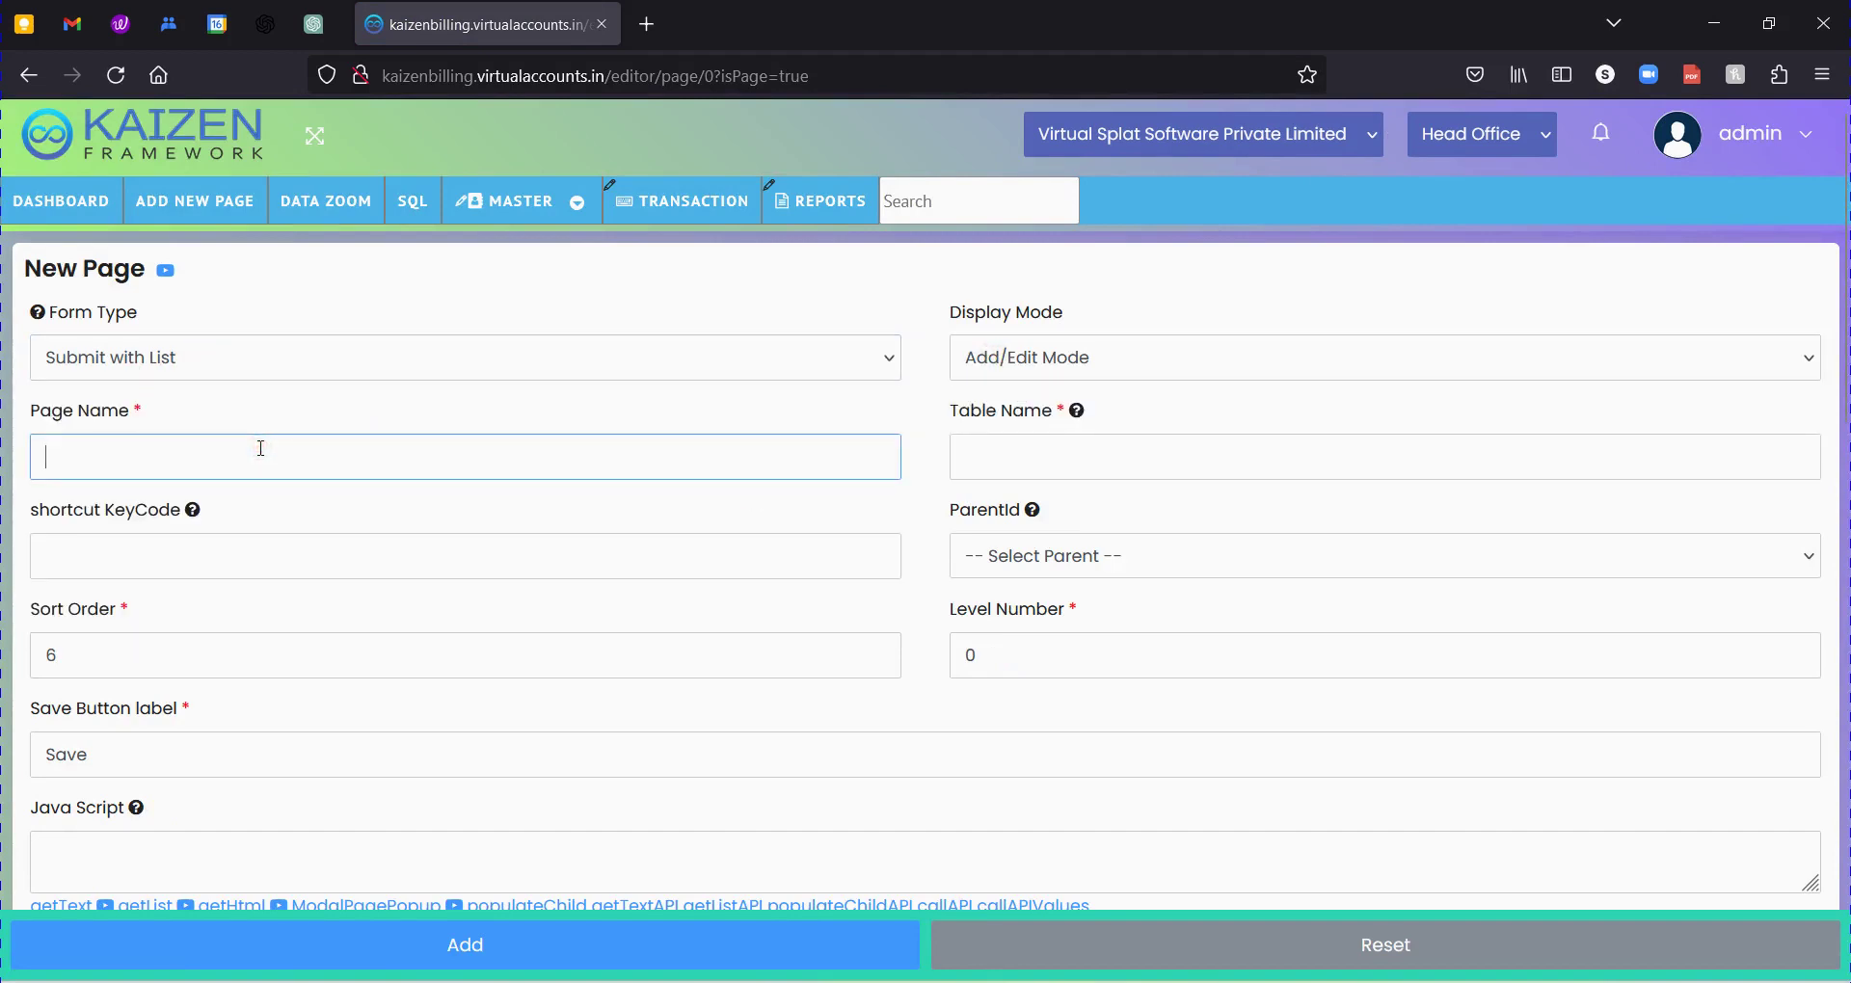
{"action": "type", "text": "Unit"}
{"action": "key", "text": "Down"}
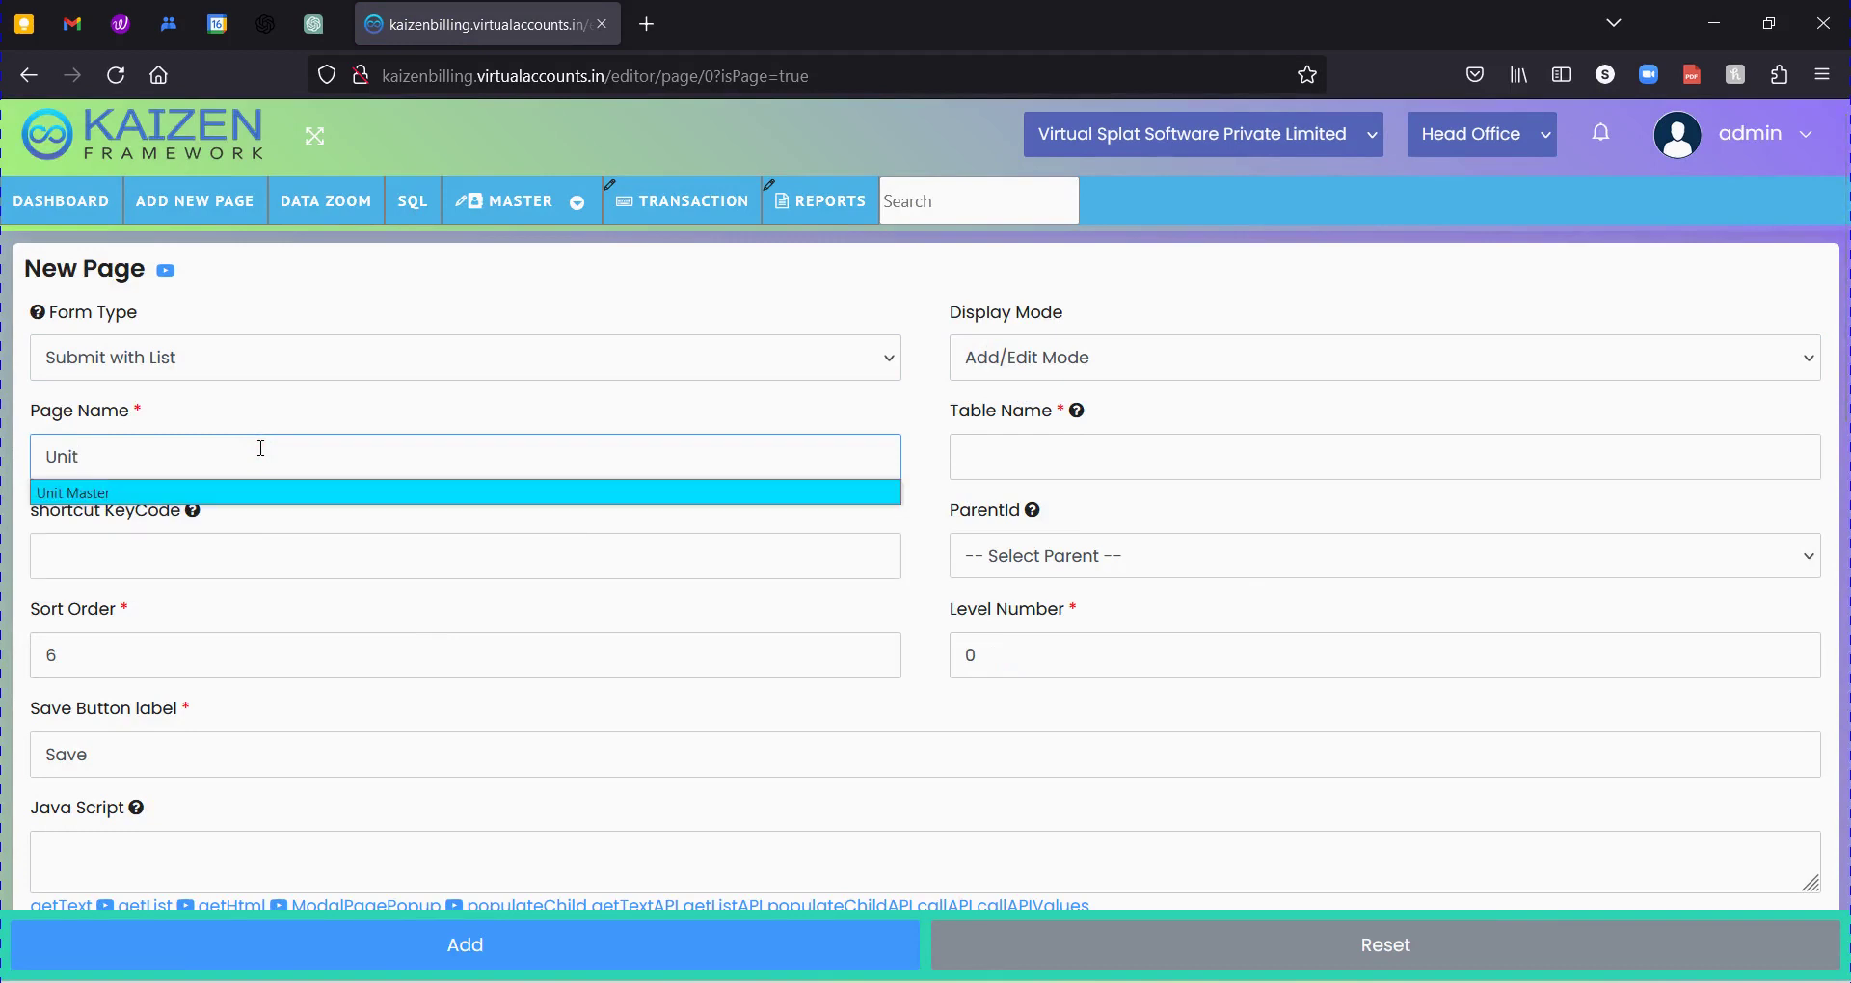
{"action": "key", "text": "Tab"}
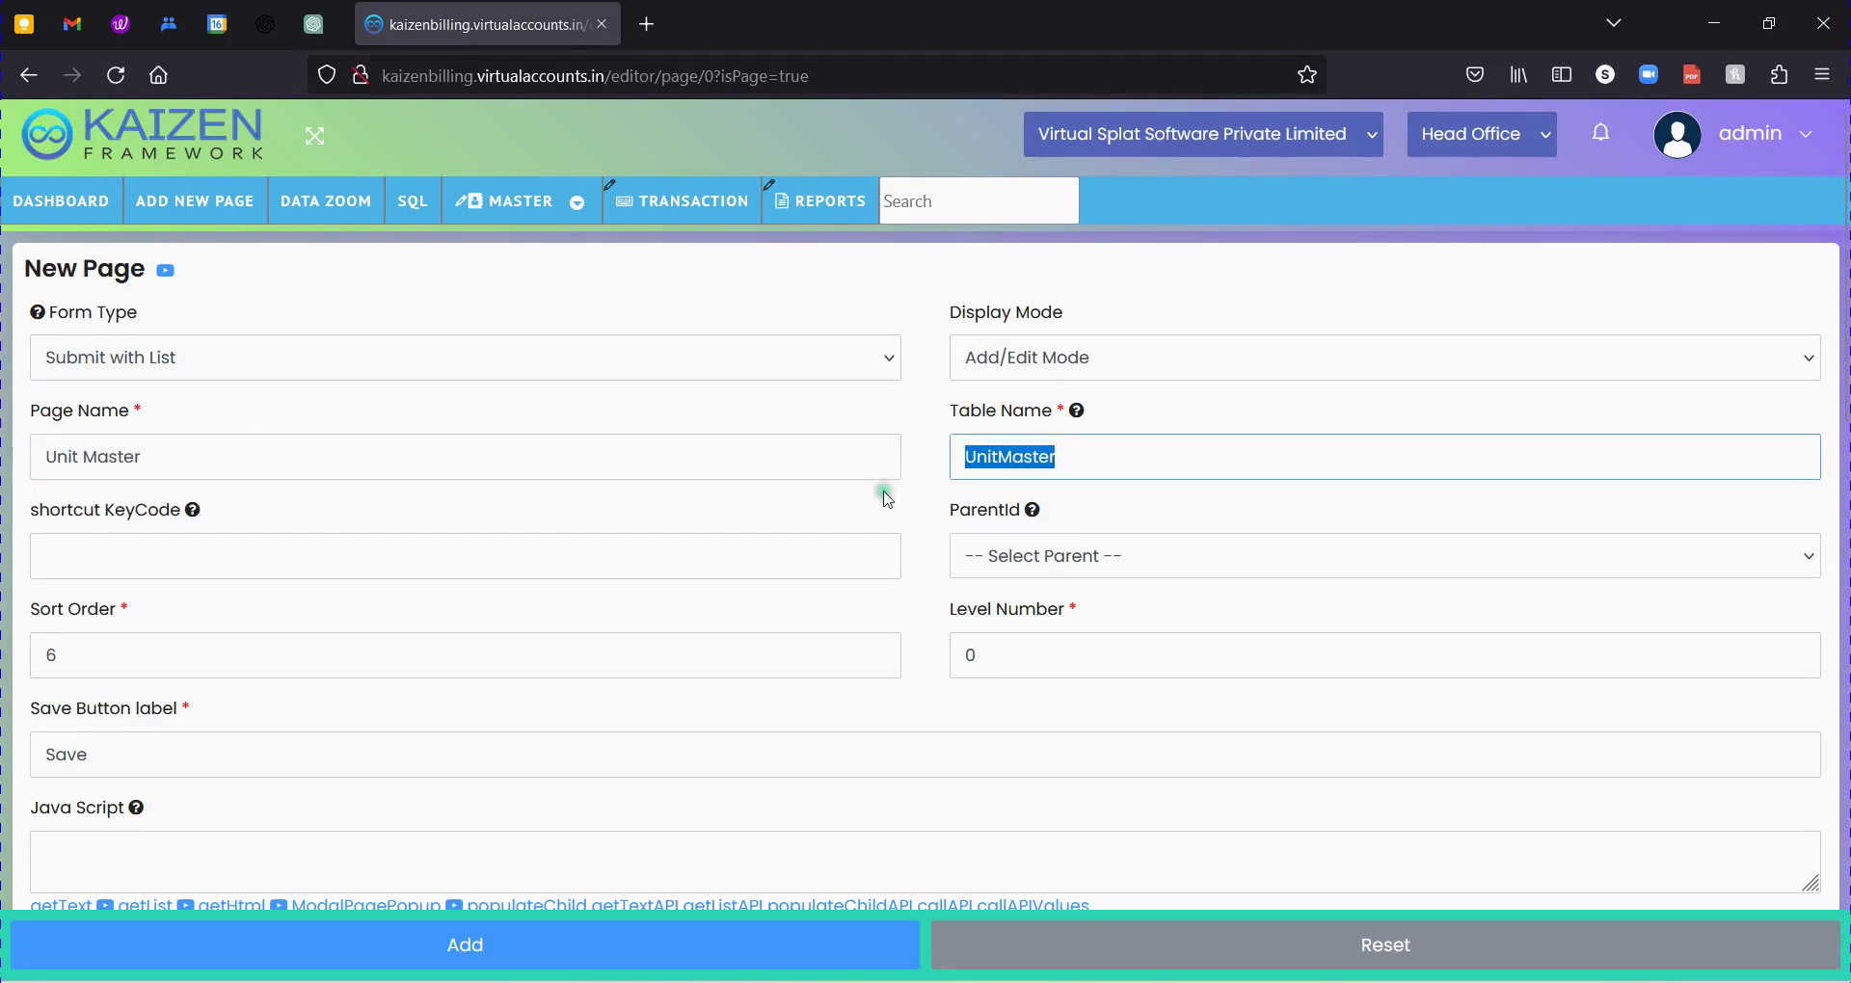
Keep Table Name UnitMaster and set the parent page to Inventory Management.
{"action": "left_click", "coordinate": [884, 495]}
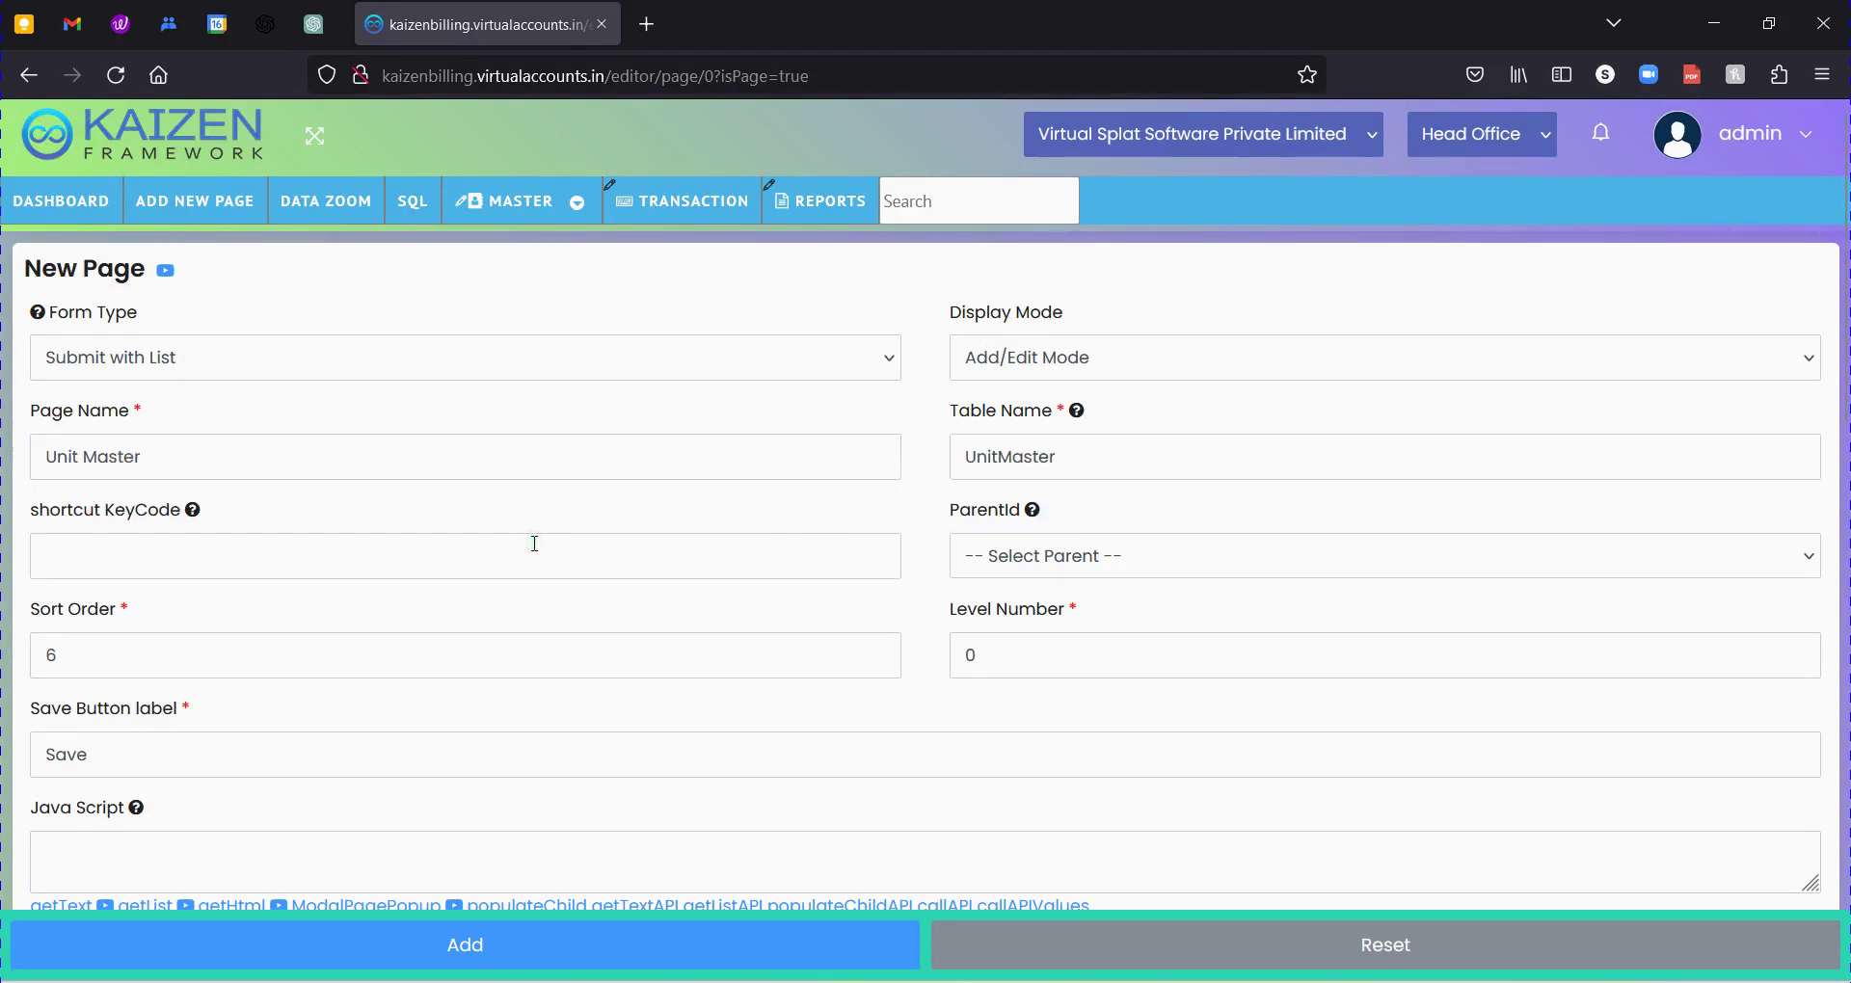
{"action": "left_click", "coordinate": [1010, 462]}
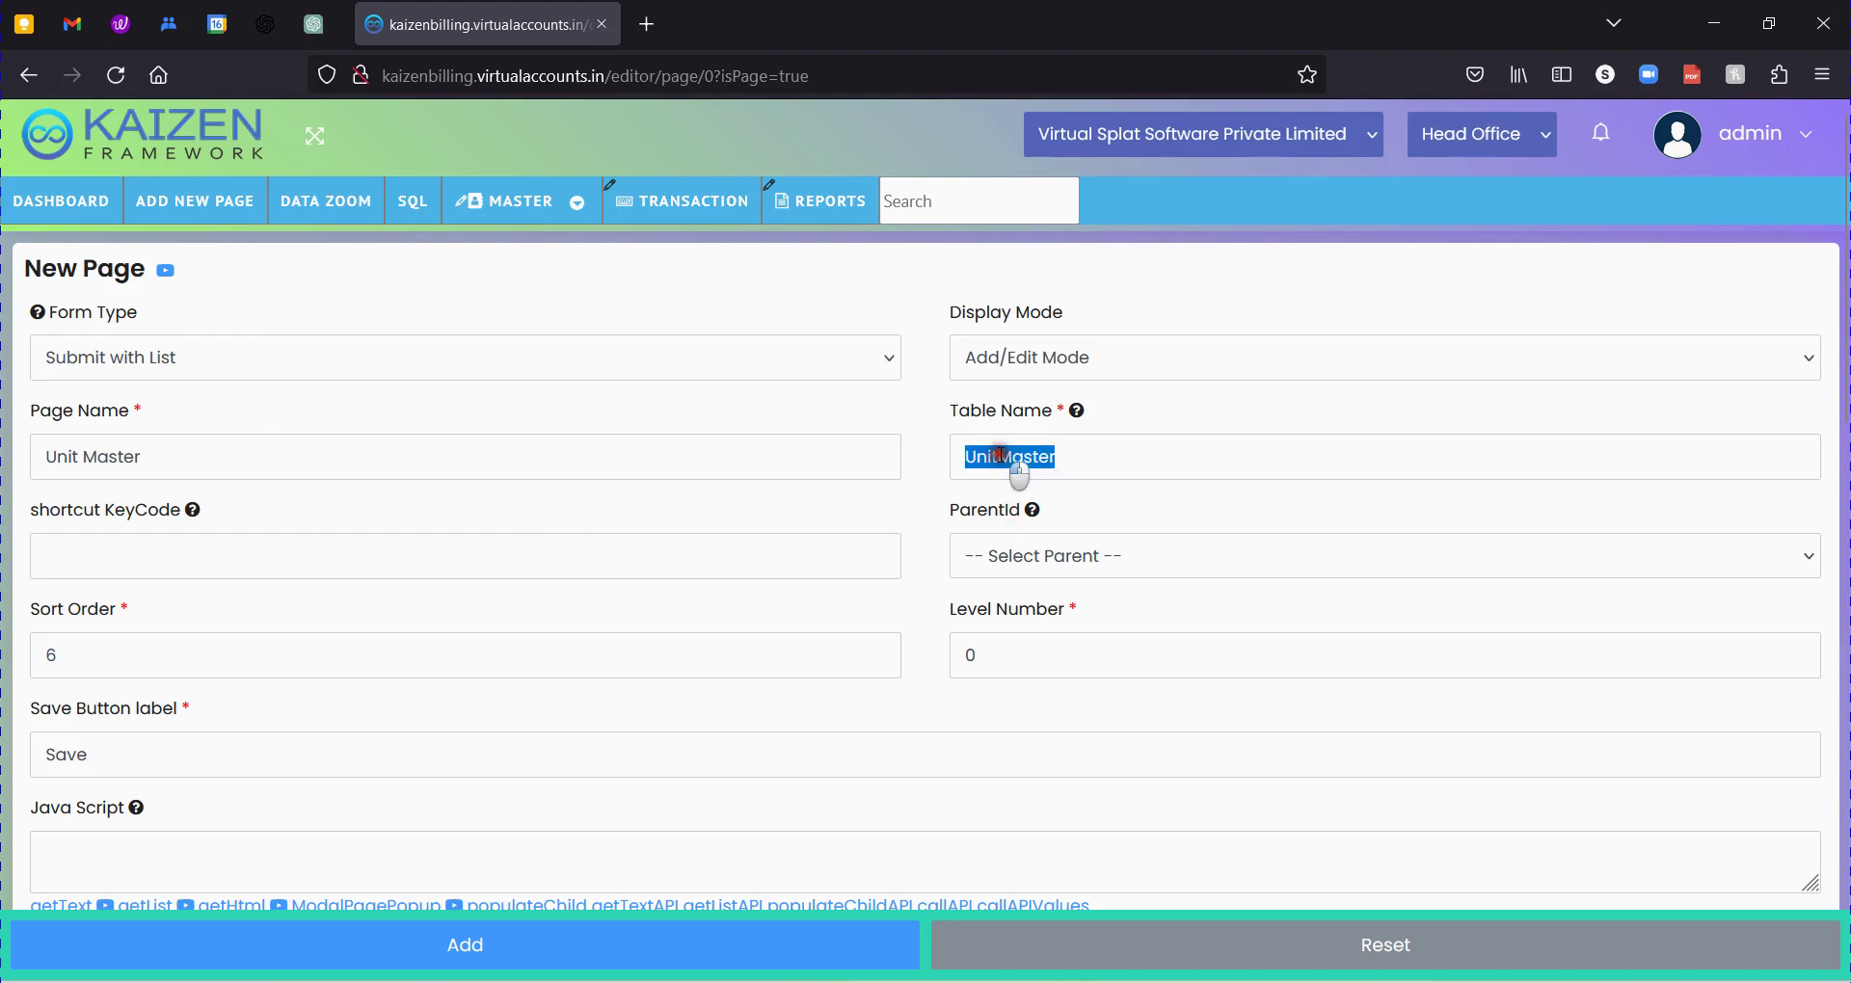
{"action": "left_click", "coordinate": [1104, 454]}
{"action": "left_click_drag", "start_coordinate": [1166, 455], "coordinate": [644, 460]}
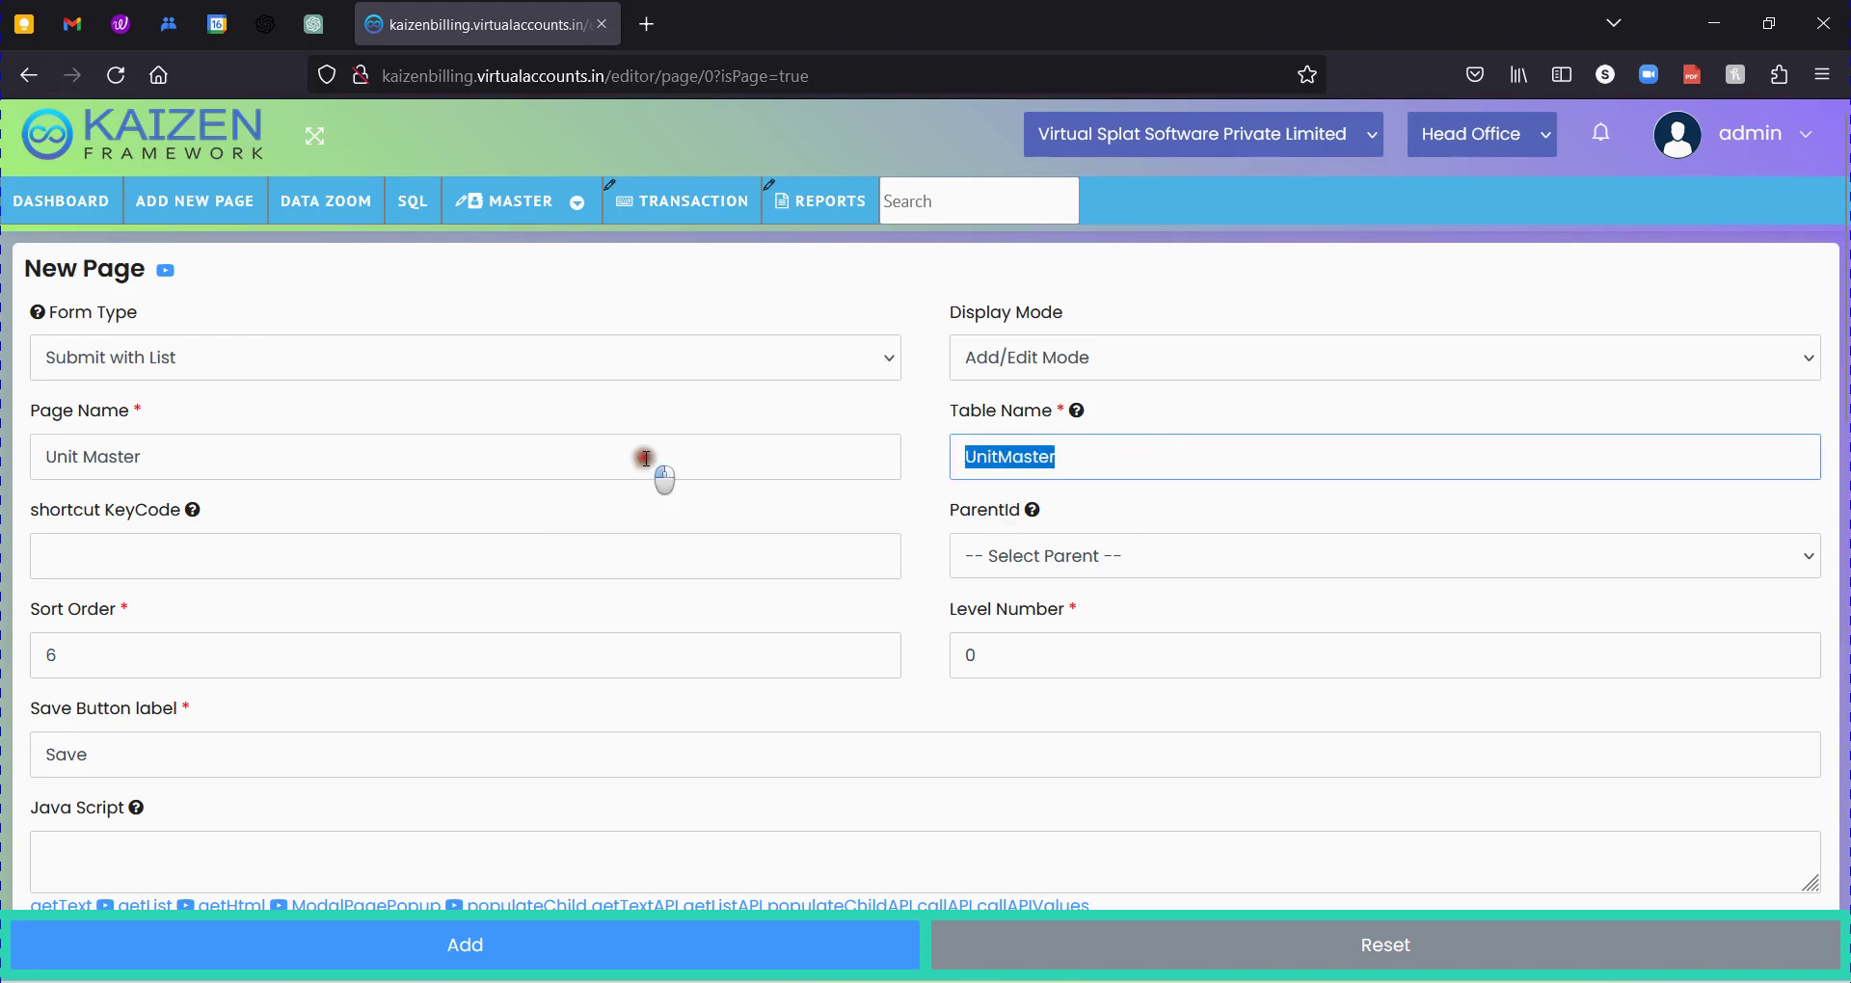
{"action": "left_click", "coordinate": [606, 514]}
{"action": "left_click", "coordinate": [1064, 558]}
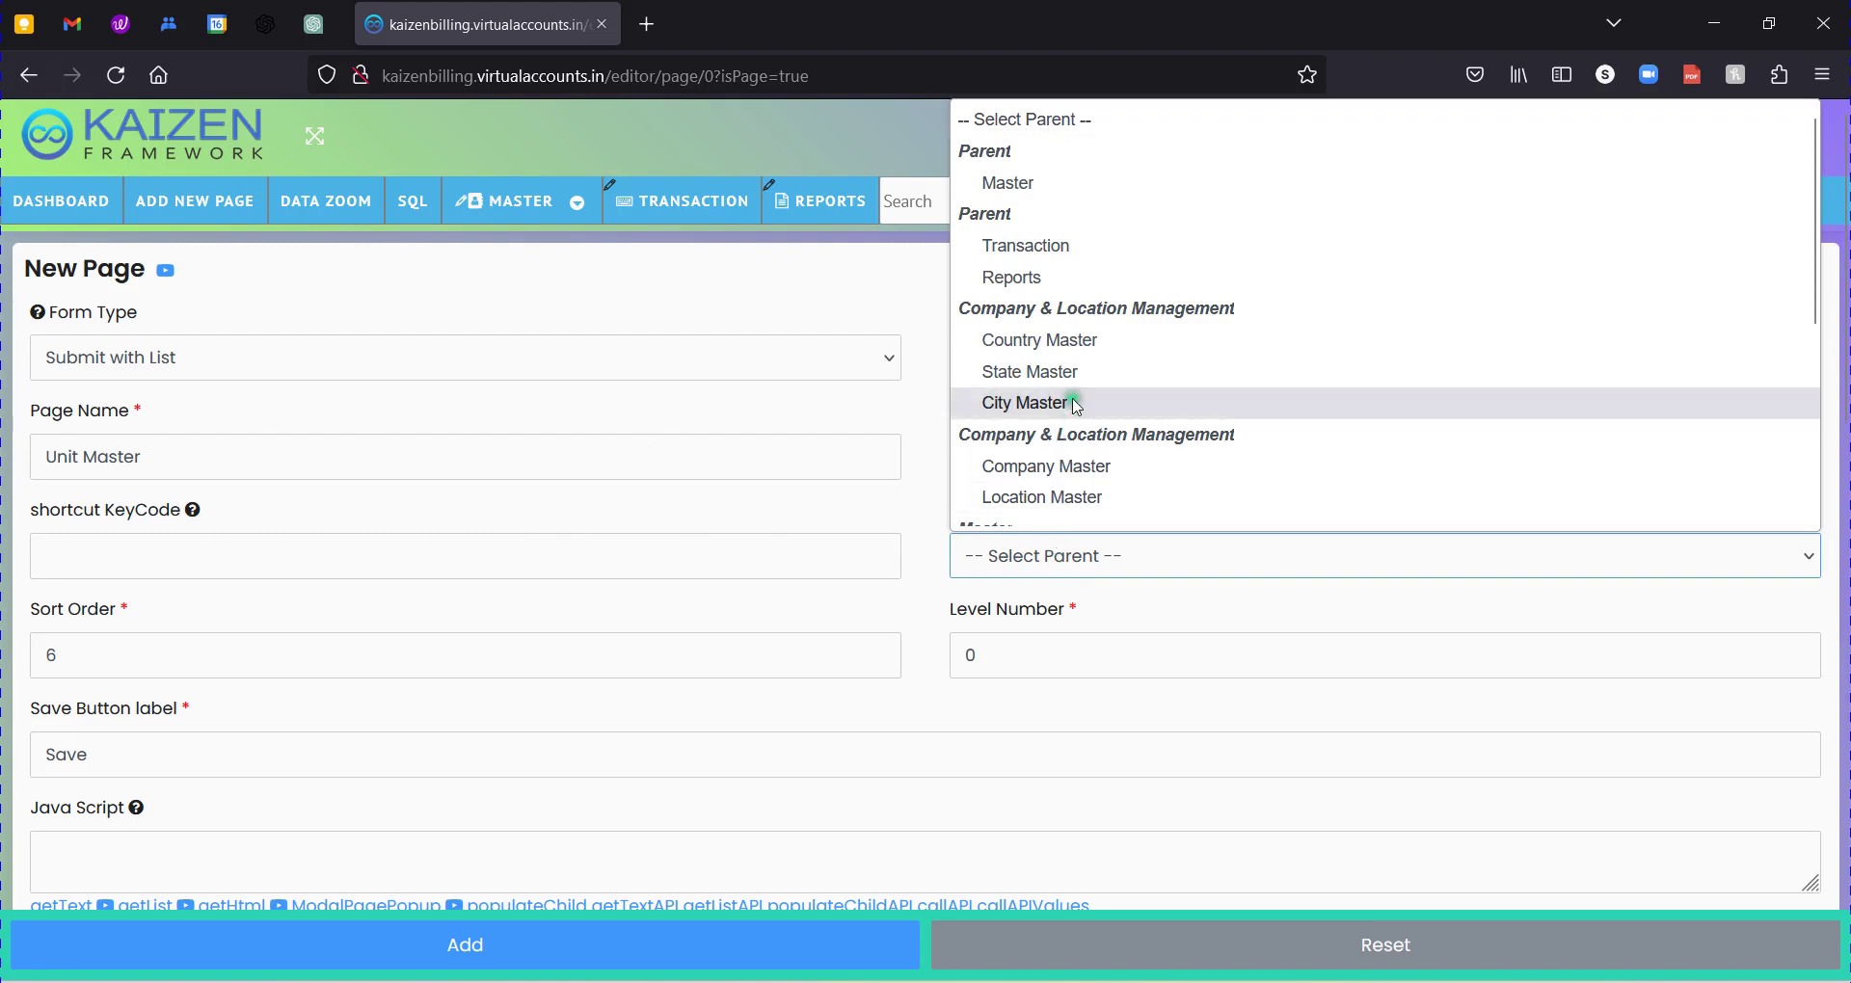
{"action": "scroll", "coordinate": [1088, 334], "scroll_direction": "down", "scroll_amount": 3}
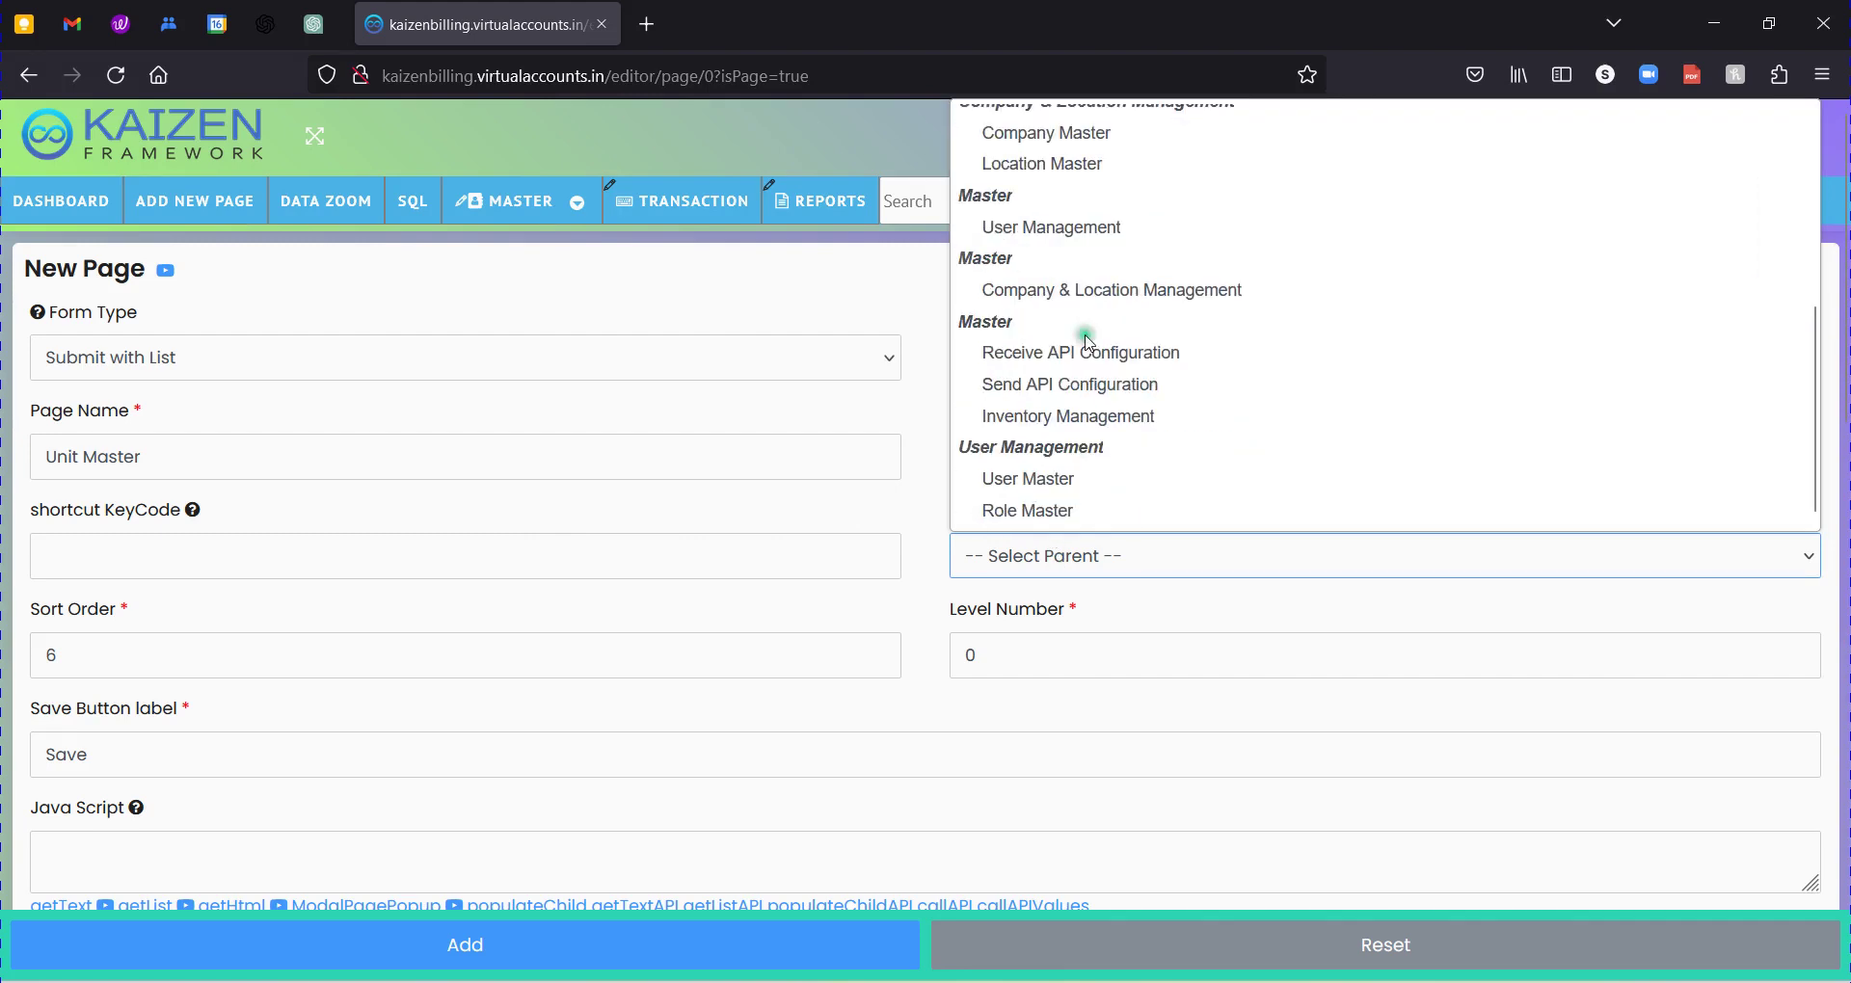
{"action": "left_click", "coordinate": [1065, 415]}
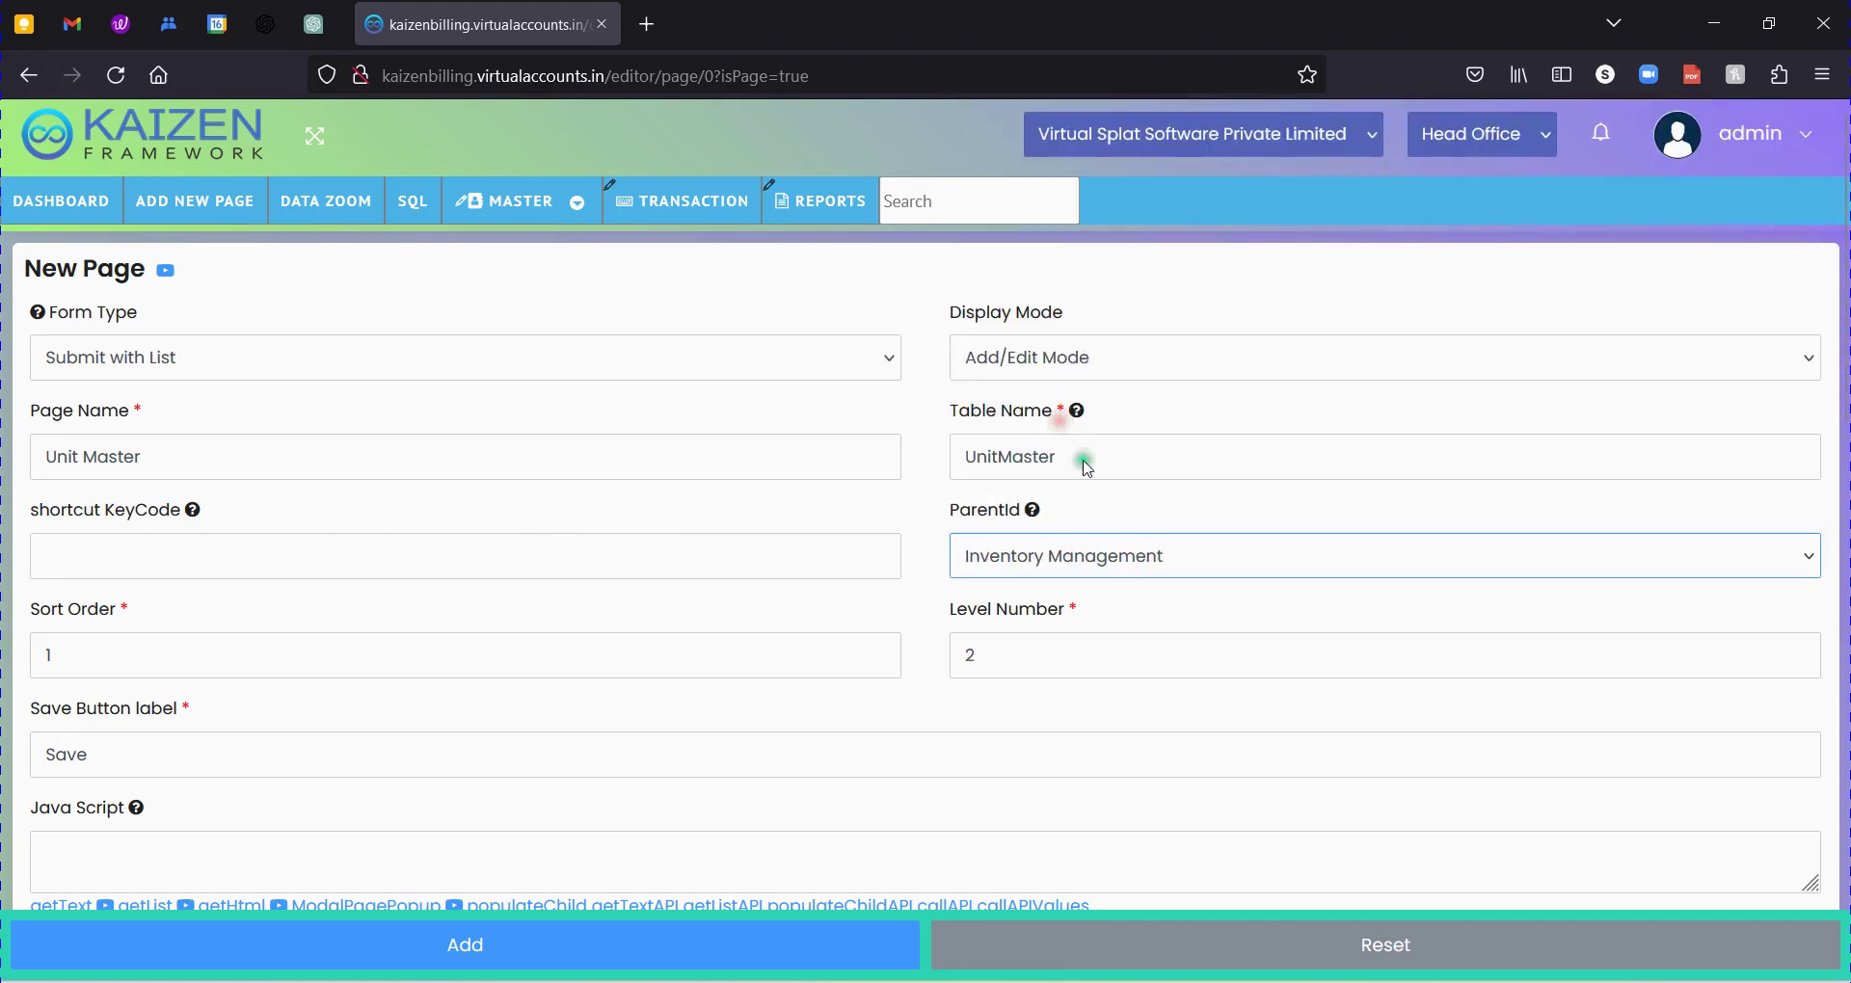
{"action": "left_click", "coordinate": [1003, 663]}
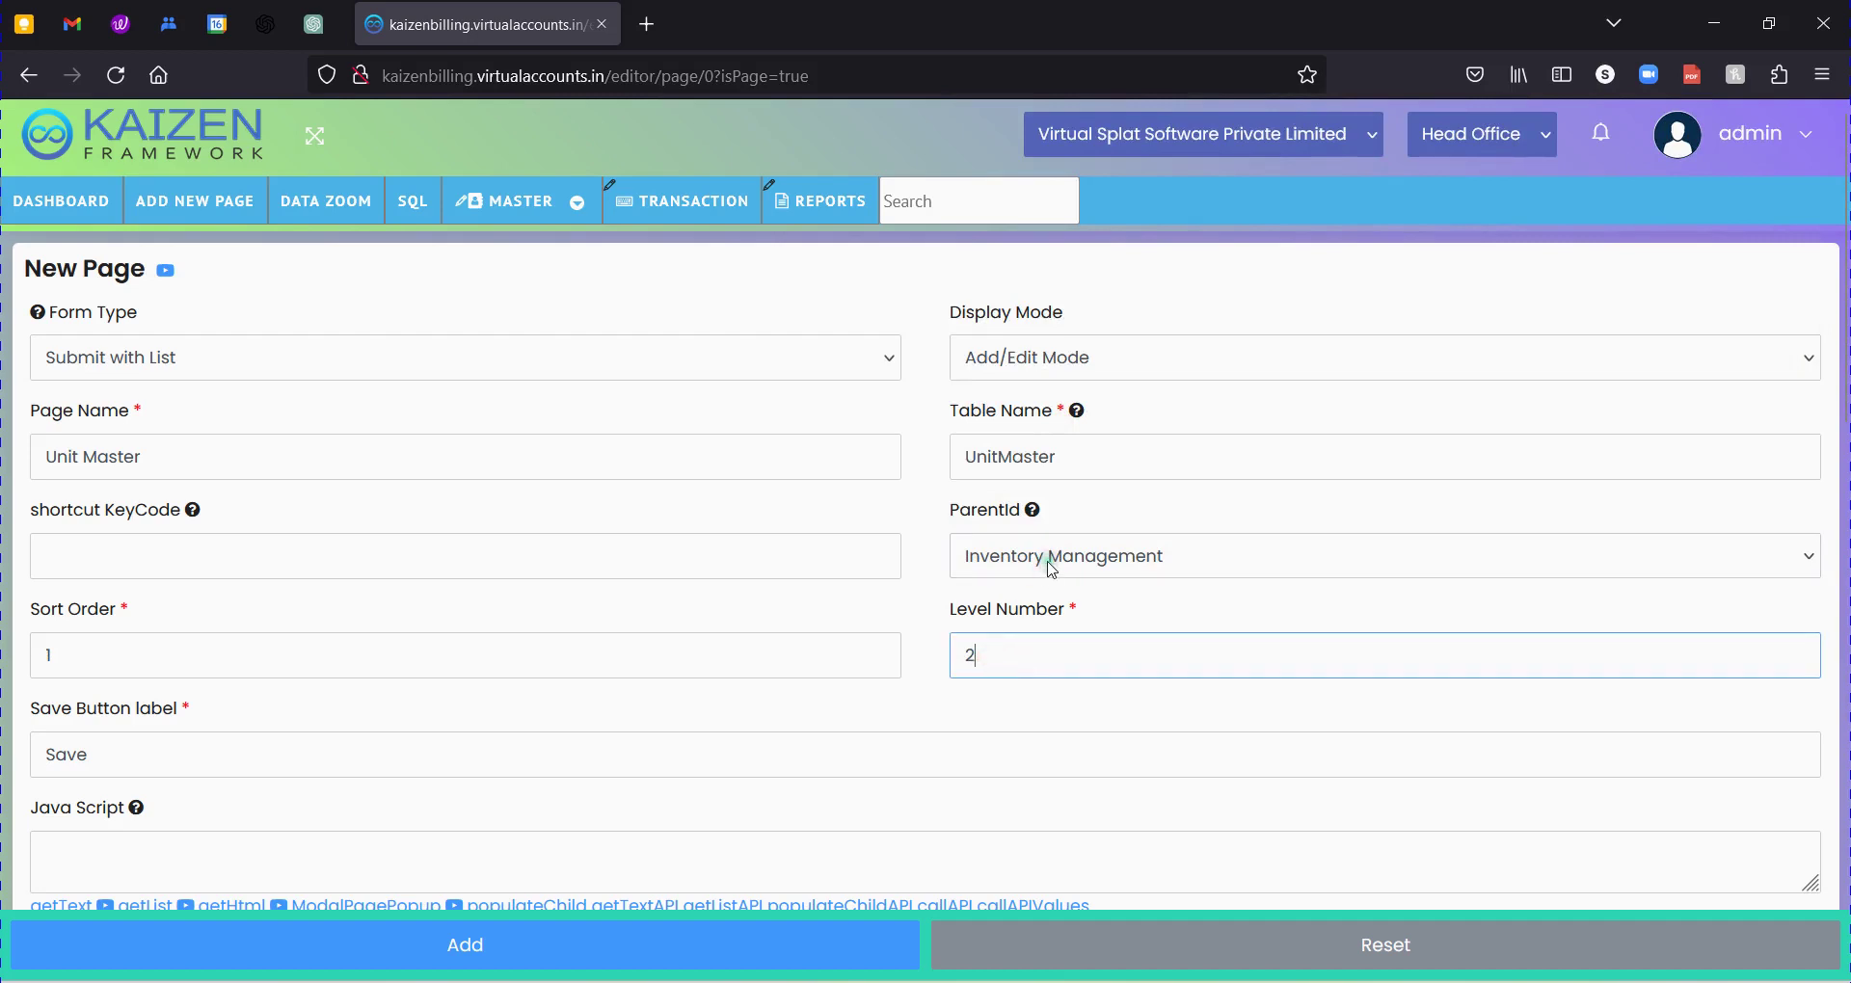
Confirm Level Number 2, Sort Order 1 and Save label, then add the page.
{"action": "left_click", "coordinate": [1017, 642]}
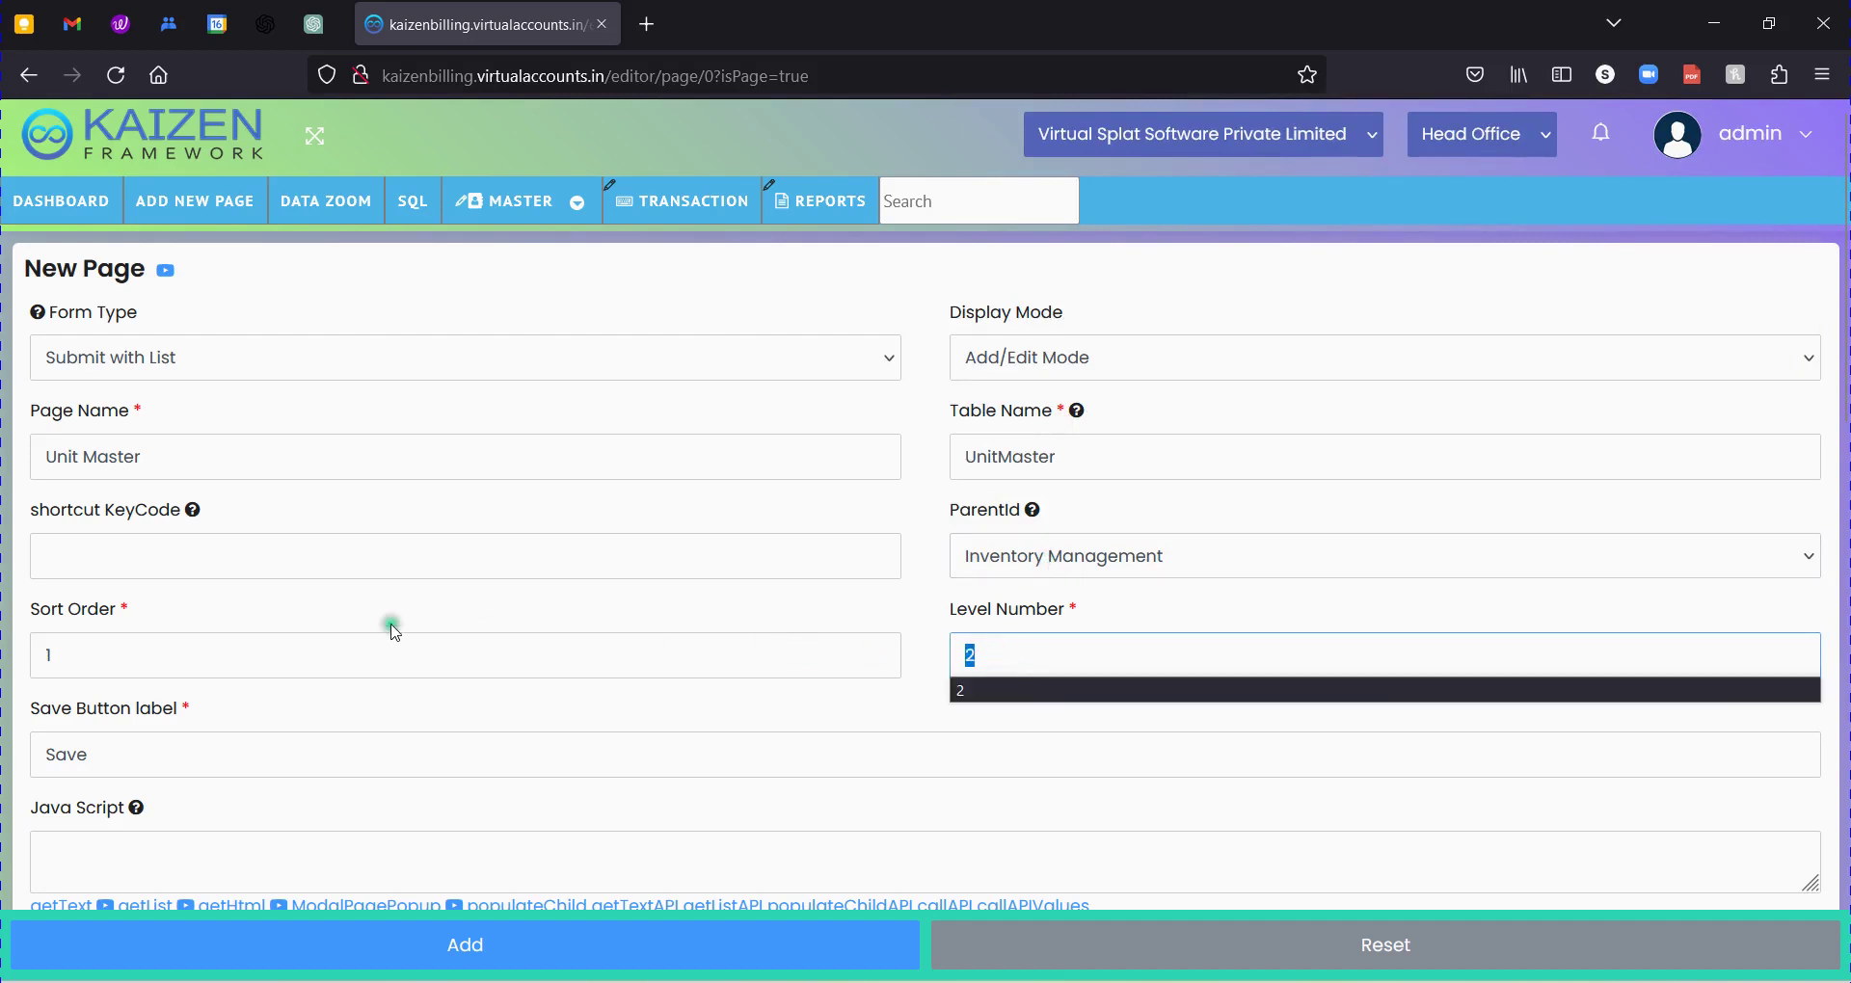
{"action": "left_click", "coordinate": [305, 648]}
{"action": "left_click_drag", "start_coordinate": [304, 648], "coordinate": [4, 629]}
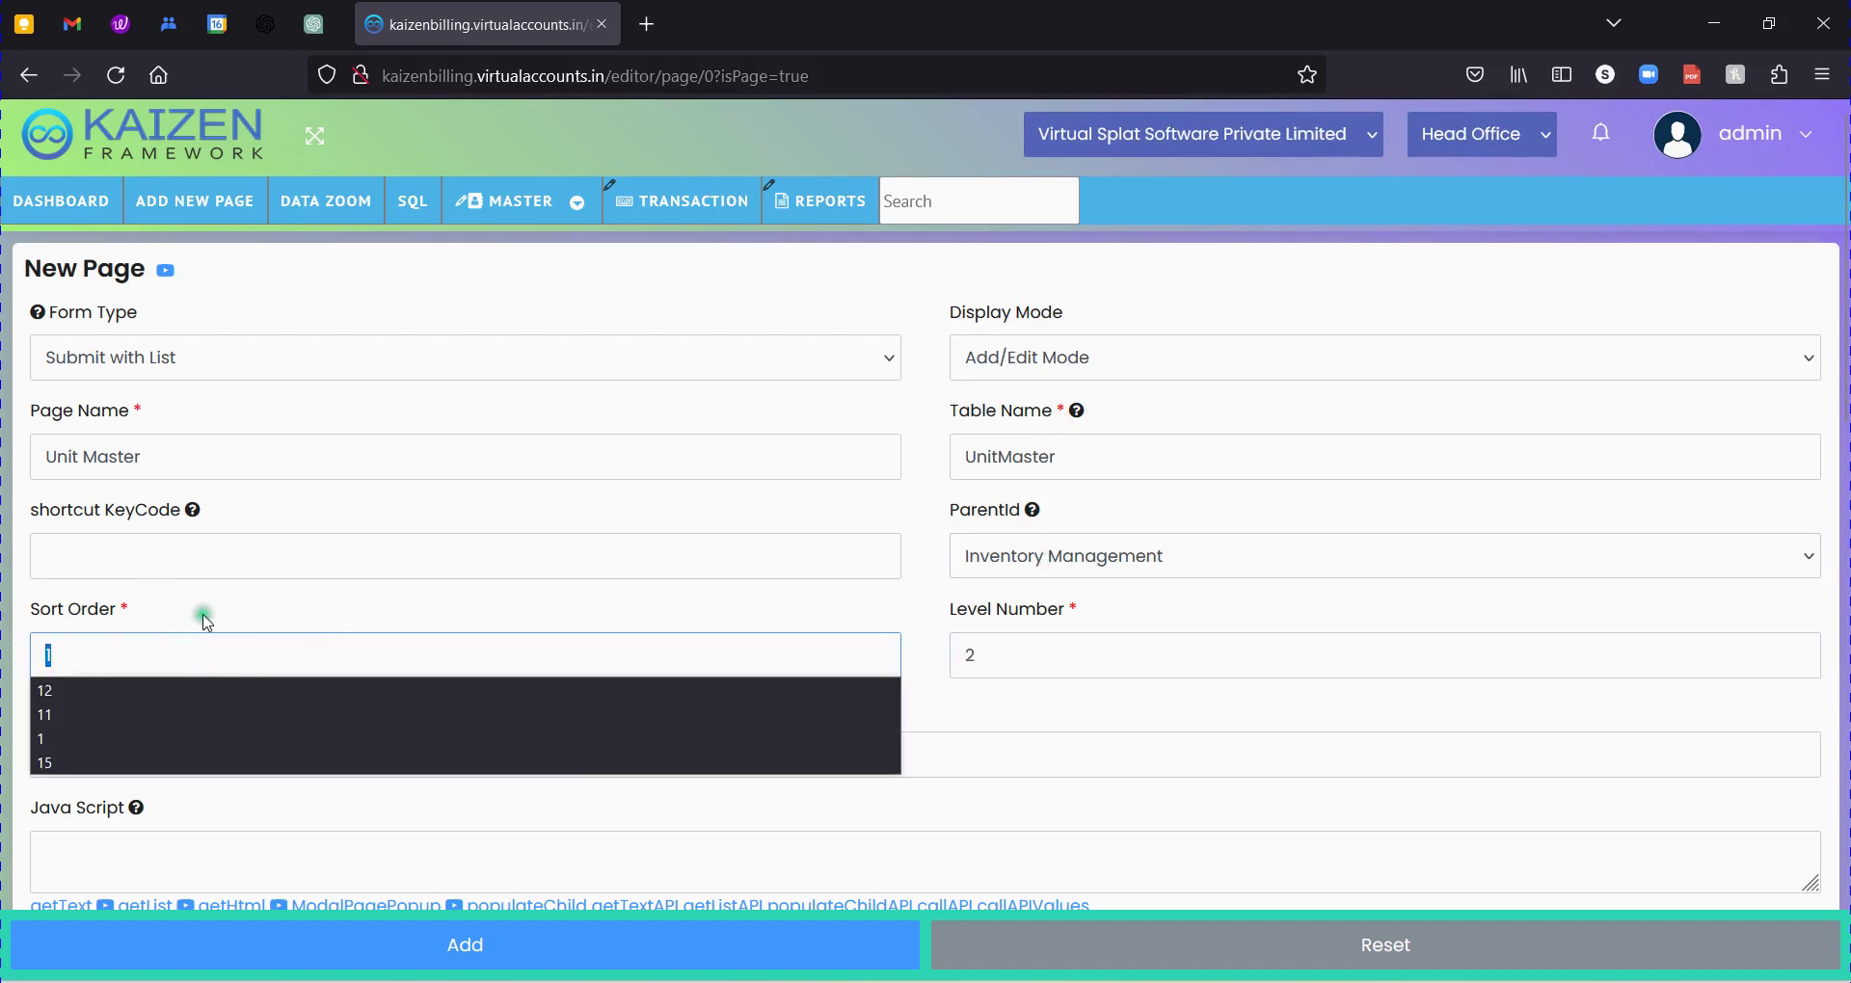
{"action": "left_click", "coordinate": [248, 586]}
{"action": "left_click", "coordinate": [338, 603]}
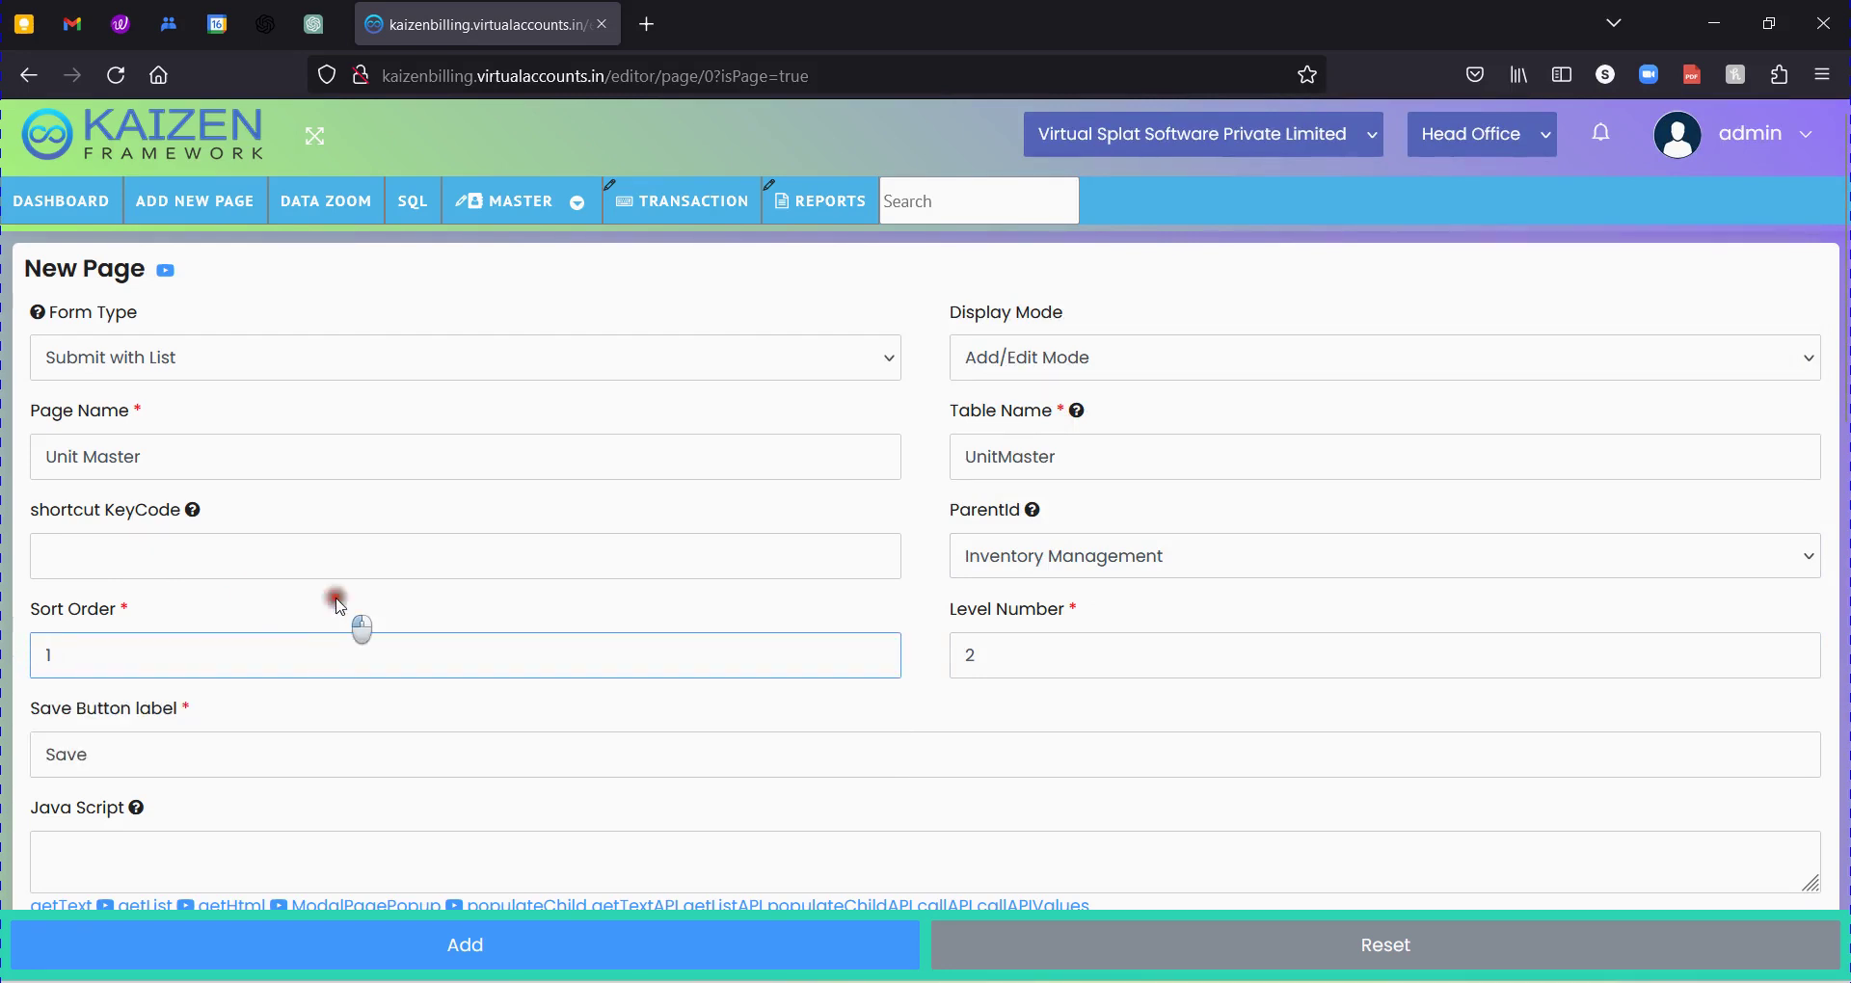
{"action": "double_click", "coordinate": [65, 754]}
{"action": "left_click", "coordinate": [262, 706]}
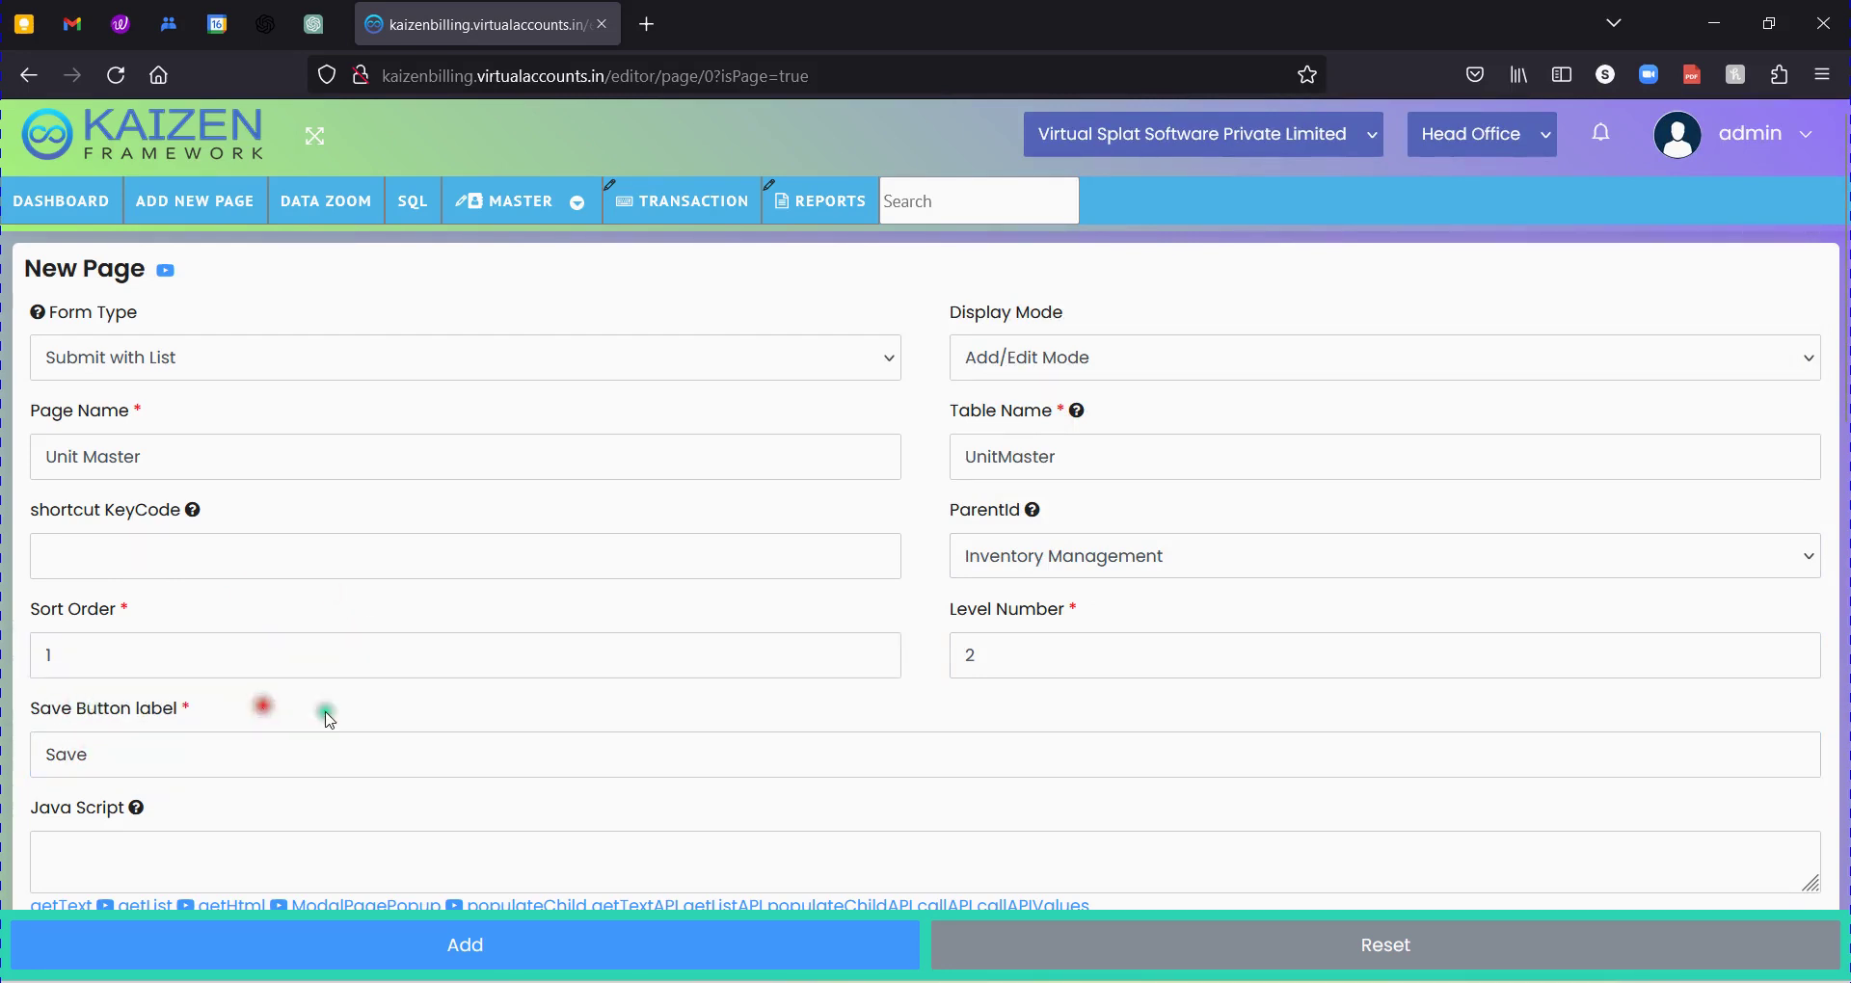
{"action": "scroll", "coordinate": [834, 662], "scroll_direction": "down", "scroll_amount": 2}
{"action": "scroll", "coordinate": [834, 662], "scroll_direction": "down", "scroll_amount": 15}
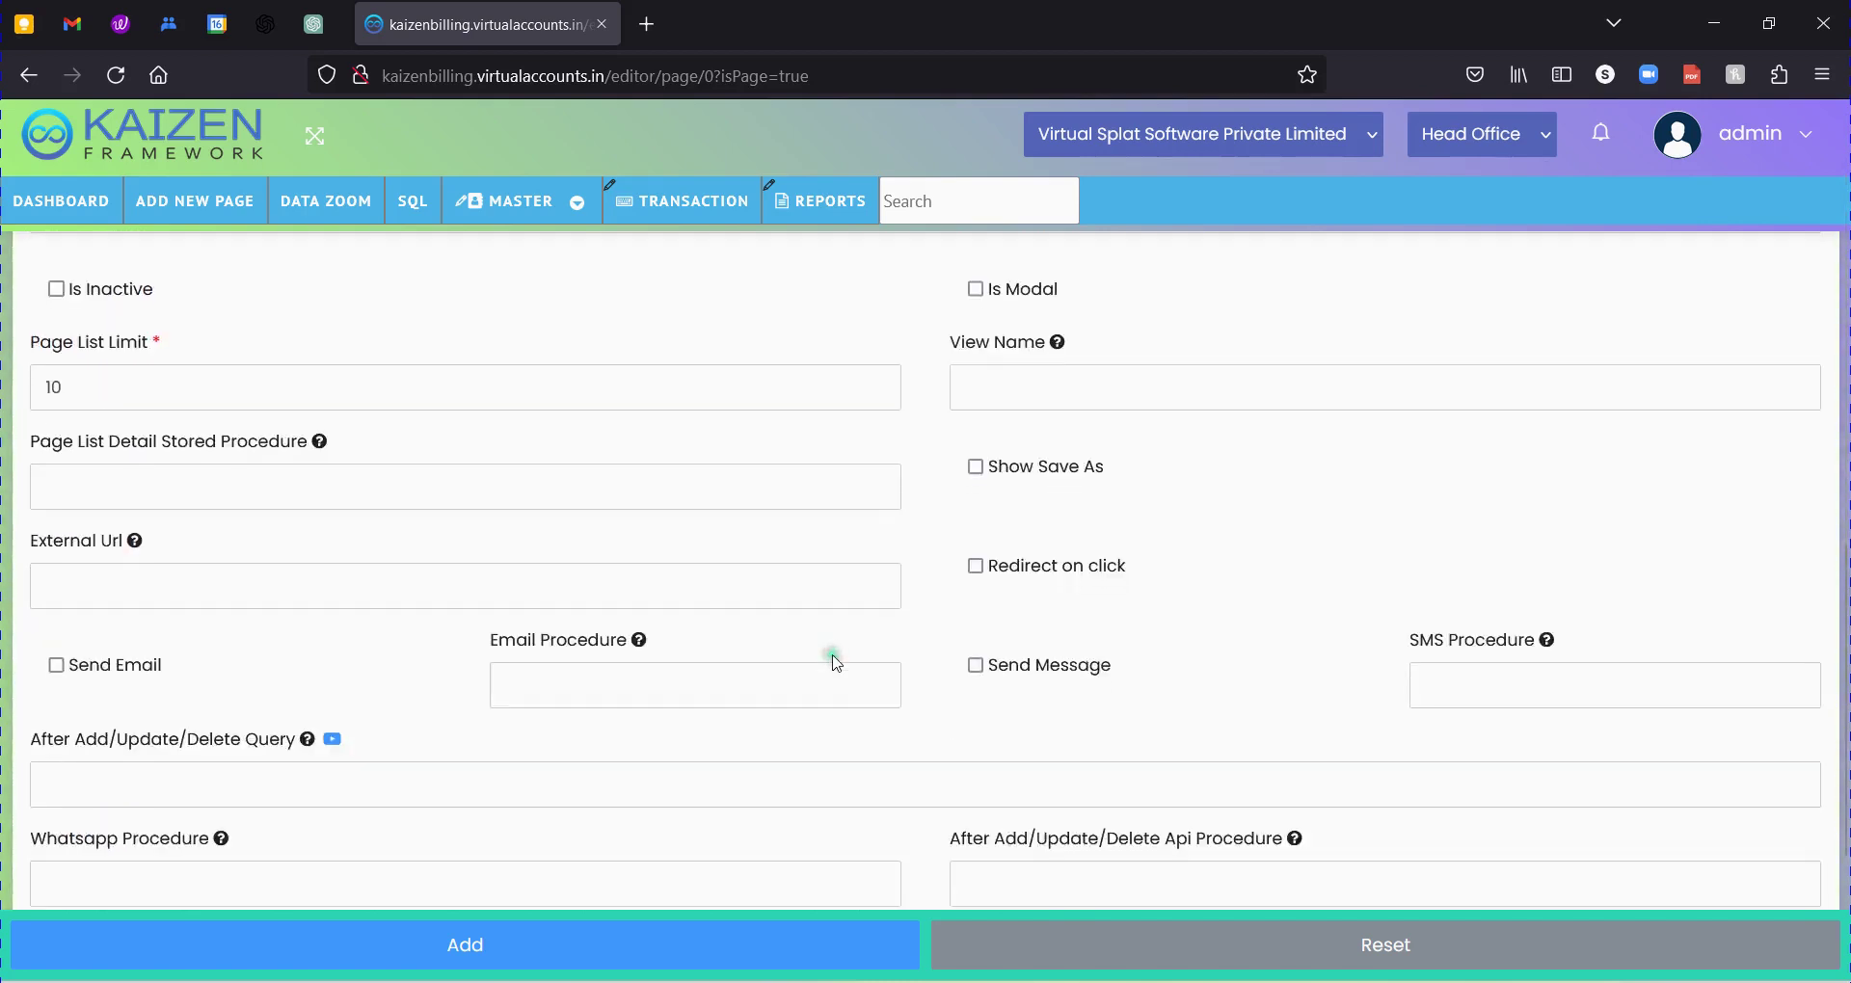
{"action": "left_click", "coordinate": [640, 942]}
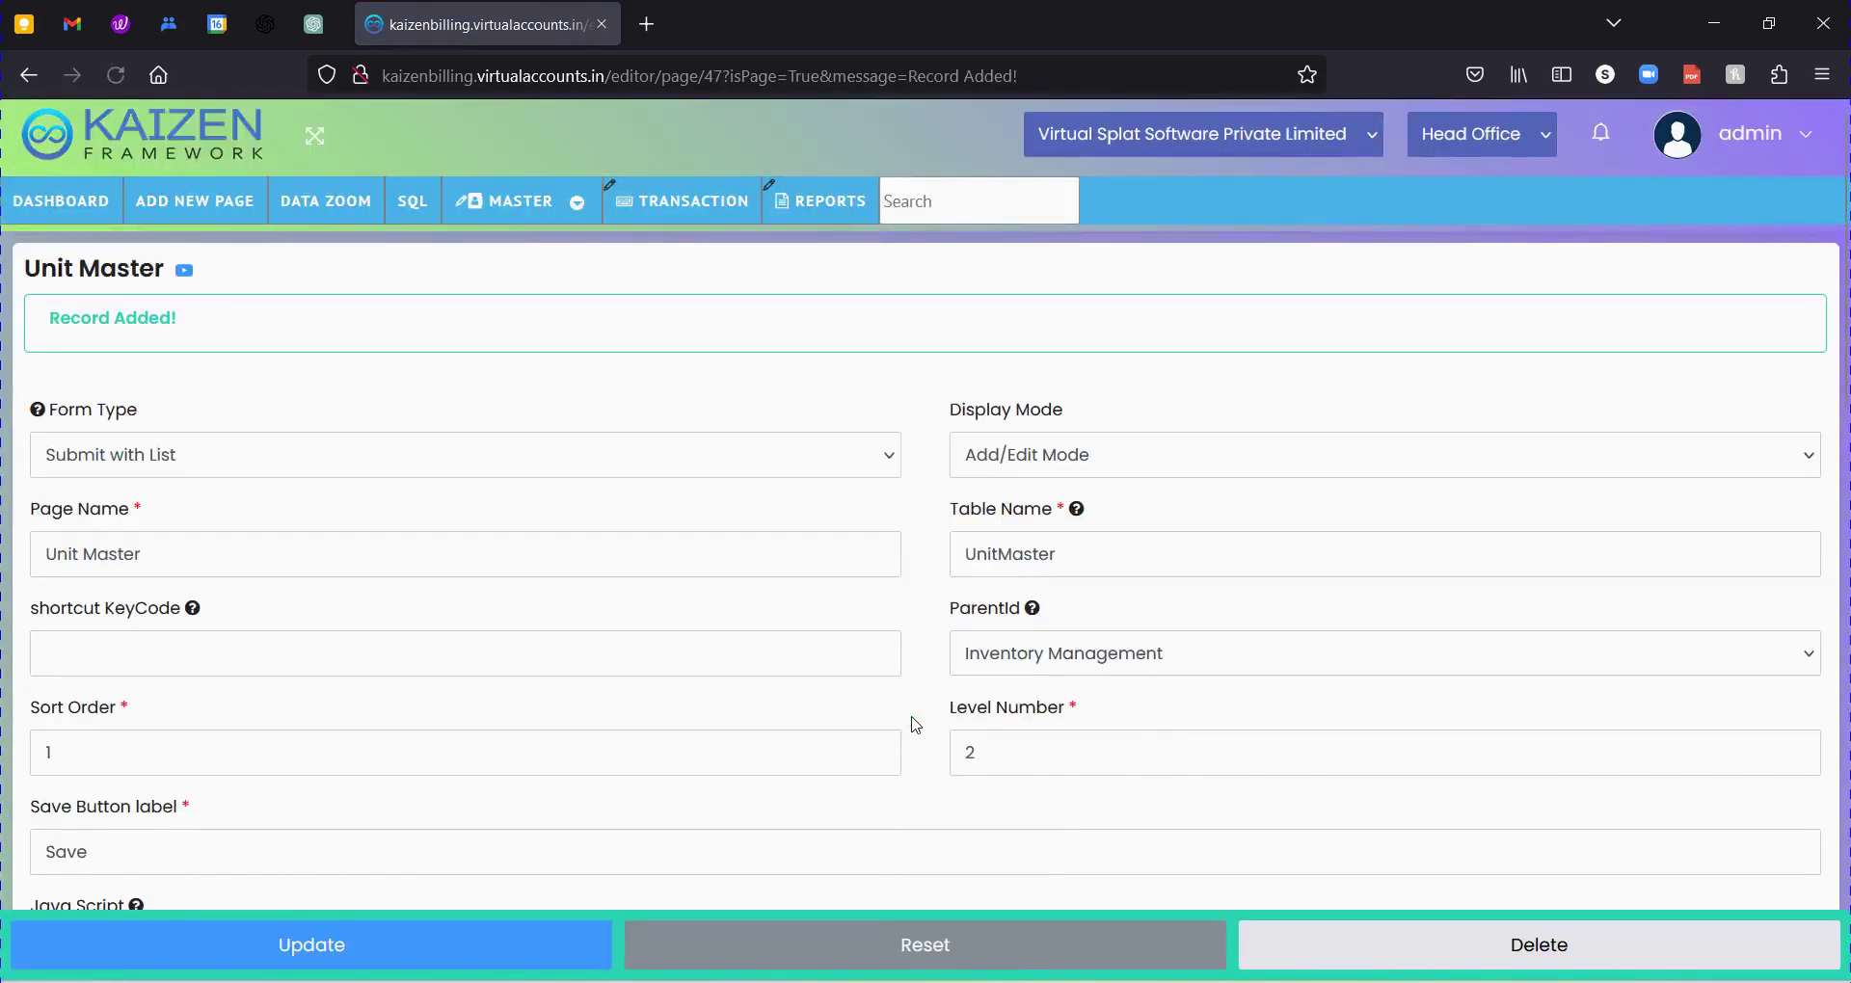
Open Unit Master from MASTER > Inventory Management and start adding a field to its section.
{"action": "mouse_move", "coordinate": [465, 200]}
{"action": "mouse_move", "coordinate": [539, 463]}
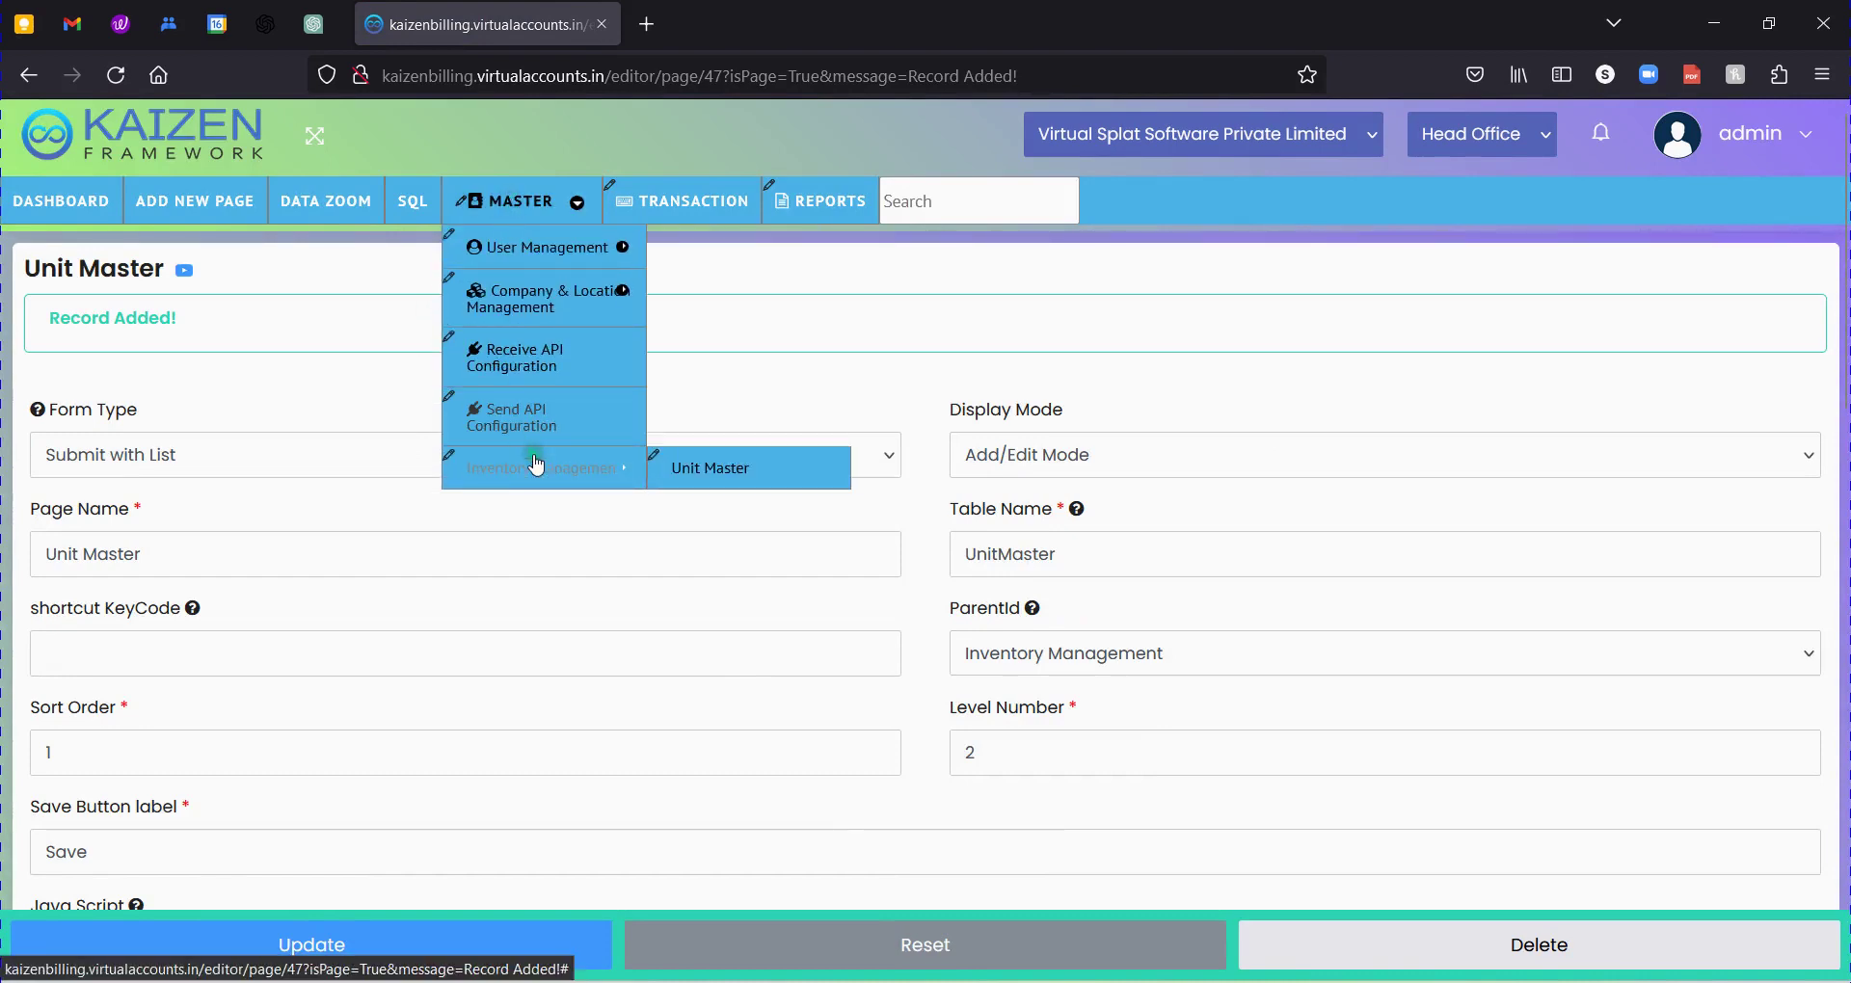
{"action": "left_click", "coordinate": [775, 480]}
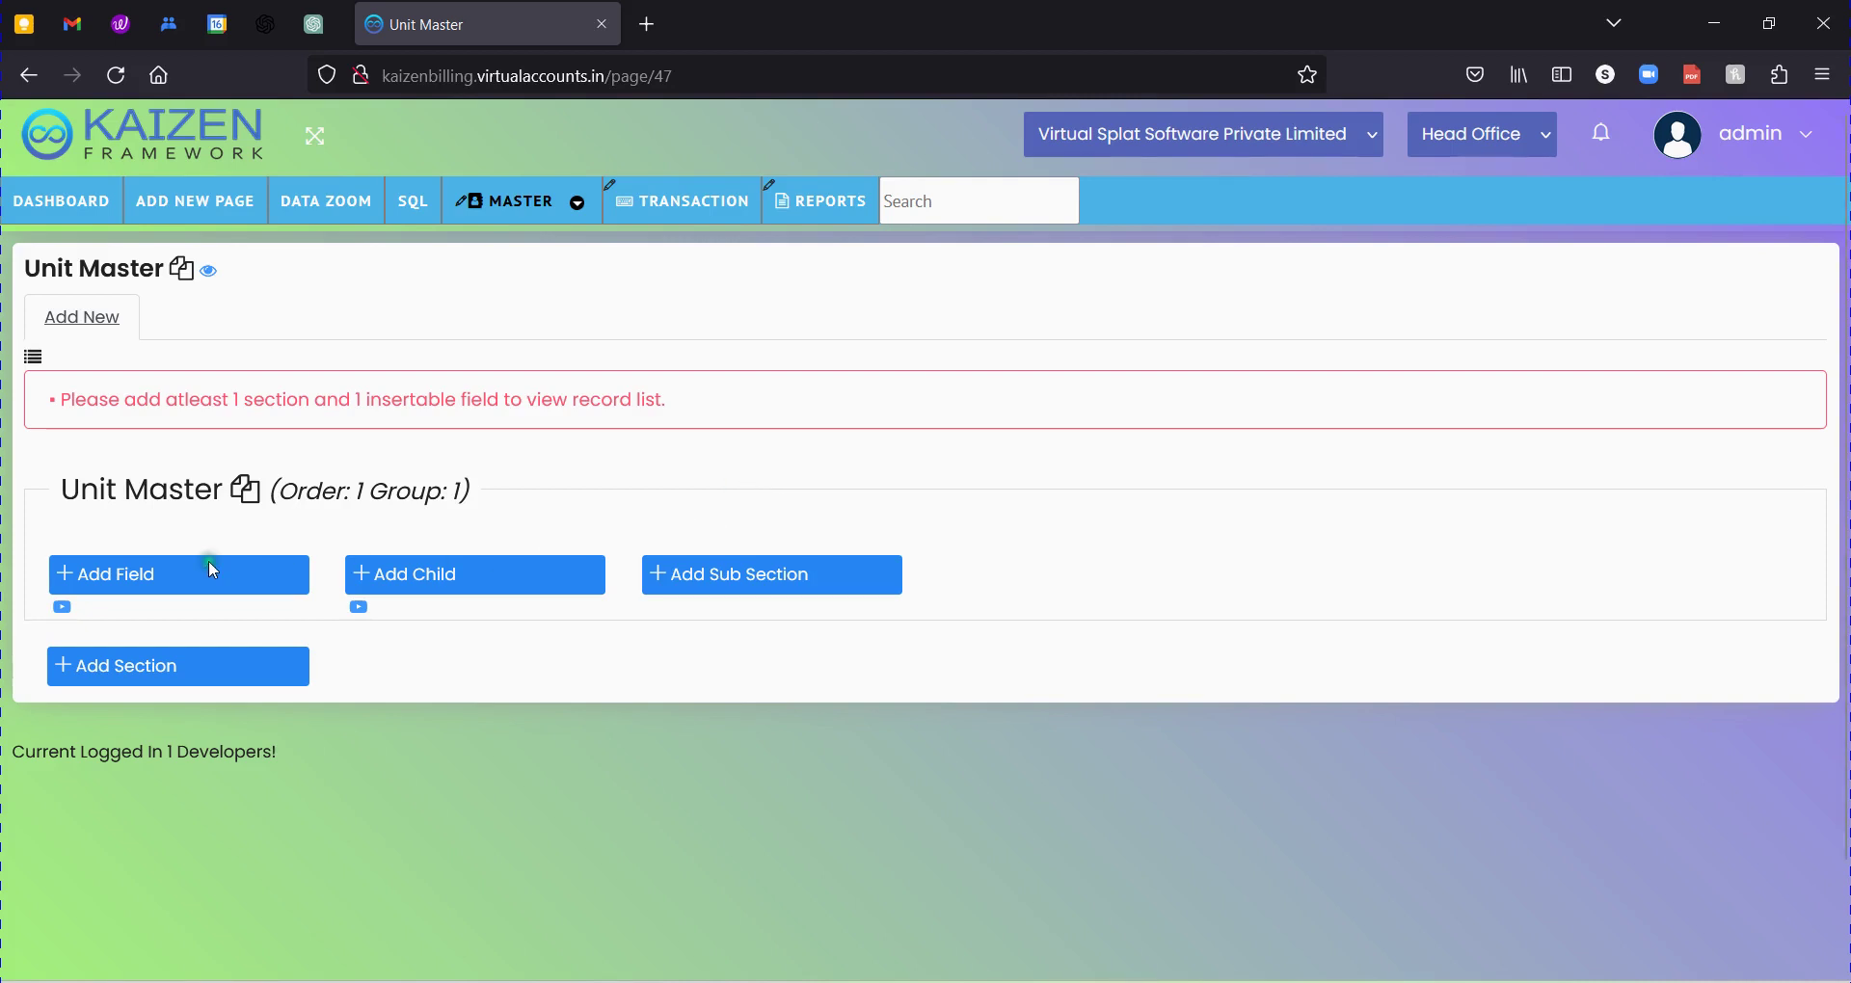
{"action": "left_click", "coordinate": [115, 576]}
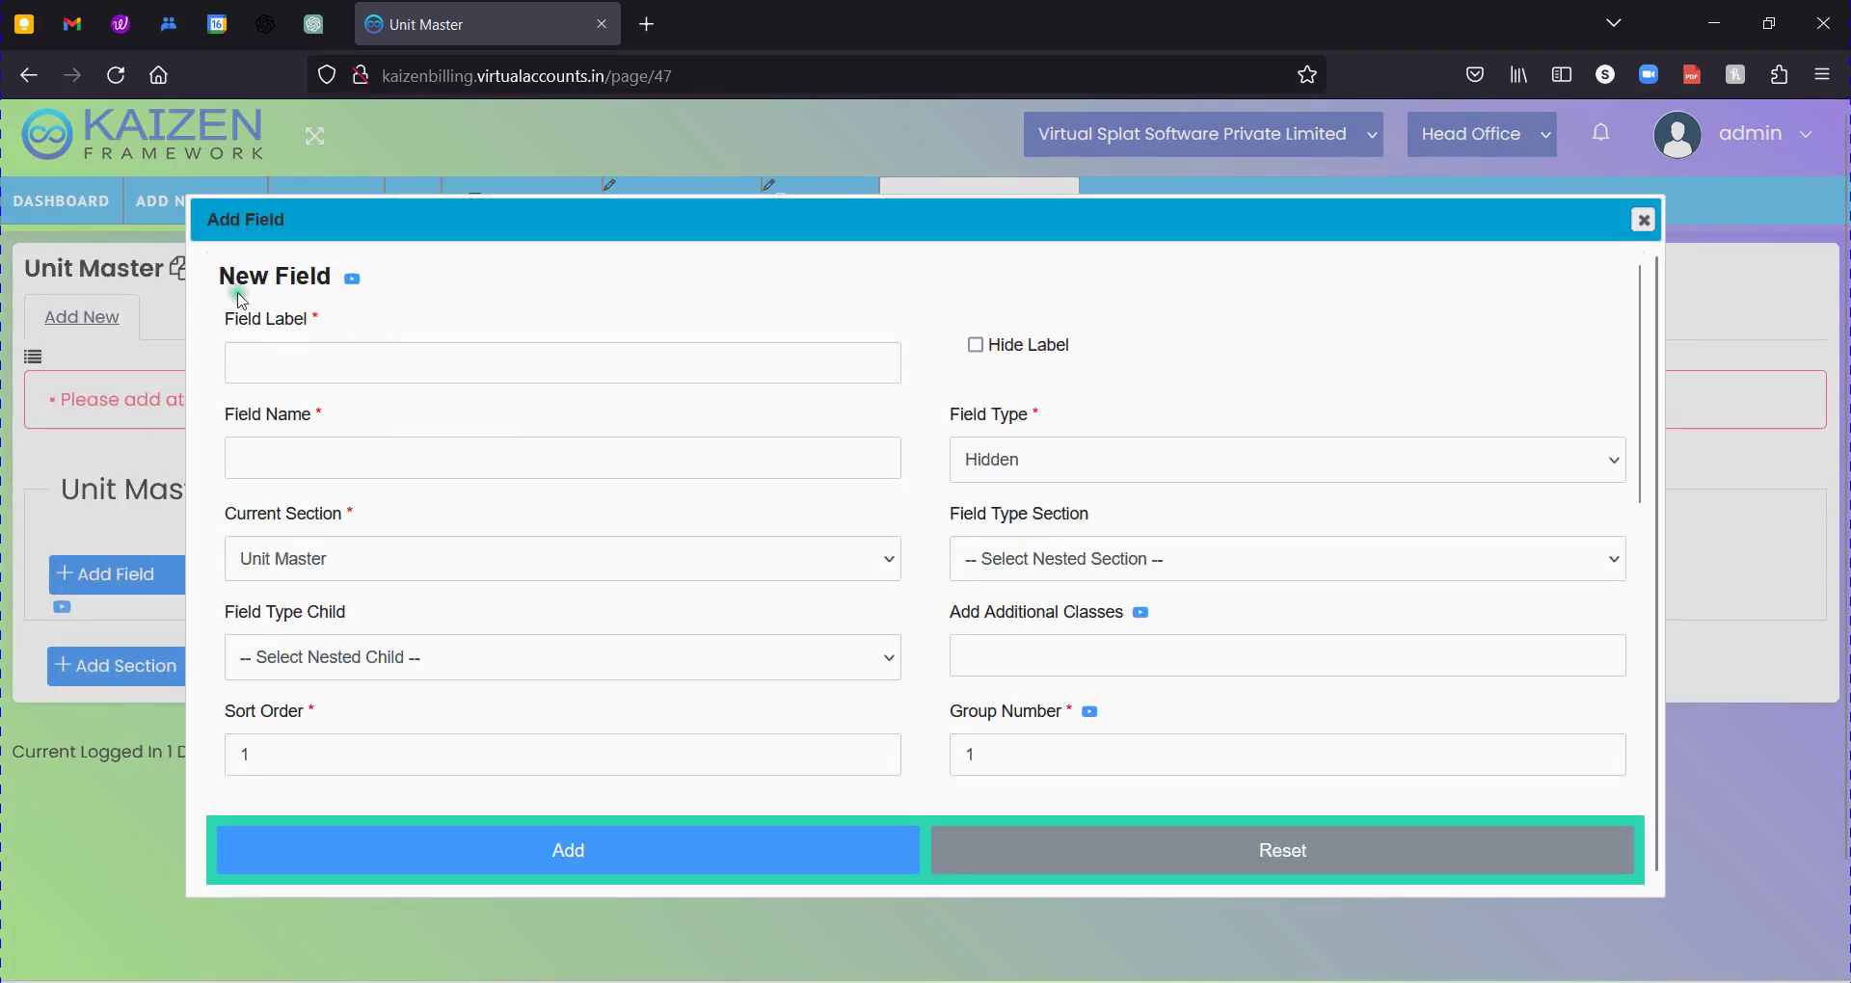
Set the new field's label to Unit Name from the label suggestions.
{"action": "left_click", "coordinate": [248, 325]}
{"action": "left_click_drag", "start_coordinate": [248, 328], "coordinate": [307, 320]}
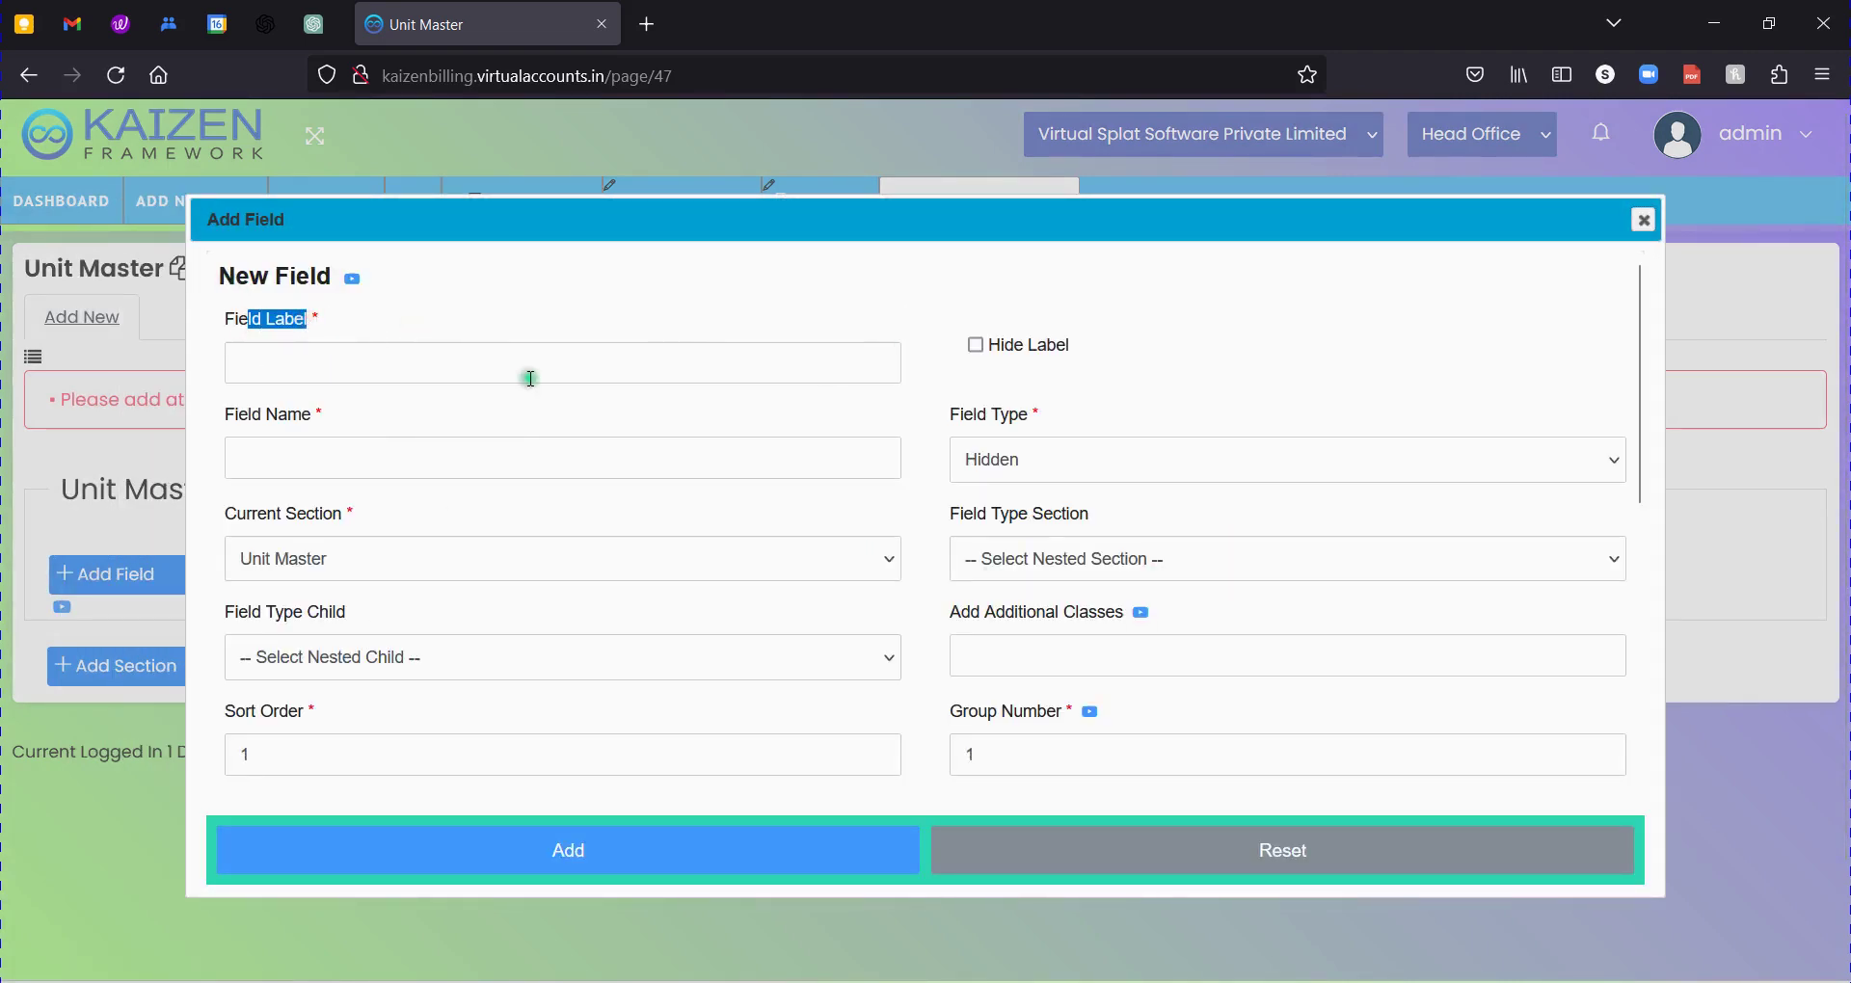
{"action": "left_click_drag", "start_coordinate": [248, 415], "coordinate": [294, 416]}
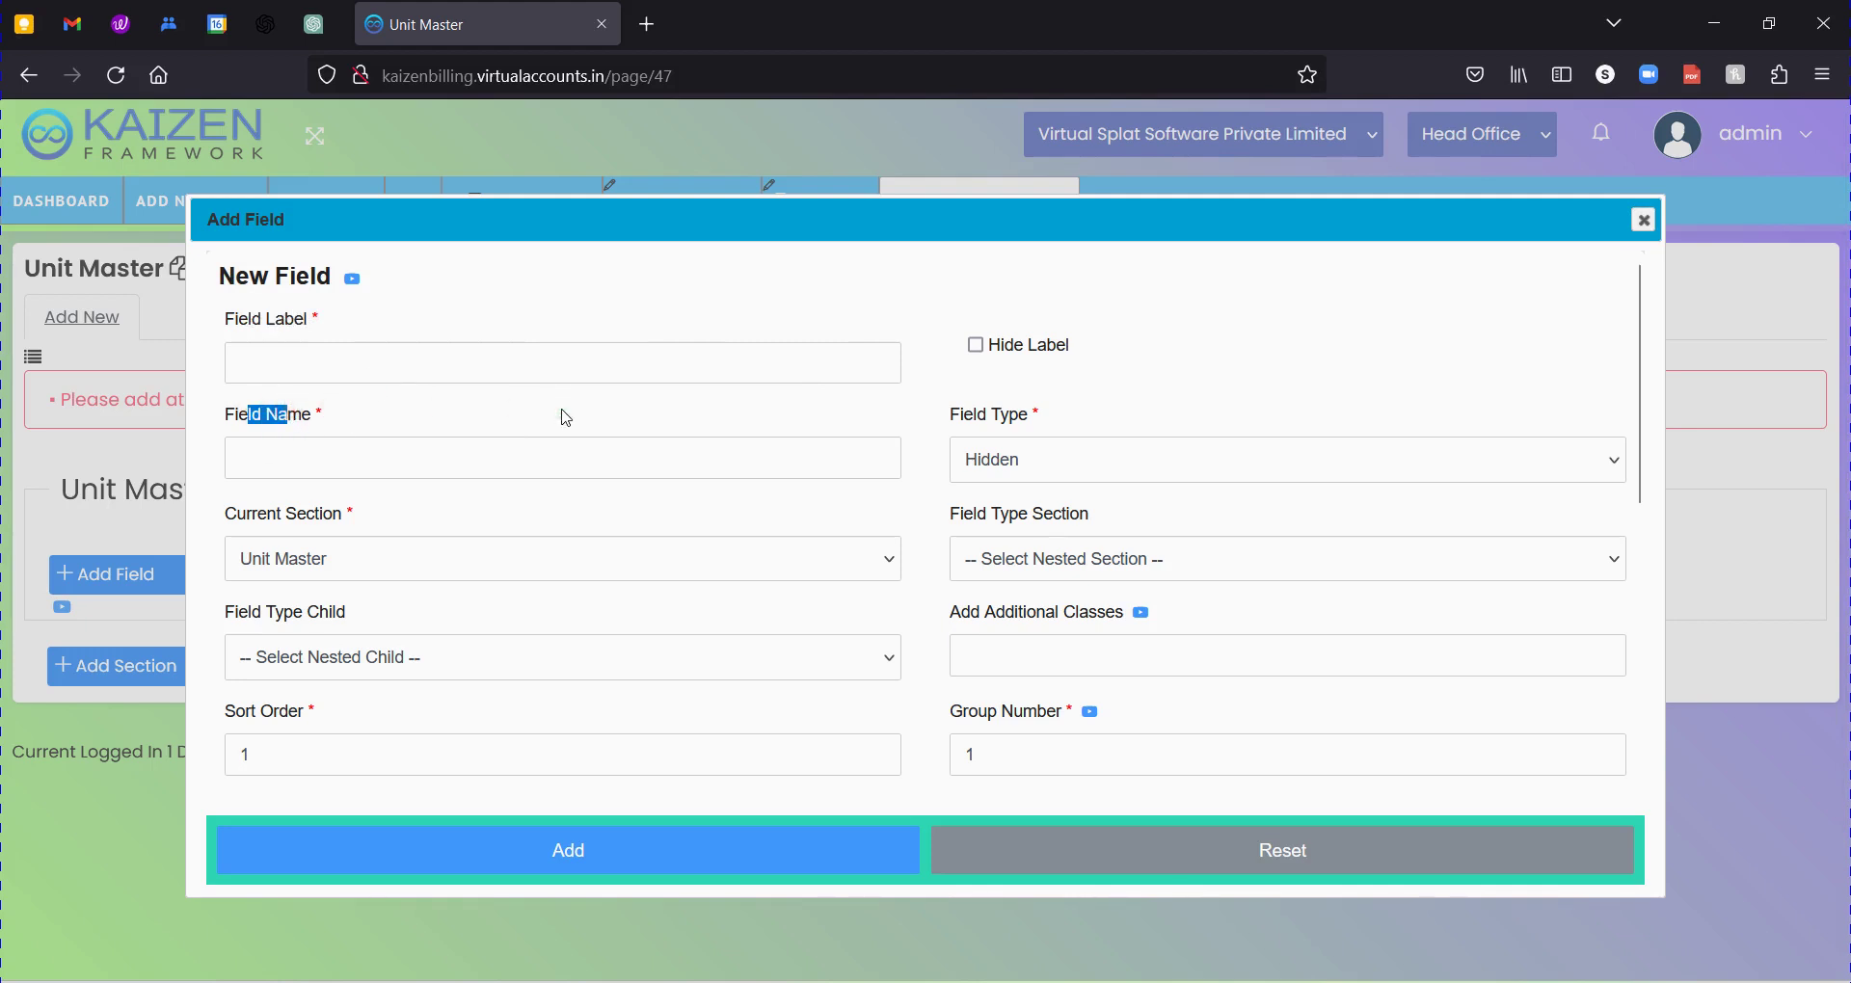
{"action": "left_click", "coordinate": [540, 318]}
{"action": "left_click", "coordinate": [391, 369]}
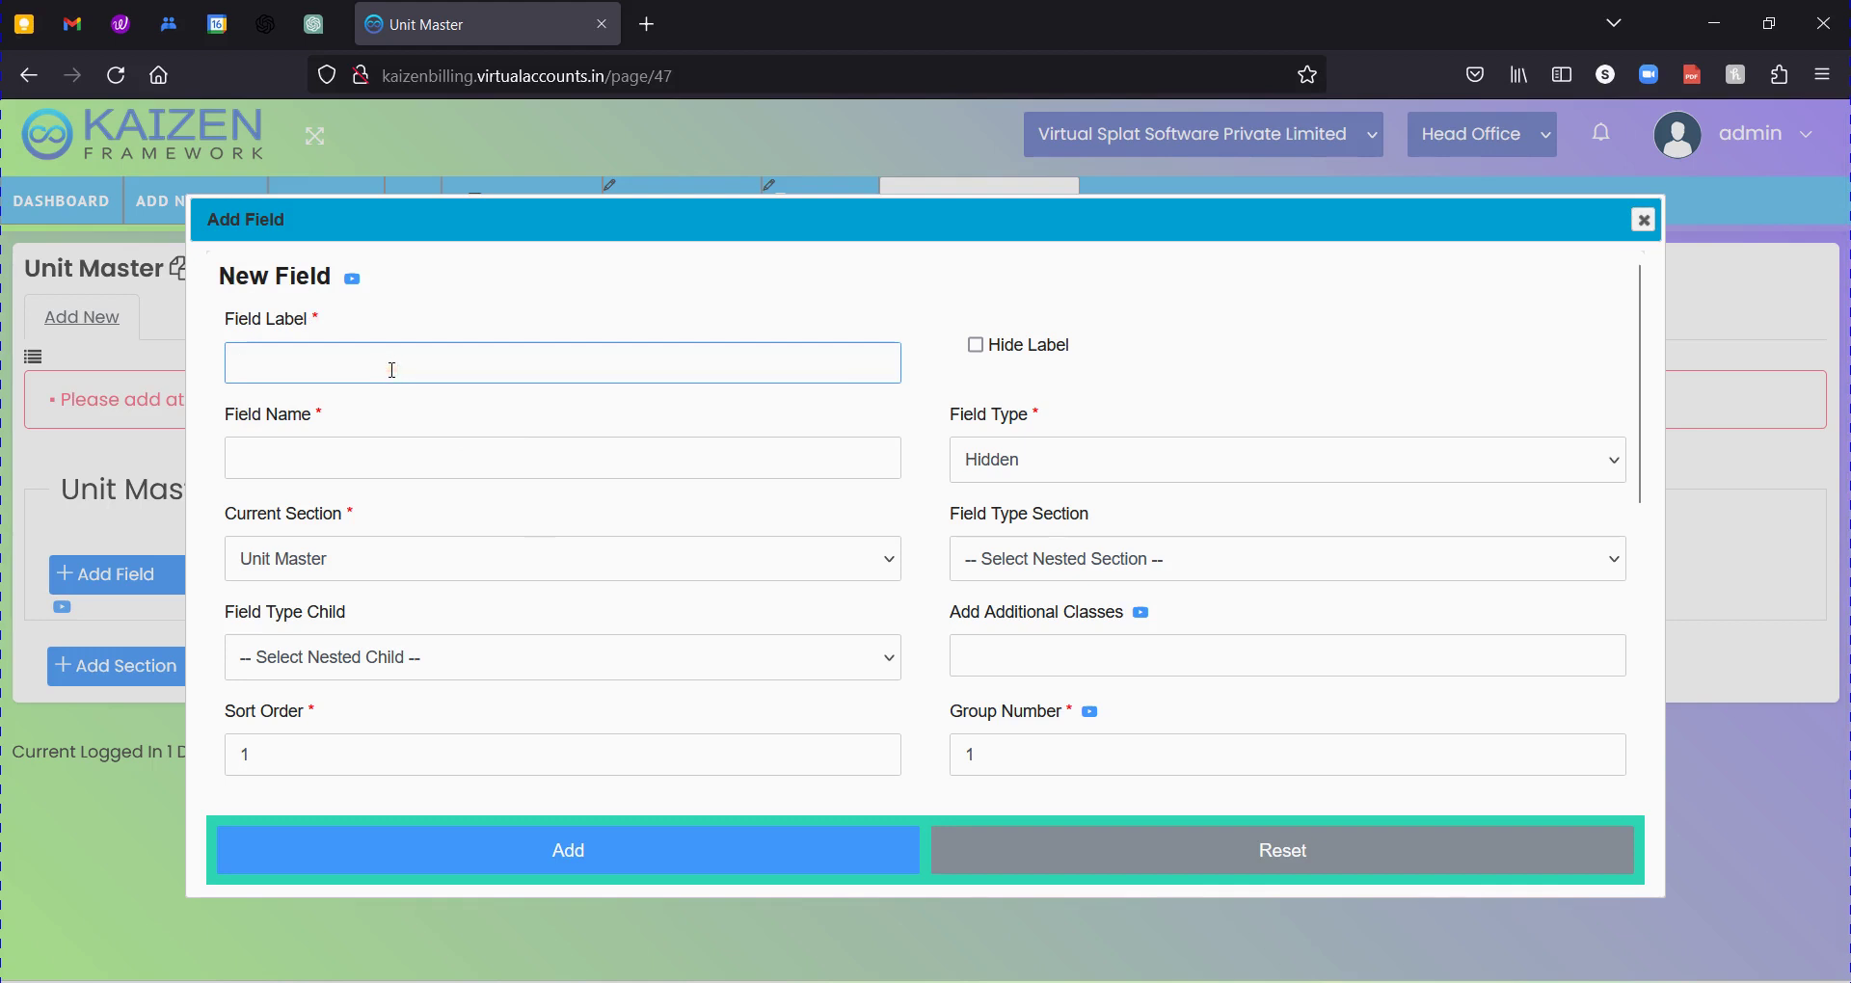
{"action": "type", "text": "Unit"}
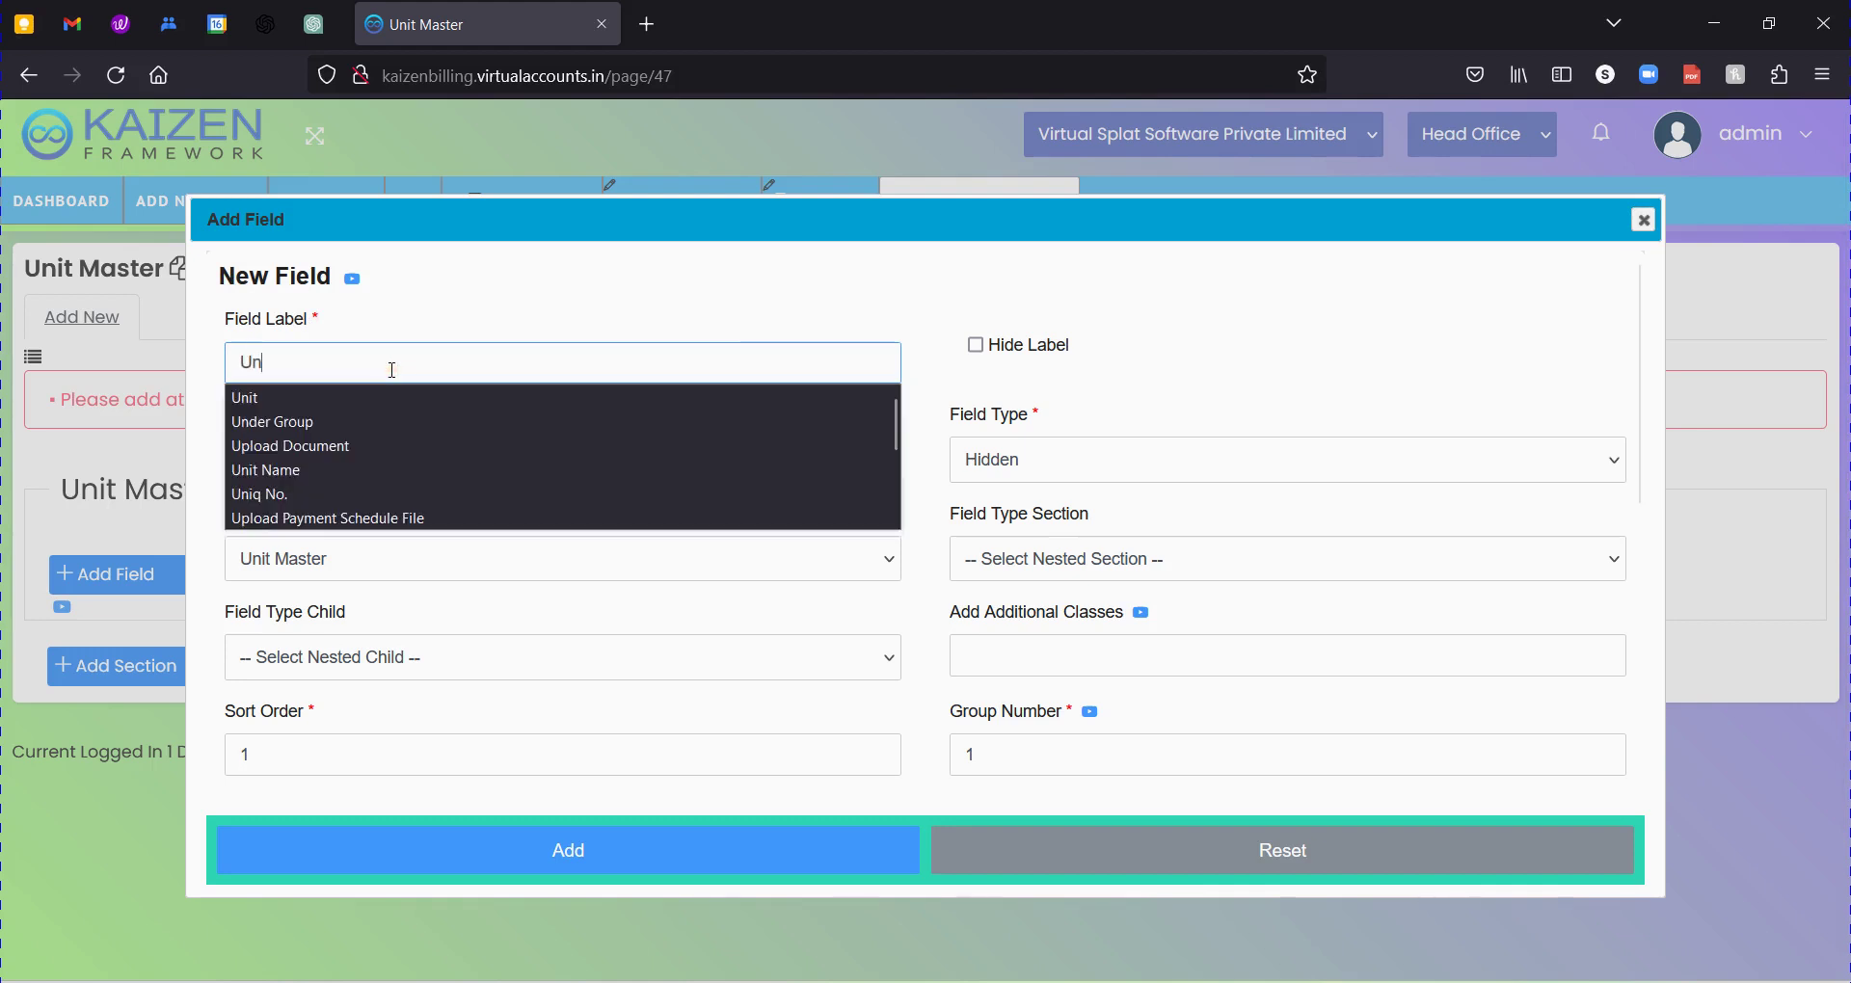
{"action": "key", "text": "Down"}
{"action": "key", "text": "Down"}
{"action": "key", "text": "Return"}
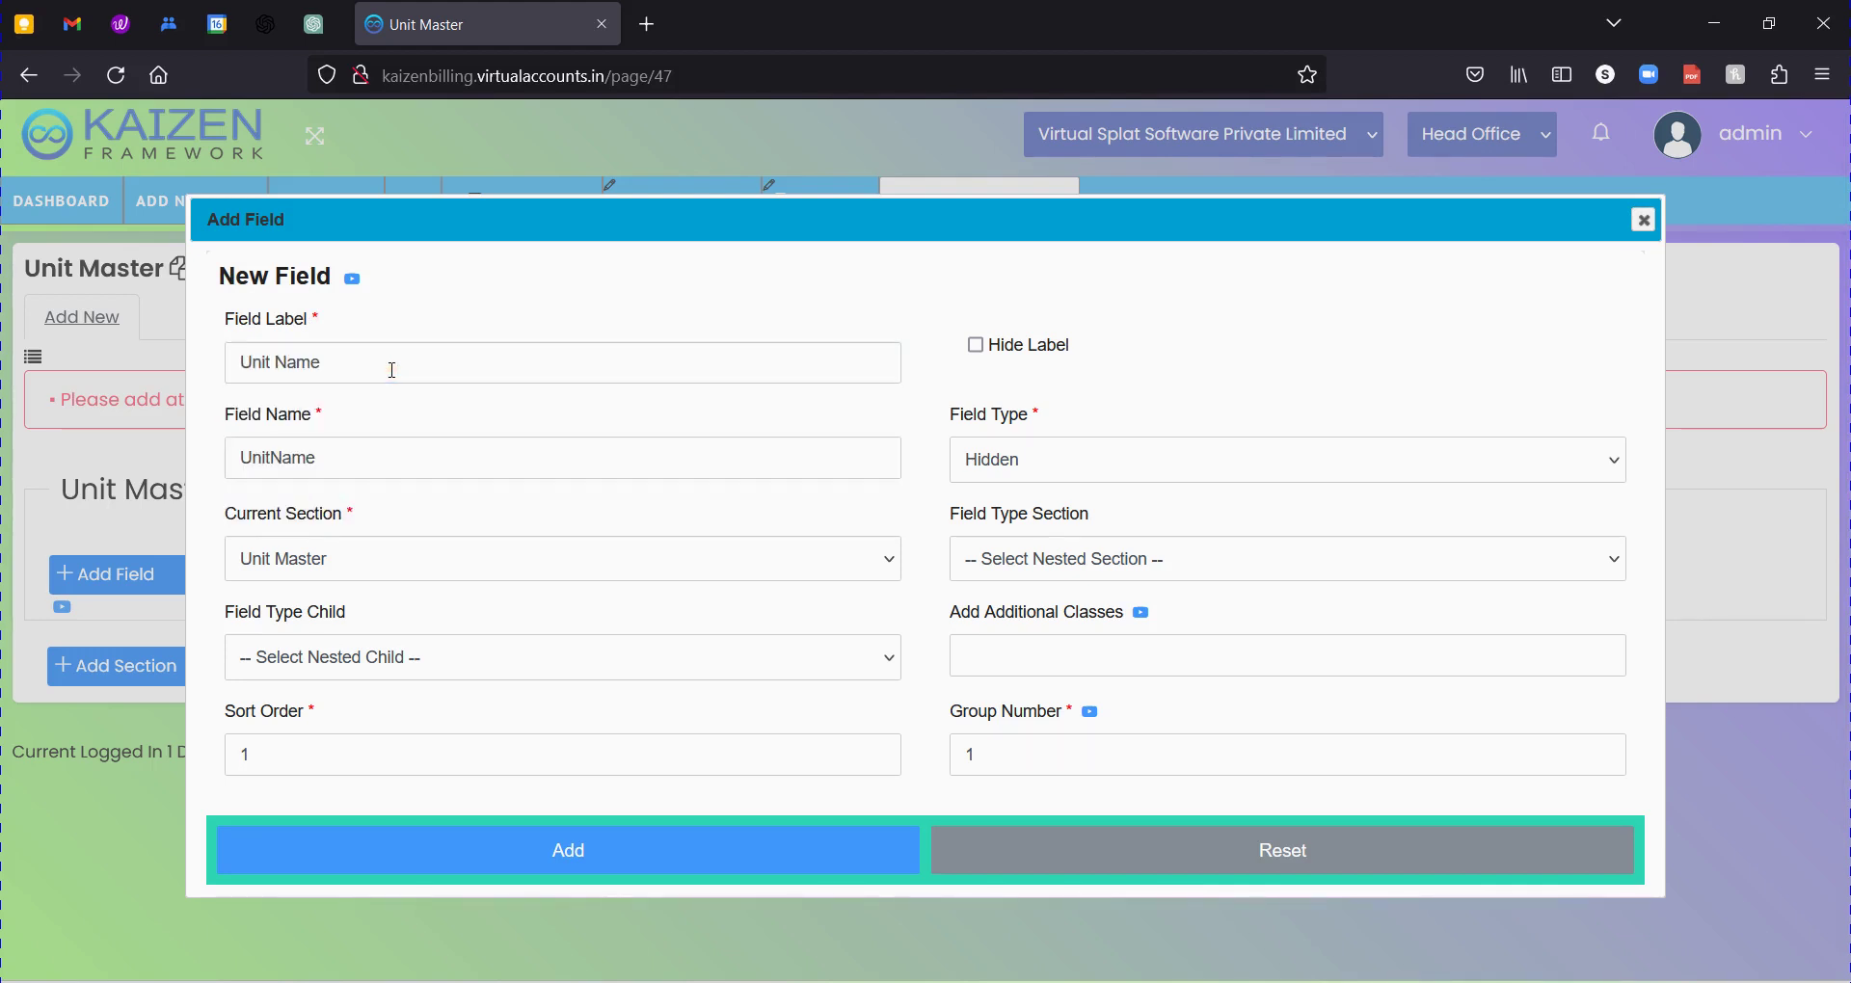
Retype the field name so it reads UnitName.
{"action": "left_click", "coordinate": [386, 366]}
{"action": "double_click", "coordinate": [352, 457]}
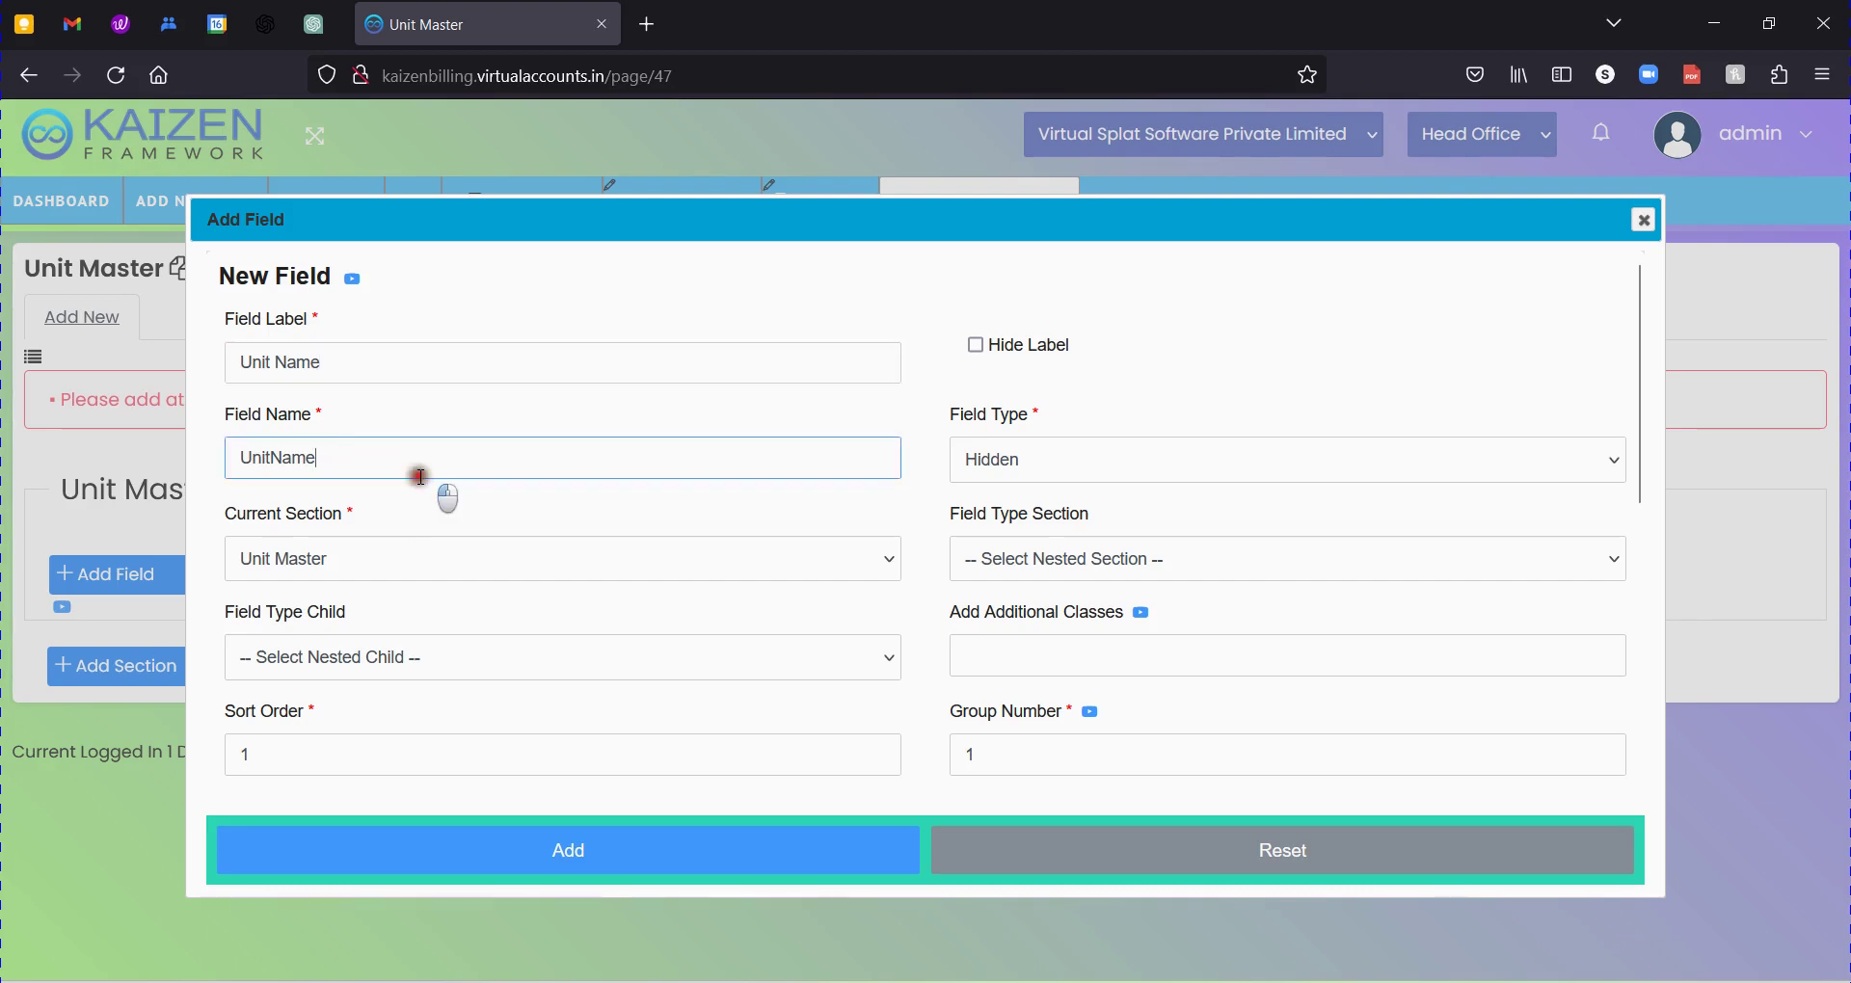
{"action": "left_click", "coordinate": [407, 421]}
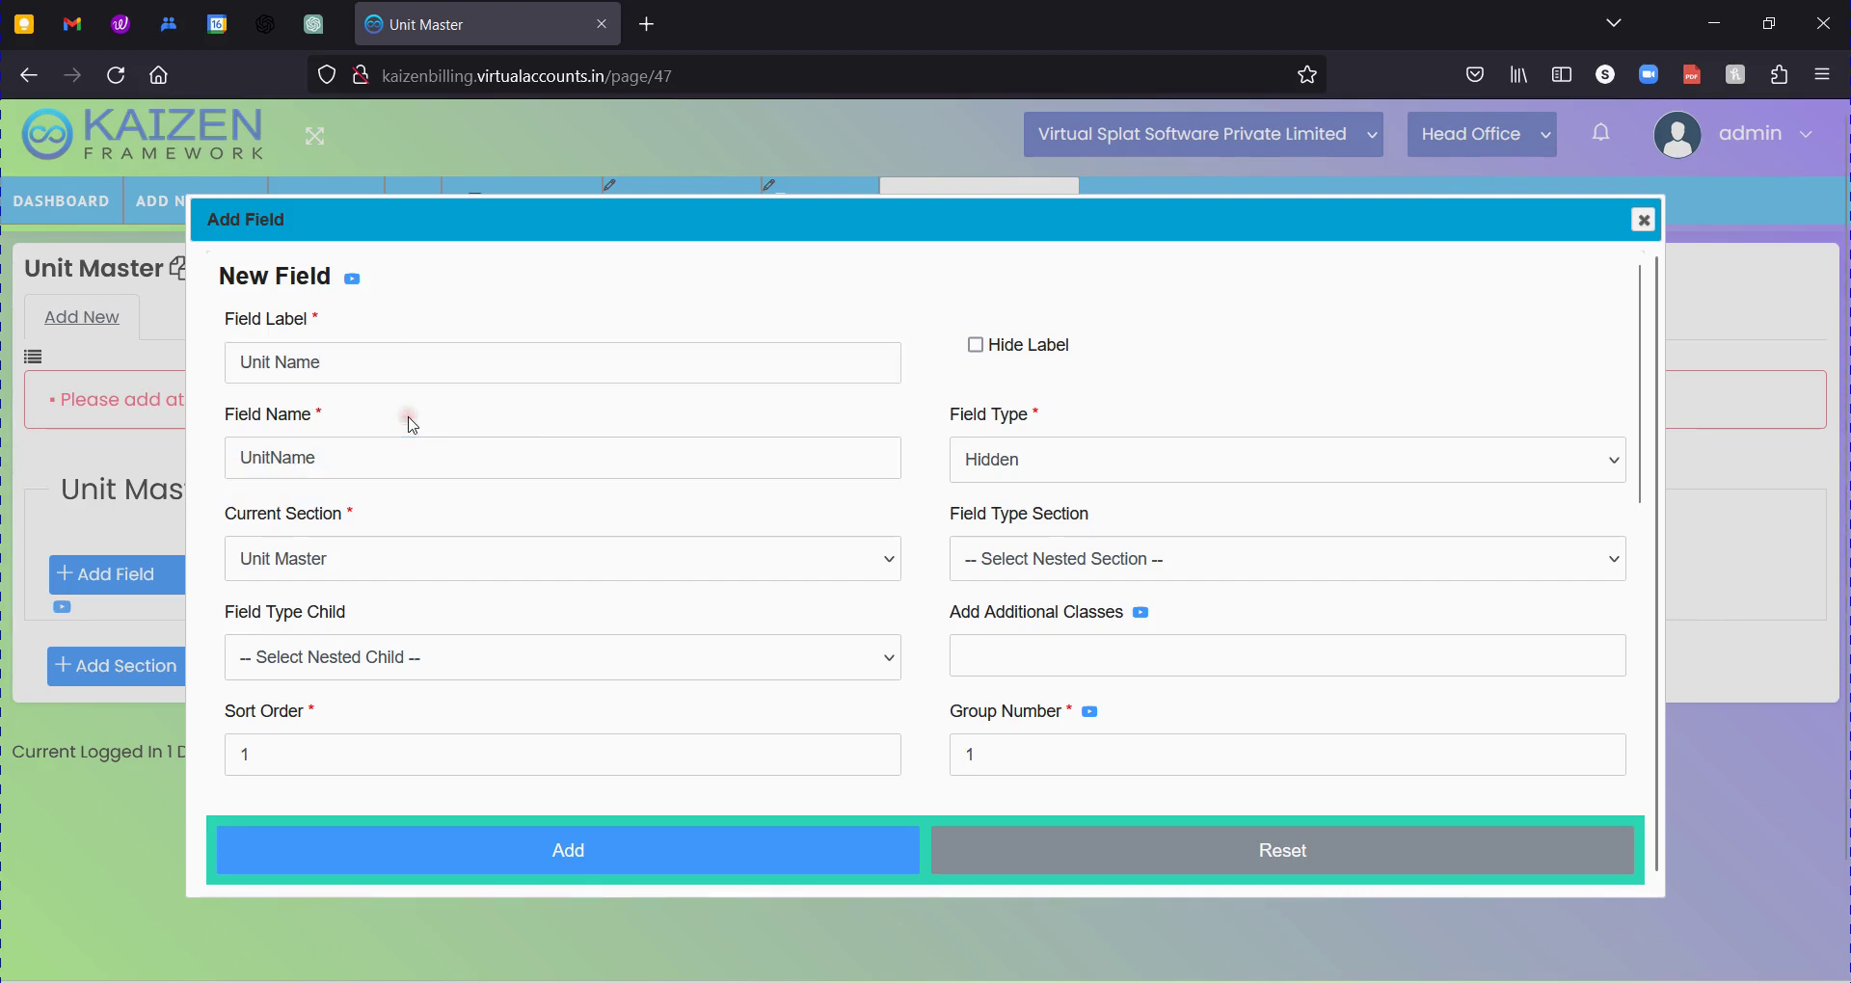
{"action": "left_click", "coordinate": [365, 461]}
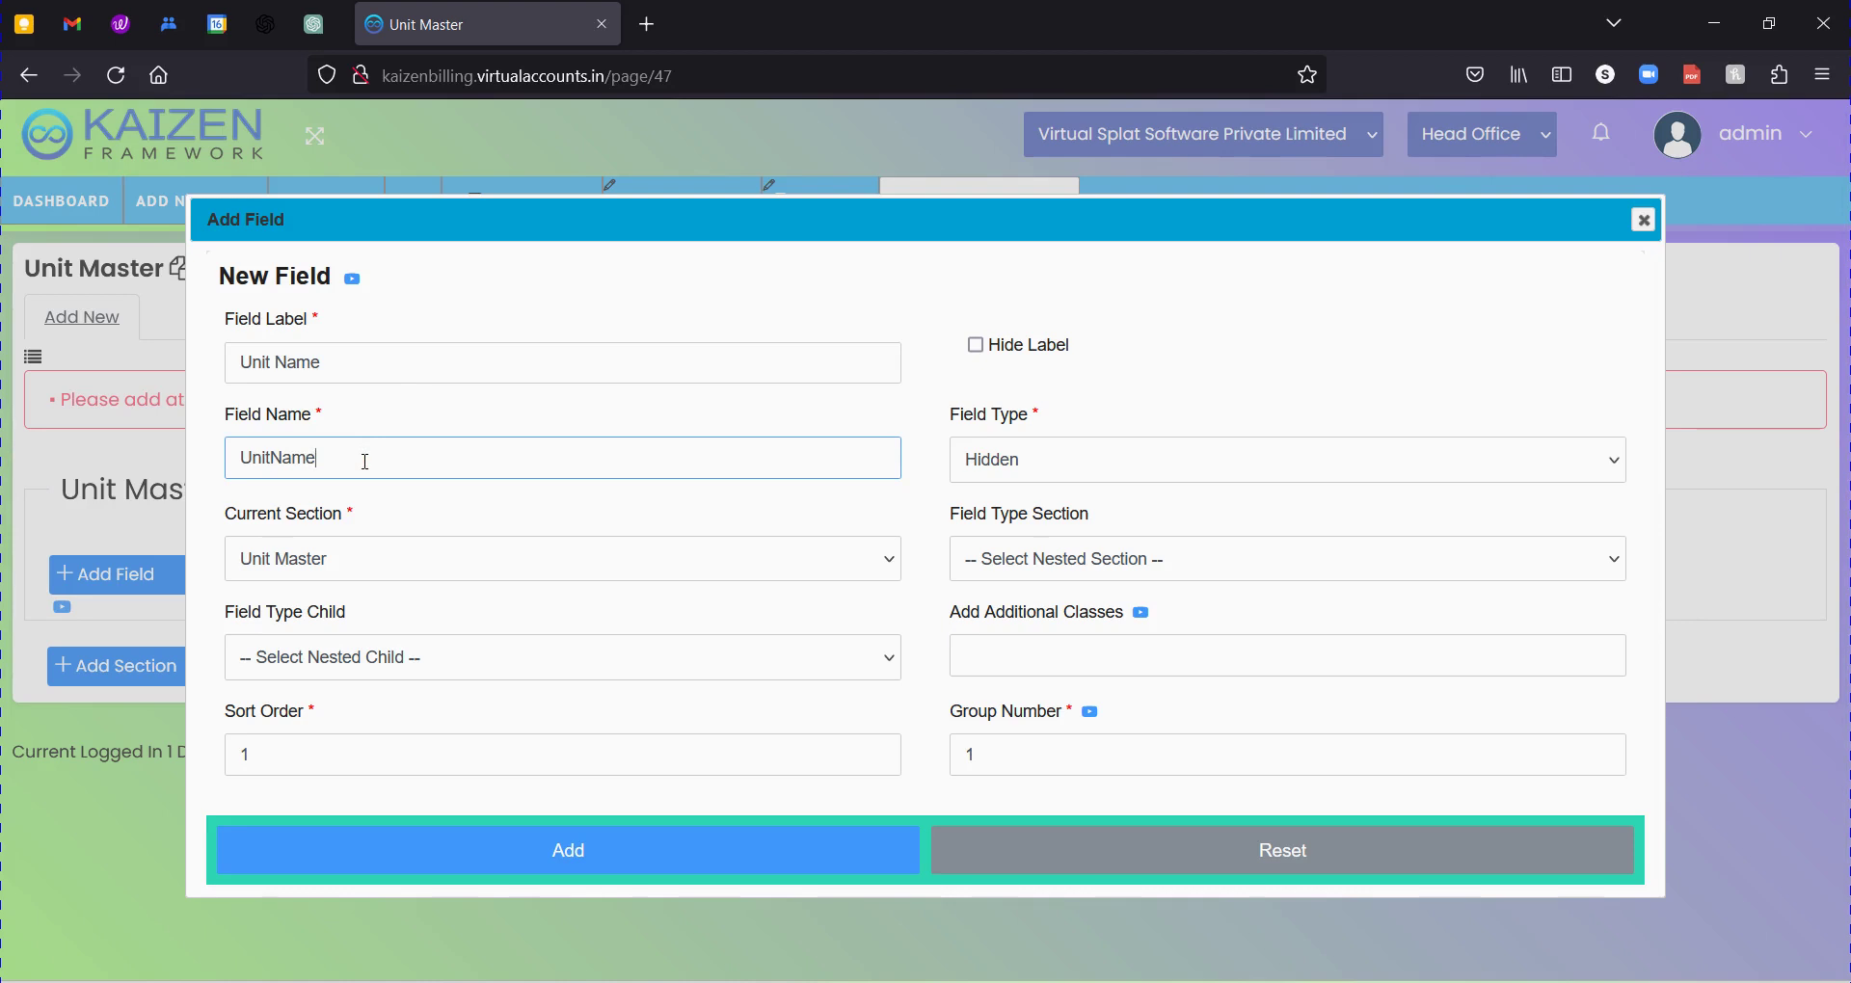
{"action": "double_click", "coordinate": [365, 461]}
{"action": "type", "text": "Unit"}
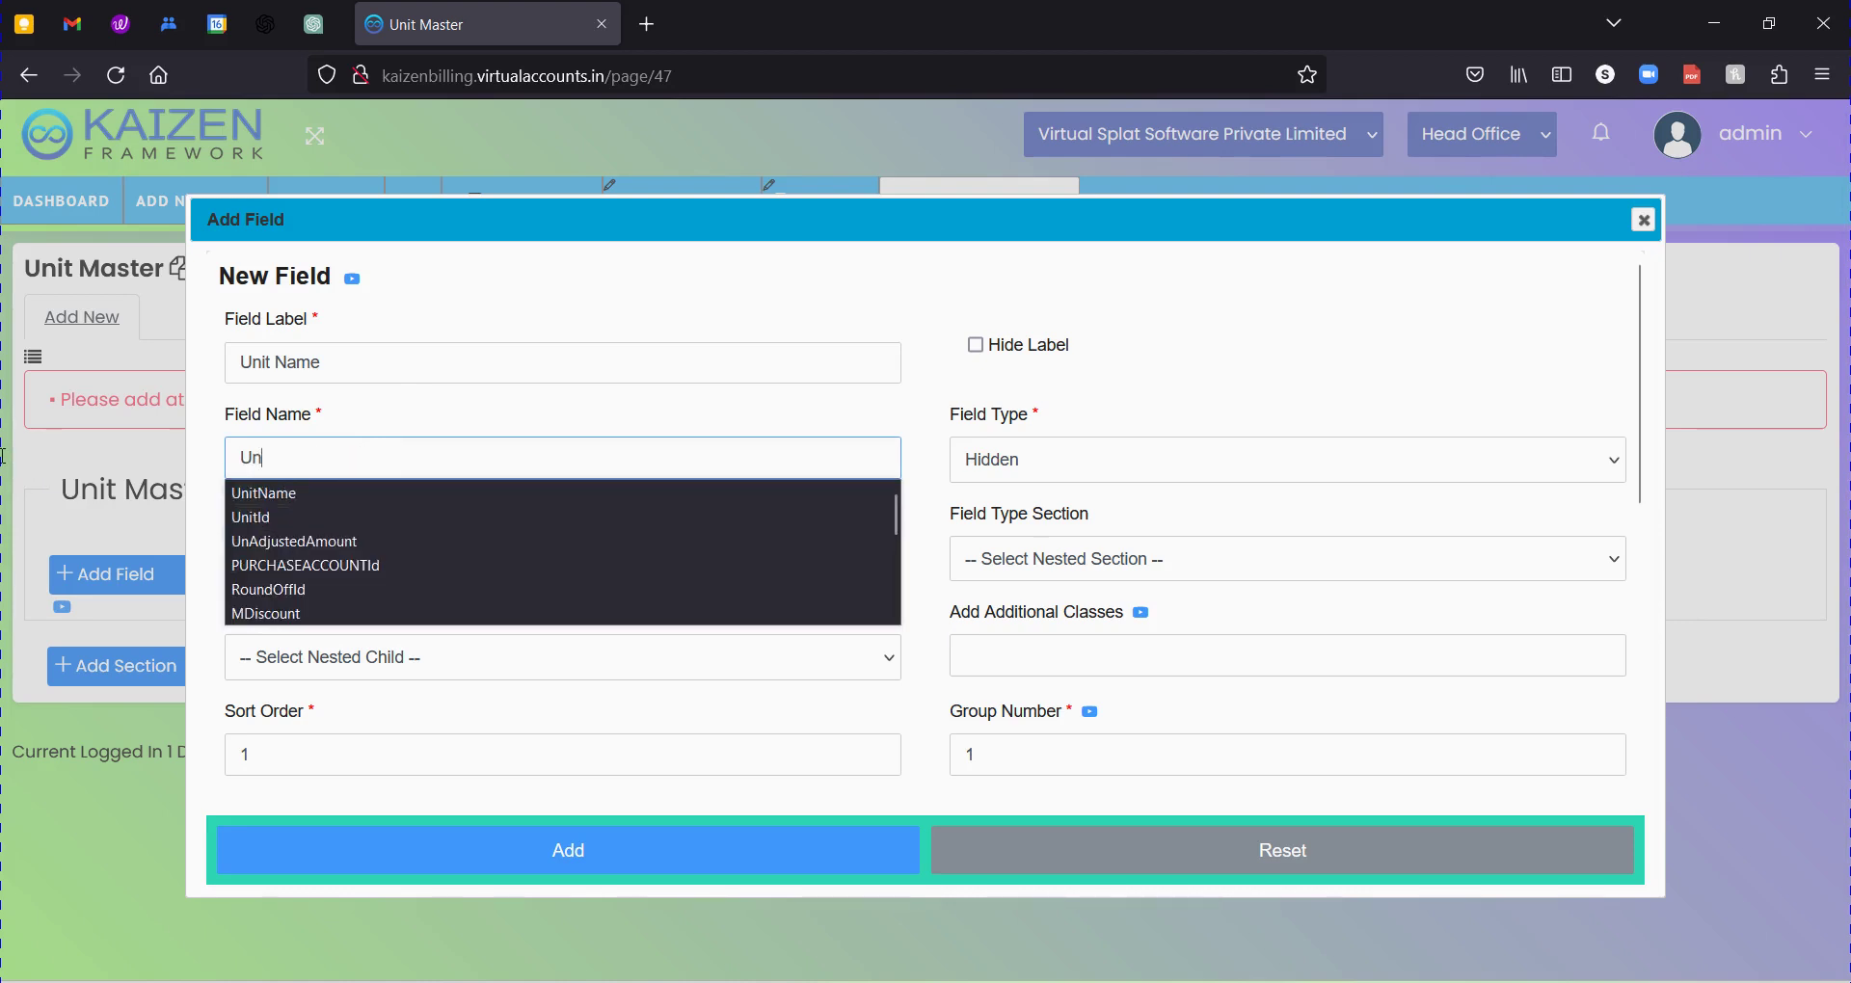
{"action": "key", "text": "Tab"}
{"action": "left_click", "coordinate": [368, 455]}
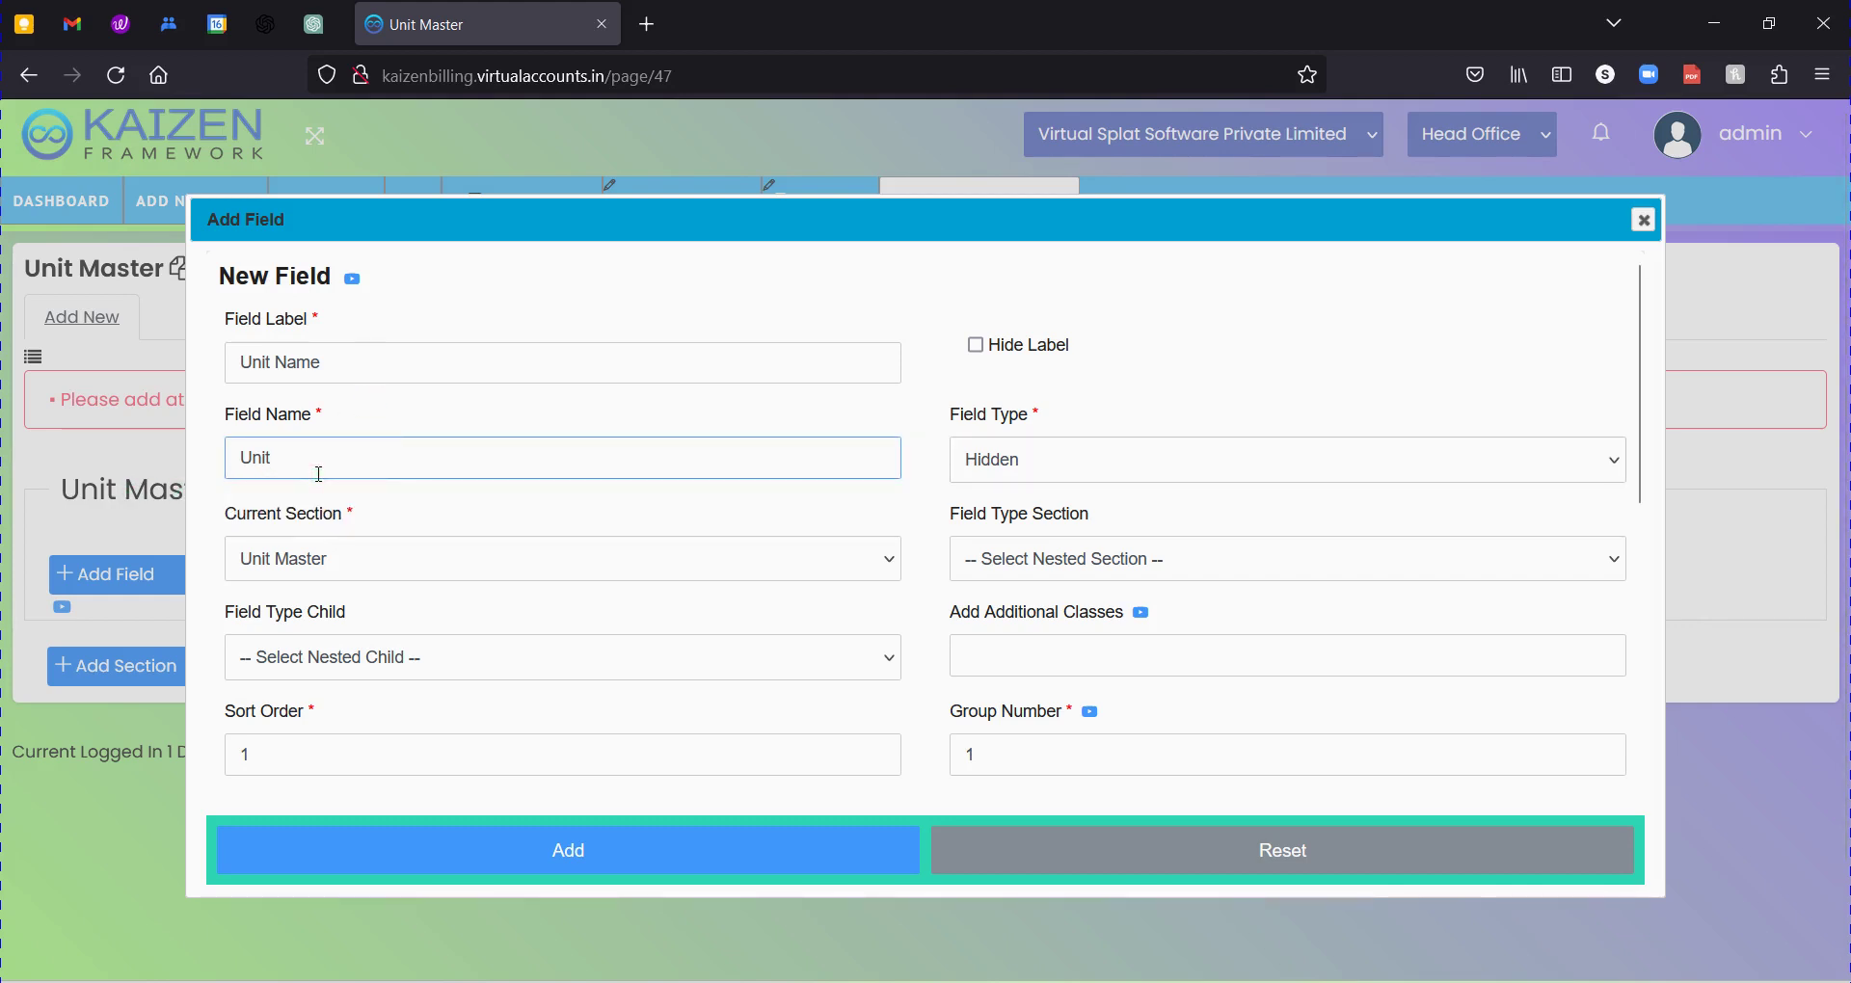
{"action": "type", "text": "Name"}
{"action": "key", "text": "Tab"}
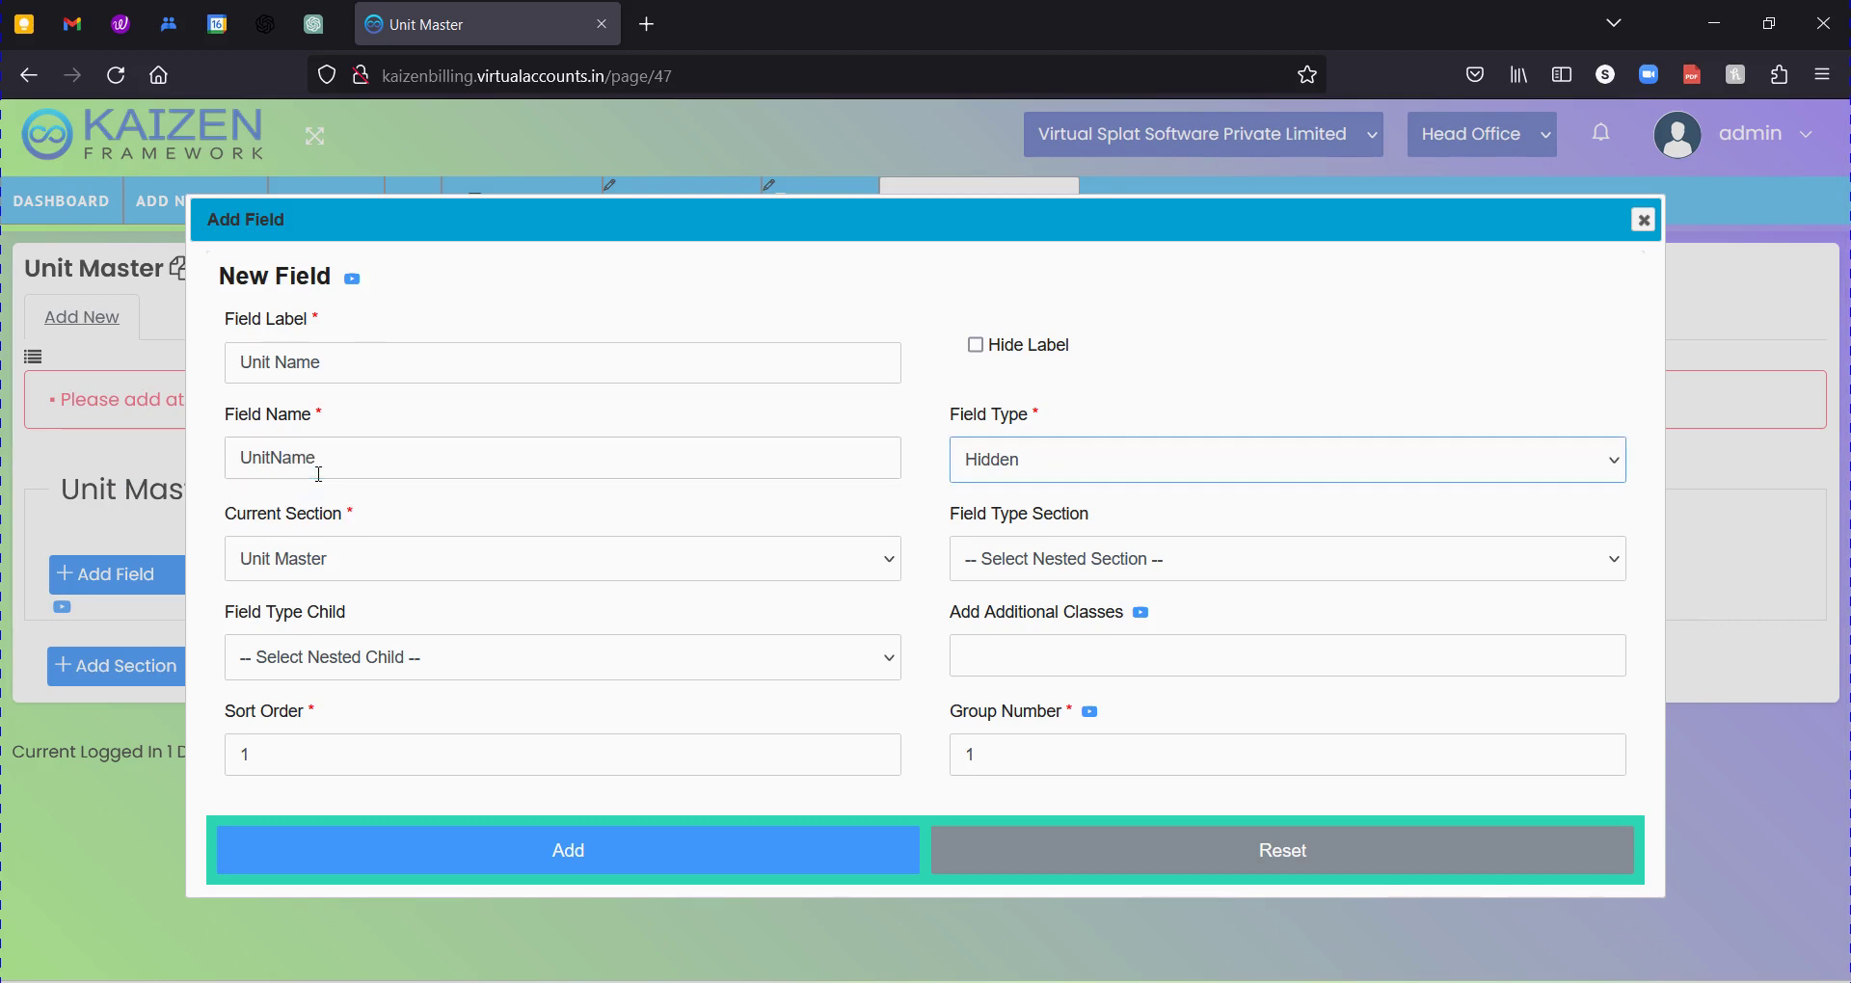
{"action": "left_click", "coordinate": [1058, 457]}
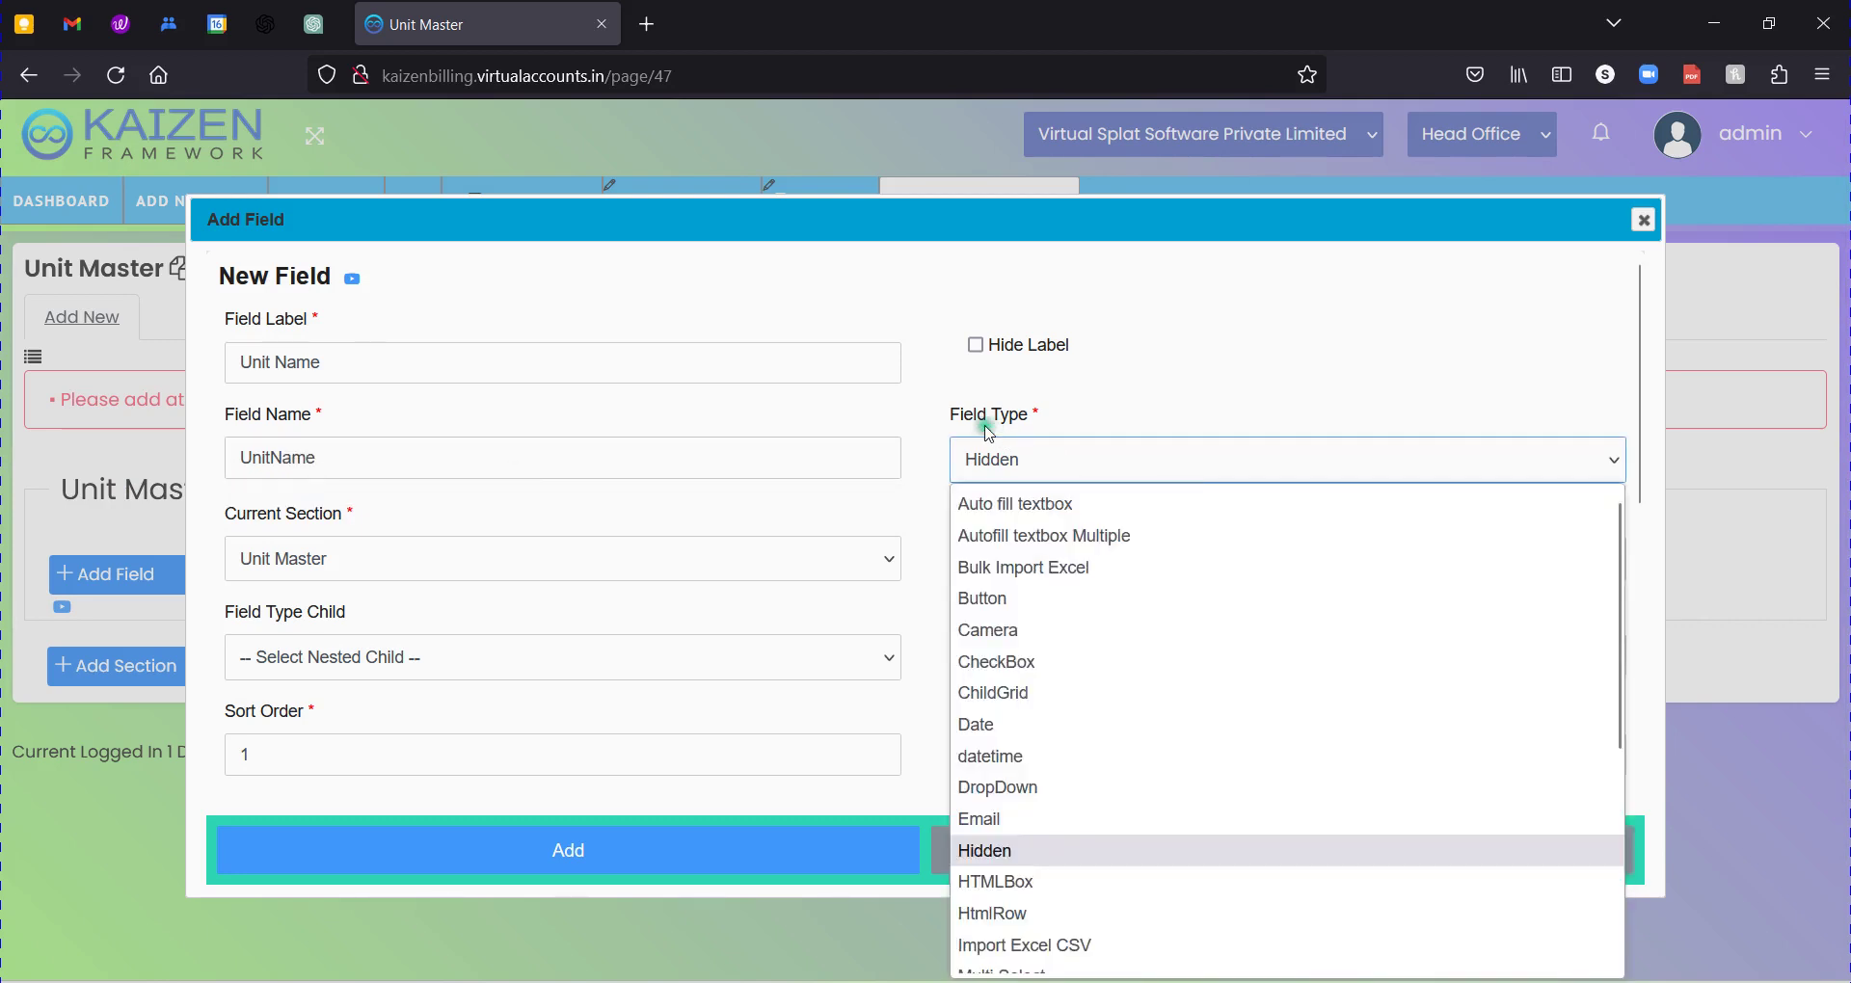
Change the field type from Hidden to Text and confirm the section is Unit Master.
{"action": "left_click", "coordinate": [1042, 464]}
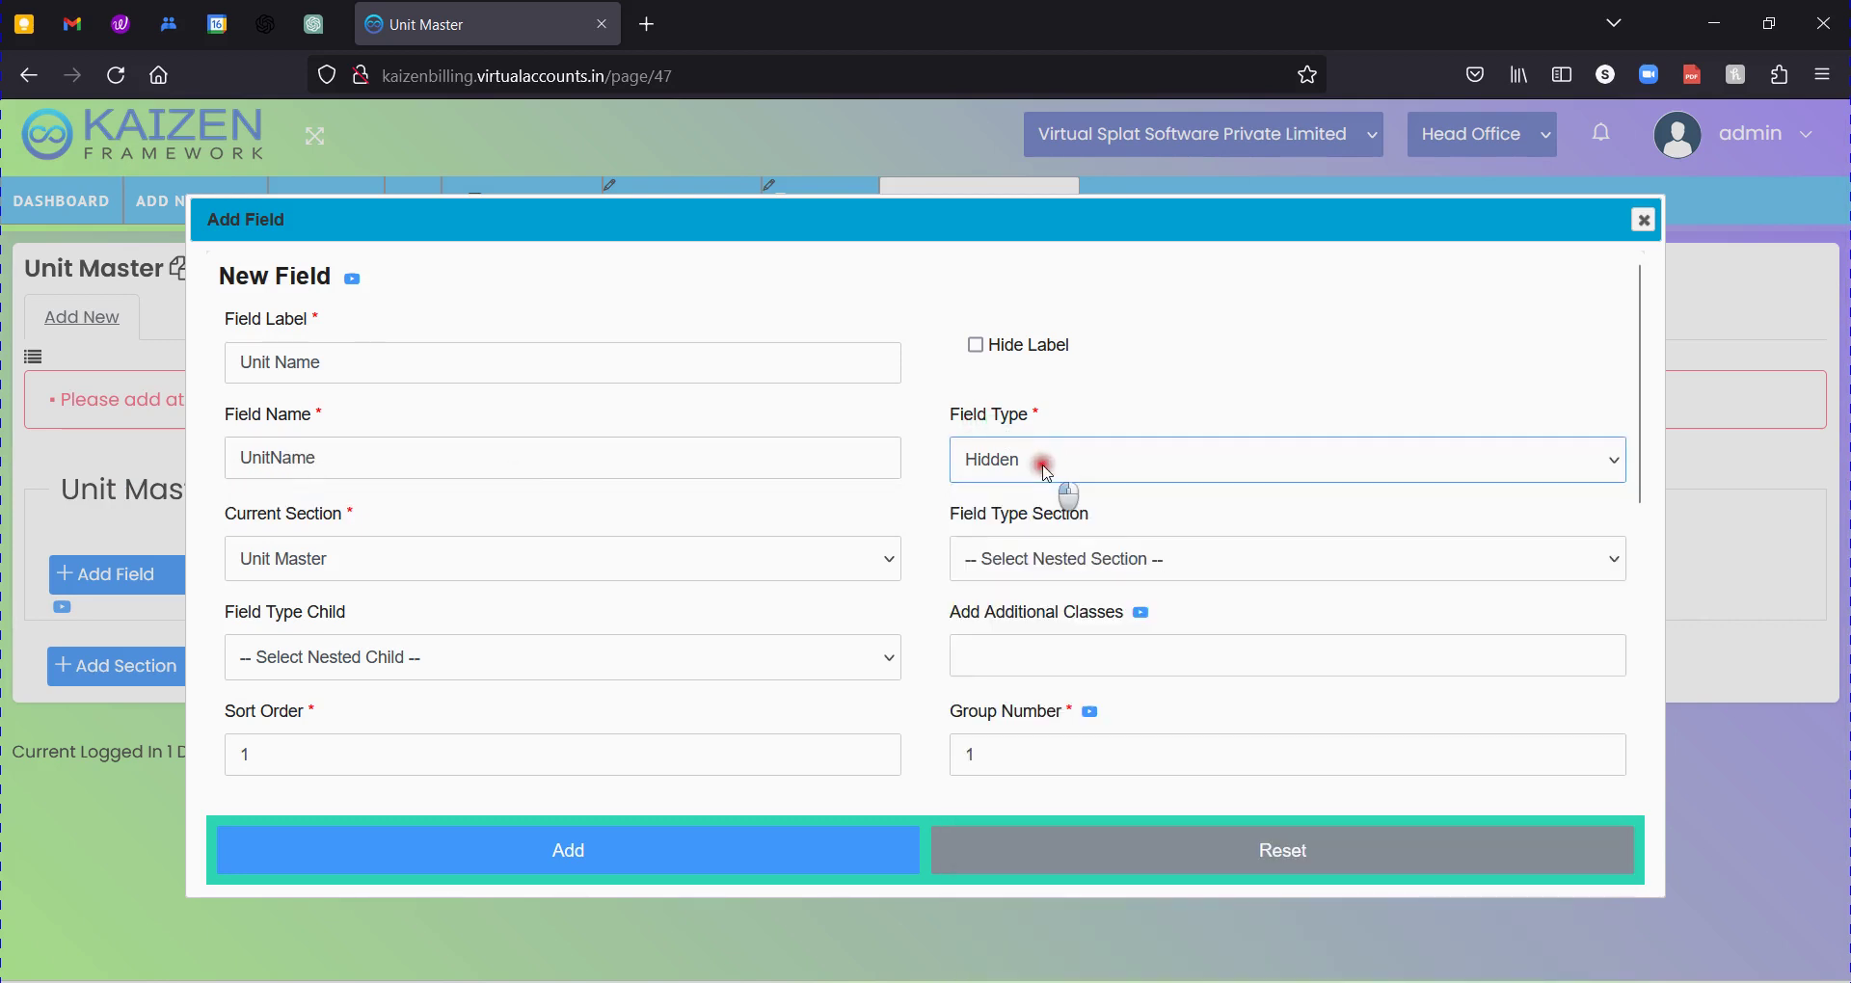
{"action": "left_click", "coordinate": [1045, 468]}
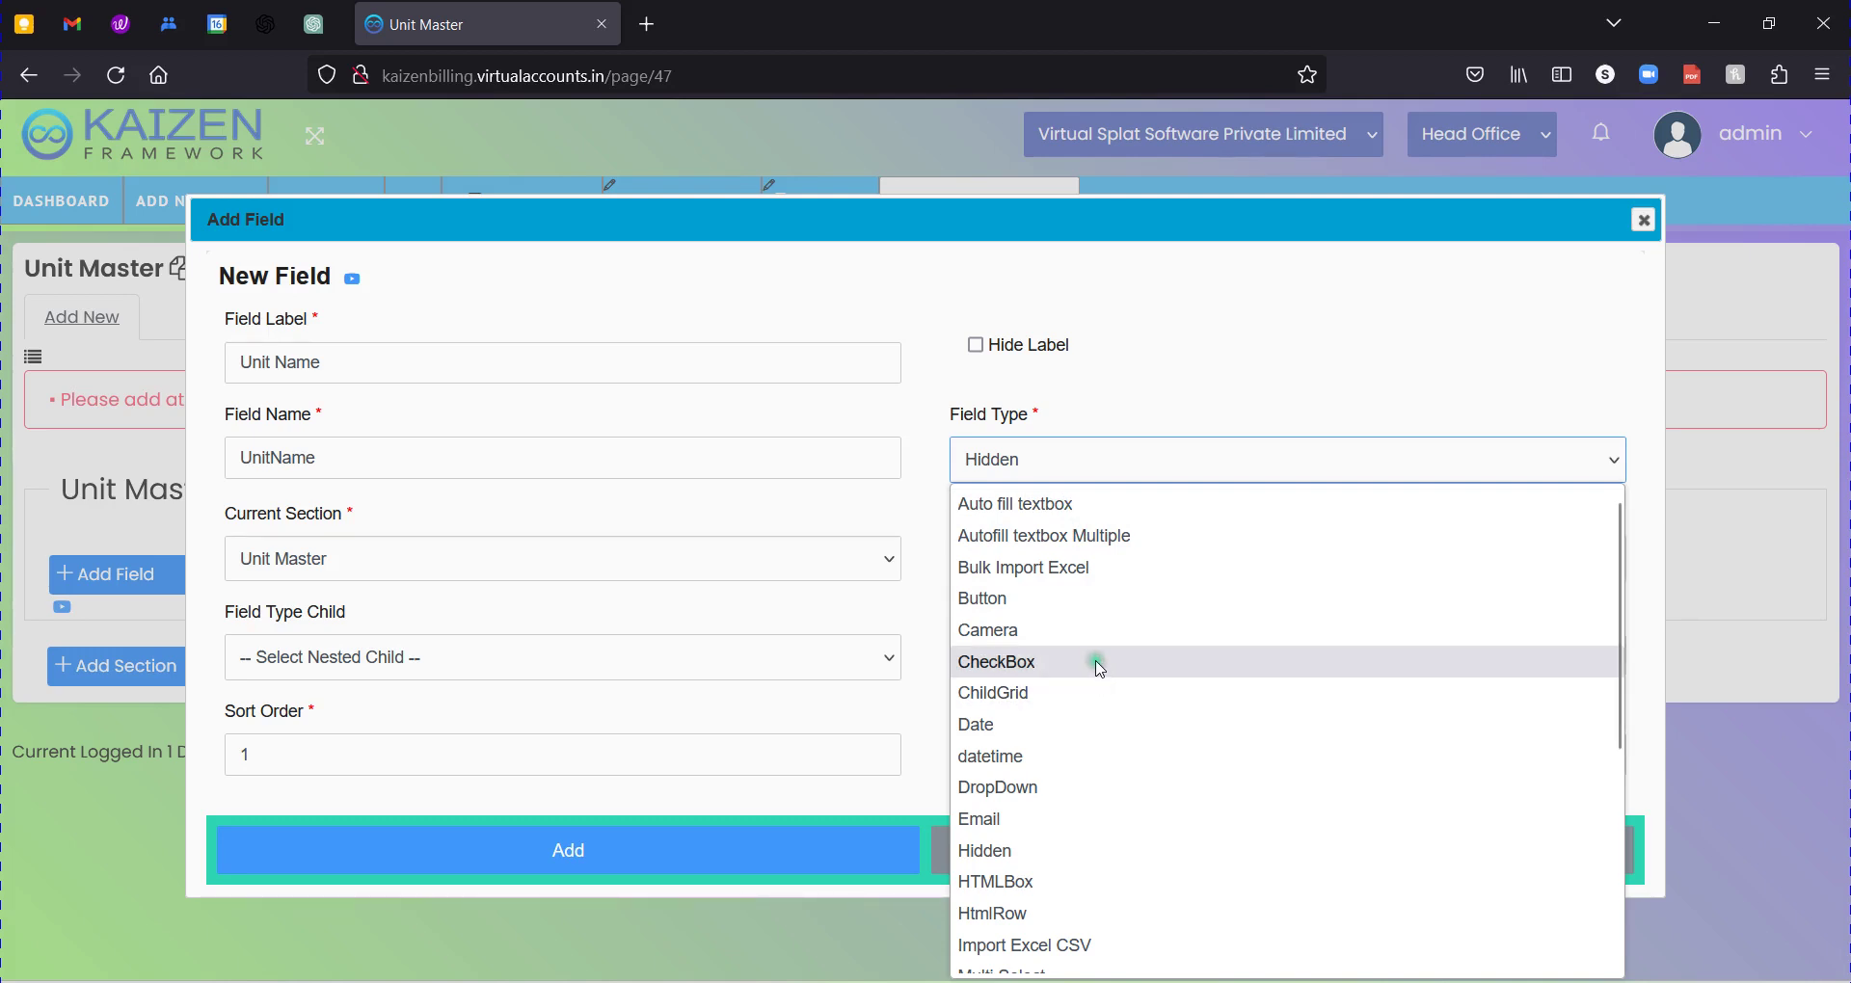
{"action": "key", "text": "t"}
{"action": "left_click", "coordinate": [993, 945]}
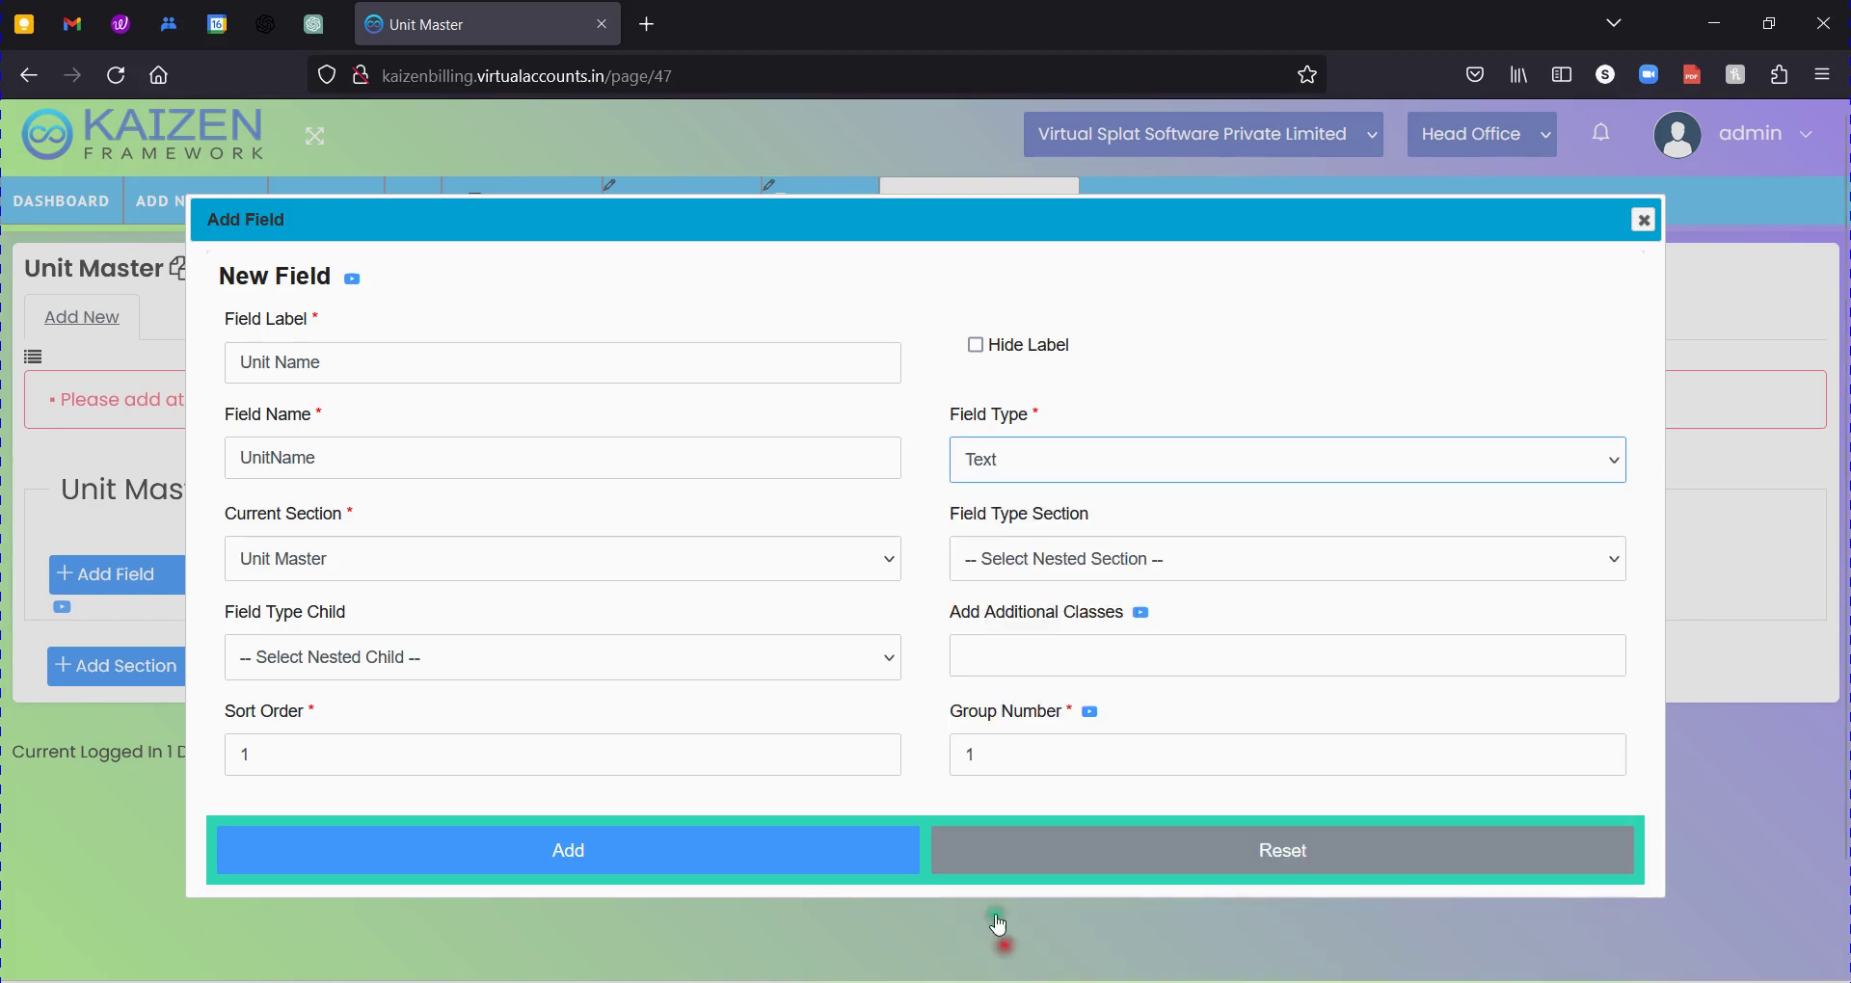
{"action": "left_click", "coordinate": [885, 503]}
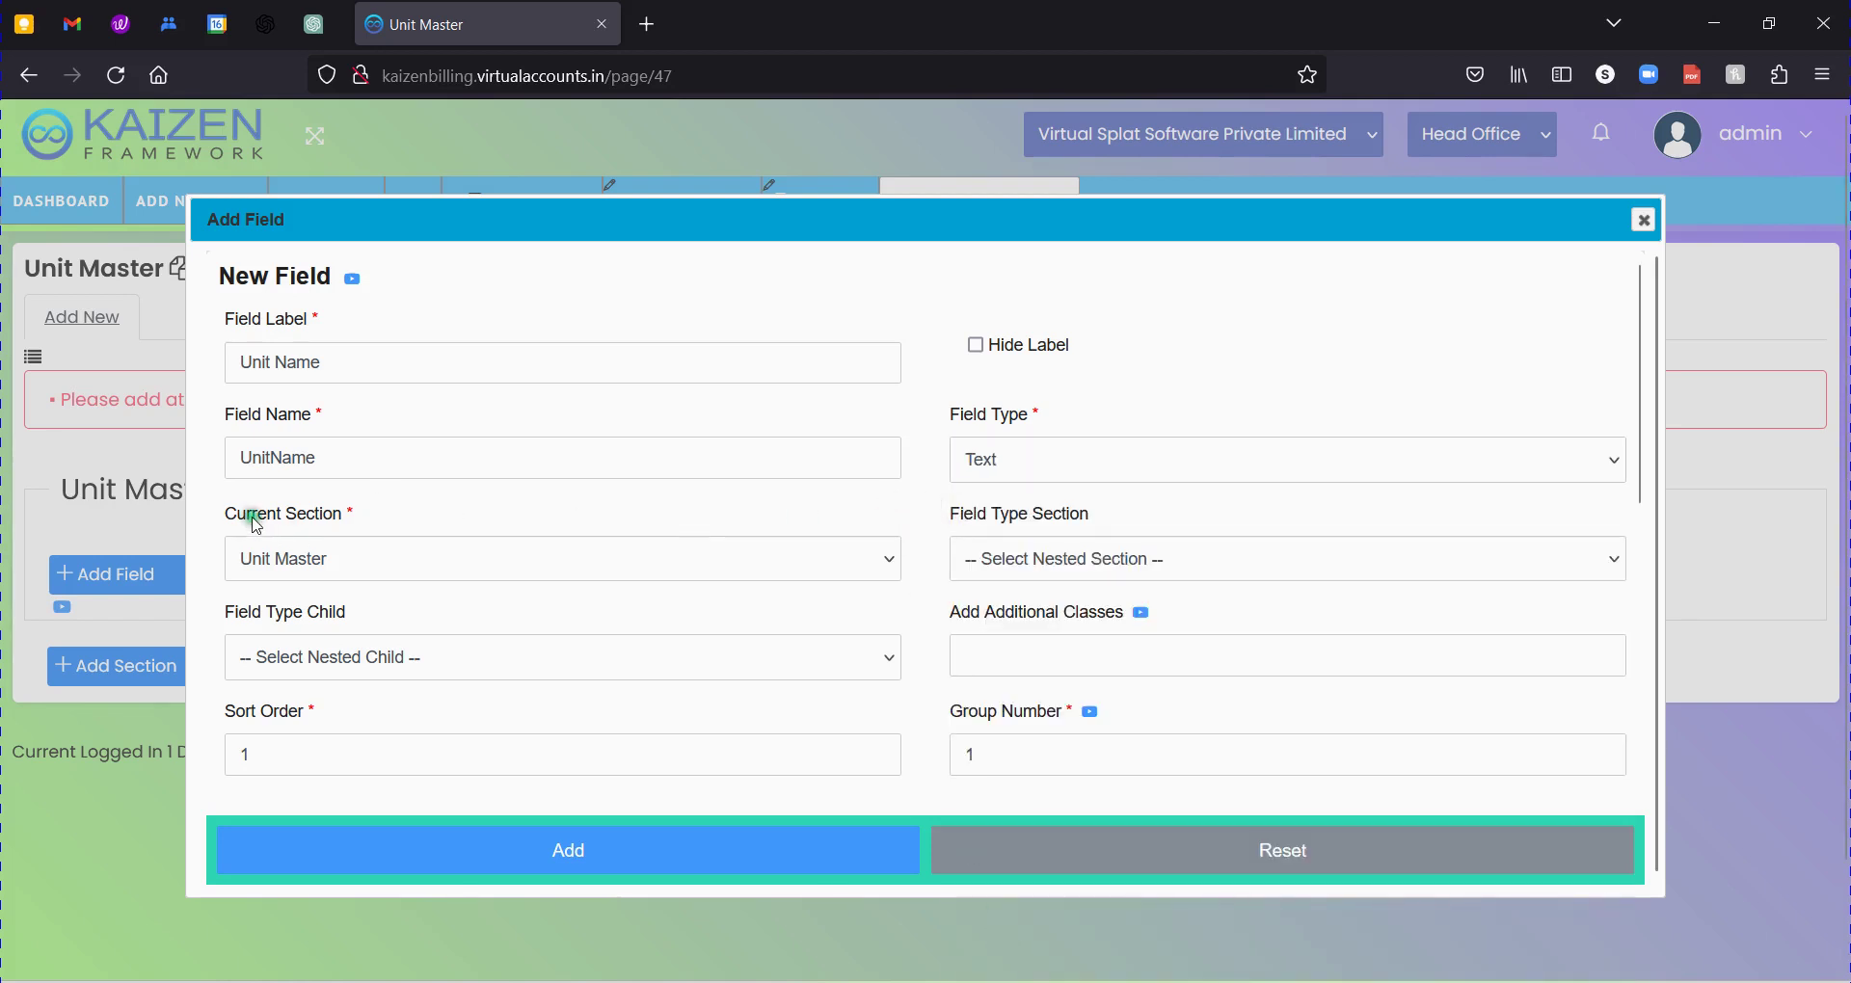
{"action": "left_click_drag", "start_coordinate": [252, 514], "coordinate": [339, 516]}
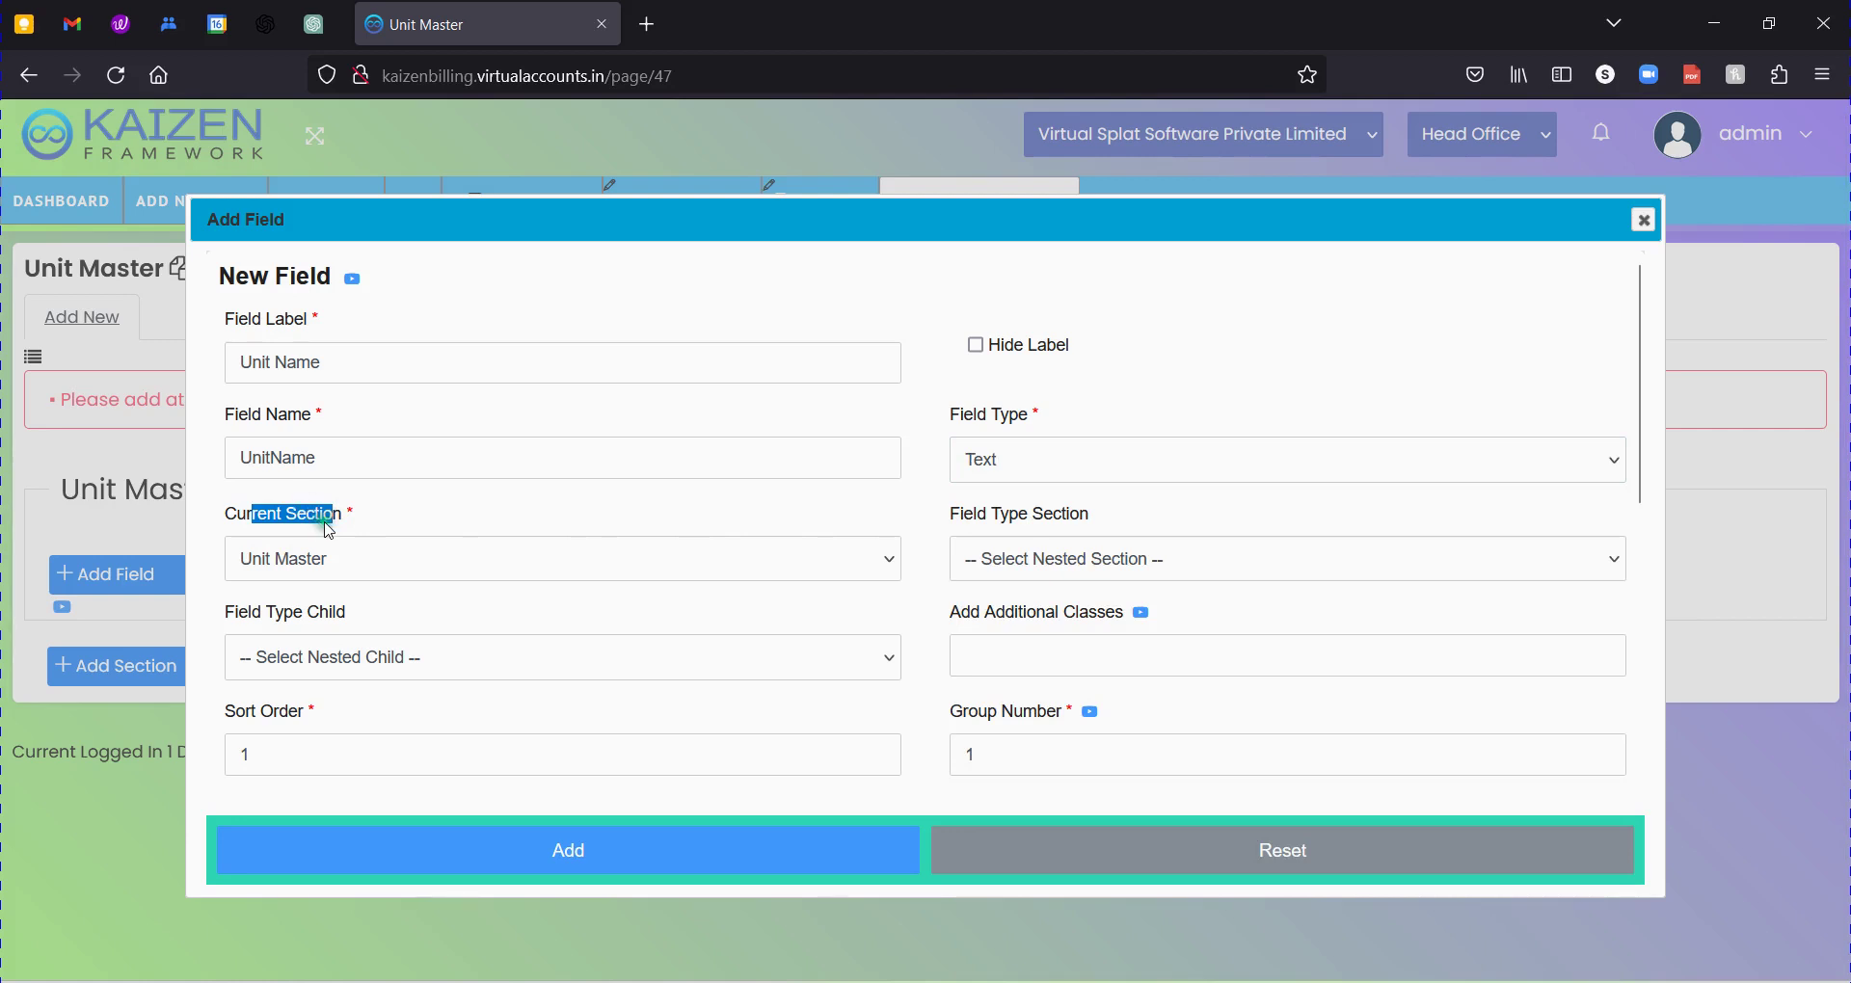
{"action": "left_click", "coordinate": [450, 506]}
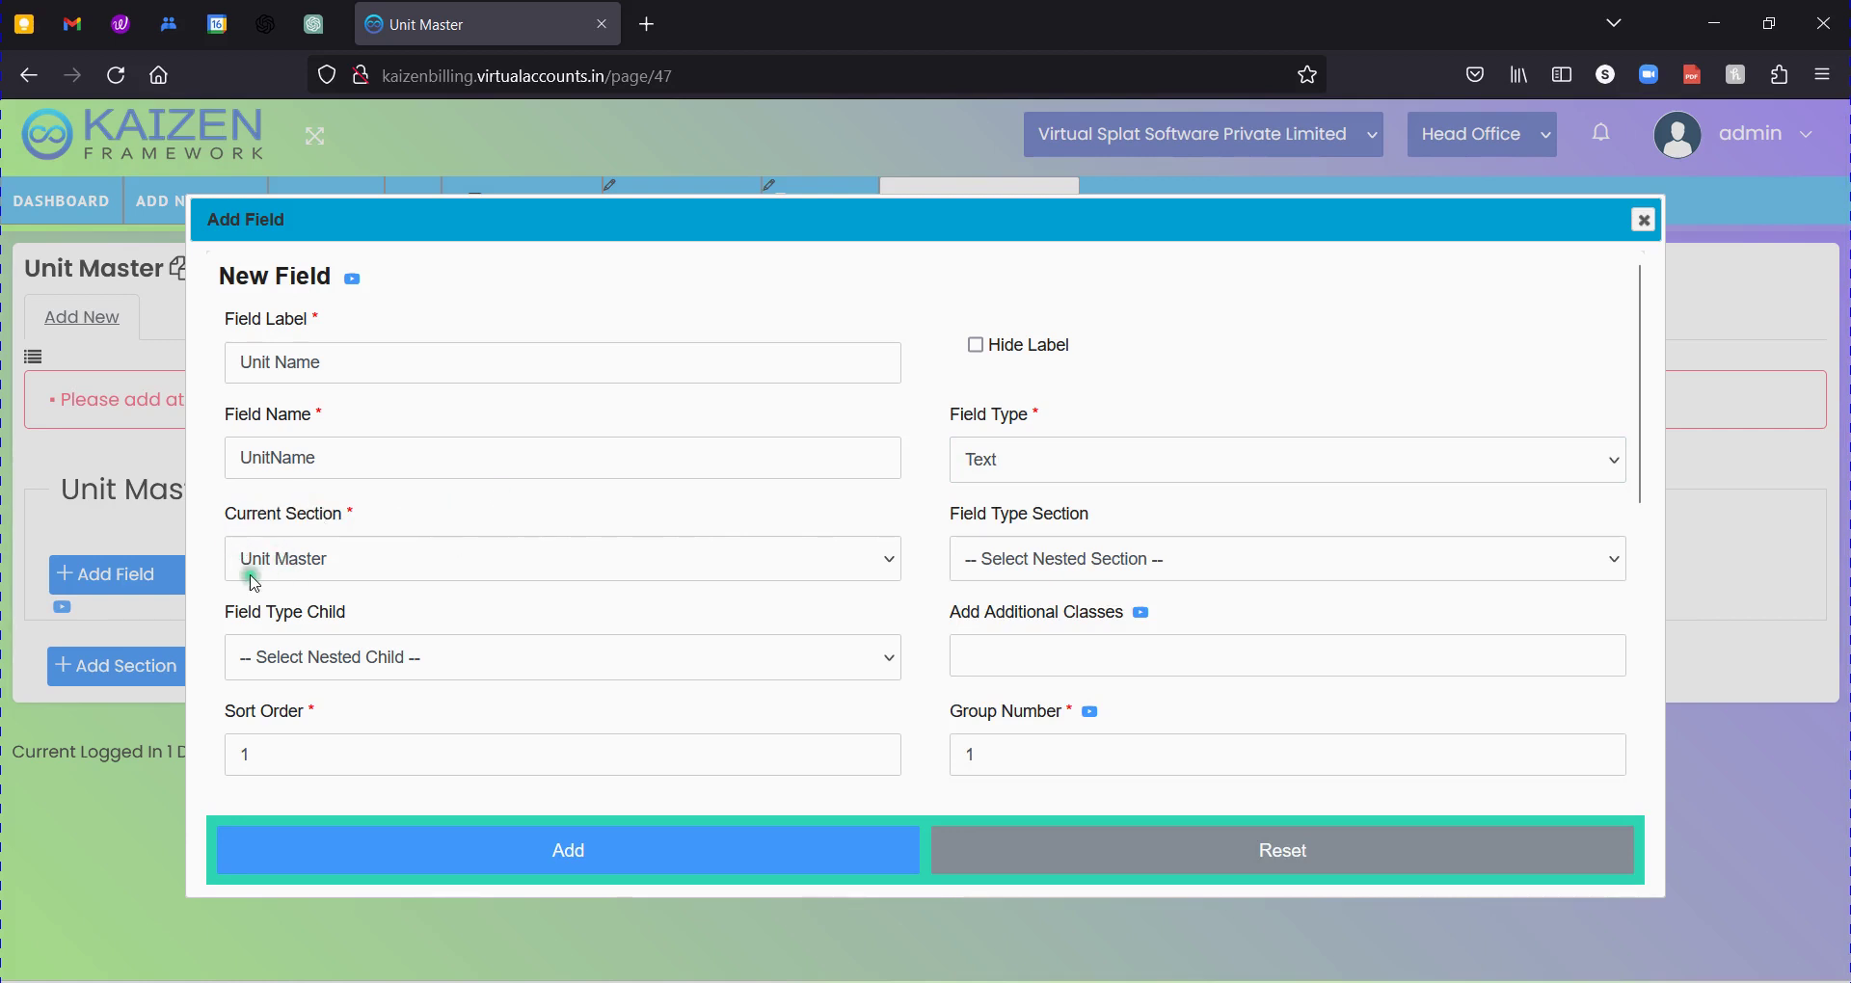
{"action": "left_click", "coordinate": [252, 515]}
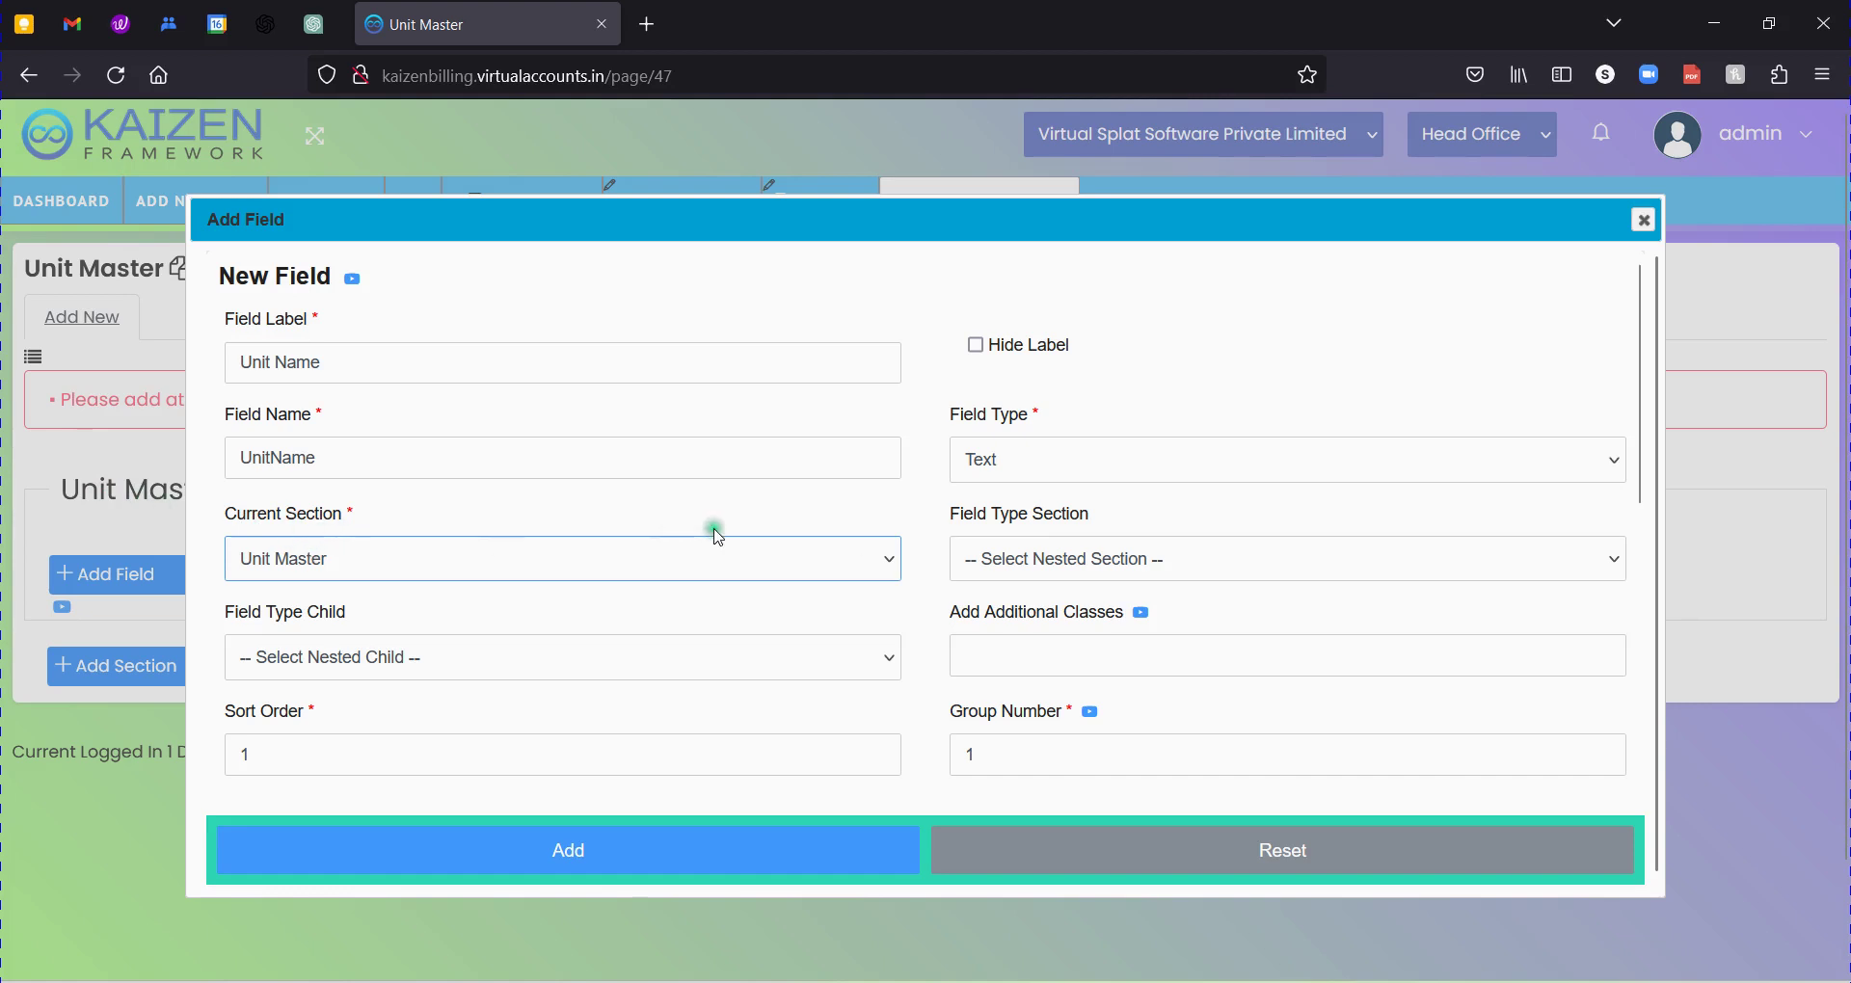
Enter group number 1 for the Unit Name field.
{"action": "scroll", "coordinate": [709, 533], "scroll_direction": "down", "scroll_amount": 3}
{"action": "left_click_drag", "start_coordinate": [313, 461], "coordinate": [231, 459]}
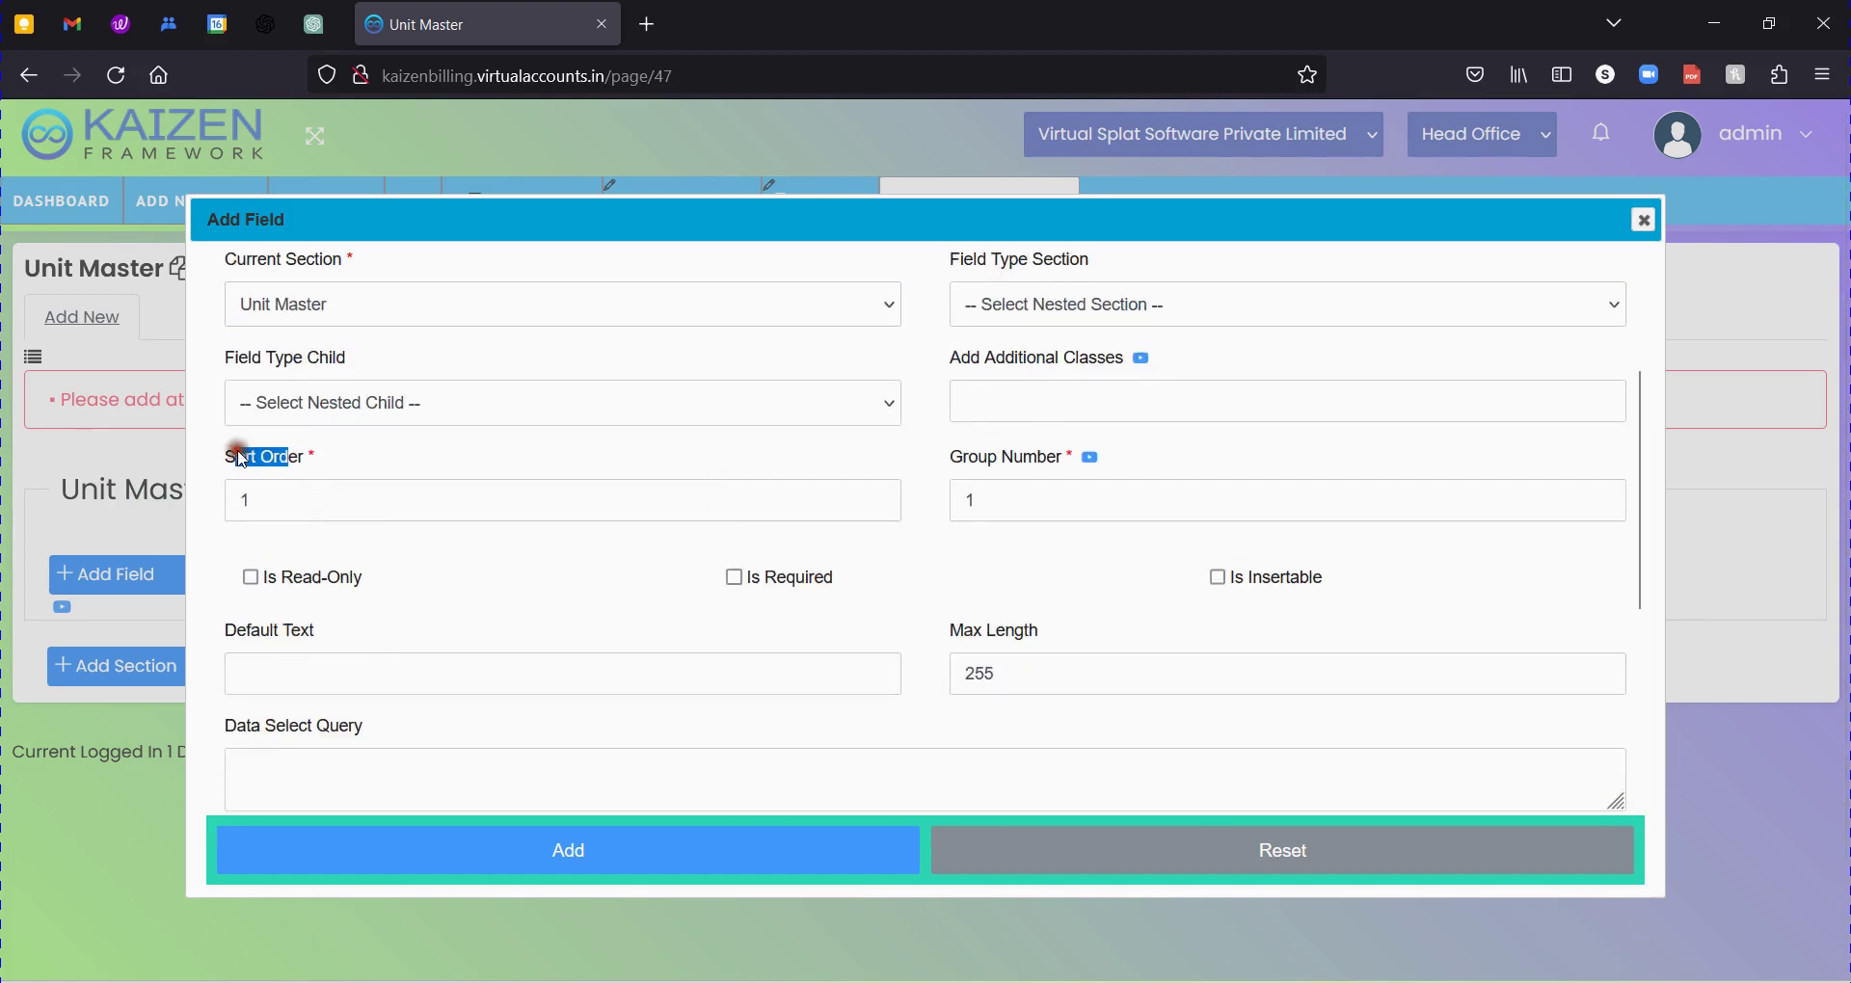
{"action": "left_click", "coordinate": [967, 461]}
{"action": "type", "text": "1"}
{"action": "left_click_drag", "start_coordinate": [222, 457], "coordinate": [277, 464]}
{"action": "left_click", "coordinate": [481, 464]}
Tick Is Insertable and Is Required, leaving Is Read-Only unchecked.
{"action": "left_click", "coordinate": [1249, 576]}
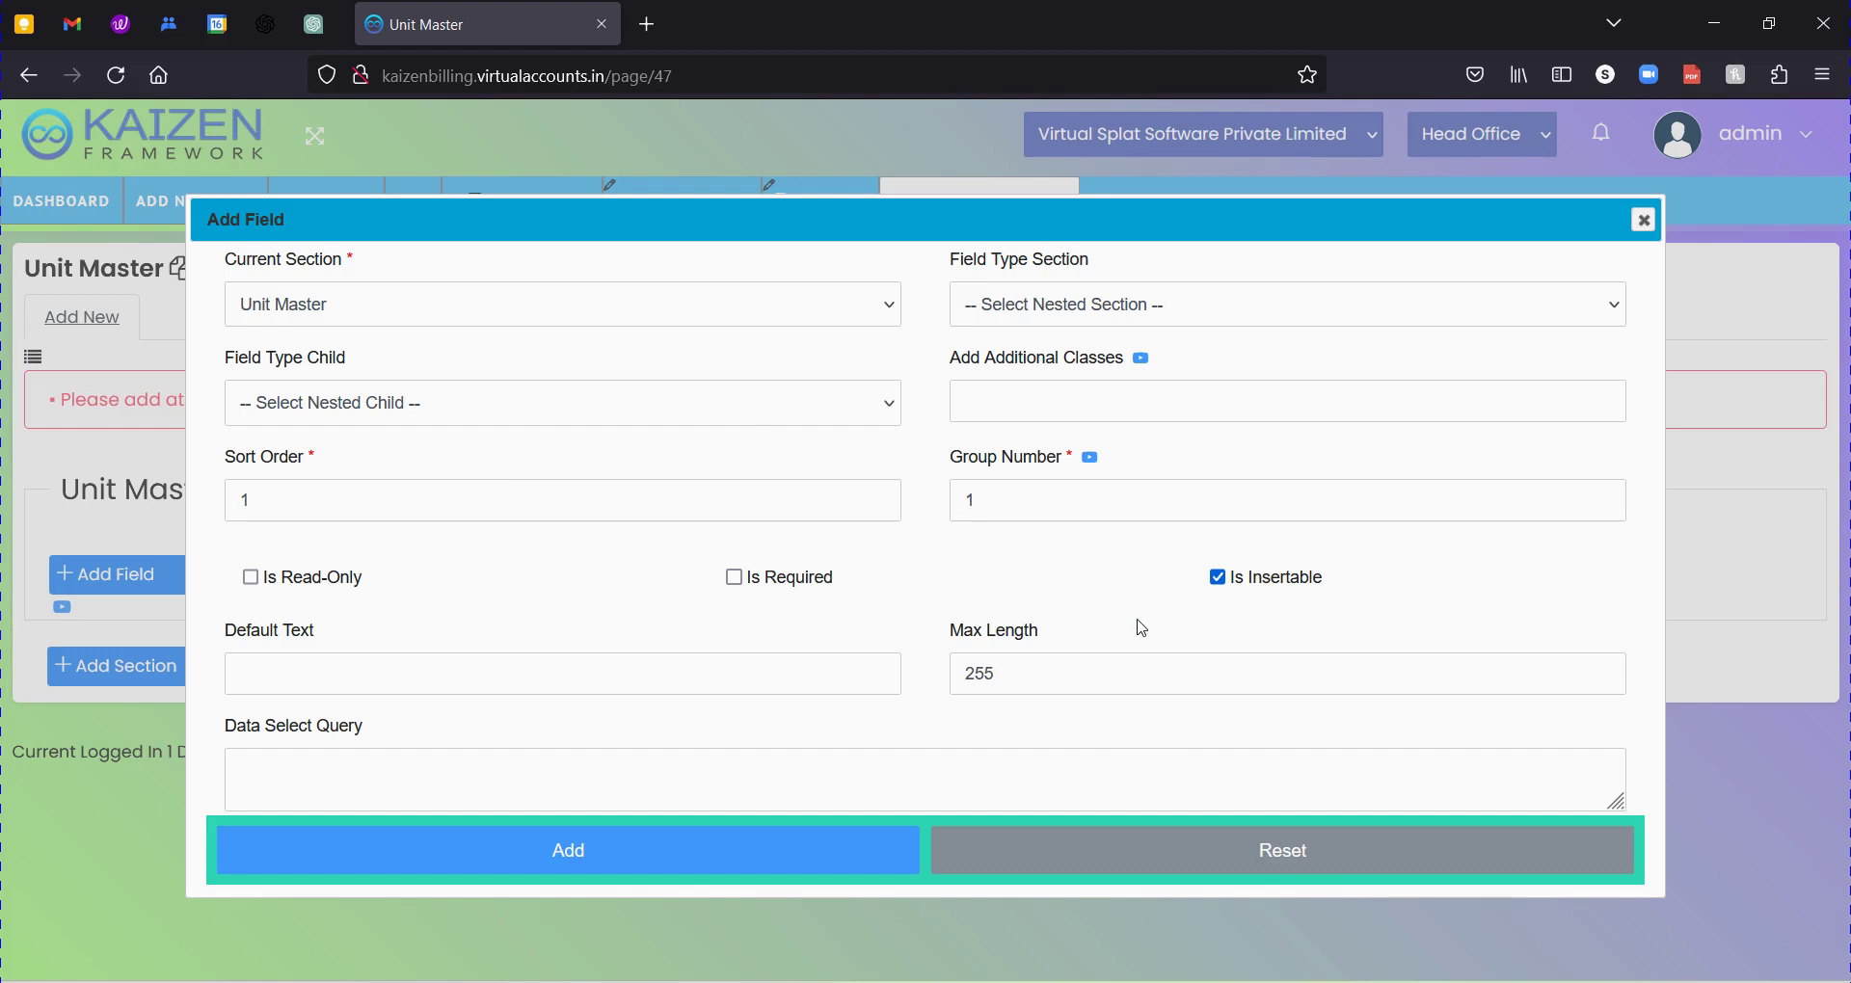
{"action": "left_click", "coordinate": [734, 577]}
{"action": "left_click_drag", "start_coordinate": [366, 580], "coordinate": [254, 581]}
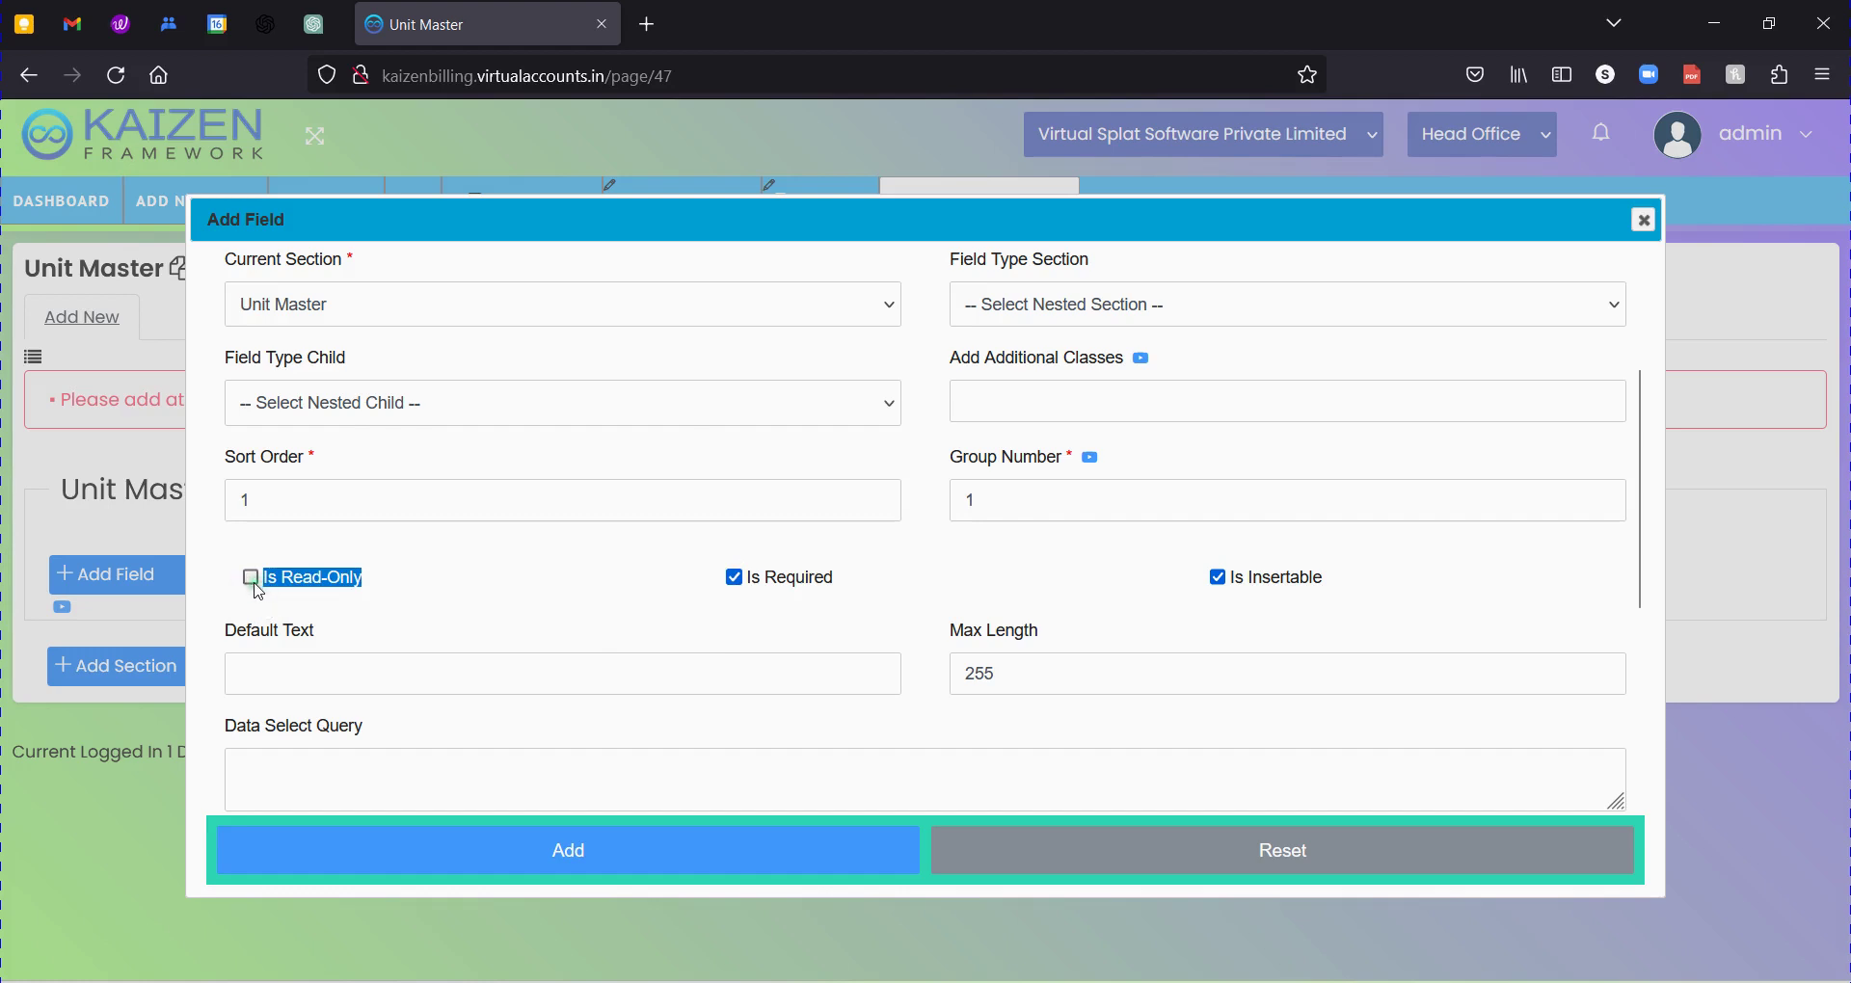
{"action": "left_click", "coordinate": [352, 580]}
{"action": "left_click", "coordinate": [356, 585]}
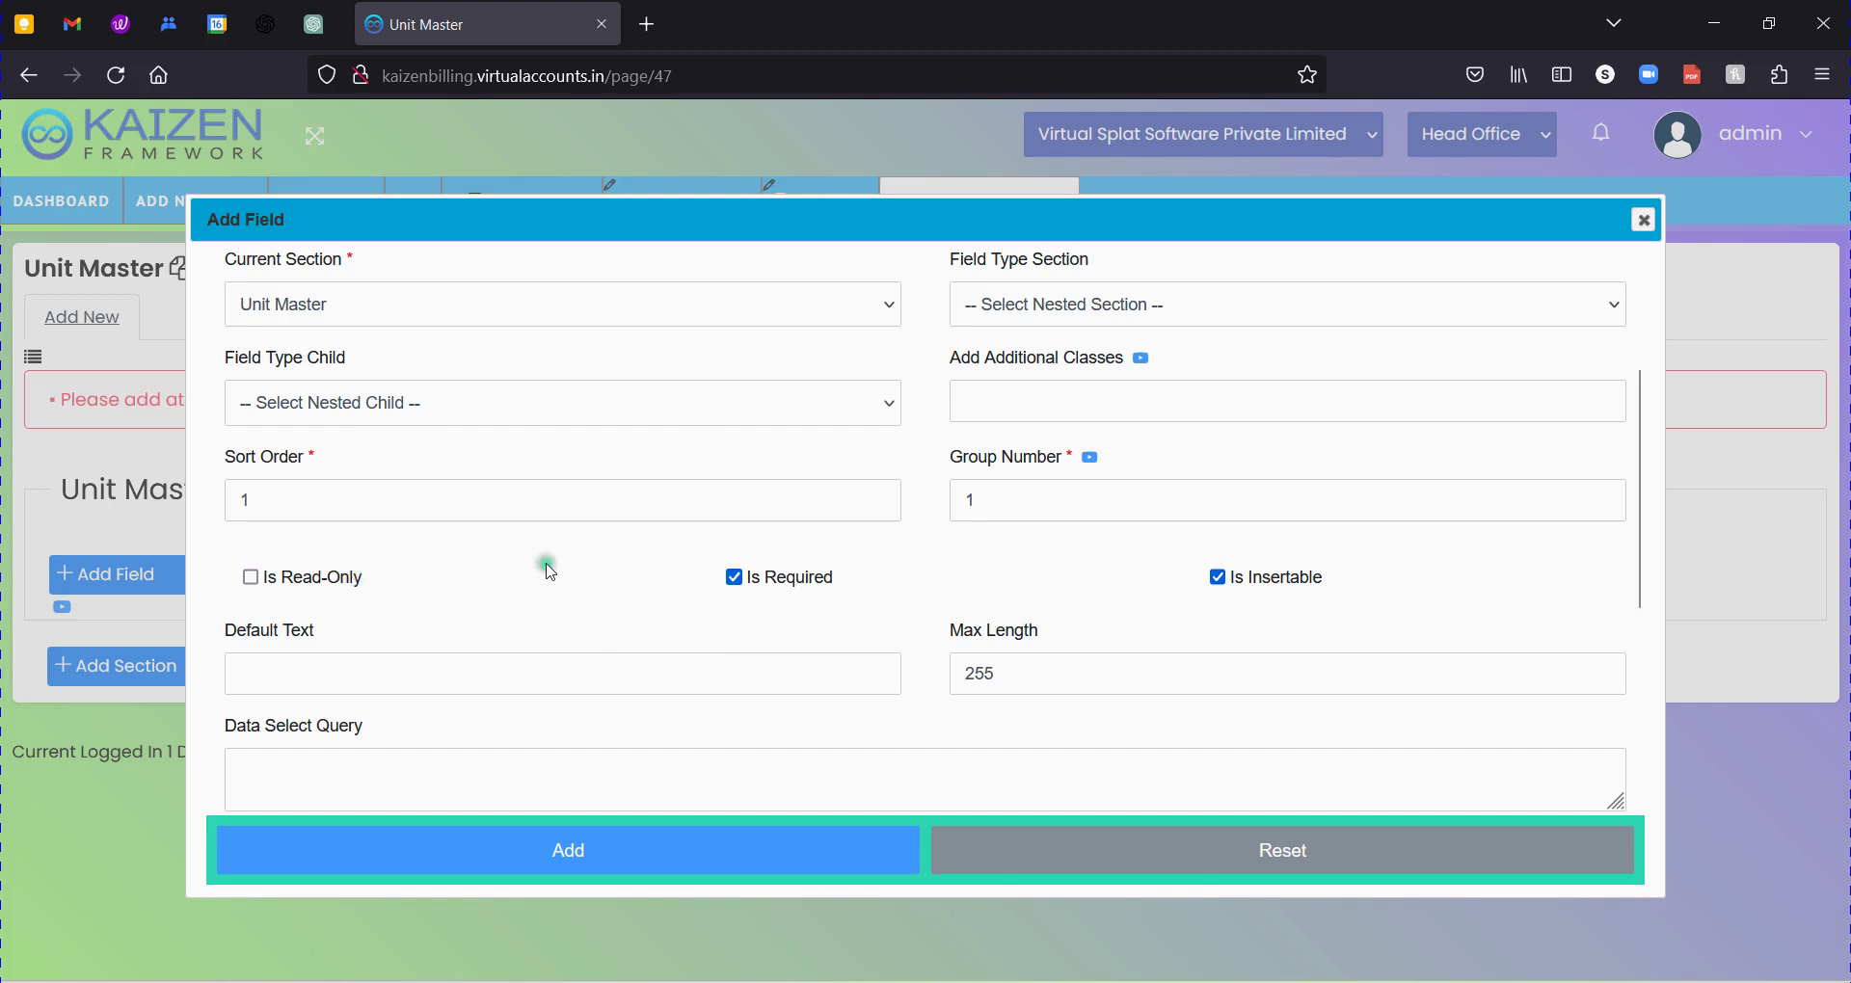
Review that the field name reads UnitName.
{"action": "scroll", "coordinate": [813, 595], "scroll_direction": "up", "scroll_amount": 2}
{"action": "scroll", "coordinate": [813, 595], "scroll_direction": "up", "scroll_amount": 1}
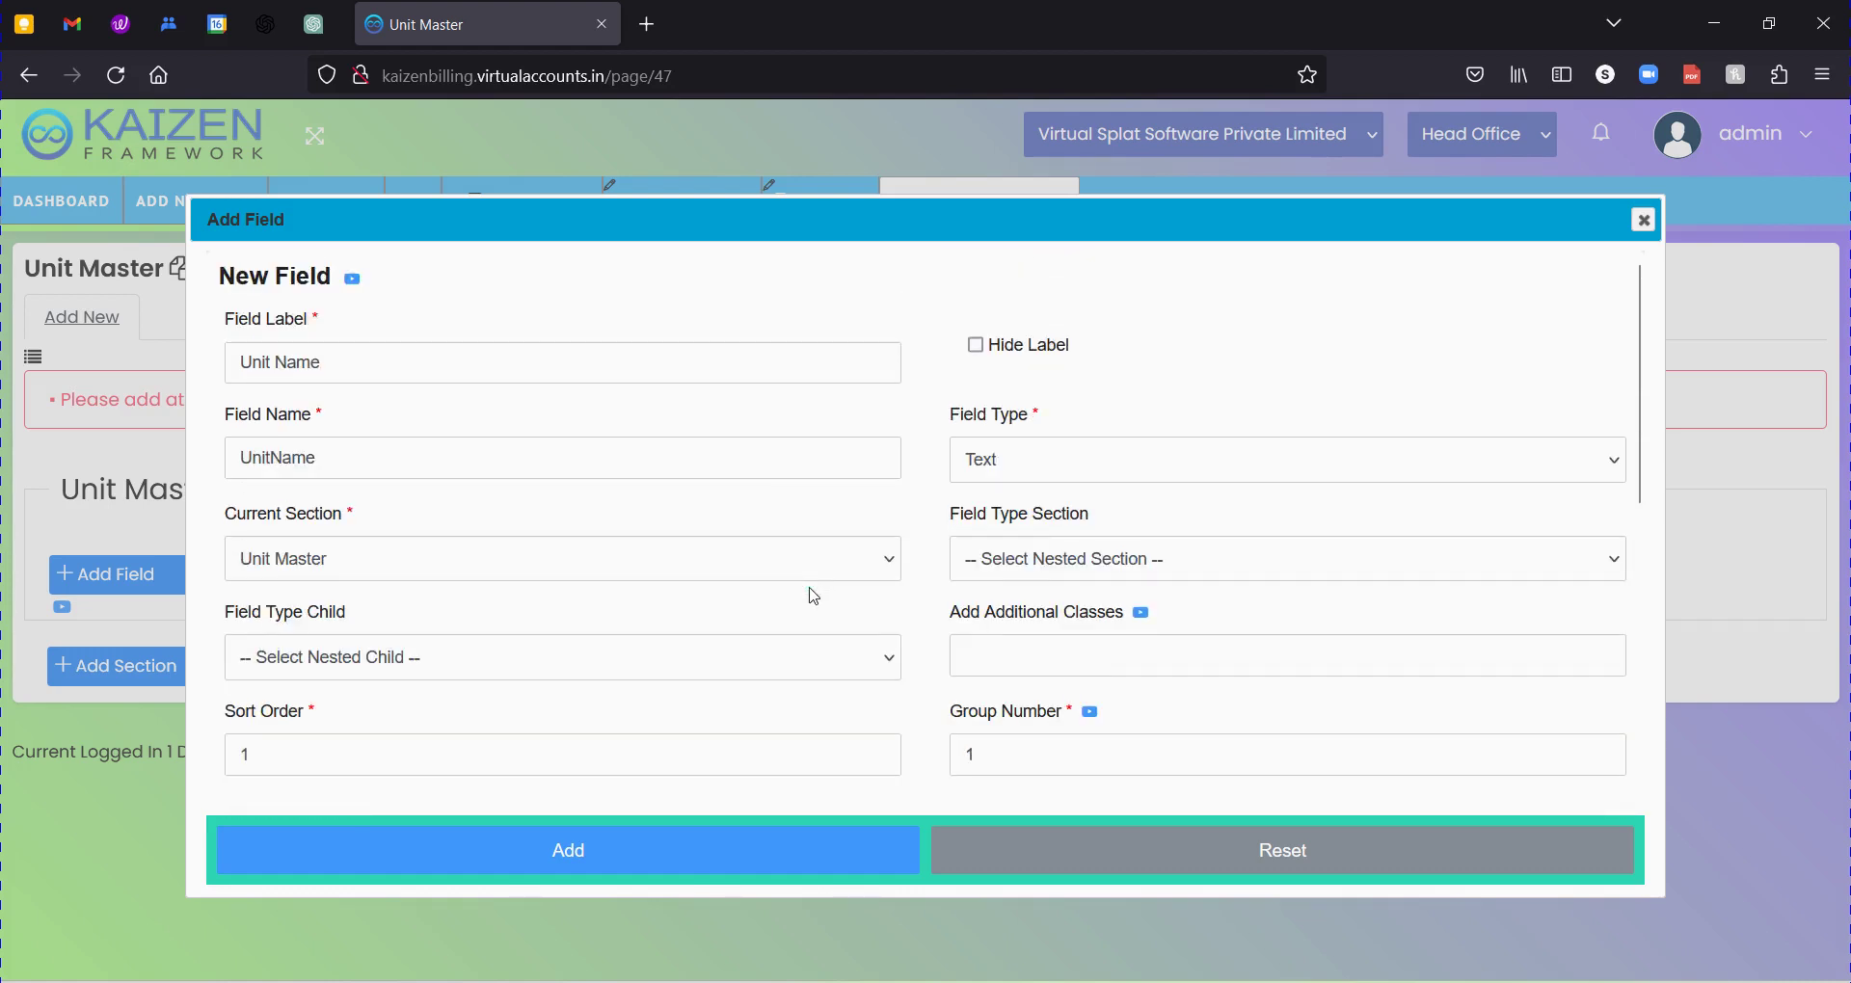
{"action": "left_click", "coordinate": [361, 468]}
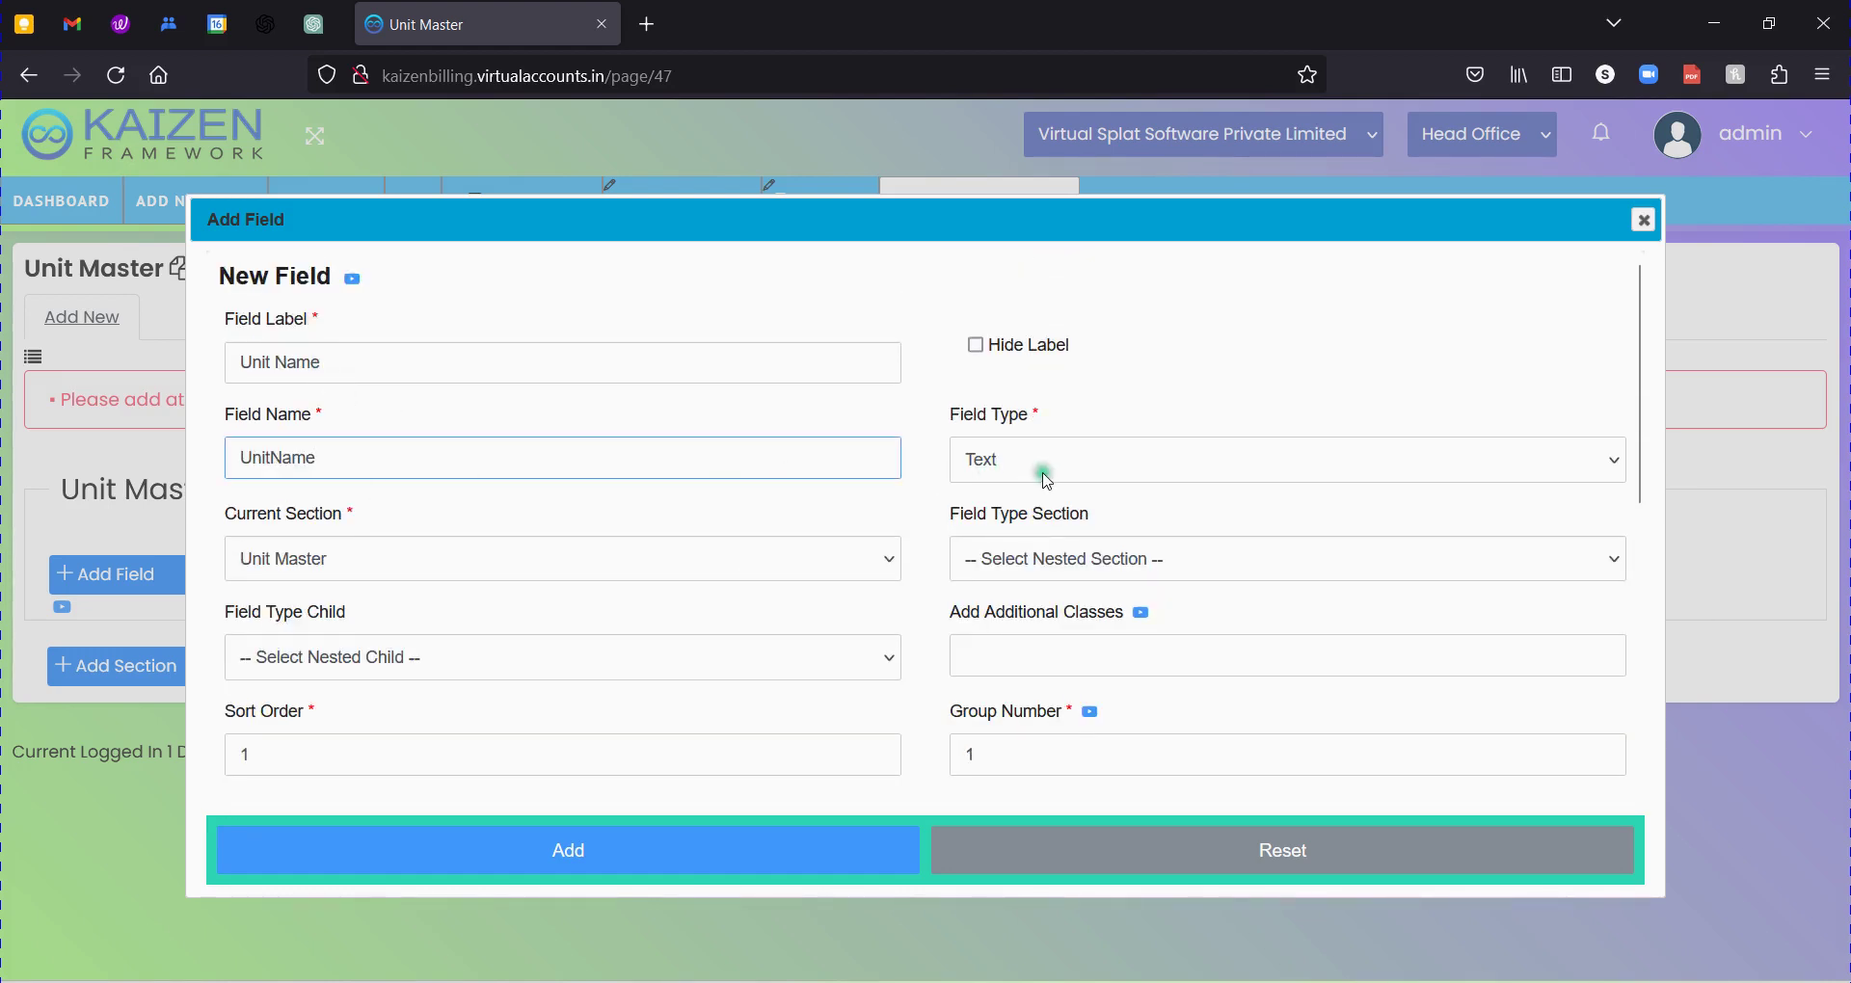
{"action": "double_click", "coordinate": [488, 457]}
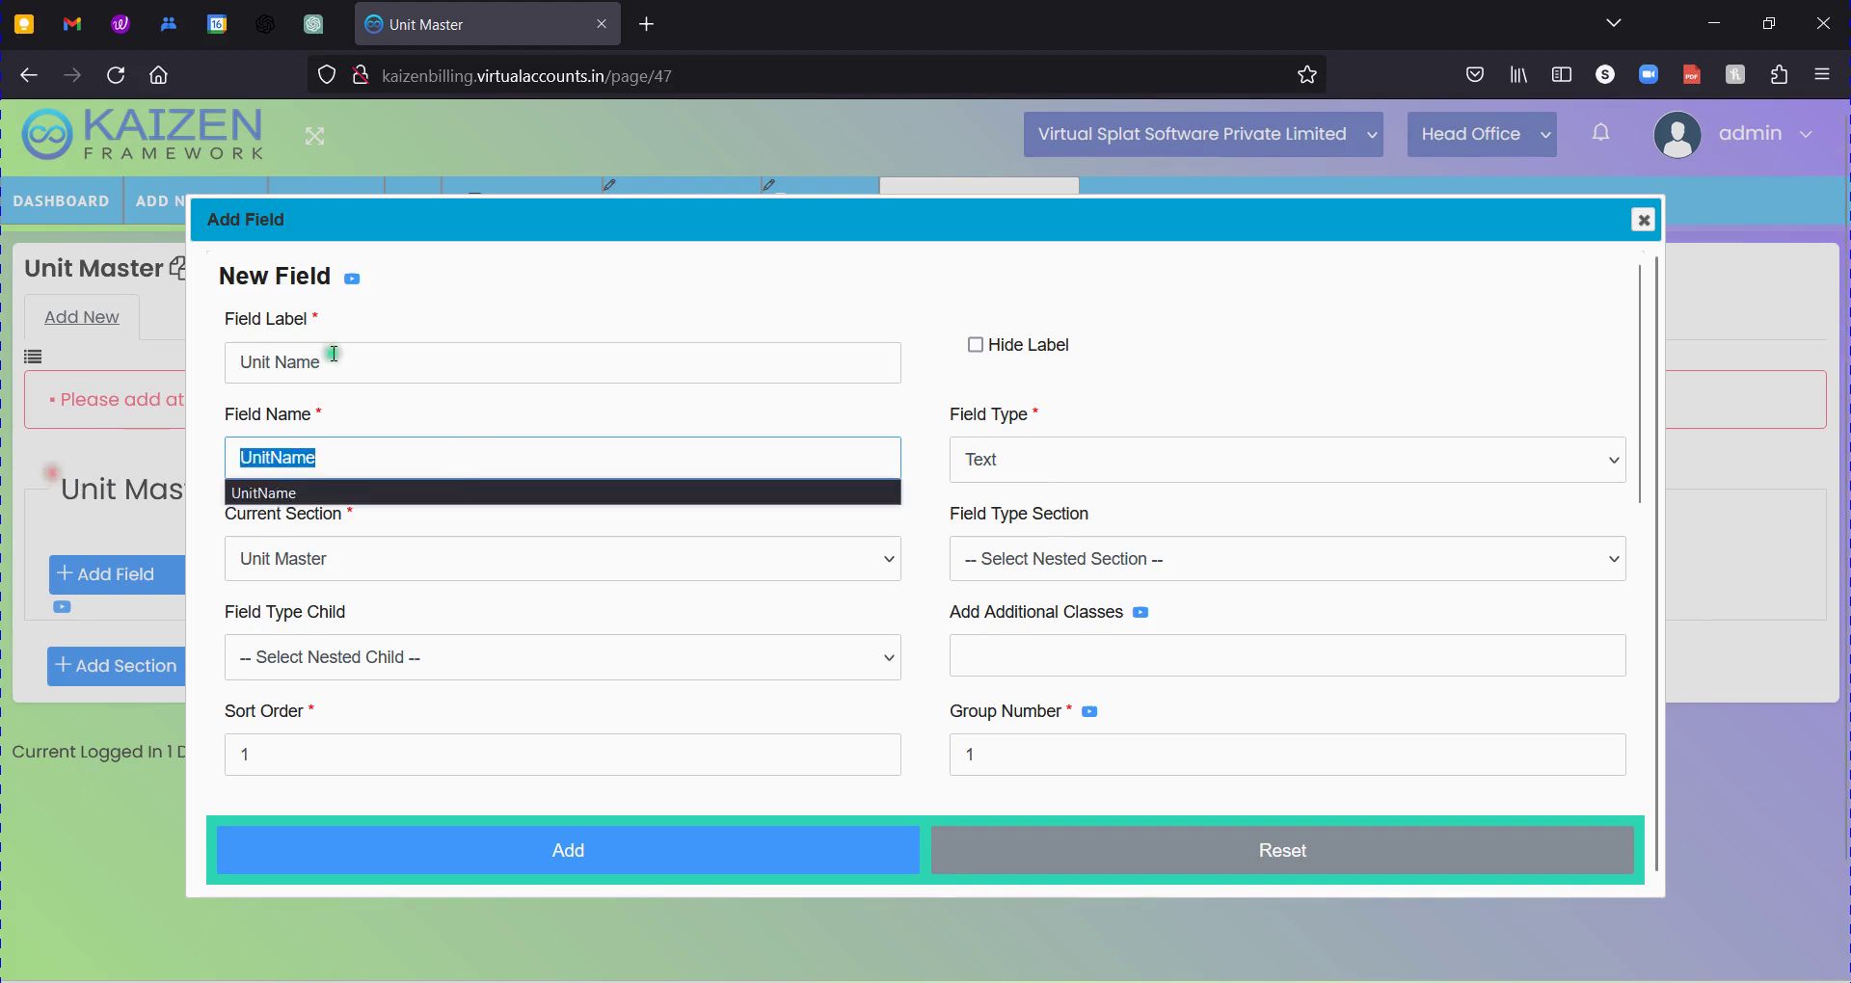
{"action": "left_click", "coordinate": [300, 463]}
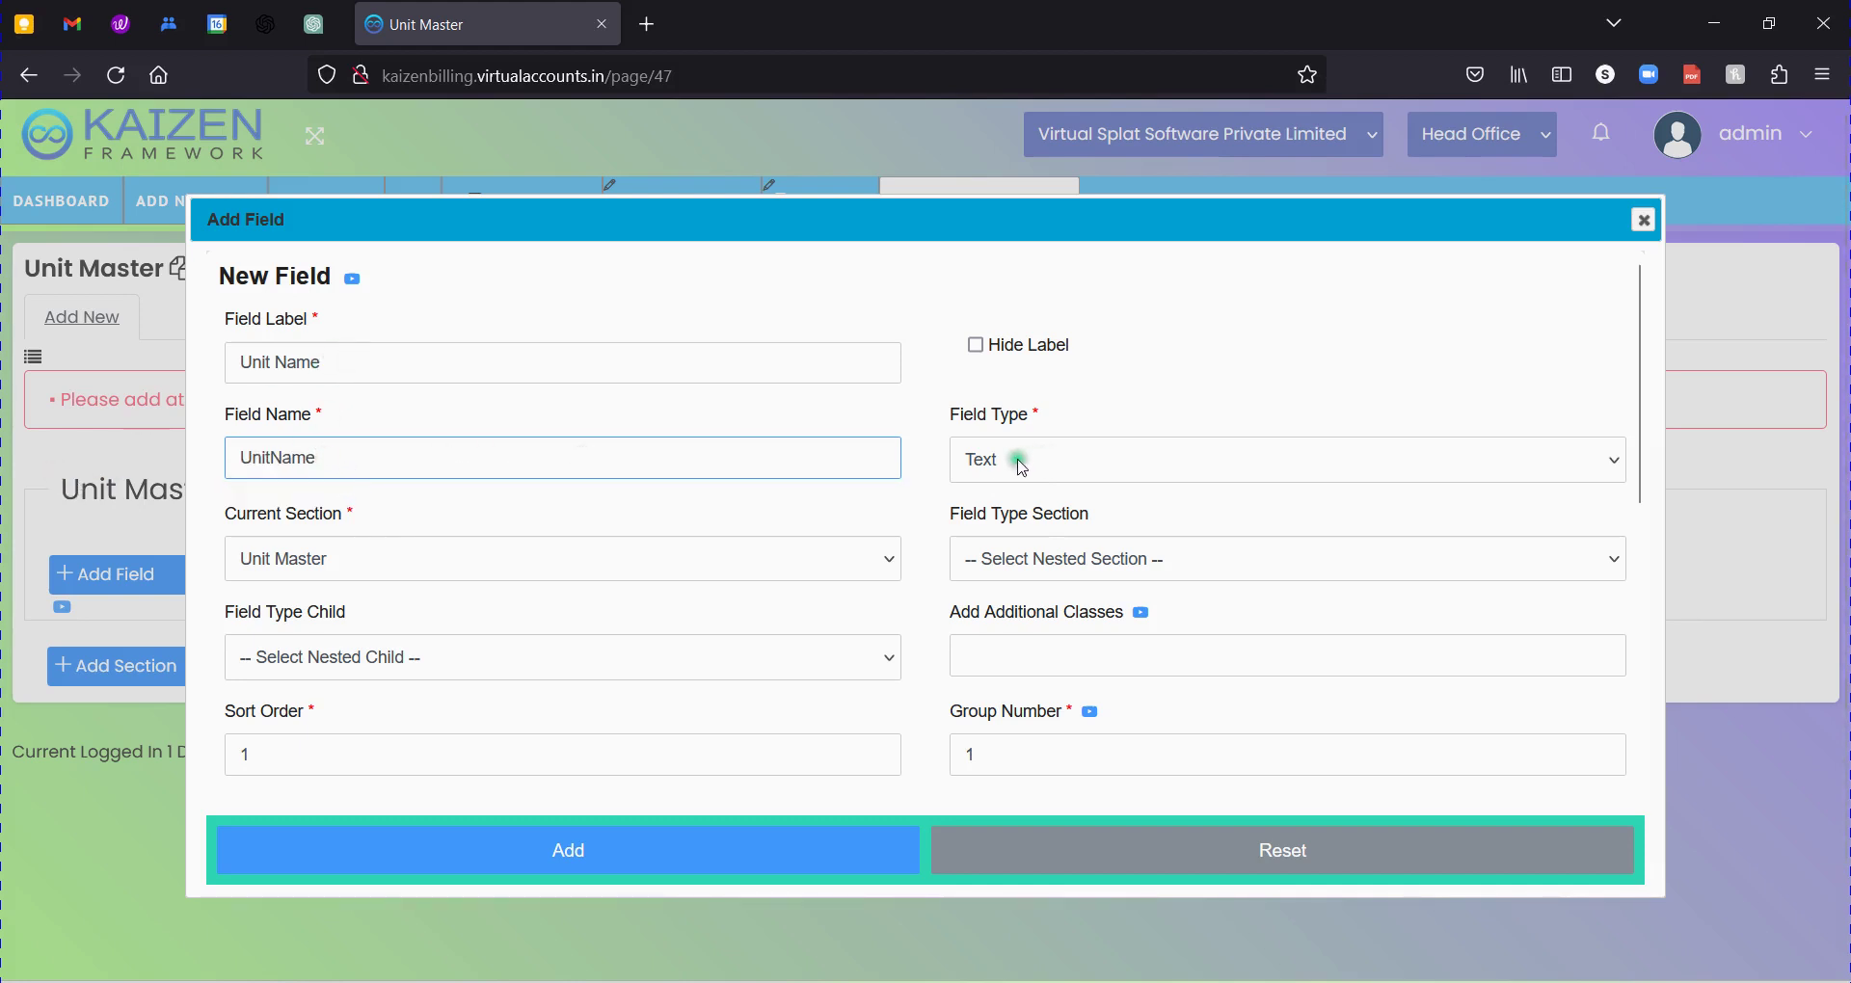
{"action": "left_click_drag", "start_coordinate": [370, 454], "coordinate": [160, 467]}
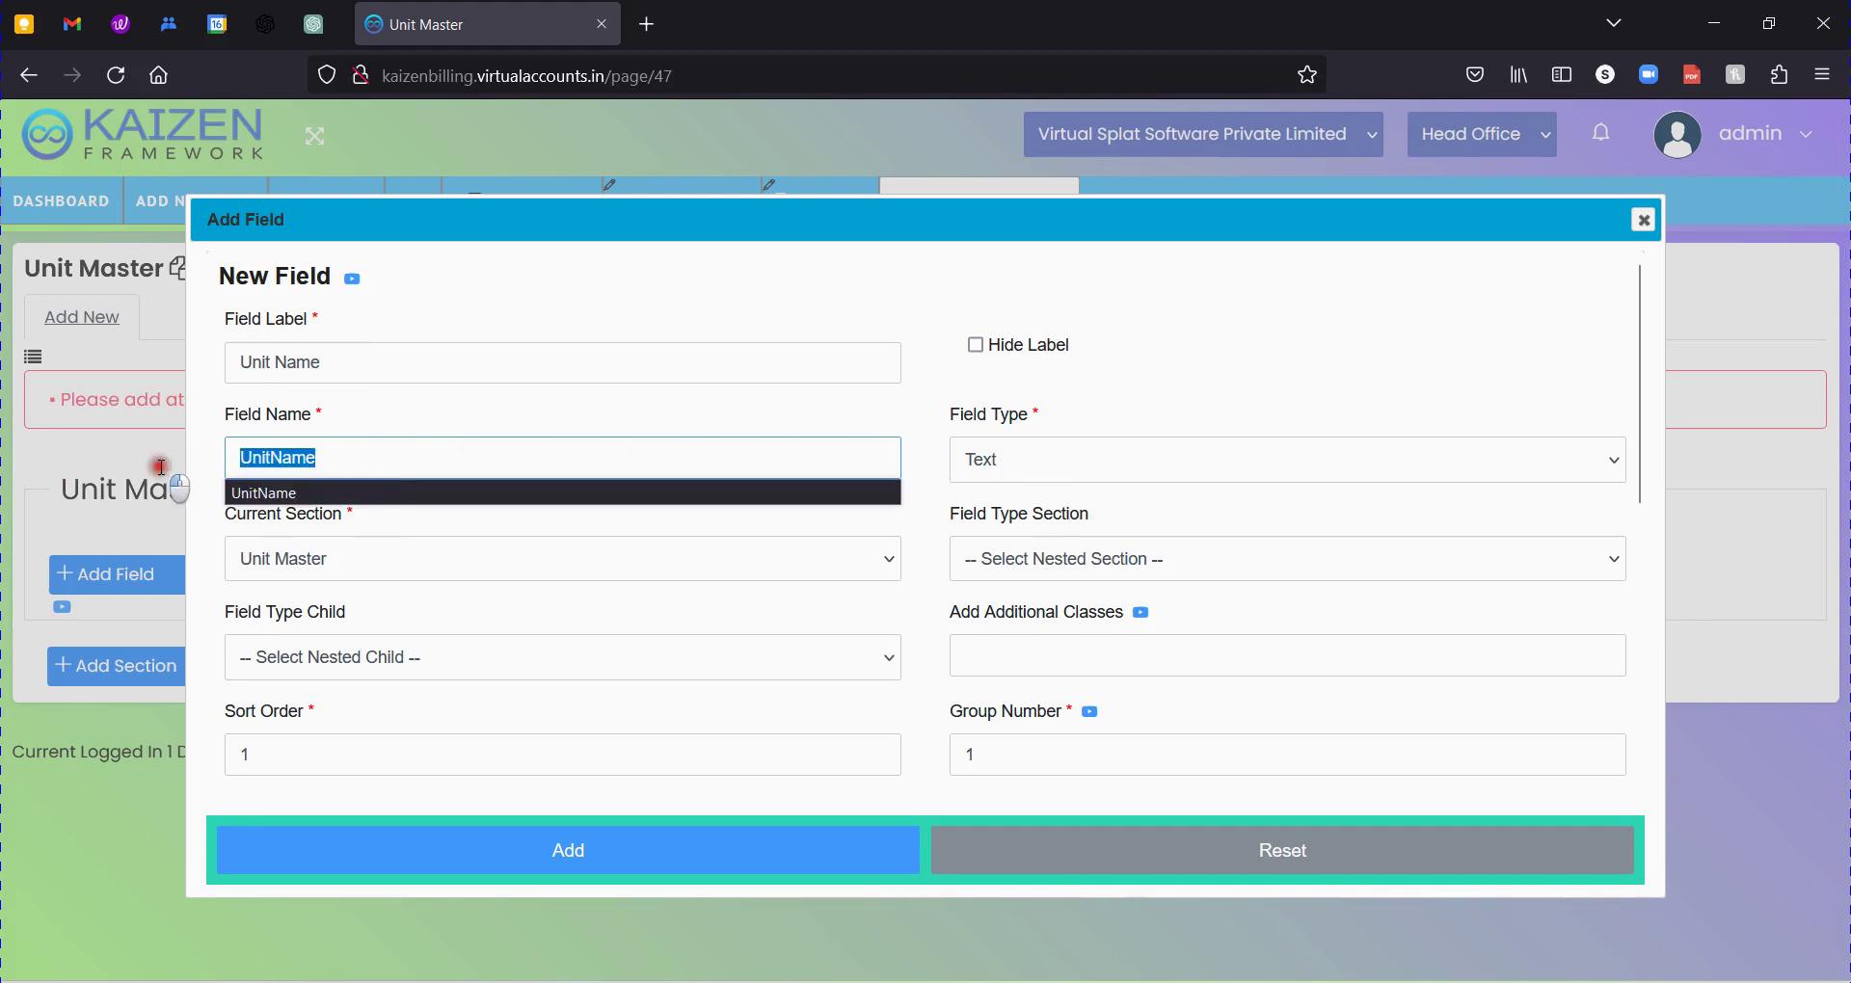
Change Max Length from 255 to 50.
{"action": "left_click_drag", "start_coordinate": [950, 415], "coordinate": [1009, 418]}
{"action": "scroll", "coordinate": [1060, 482], "scroll_direction": "down", "scroll_amount": 2}
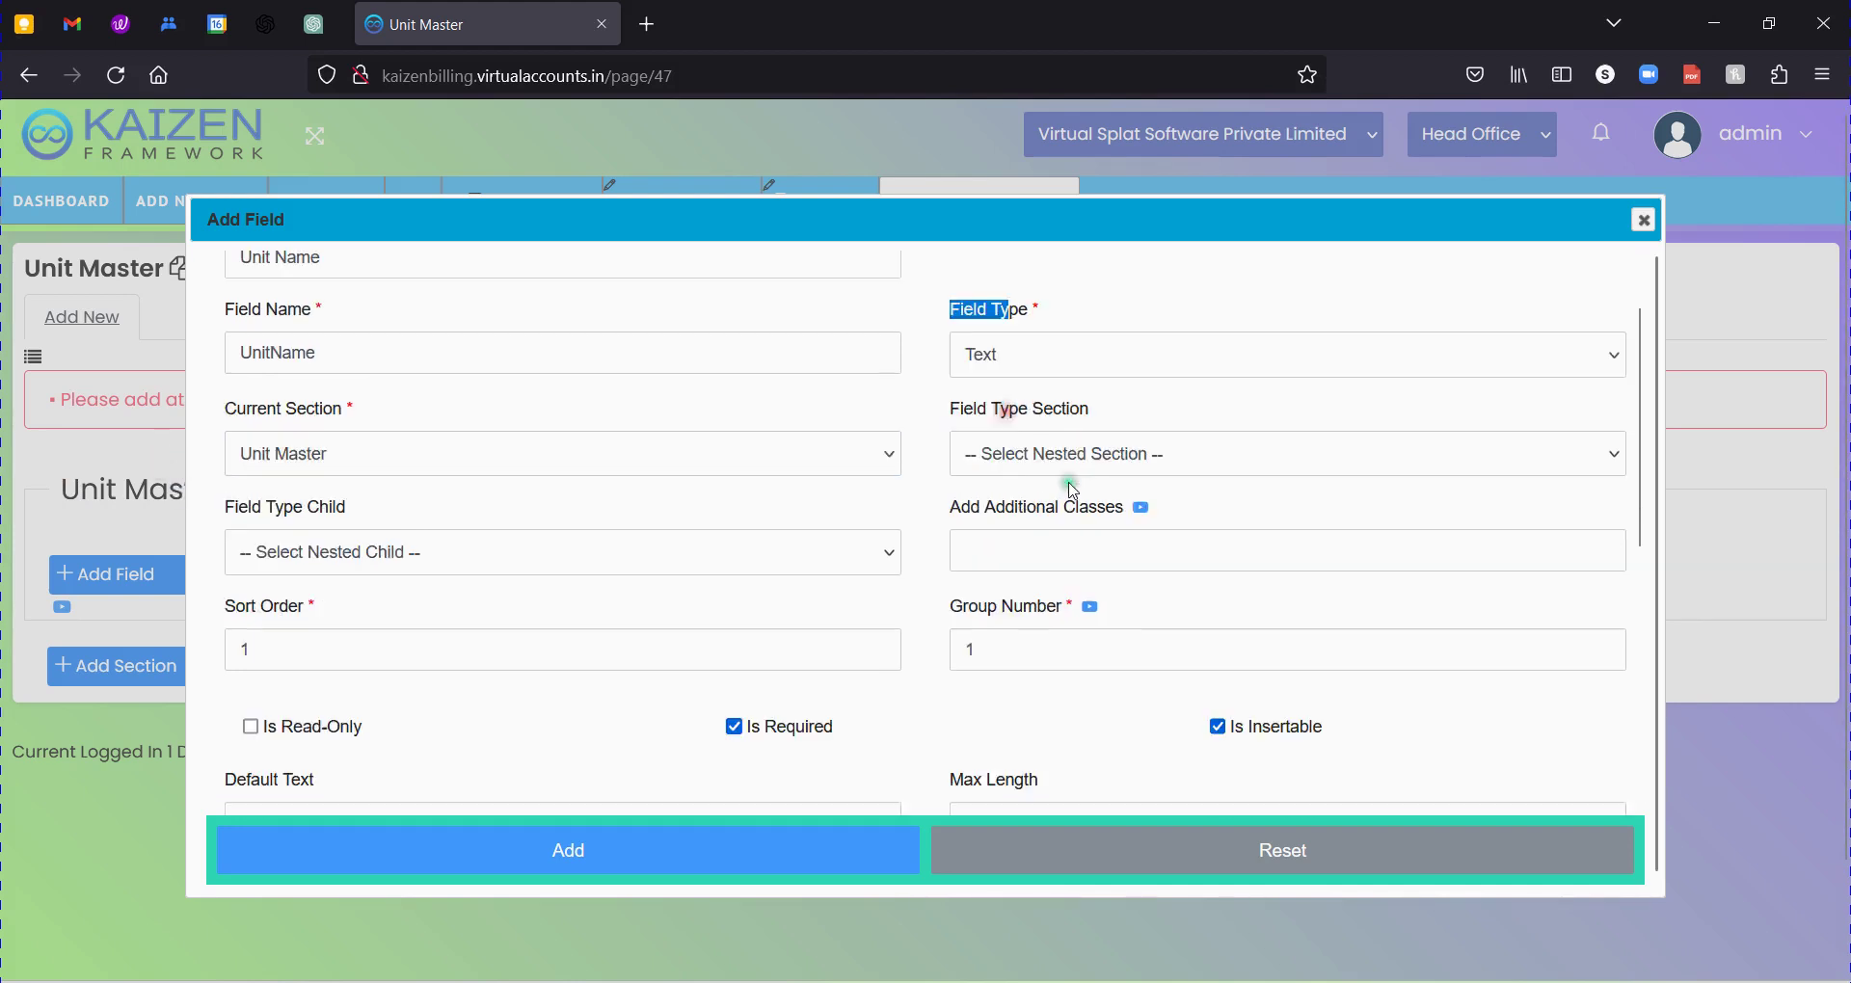
{"action": "scroll", "coordinate": [1072, 489], "scroll_direction": "down", "scroll_amount": 3}
{"action": "double_click", "coordinate": [980, 673]}
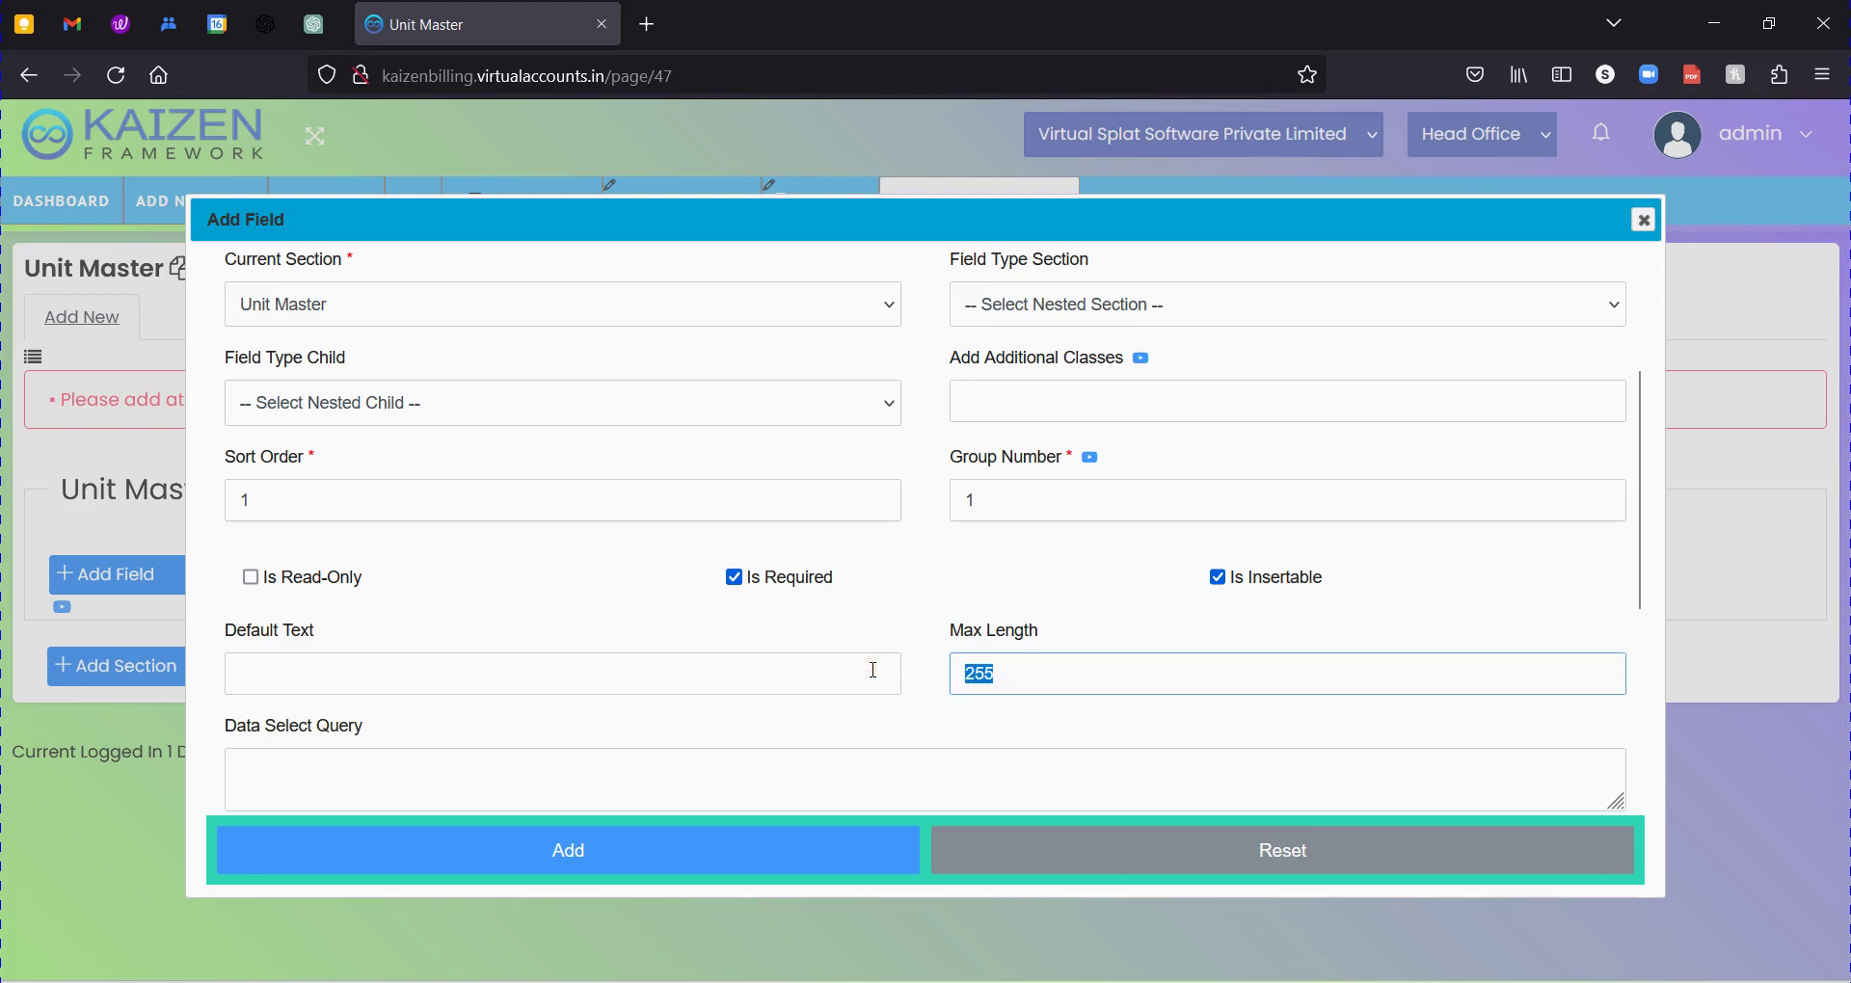
{"action": "type", "text": "50"}
{"action": "key", "text": "Tab"}
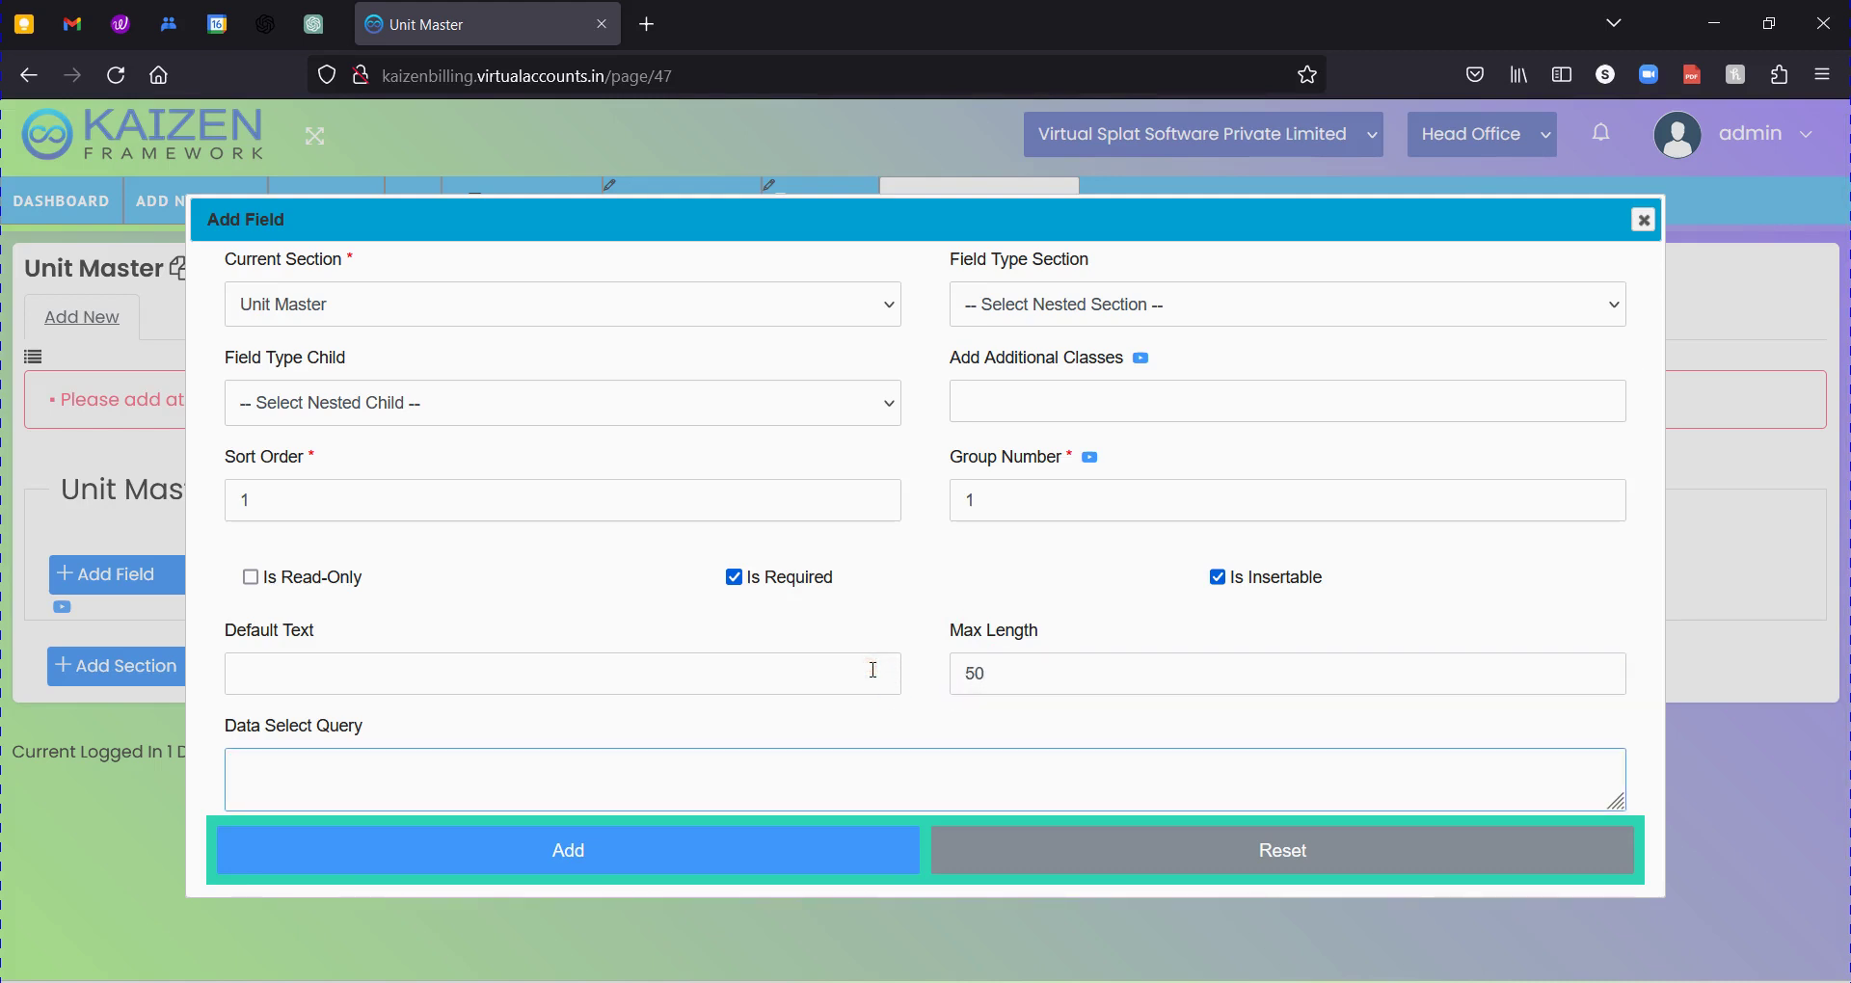
{"action": "scroll", "coordinate": [1066, 549], "scroll_direction": "down", "scroll_amount": 7}
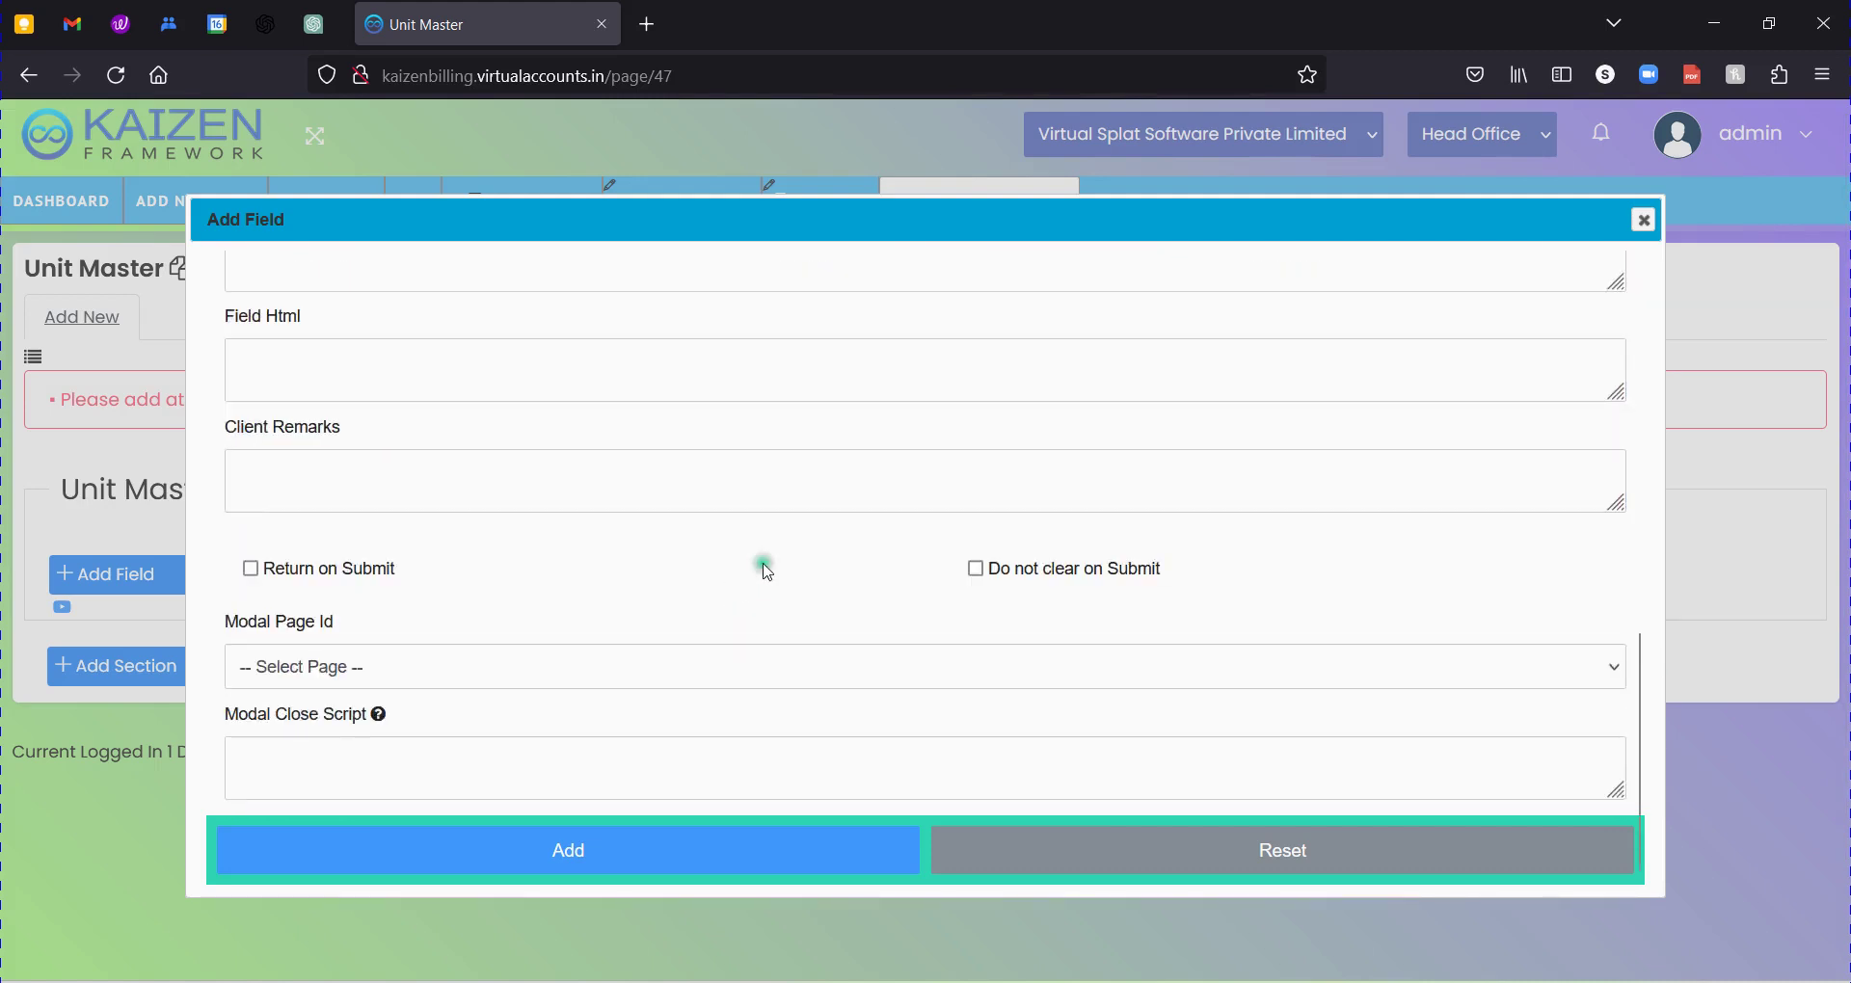
{"action": "scroll", "coordinate": [1196, 439], "scroll_direction": "up", "scroll_amount": 7}
{"action": "scroll", "coordinate": [909, 665], "scroll_direction": "down", "scroll_amount": 7}
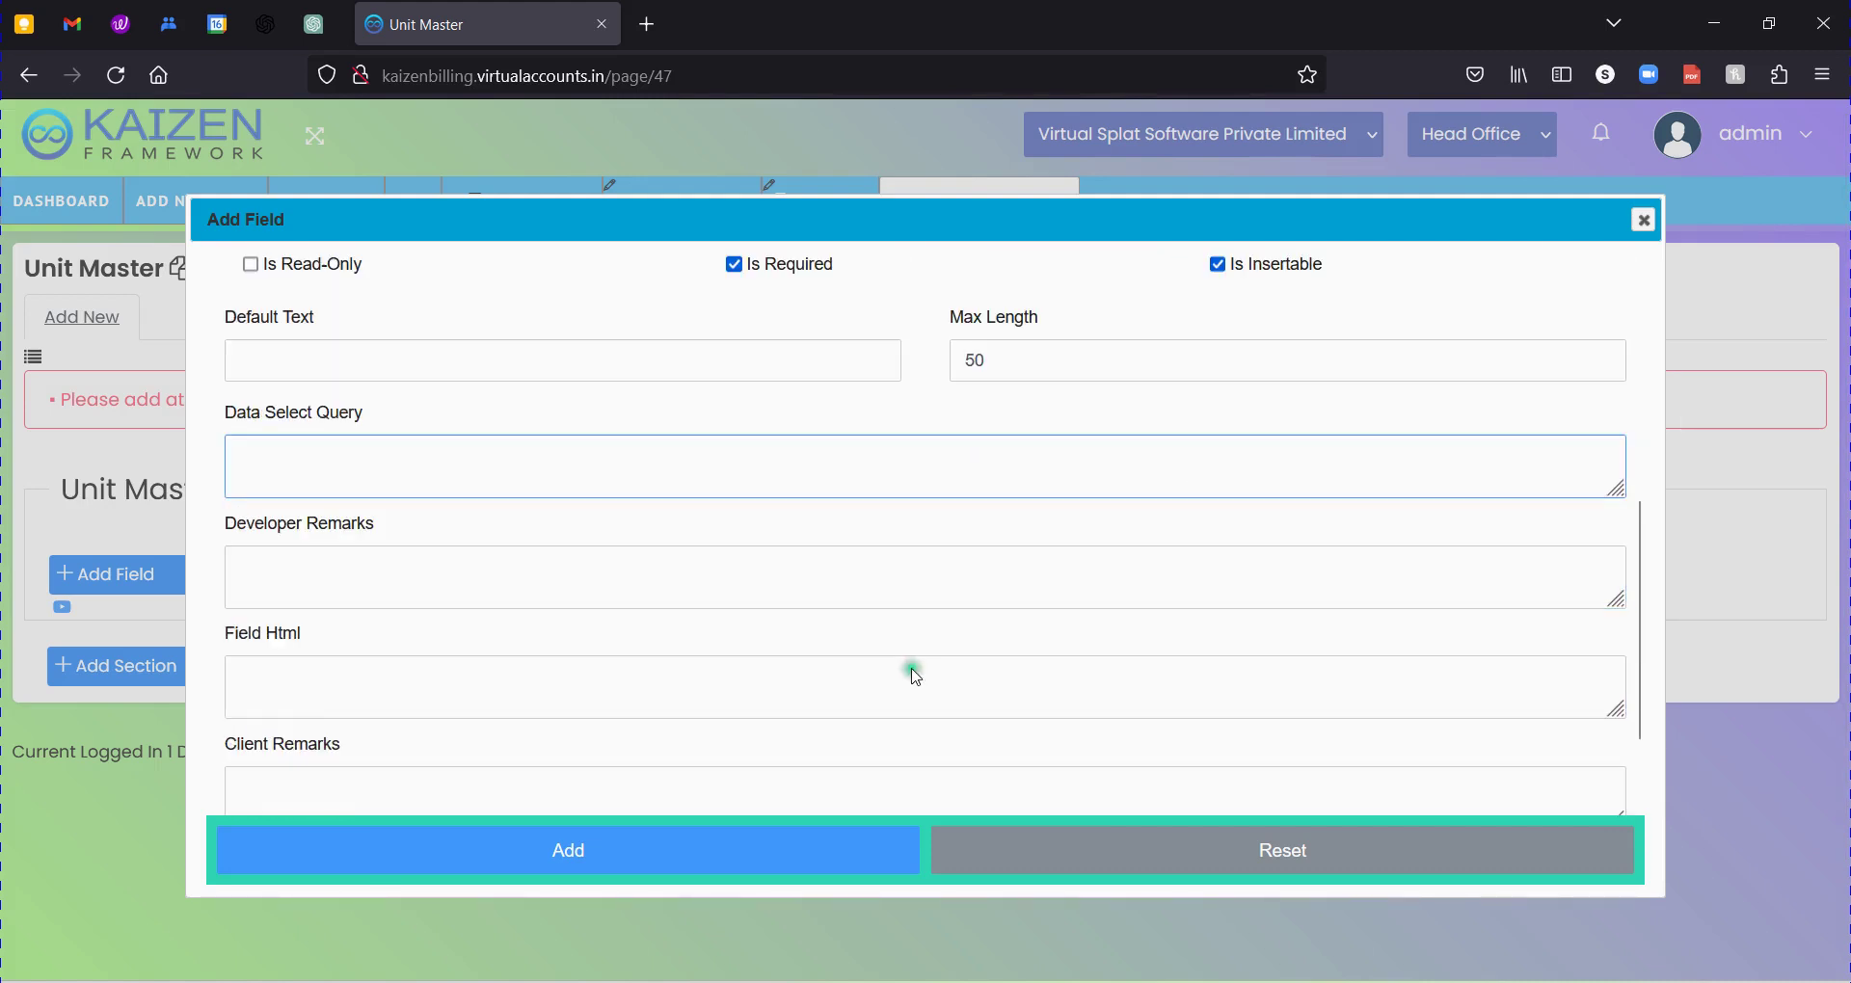
{"action": "left_click", "coordinate": [650, 847]}
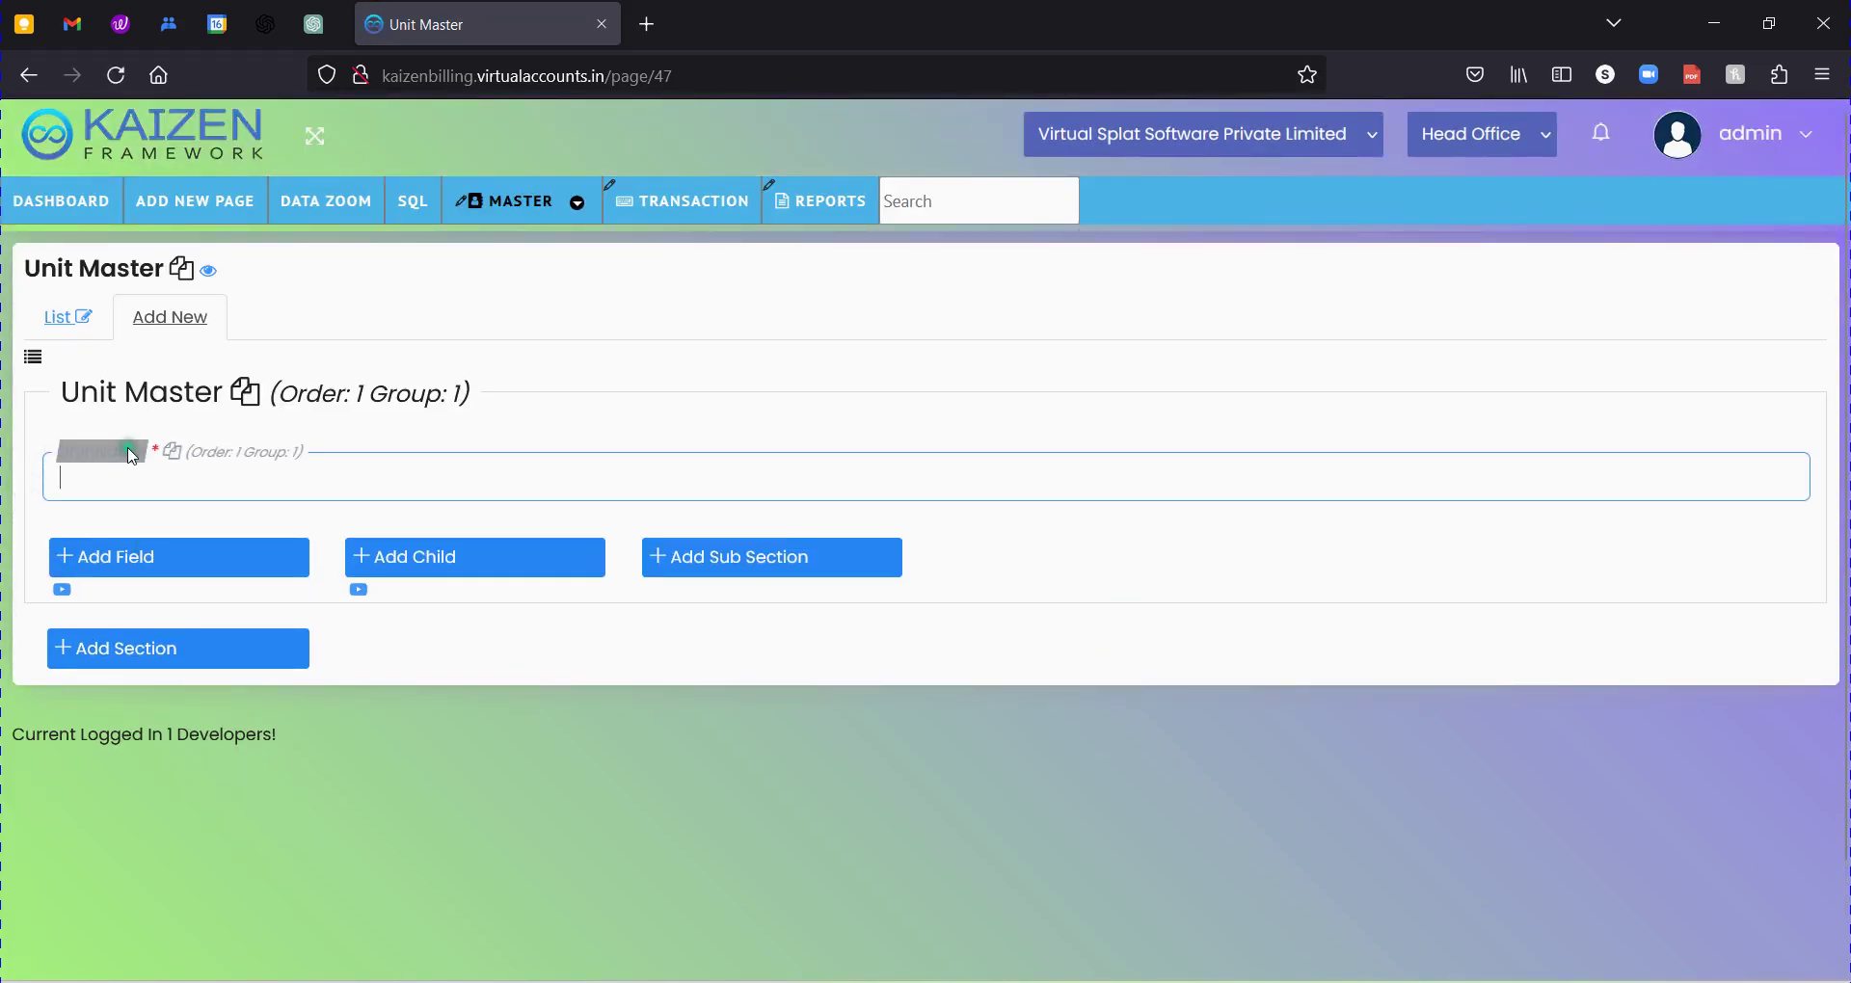
{"action": "left_click", "coordinate": [332, 483]}
{"action": "left_click", "coordinate": [138, 452]}
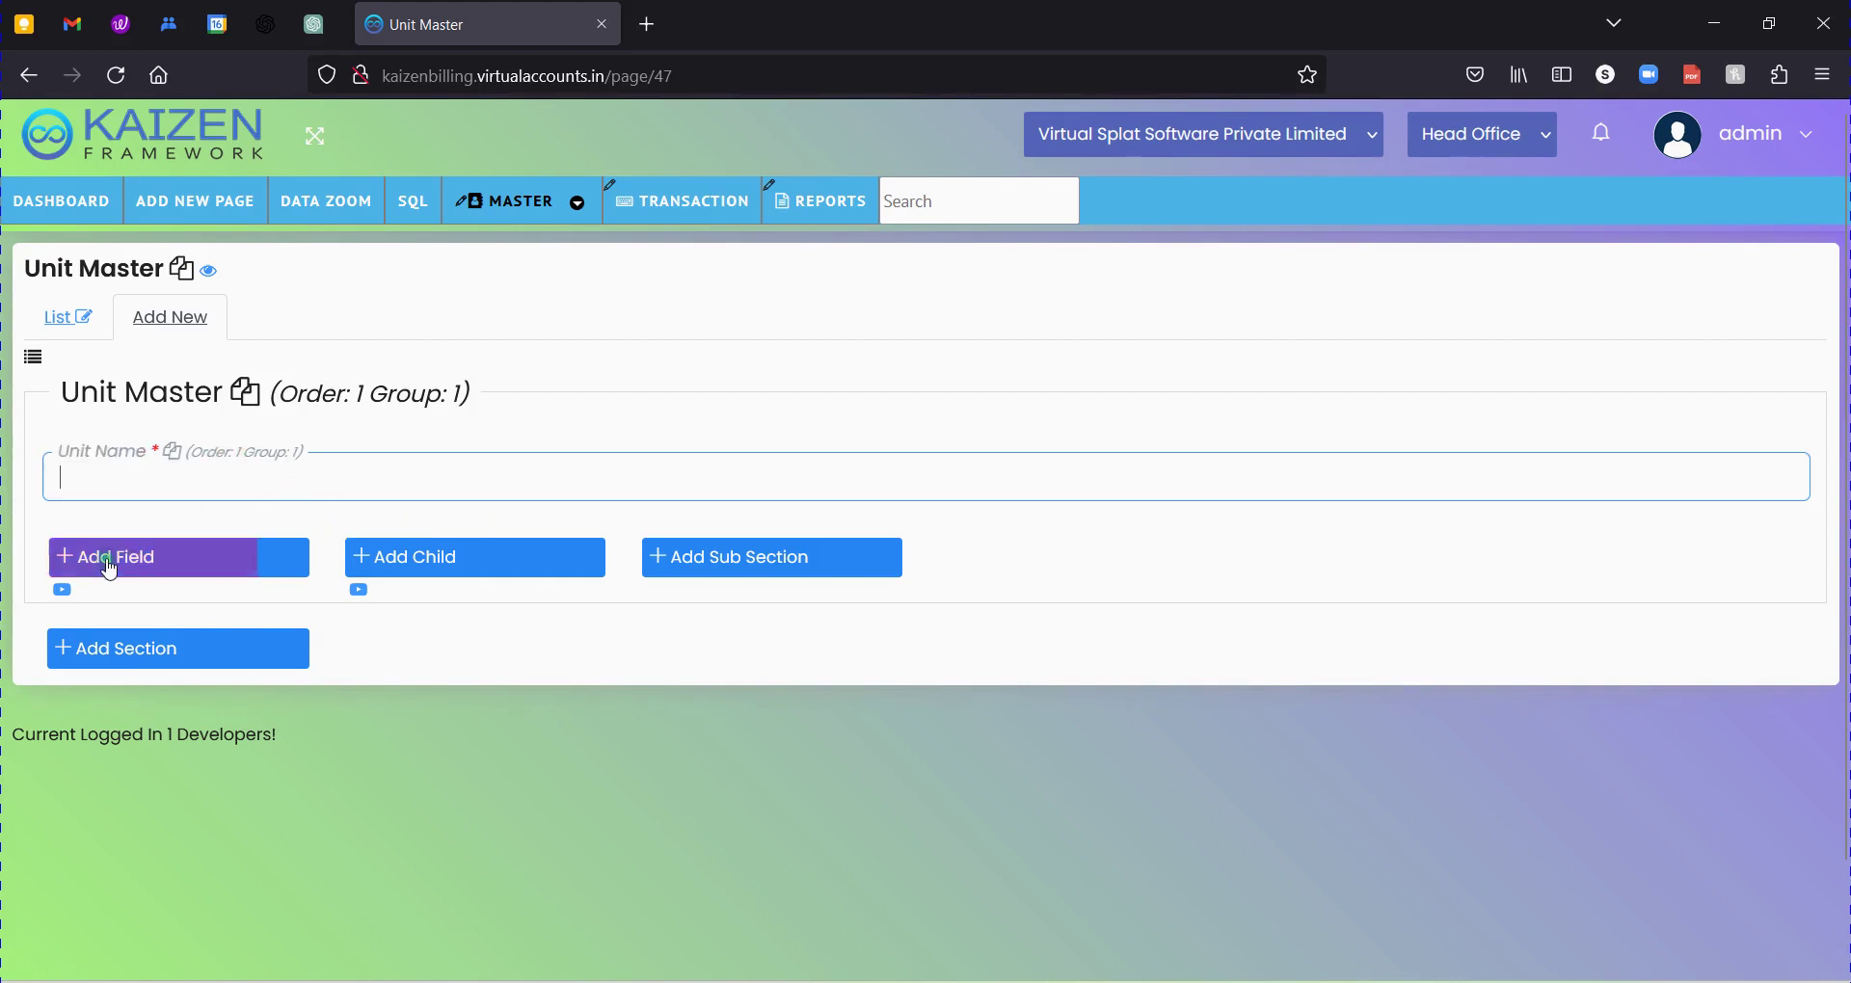
{"action": "left_click", "coordinate": [207, 499]}
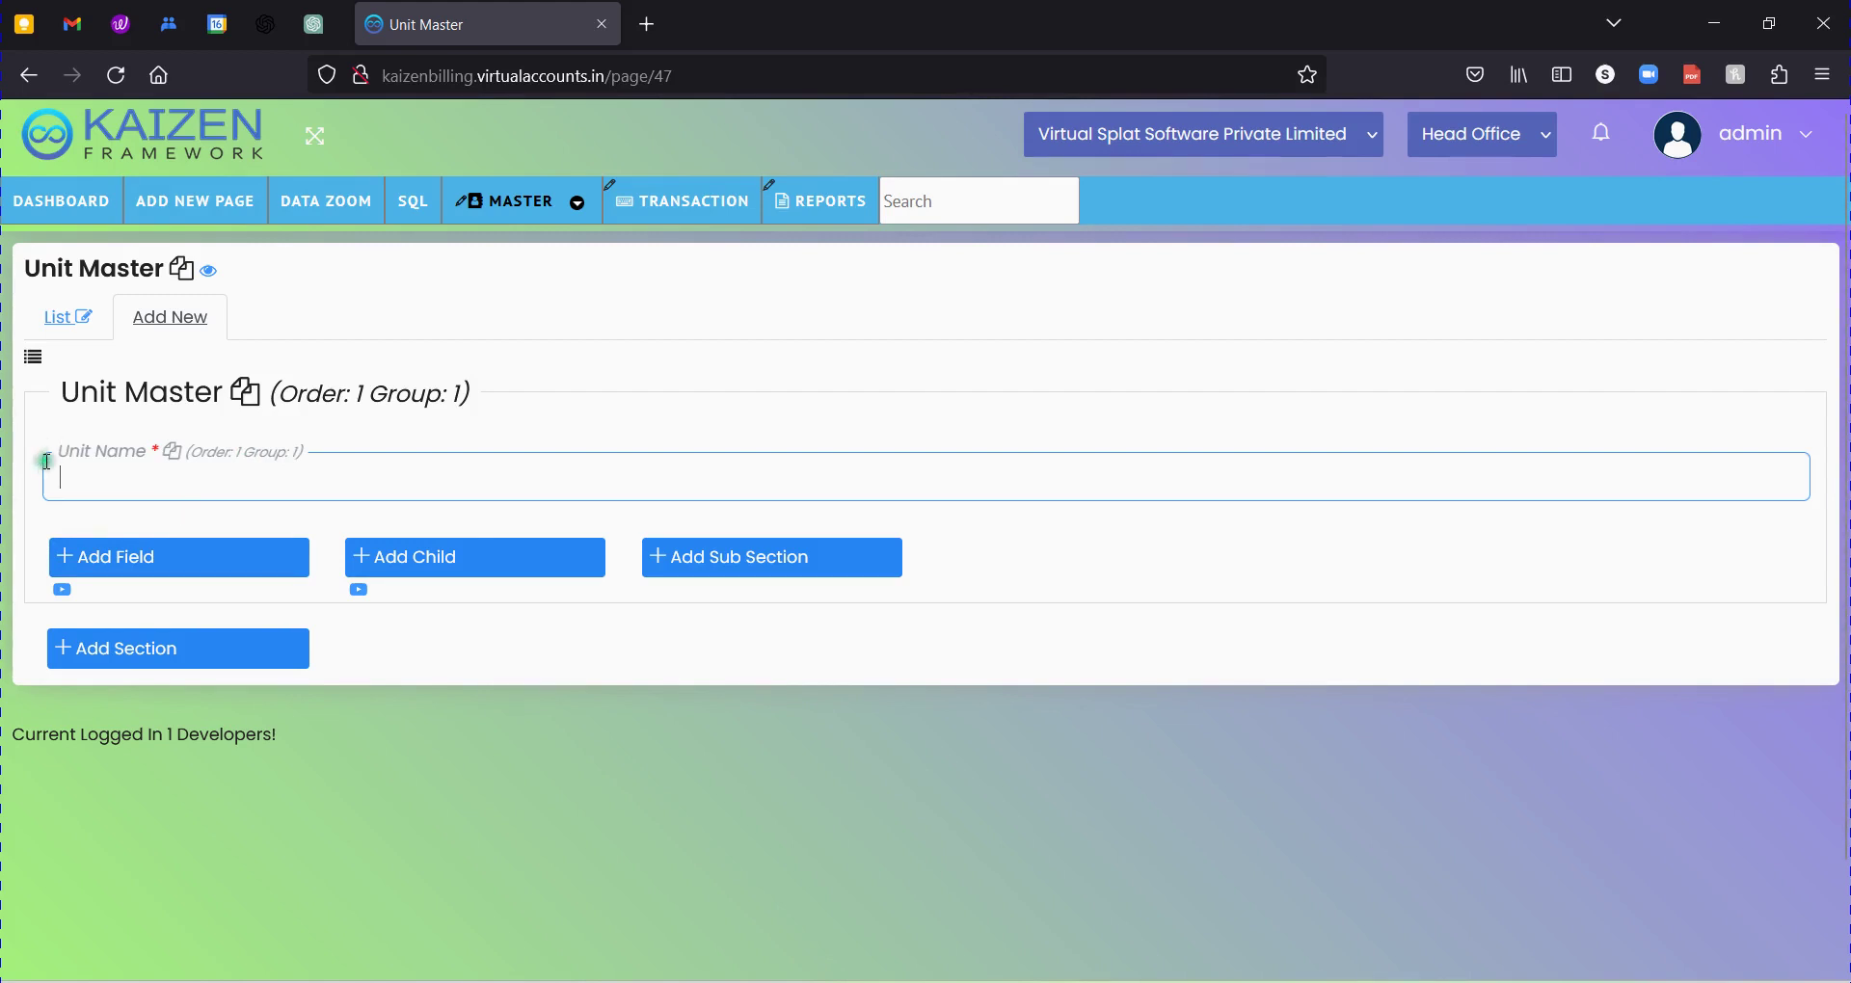
{"action": "left_click", "coordinate": [125, 551]}
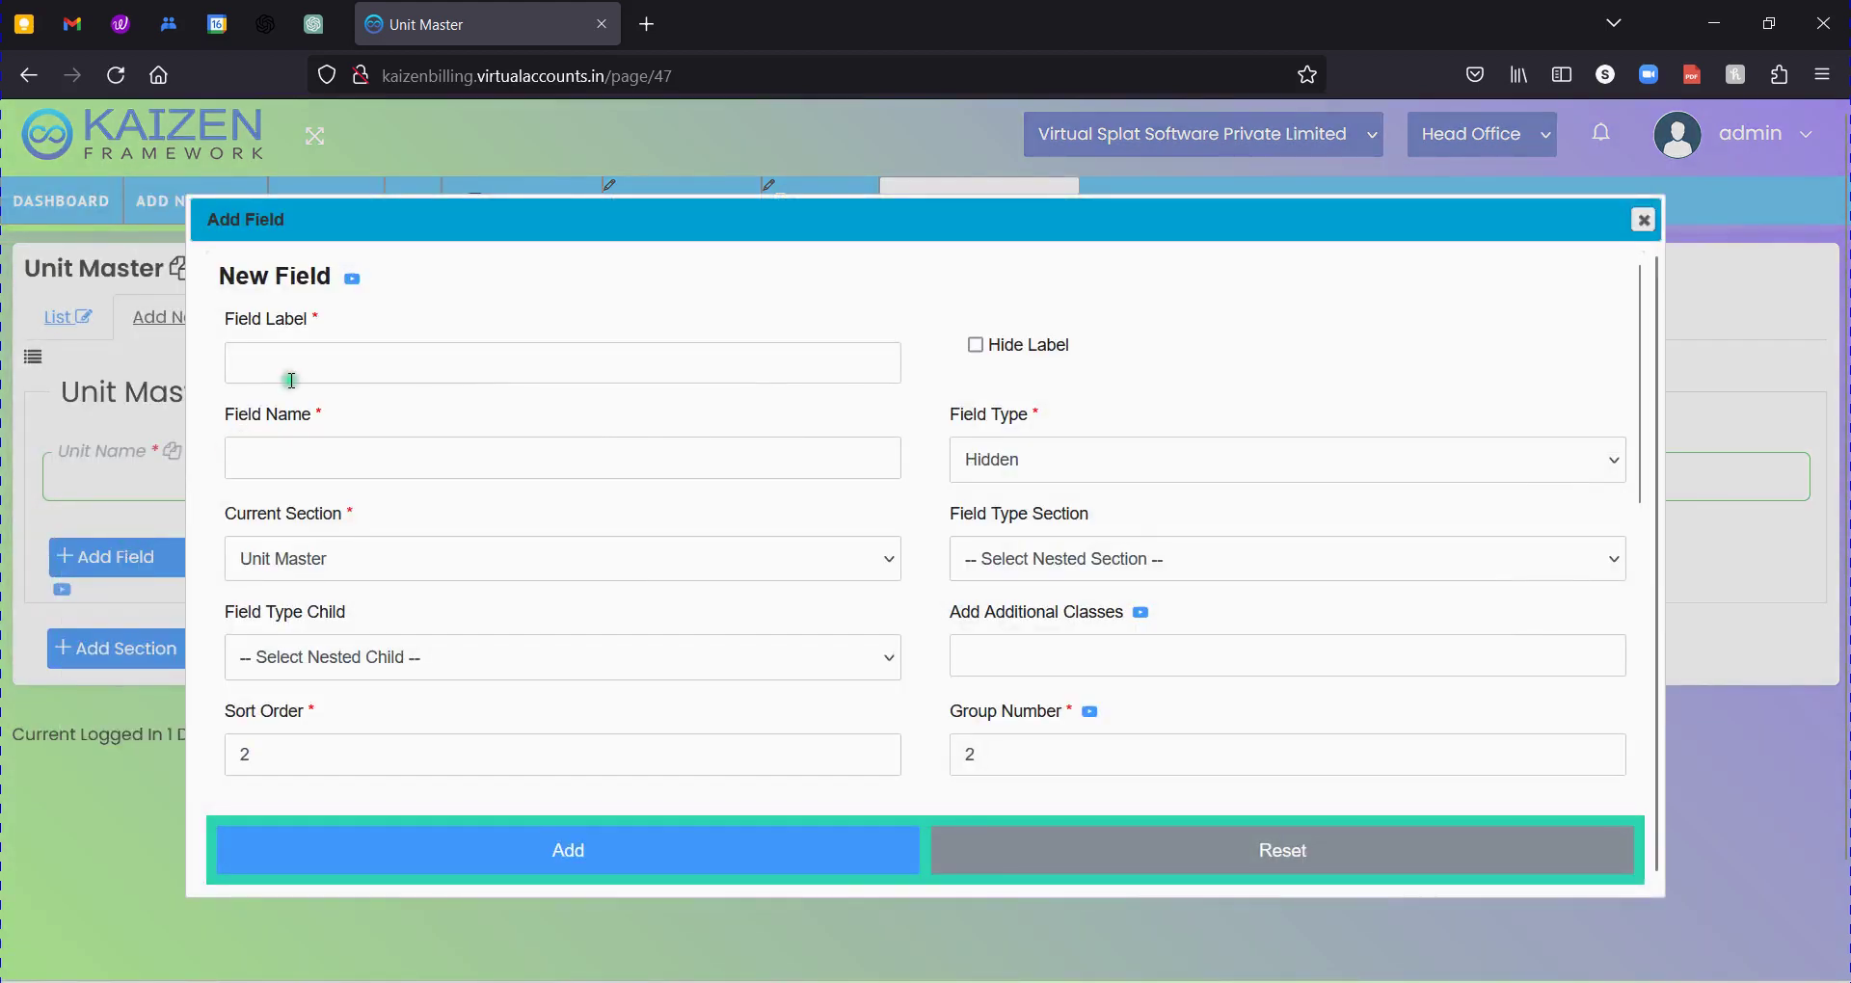
{"action": "left_click", "coordinate": [289, 378]}
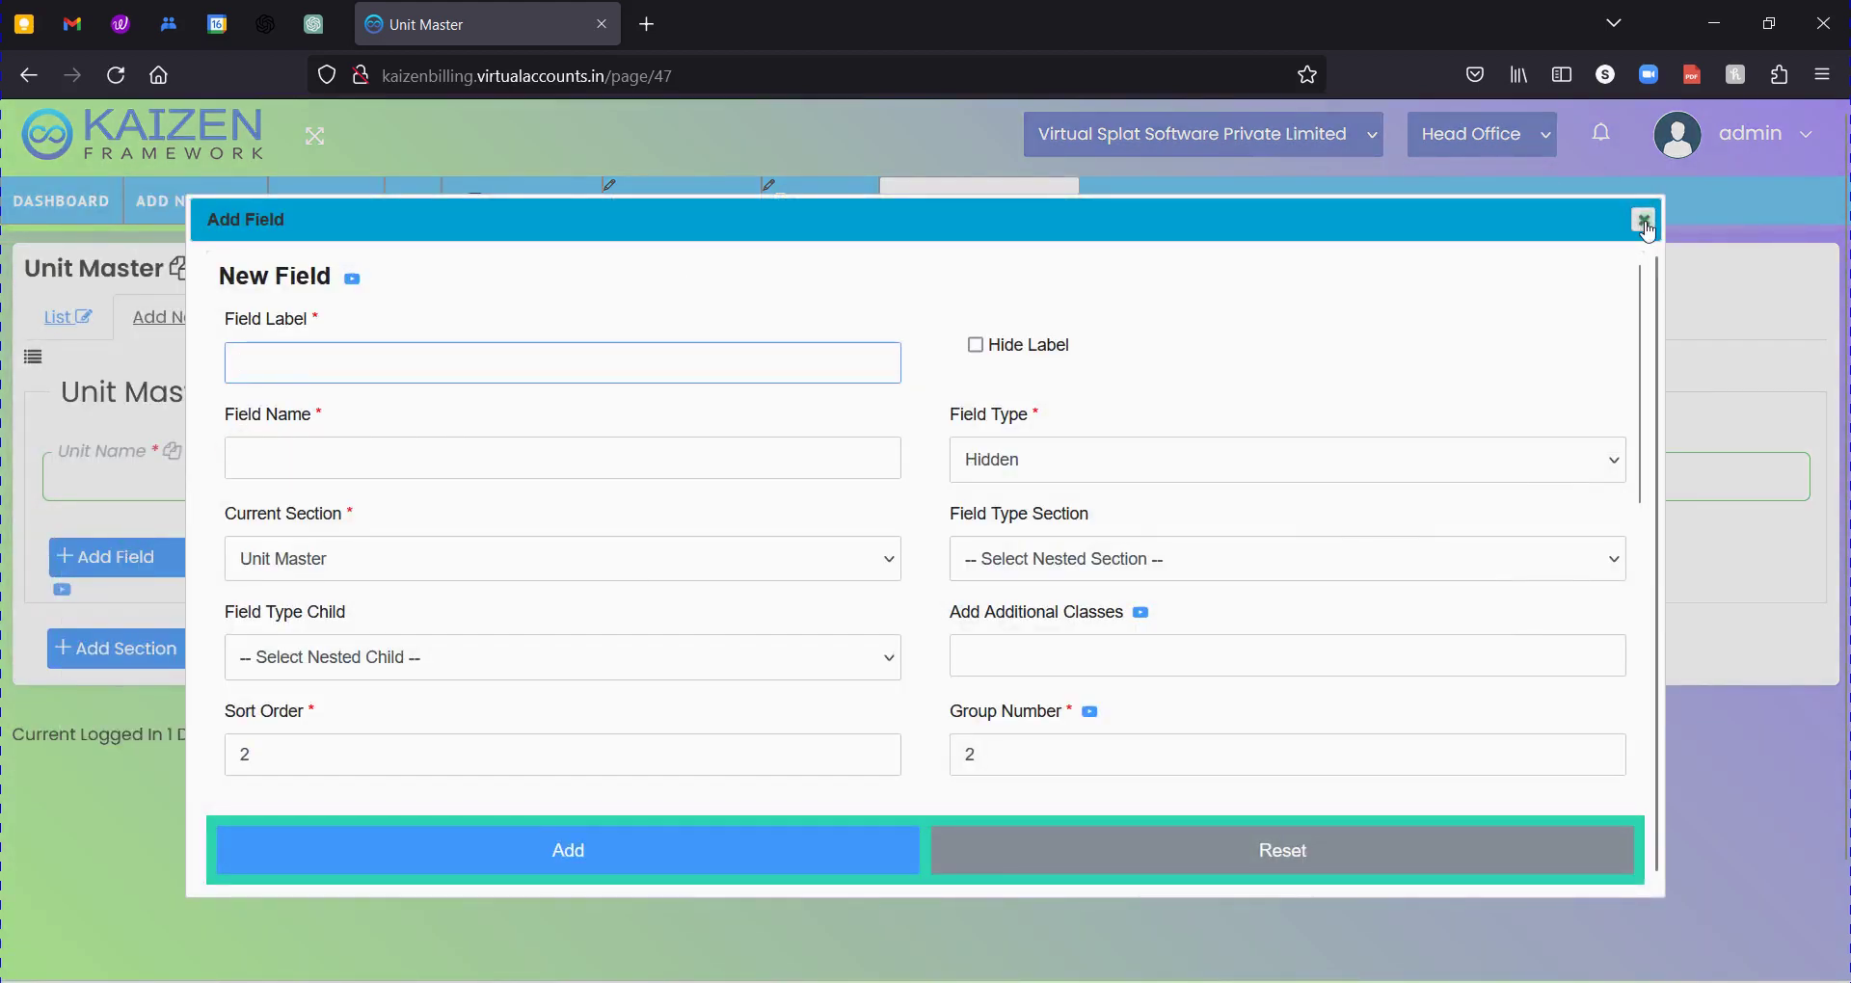
{"action": "left_click", "coordinate": [1645, 218]}
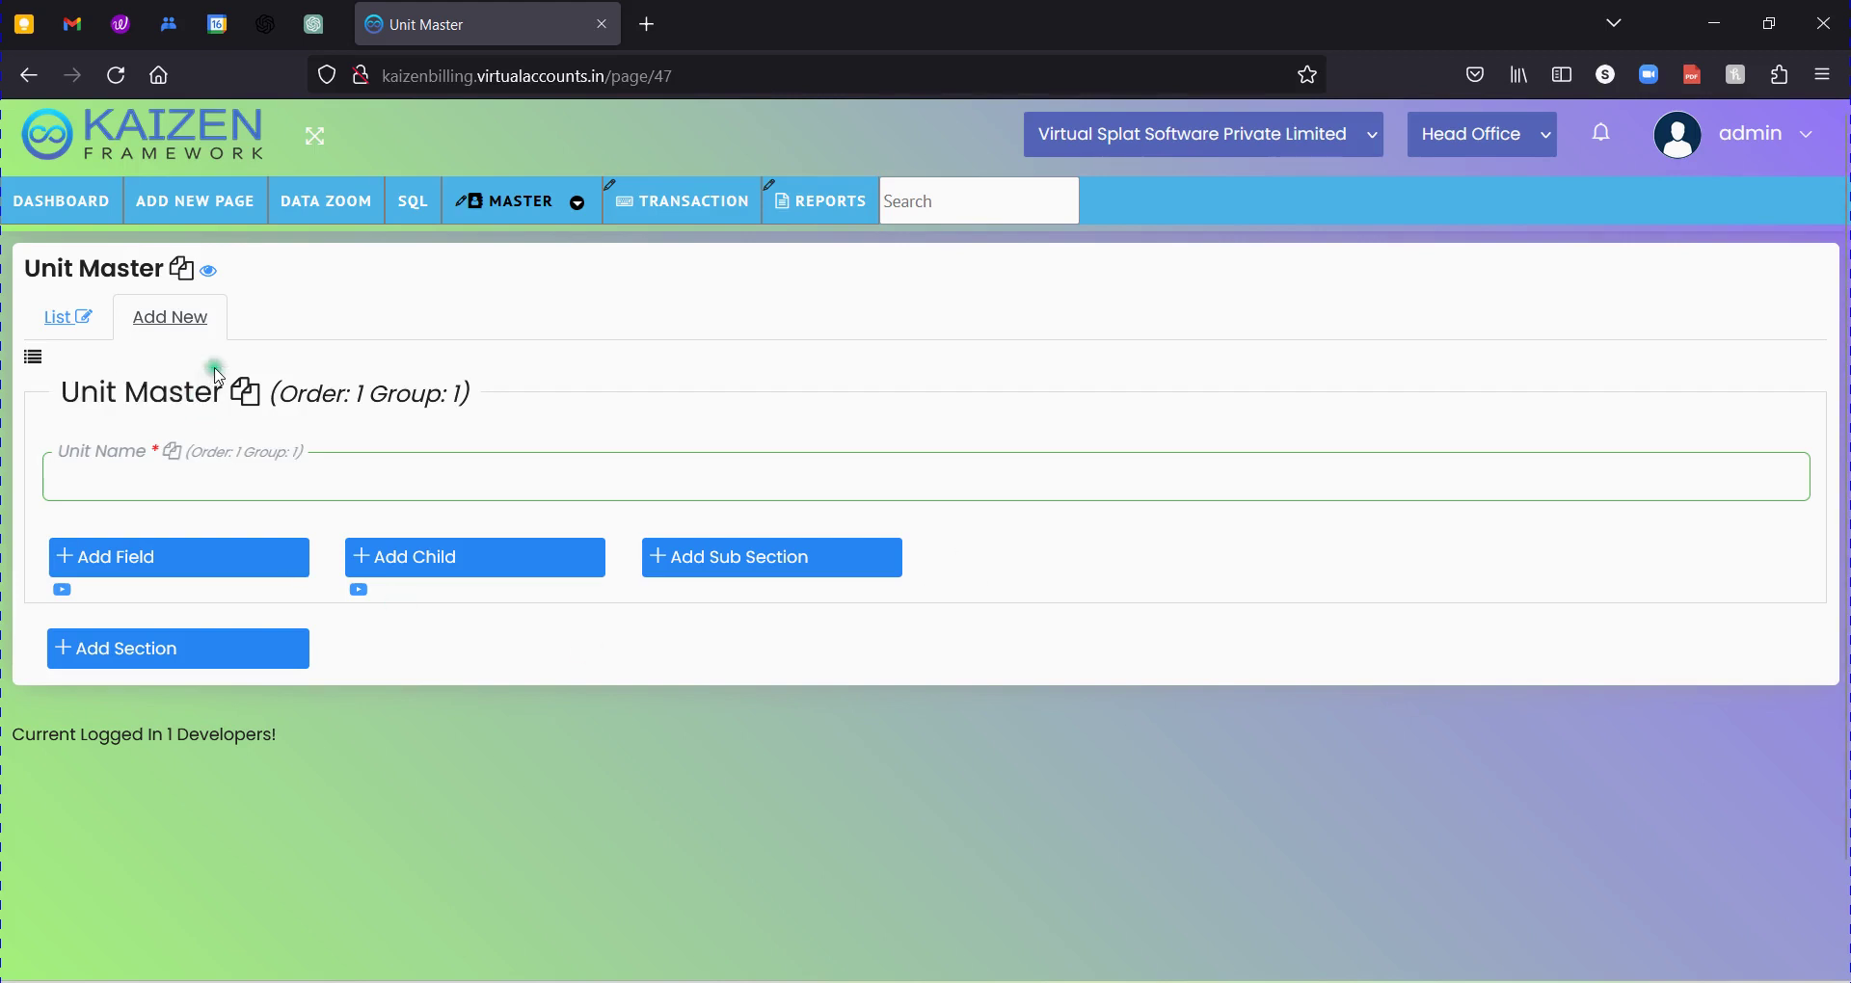
{"action": "triple_click", "coordinate": [150, 407]}
{"action": "left_click", "coordinate": [152, 417]}
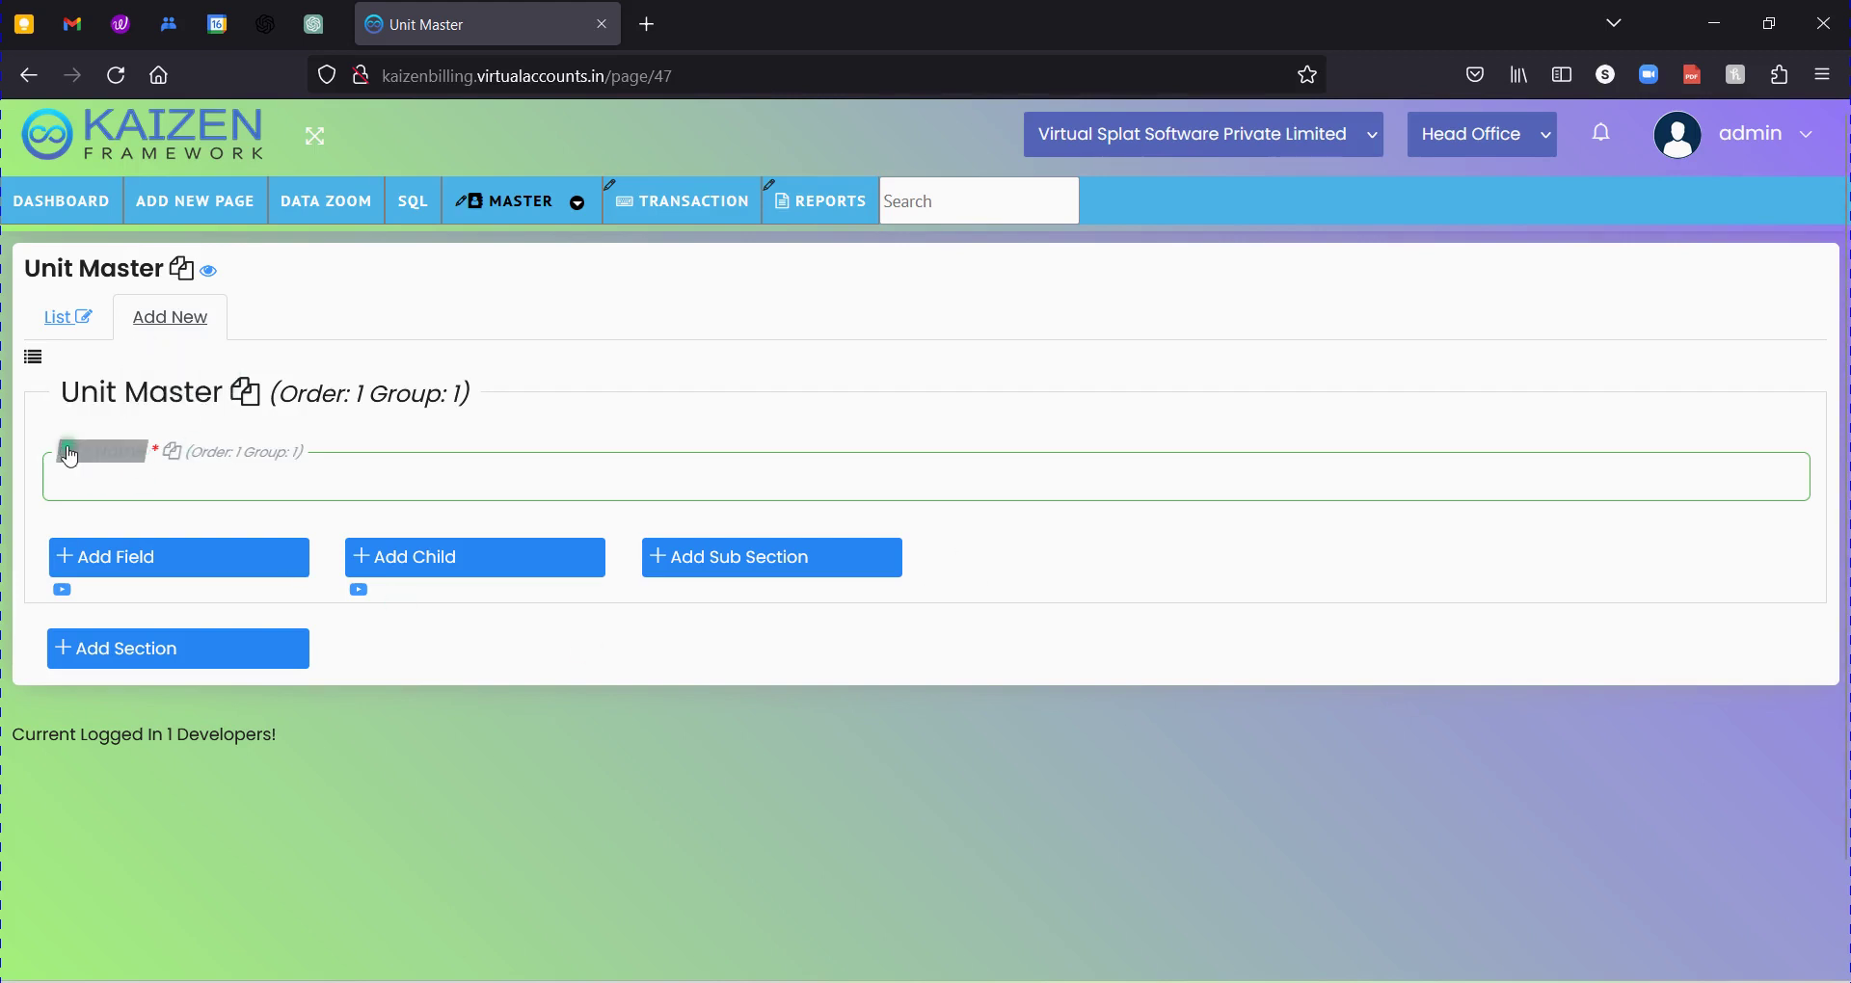
Open the Unit Master preview in a new tab and view its unit list.
{"action": "left_click", "coordinate": [210, 274]}
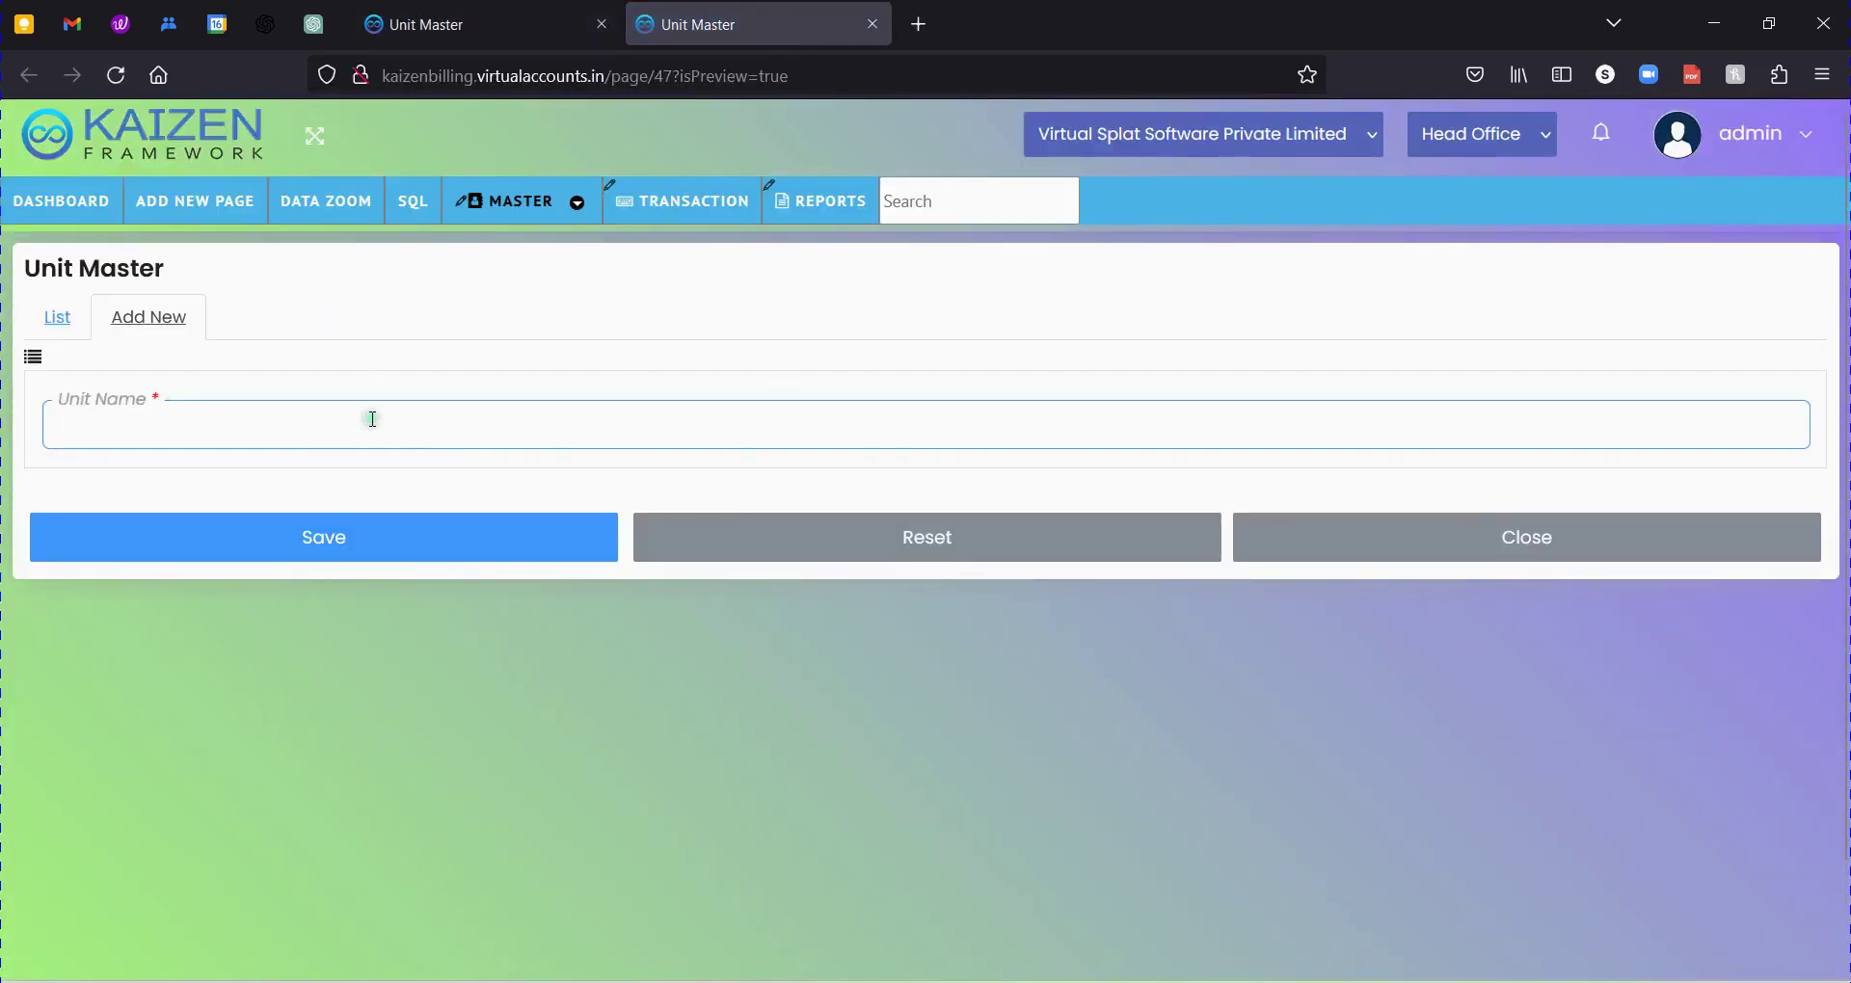
{"action": "left_click", "coordinate": [206, 428]}
{"action": "left_click", "coordinate": [52, 338]}
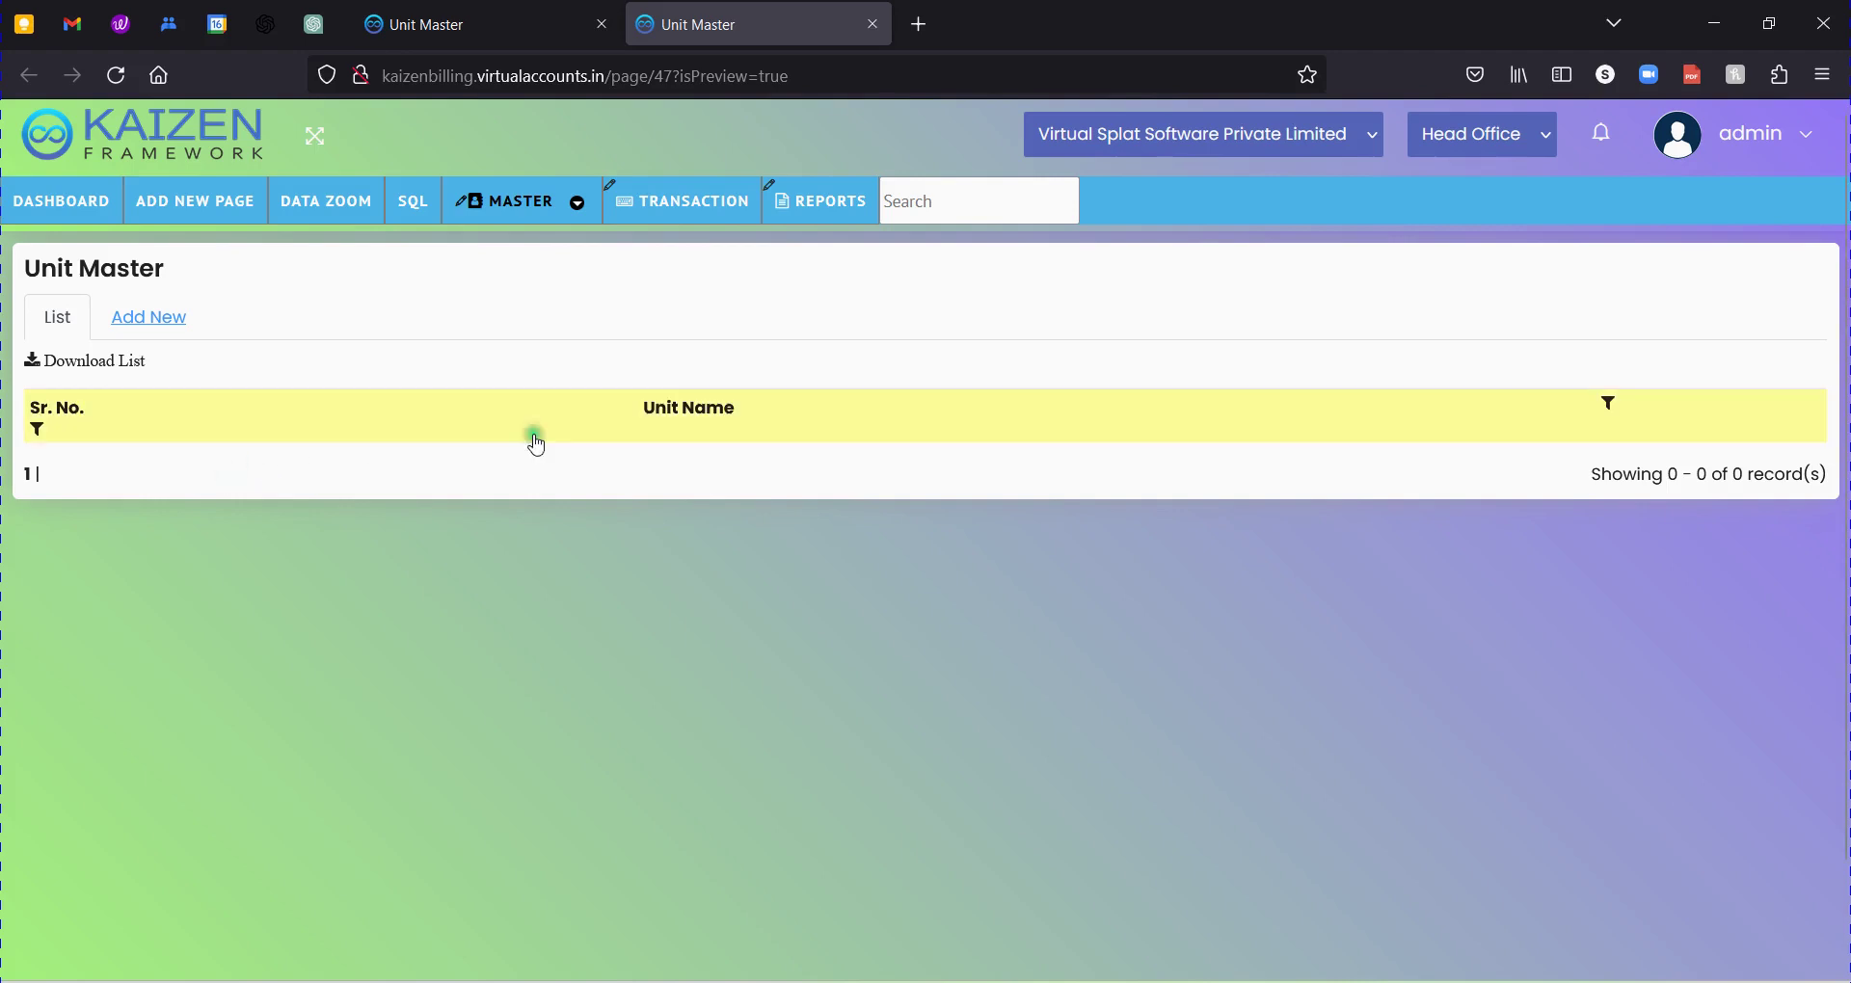
Enter KG as the Unit Name on the Add New form and save it.
{"action": "left_click", "coordinate": [152, 319]}
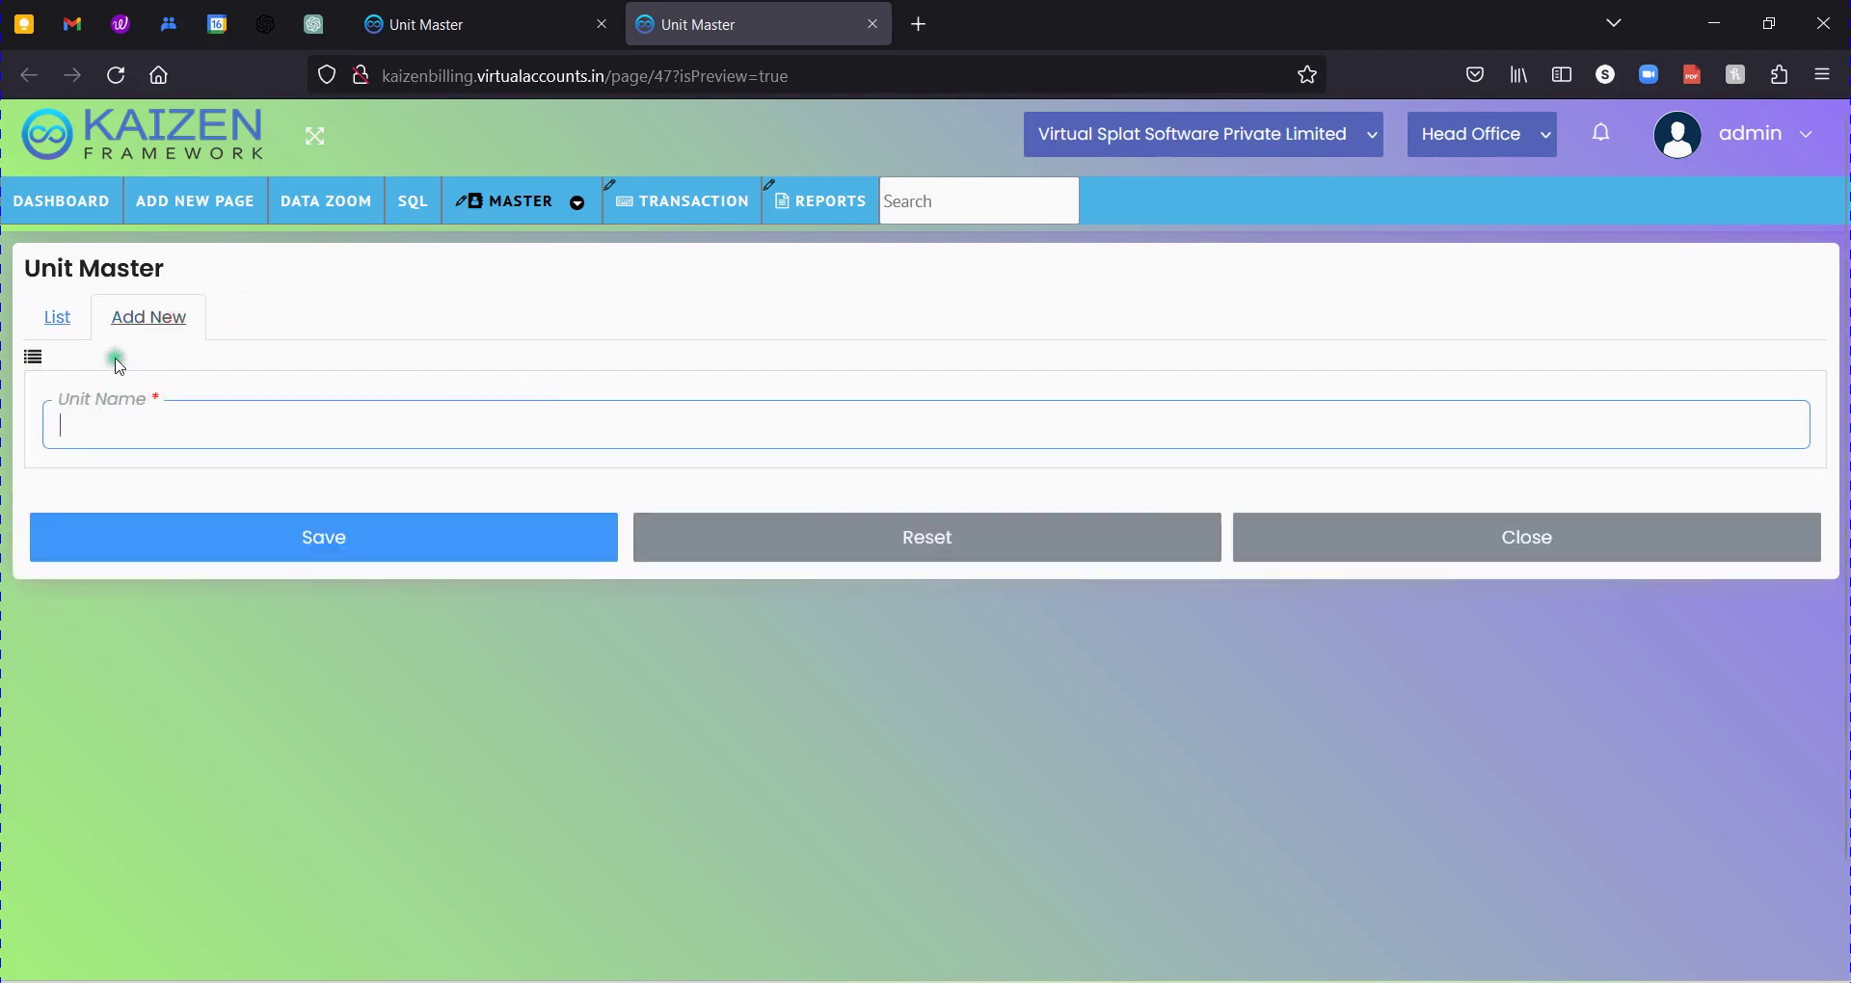
{"action": "left_click", "coordinate": [60, 321]}
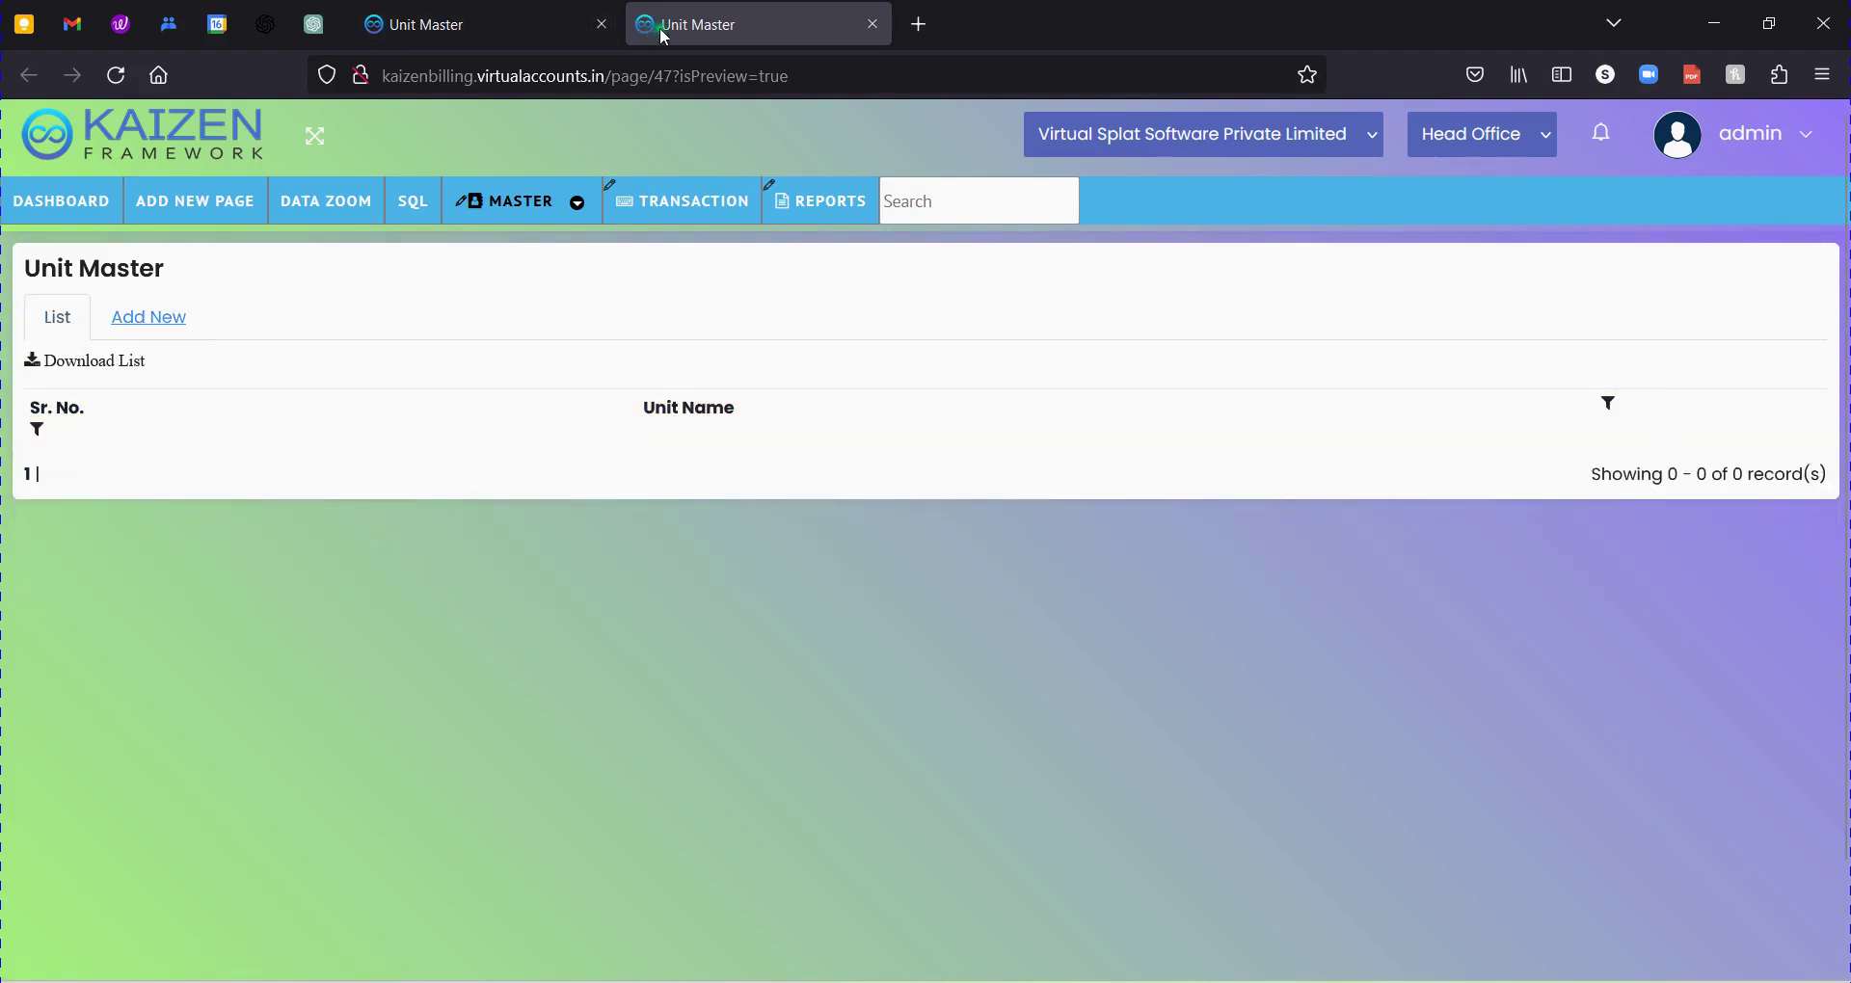
{"action": "left_click", "coordinate": [159, 318]}
{"action": "left_click", "coordinate": [239, 424]}
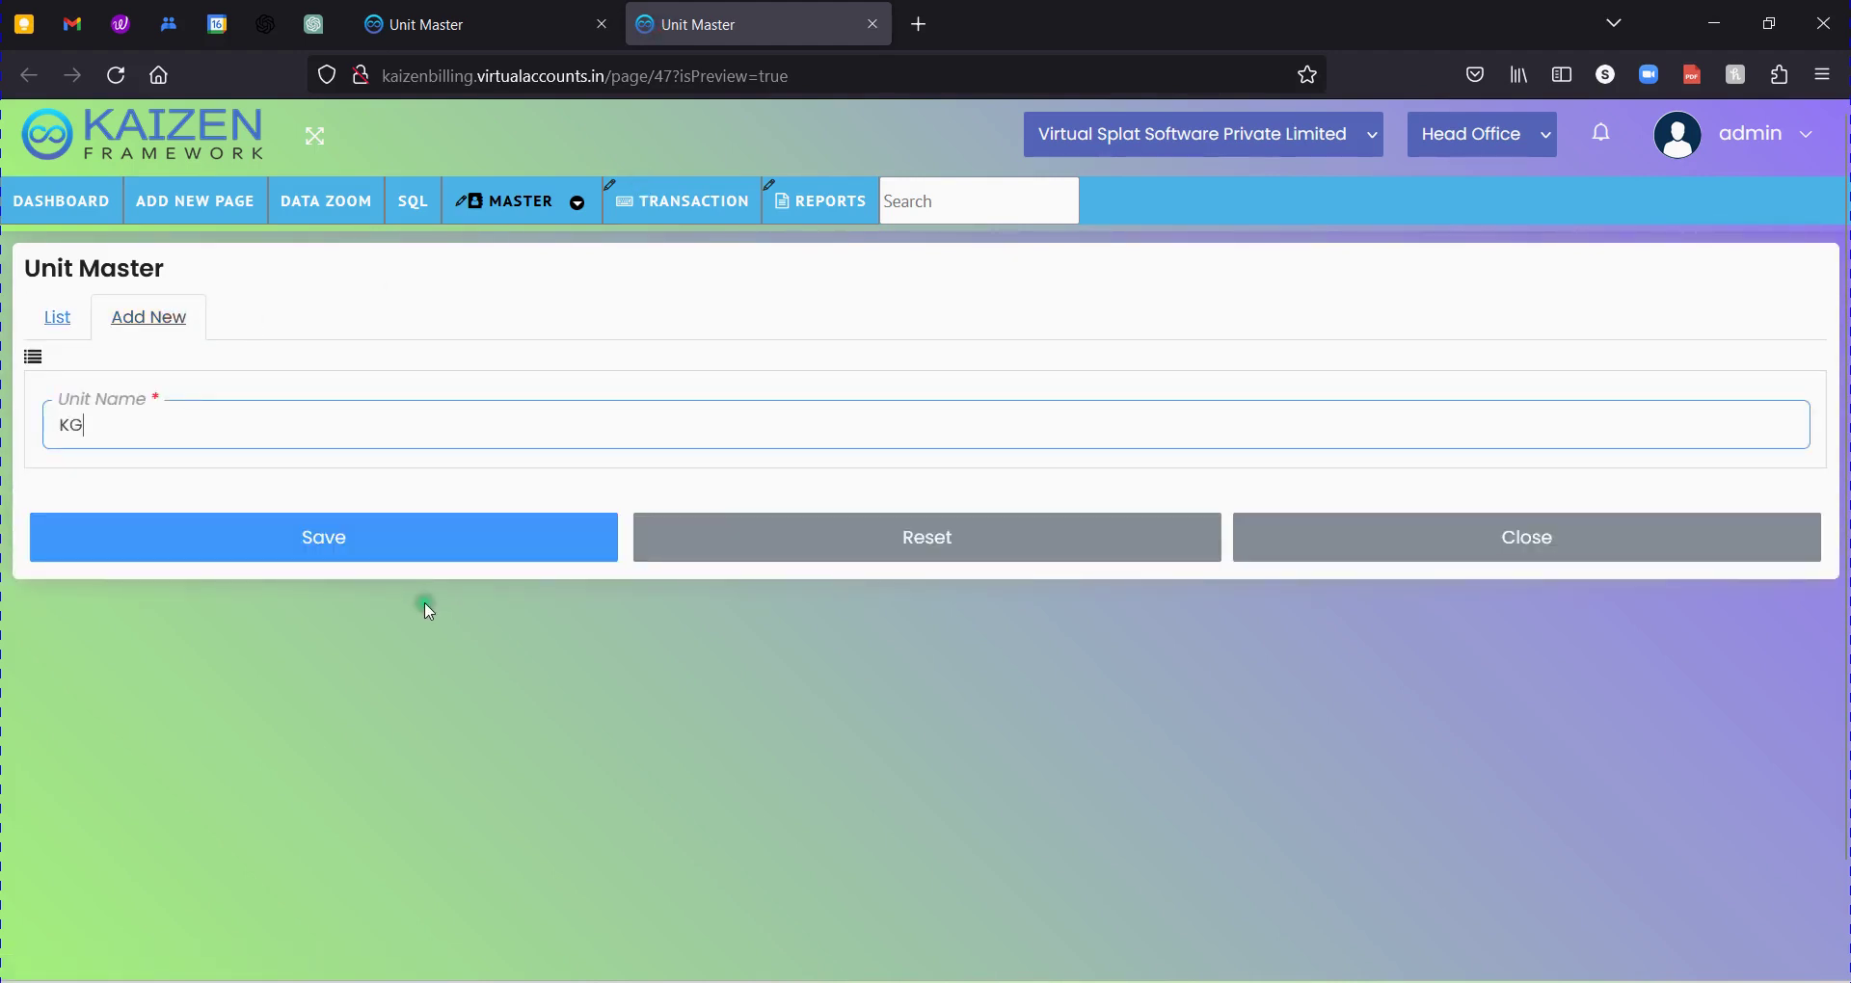
{"action": "left_click", "coordinate": [374, 547]}
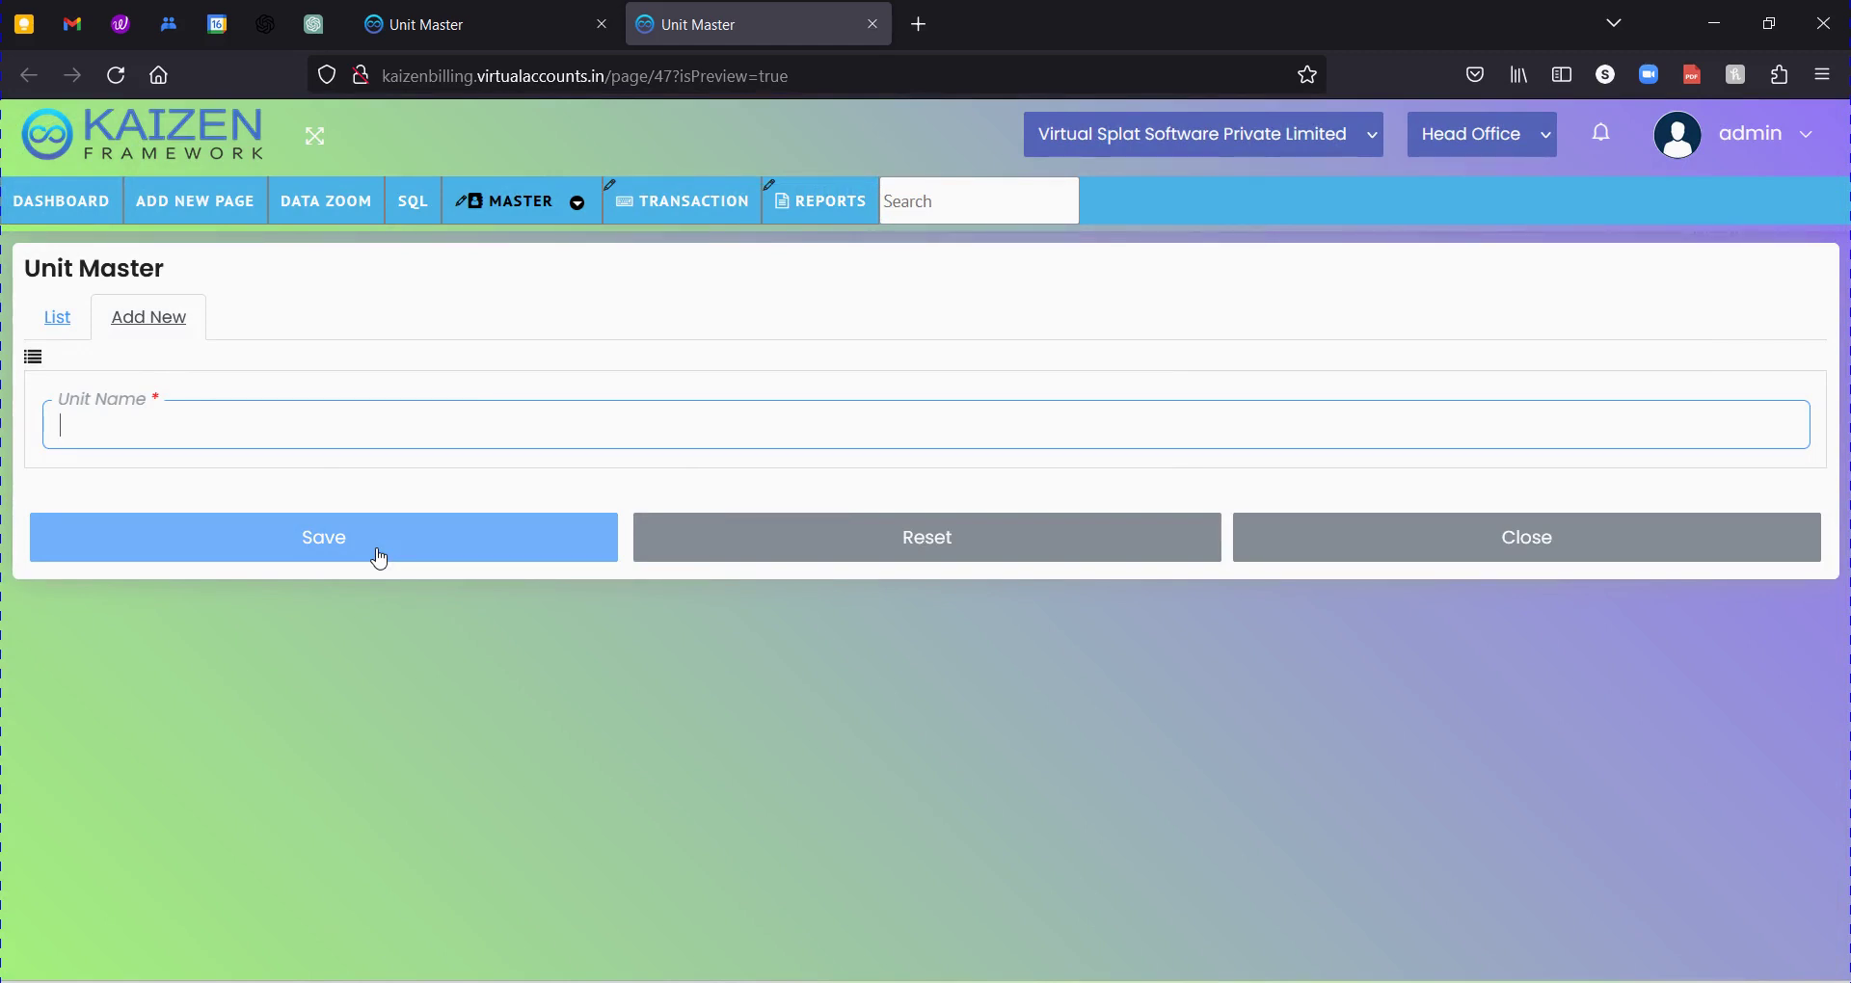
Show the preview's List tab and highlight the single KG record.
{"action": "left_click", "coordinate": [57, 317]}
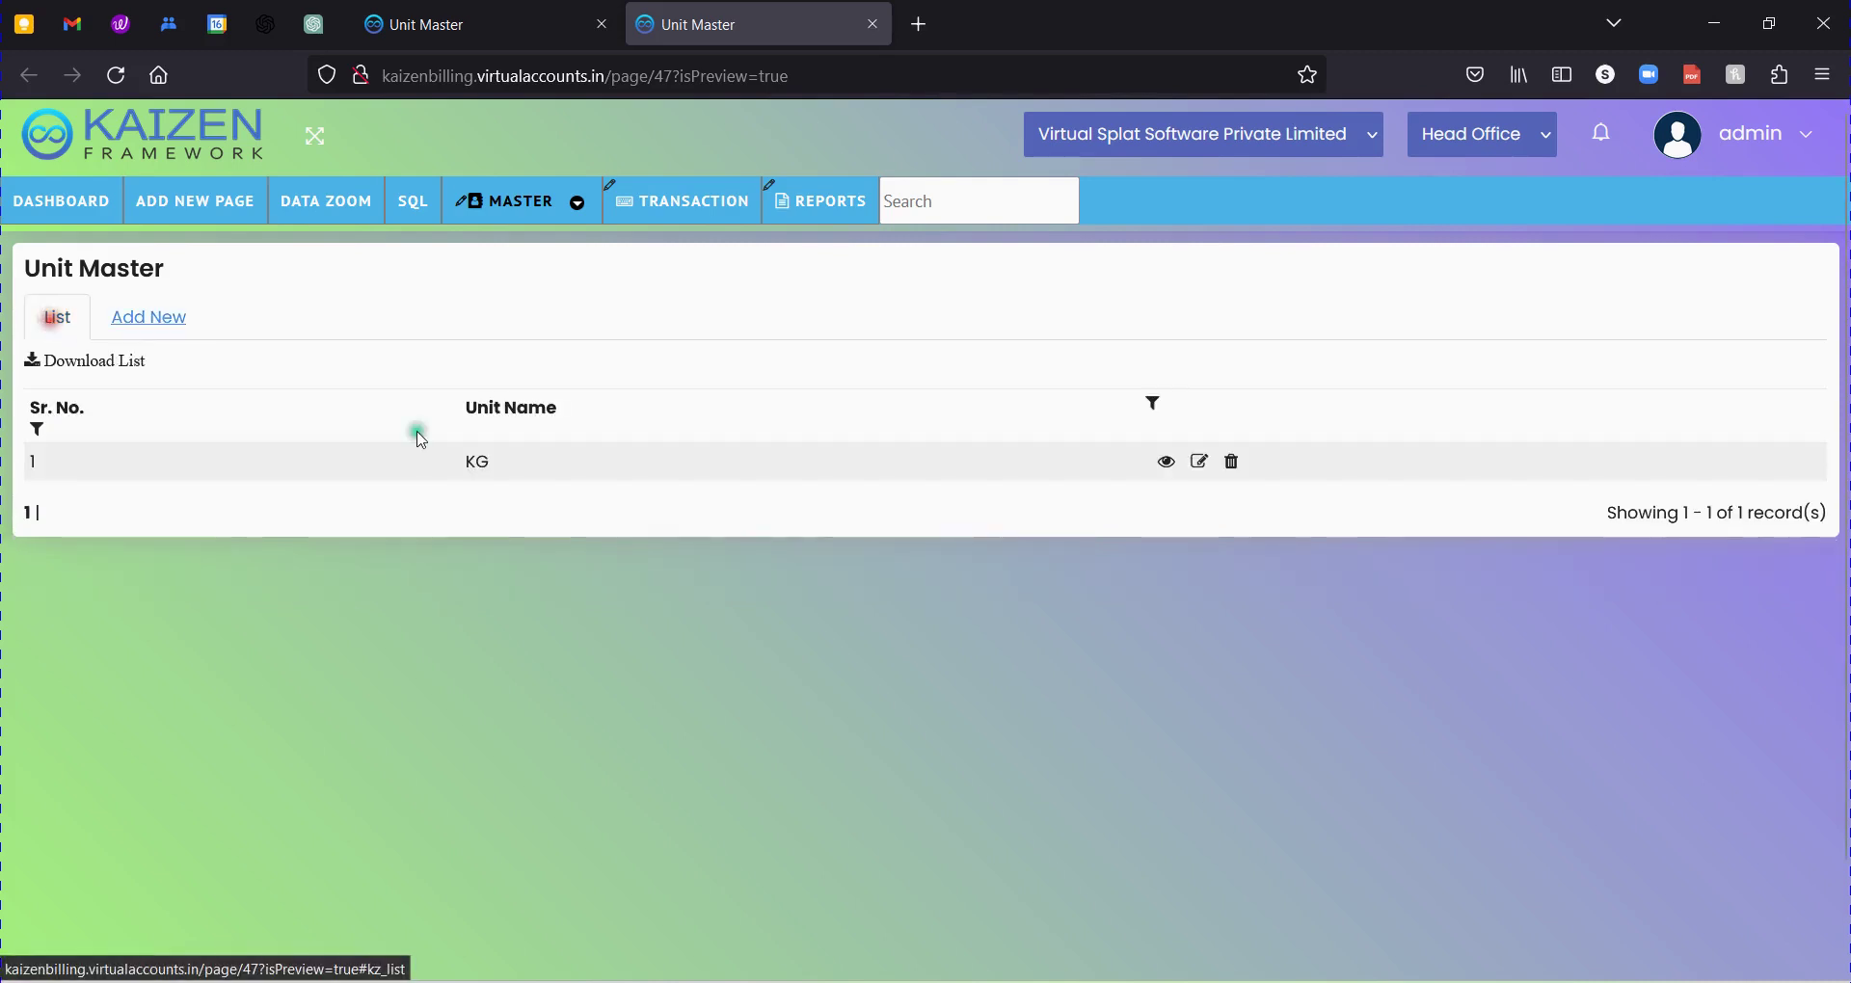
{"action": "left_click_drag", "start_coordinate": [453, 457], "coordinate": [559, 461]}
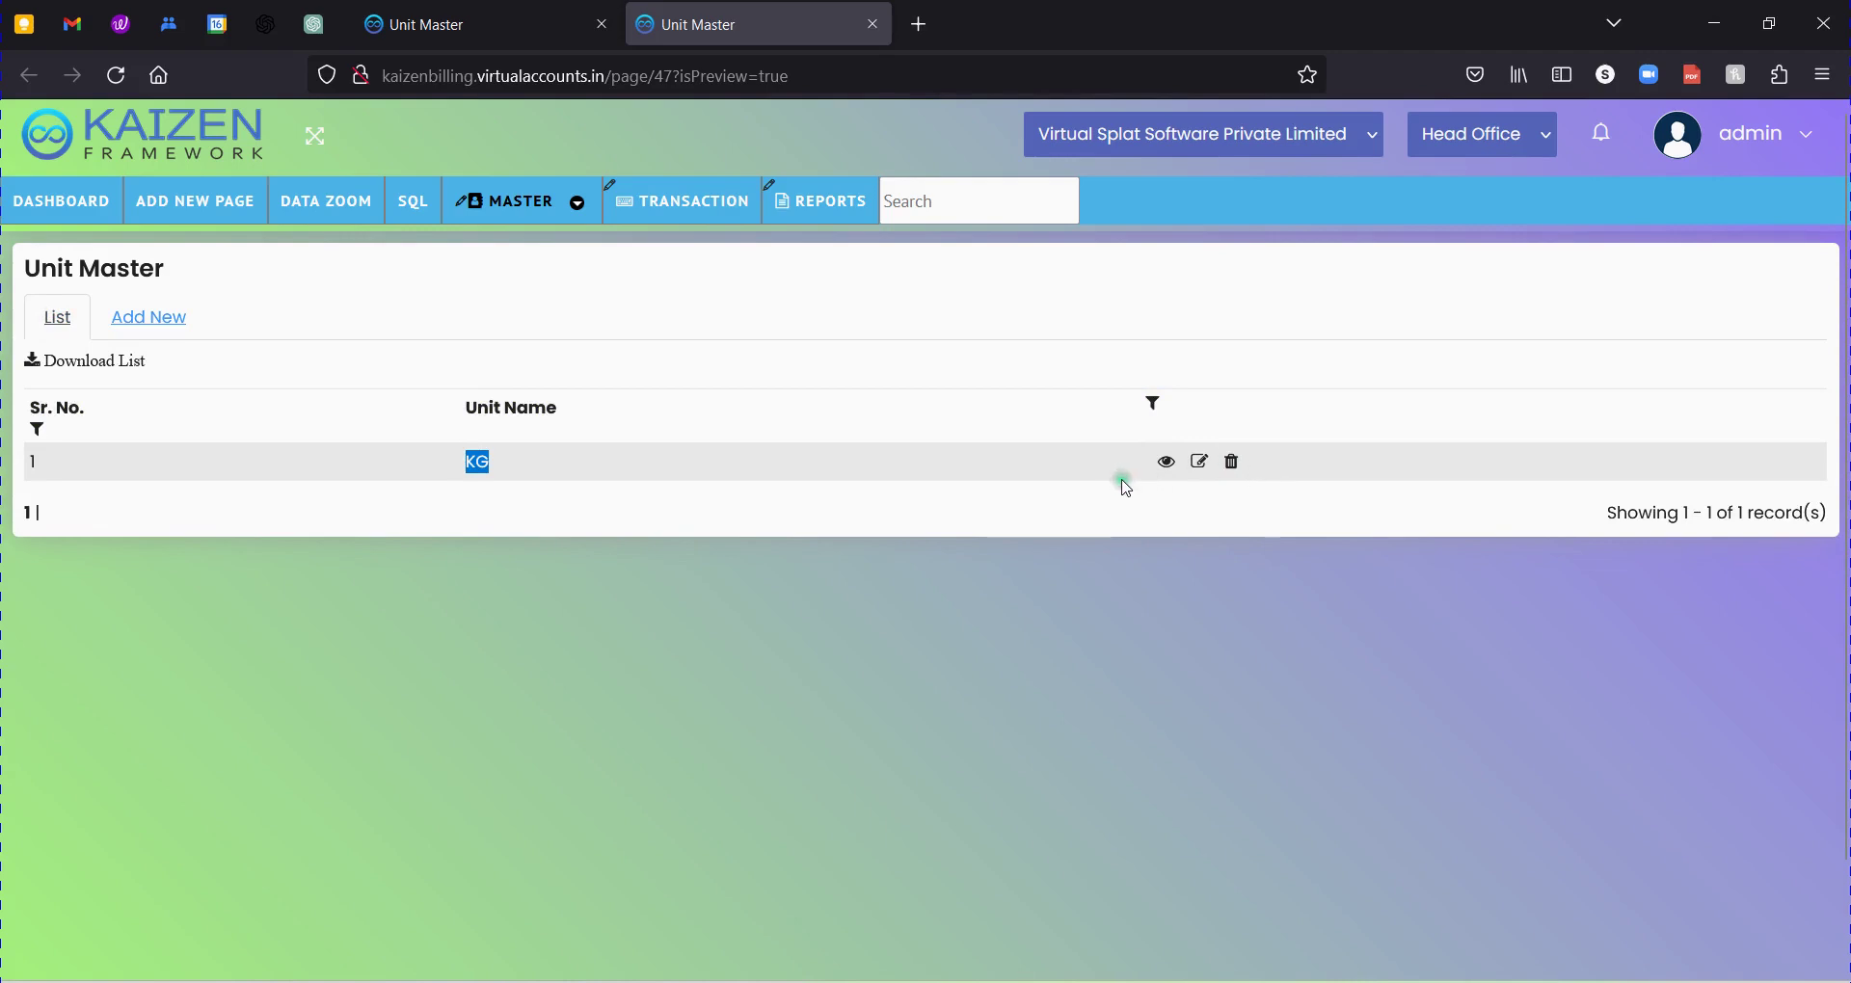
{"action": "left_click", "coordinate": [477, 460]}
{"action": "left_click_drag", "start_coordinate": [477, 460], "coordinate": [542, 480]}
{"action": "left_click", "coordinate": [543, 480]}
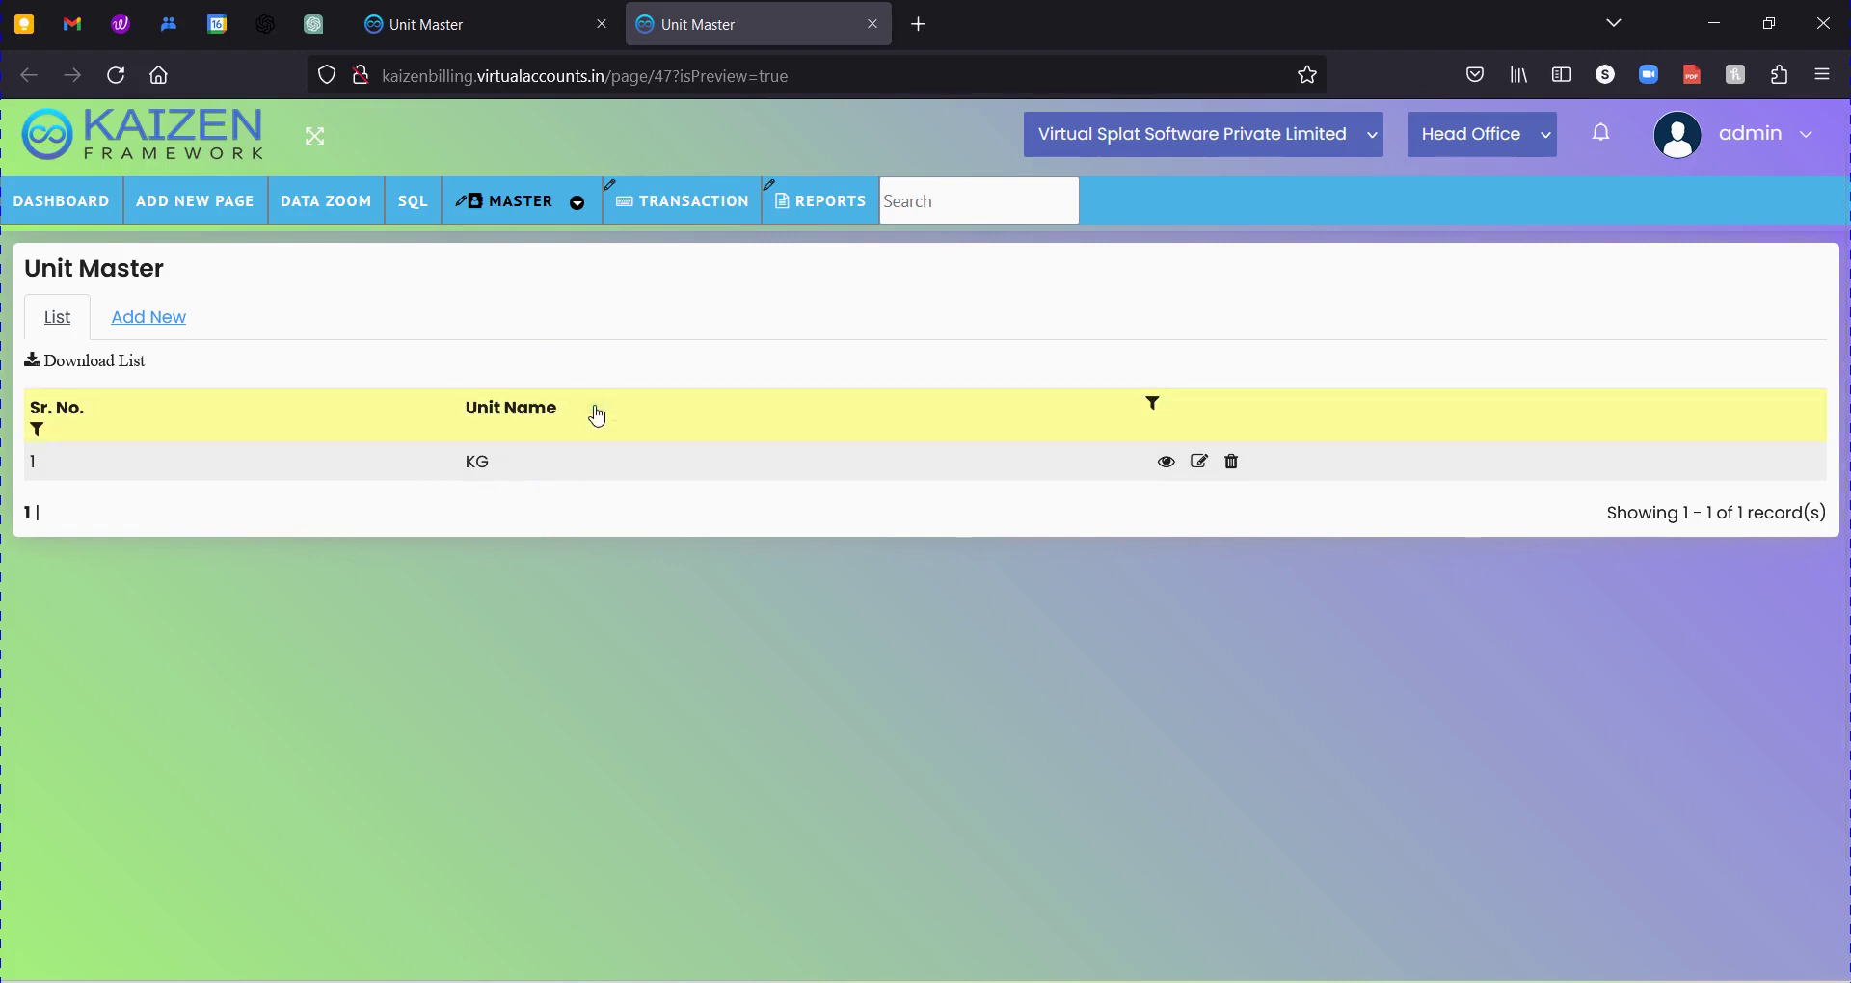
Switch back to the builder tab and display its unit list showing KG.
{"action": "left_click", "coordinate": [441, 36]}
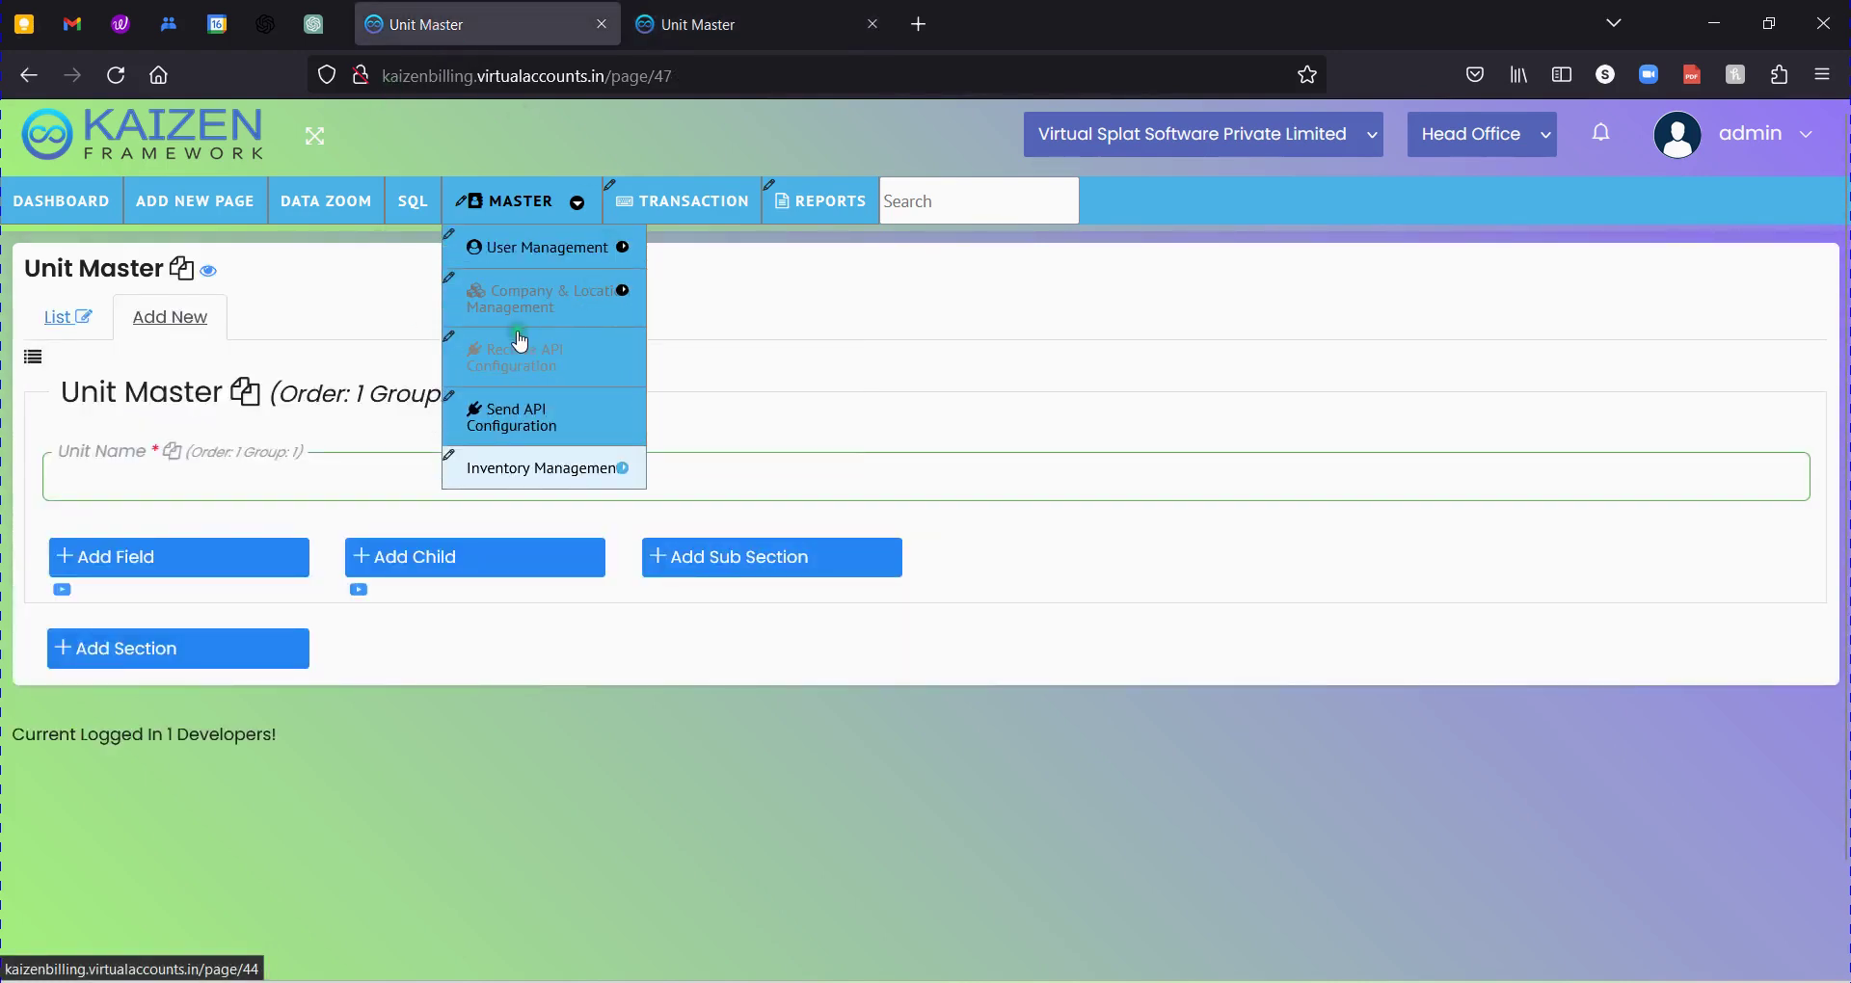
{"action": "left_click", "coordinate": [692, 41]}
{"action": "mouse_move", "coordinate": [480, 236]}
{"action": "left_click", "coordinate": [482, 29]}
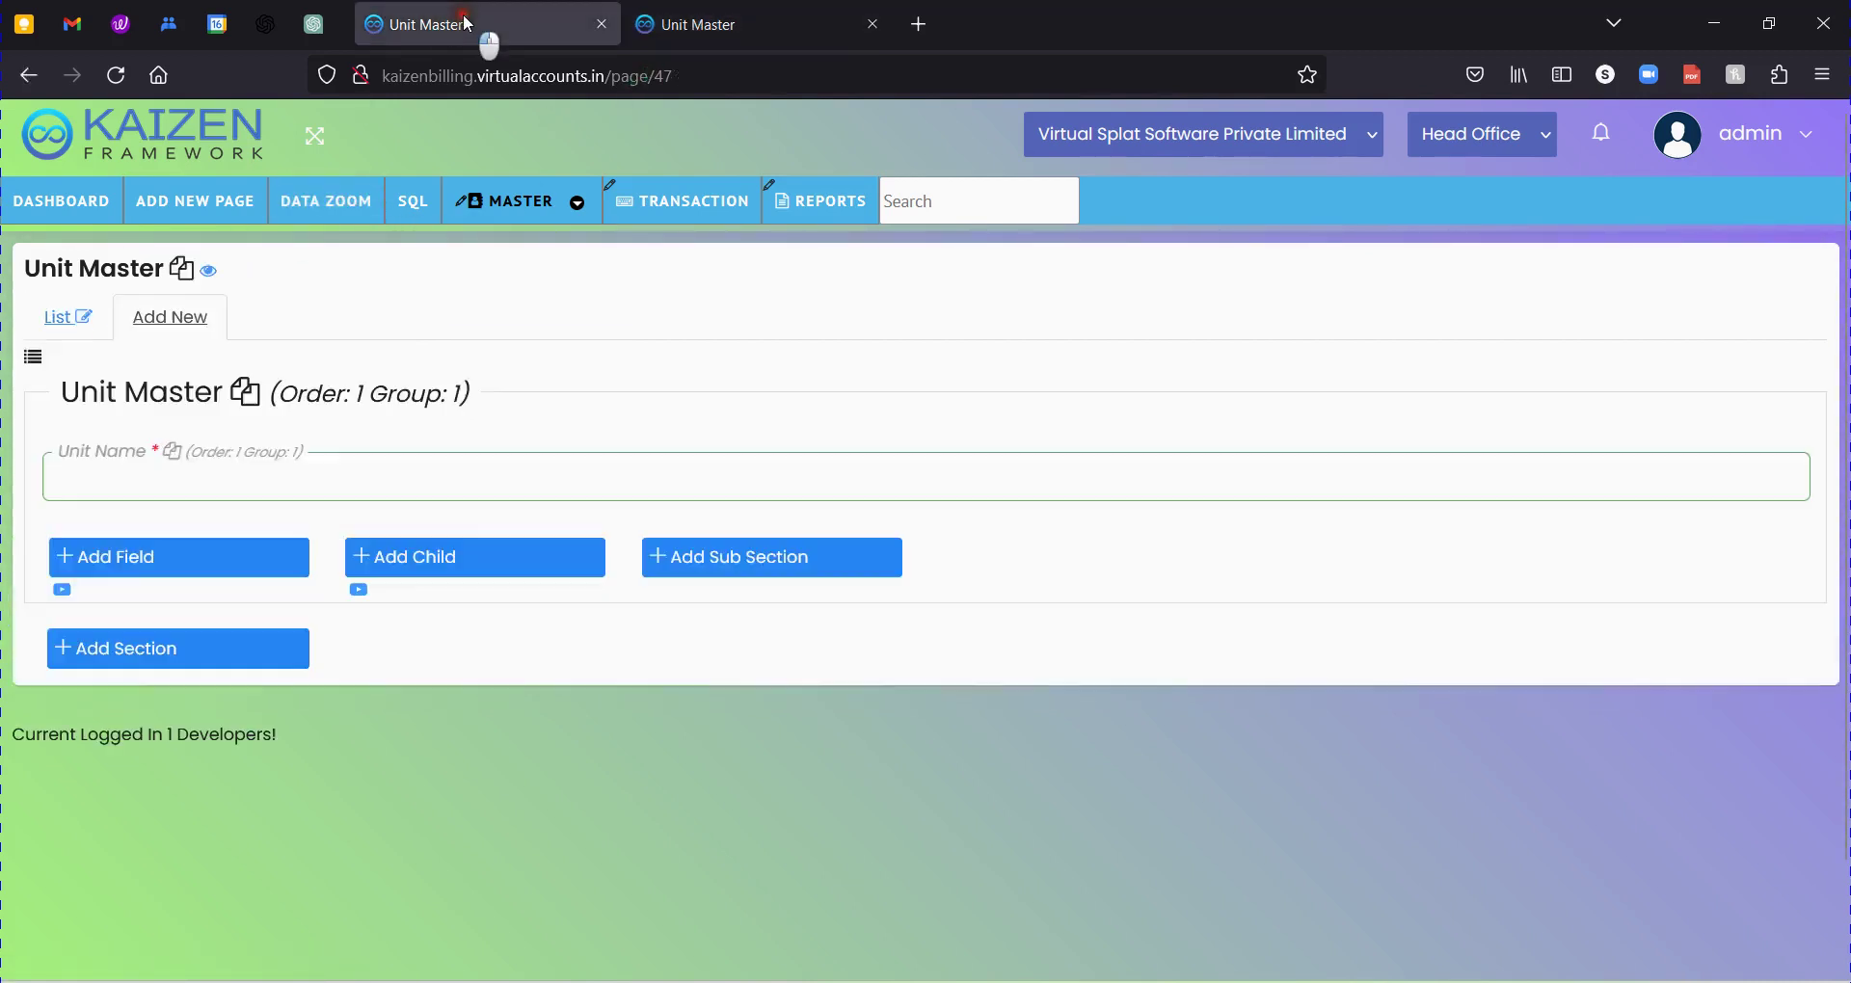
{"action": "left_click", "coordinate": [44, 327]}
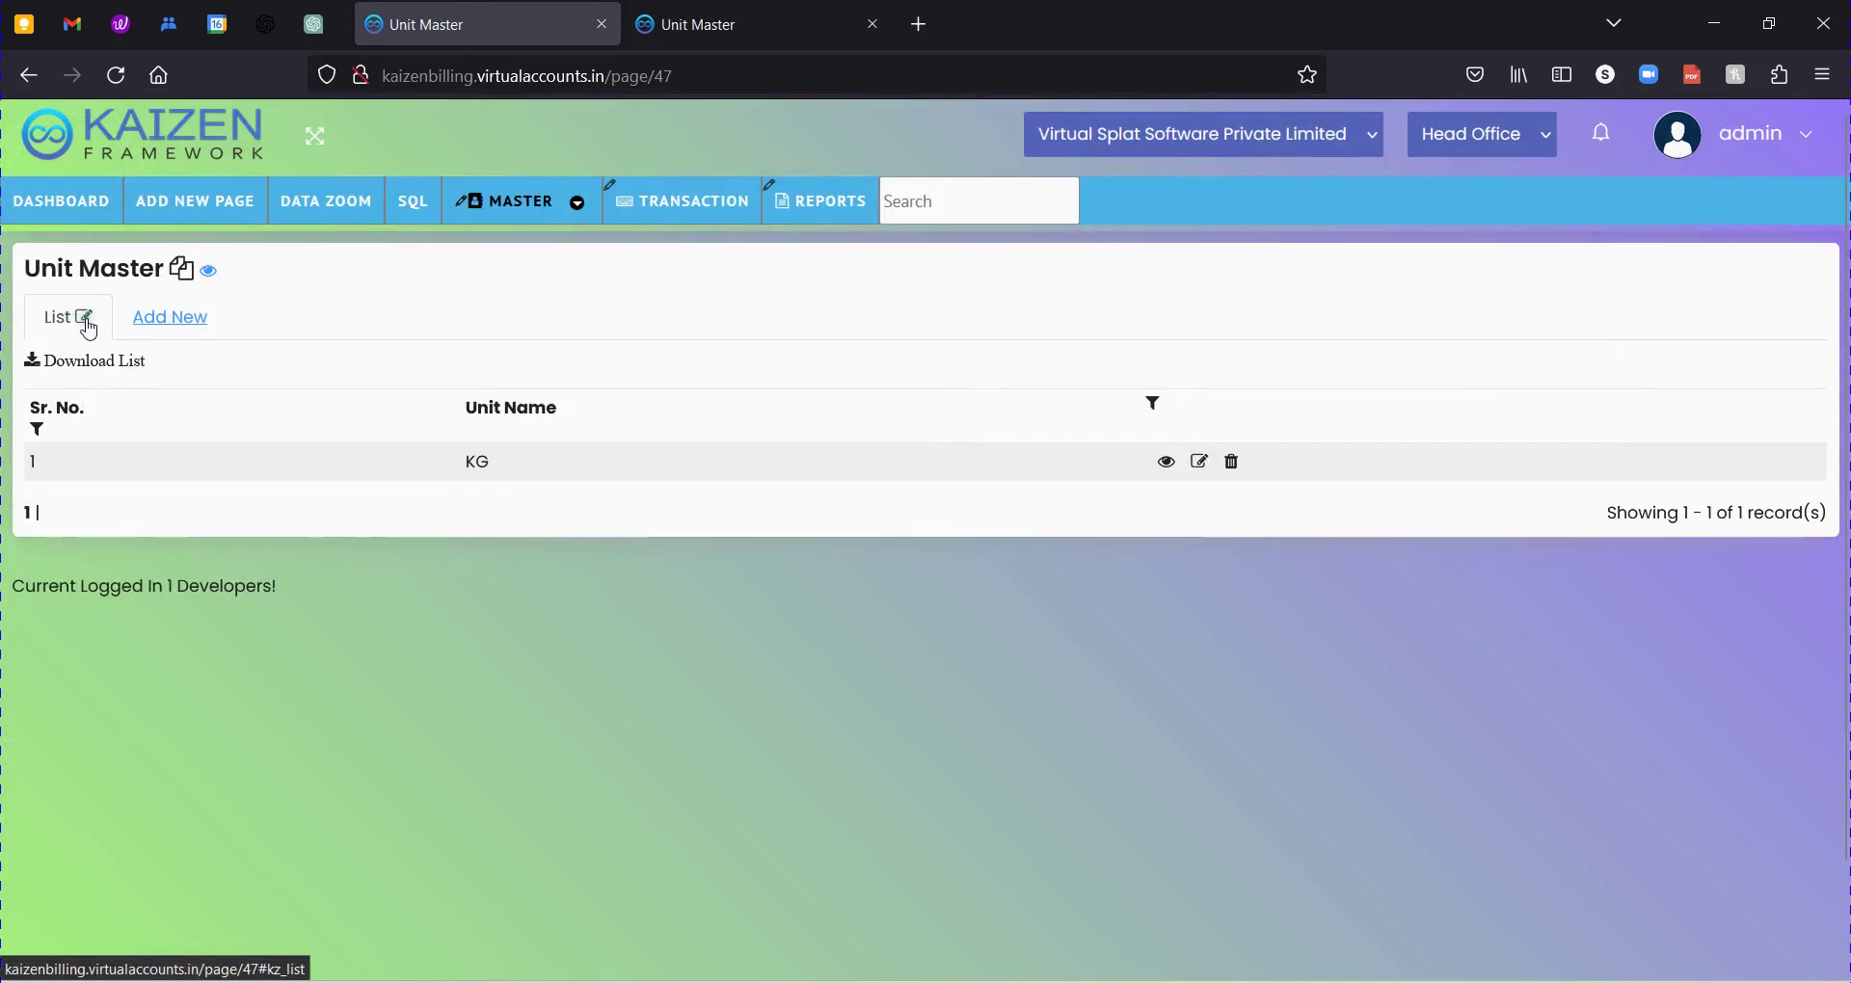
Open the list editor and highlight the UnitMasterId, kz_LocationId and kz_CreatedUserId column names.
{"action": "left_click", "coordinate": [85, 318]}
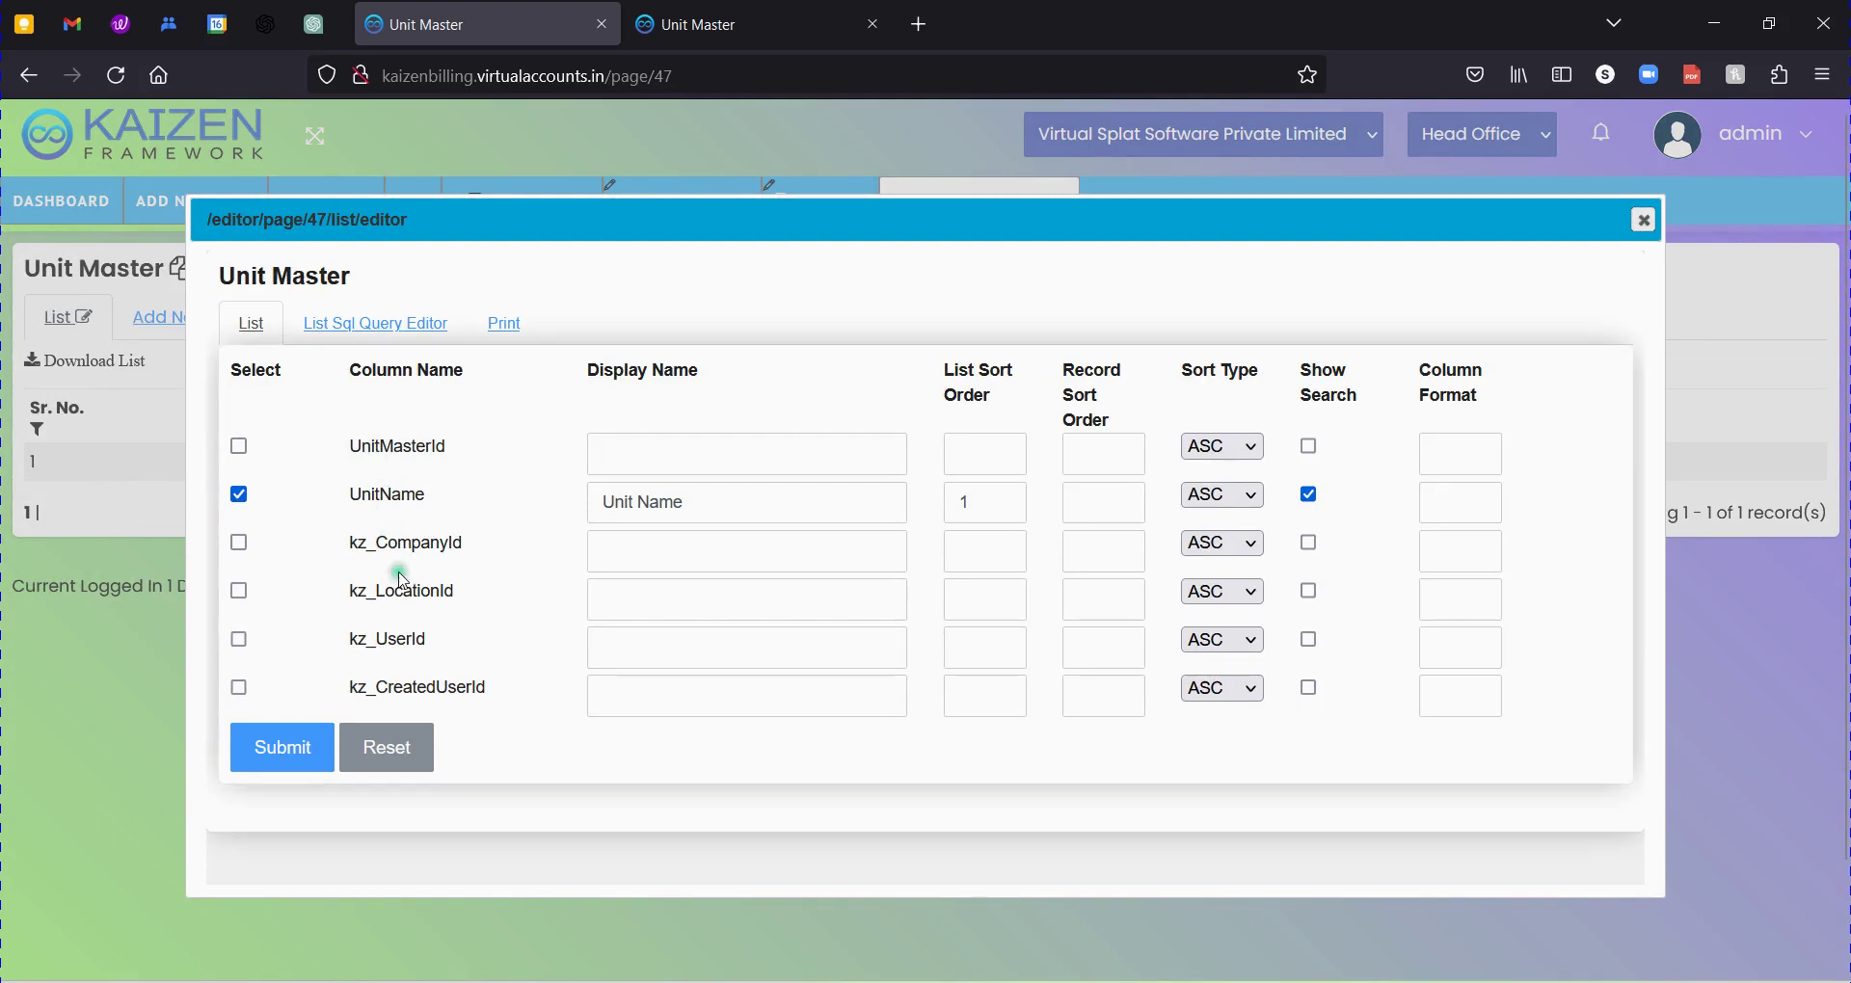
{"action": "left_click_drag", "start_coordinate": [372, 446], "coordinate": [445, 680]}
{"action": "left_click", "coordinate": [446, 680]}
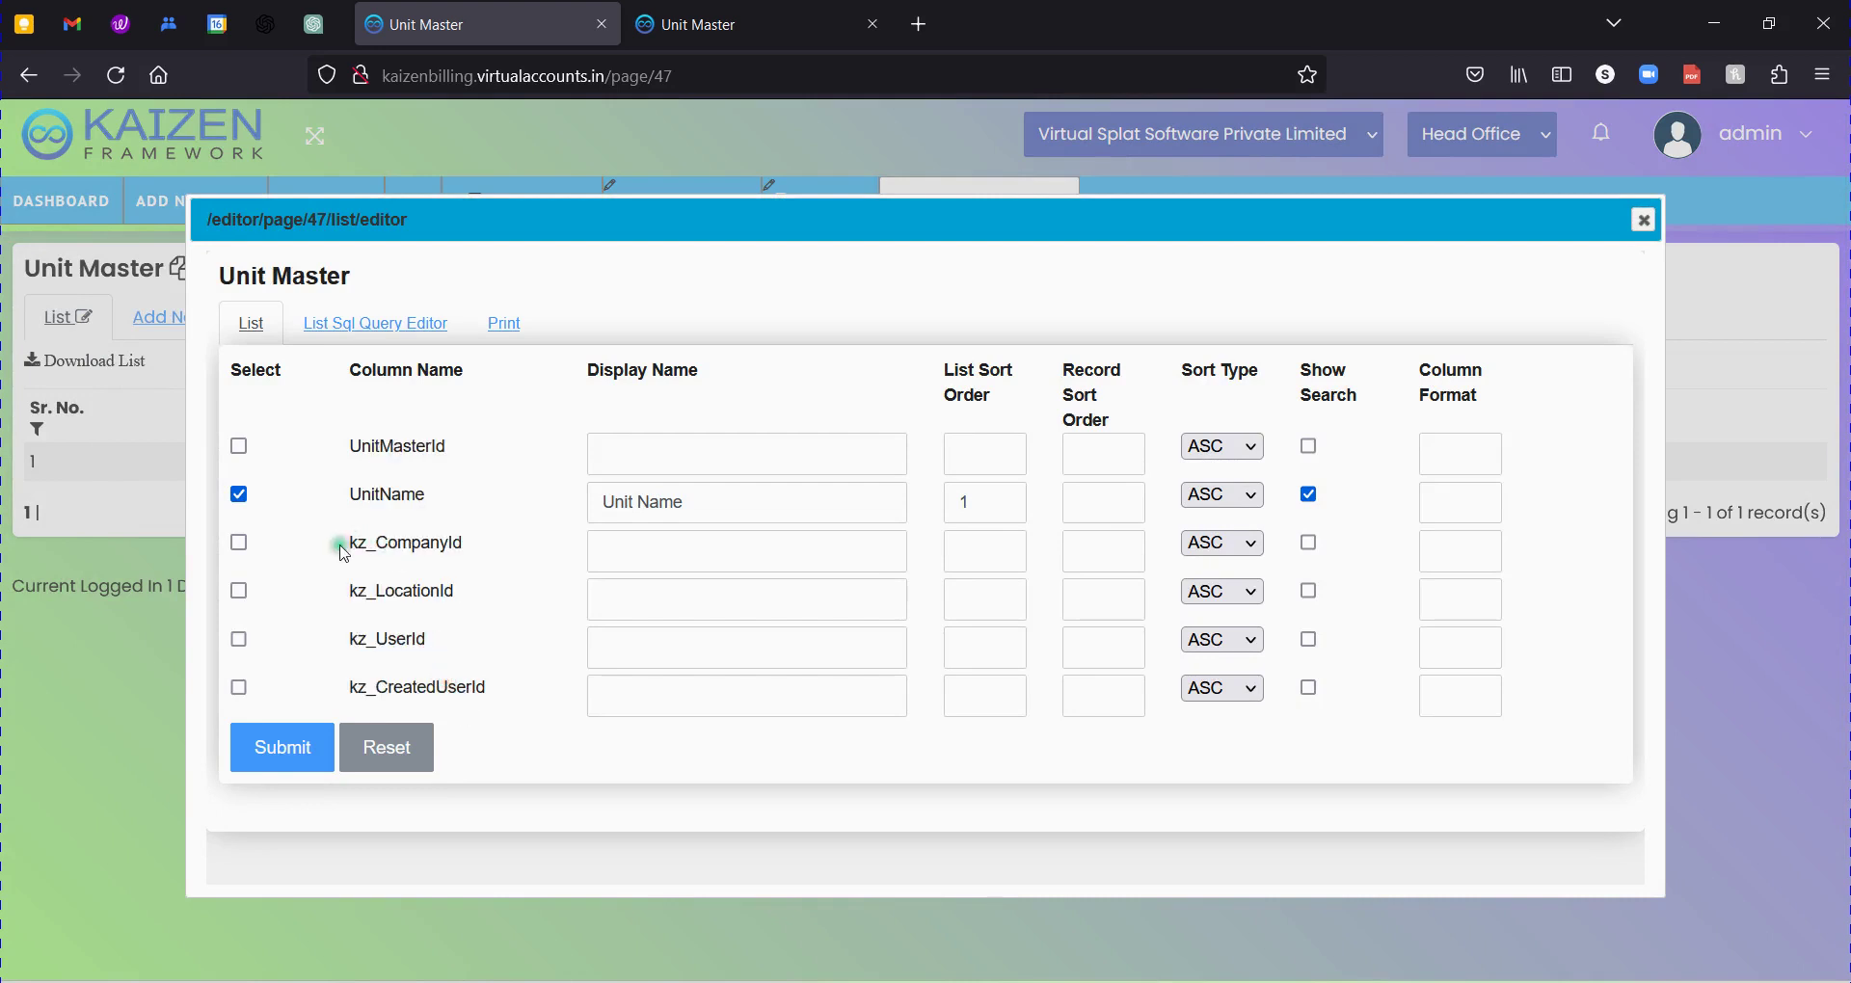
{"action": "left_click_drag", "start_coordinate": [345, 546], "coordinate": [407, 596]}
{"action": "left_click_drag", "start_coordinate": [412, 688], "coordinate": [446, 689]}
{"action": "left_click_drag", "start_coordinate": [361, 446], "coordinate": [442, 464]}
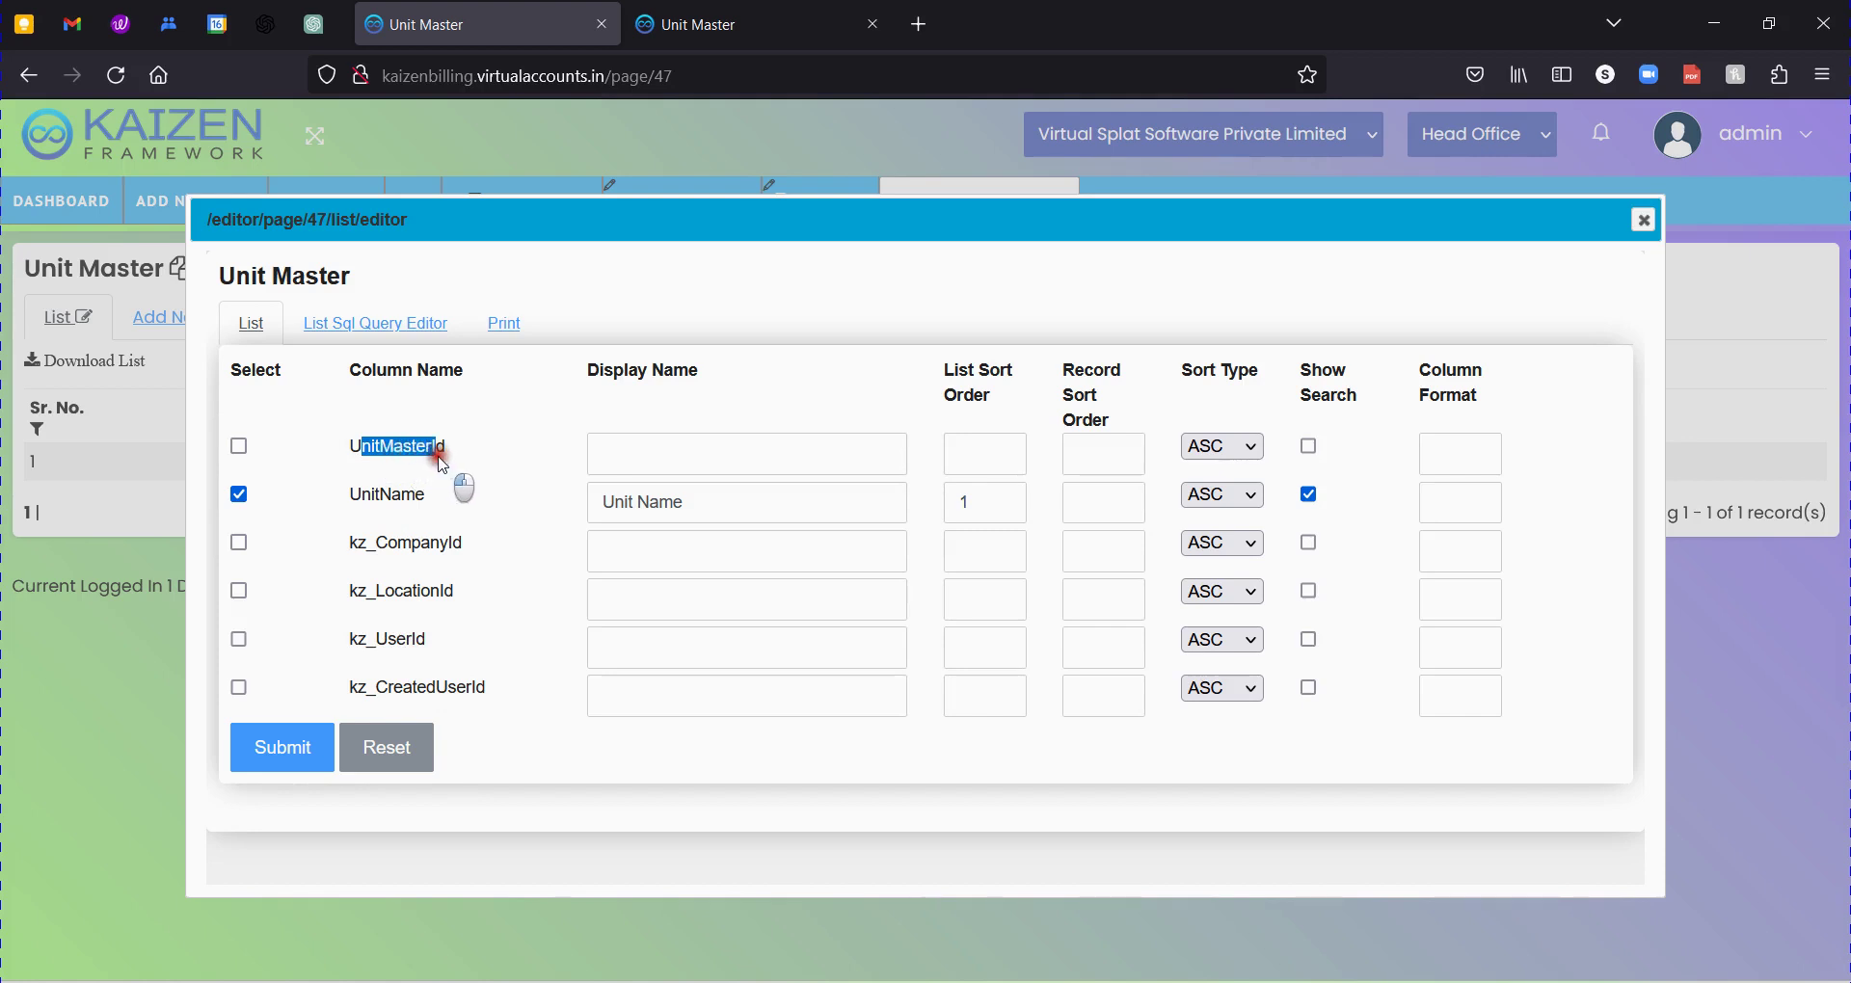
{"action": "left_click", "coordinate": [377, 494]}
Highlight the UnitName, kz_CompanyId and remaining kz_ system column names.
{"action": "double_click", "coordinate": [415, 496]}
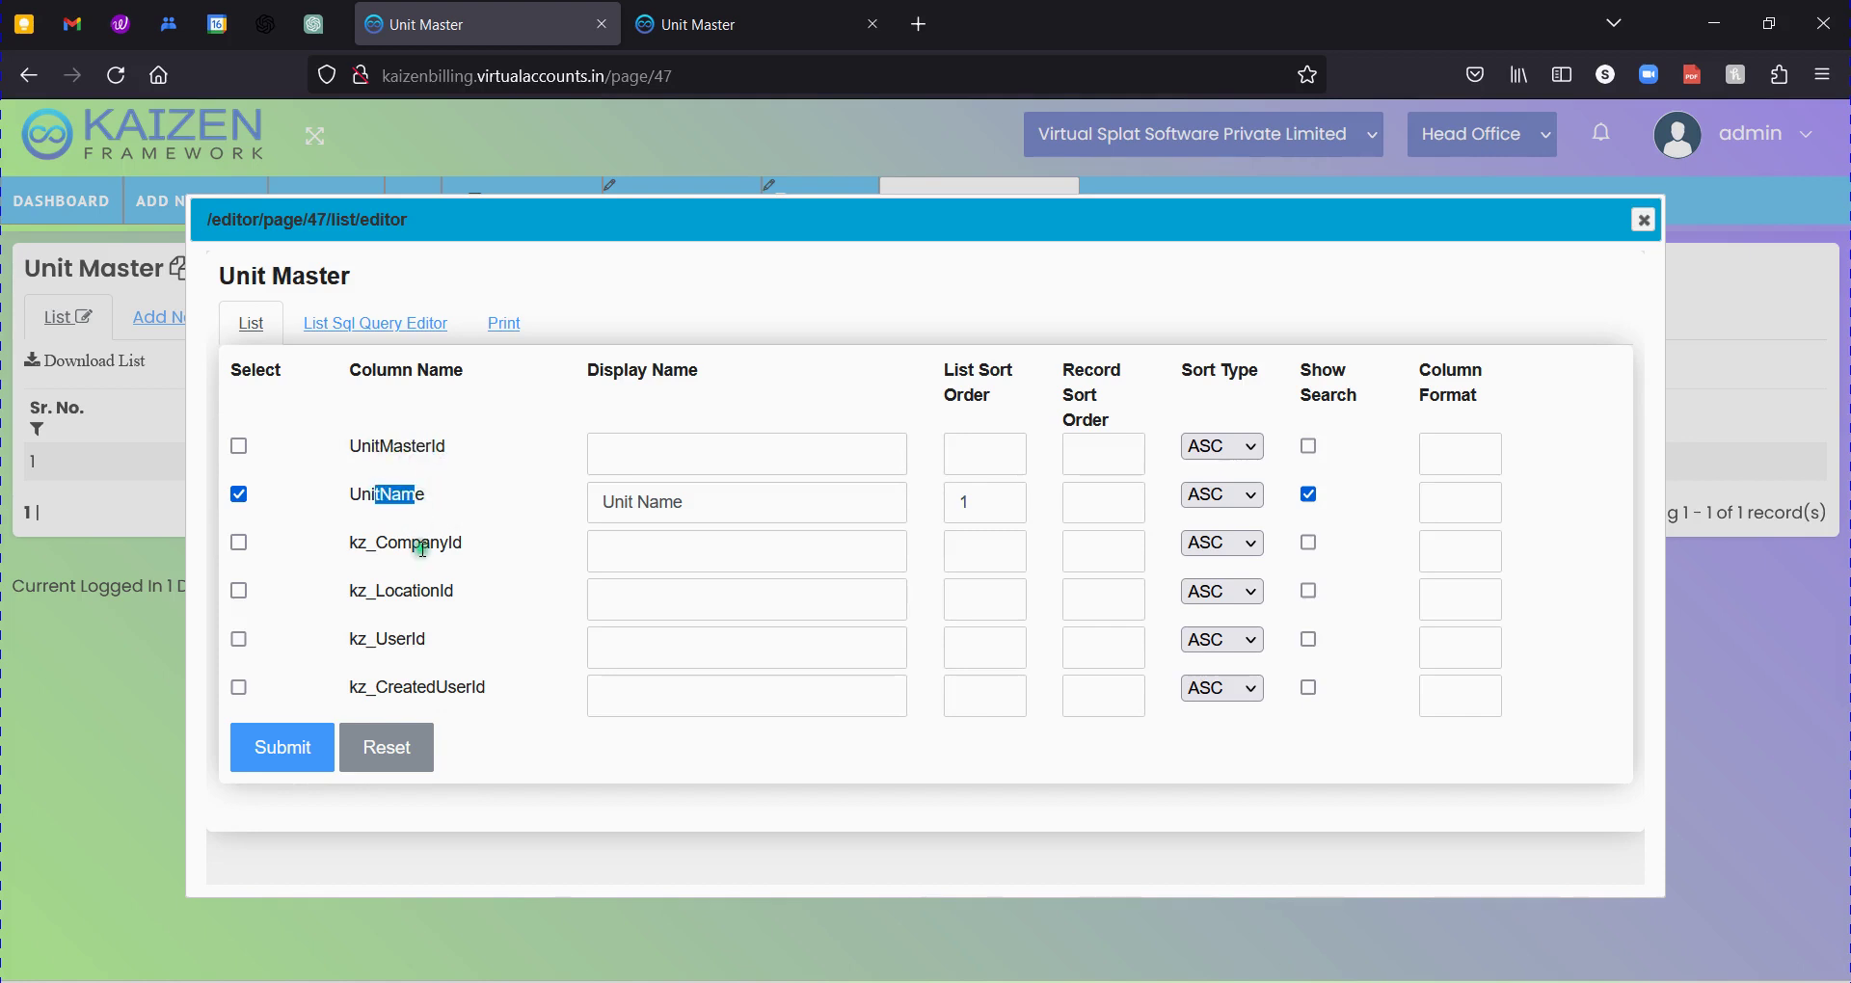
{"action": "left_click", "coordinate": [418, 548]}
{"action": "left_click_drag", "start_coordinate": [355, 548], "coordinate": [461, 541]}
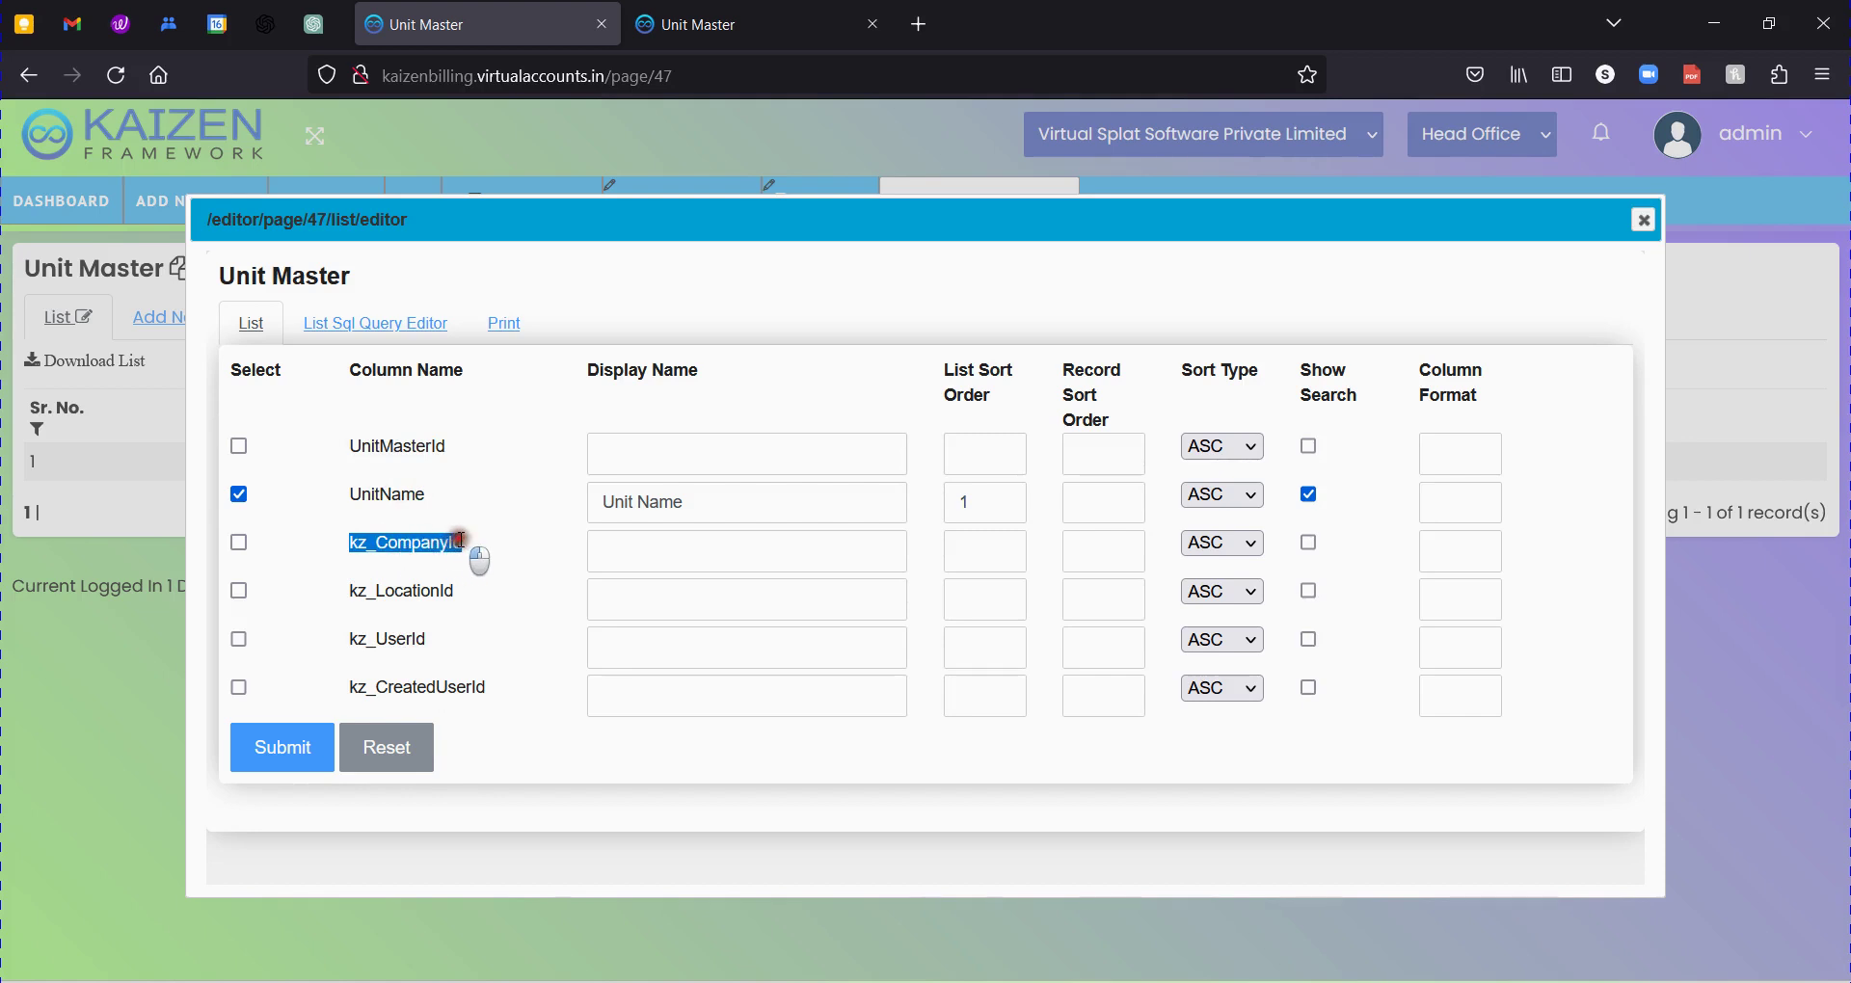
{"action": "left_click", "coordinate": [399, 539]}
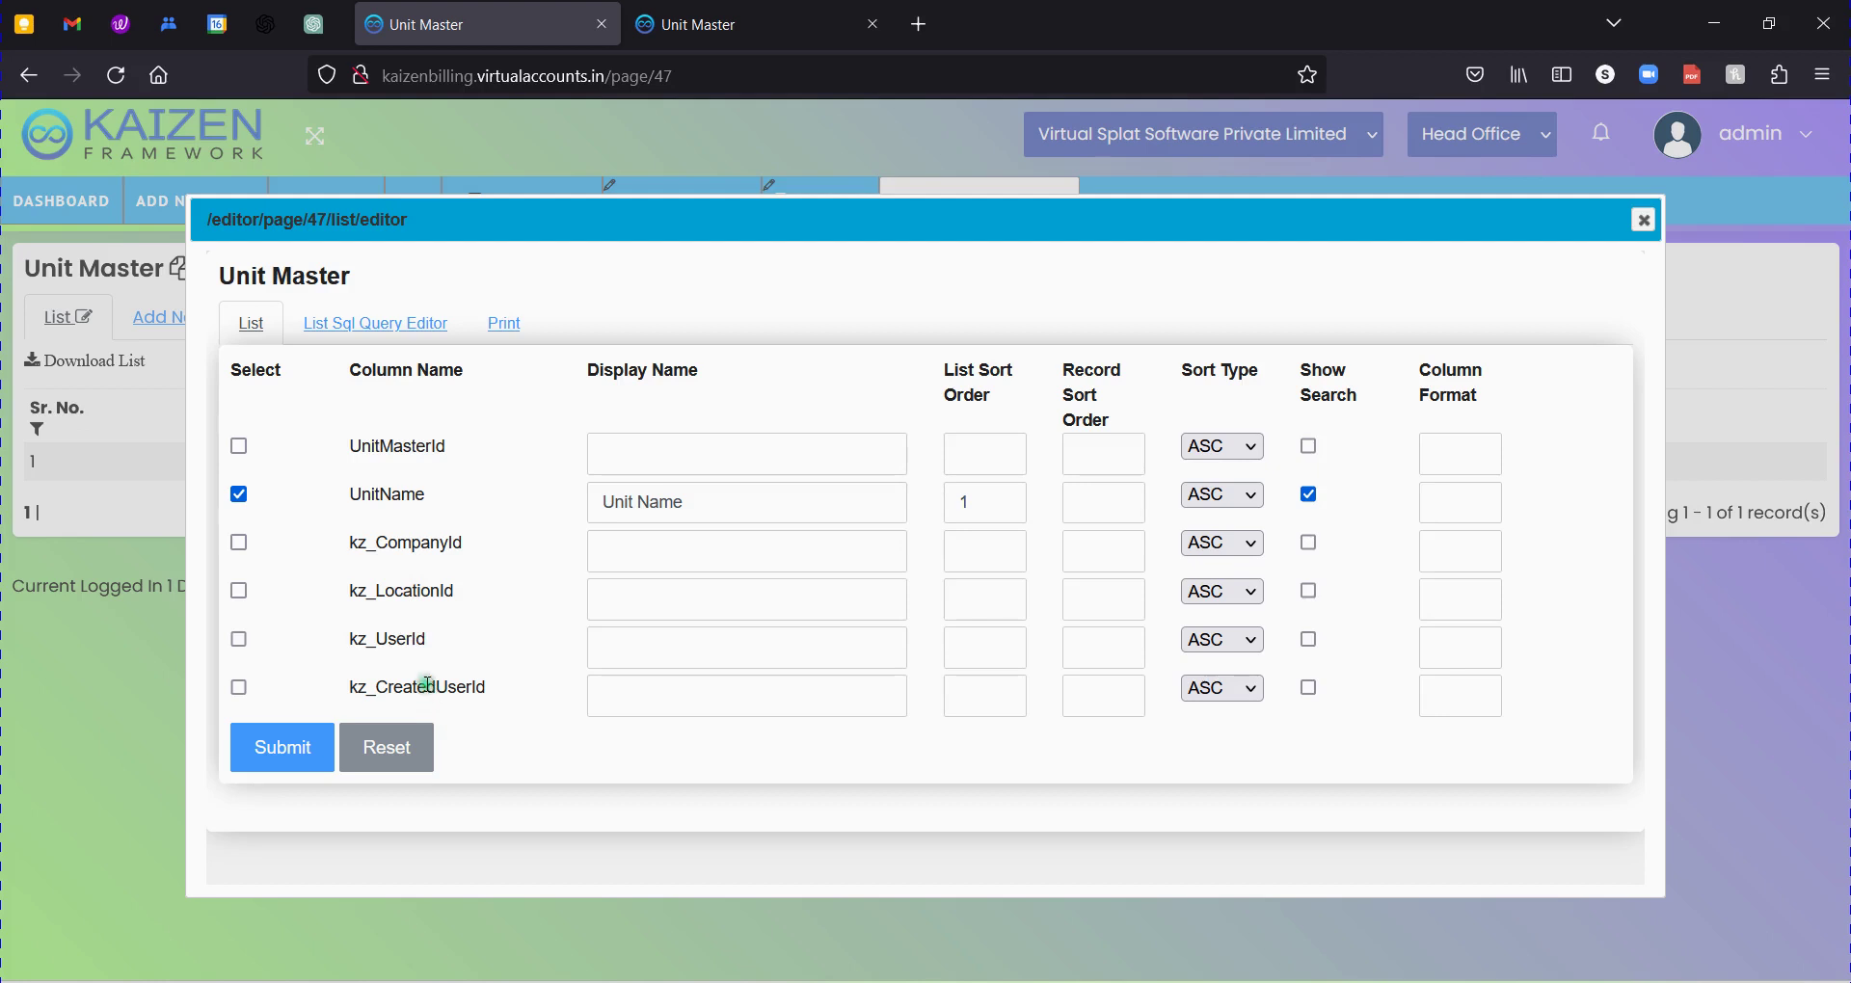
{"action": "left_click_drag", "start_coordinate": [369, 692], "coordinate": [350, 564]}
{"action": "left_click", "coordinate": [462, 687]}
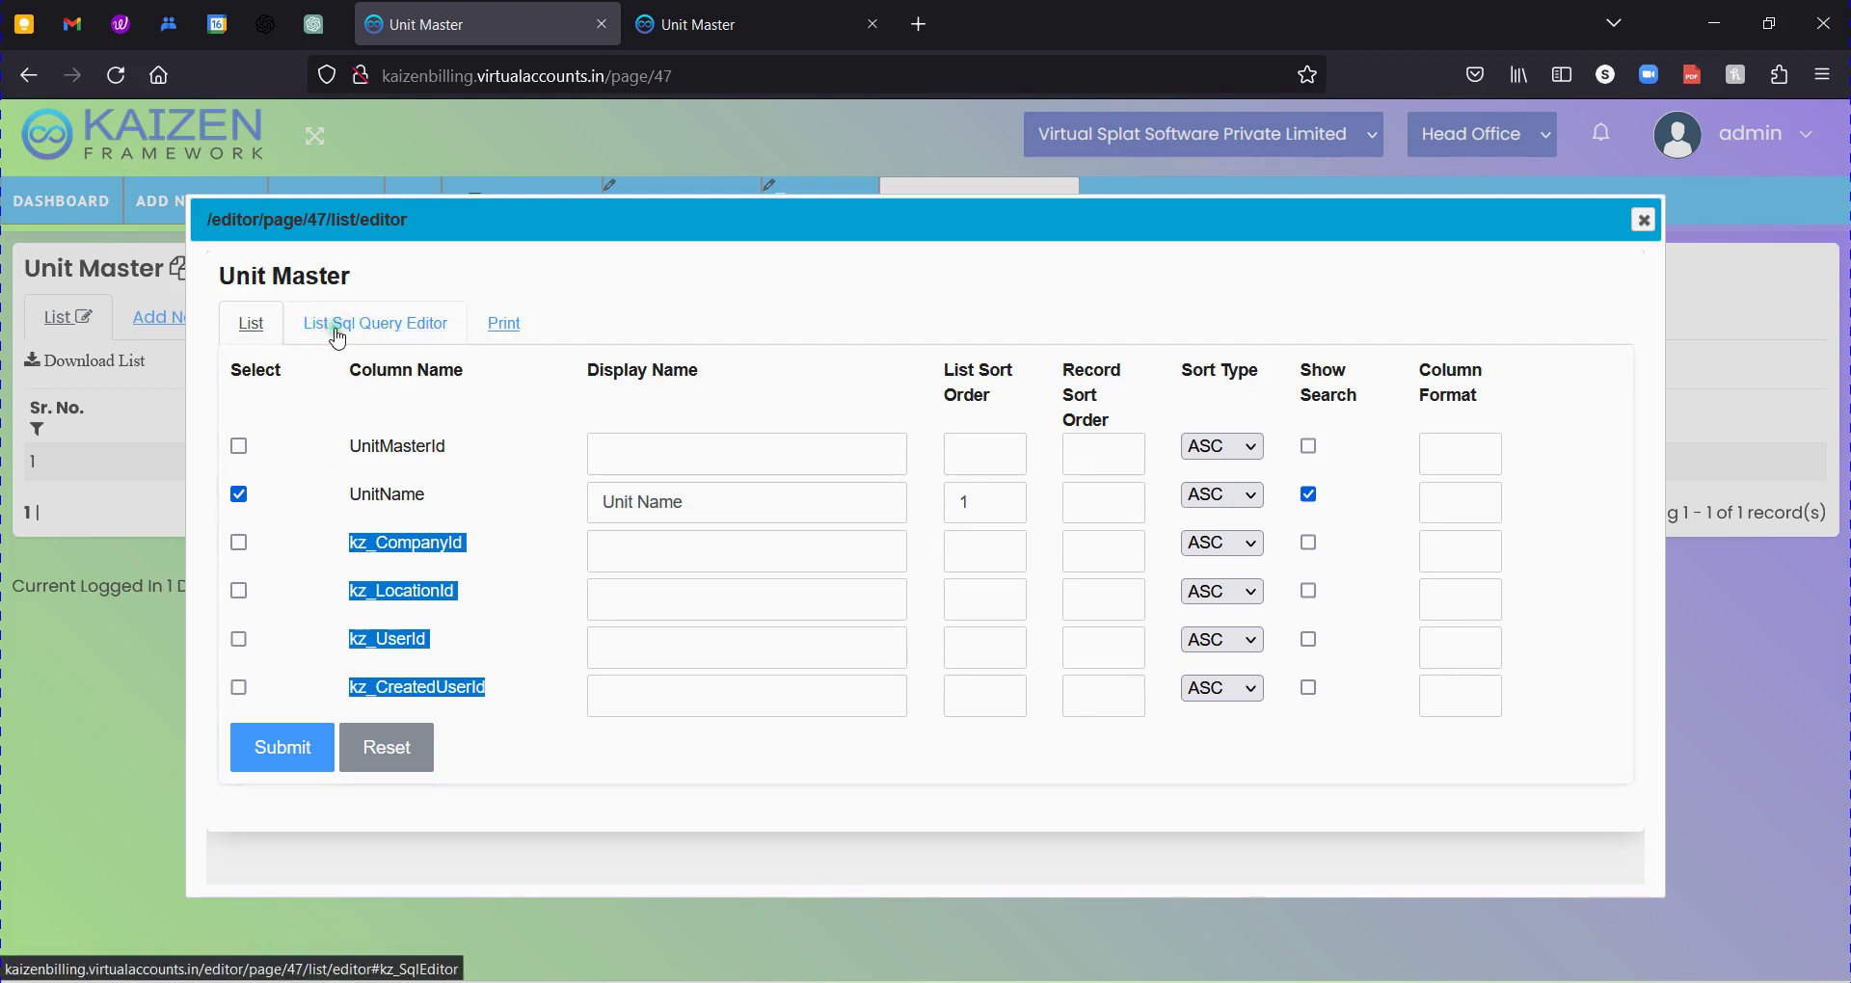
Open the List Sql Query Editor and inspect the view definition.
{"action": "left_click", "coordinate": [377, 328]}
{"action": "left_click", "coordinate": [379, 328]}
{"action": "left_click", "coordinate": [558, 566]}
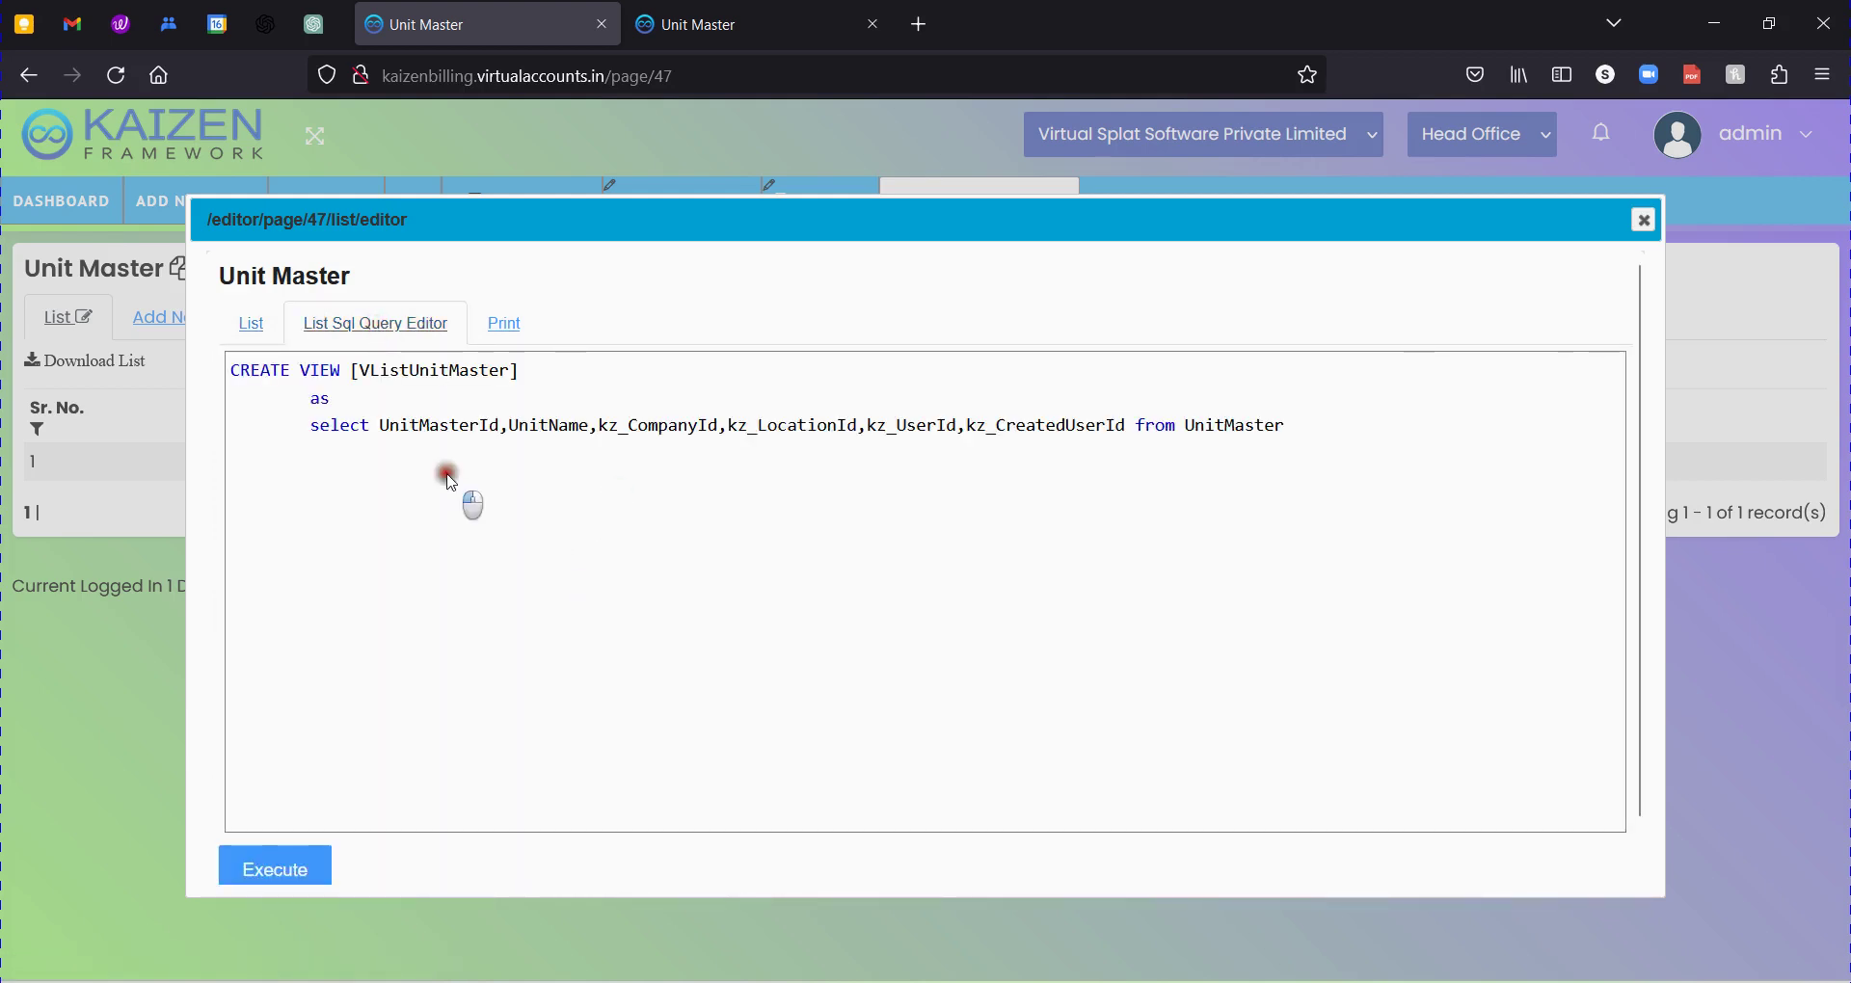
{"action": "left_click_drag", "start_coordinate": [1488, 426], "coordinate": [4, 333]}
{"action": "left_click", "coordinate": [502, 585]}
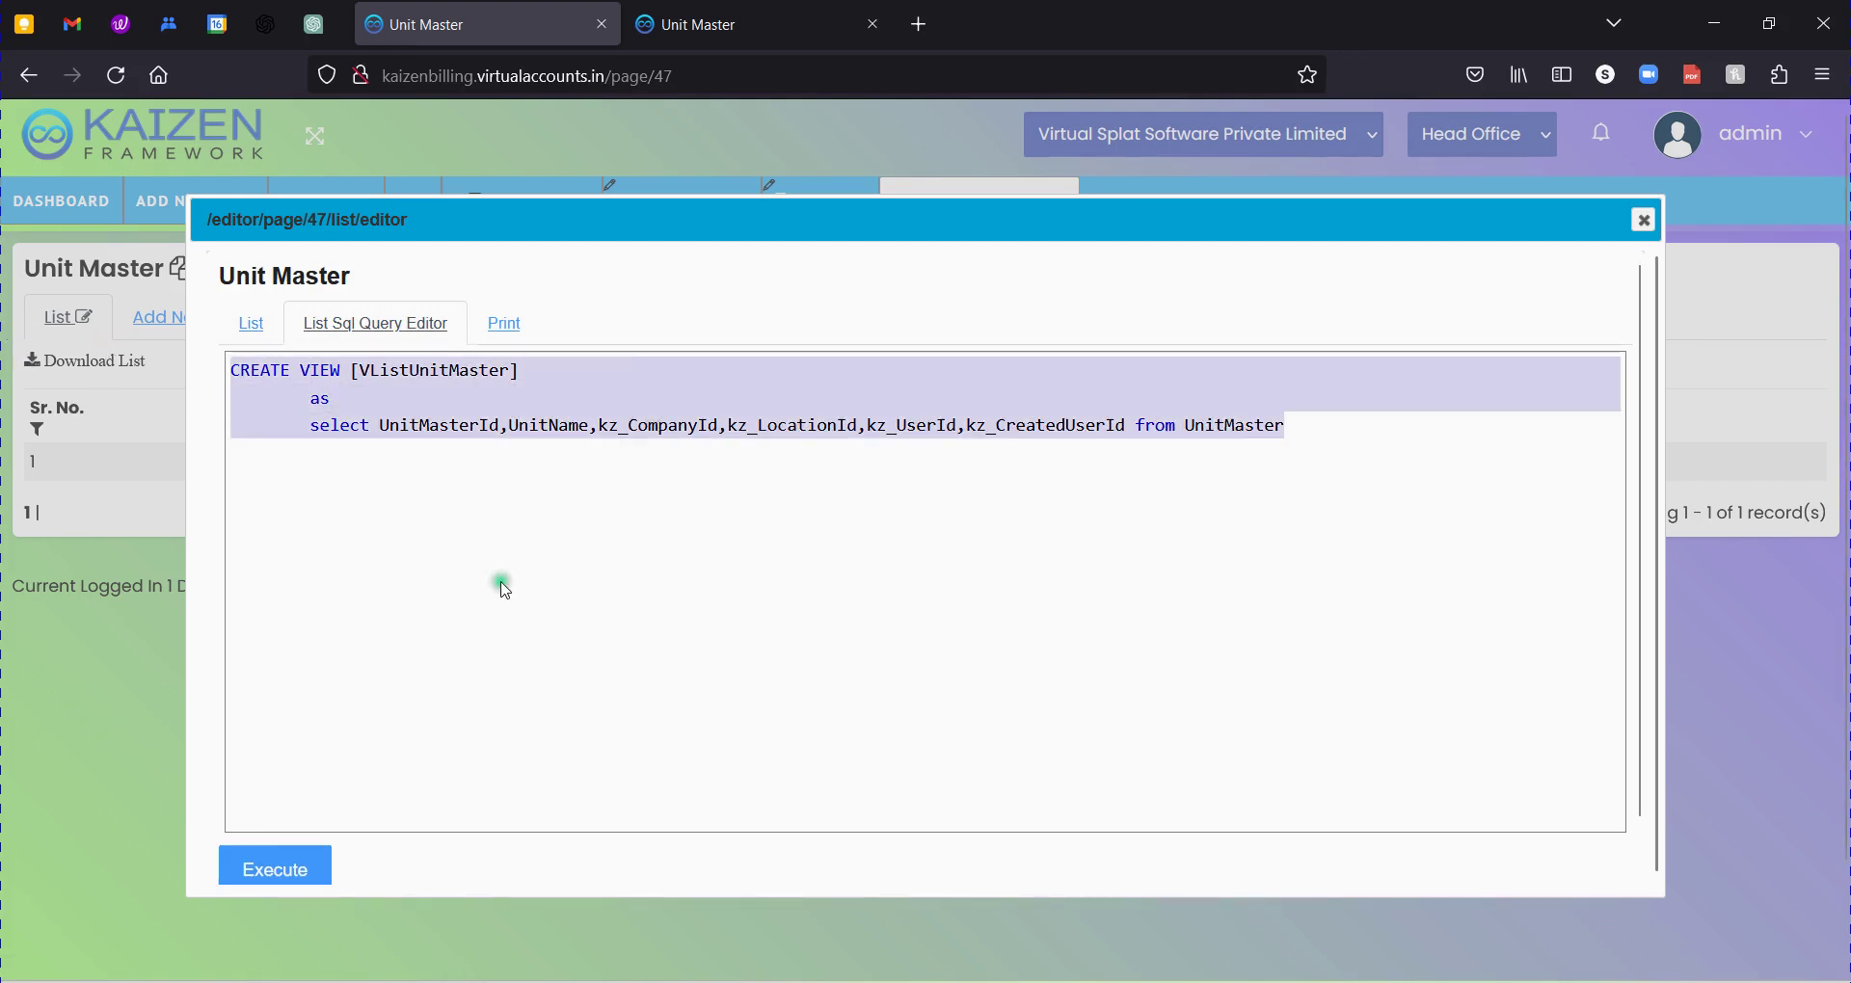
{"action": "left_click", "coordinate": [243, 370]}
{"action": "double_click", "coordinate": [313, 376]}
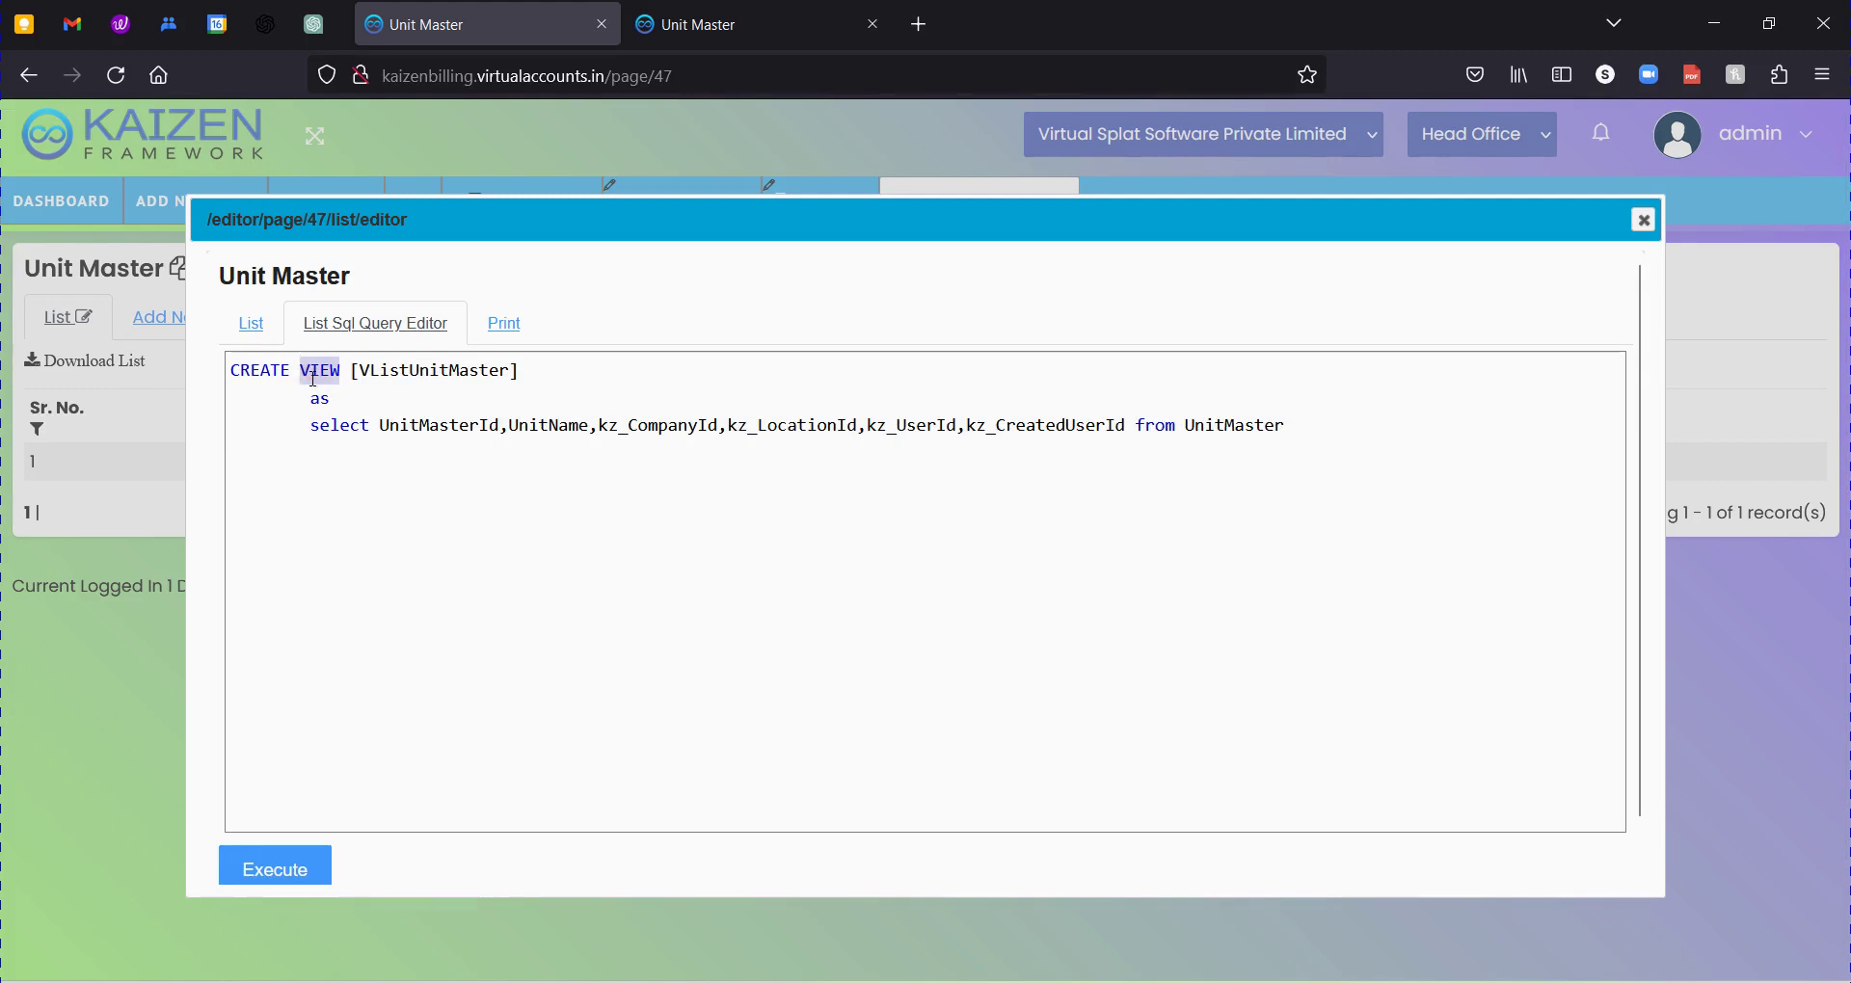
{"action": "left_click", "coordinate": [372, 399]}
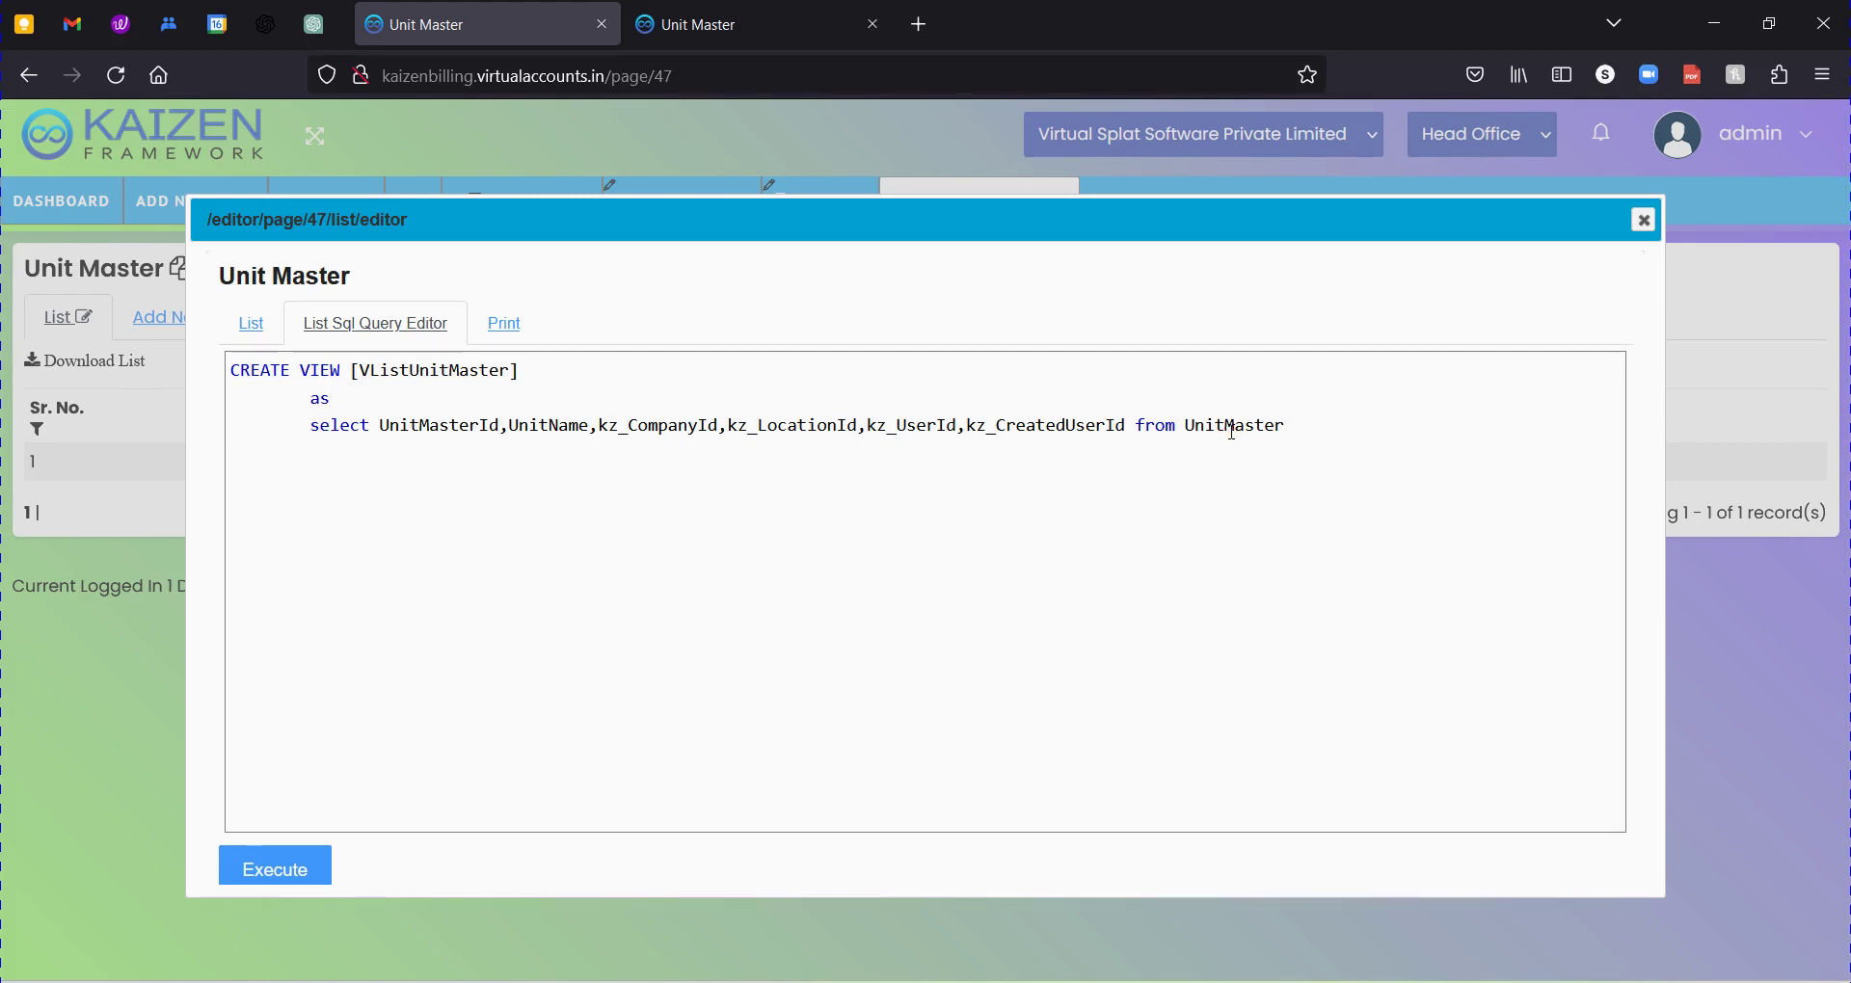
Pick out the UnitMaster table and its UnitMasterId and UnitName columns in the query.
{"action": "double_click", "coordinate": [1234, 430]}
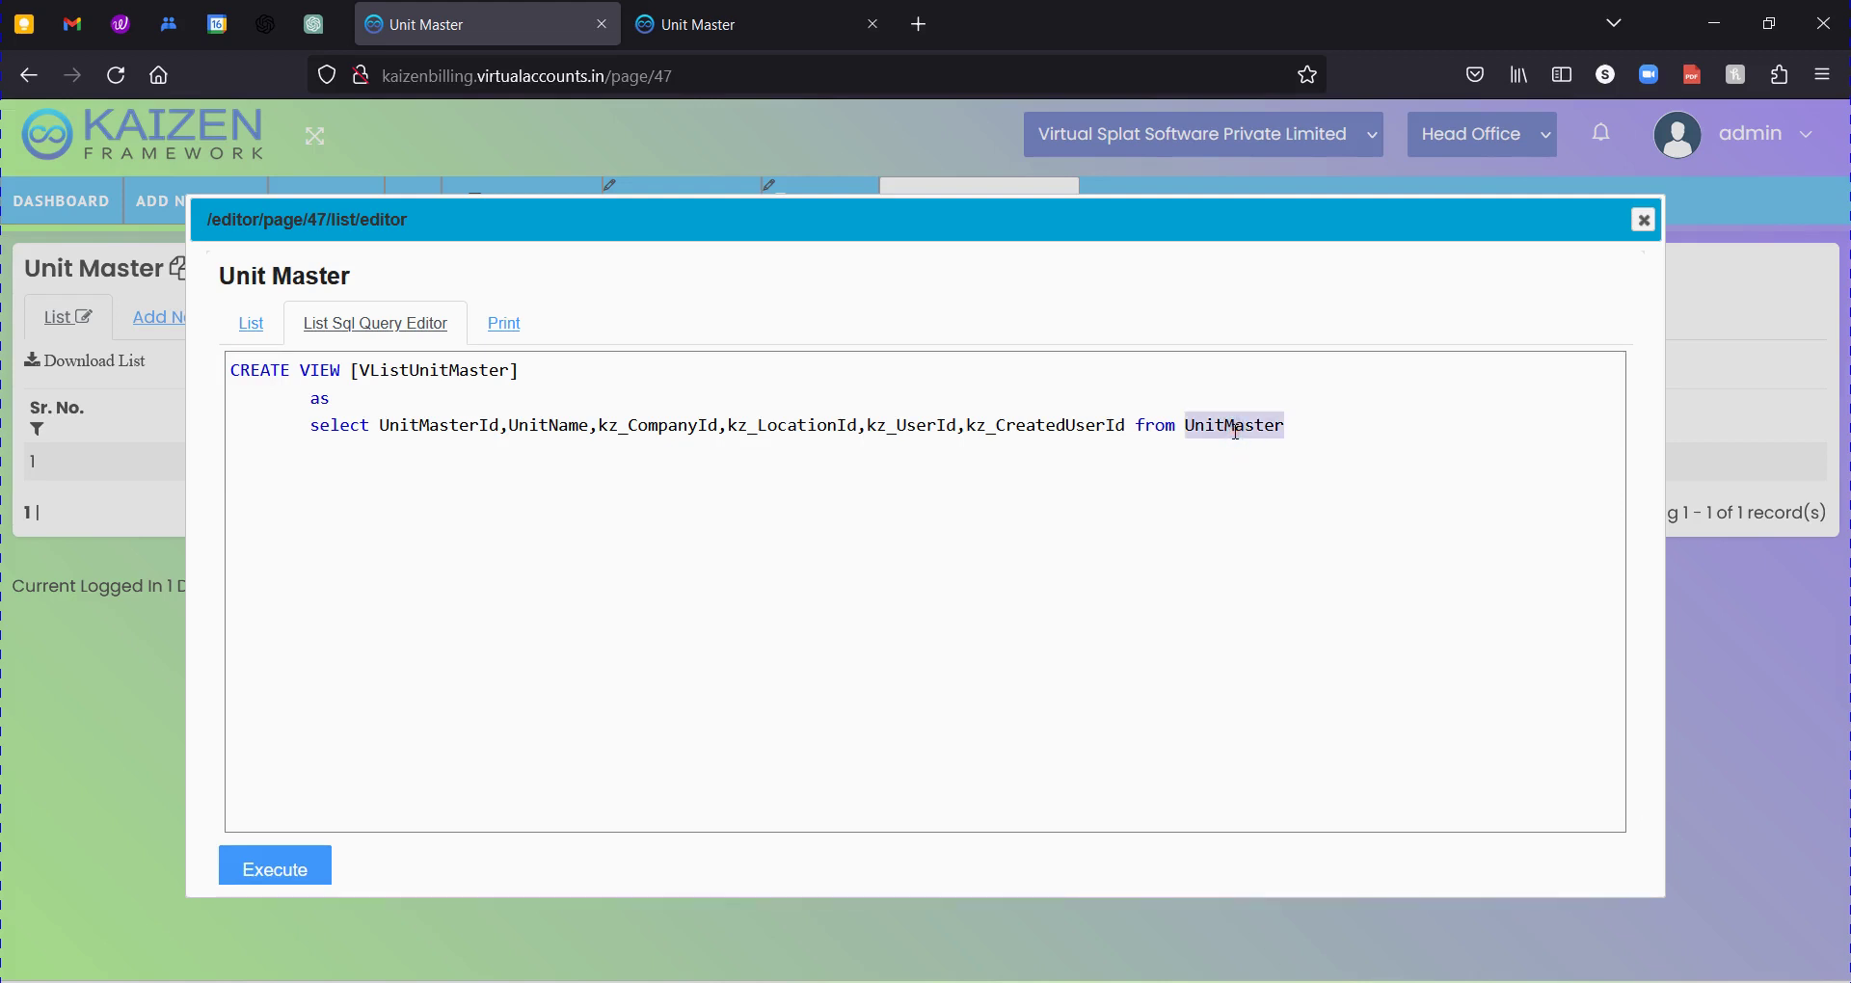
{"action": "left_click_drag", "start_coordinate": [1130, 426], "coordinate": [415, 433]}
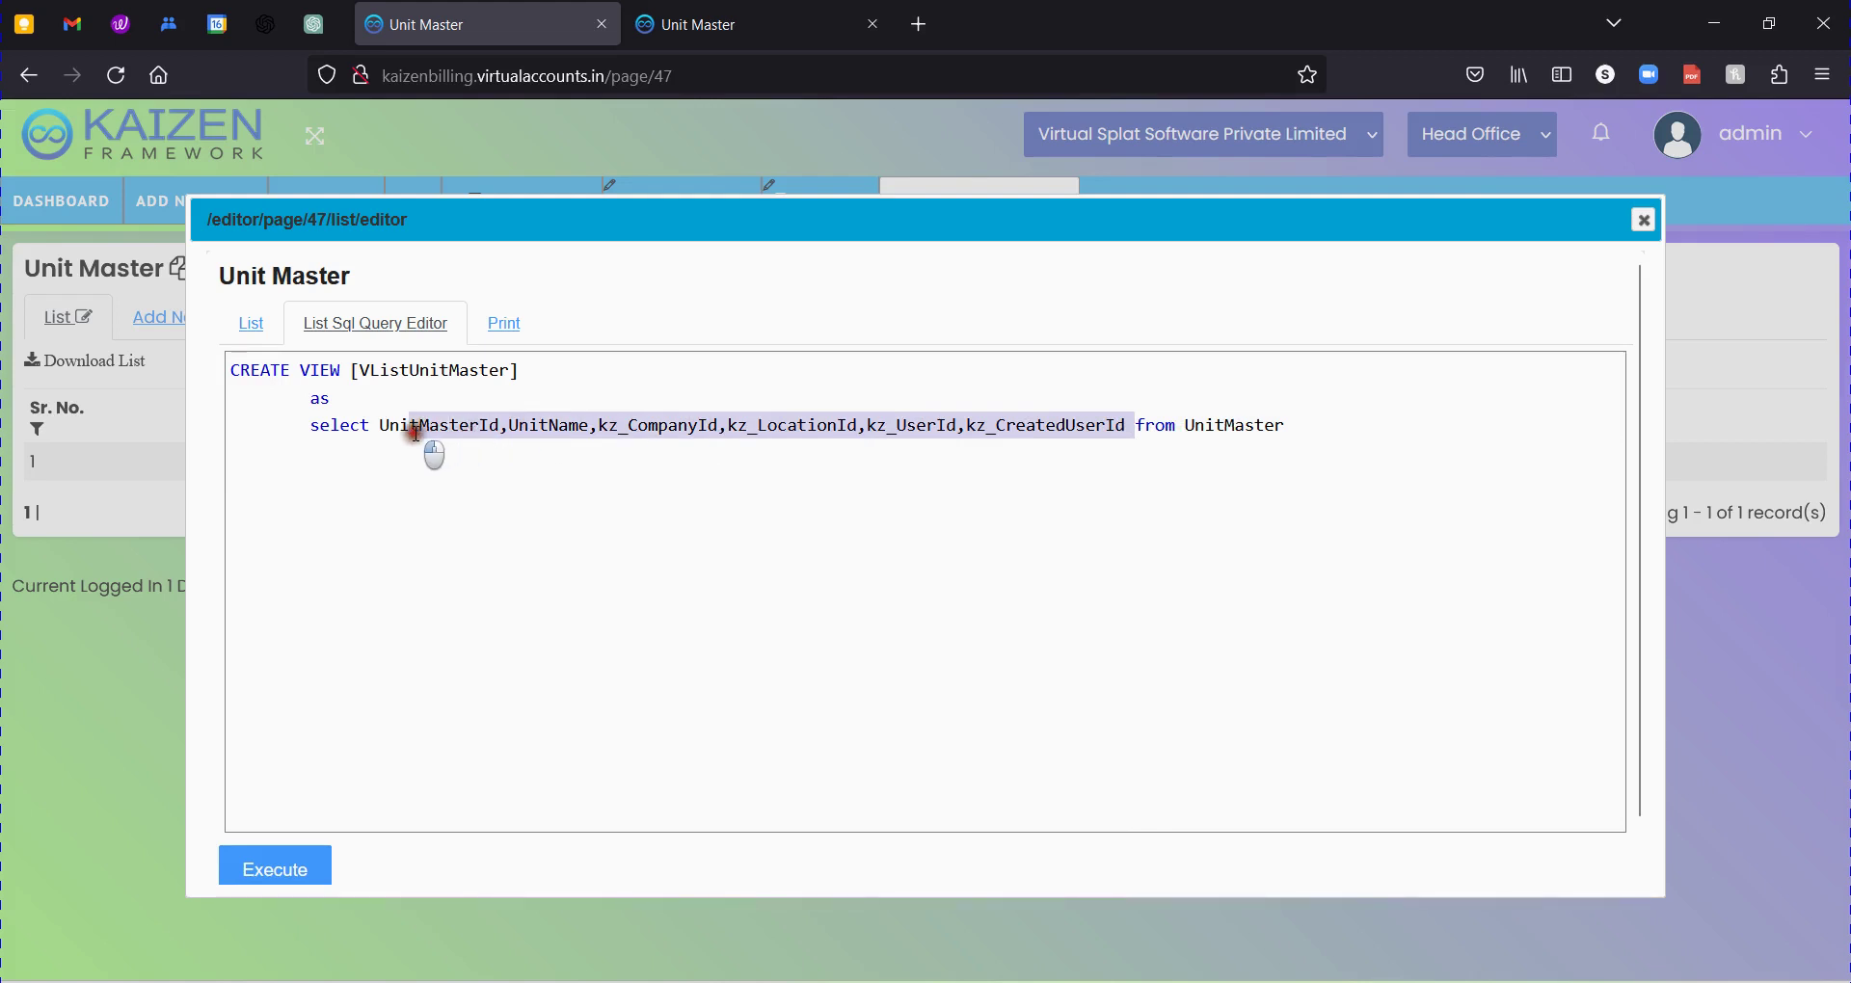
{"action": "double_click", "coordinate": [414, 433]}
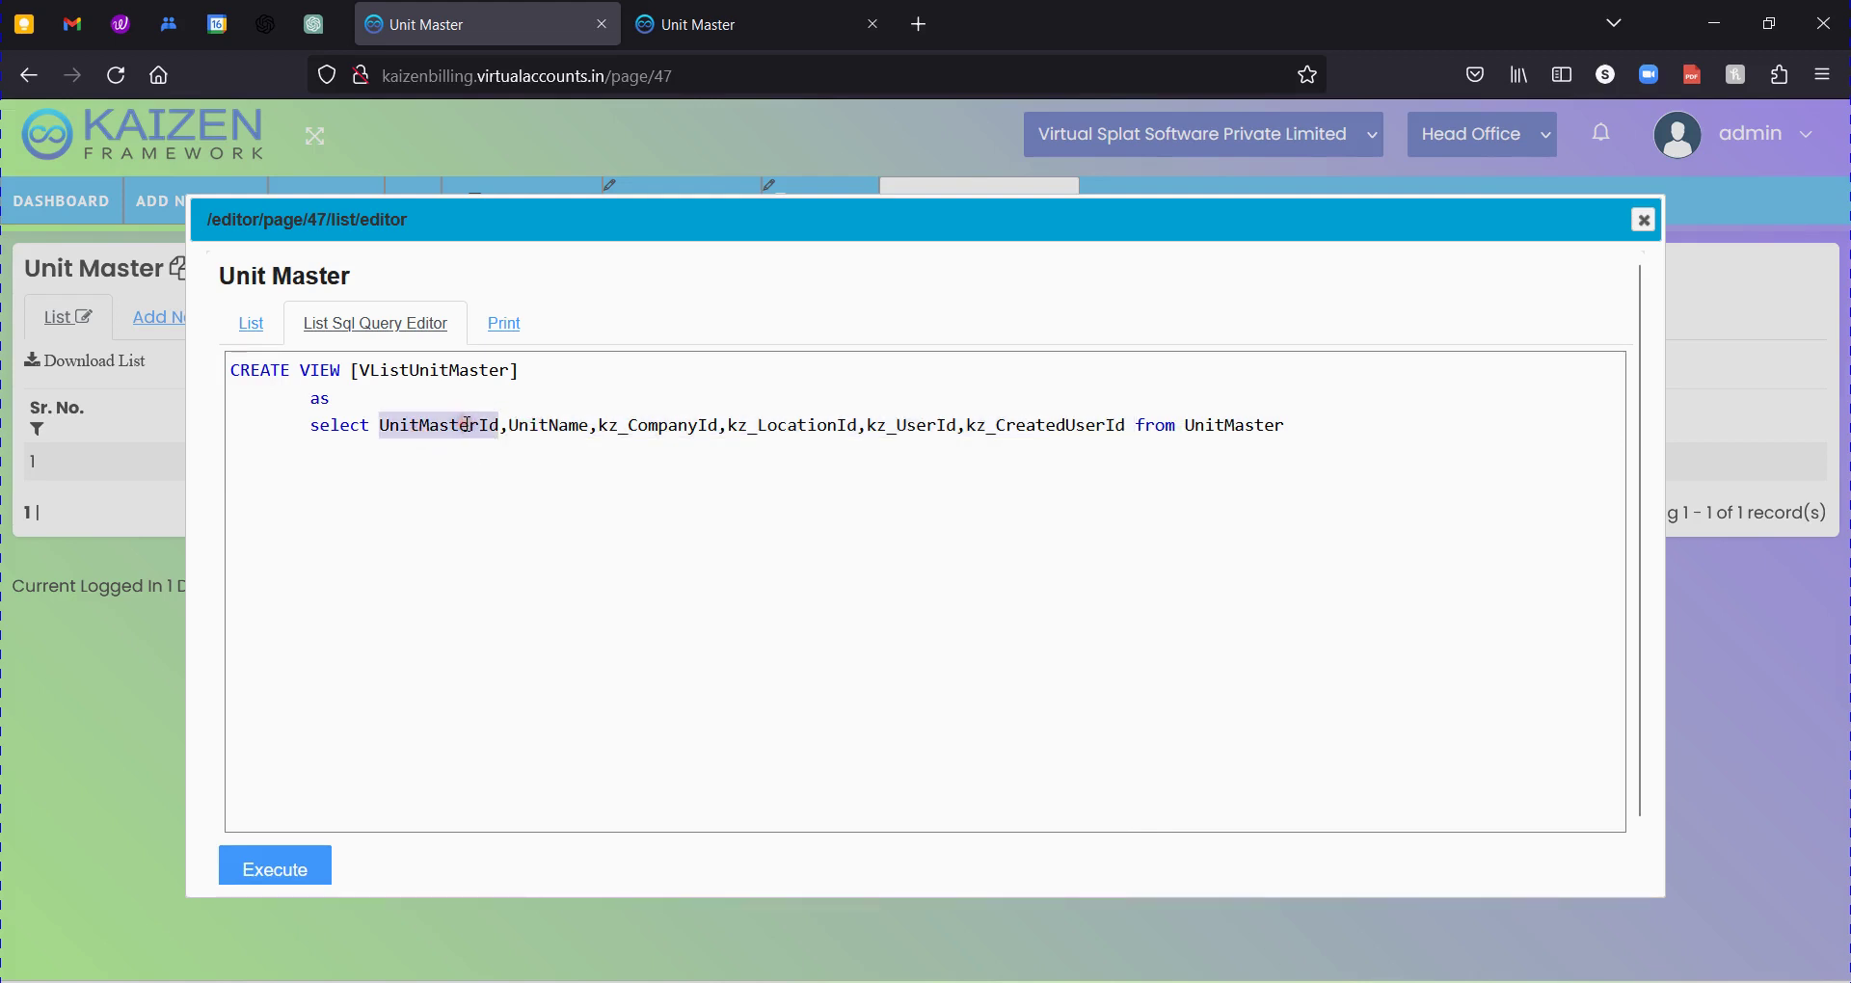
{"action": "double_click", "coordinate": [564, 427]}
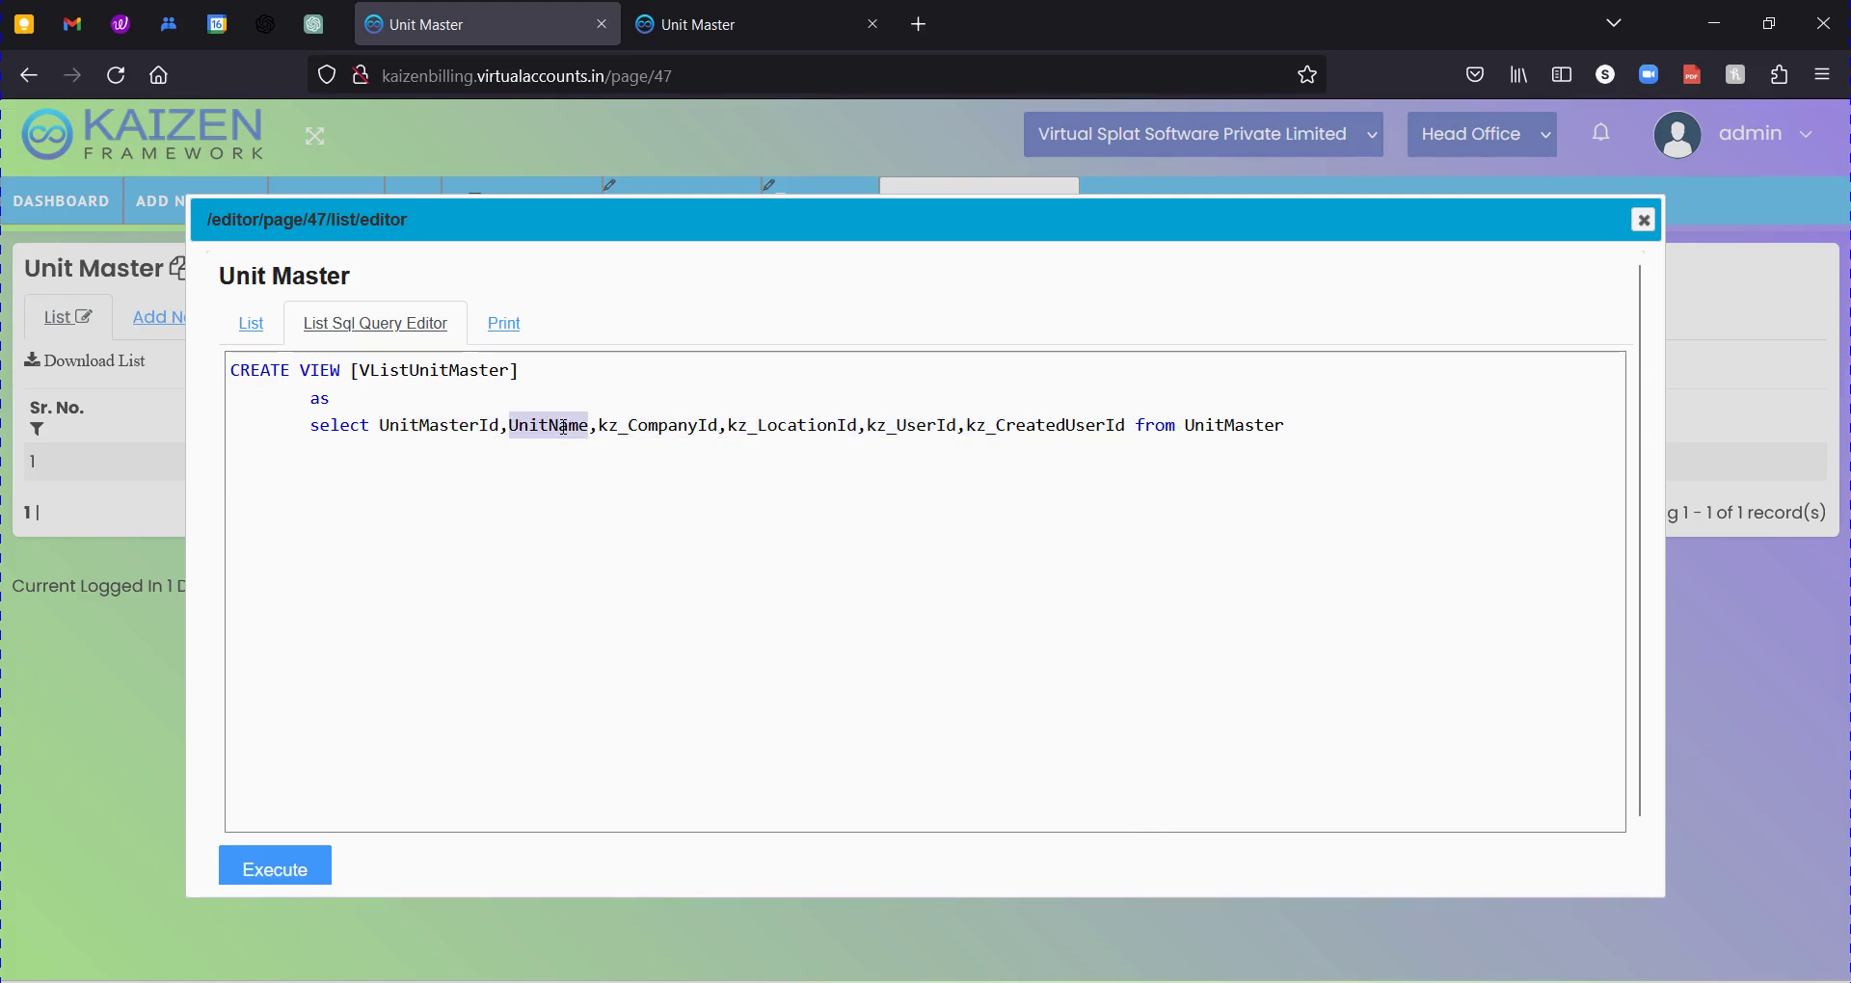
{"action": "double_click", "coordinate": [464, 434]}
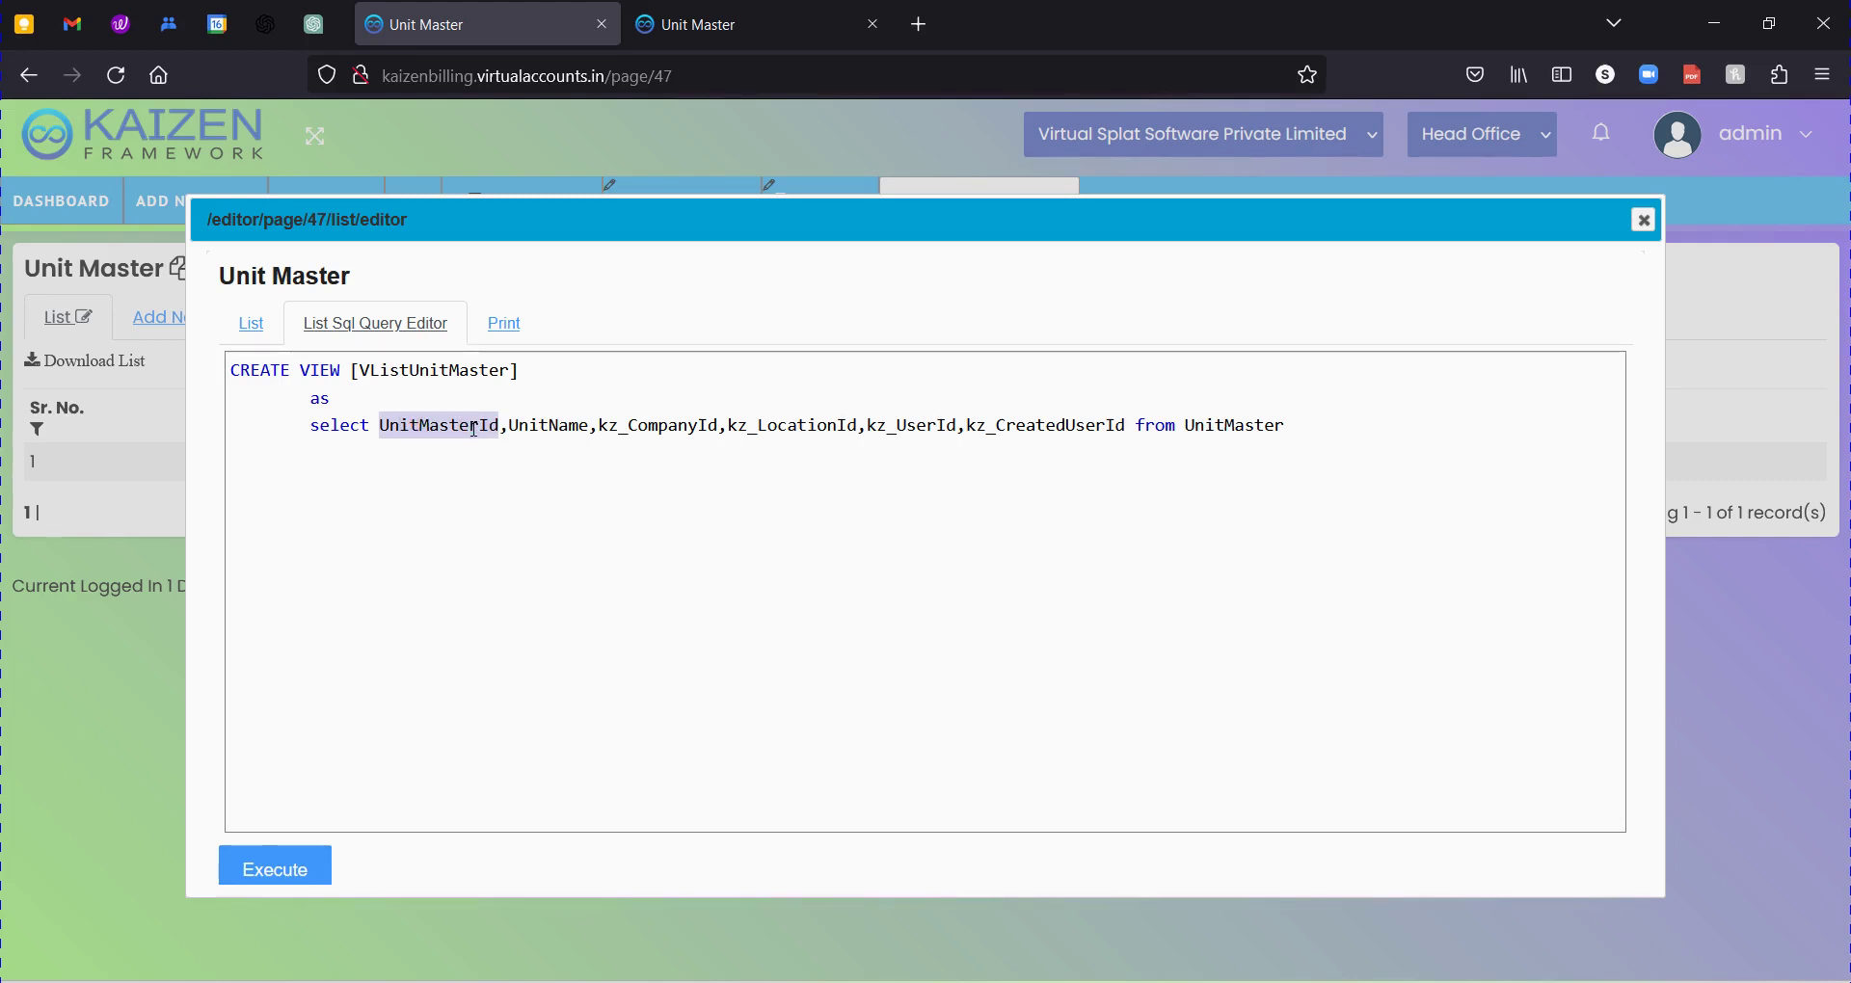
{"action": "left_click", "coordinate": [578, 424]}
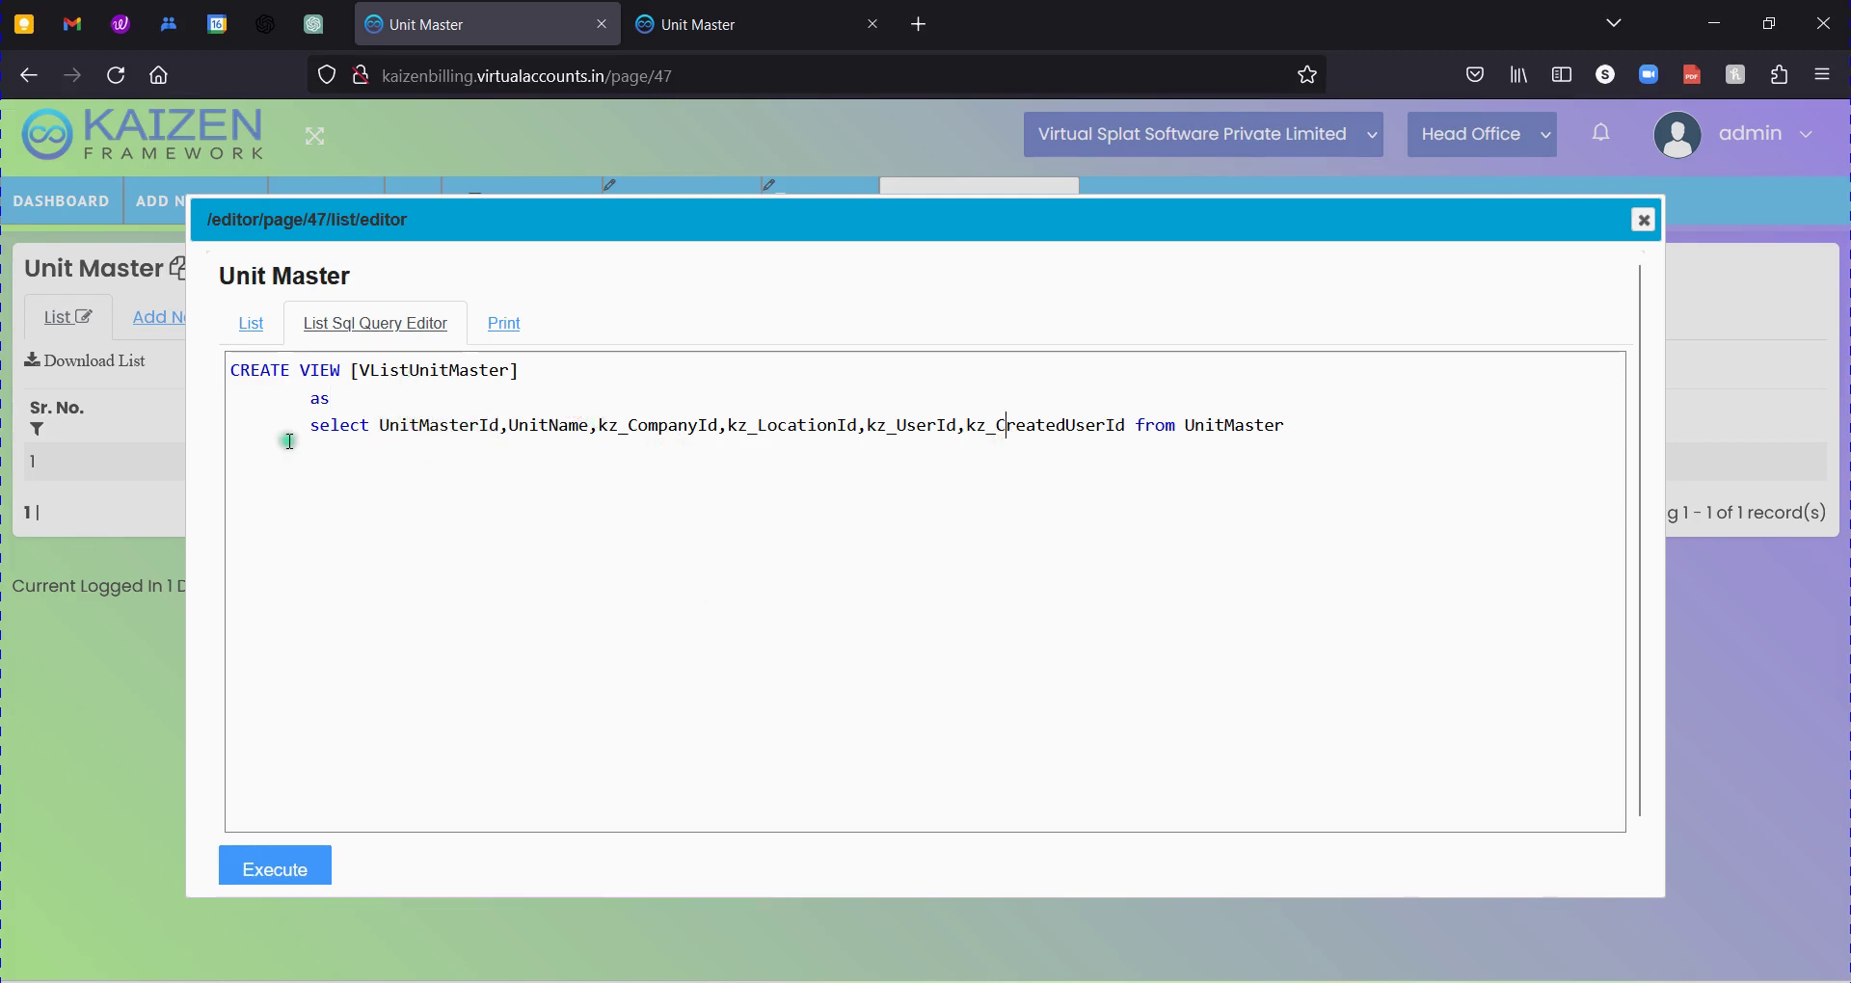
Check the UnitName sort order settings, close the list editor and open Add New.
{"action": "left_click", "coordinate": [251, 323]}
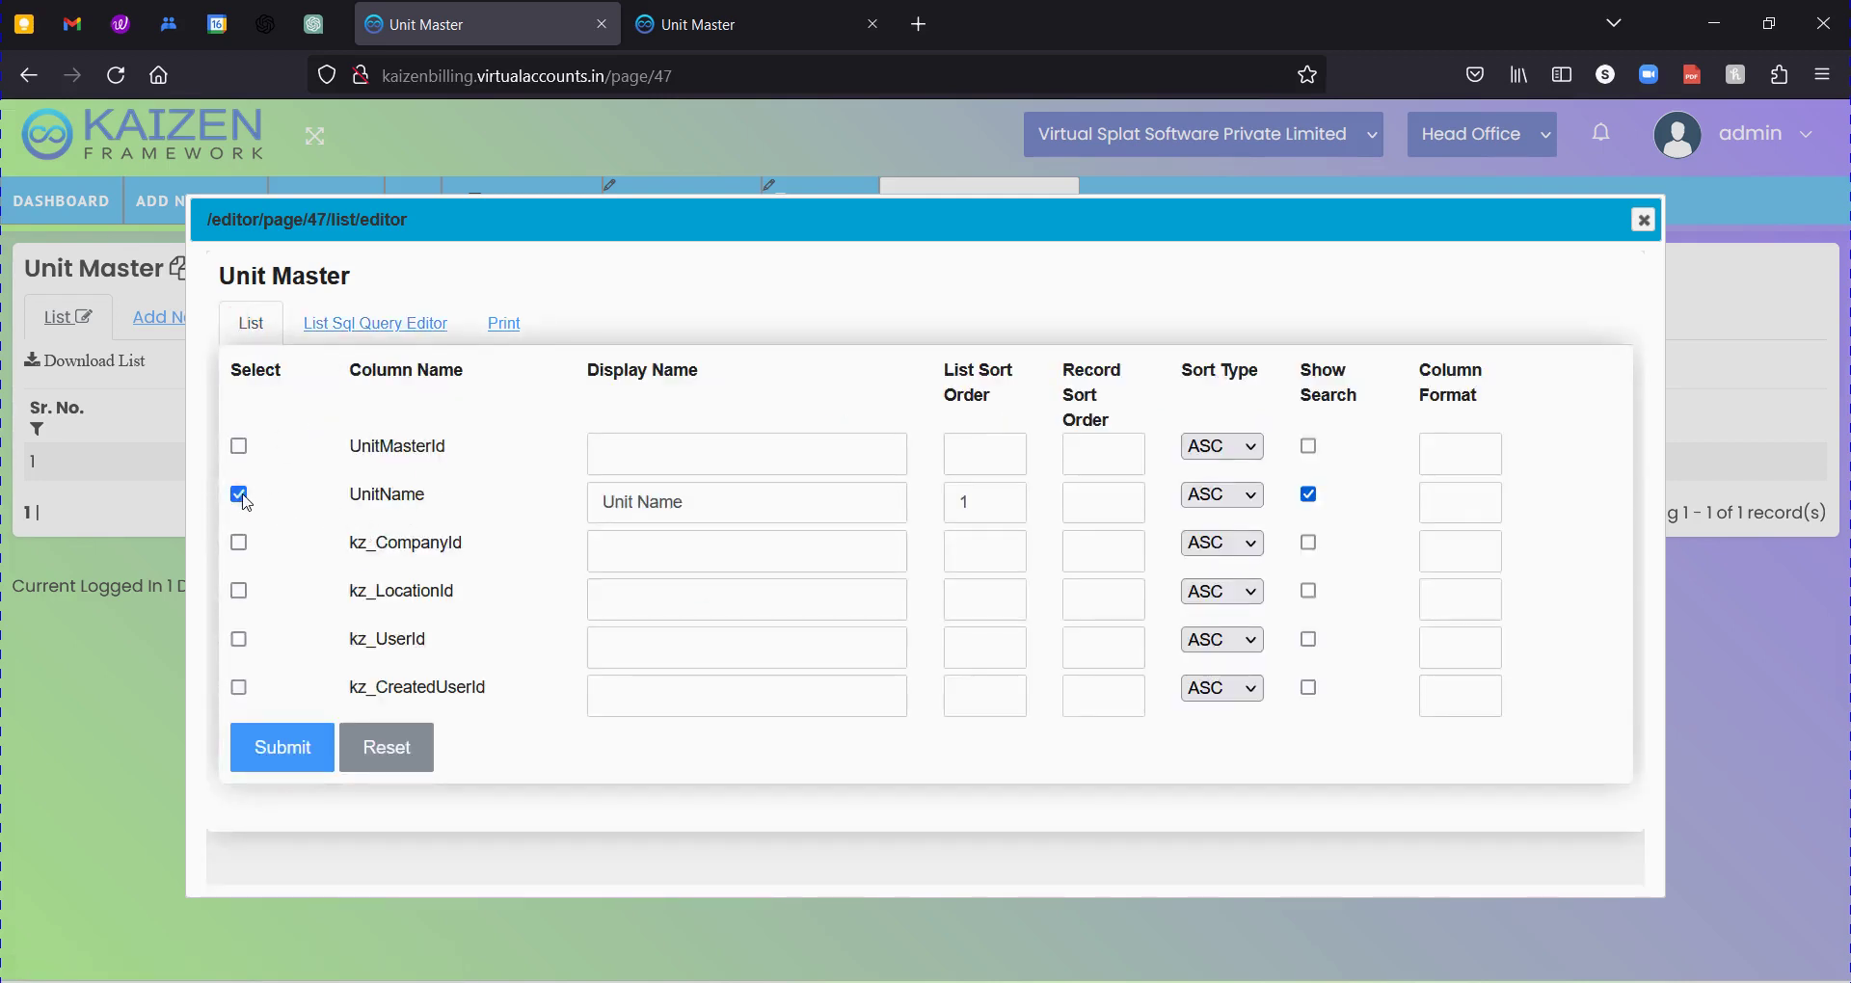
{"action": "left_click", "coordinate": [665, 499]}
{"action": "left_click", "coordinate": [984, 501]}
{"action": "left_click_drag", "start_coordinate": [982, 502], "coordinate": [912, 495]}
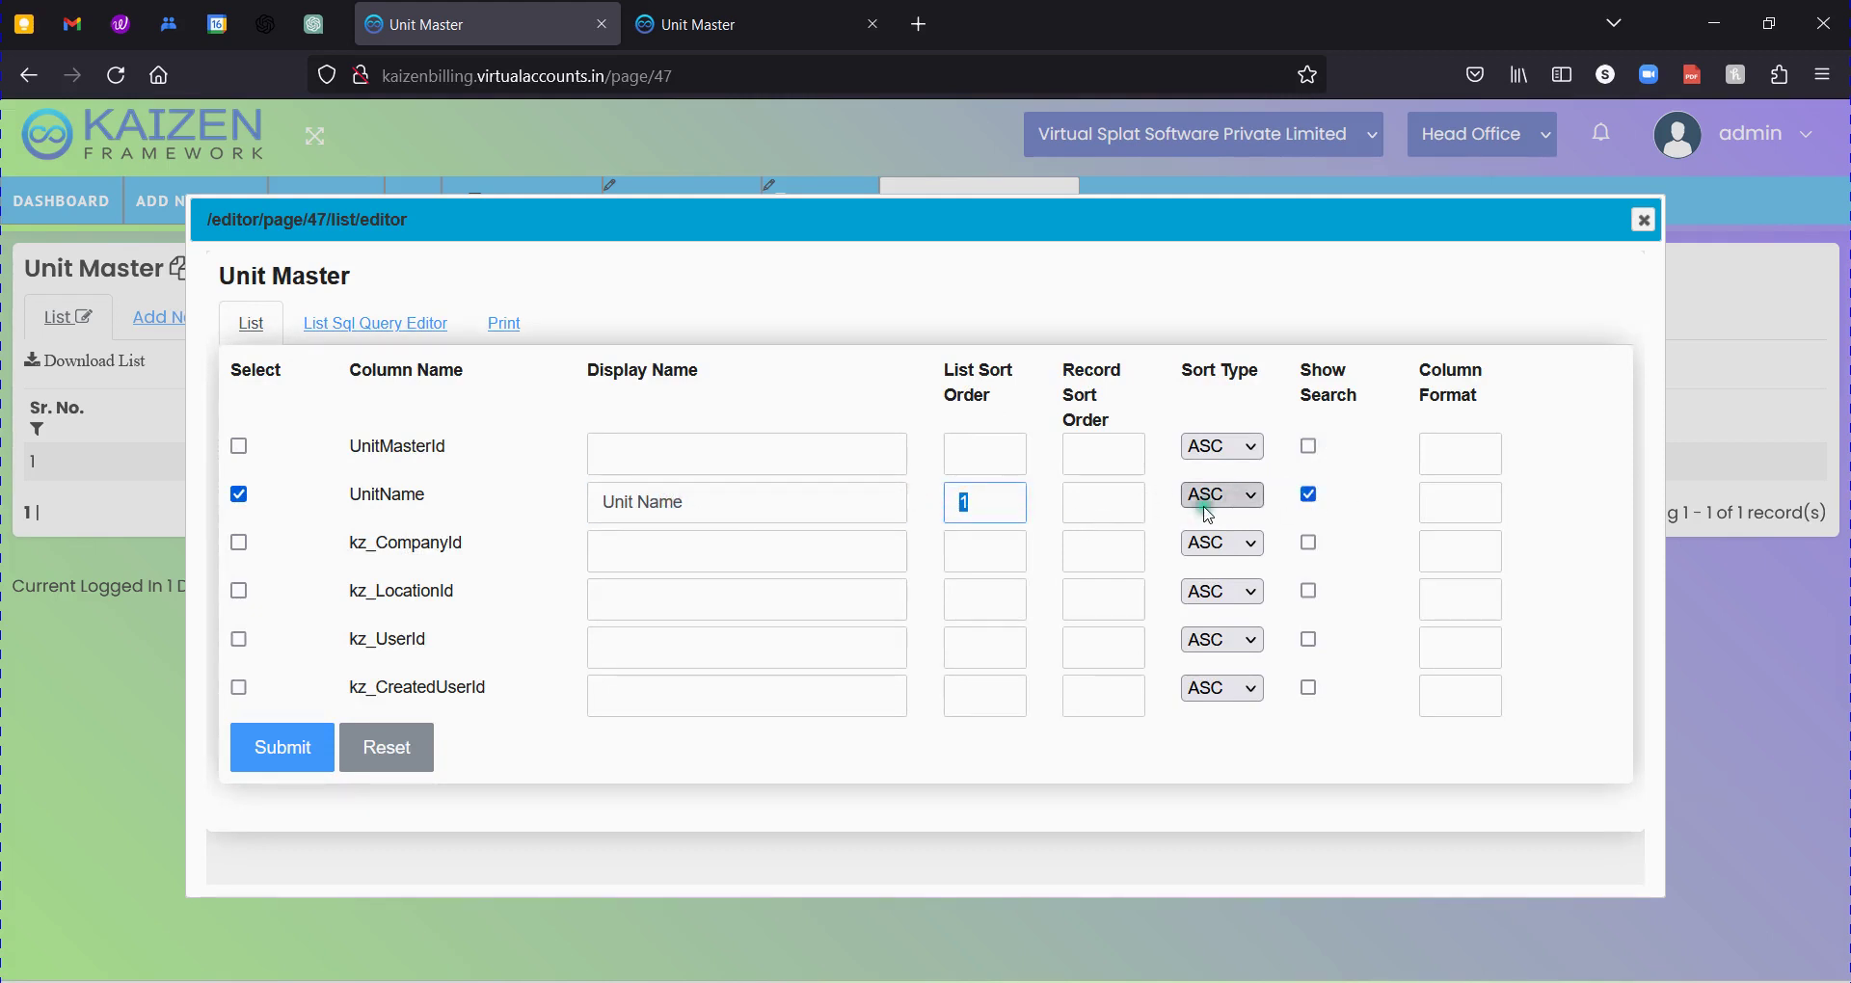
{"action": "left_click", "coordinate": [1088, 502]}
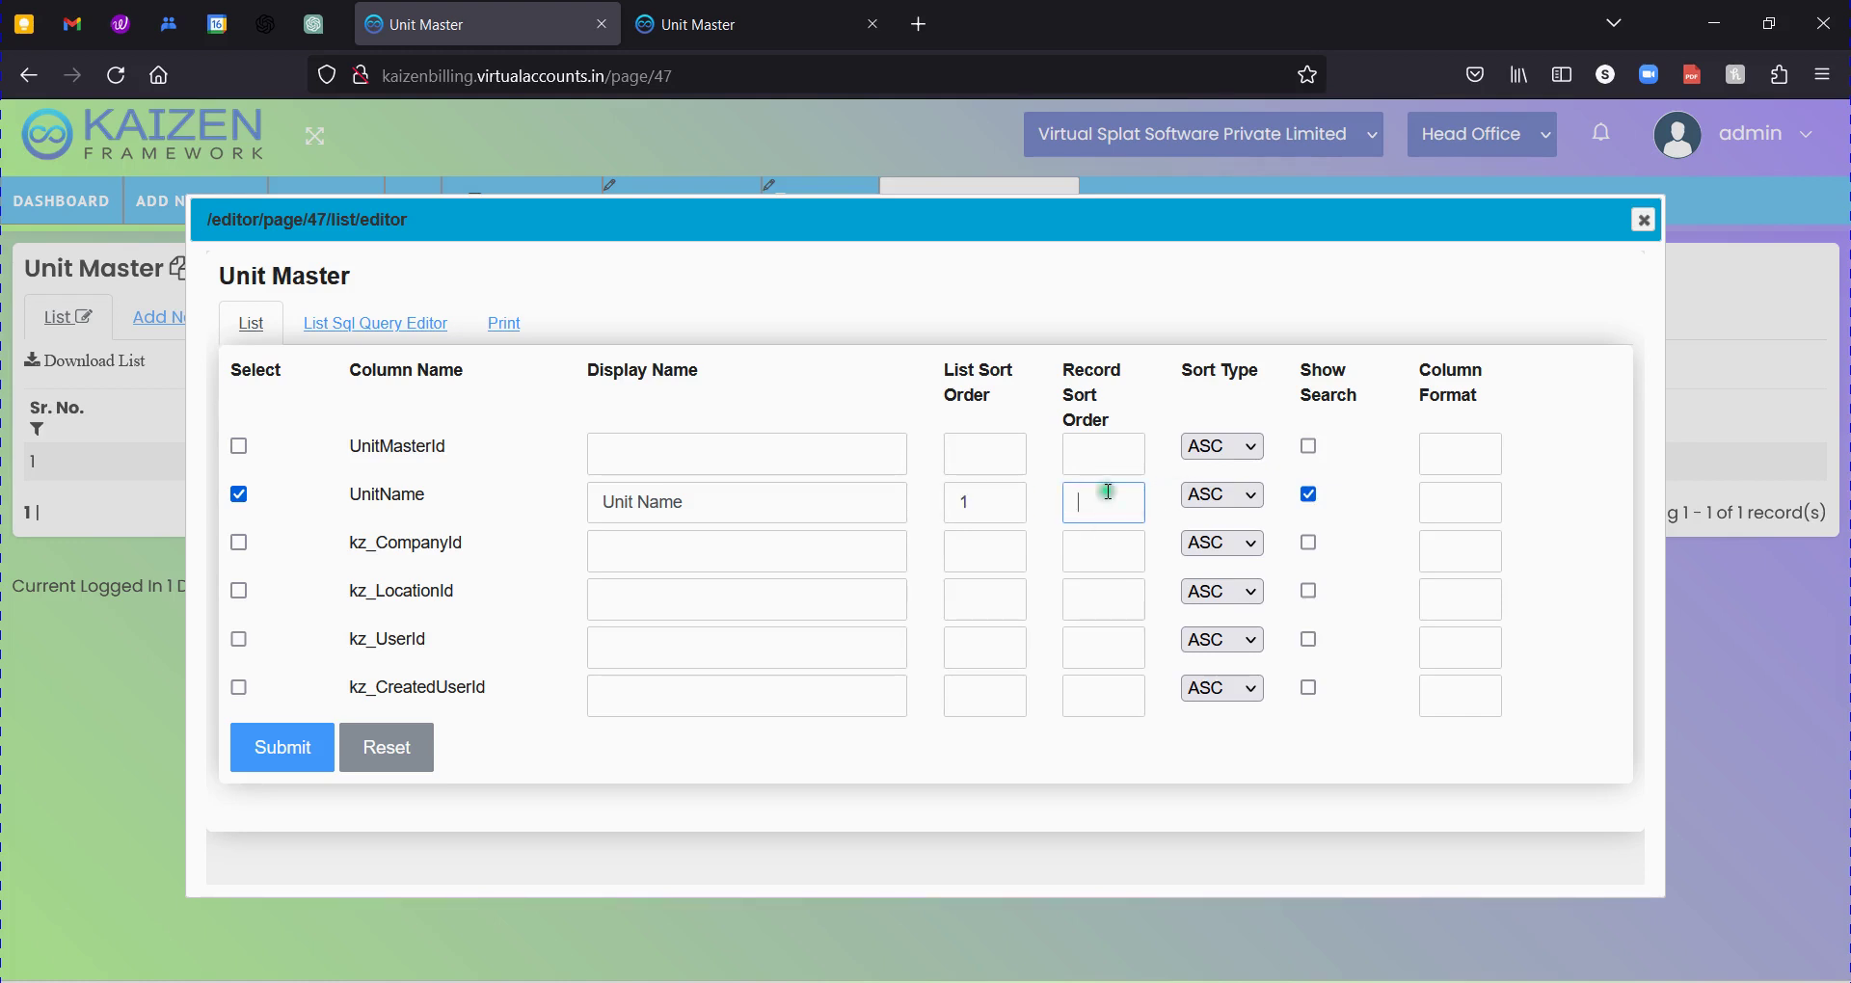
{"action": "left_click", "coordinate": [1644, 219]}
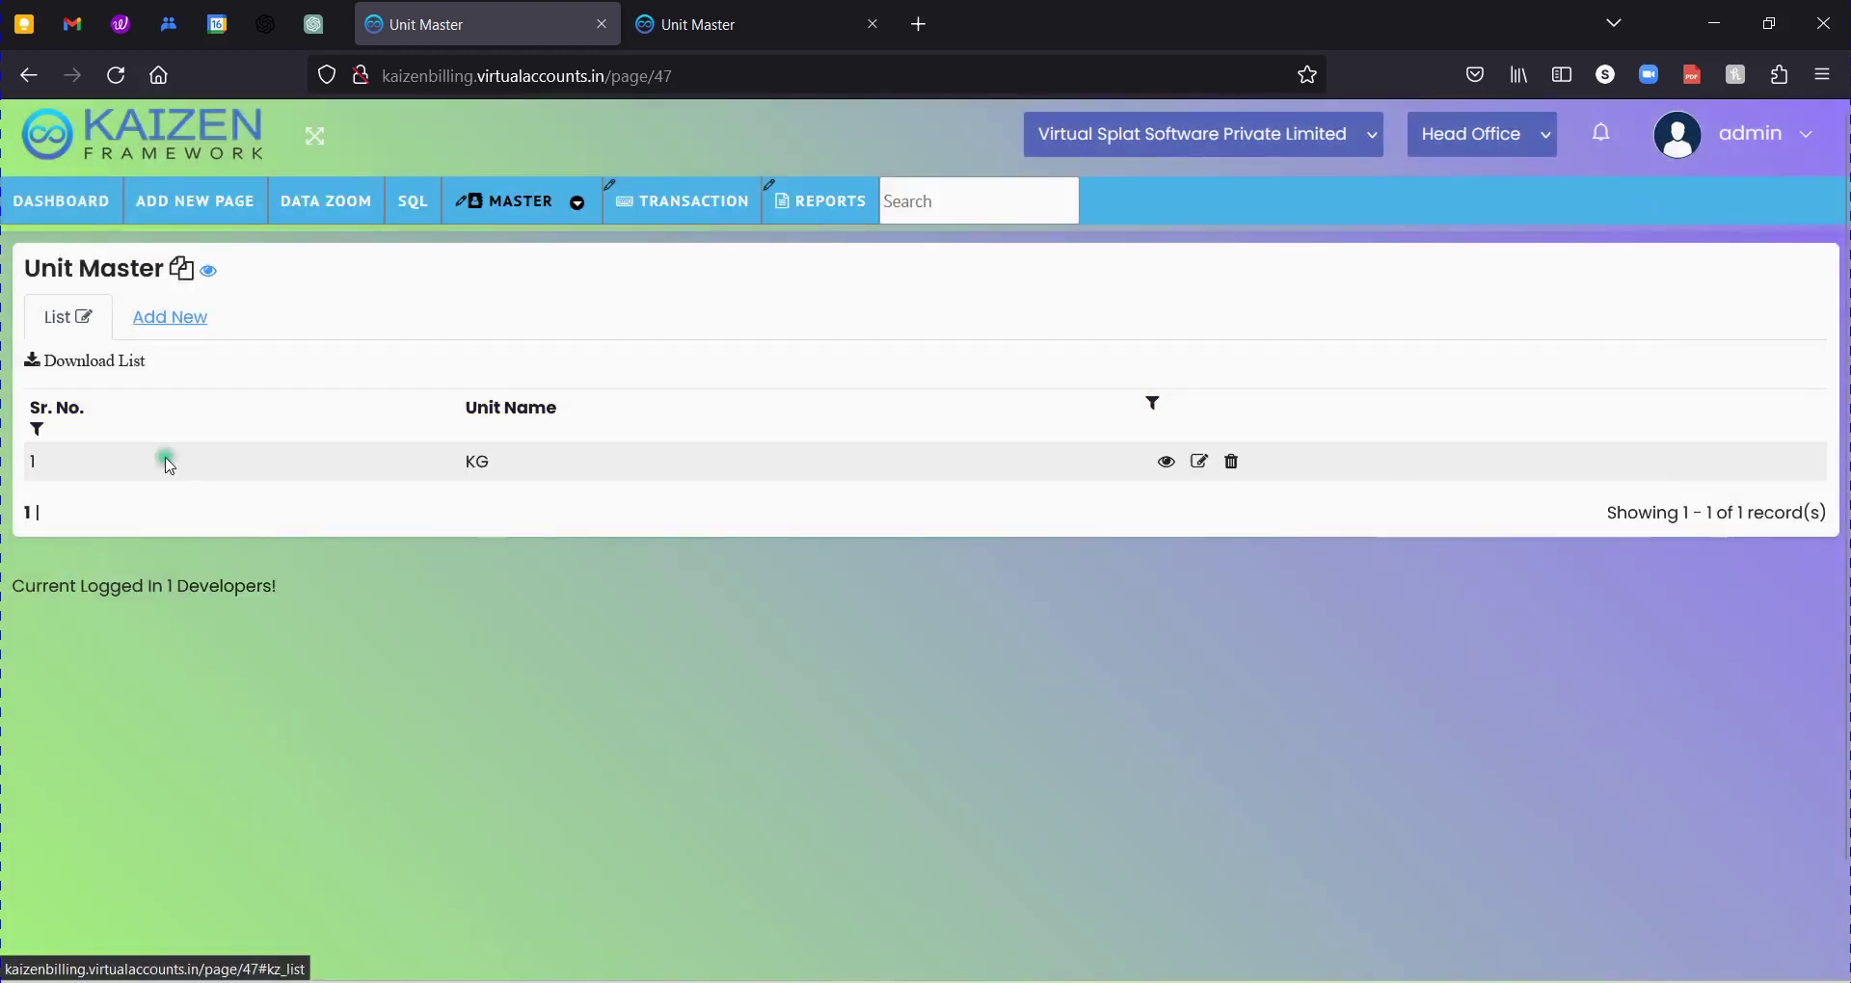
{"action": "left_click", "coordinate": [167, 315]}
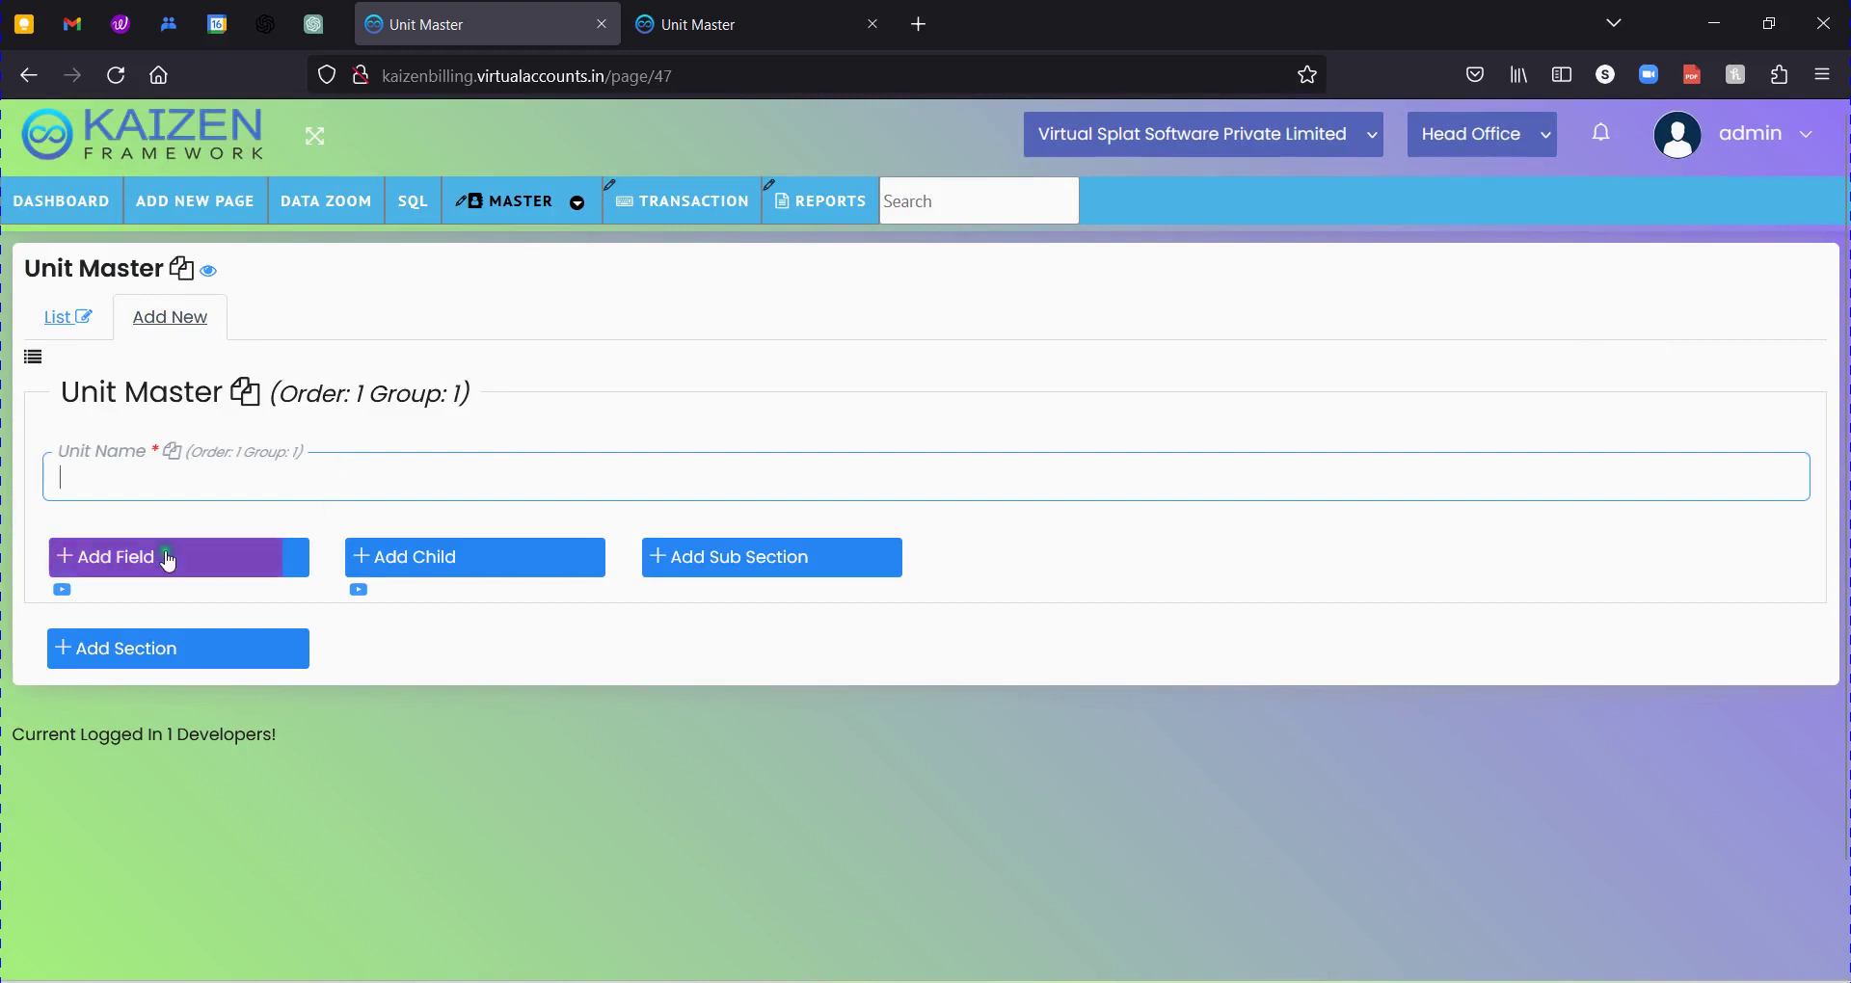
Start a new field labelled Remark with field type textarea.
{"action": "left_click", "coordinate": [164, 557]}
{"action": "left_click", "coordinate": [337, 362]}
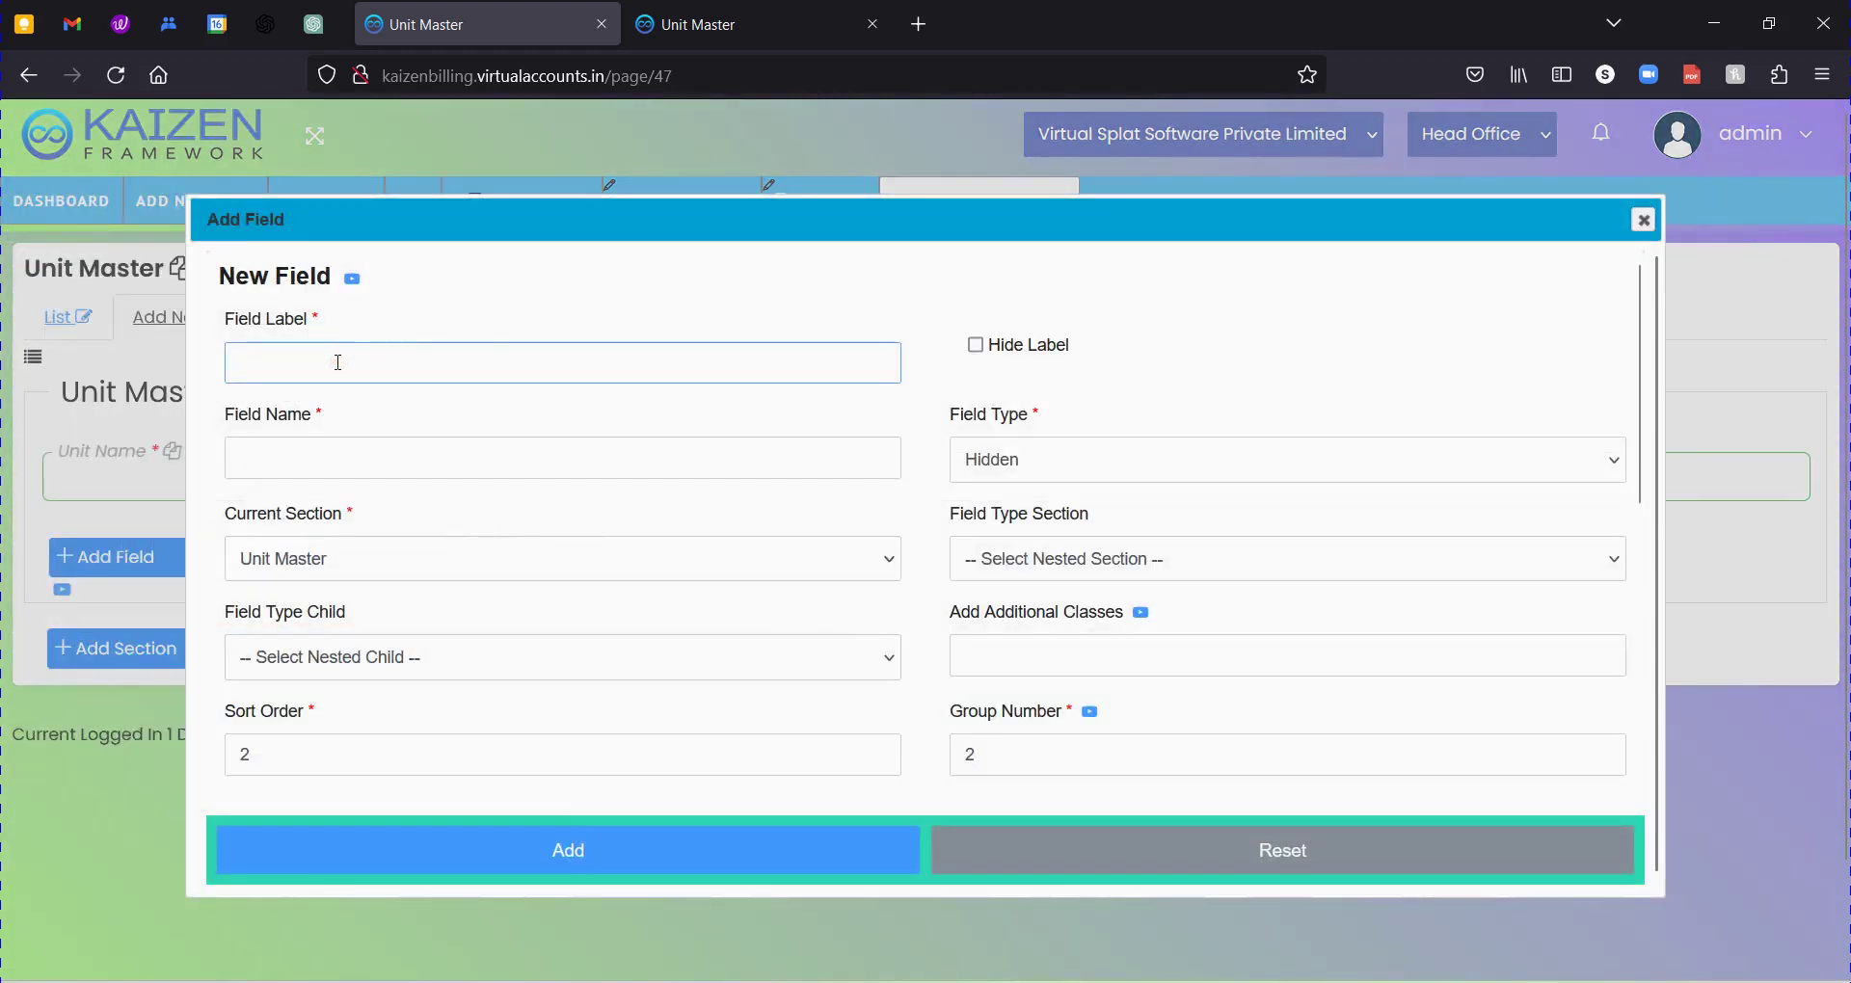
{"action": "type", "text": "Re"}
{"action": "key", "text": "BackSpace"}
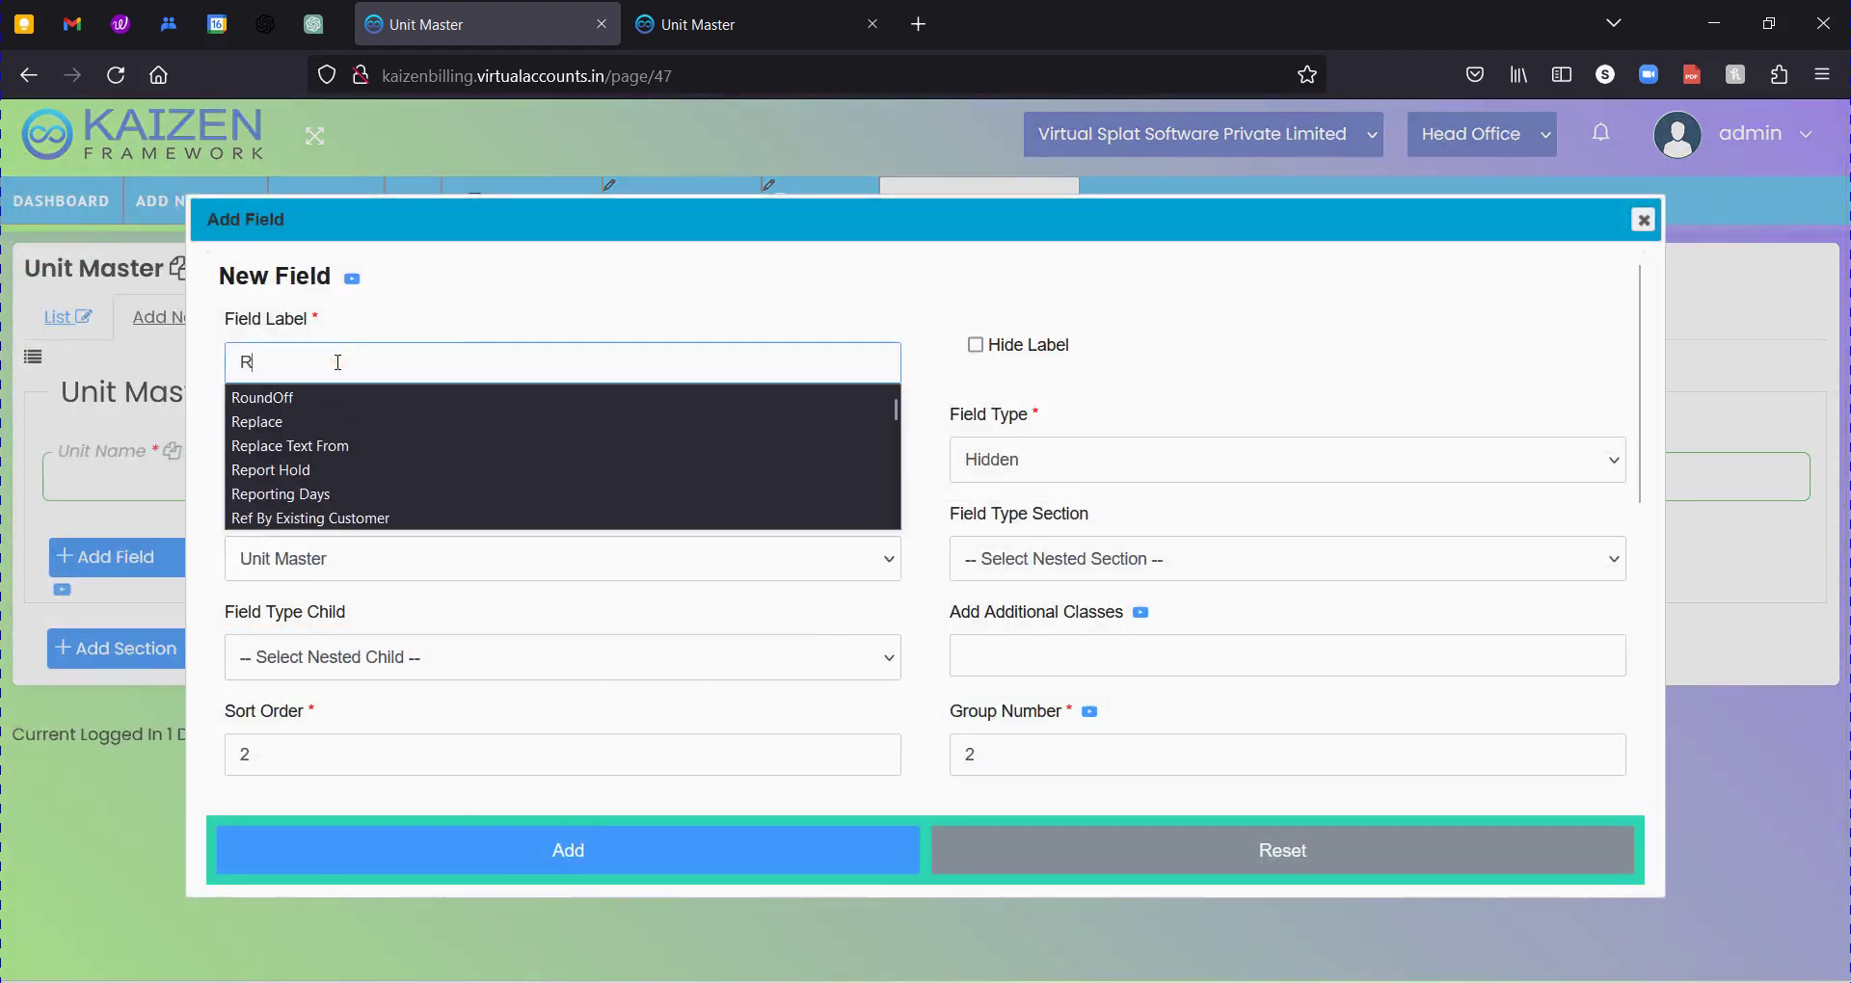
{"action": "type", "text": "emar"}
{"action": "key", "text": "Down"}
{"action": "key", "text": "Down"}
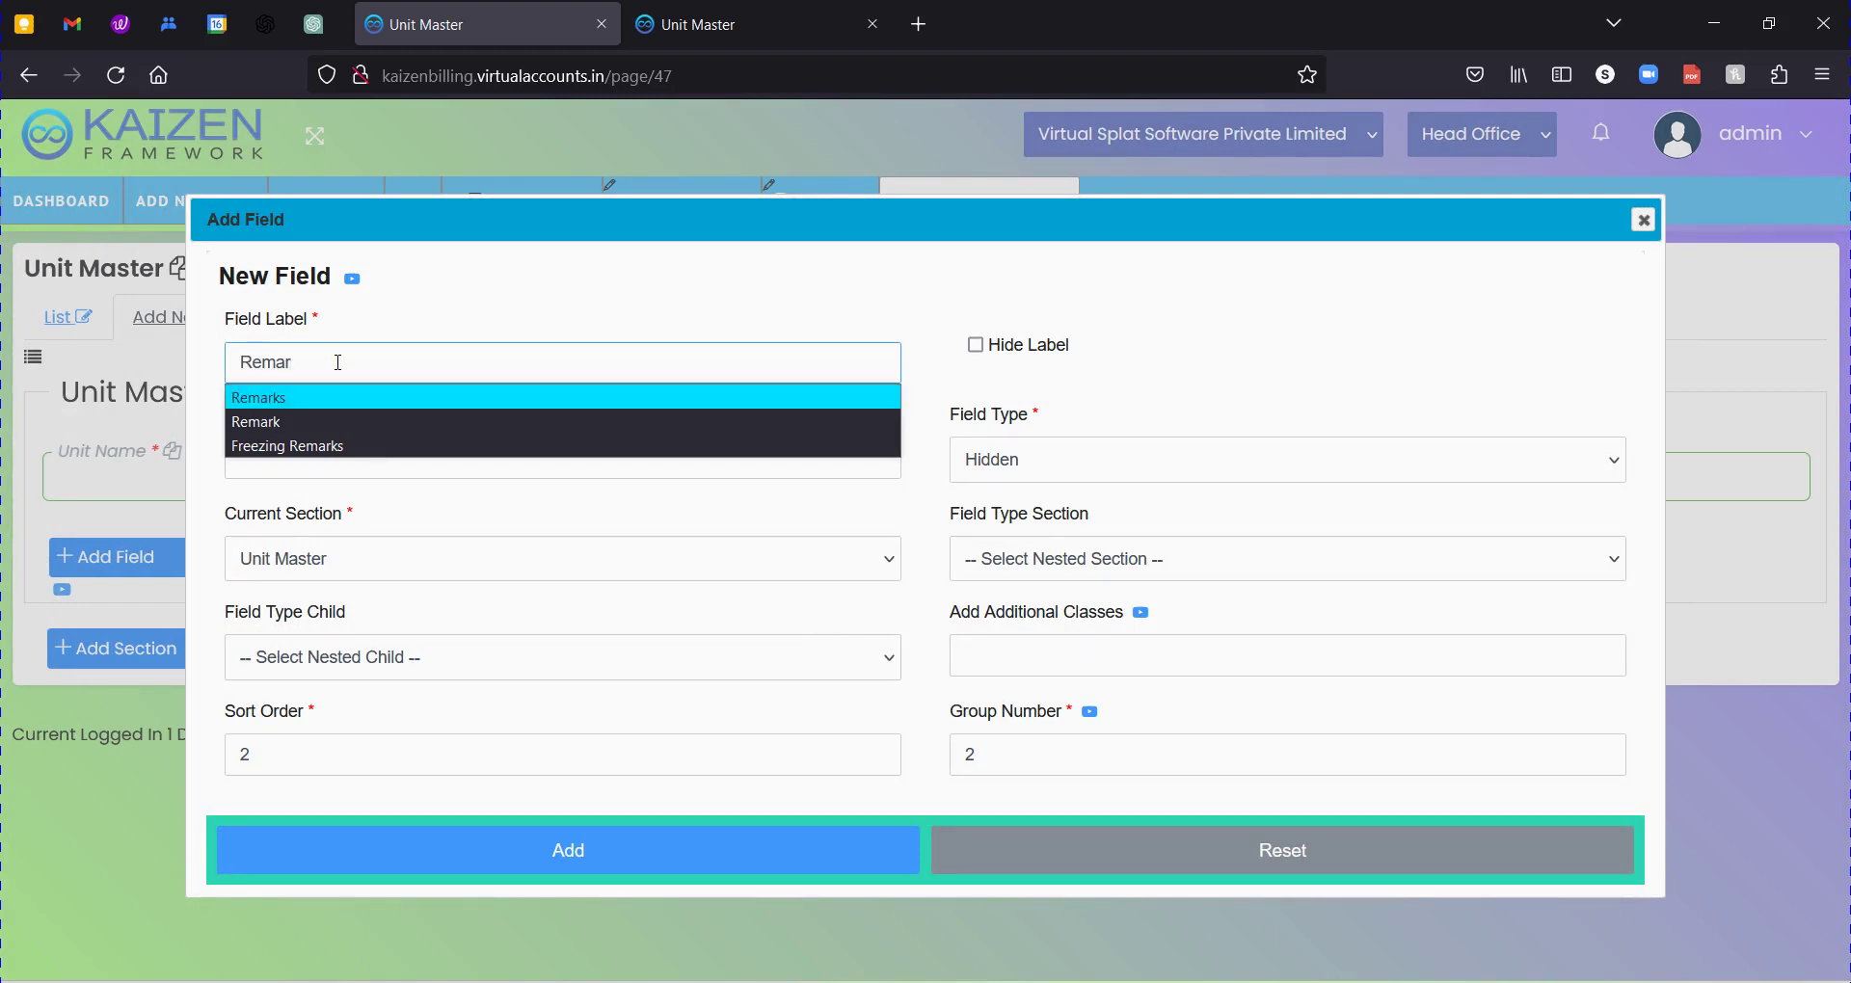
{"action": "key", "text": "Return"}
{"action": "left_click", "coordinate": [1157, 472]}
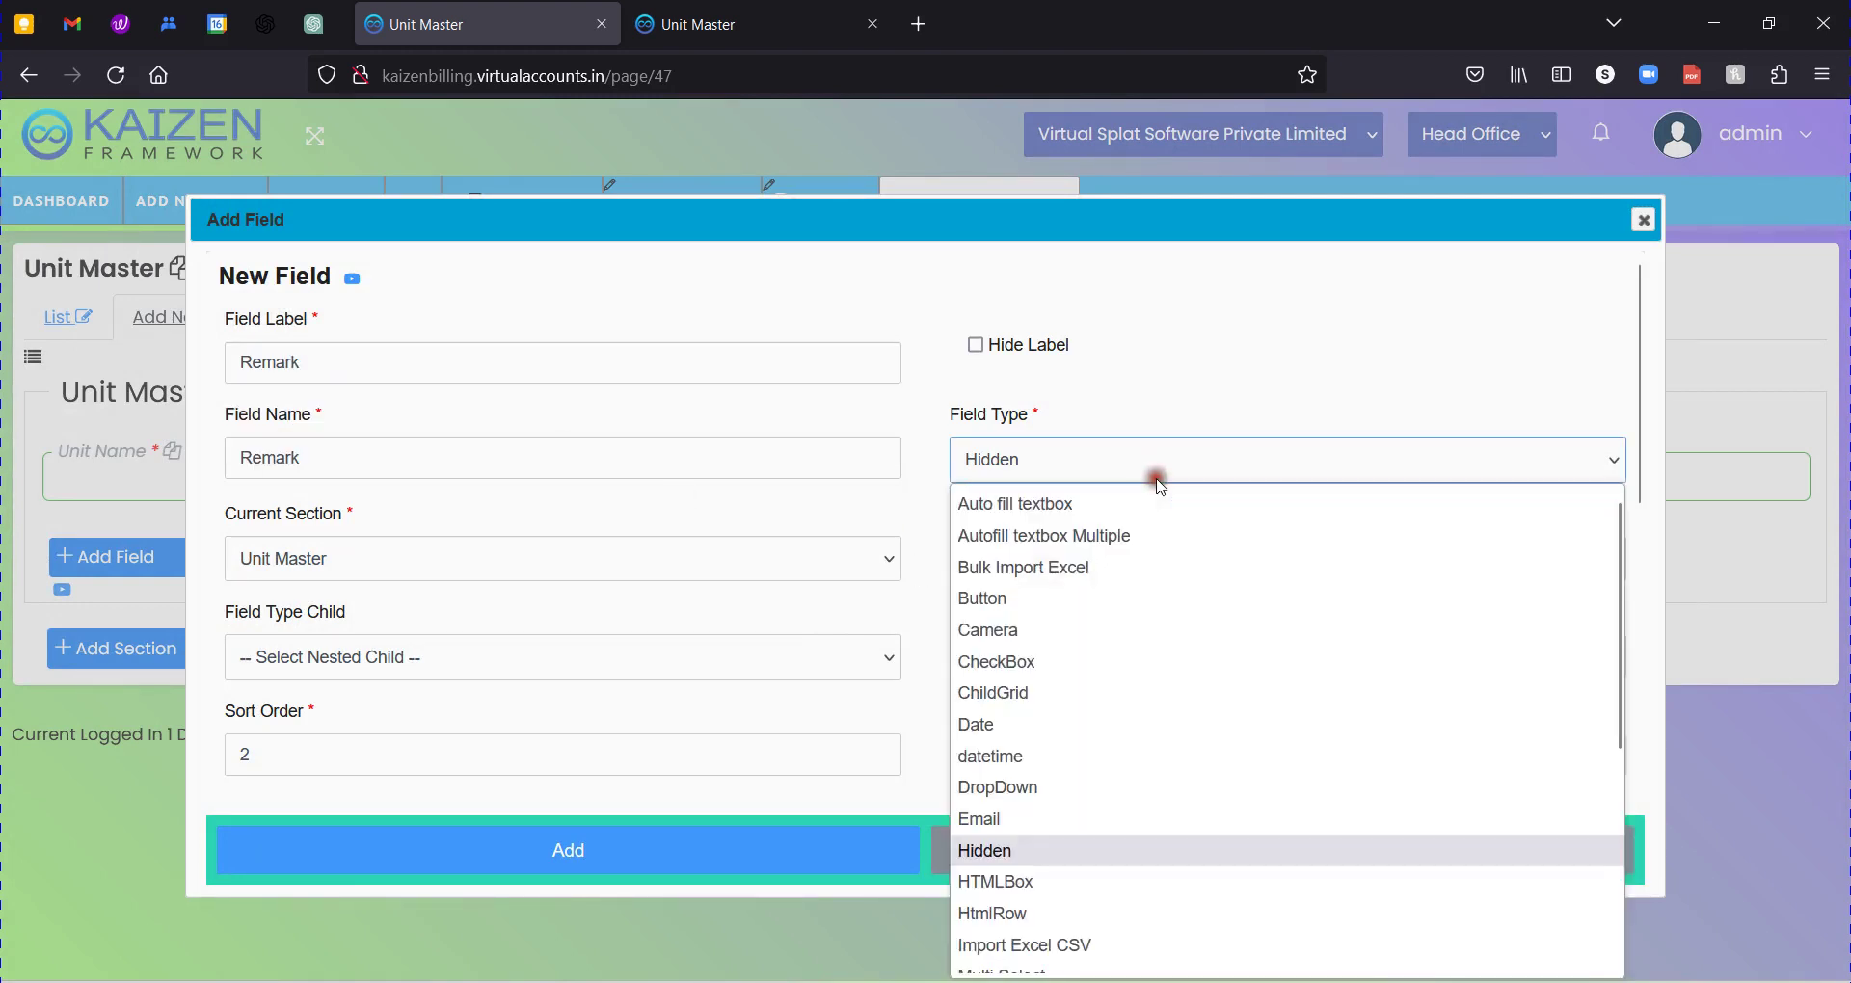
{"action": "type", "text": "t"}
{"action": "key", "text": "Down"}
{"action": "key", "text": "Return"}
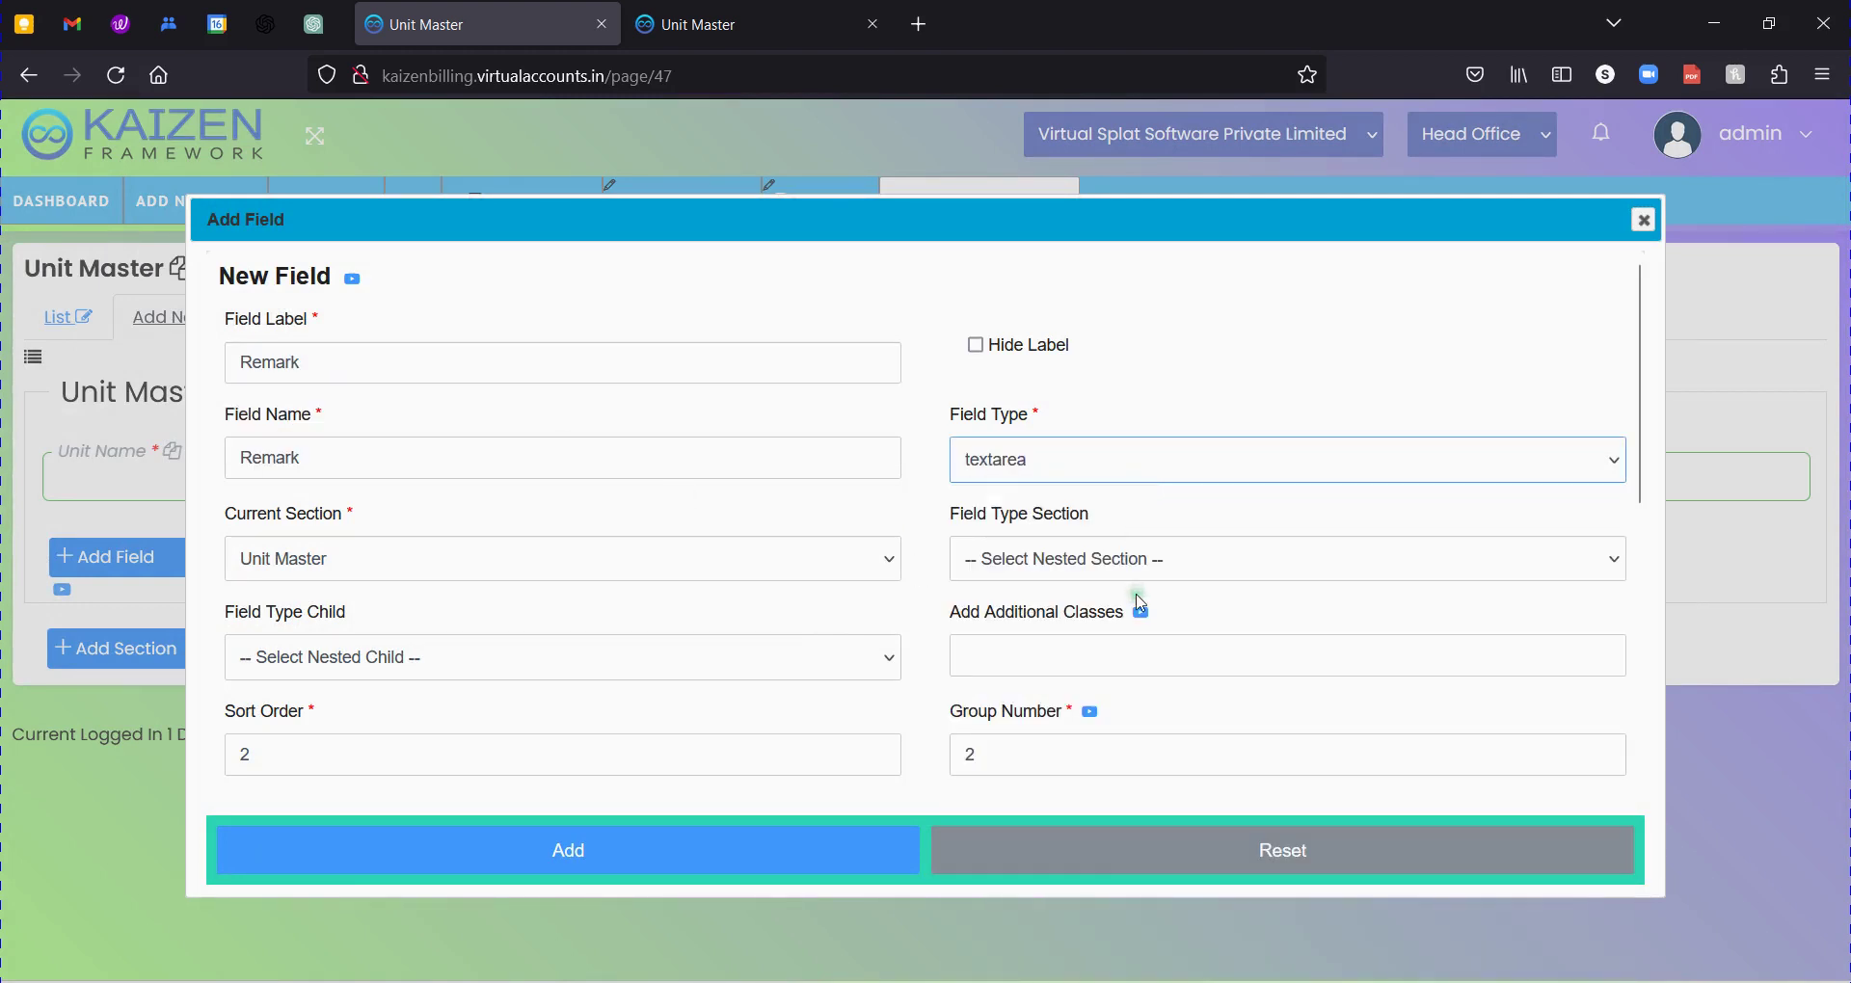
Set the Remark field's sort order and group number to 5.
{"action": "scroll", "coordinate": [1128, 593], "scroll_direction": "down", "scroll_amount": 2}
{"action": "left_click", "coordinate": [280, 644]}
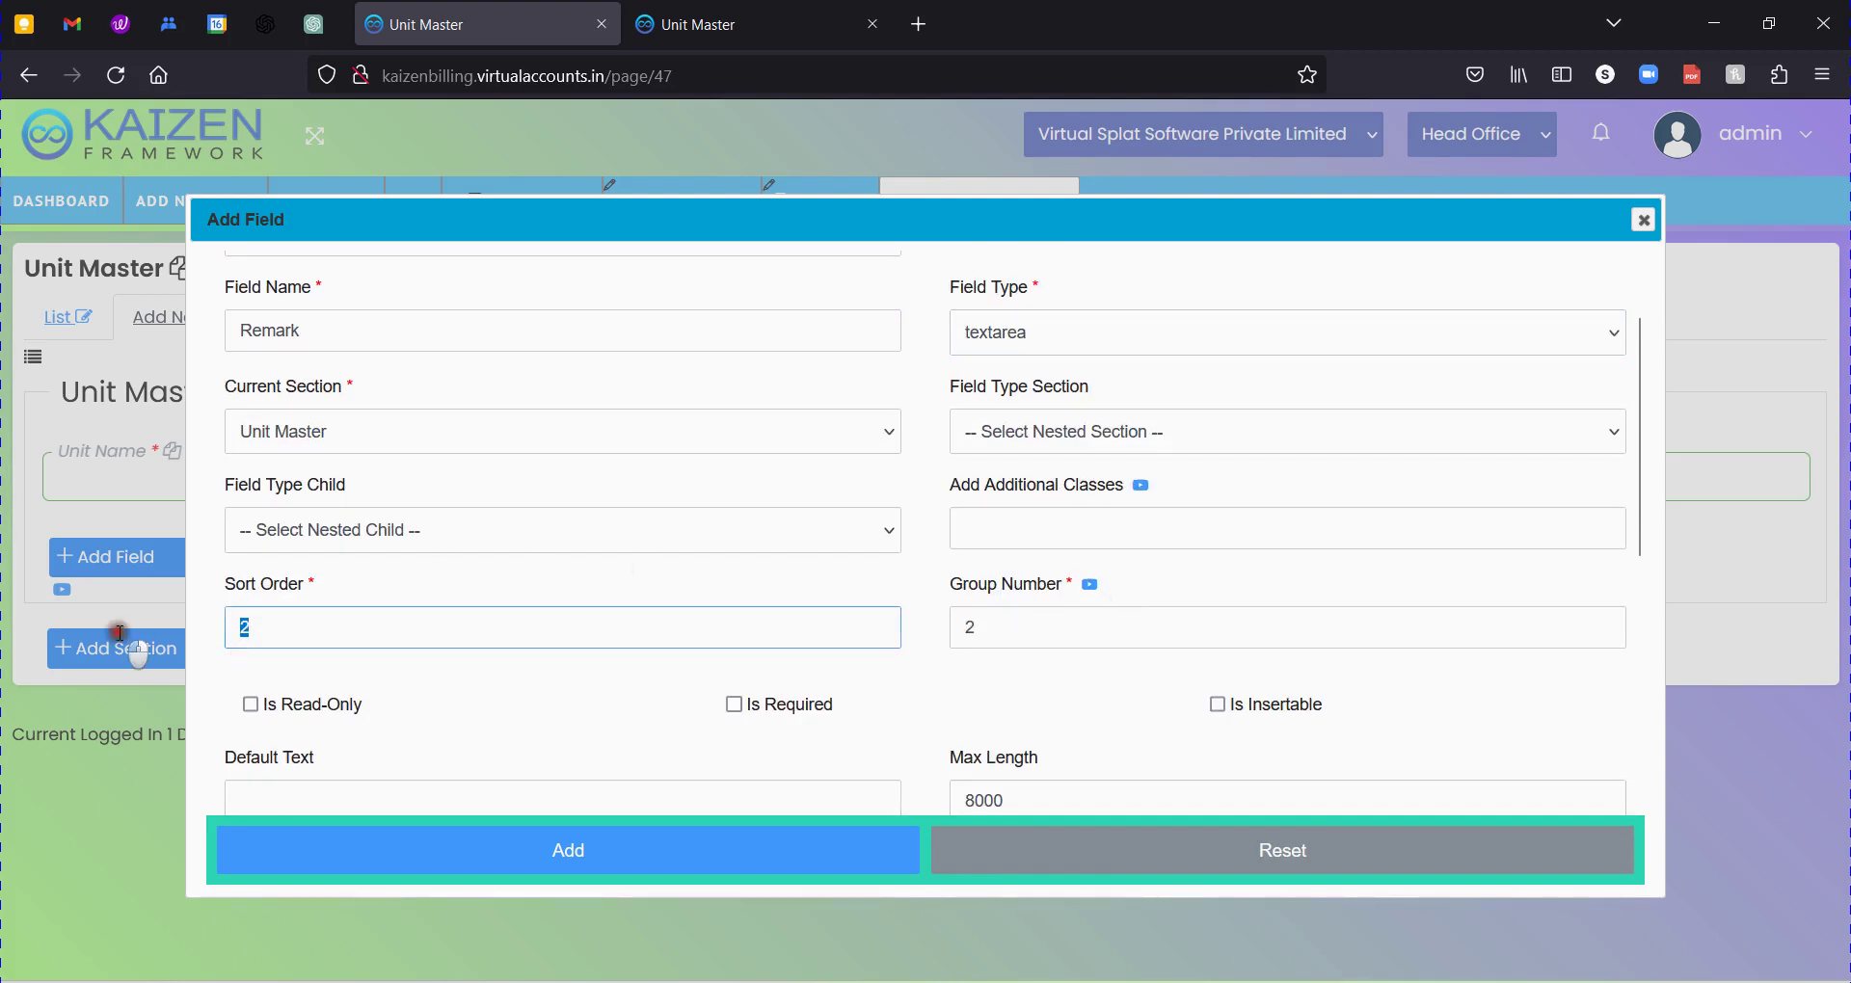
{"action": "double_click", "coordinate": [356, 619]}
{"action": "type", "text": "5"}
{"action": "key", "text": "Tab"}
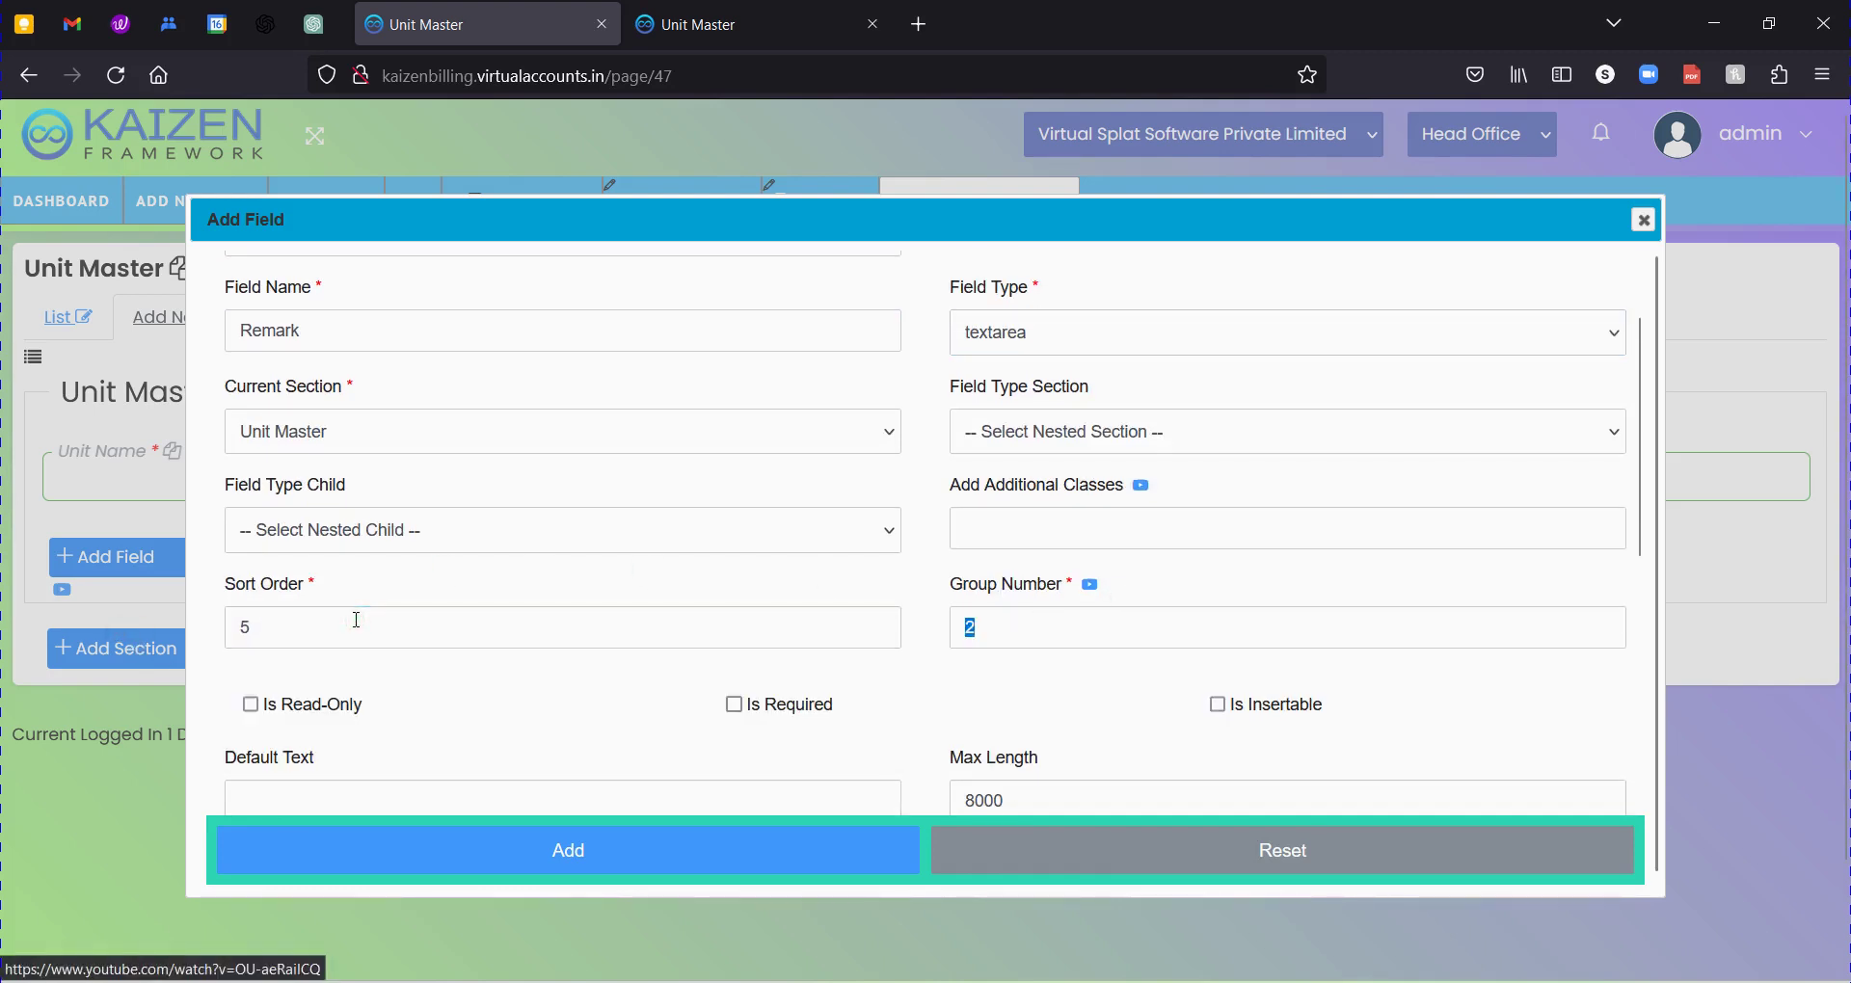
{"action": "type", "text": "5"}
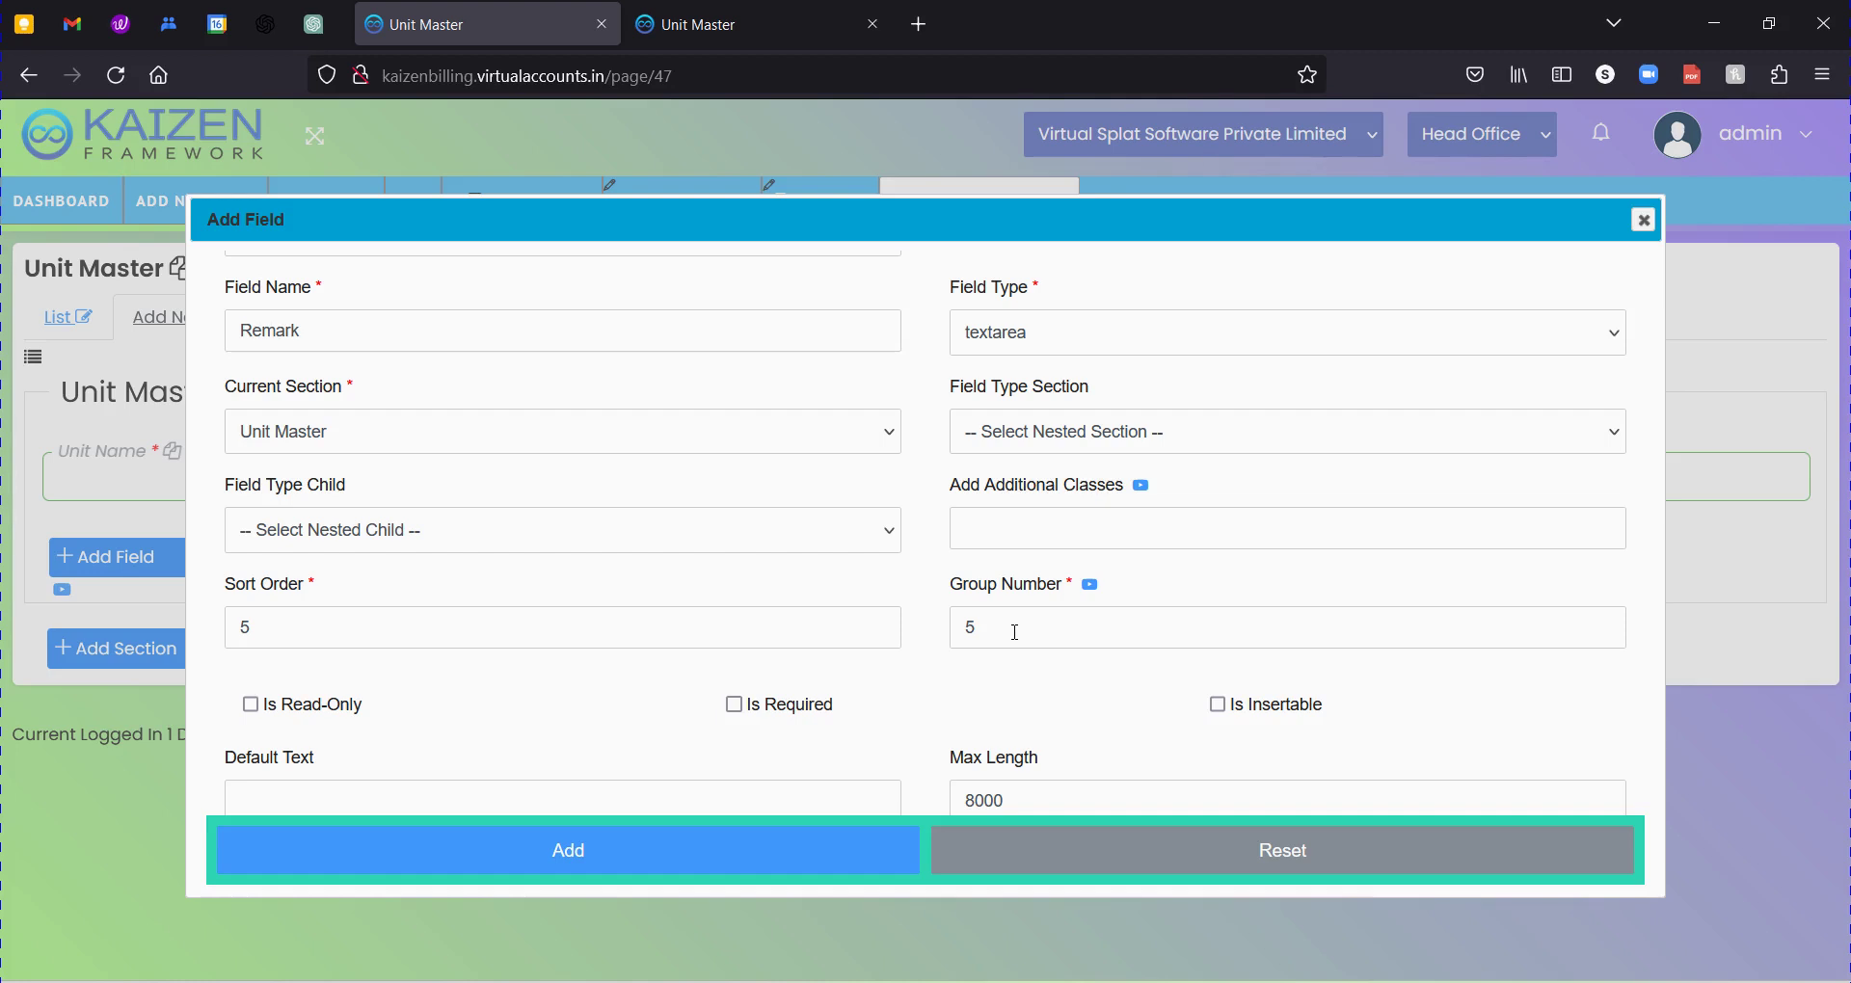
Make it insertable with max length 500 and add it to the form.
{"action": "left_click", "coordinate": [1237, 705]}
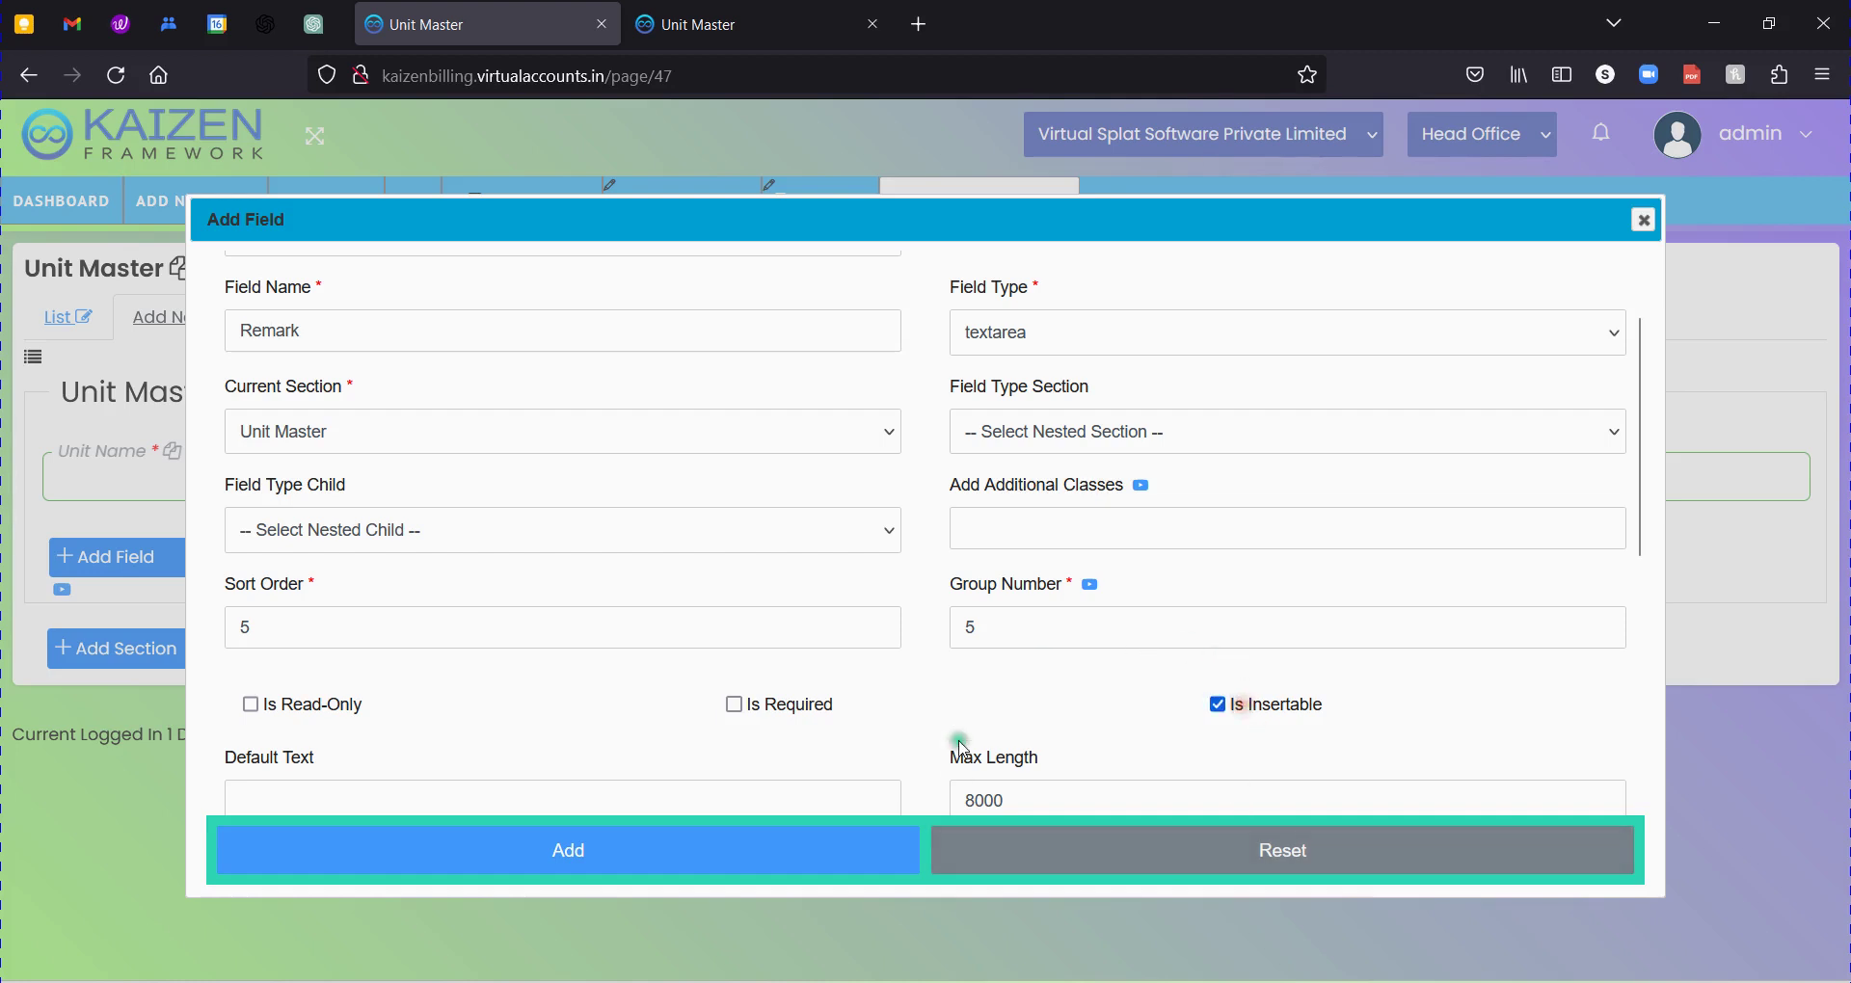
{"action": "scroll", "coordinate": [1109, 730], "scroll_direction": "down", "scroll_amount": 2}
{"action": "left_click_drag", "start_coordinate": [1056, 675], "coordinate": [756, 673]}
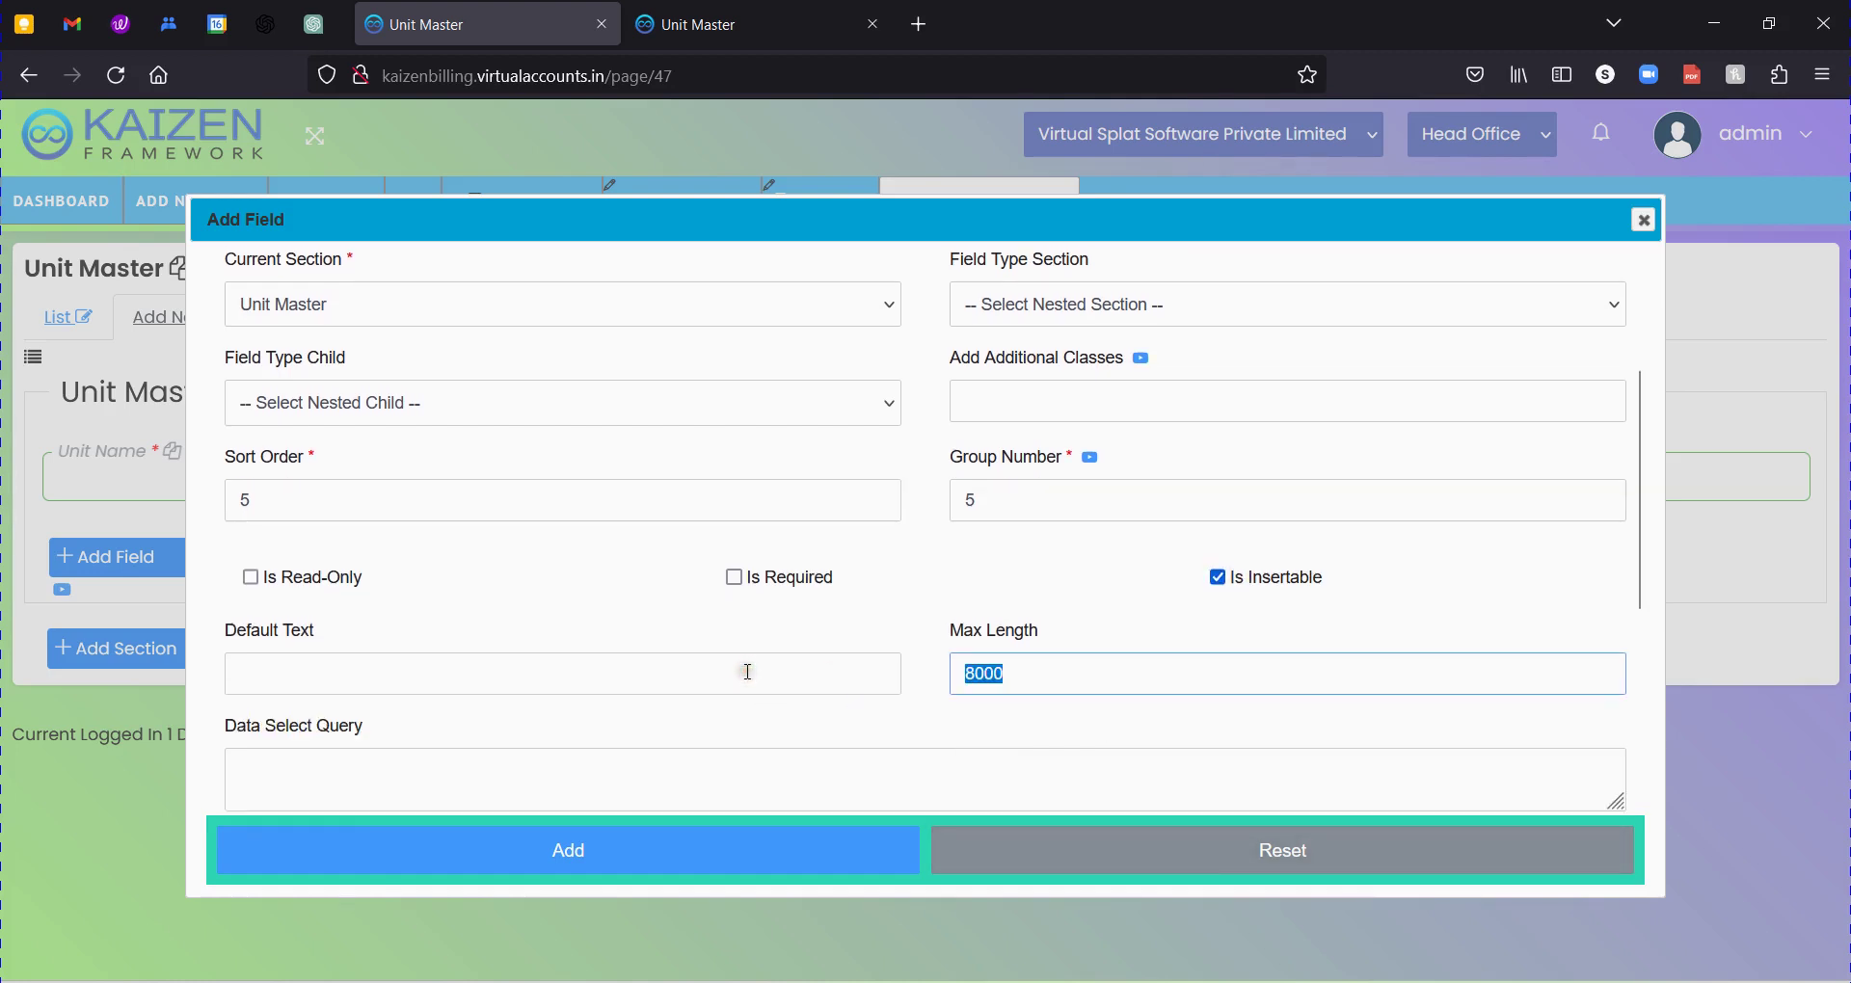
{"action": "type", "text": "500`"}
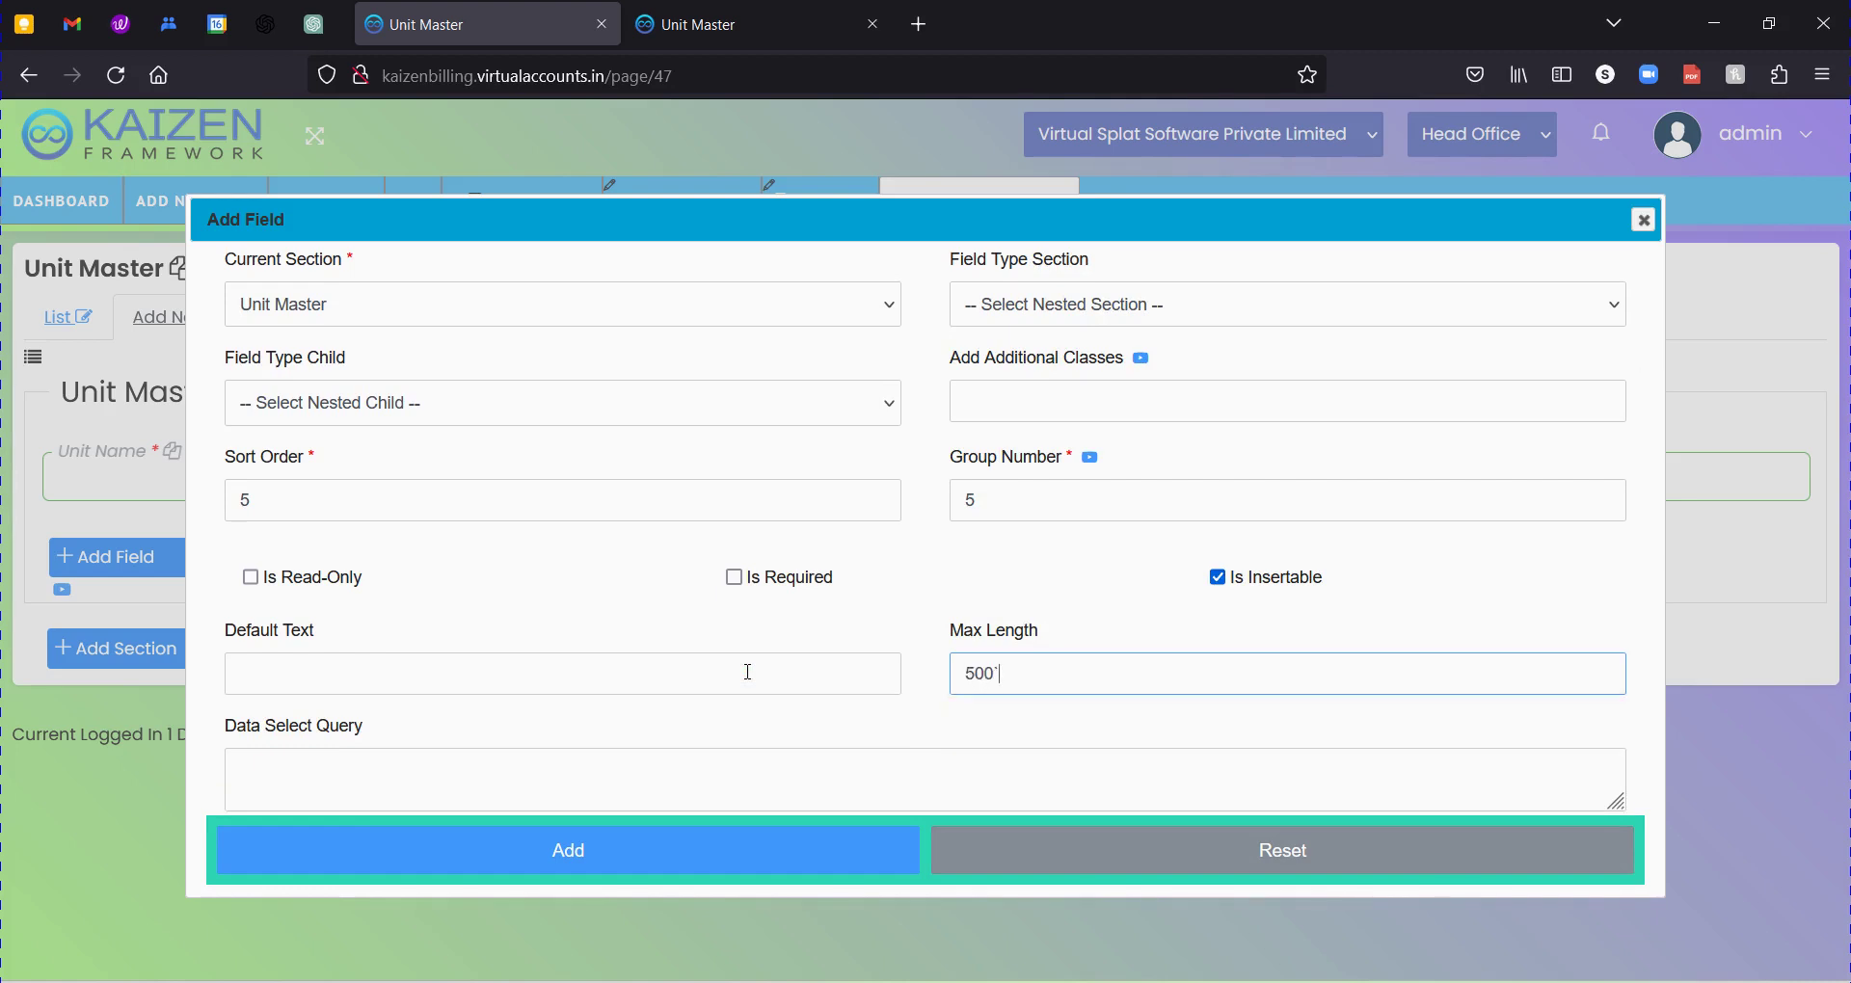
{"action": "key", "text": "BackSpace"}
{"action": "key", "text": "Tab"}
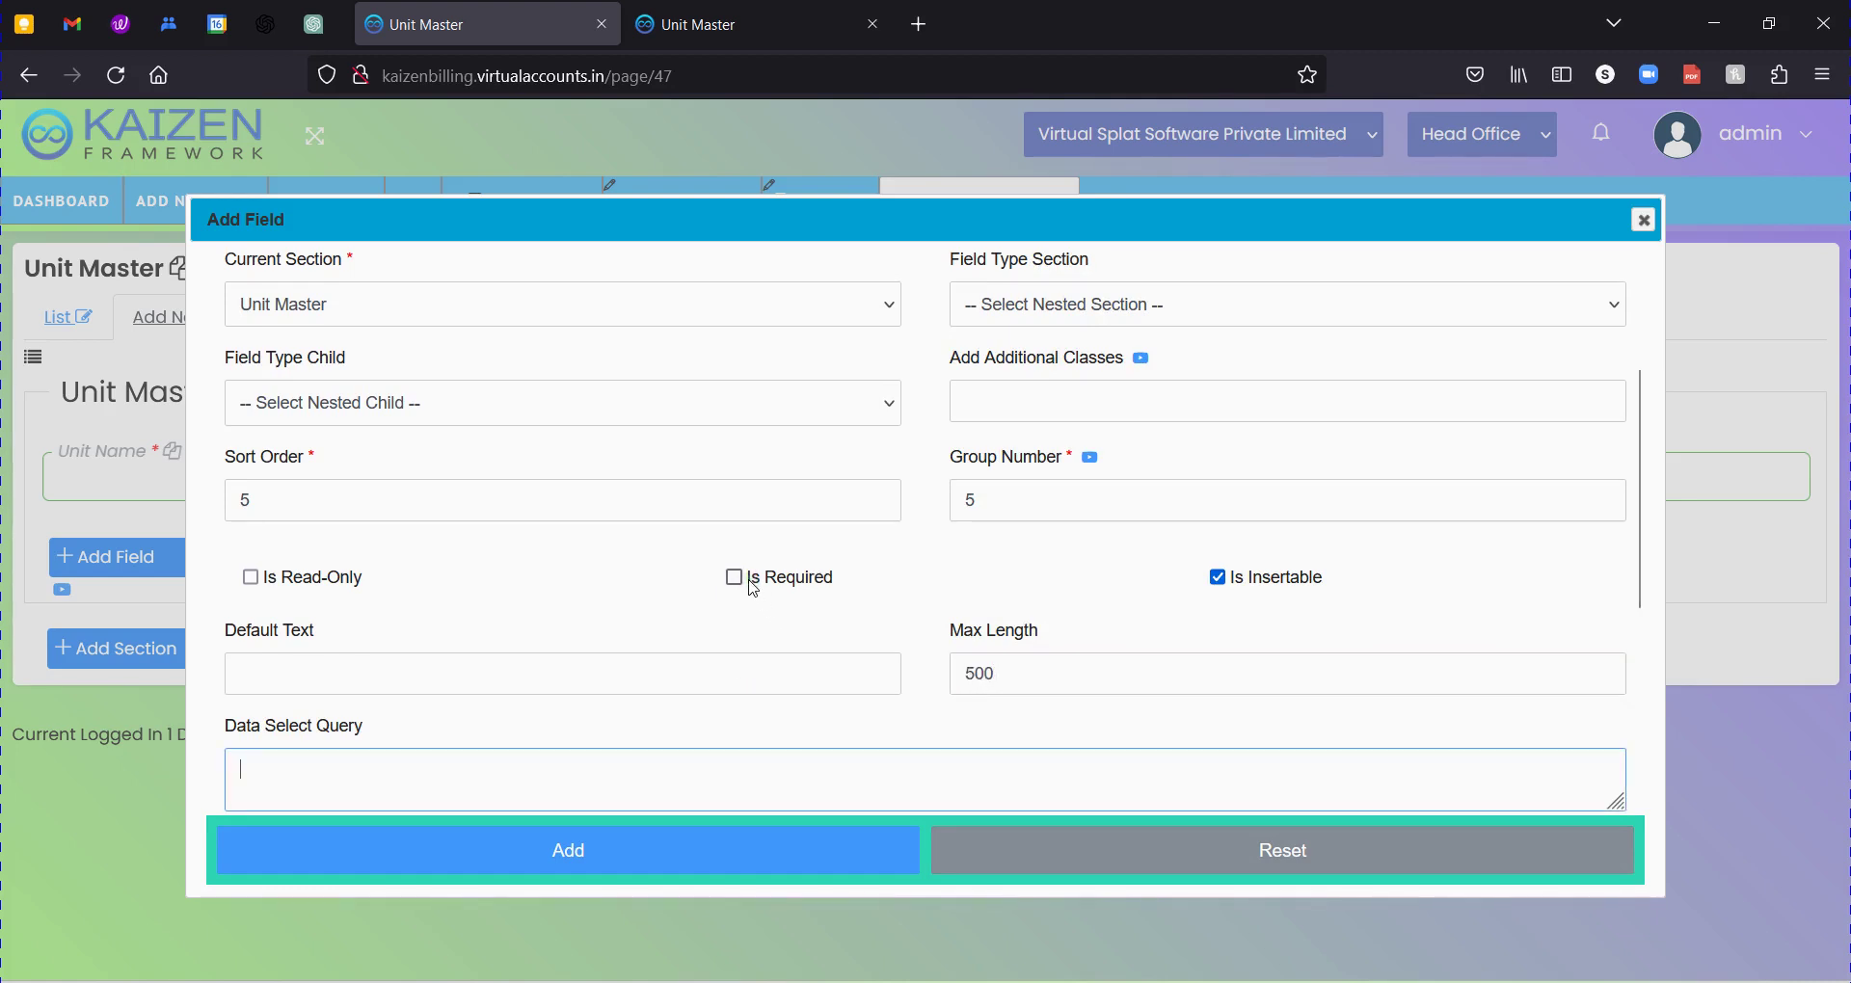
{"action": "scroll", "coordinate": [748, 577], "scroll_direction": "down", "scroll_amount": 10}
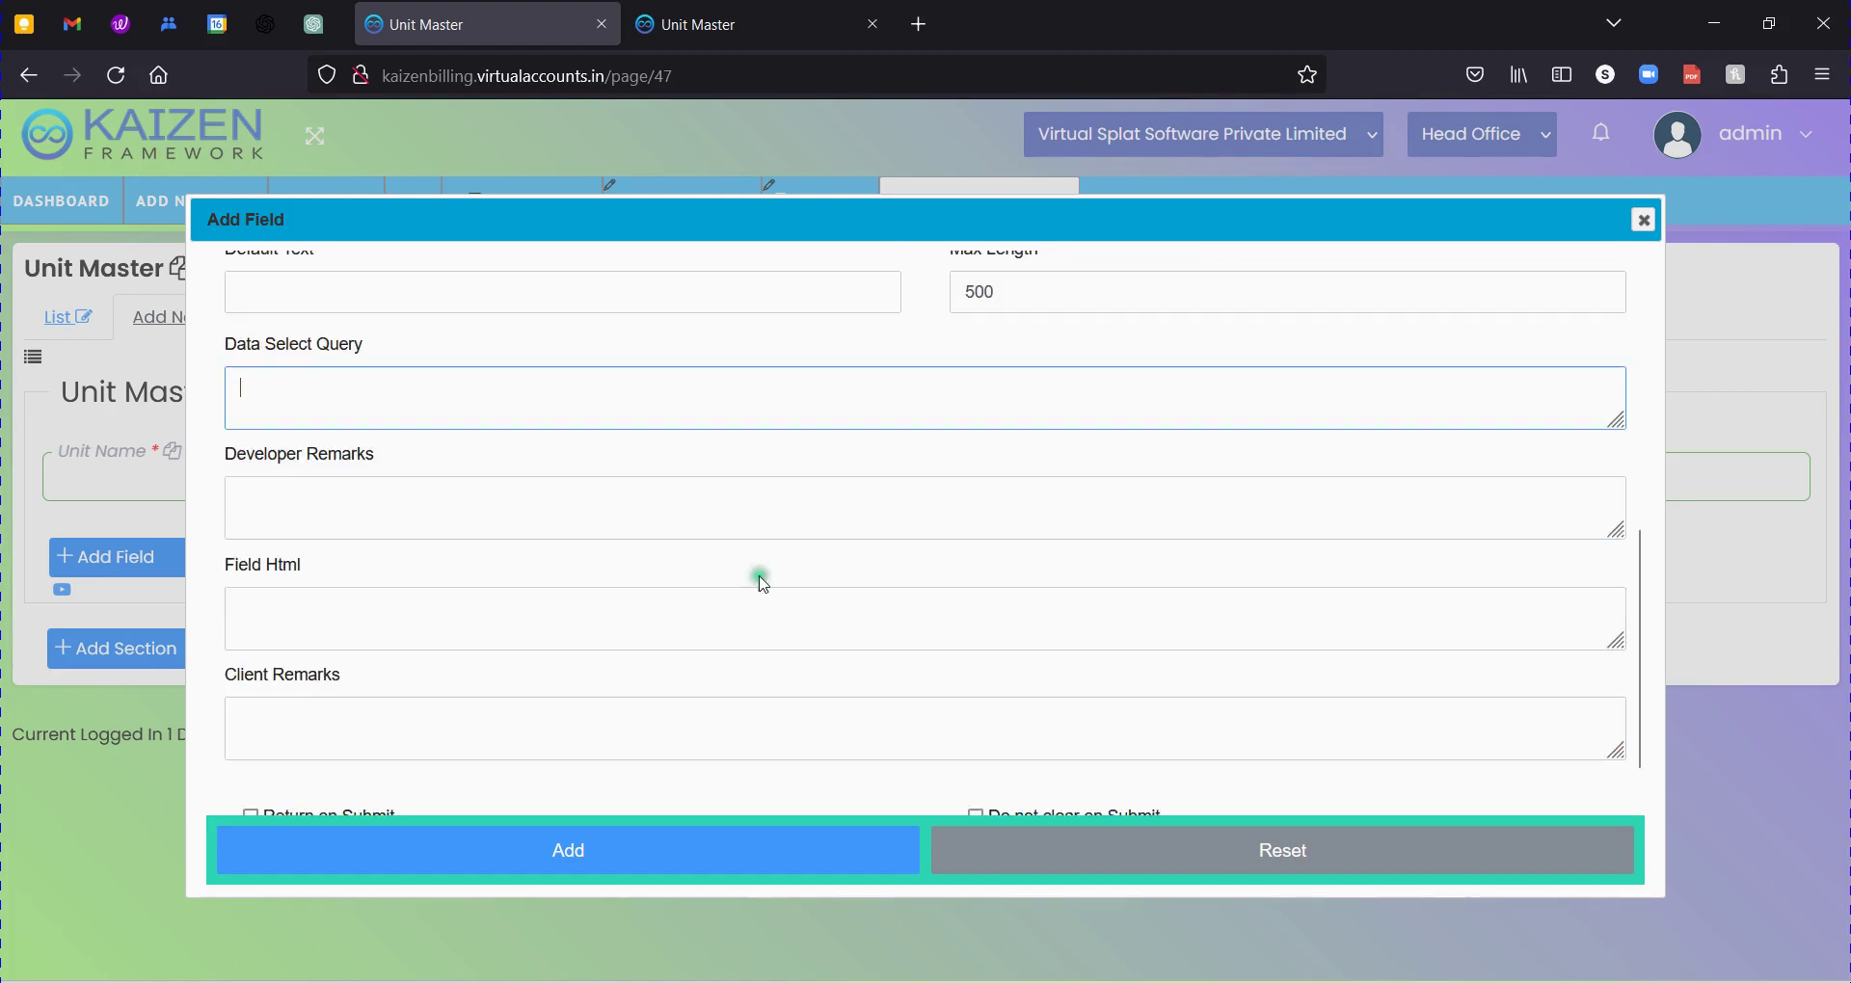
{"action": "left_click", "coordinate": [582, 870]}
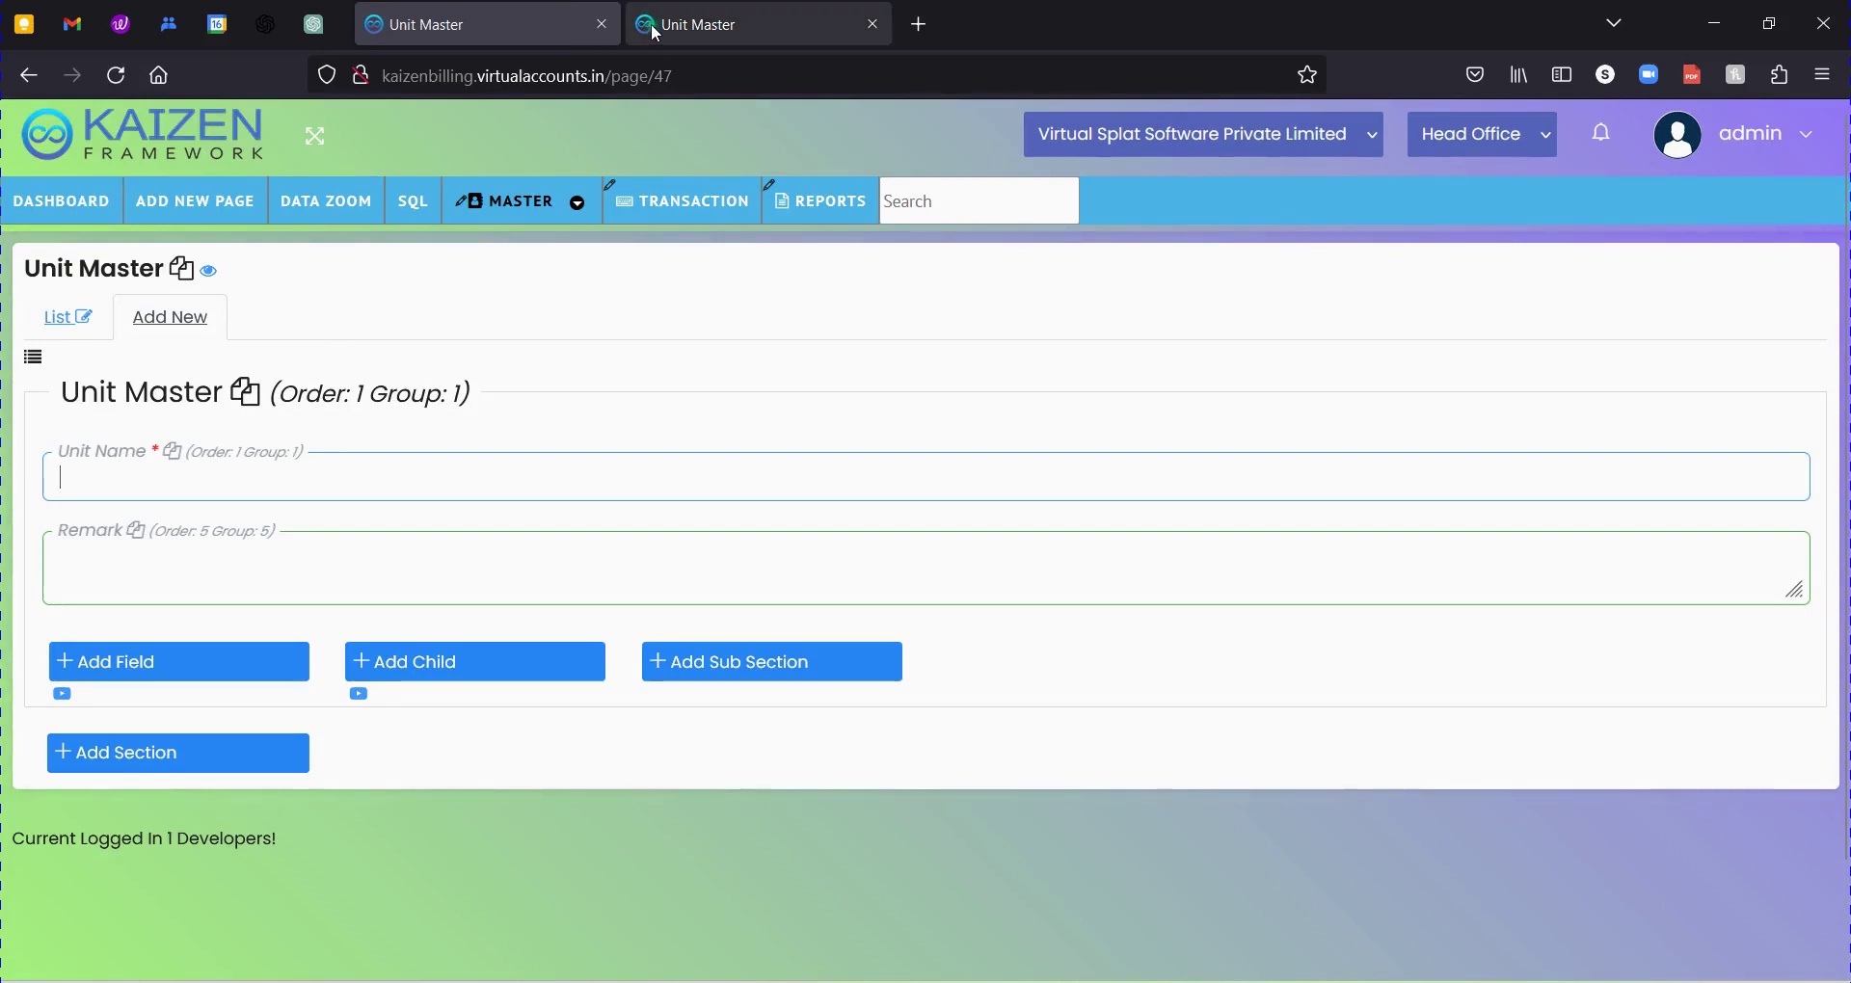
Open the Unit Master preview, try the Remark box, then return to the designer tab.
{"action": "left_click", "coordinate": [208, 271]}
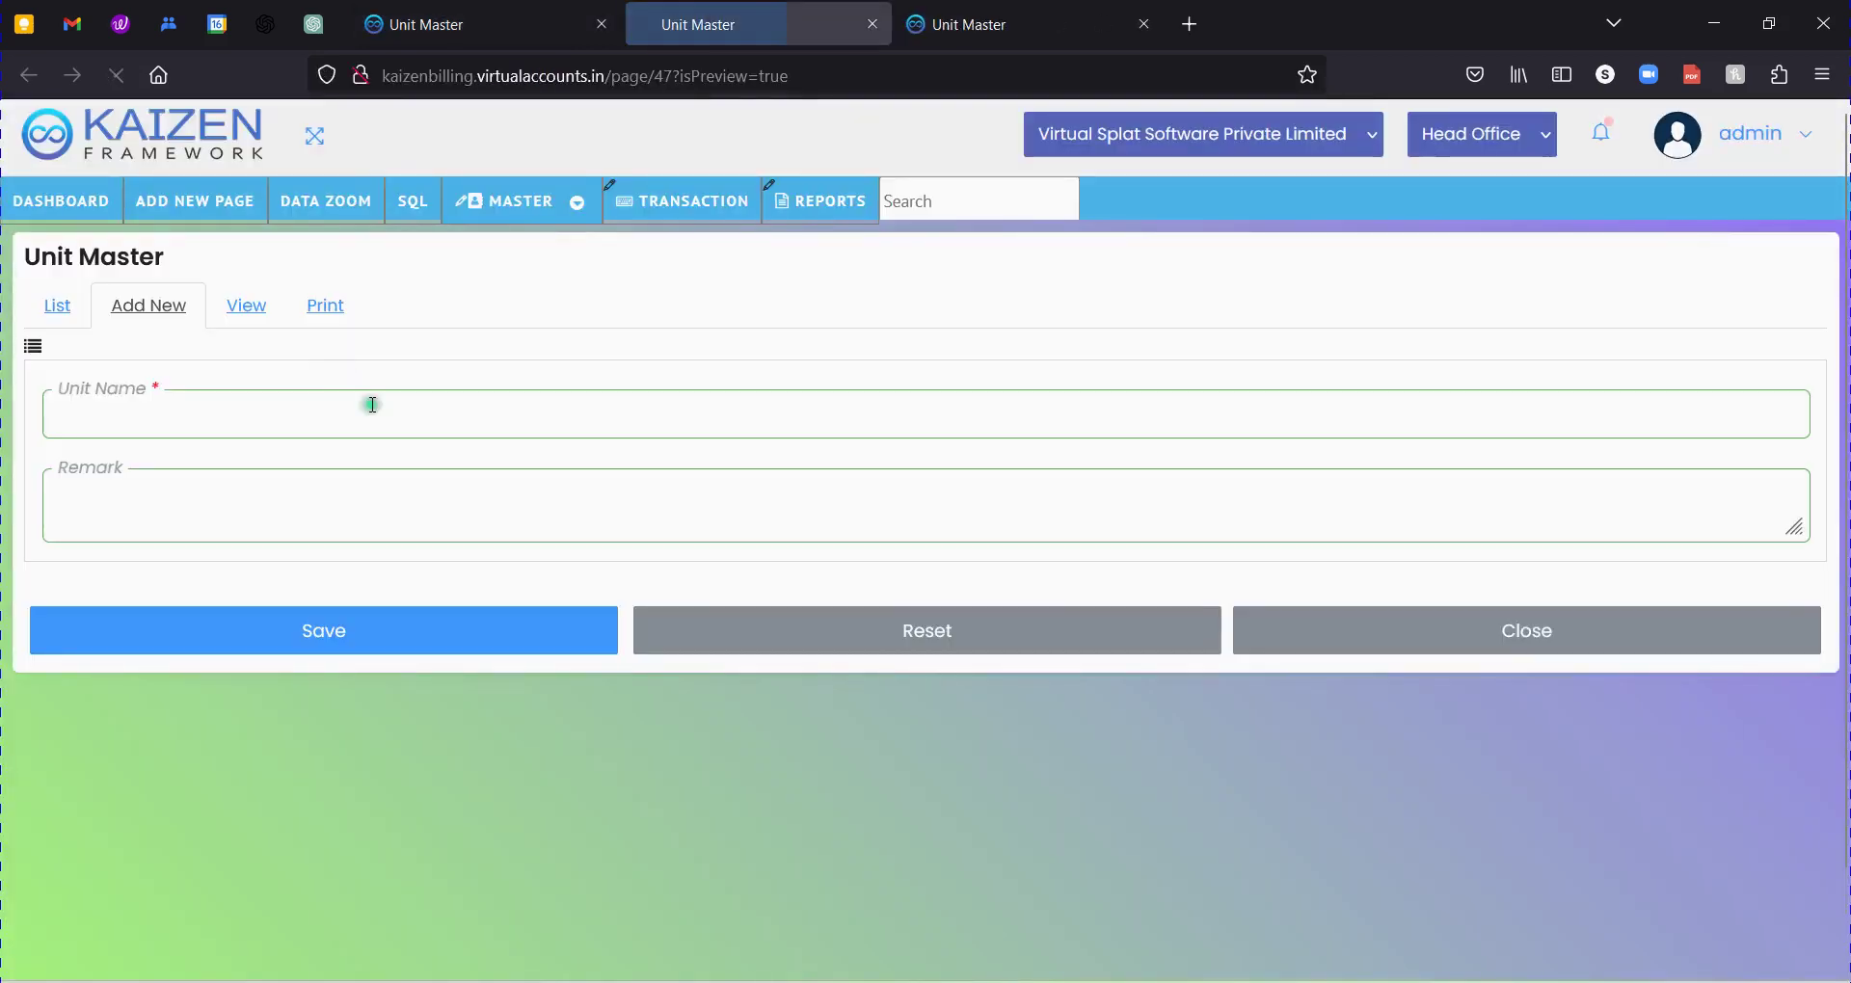
{"action": "left_click", "coordinate": [401, 505]}
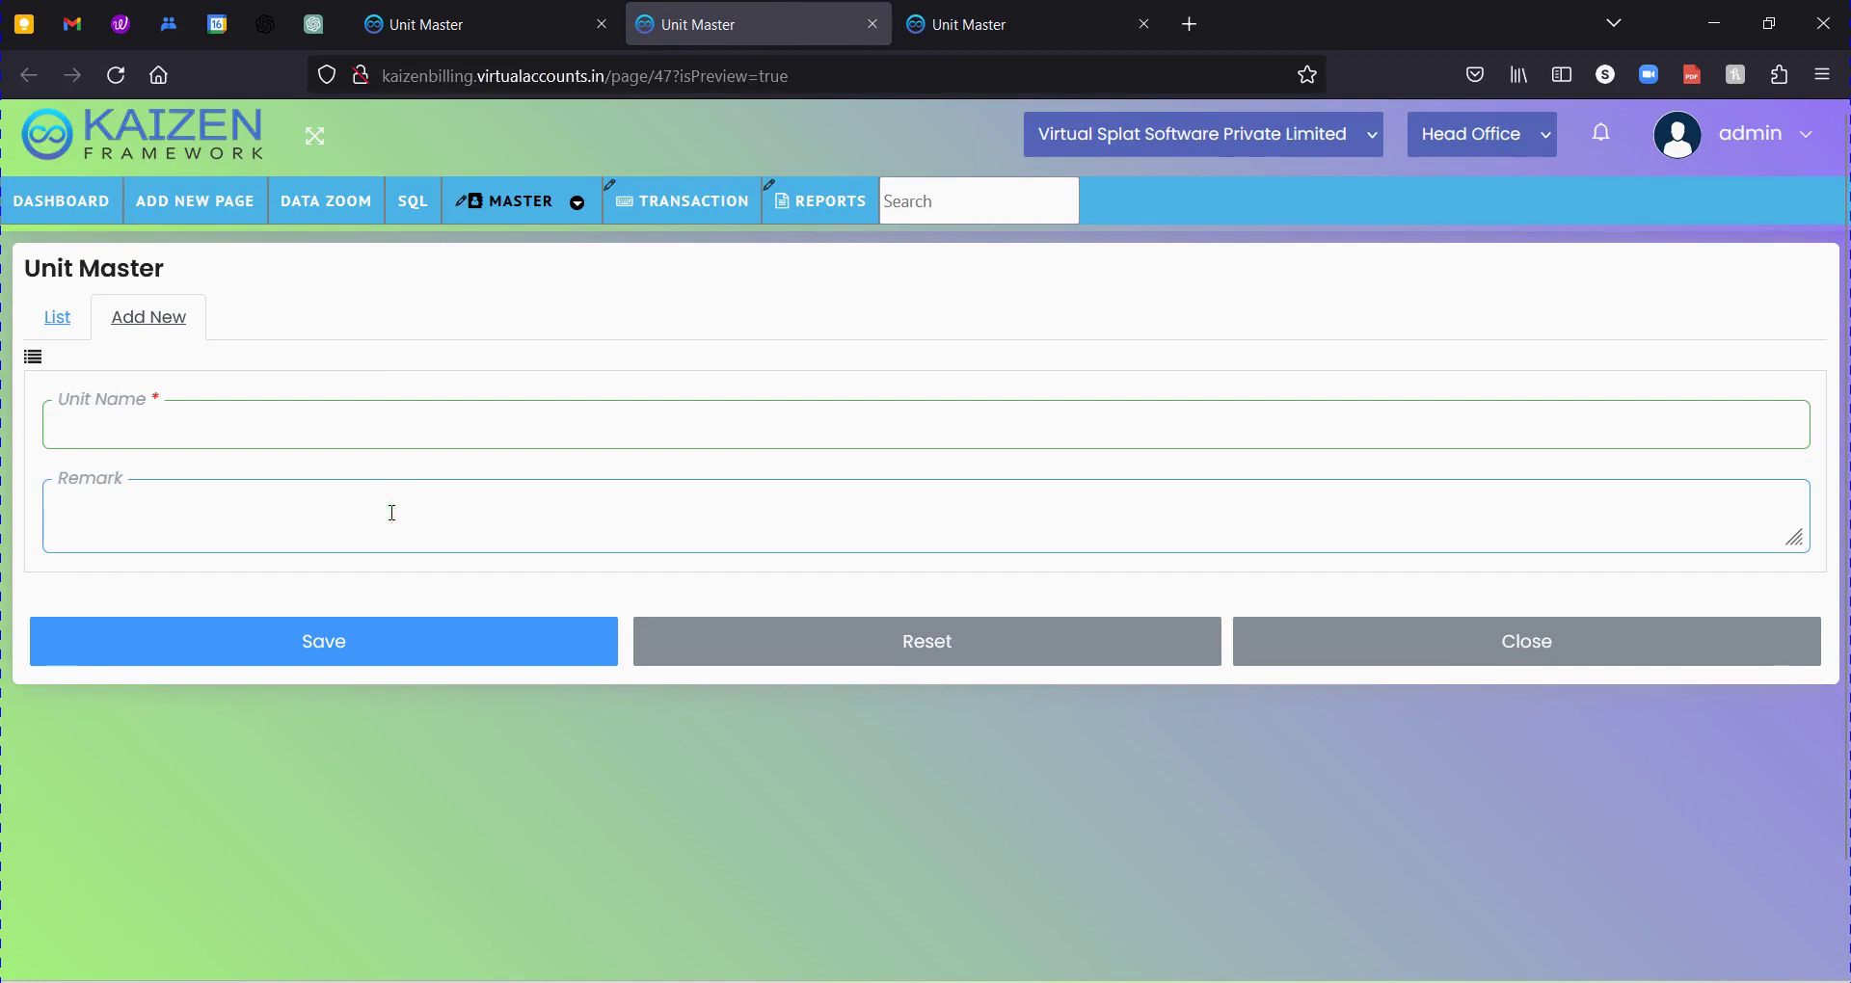
{"action": "left_click", "coordinate": [66, 490]}
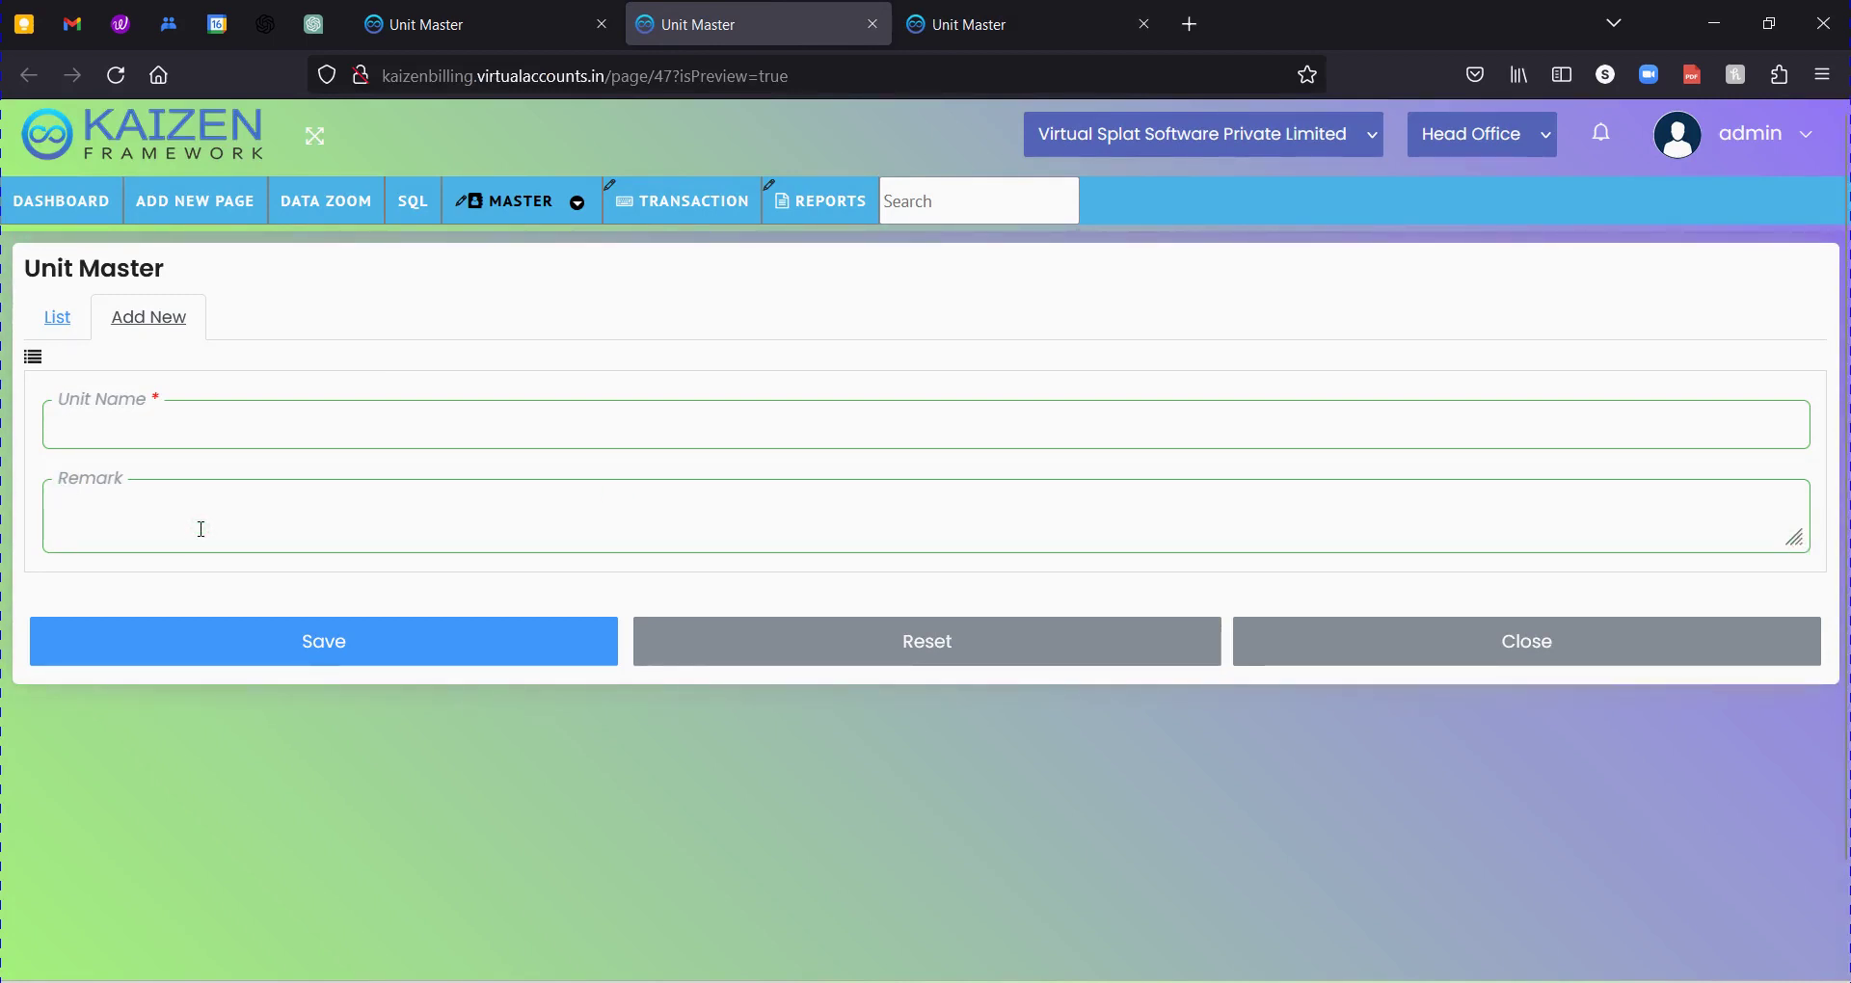
{"action": "left_click", "coordinate": [479, 19]}
Inspect the Unit Master section's number-of-columns setting, then close it and browse the section list.
{"action": "left_click", "coordinate": [193, 388]}
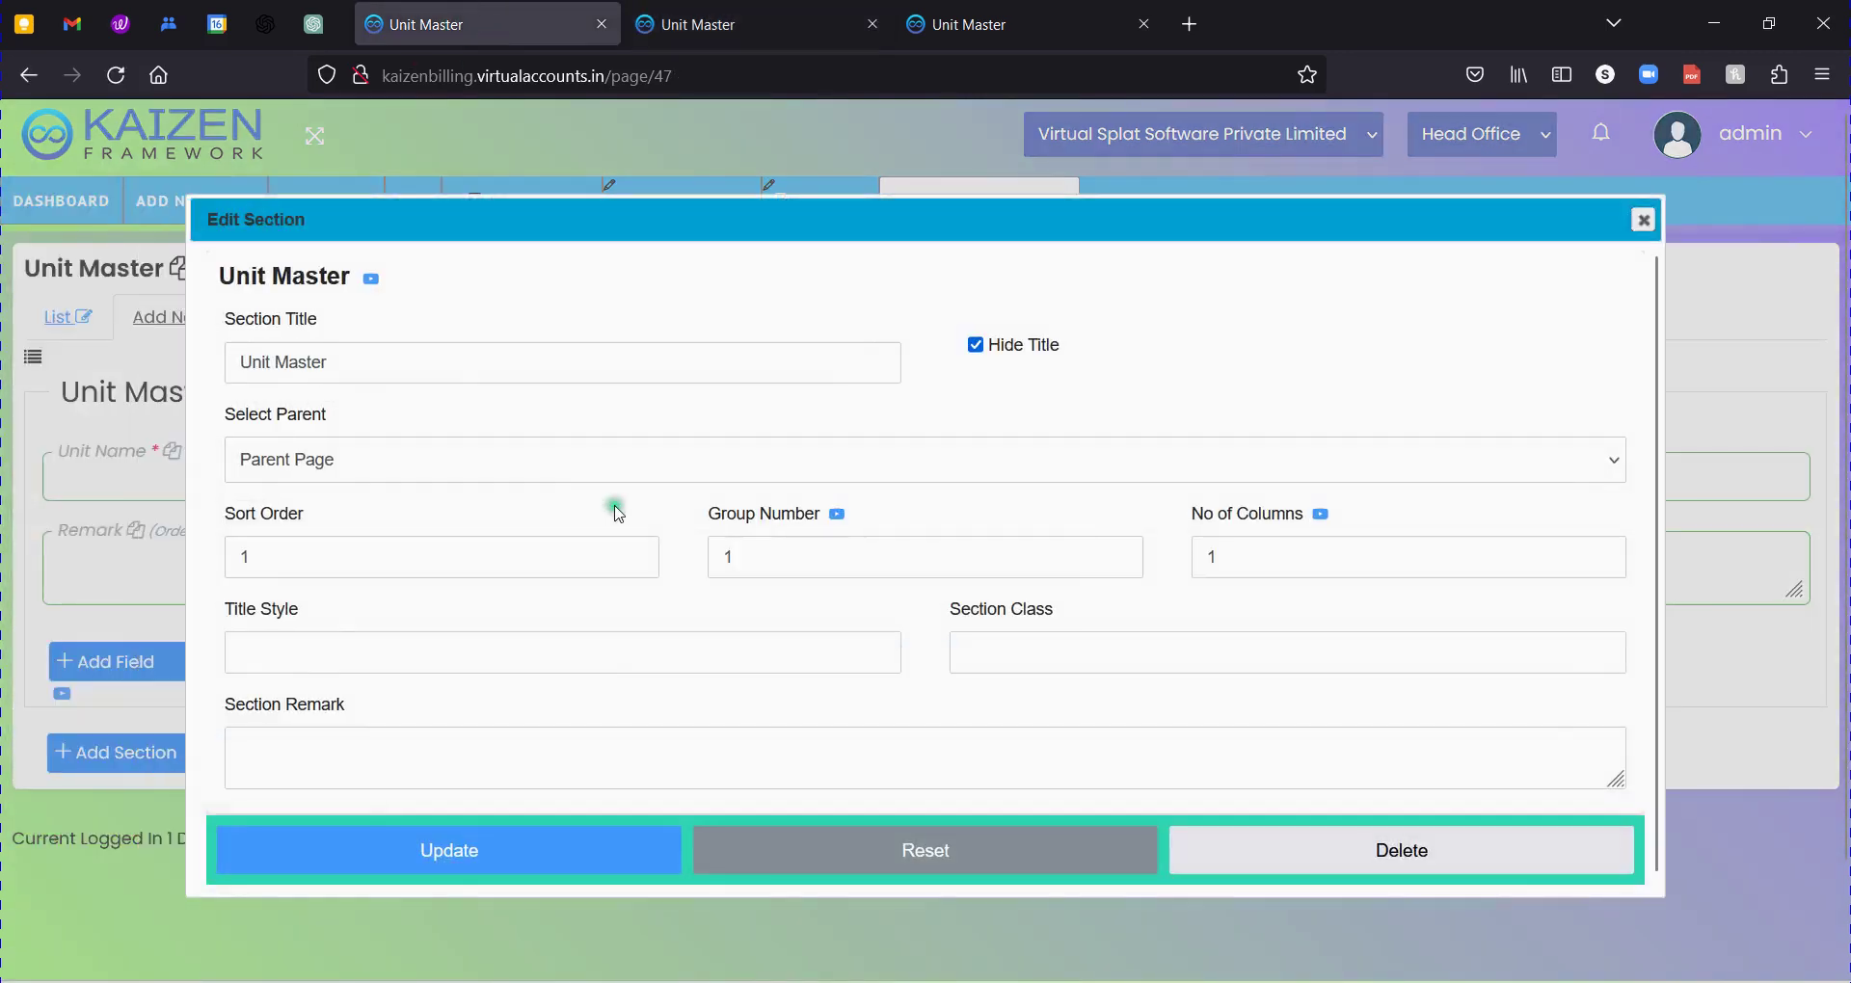
{"action": "left_click_drag", "start_coordinate": [1203, 524], "coordinate": [1286, 521]}
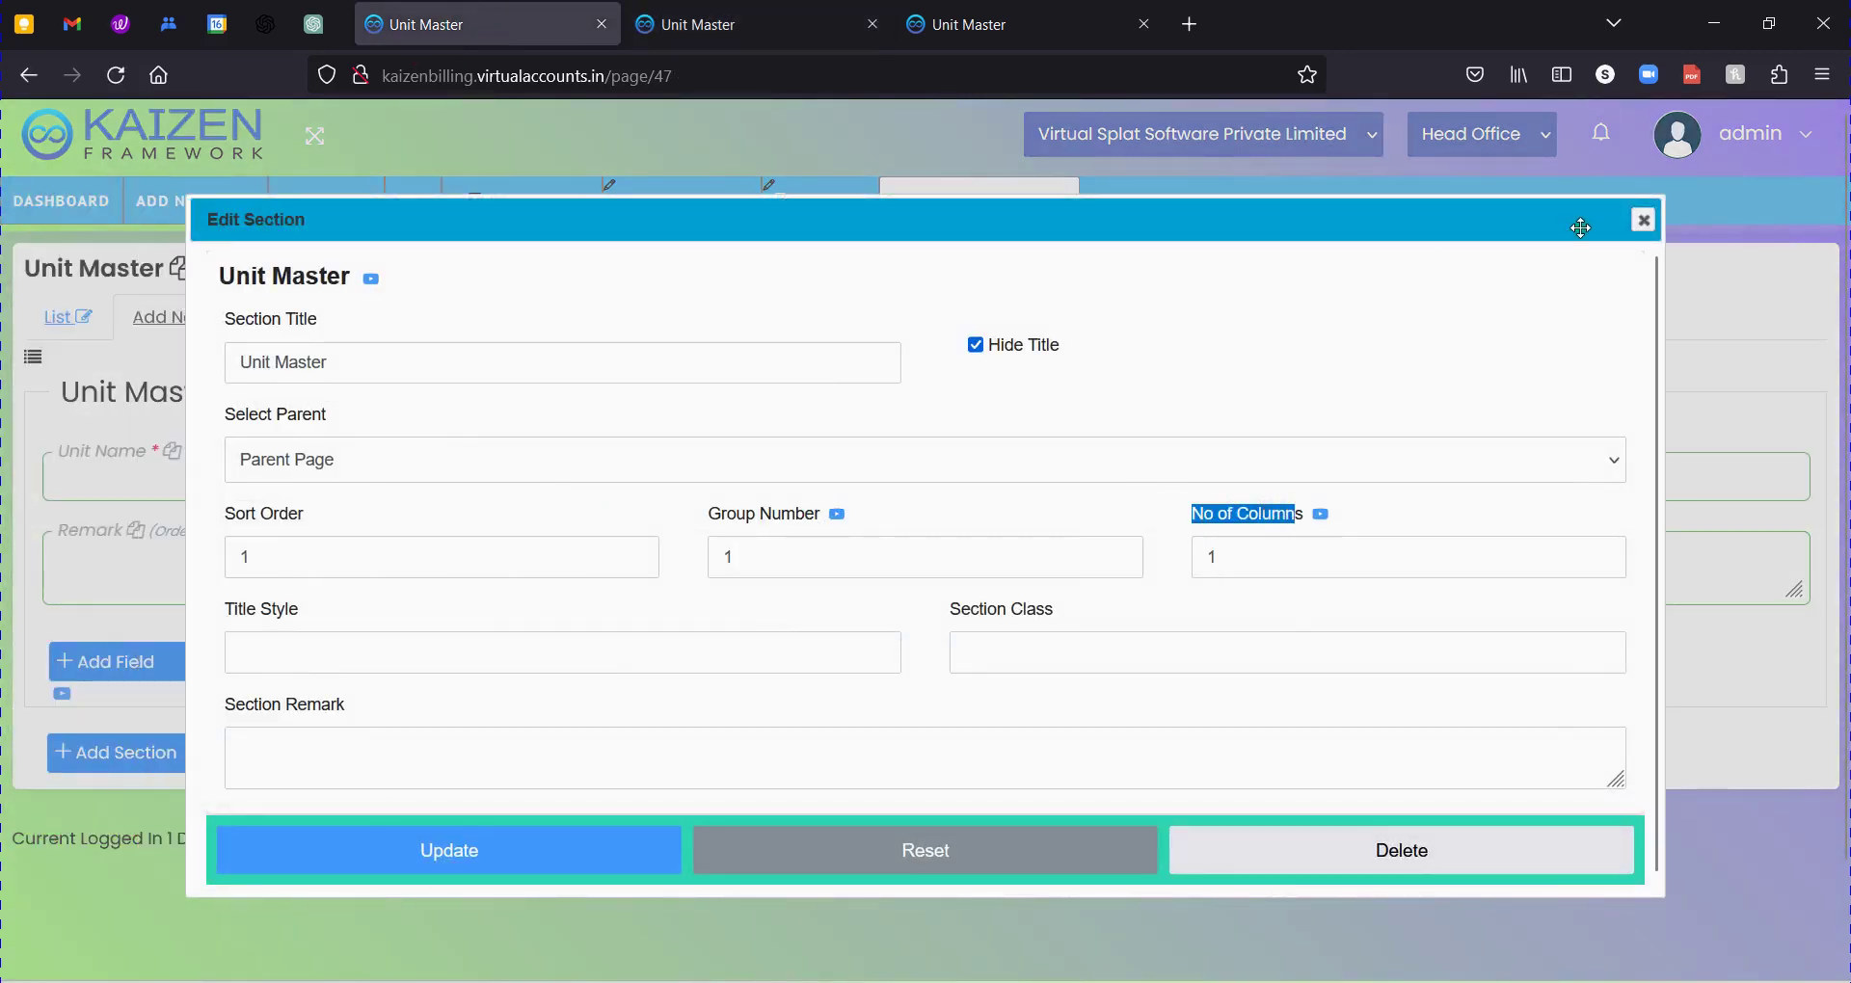
{"action": "left_click", "coordinate": [1640, 222]}
{"action": "left_click_drag", "start_coordinate": [223, 393], "coordinate": [61, 413]}
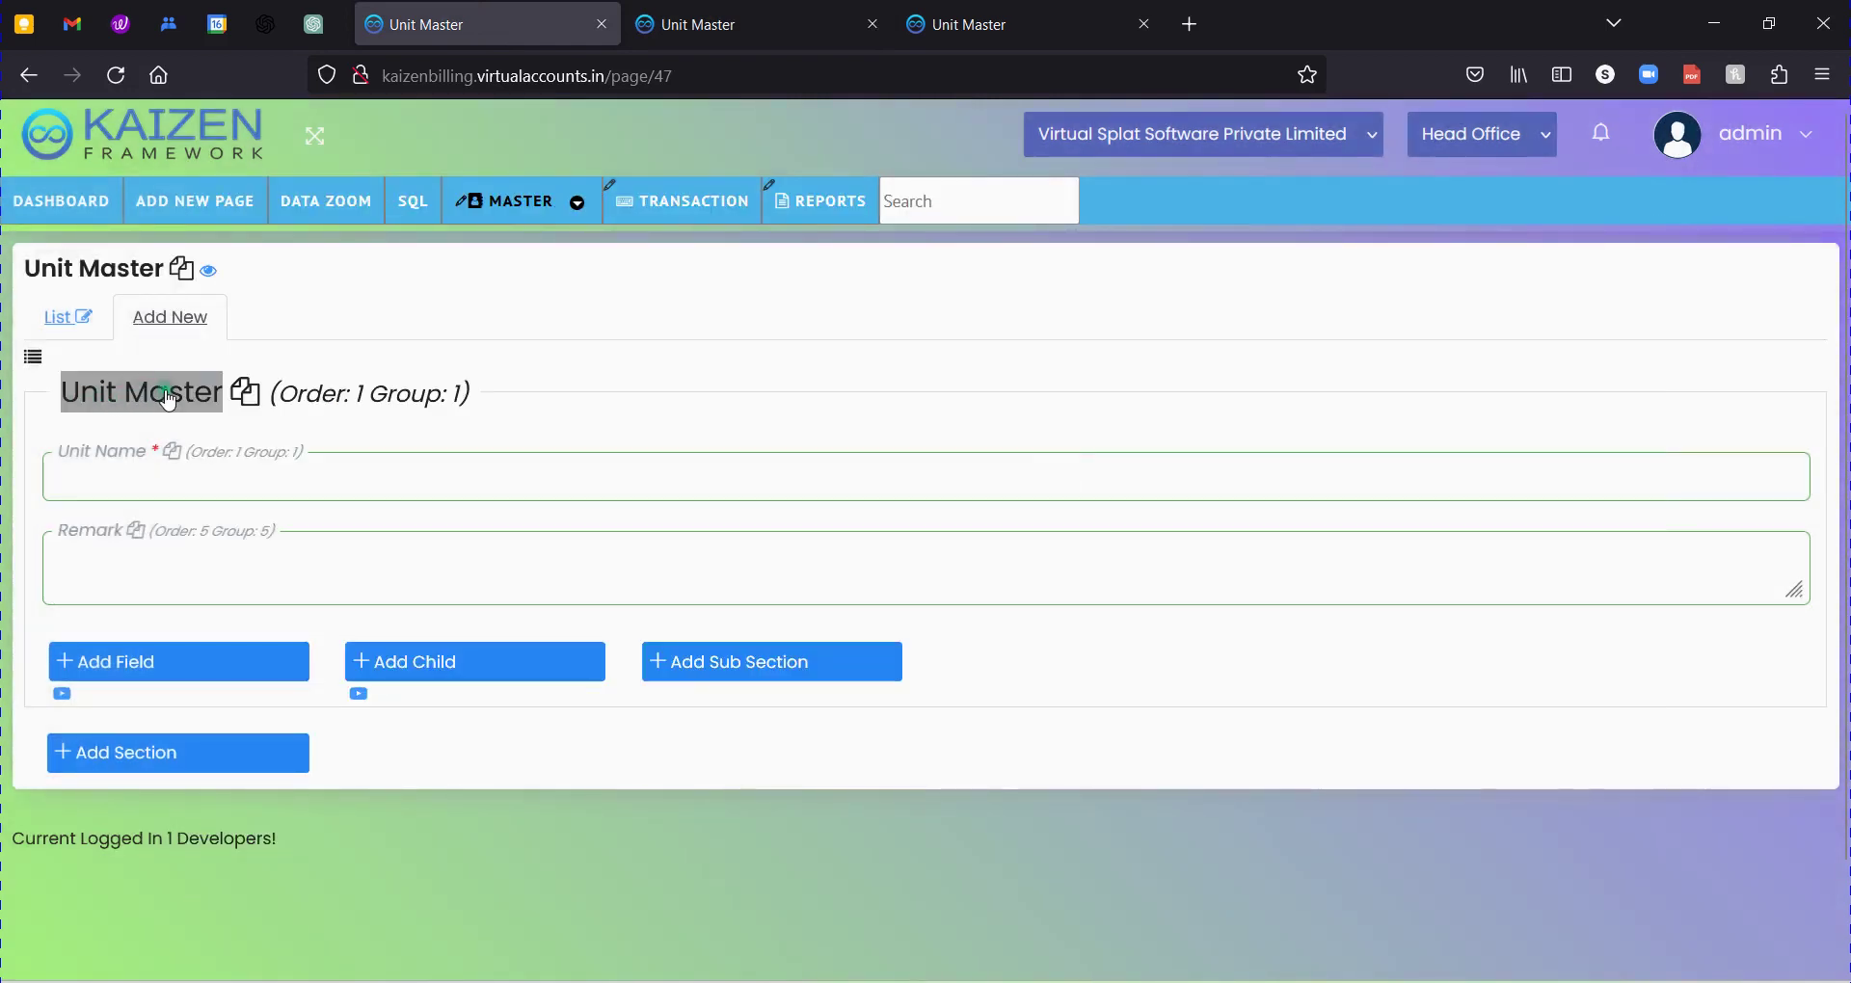
{"action": "left_click", "coordinate": [140, 466]}
{"action": "left_click", "coordinate": [165, 574]}
{"action": "left_click", "coordinate": [183, 482]}
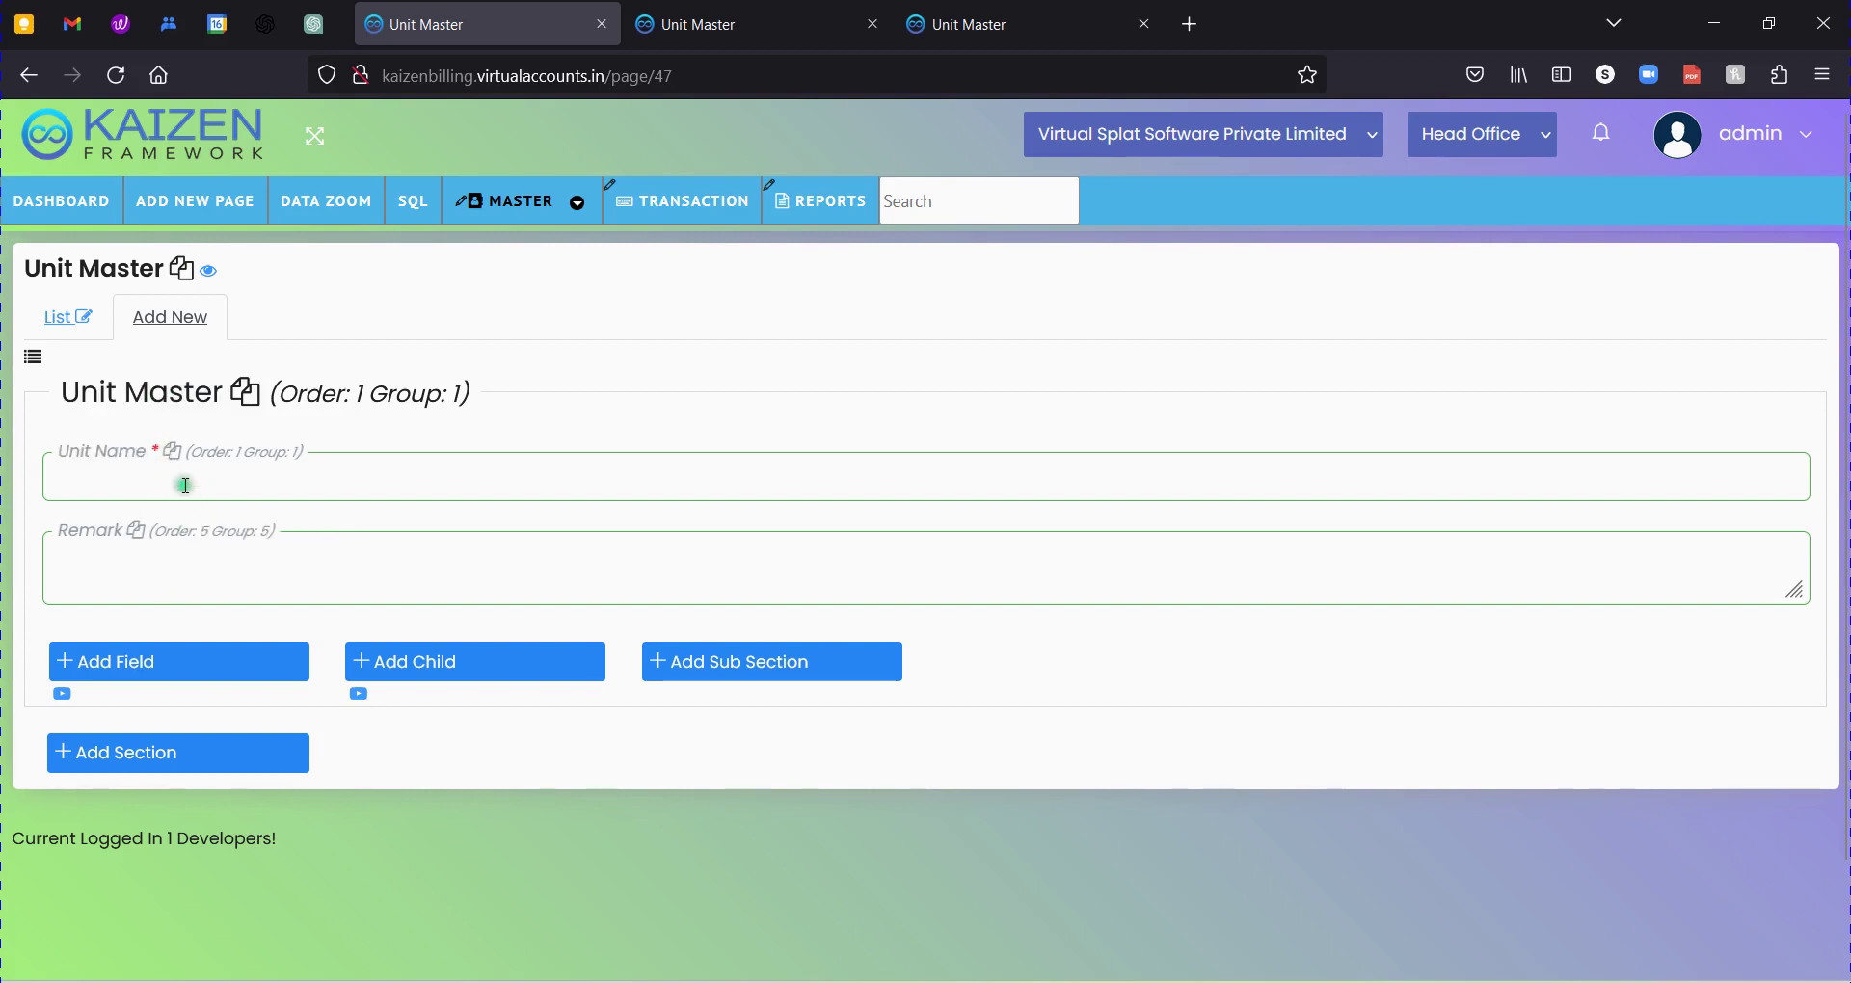
Keep Parent Page as the section's parent, set No of Columns to 2, and save.
{"action": "left_click", "coordinate": [150, 399]}
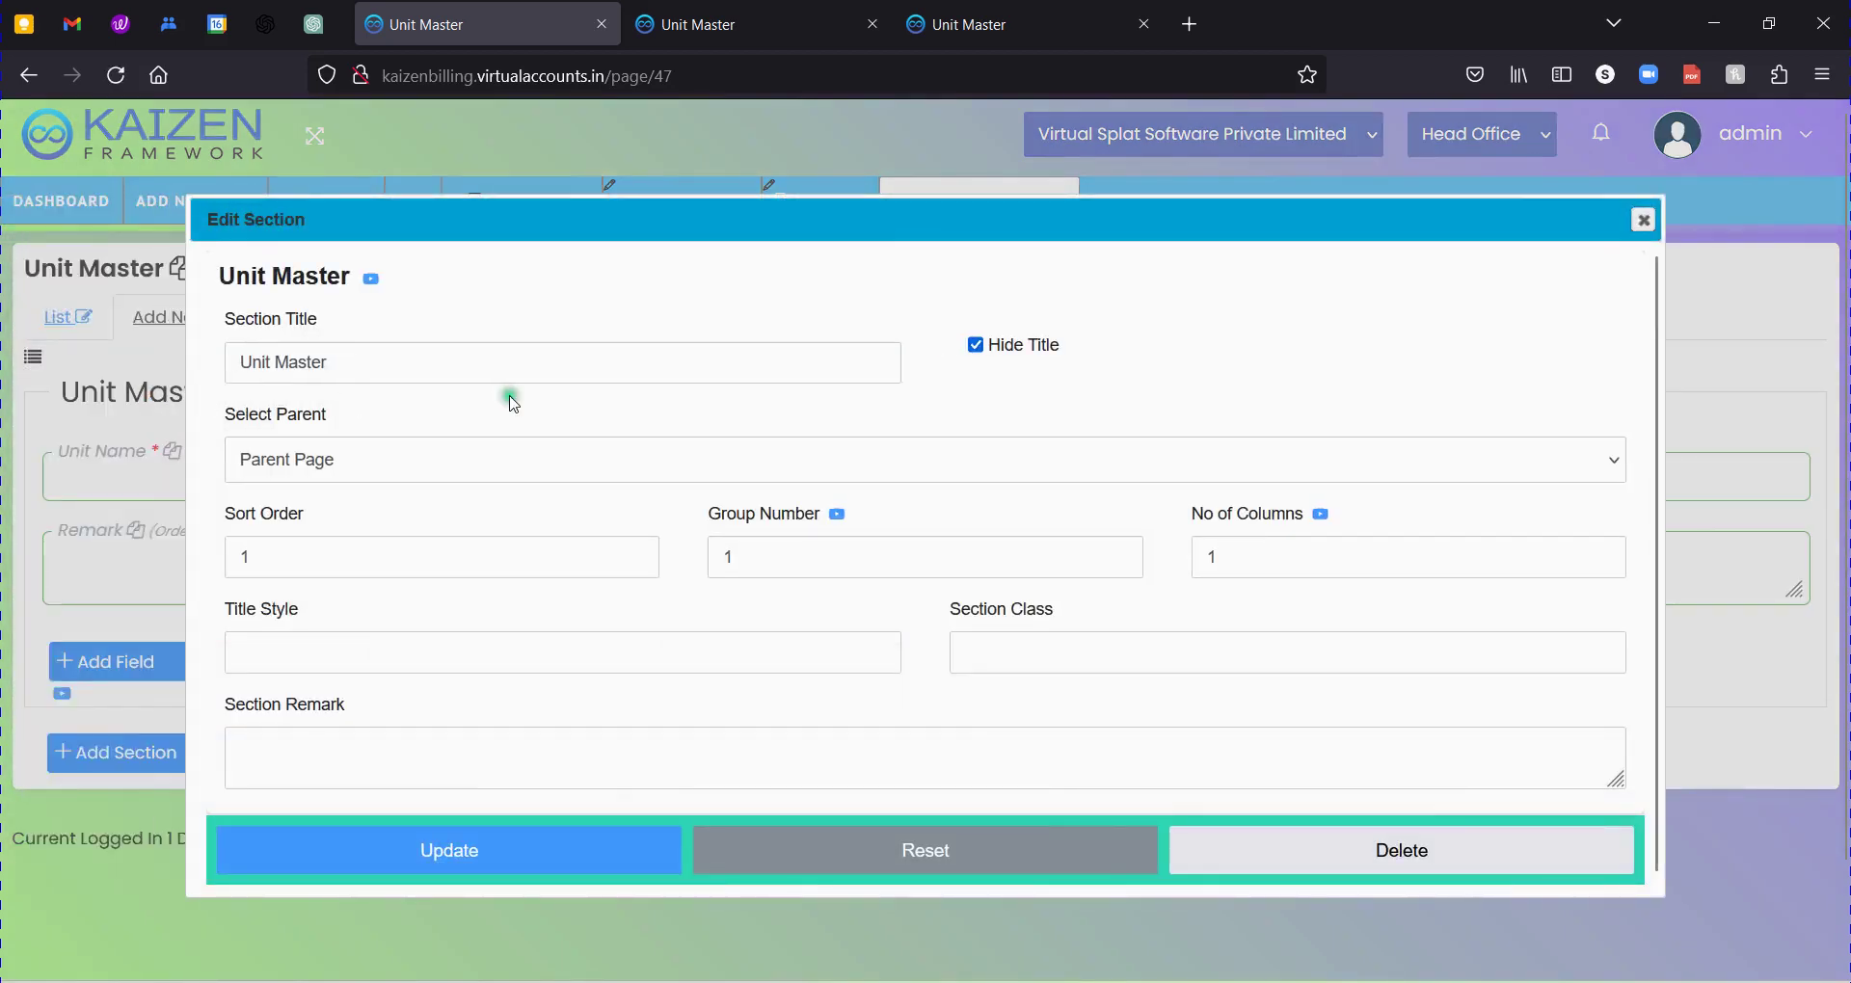
{"action": "left_click", "coordinate": [1165, 479]}
{"action": "left_click", "coordinate": [1187, 546]}
{"action": "left_click_drag", "start_coordinate": [1192, 513], "coordinate": [1317, 566]}
{"action": "double_click", "coordinate": [1317, 566]}
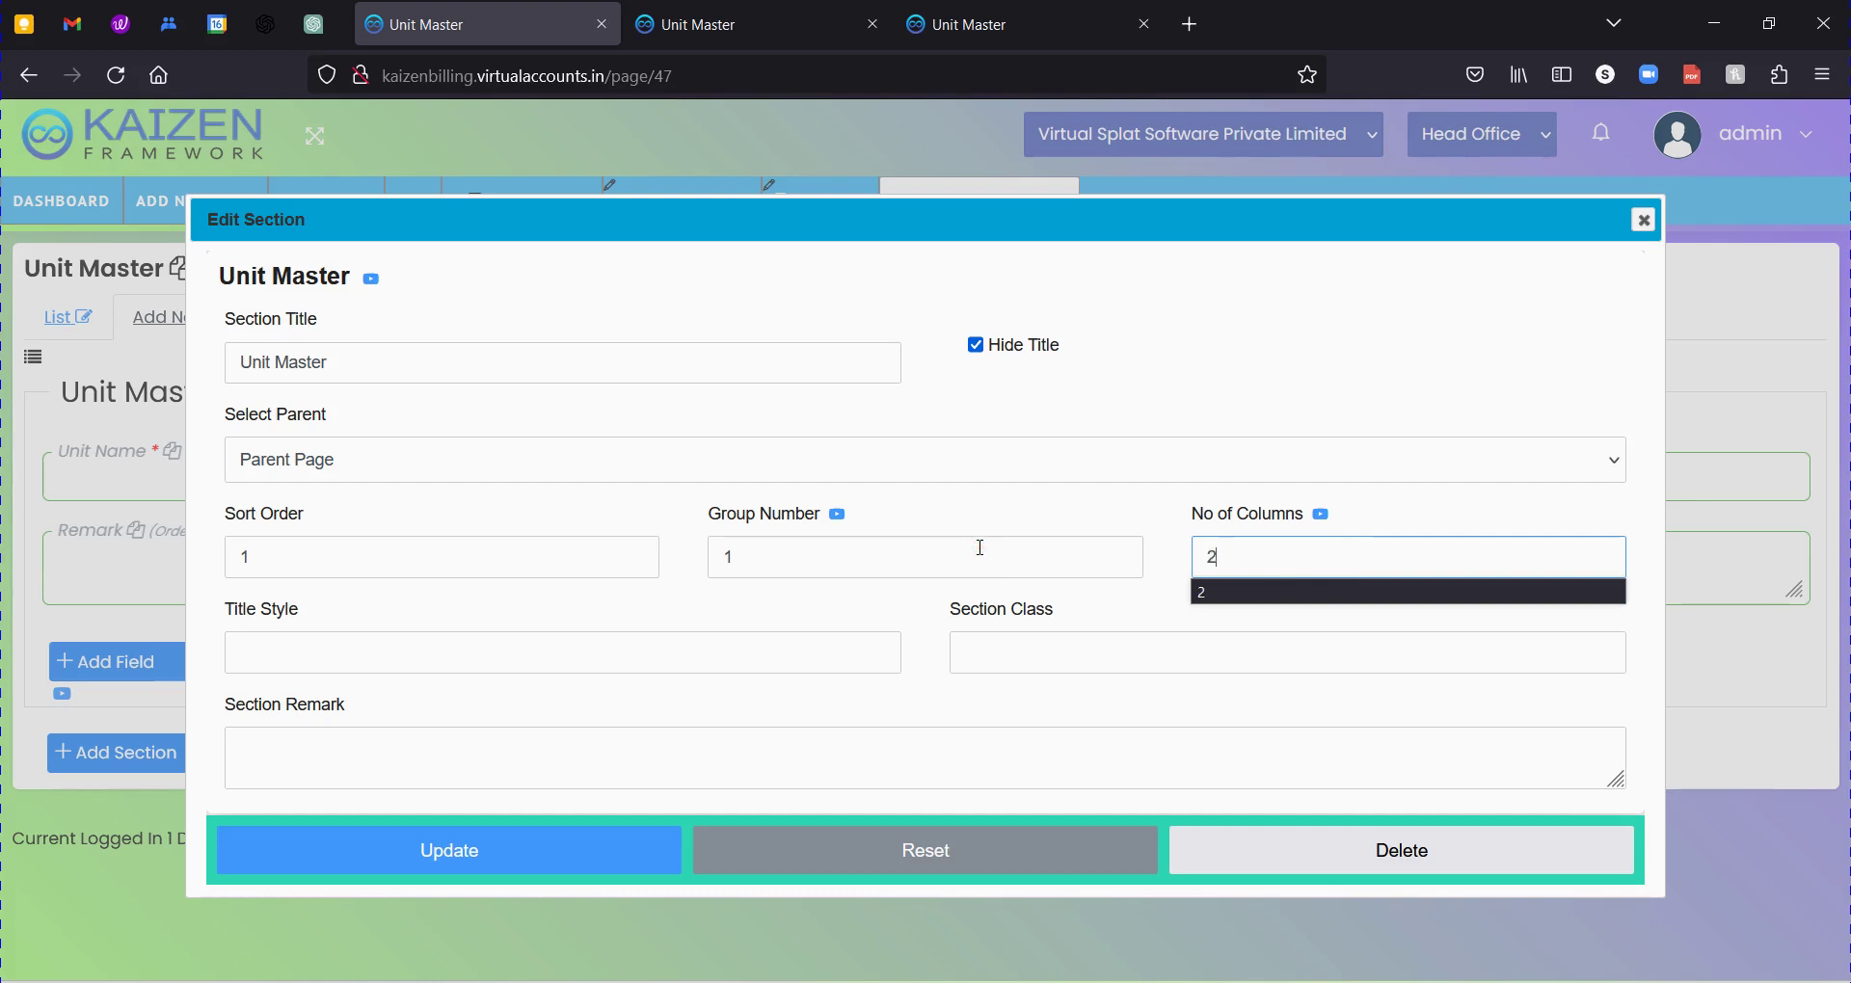
{"action": "type", "text": "2"}
{"action": "left_click", "coordinate": [531, 856]}
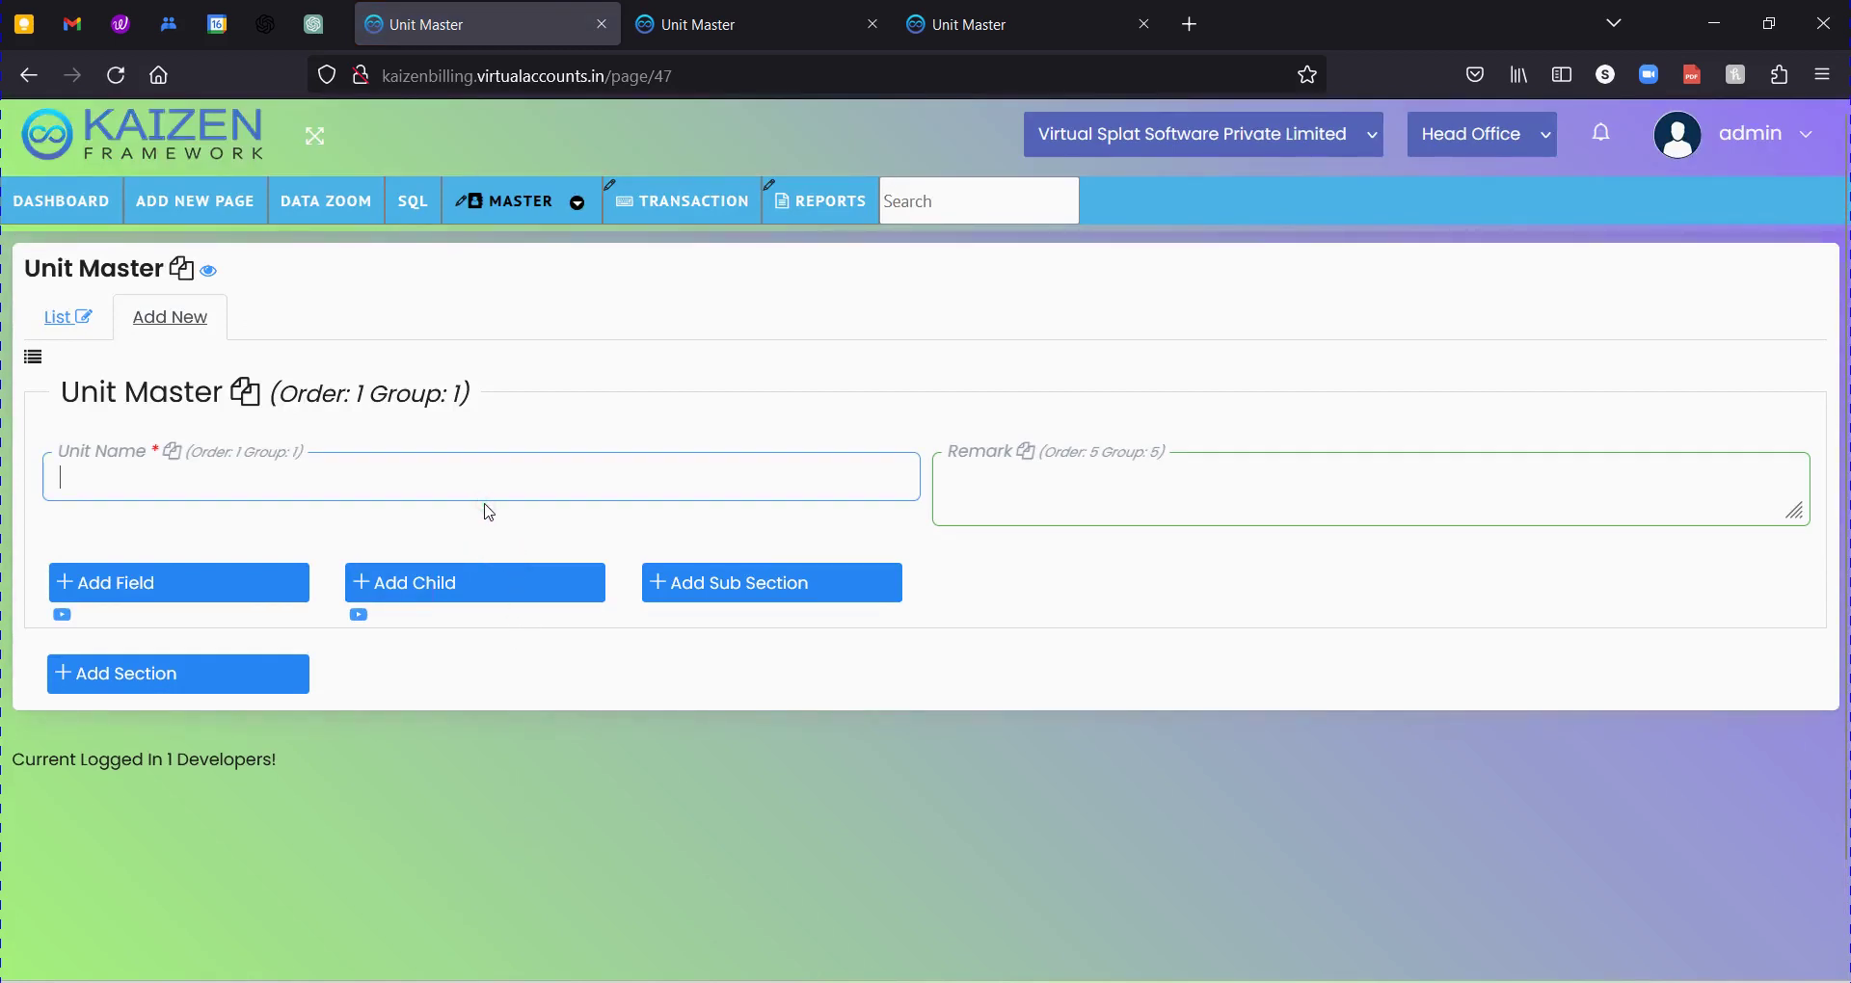
Change the Unit Master section's column count from 2 to 3 and update it.
{"action": "left_click", "coordinate": [245, 392]}
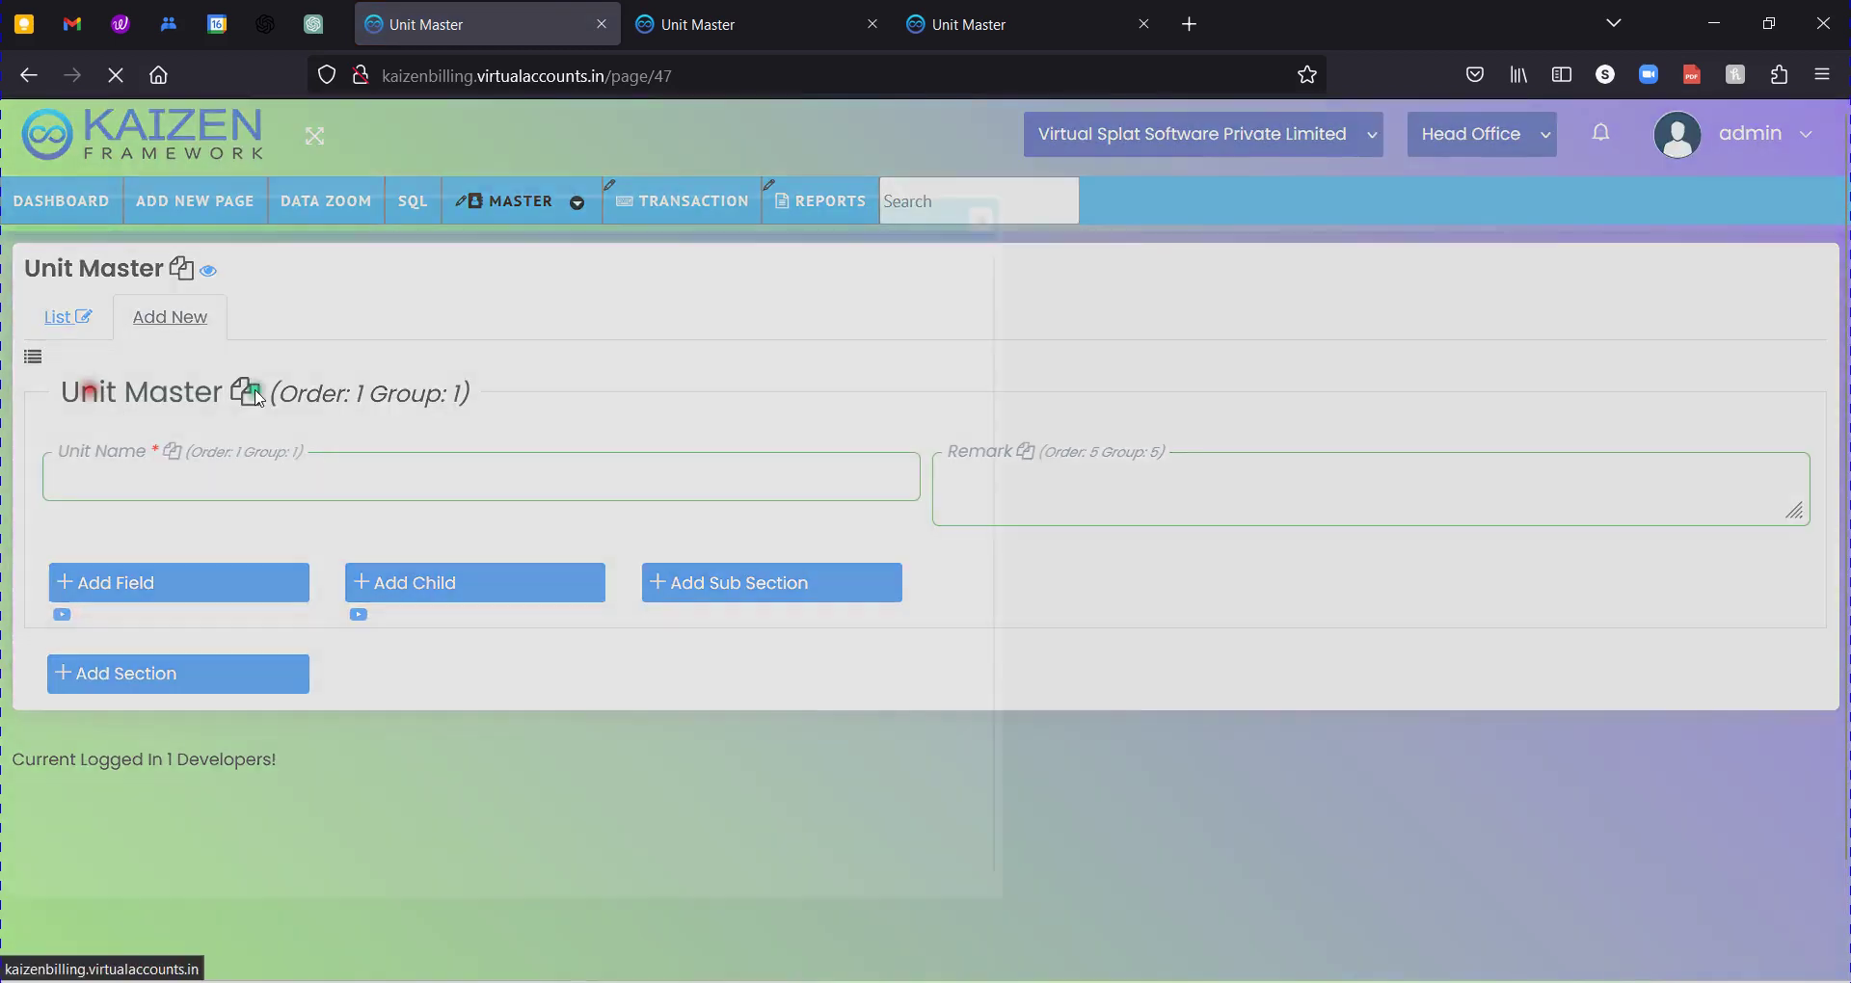
{"action": "double_click", "coordinate": [1252, 564]}
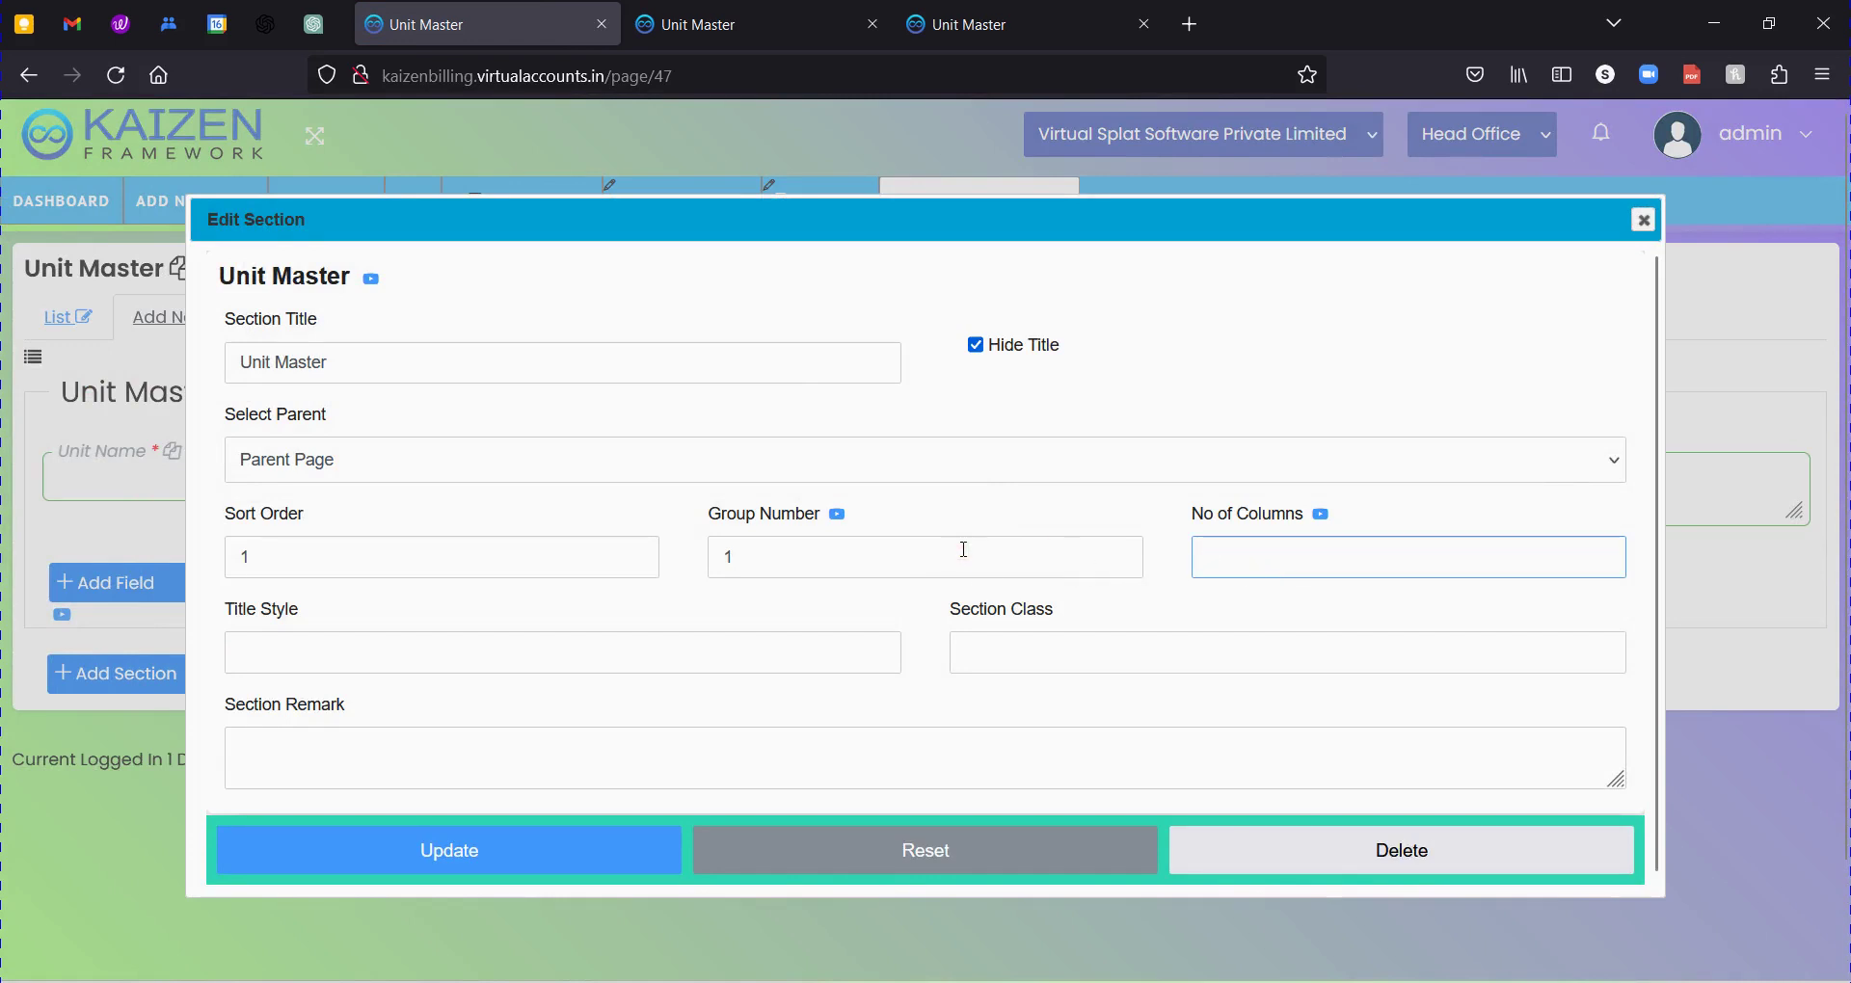
{"action": "type", "text": "3"}
{"action": "left_click", "coordinate": [566, 839]}
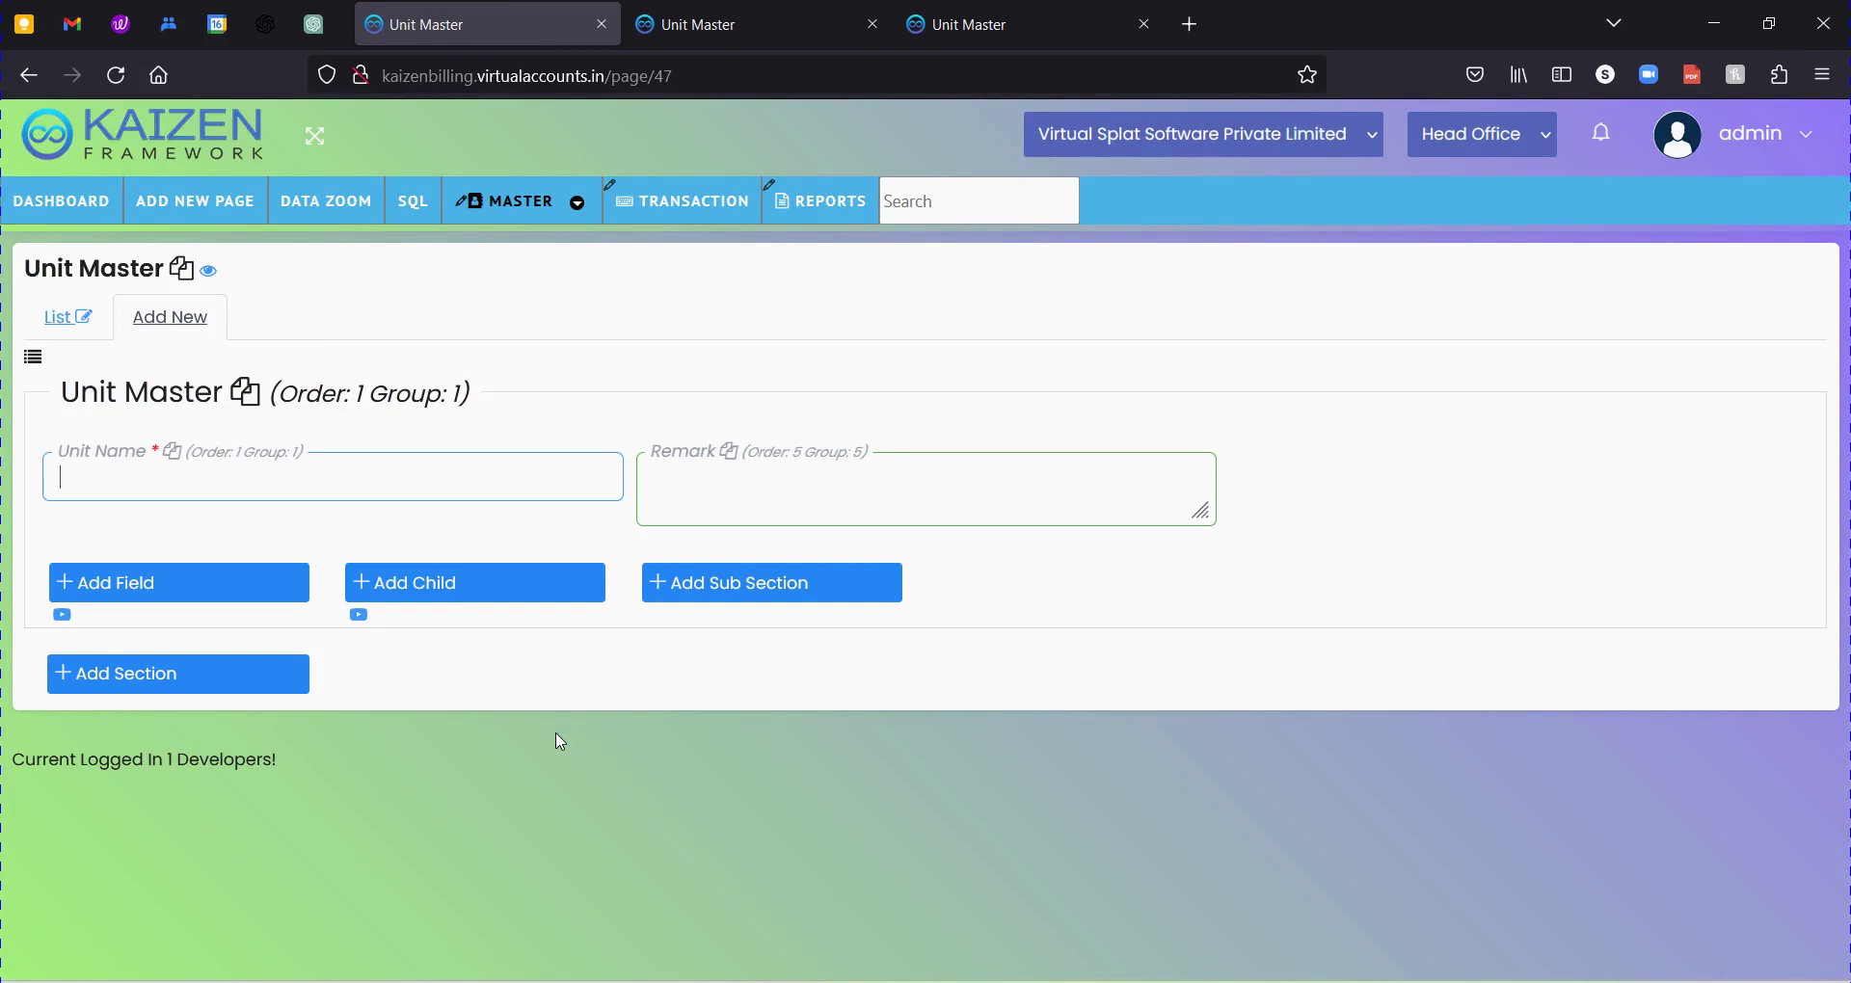
{"action": "left_click", "coordinate": [727, 21]}
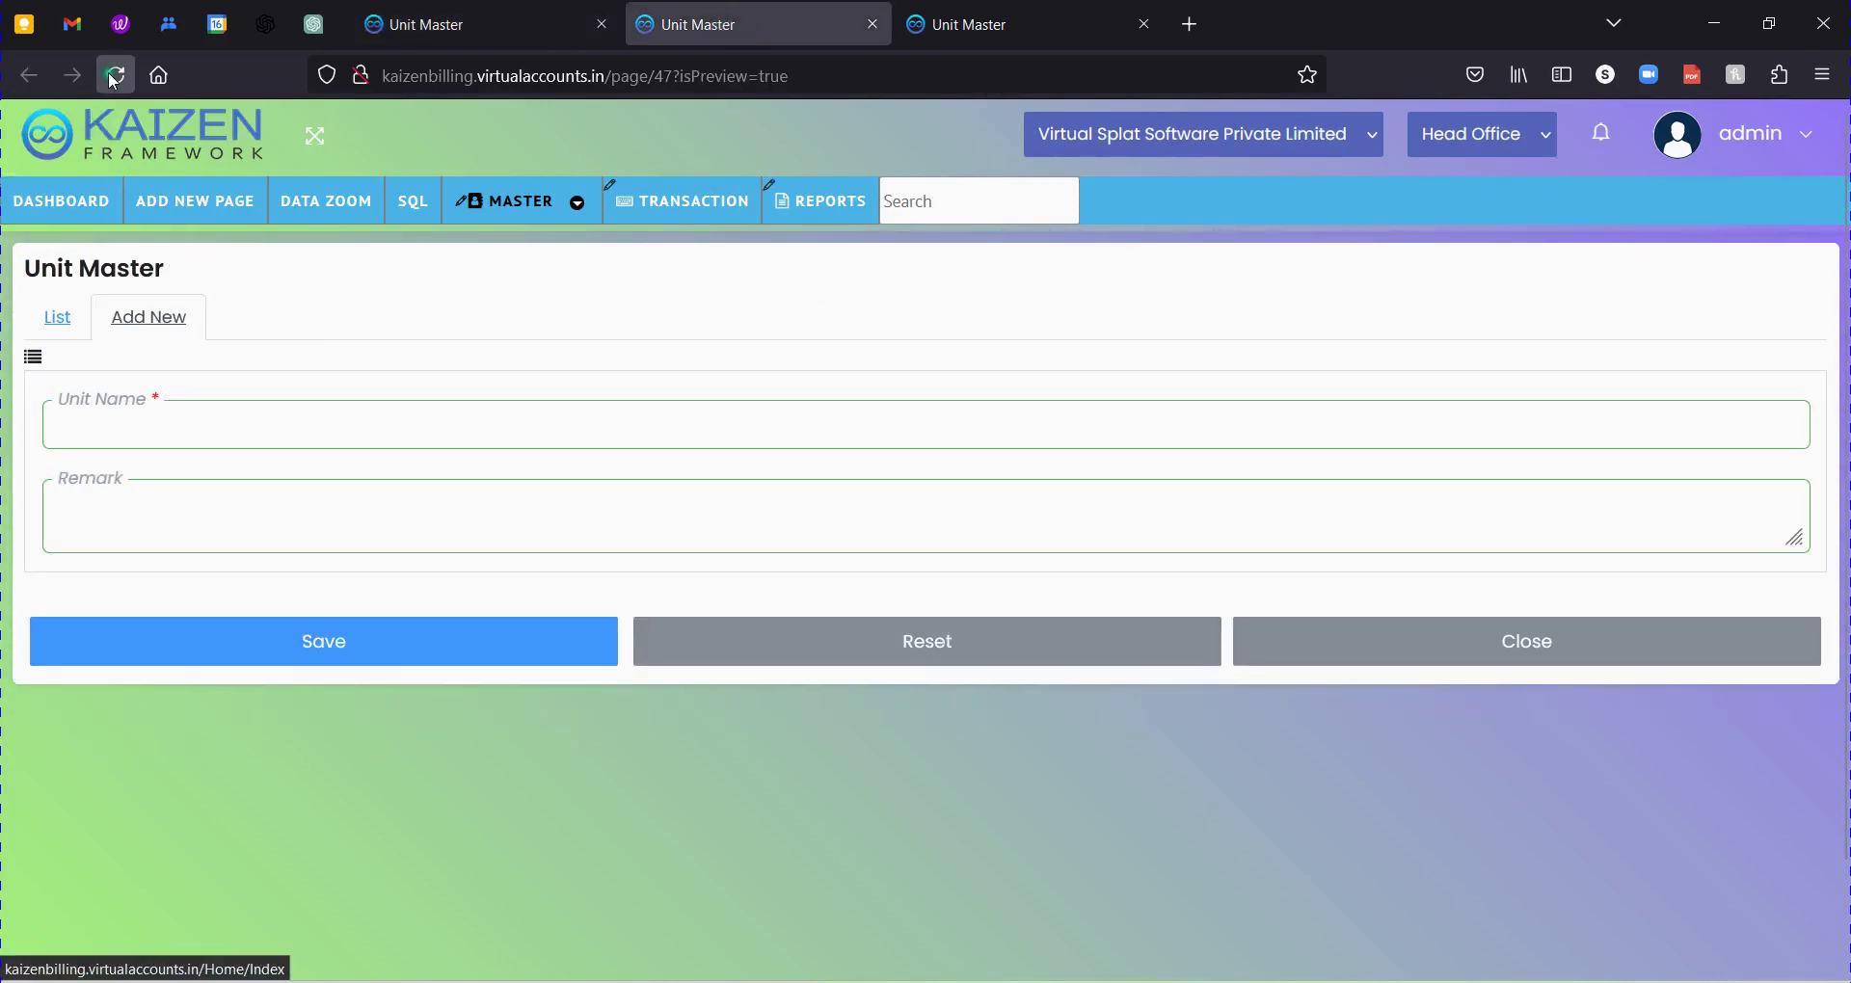
{"action": "left_click", "coordinate": [115, 77]}
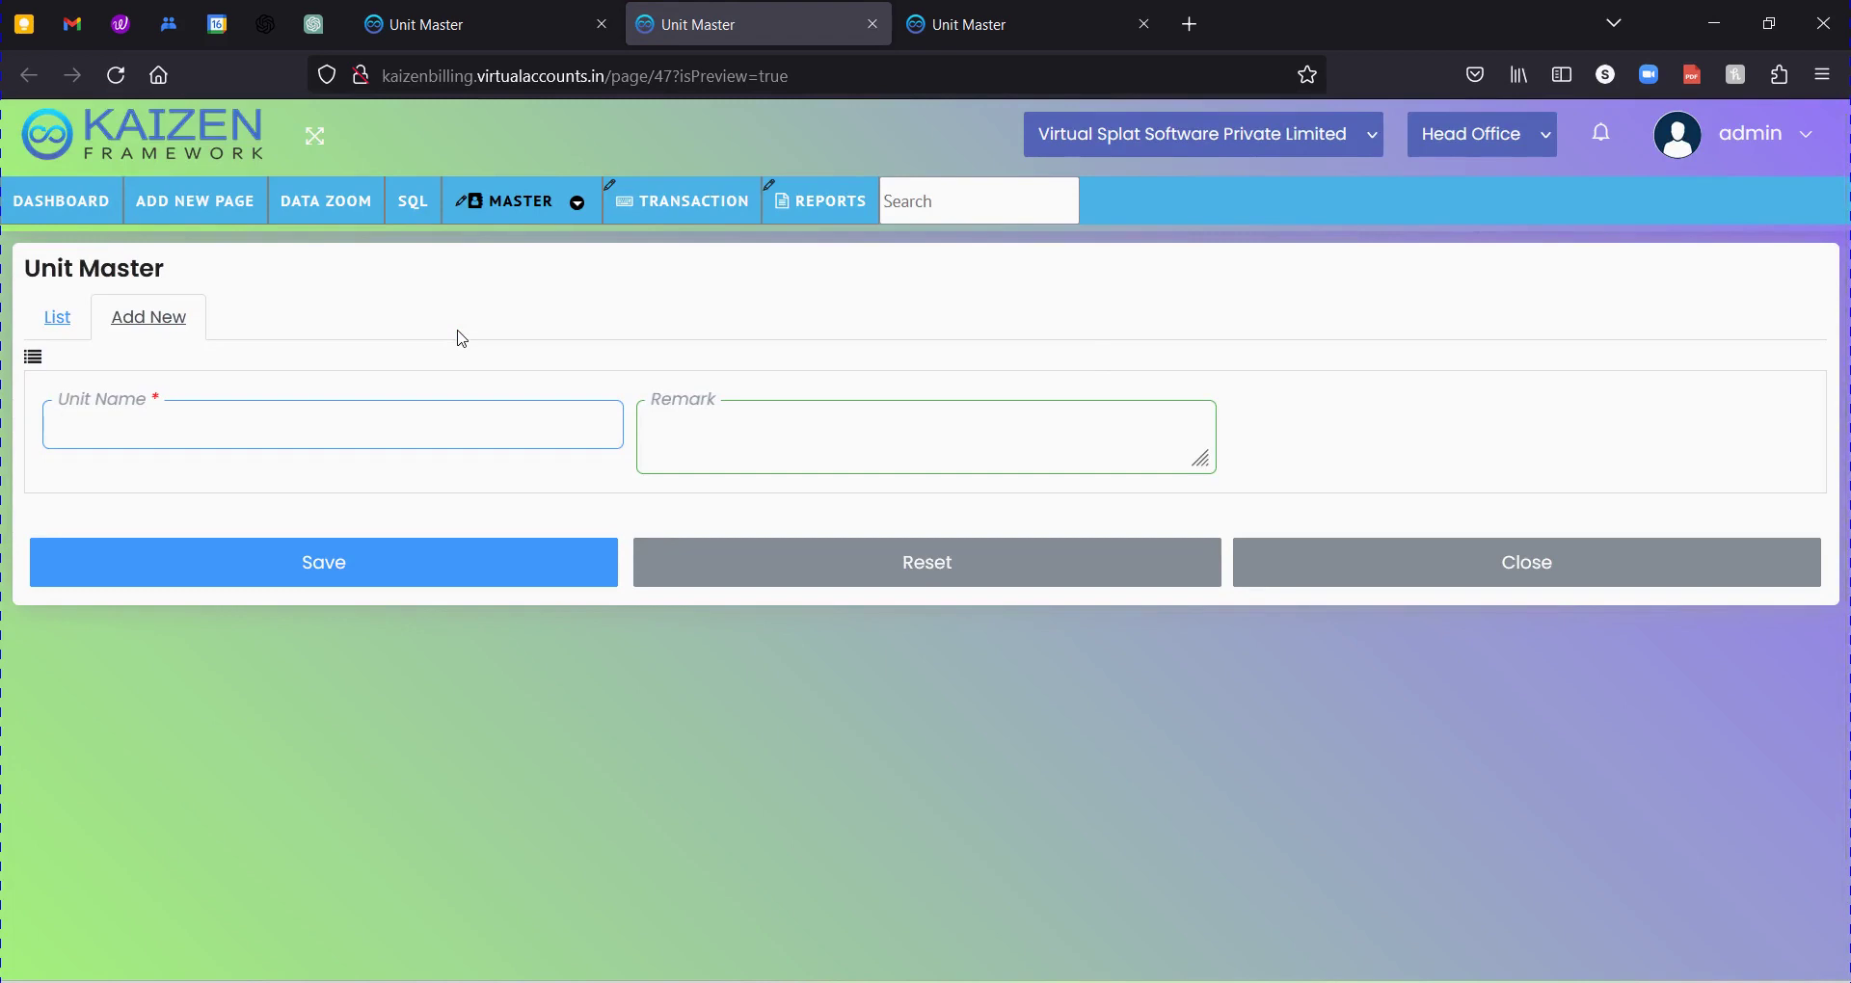
{"action": "left_click", "coordinate": [57, 319]}
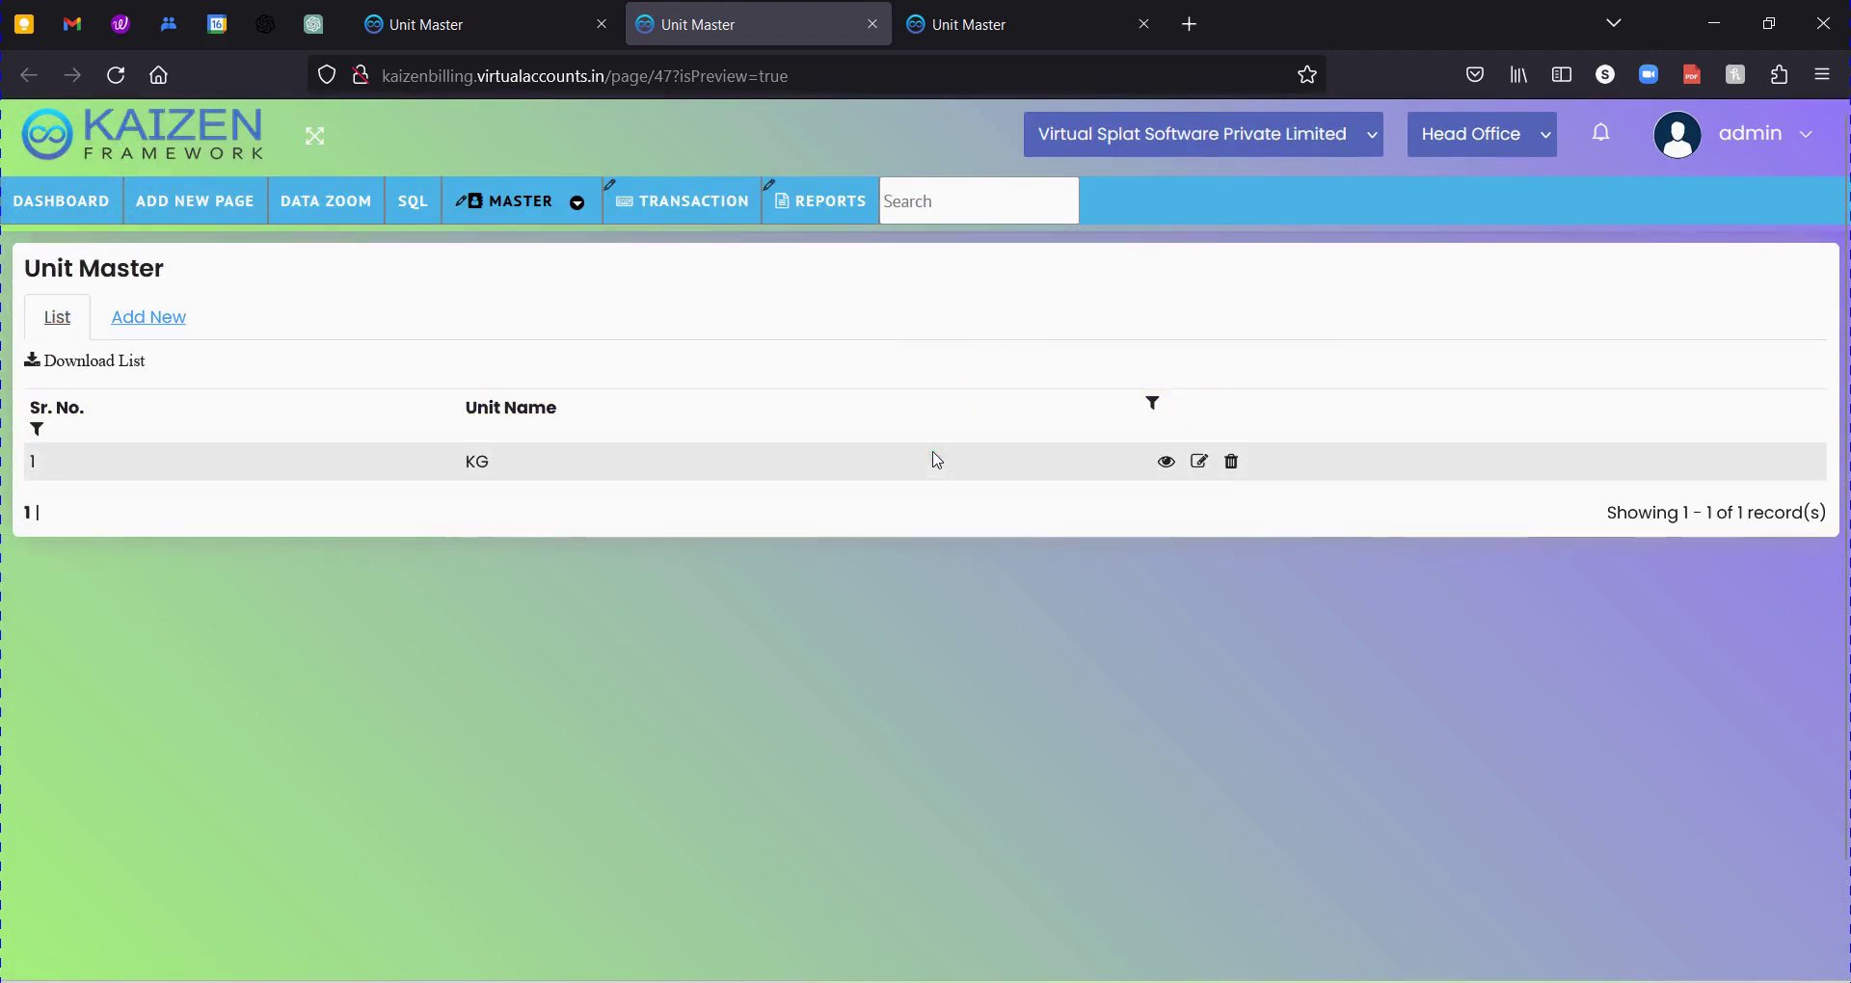
{"action": "left_click", "coordinate": [176, 316]}
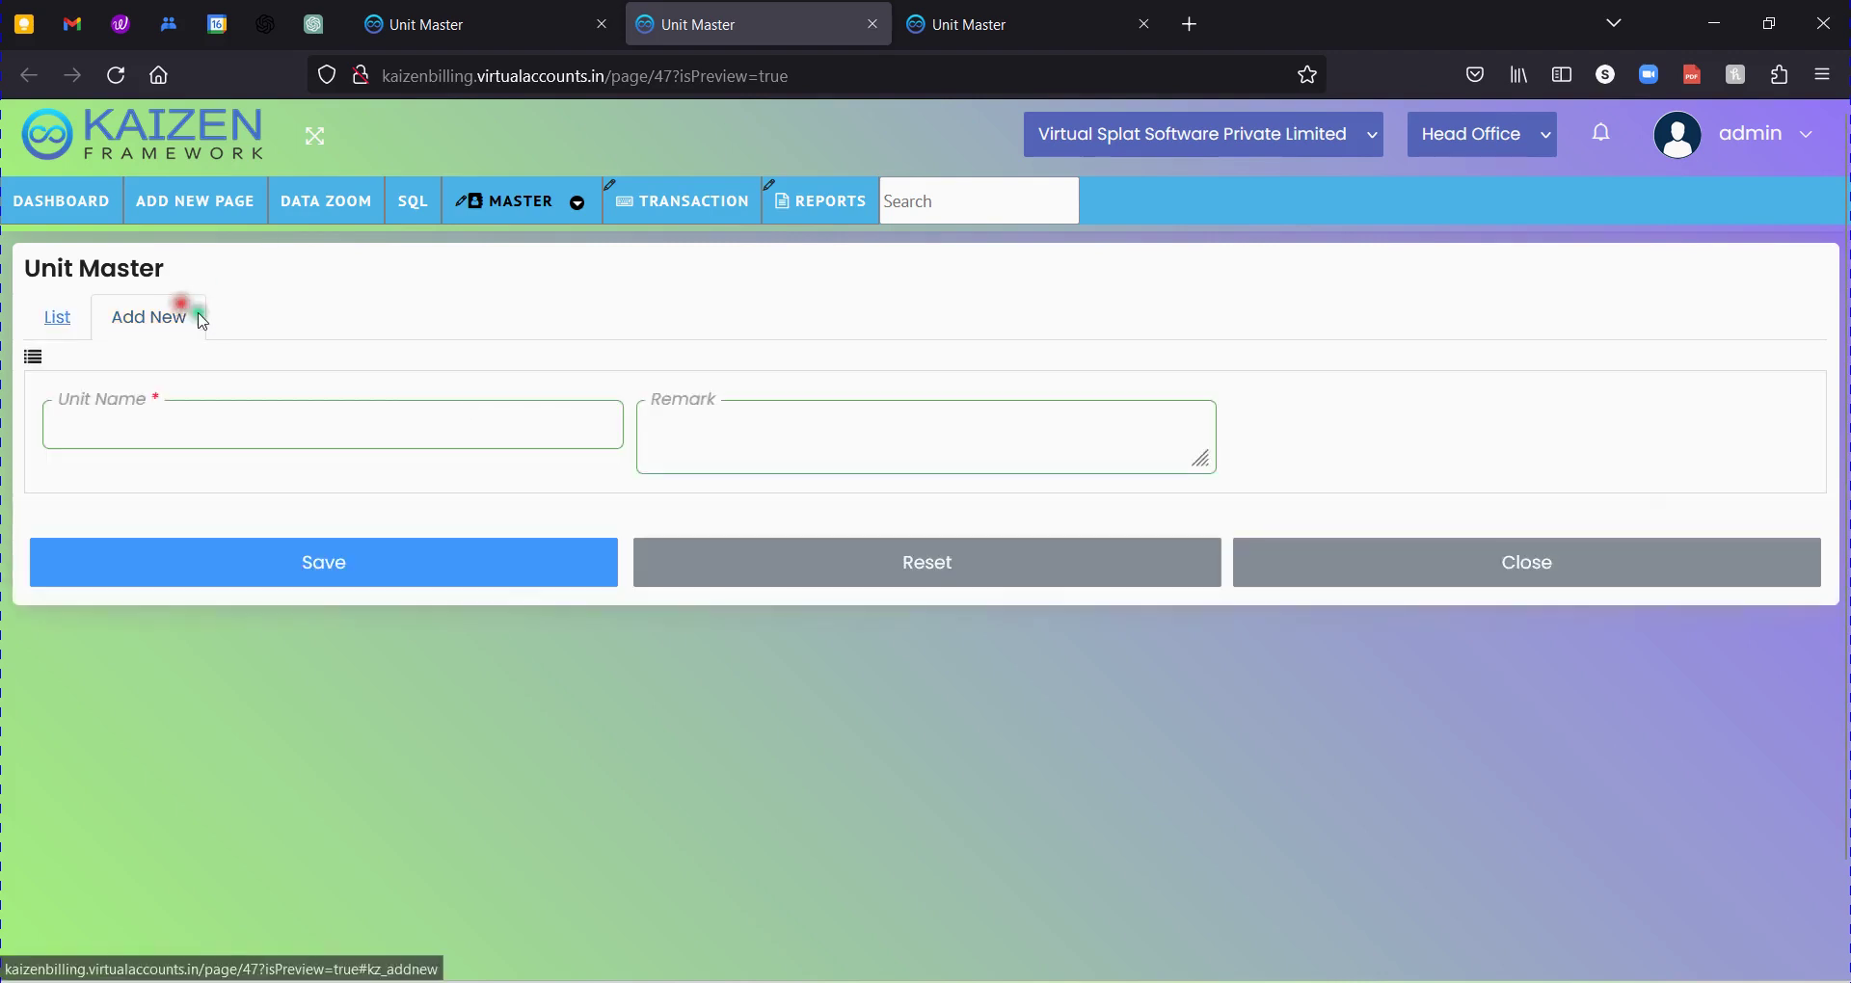
{"action": "left_click_drag", "start_coordinate": [678, 410], "coordinate": [730, 425]}
{"action": "left_click", "coordinate": [677, 364]}
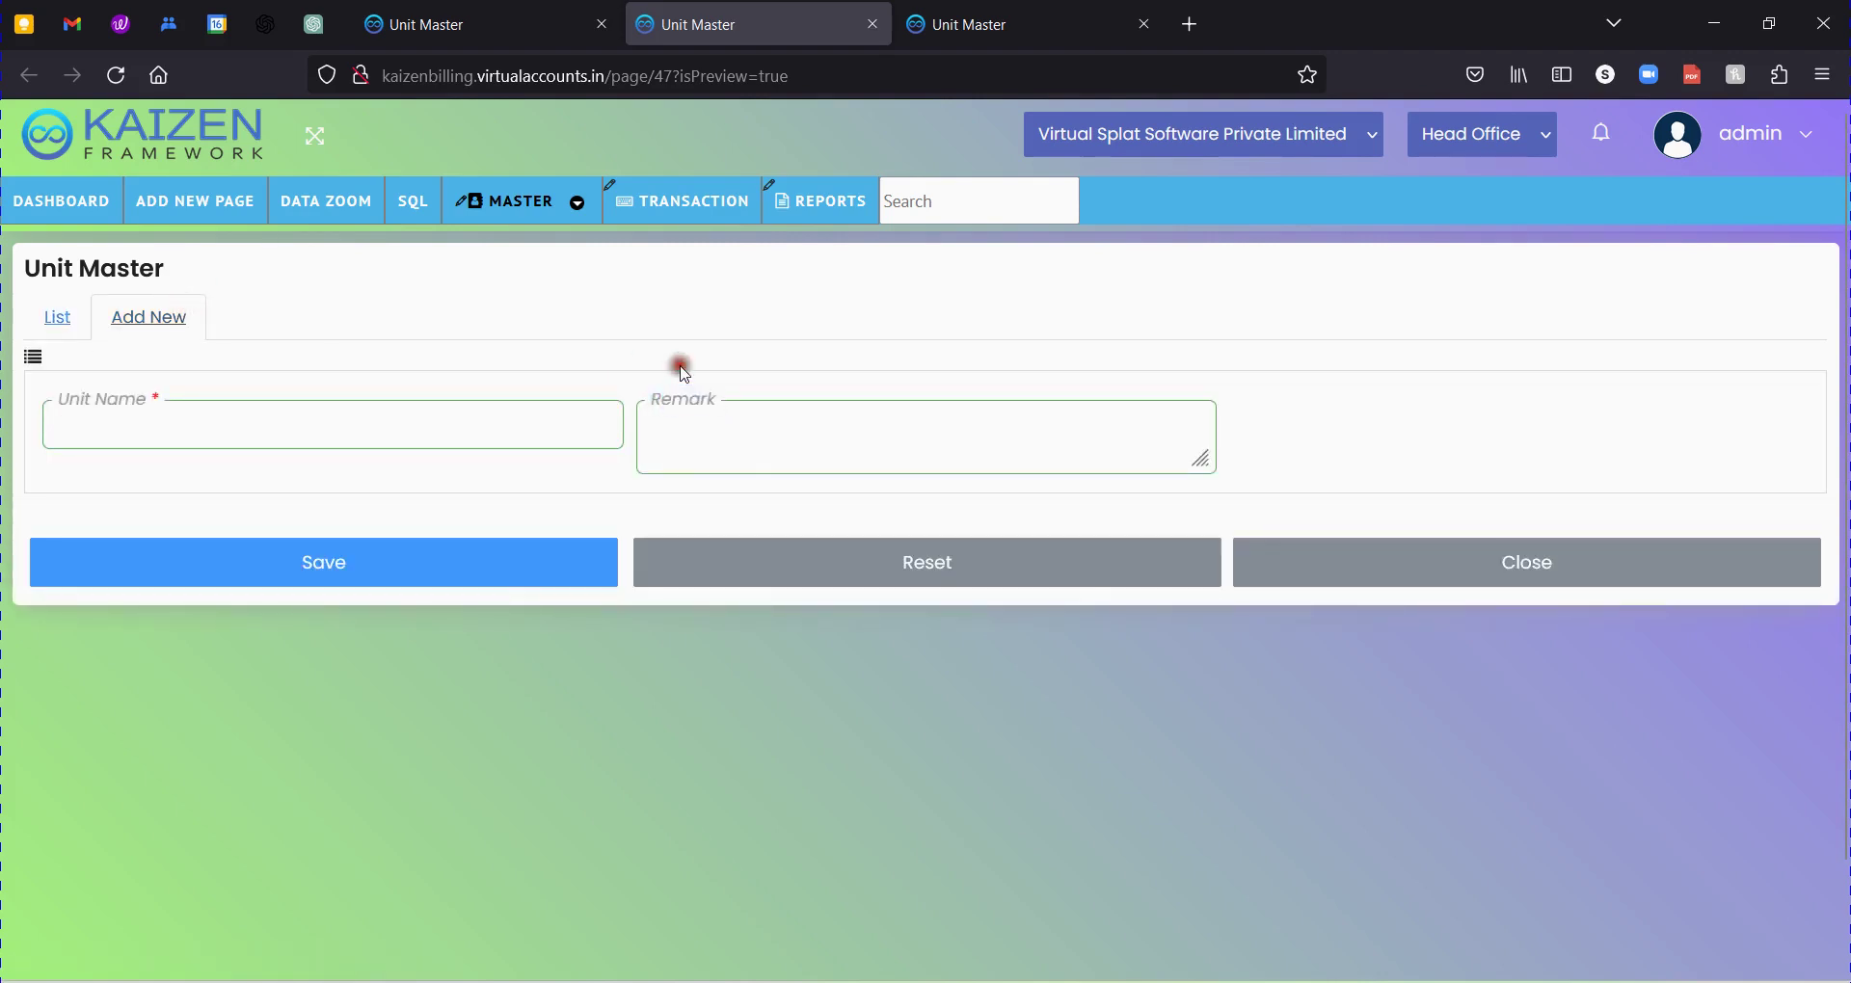
{"action": "left_click", "coordinate": [431, 24]}
{"action": "left_click", "coordinate": [704, 454]}
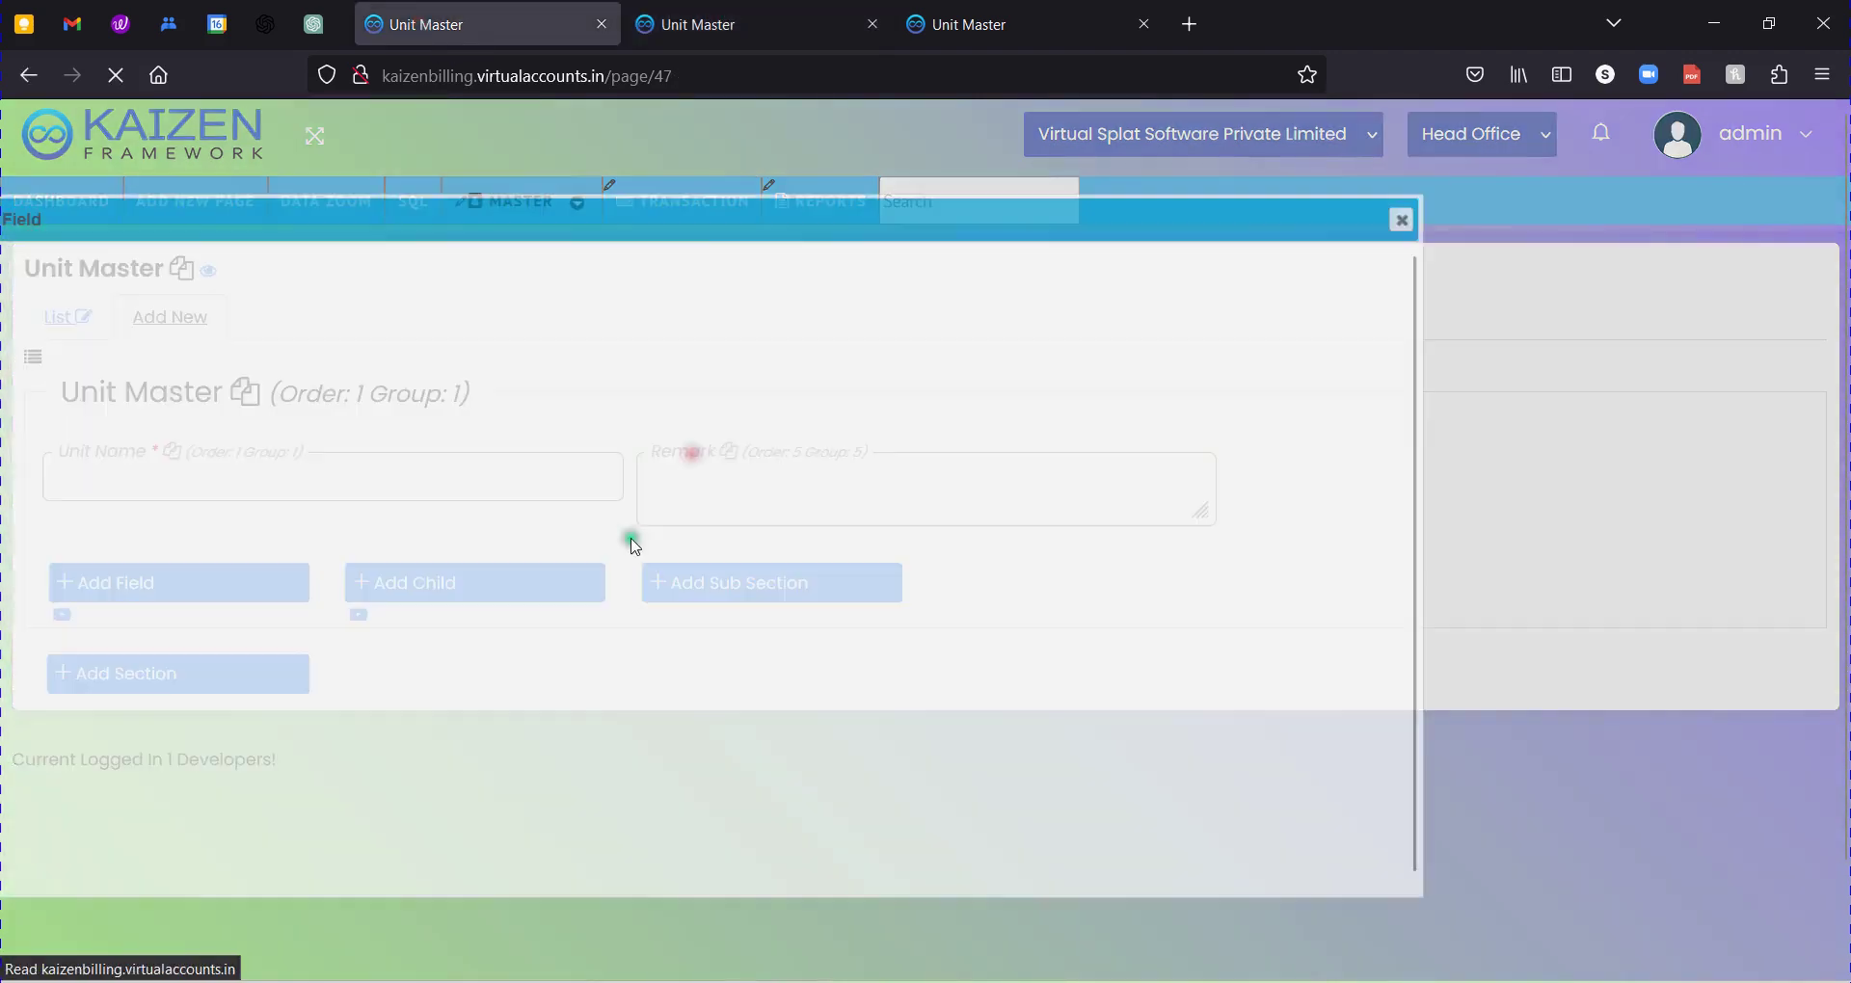
{"action": "double_click", "coordinate": [333, 452]}
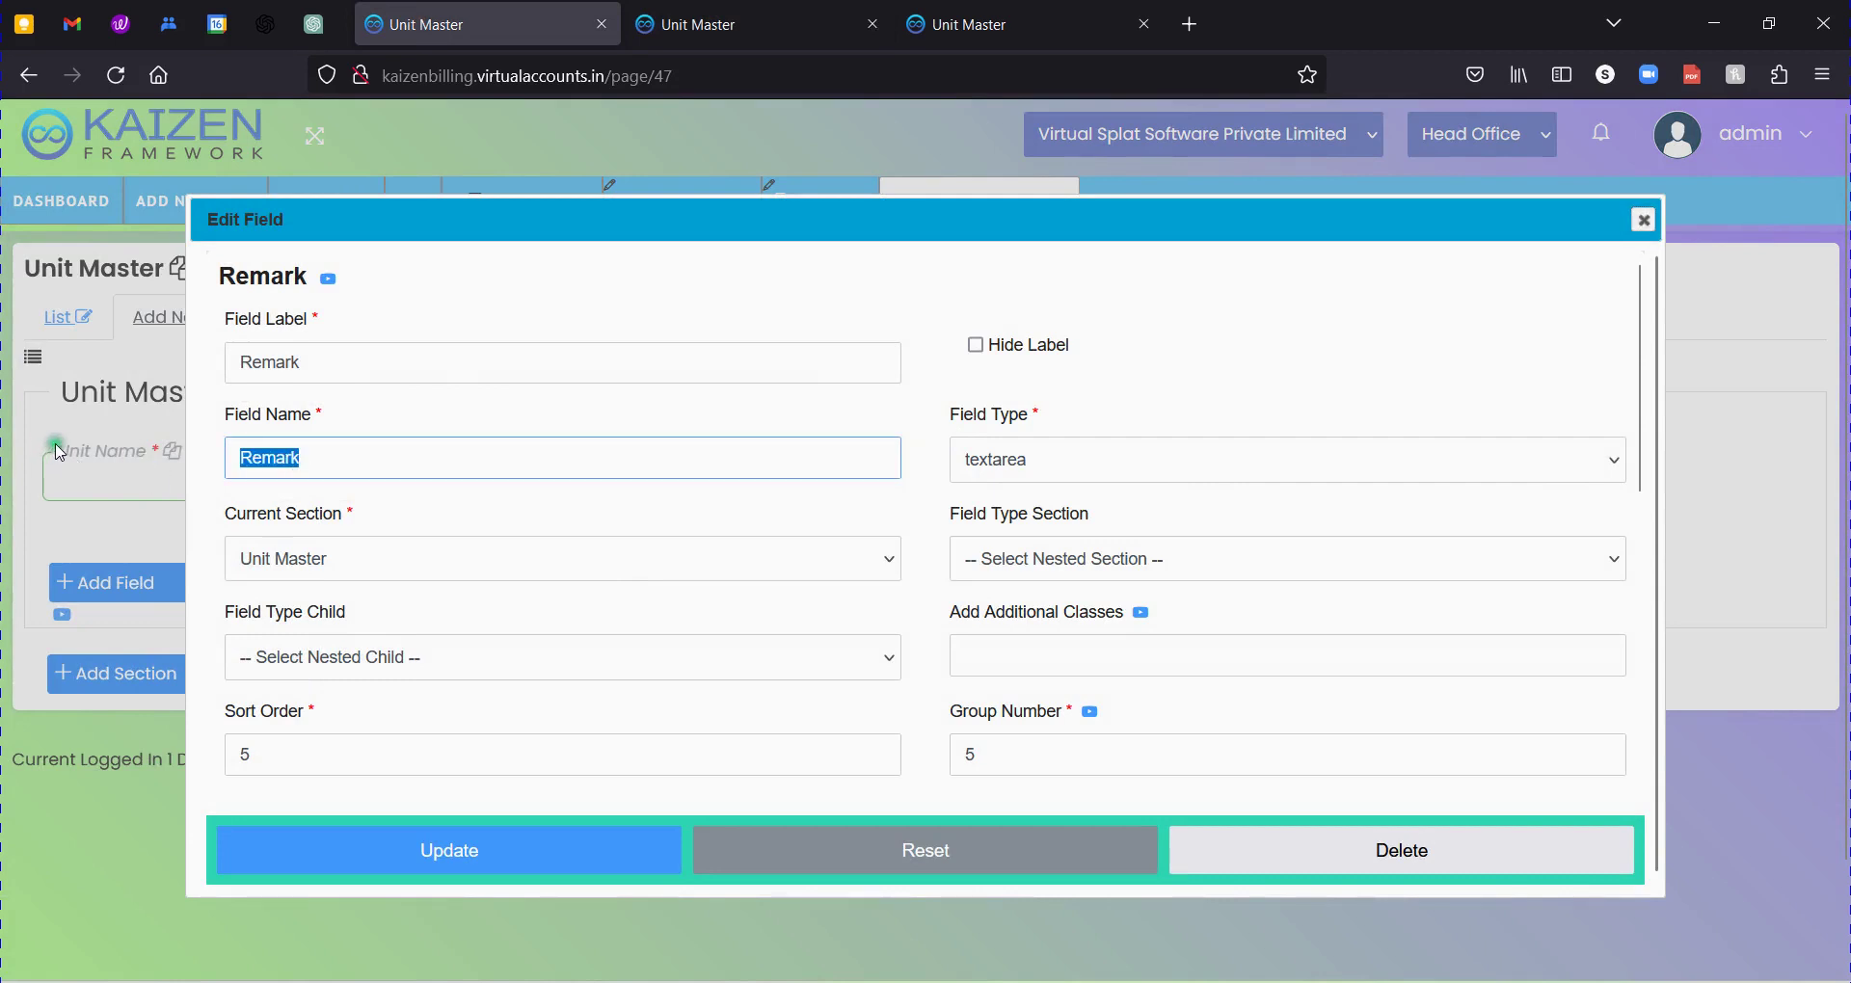
{"action": "left_click", "coordinate": [1640, 221]}
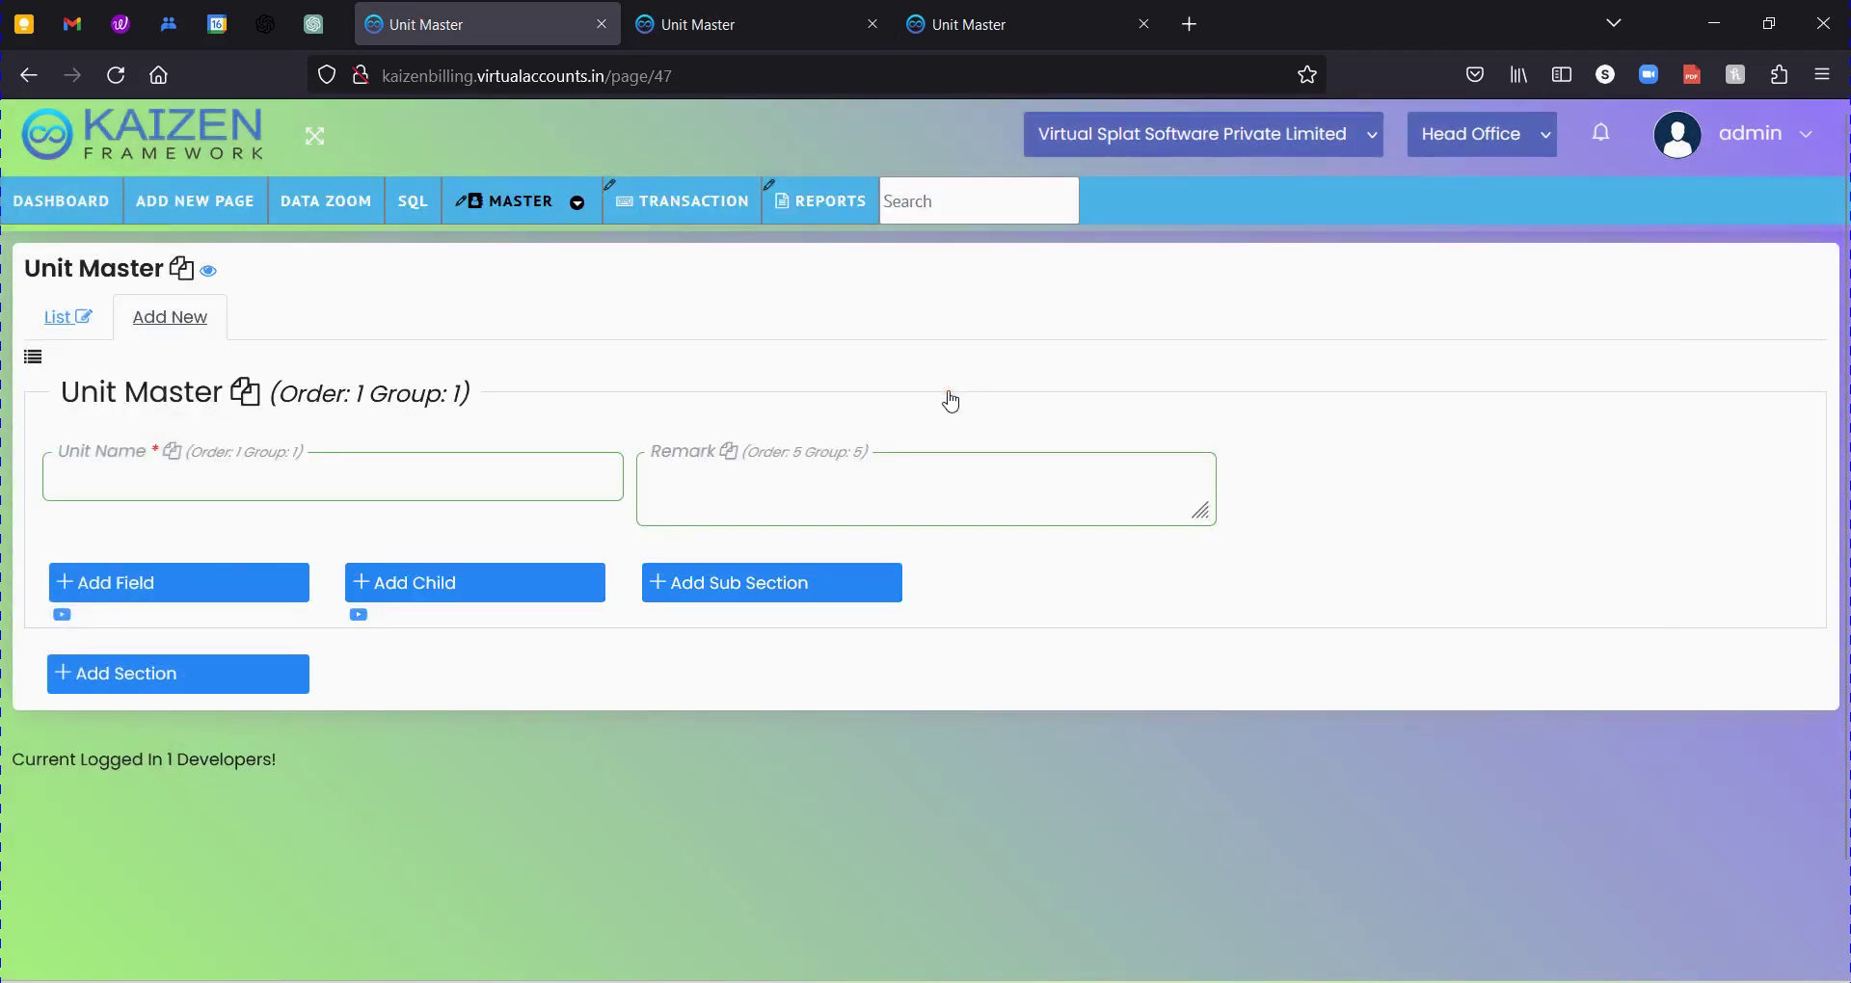
{"action": "mouse_move", "coordinate": [665, 463]}
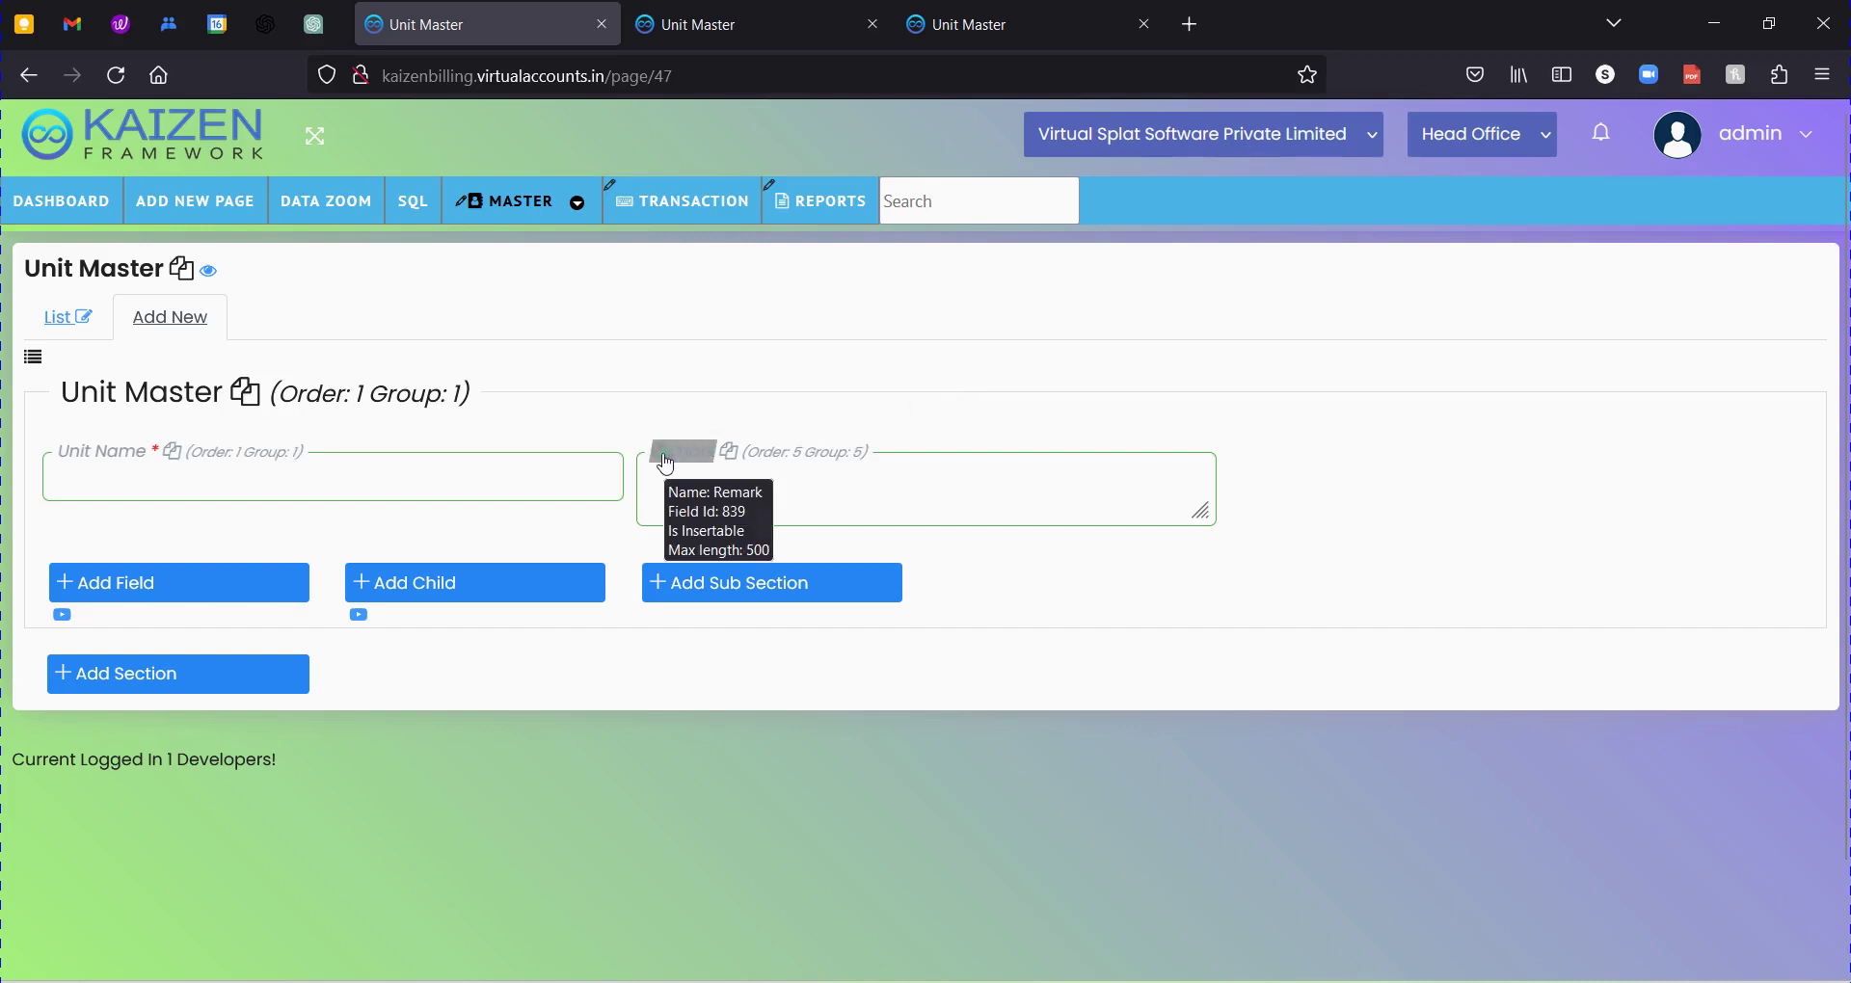
{"action": "left_click", "coordinate": [58, 320]}
Open the list's SQL query and change CREATE to alter.
{"action": "left_click", "coordinate": [85, 318]}
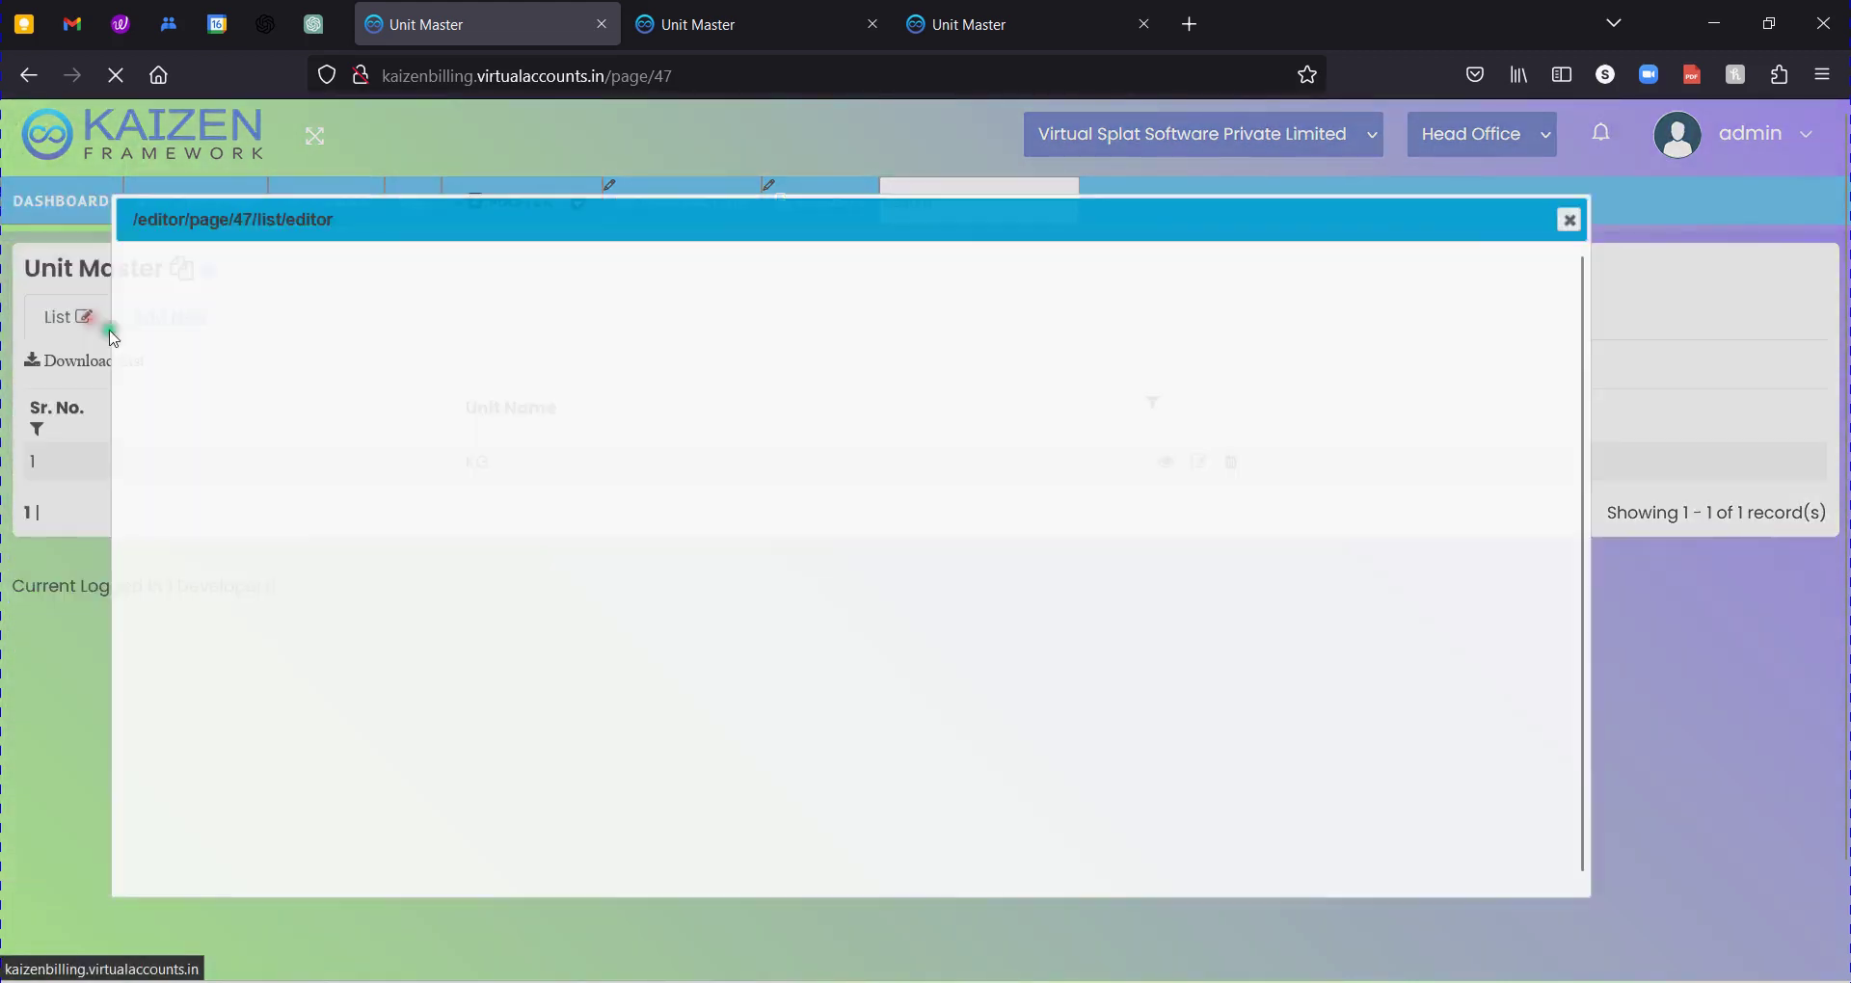
{"action": "left_click", "coordinate": [331, 322]}
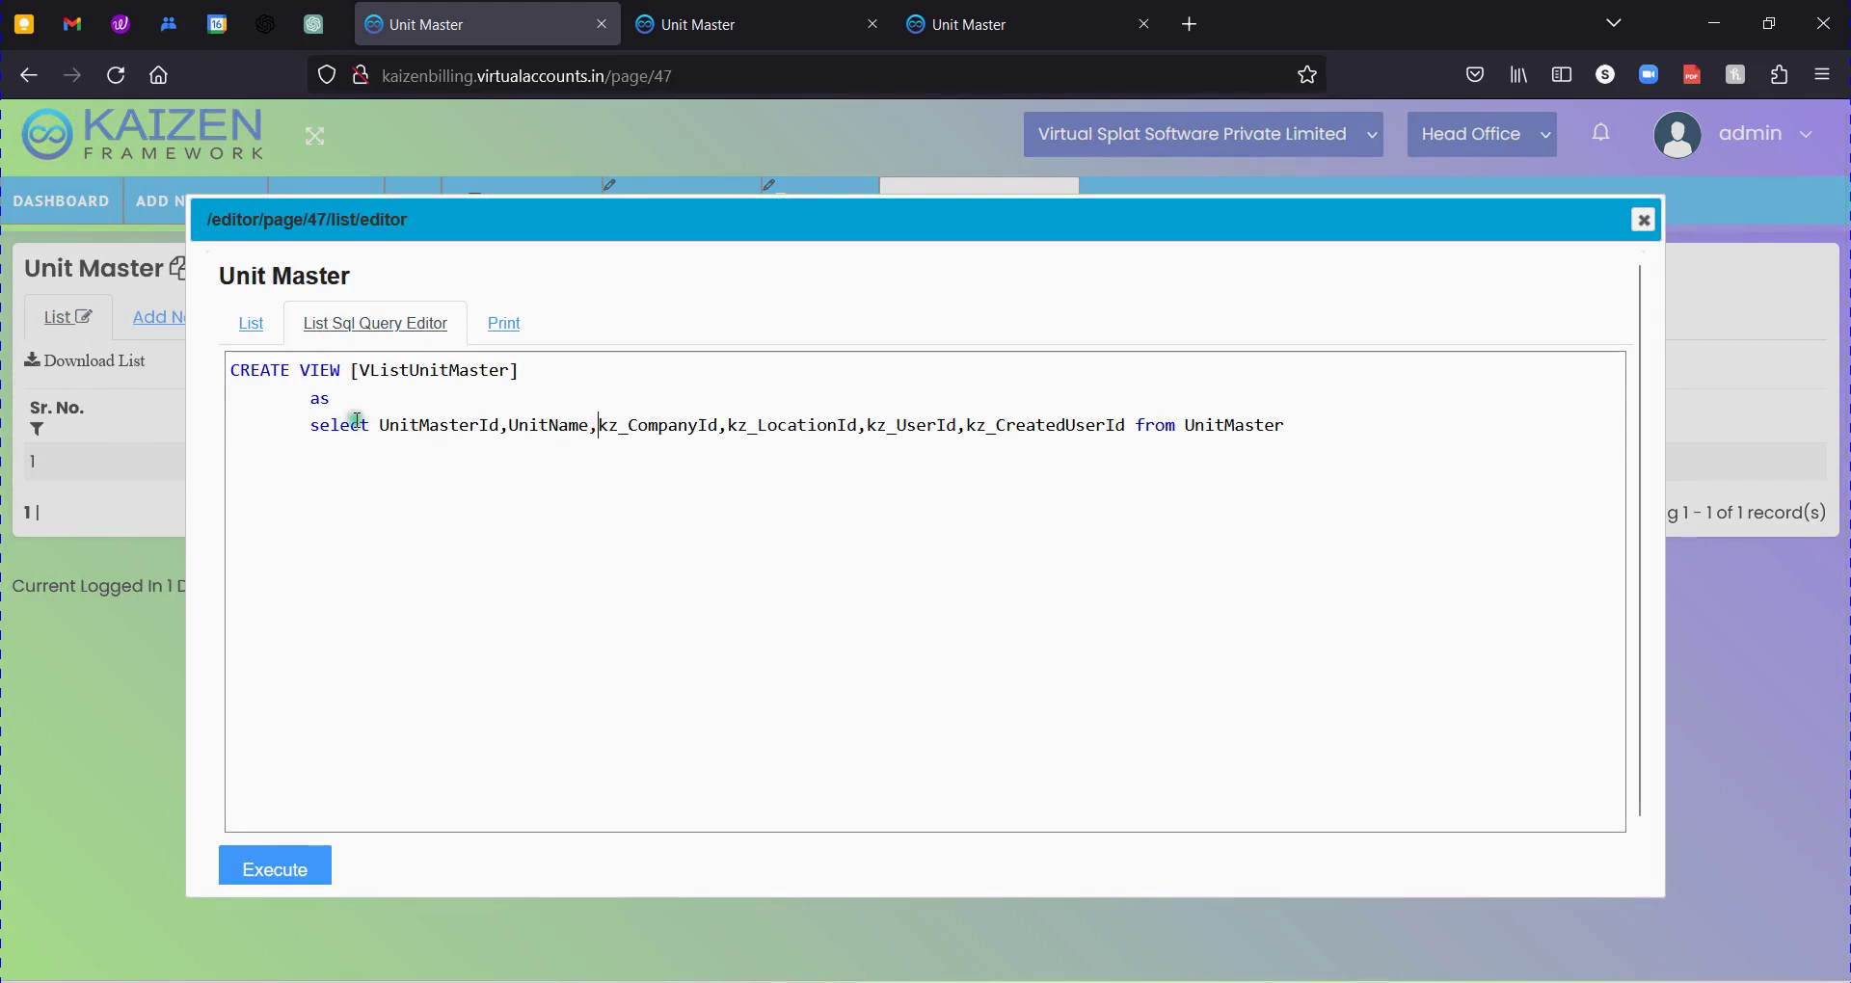
{"action": "double_click", "coordinate": [274, 374]}
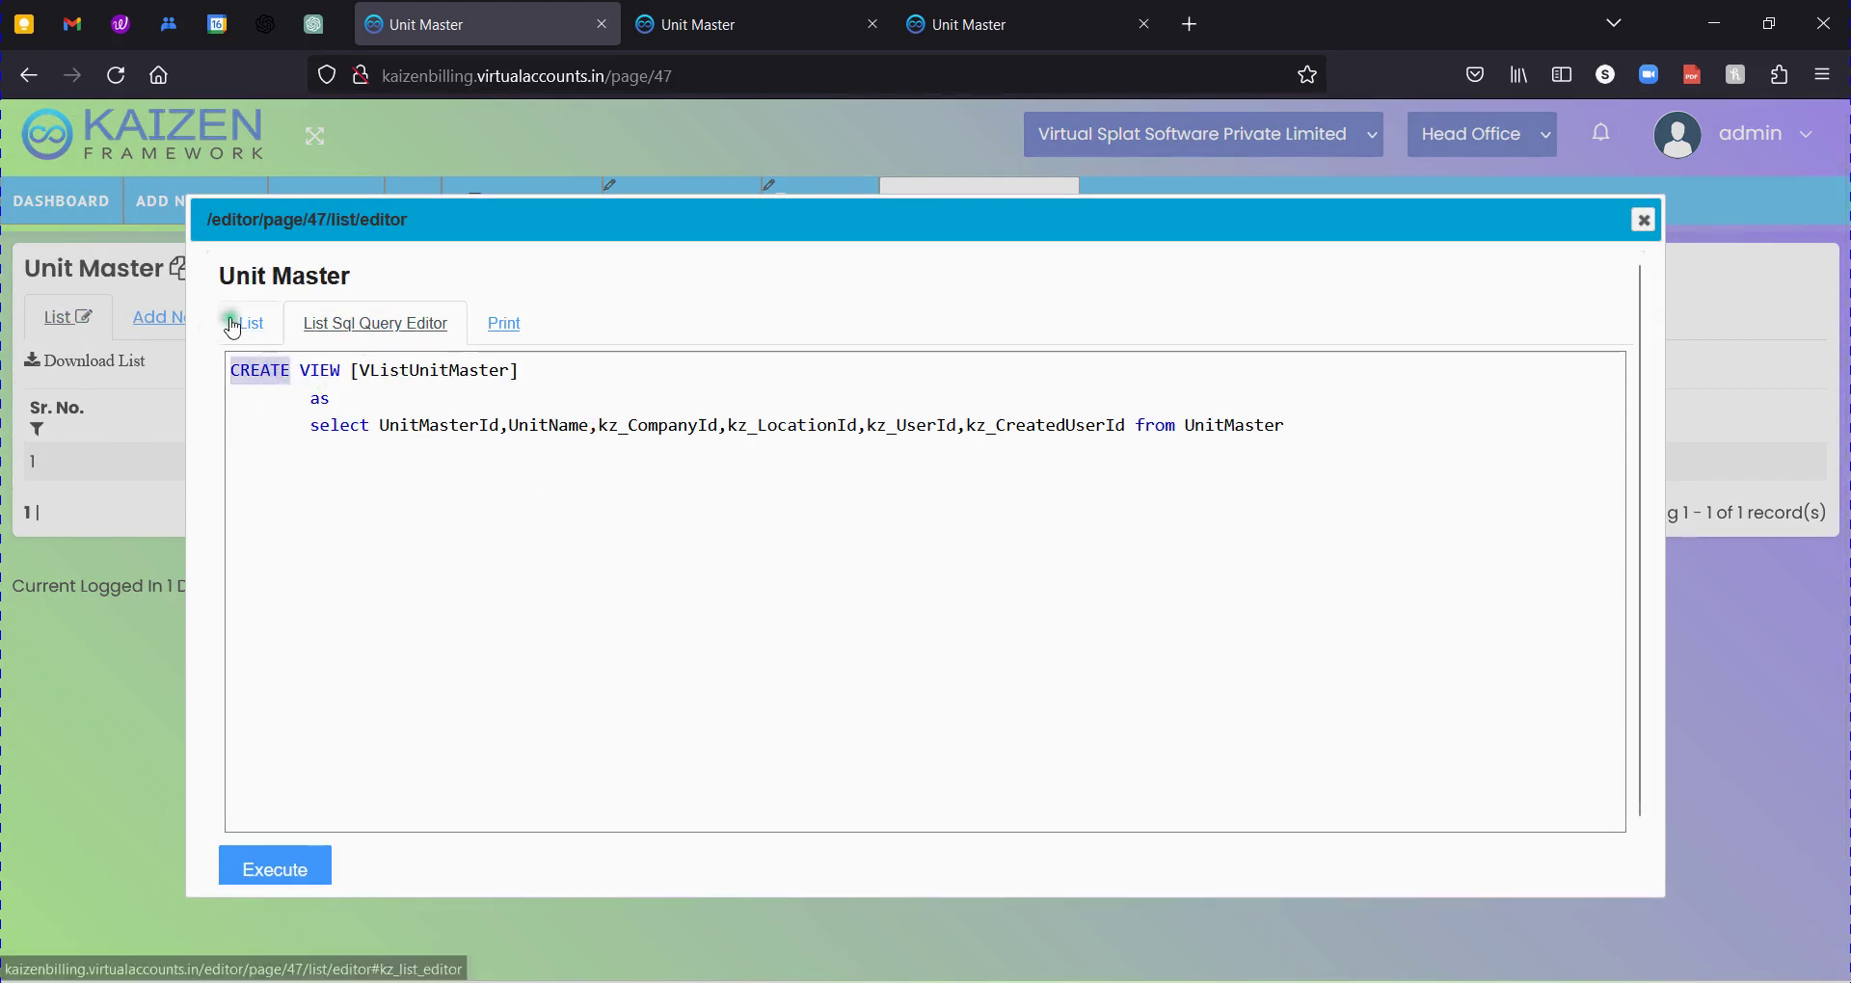
{"action": "type", "text": "alter"}
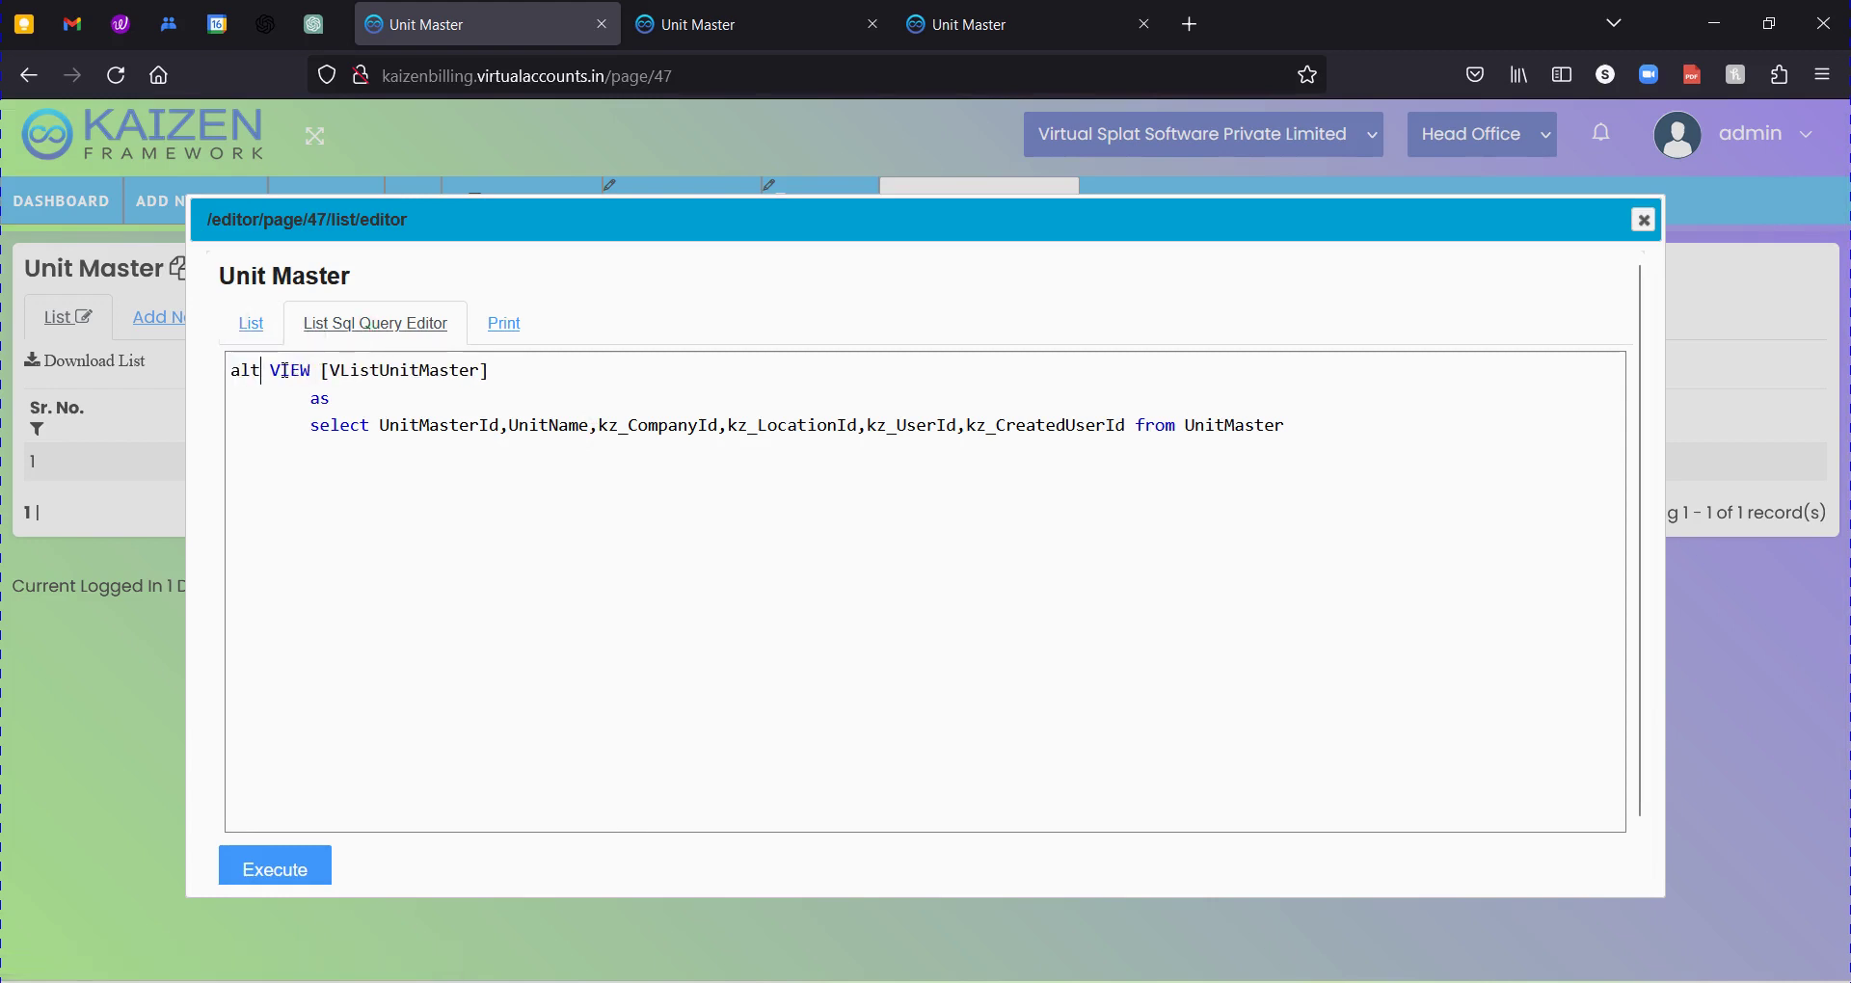
Insert 'Remark,' after UnitName in the VListUnitMaster view's column list.
{"action": "left_click", "coordinate": [600, 427]}
{"action": "type", "text": "Remark,"}
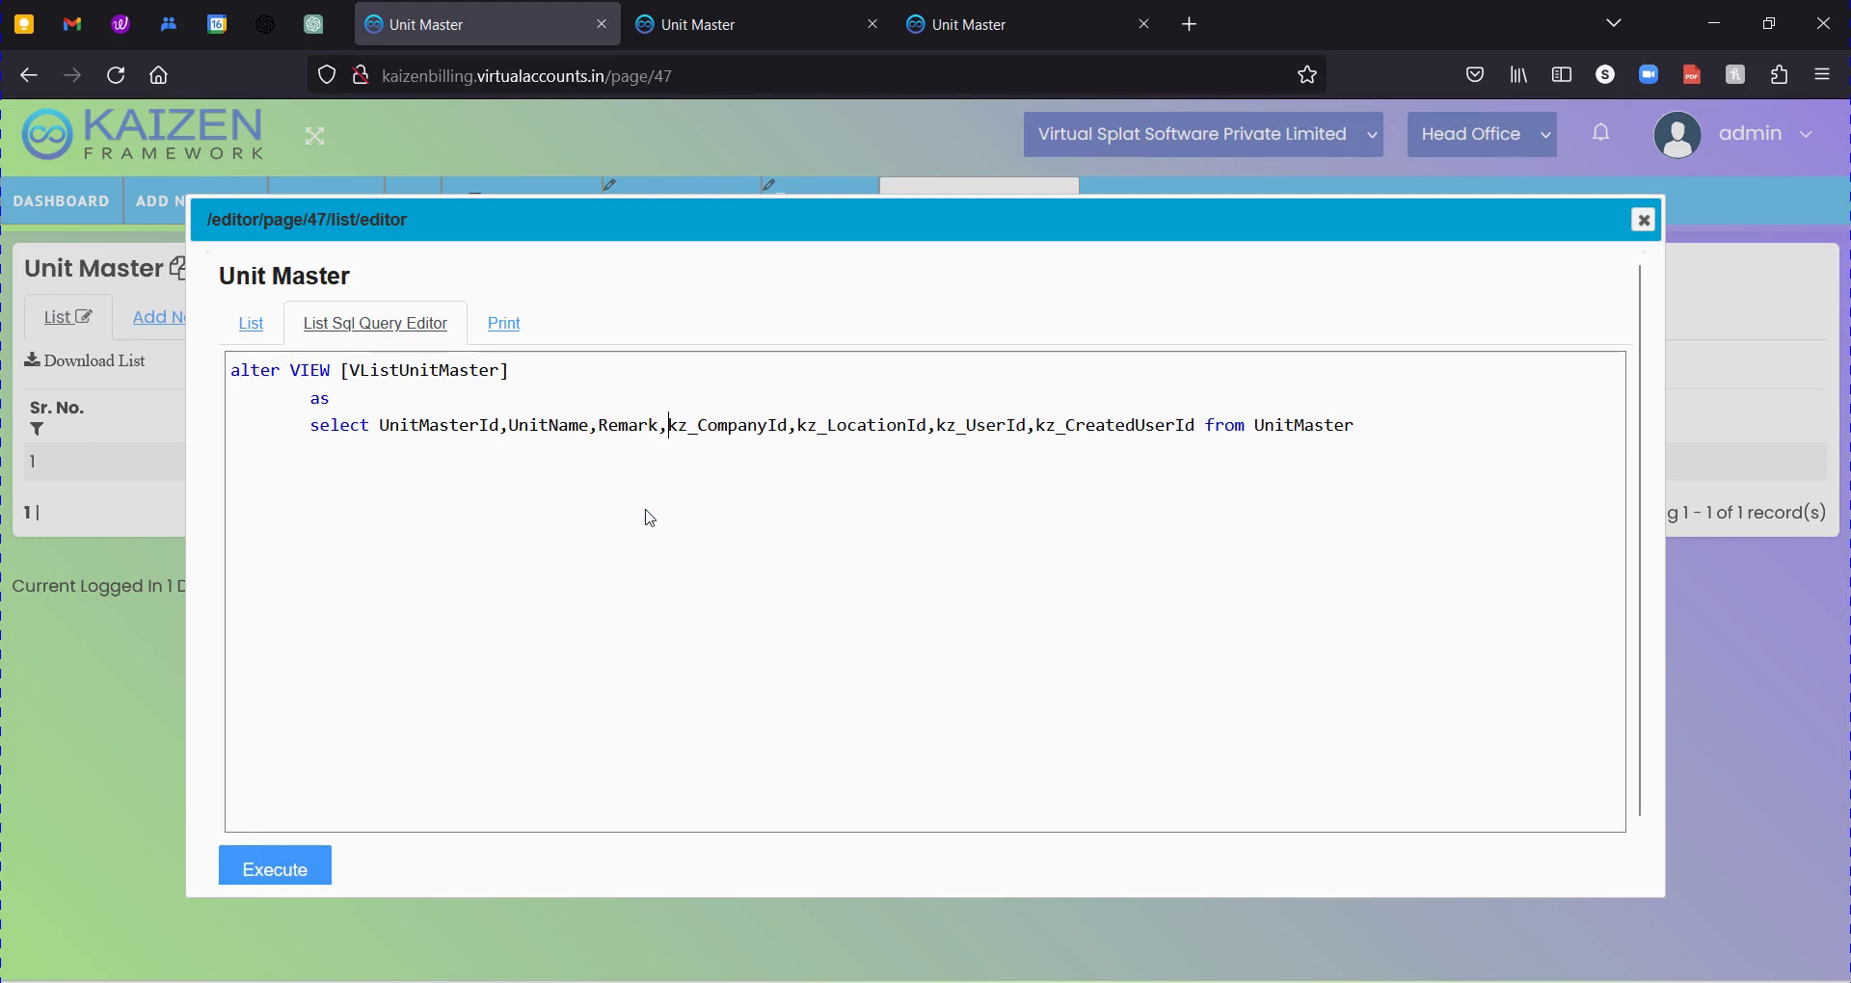
{"action": "double_click", "coordinate": [625, 425]}
{"action": "left_click", "coordinate": [1196, 425]}
{"action": "double_click", "coordinate": [643, 422]}
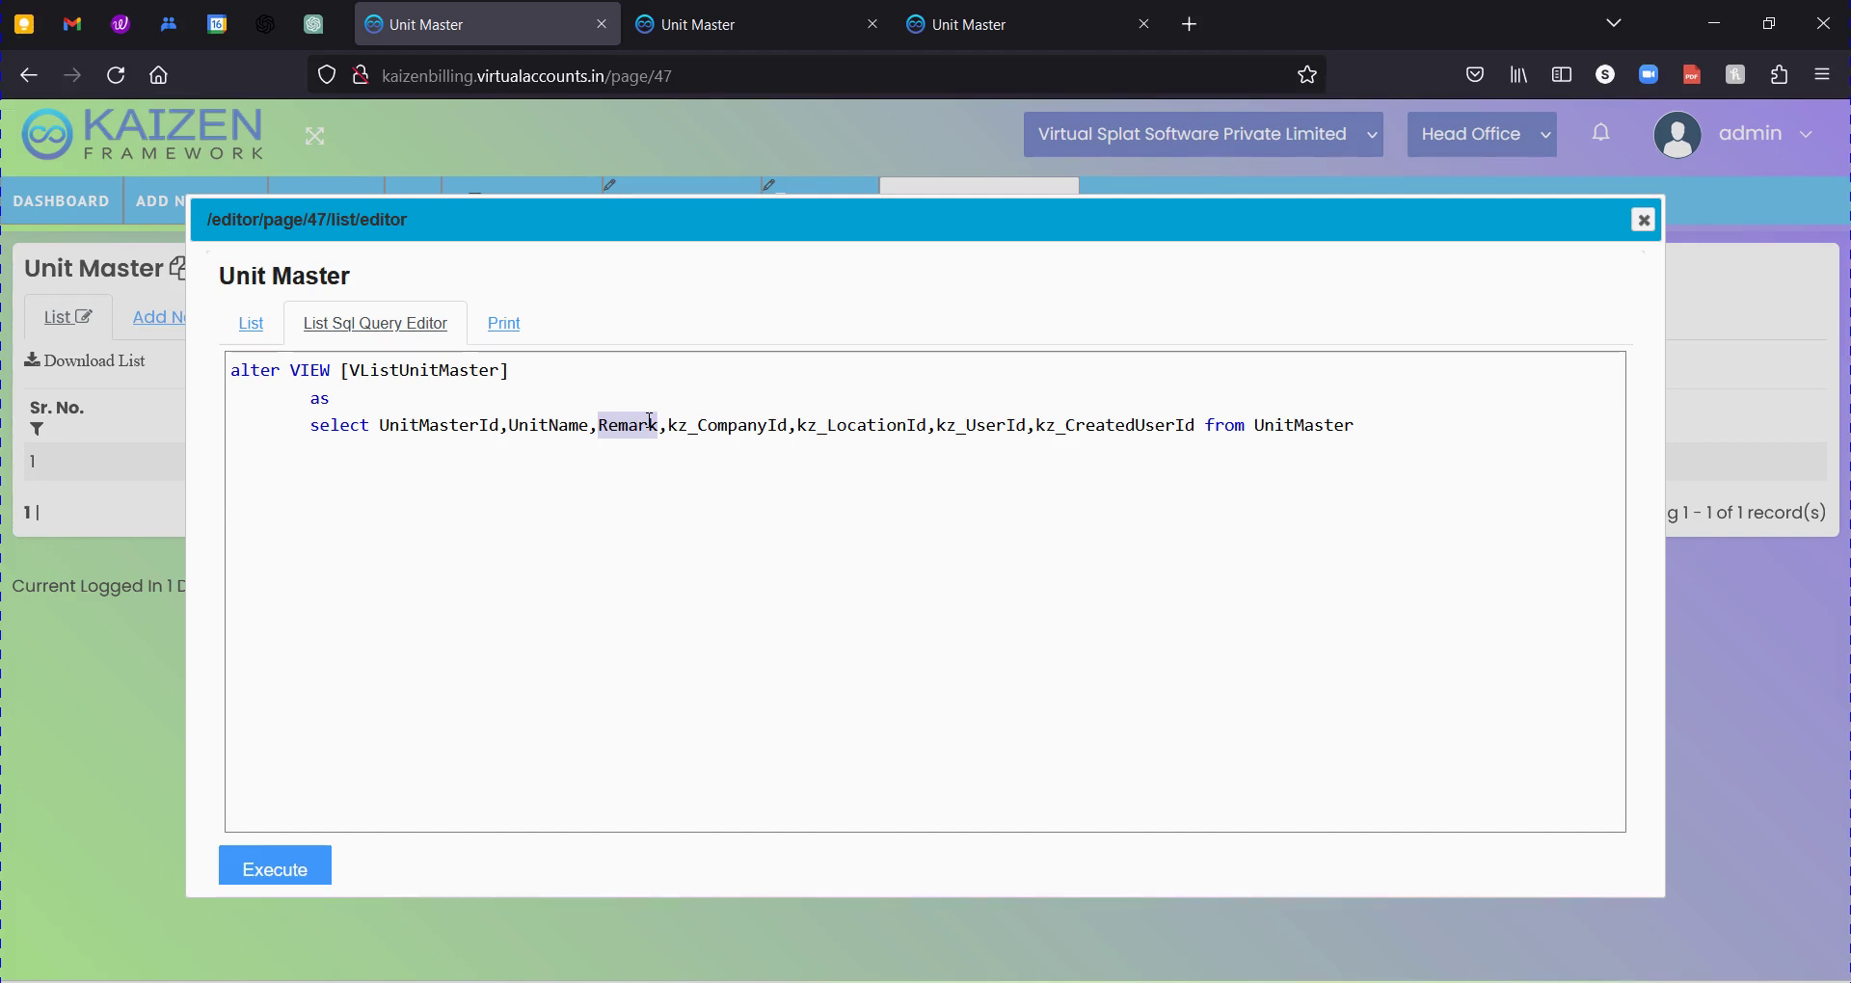
{"action": "left_click", "coordinate": [650, 421]}
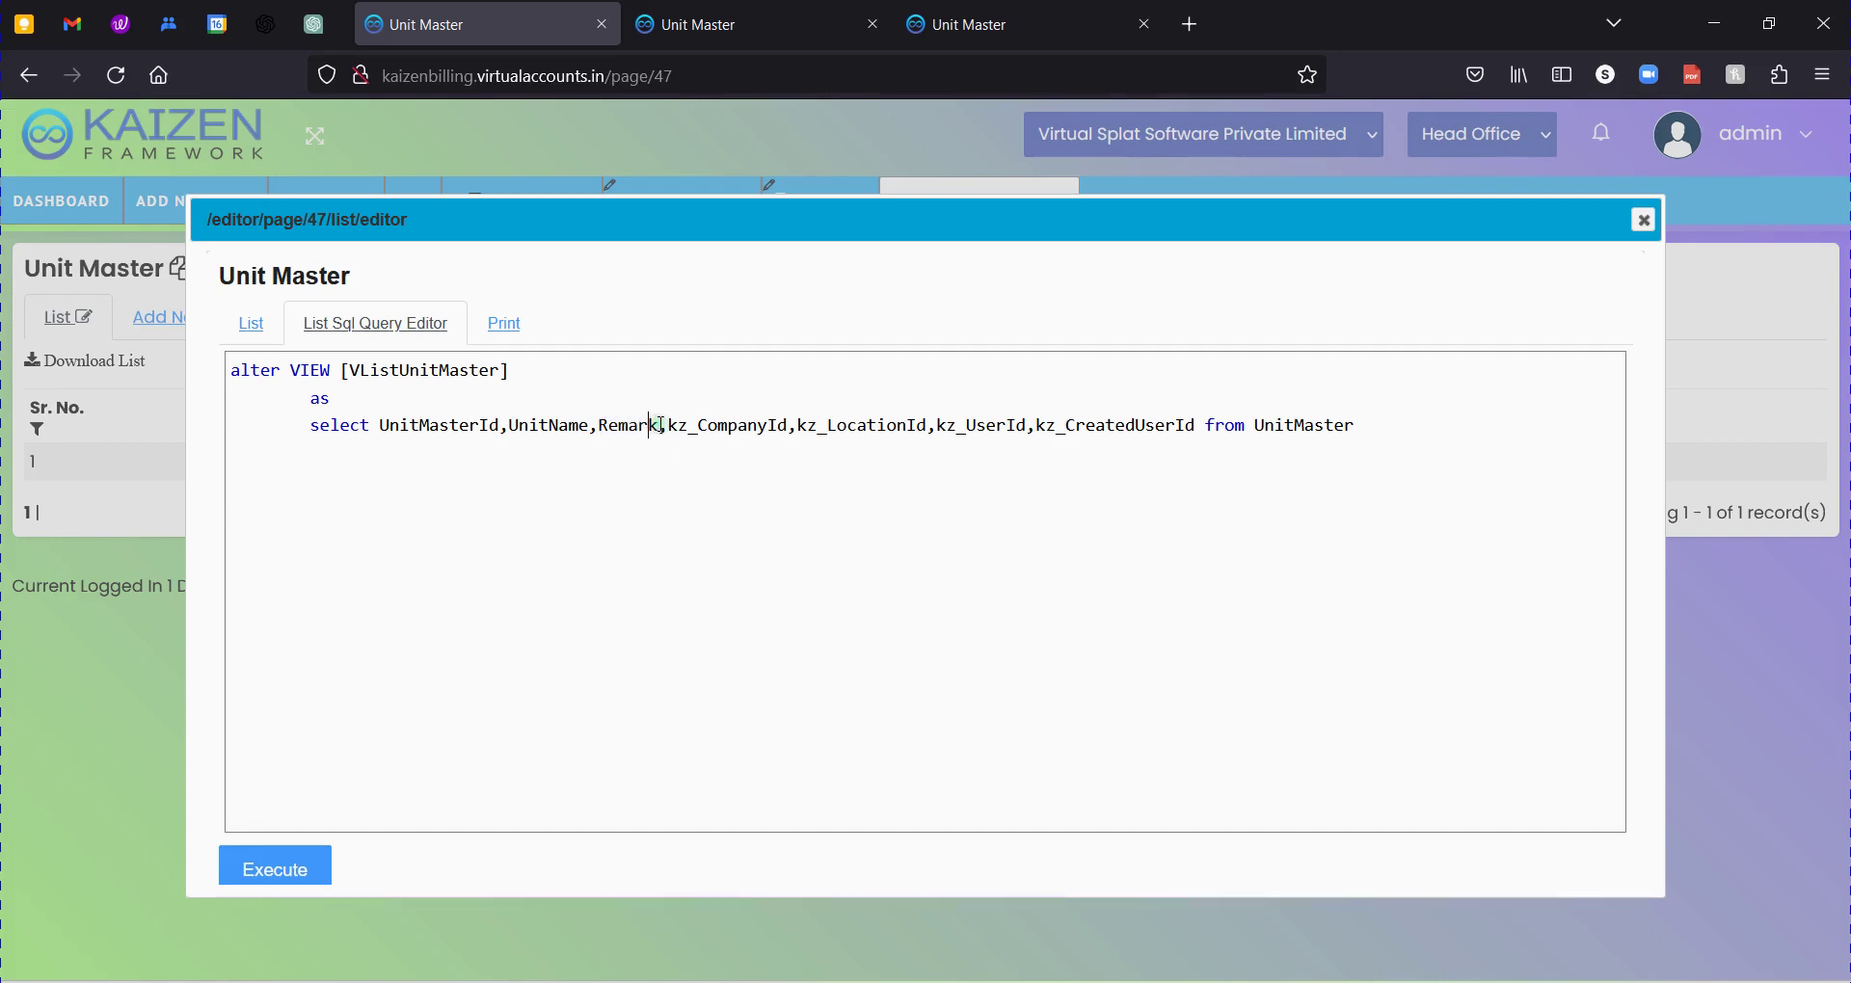
{"action": "left_click", "coordinate": [661, 425]}
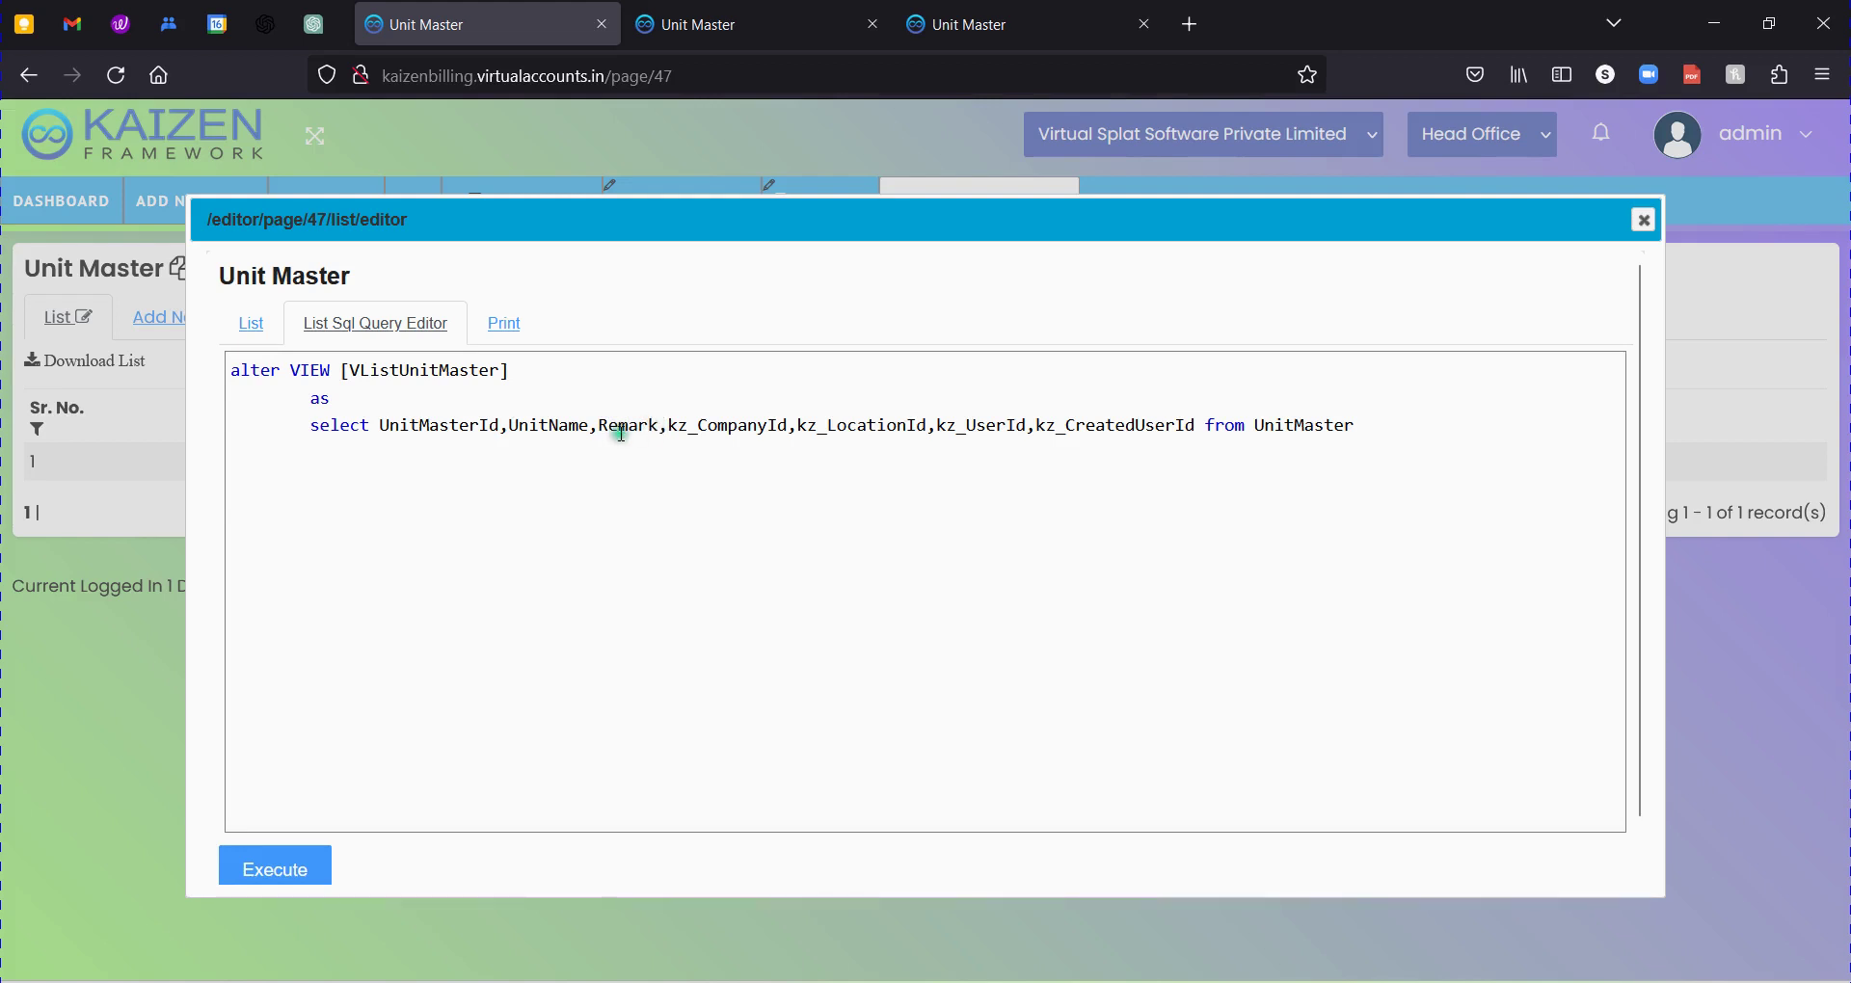
{"action": "double_click", "coordinate": [621, 430]}
Execute the altered view query, confirm the success message, and close the SQL editor.
{"action": "left_click", "coordinate": [280, 869]}
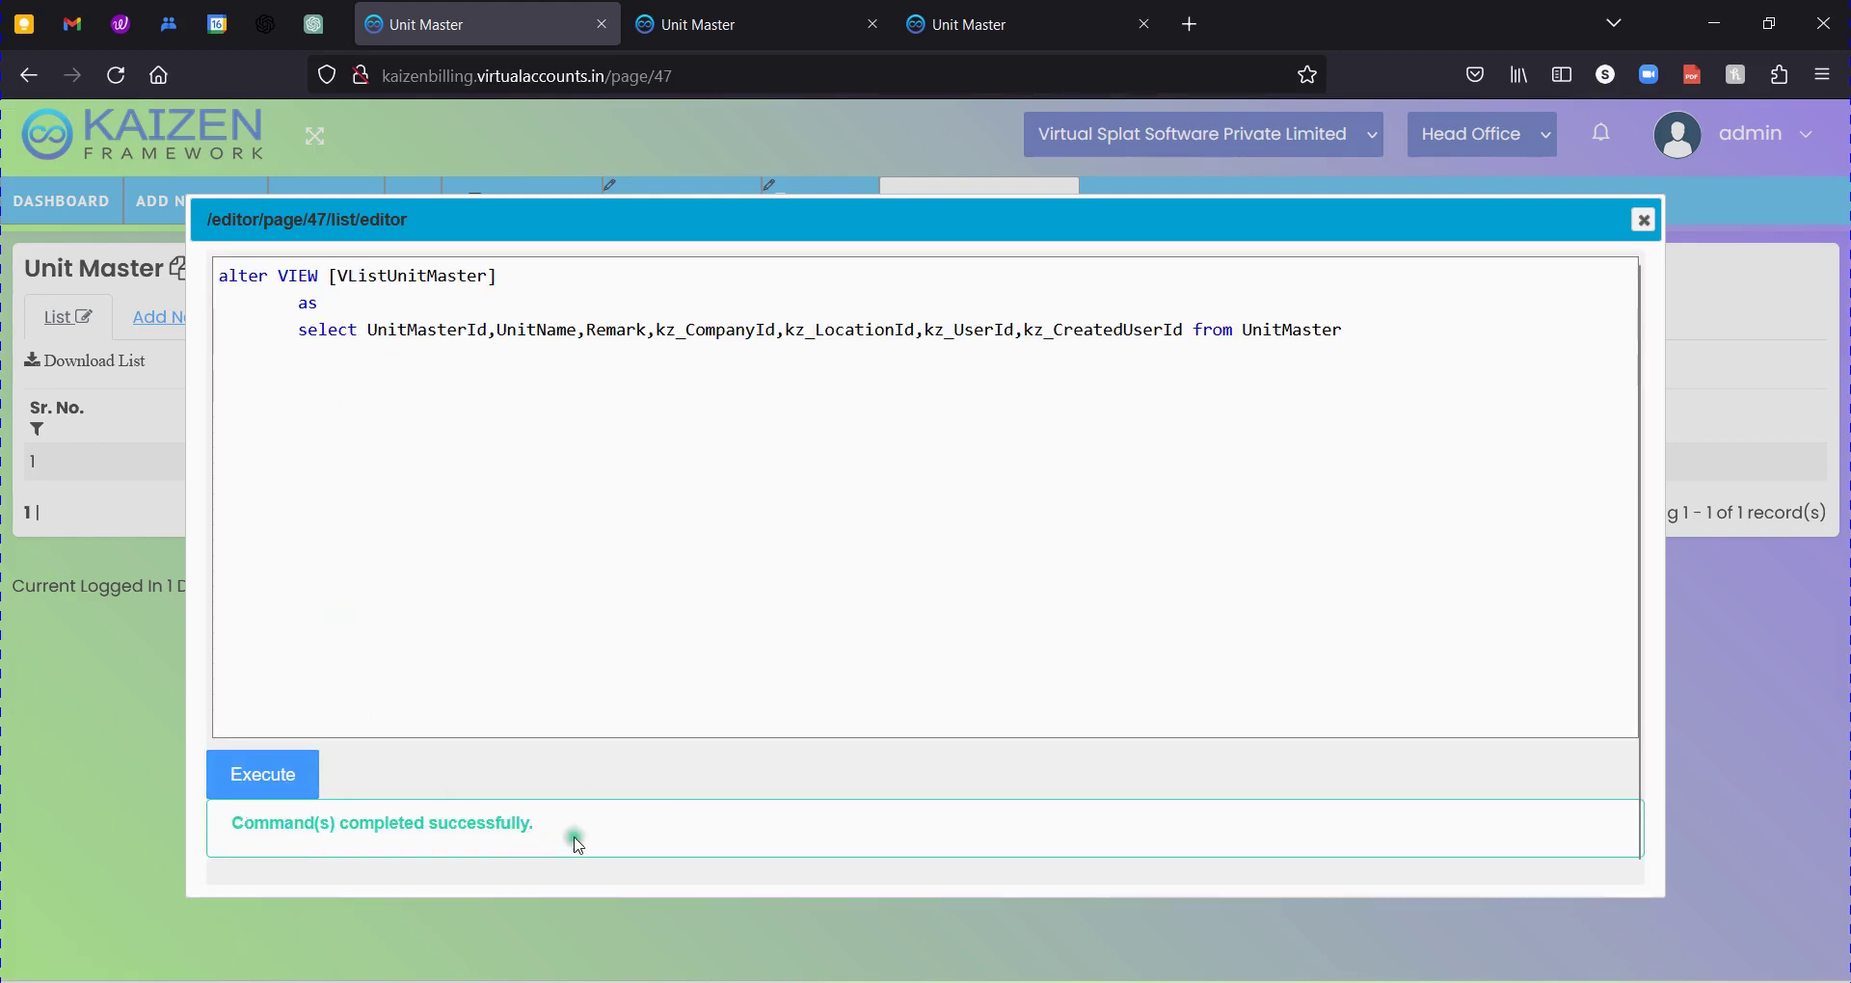
{"action": "left_click_drag", "start_coordinate": [574, 837], "coordinate": [145, 831]}
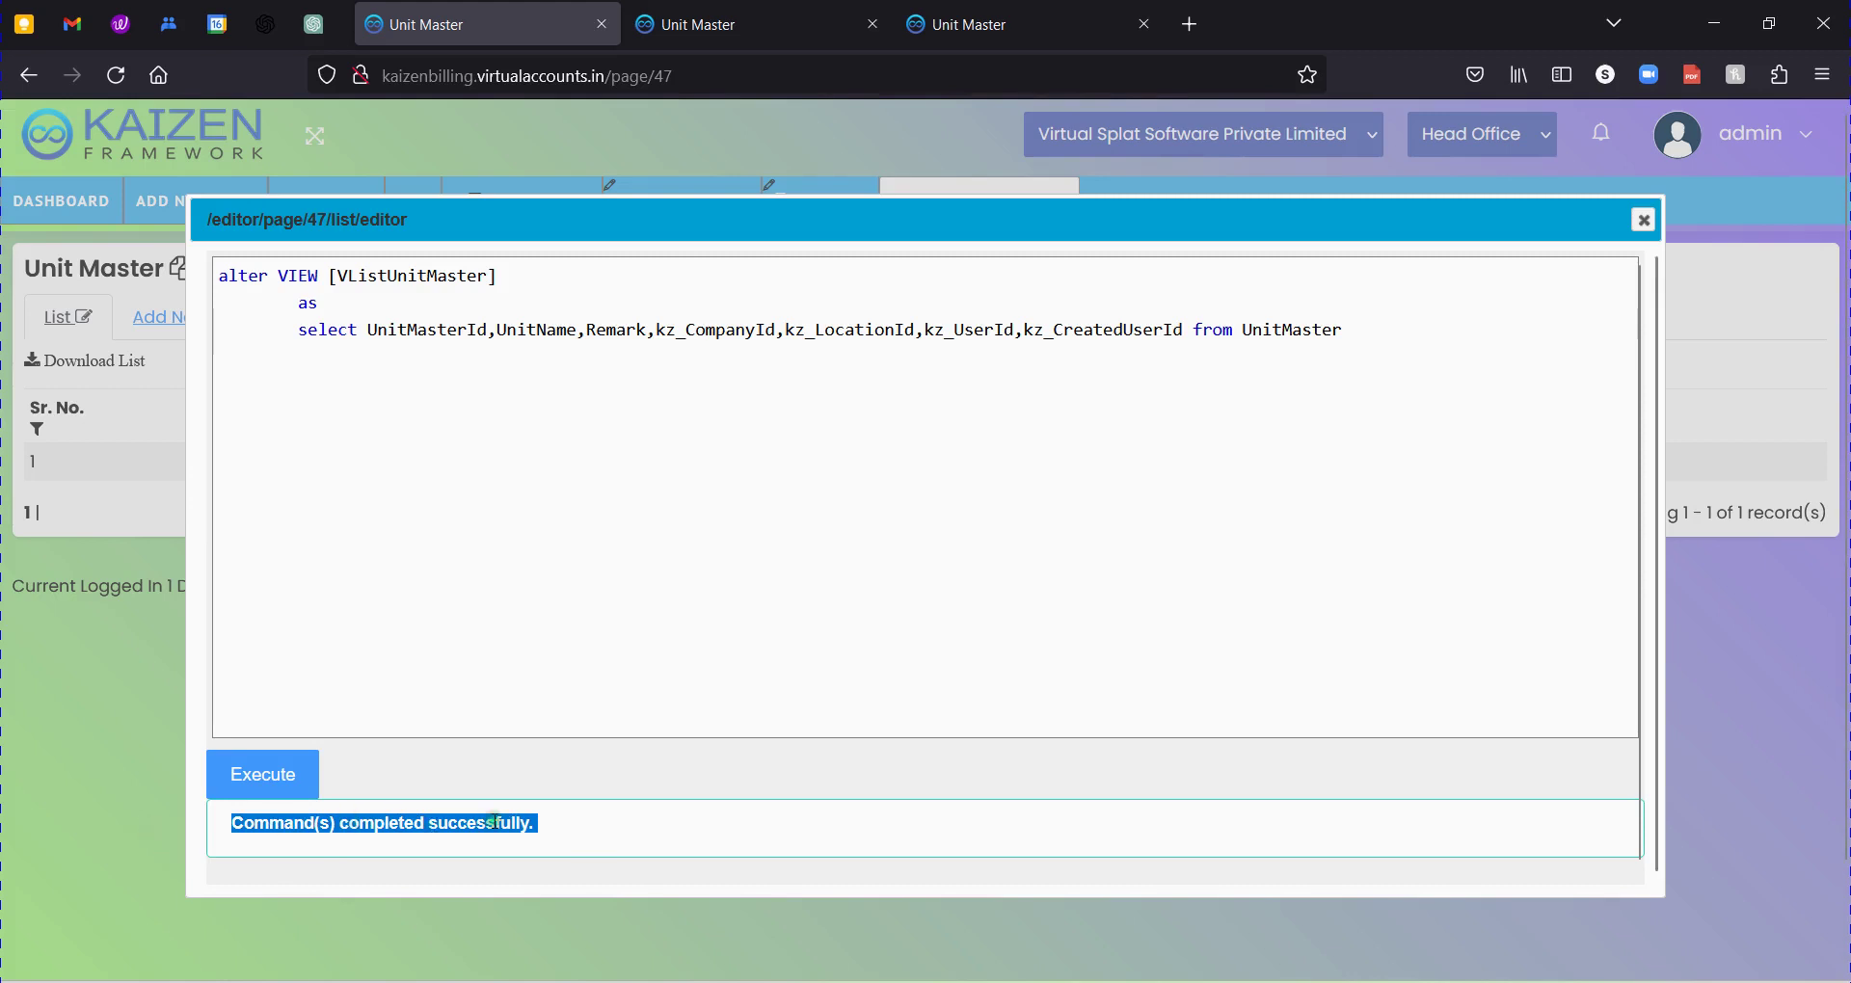
{"action": "left_click", "coordinate": [632, 628]}
{"action": "key", "text": "ctrl+a"}
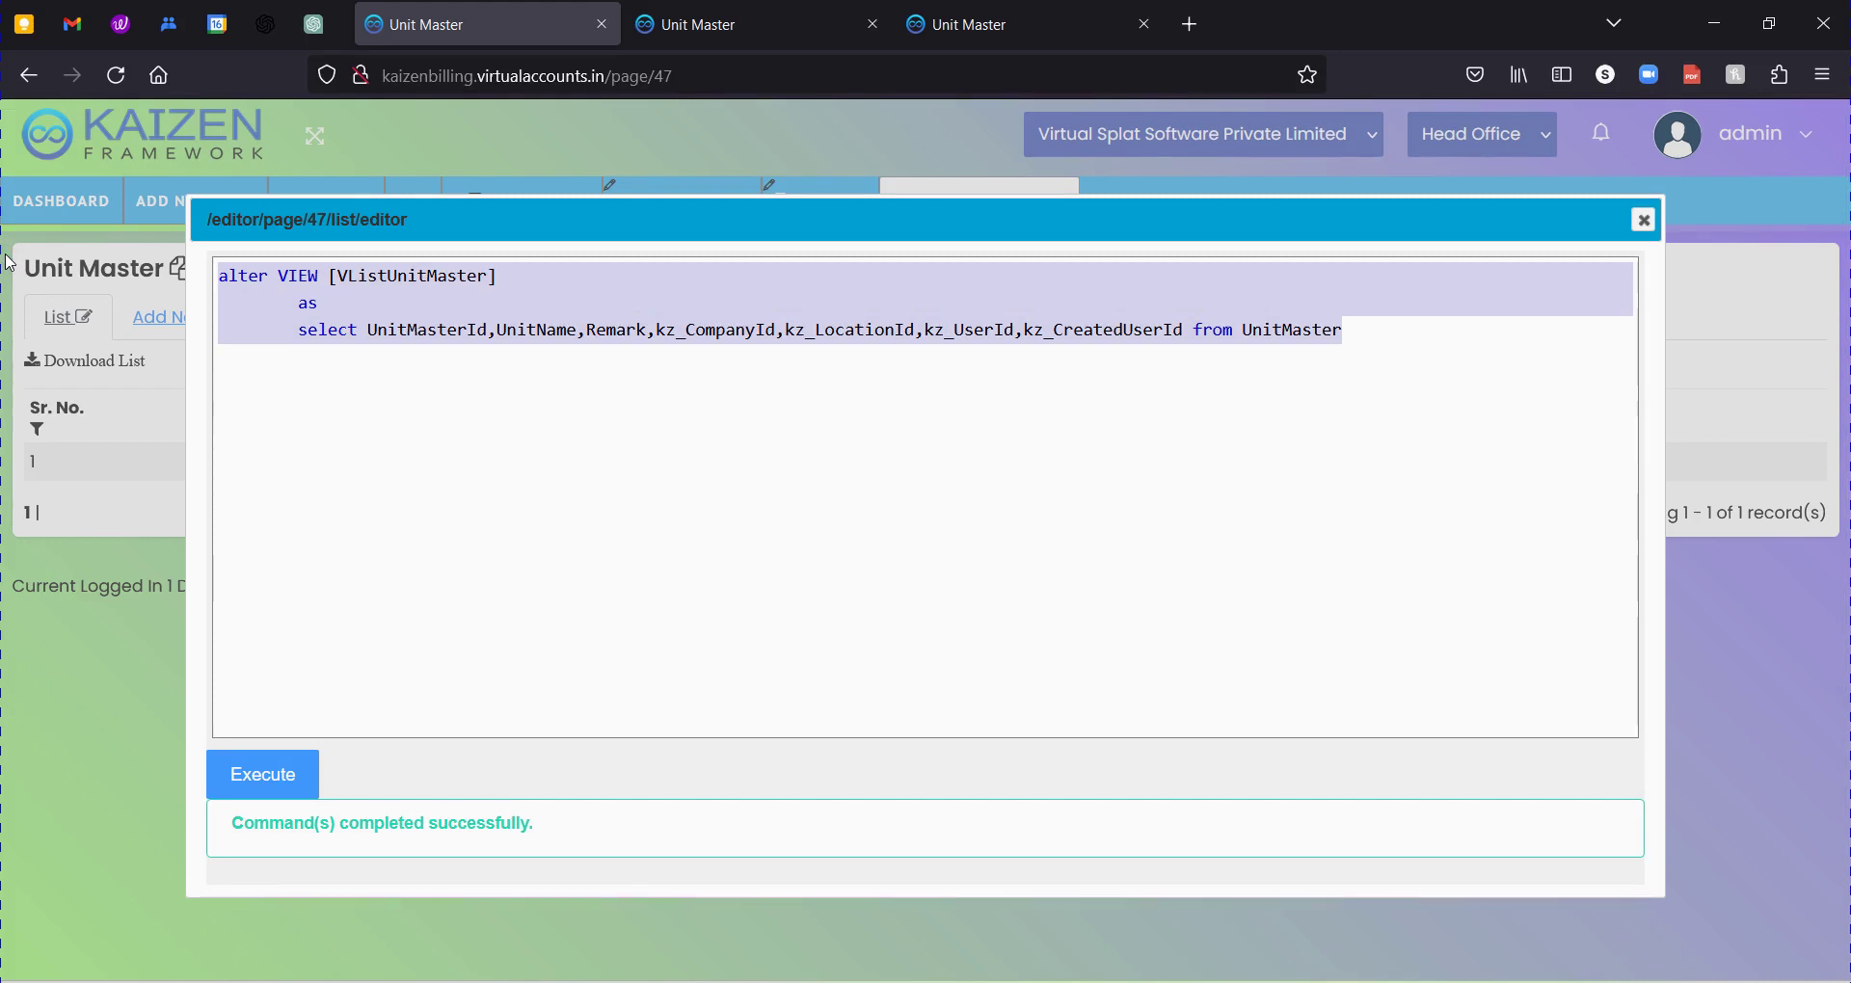
{"action": "left_click", "coordinate": [1647, 223]}
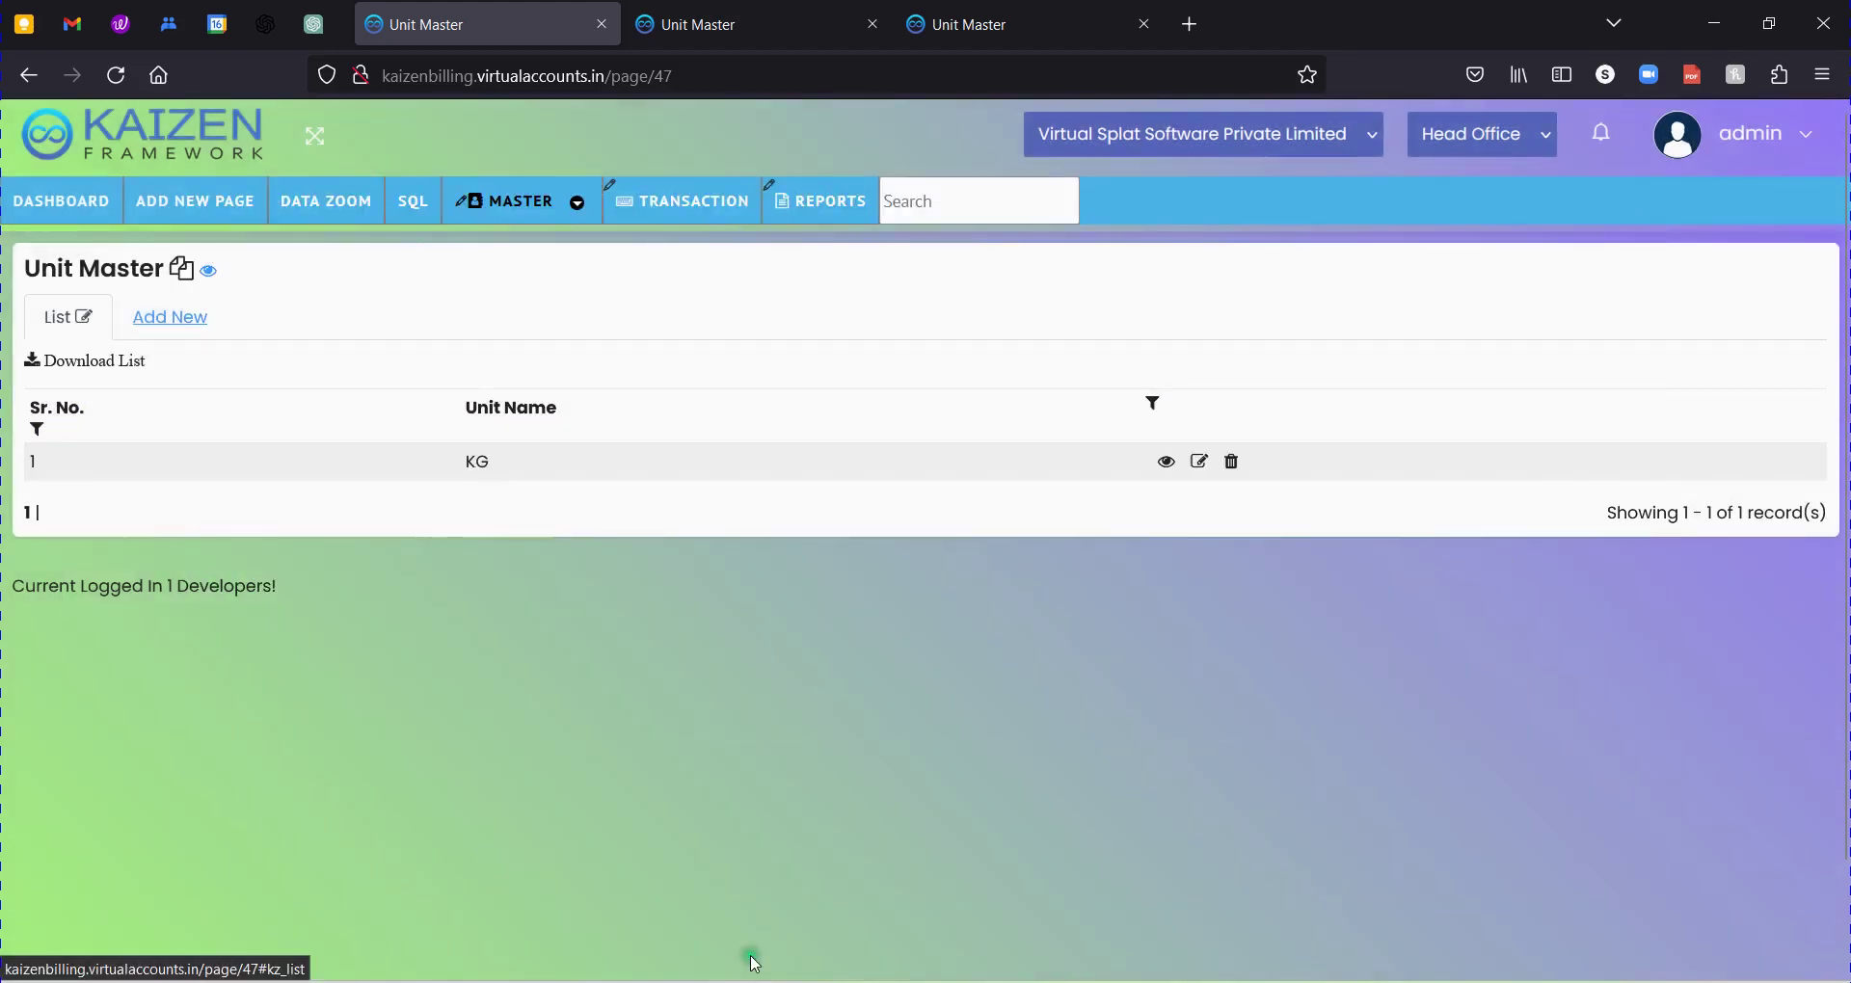
Check the list's SQL query for the Remark column and return to the column settings.
{"action": "left_click", "coordinate": [89, 330]}
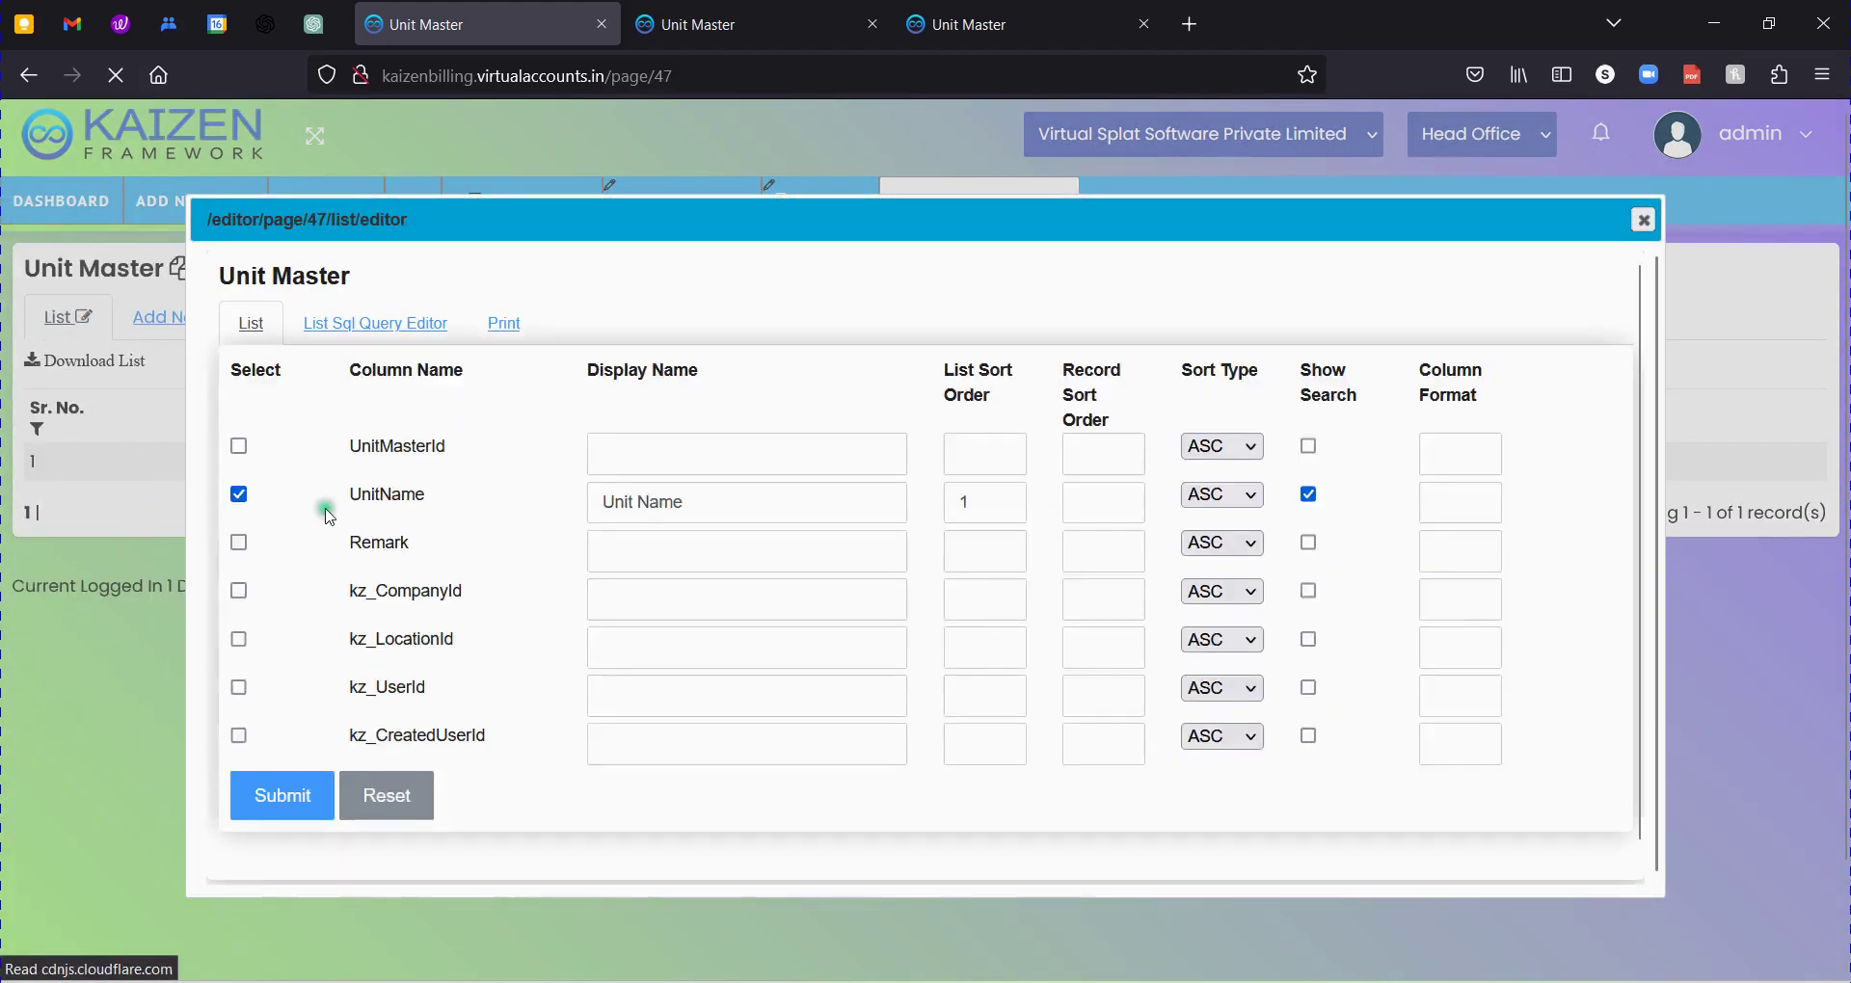
{"action": "left_click_drag", "start_coordinate": [352, 542], "coordinate": [417, 549]}
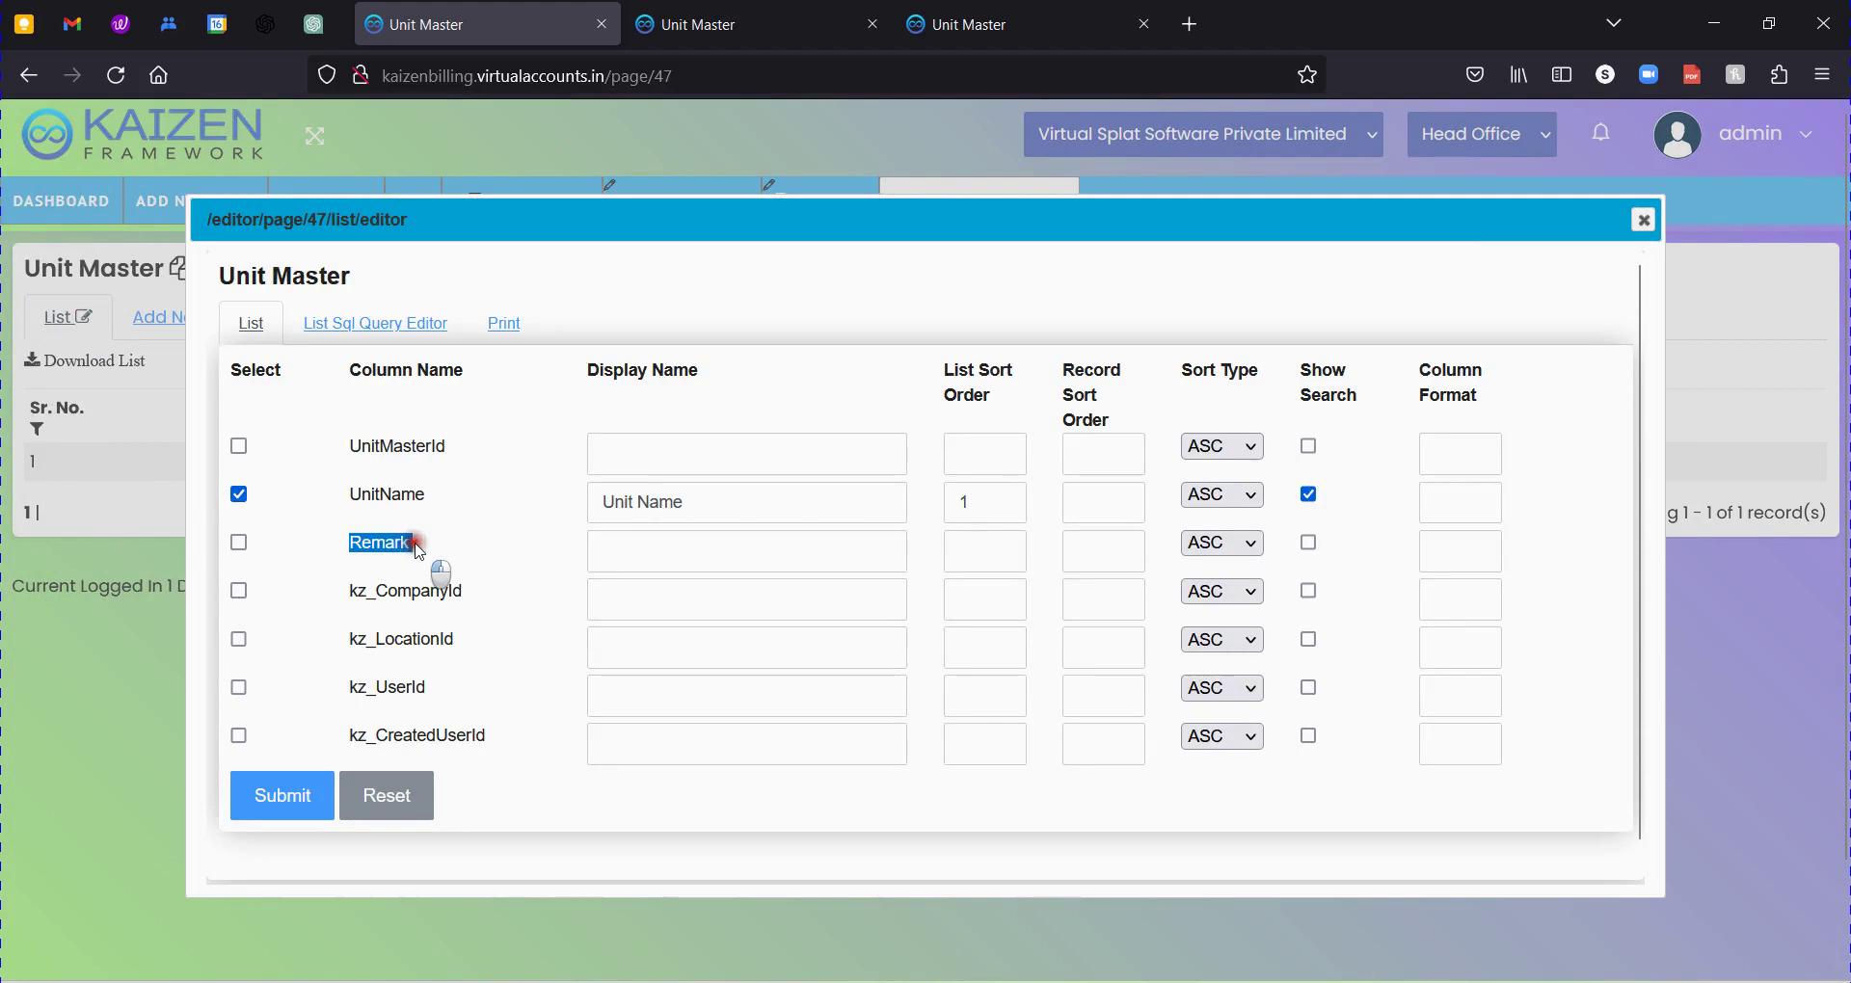
{"action": "left_click", "coordinate": [371, 321]}
{"action": "left_click", "coordinate": [577, 482]}
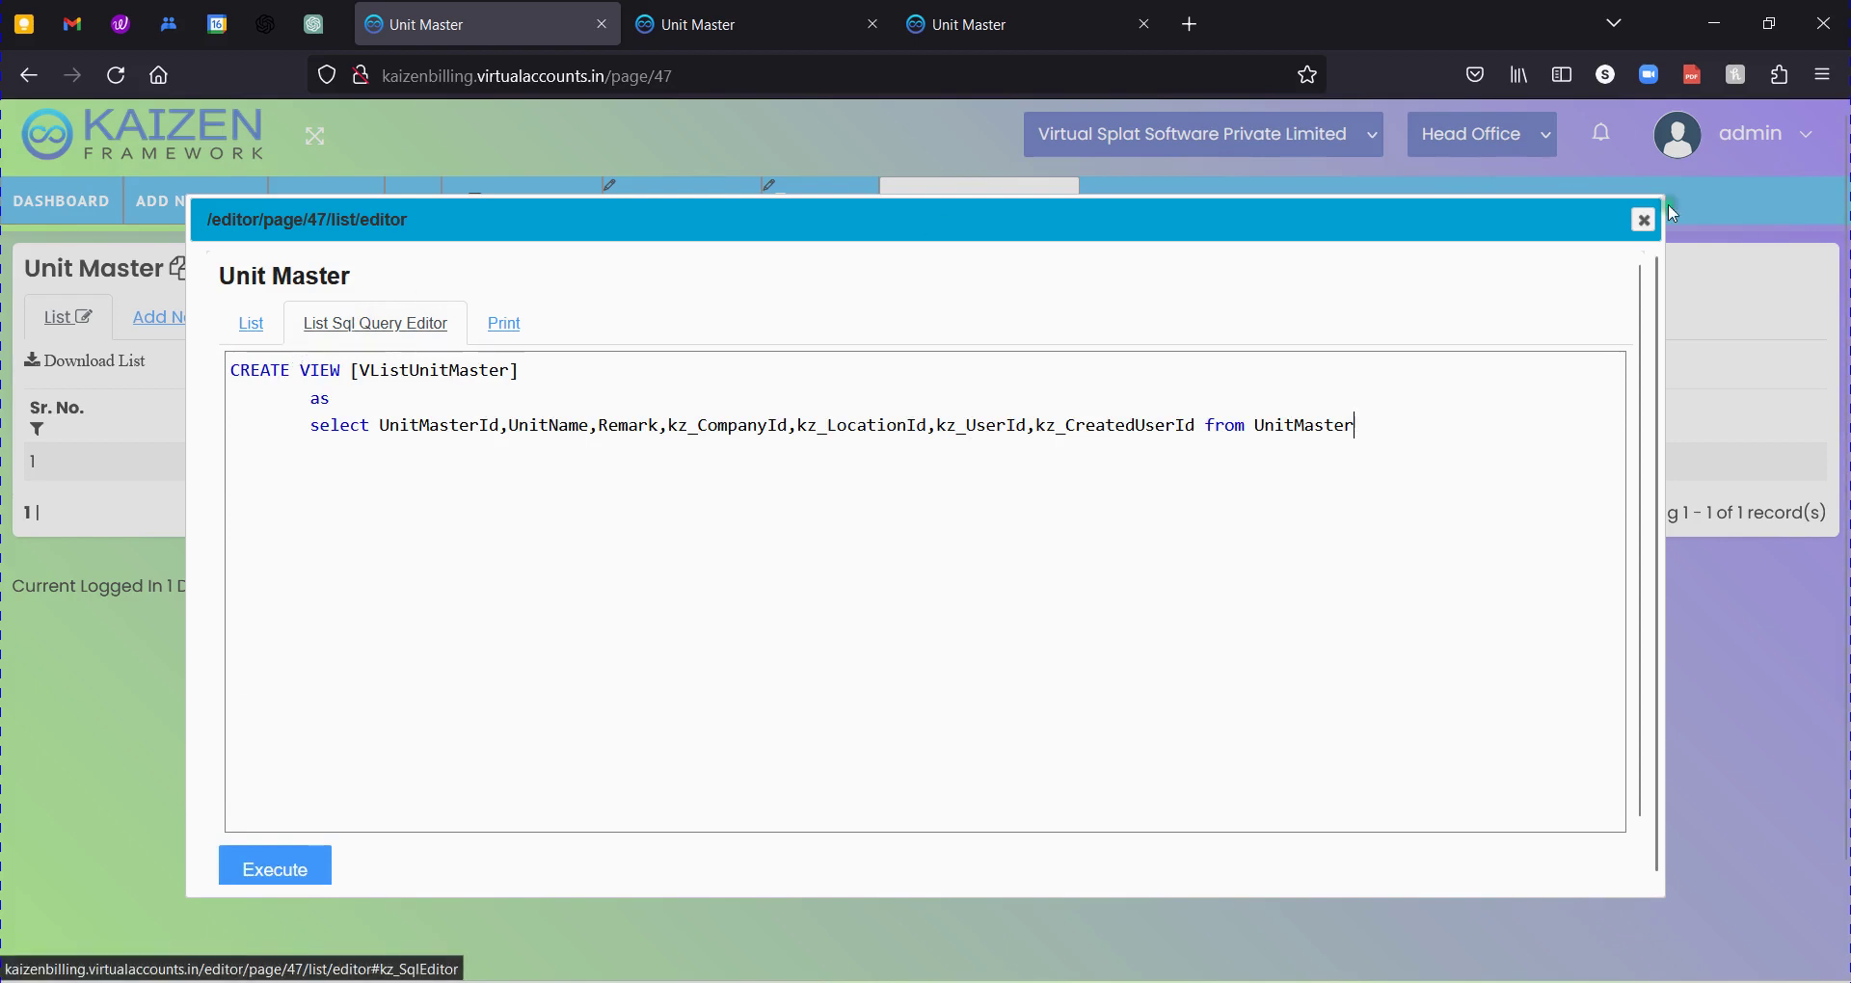
{"action": "left_click", "coordinate": [249, 324]}
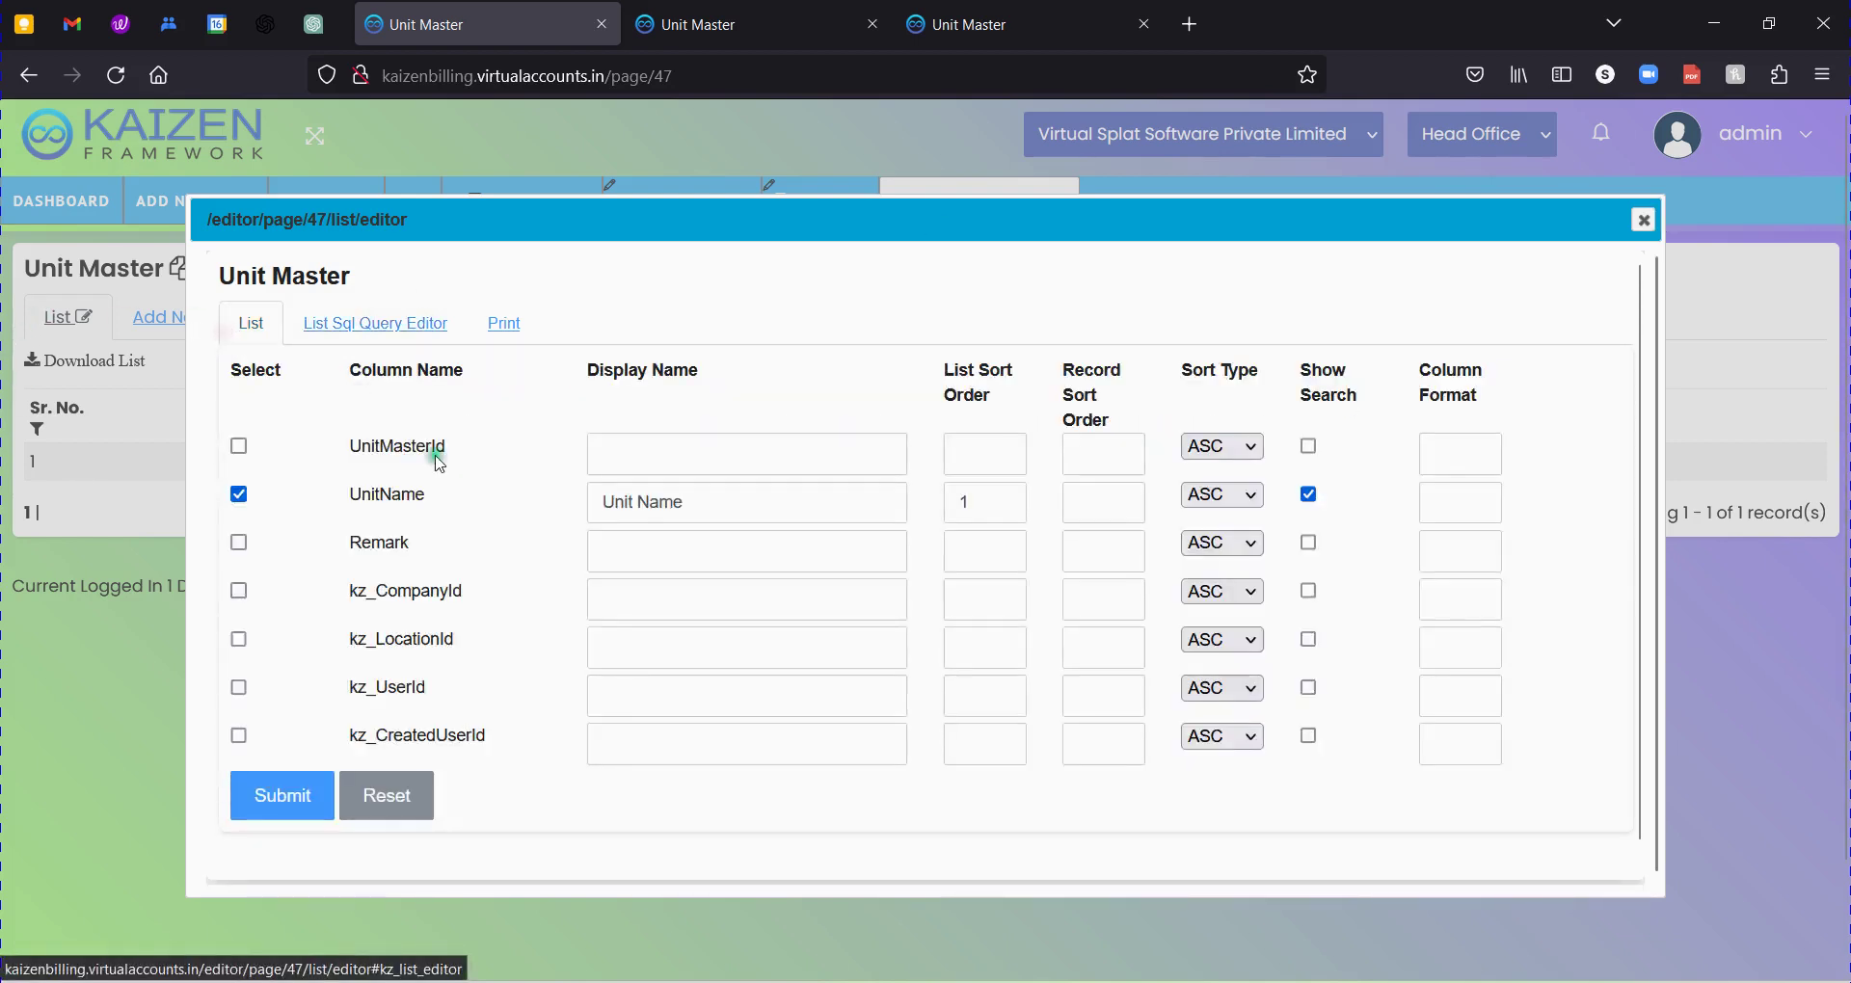
{"action": "left_click_drag", "start_coordinate": [403, 446], "coordinate": [430, 694]}
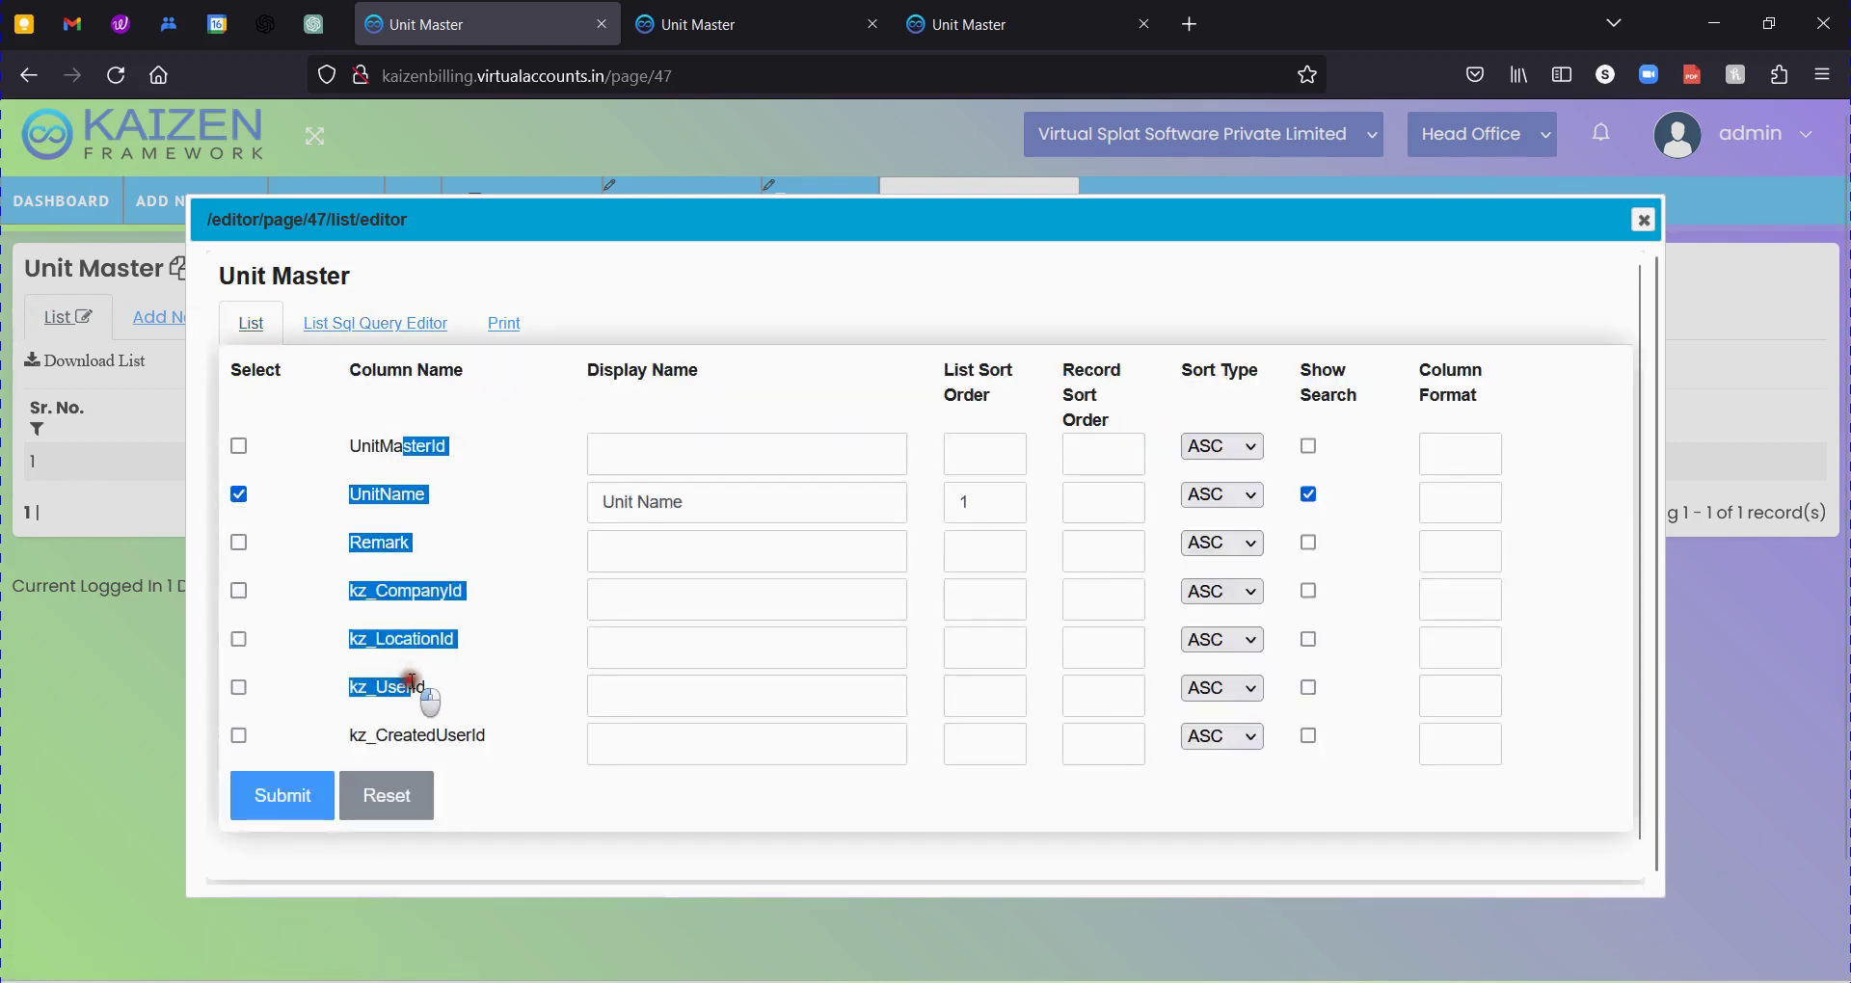
{"action": "left_click_drag", "start_coordinate": [385, 558], "coordinate": [402, 569]}
Include the Remark column in the list with display name Remark.
{"action": "left_click", "coordinate": [395, 554]}
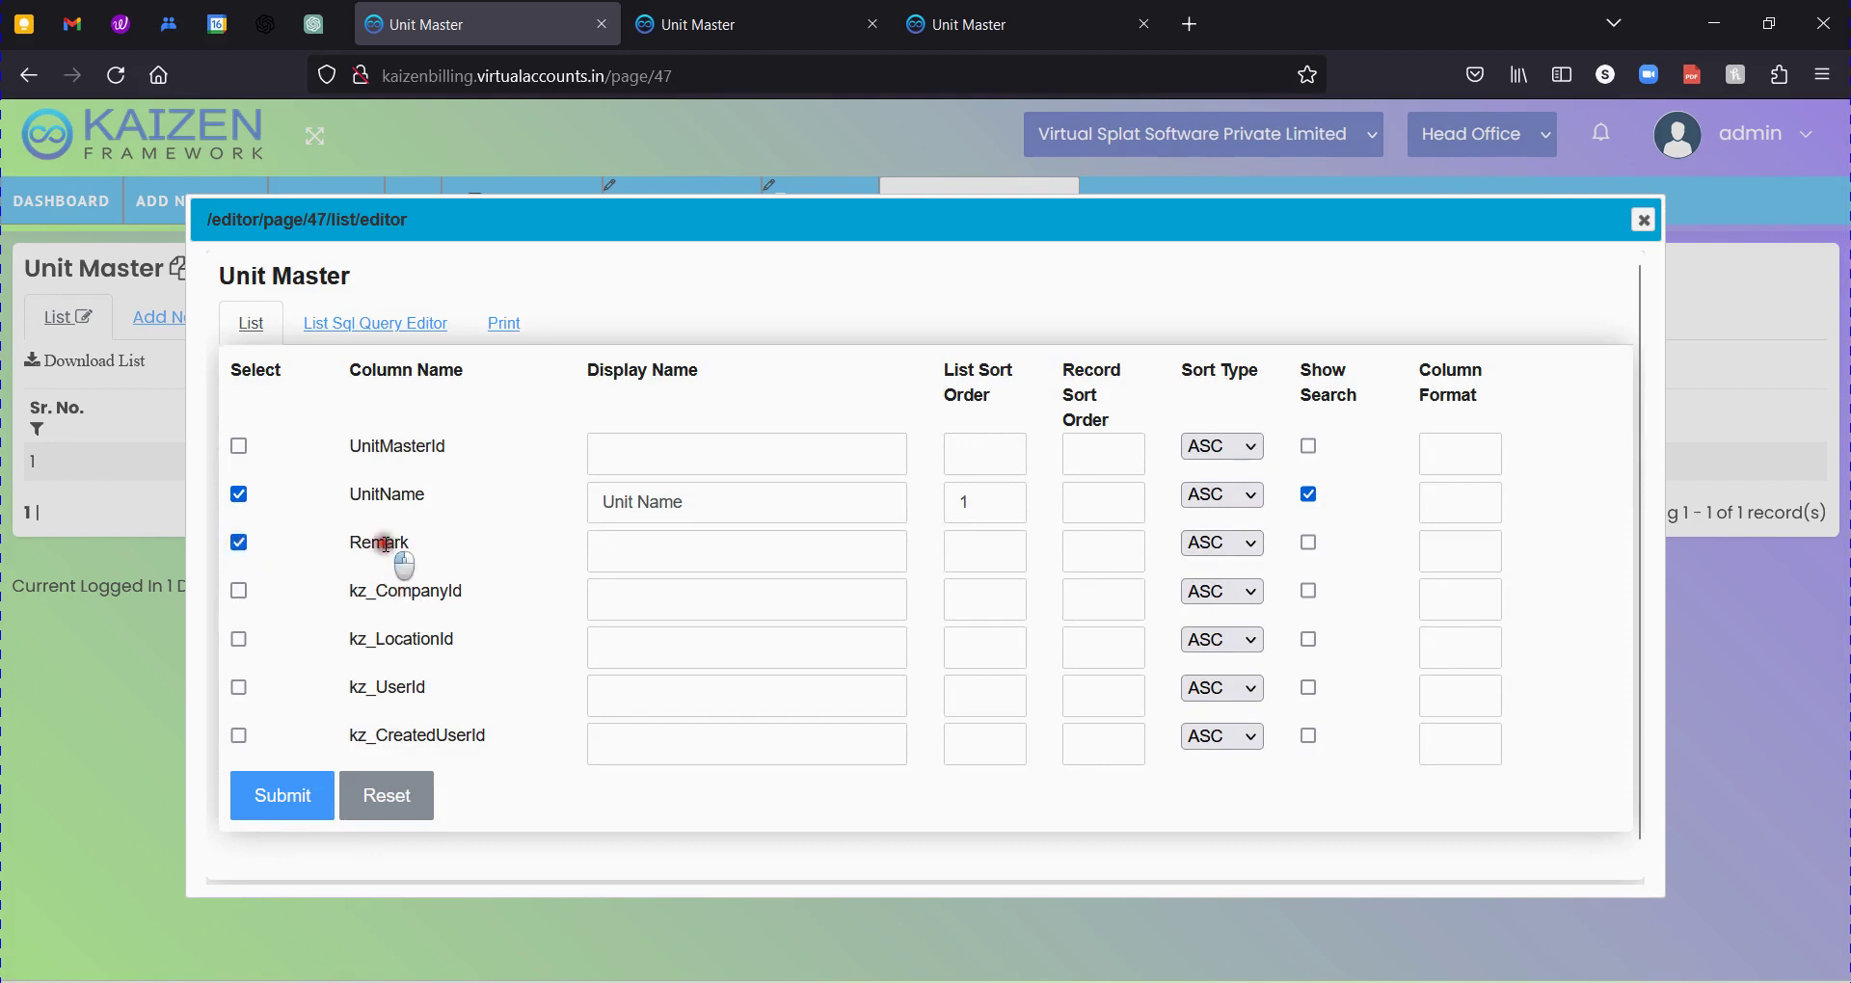
{"action": "double_click", "coordinate": [385, 545]}
{"action": "key", "text": "ctrl+c"}
{"action": "left_click", "coordinate": [637, 551]}
{"action": "key", "text": "ctrl+v"}
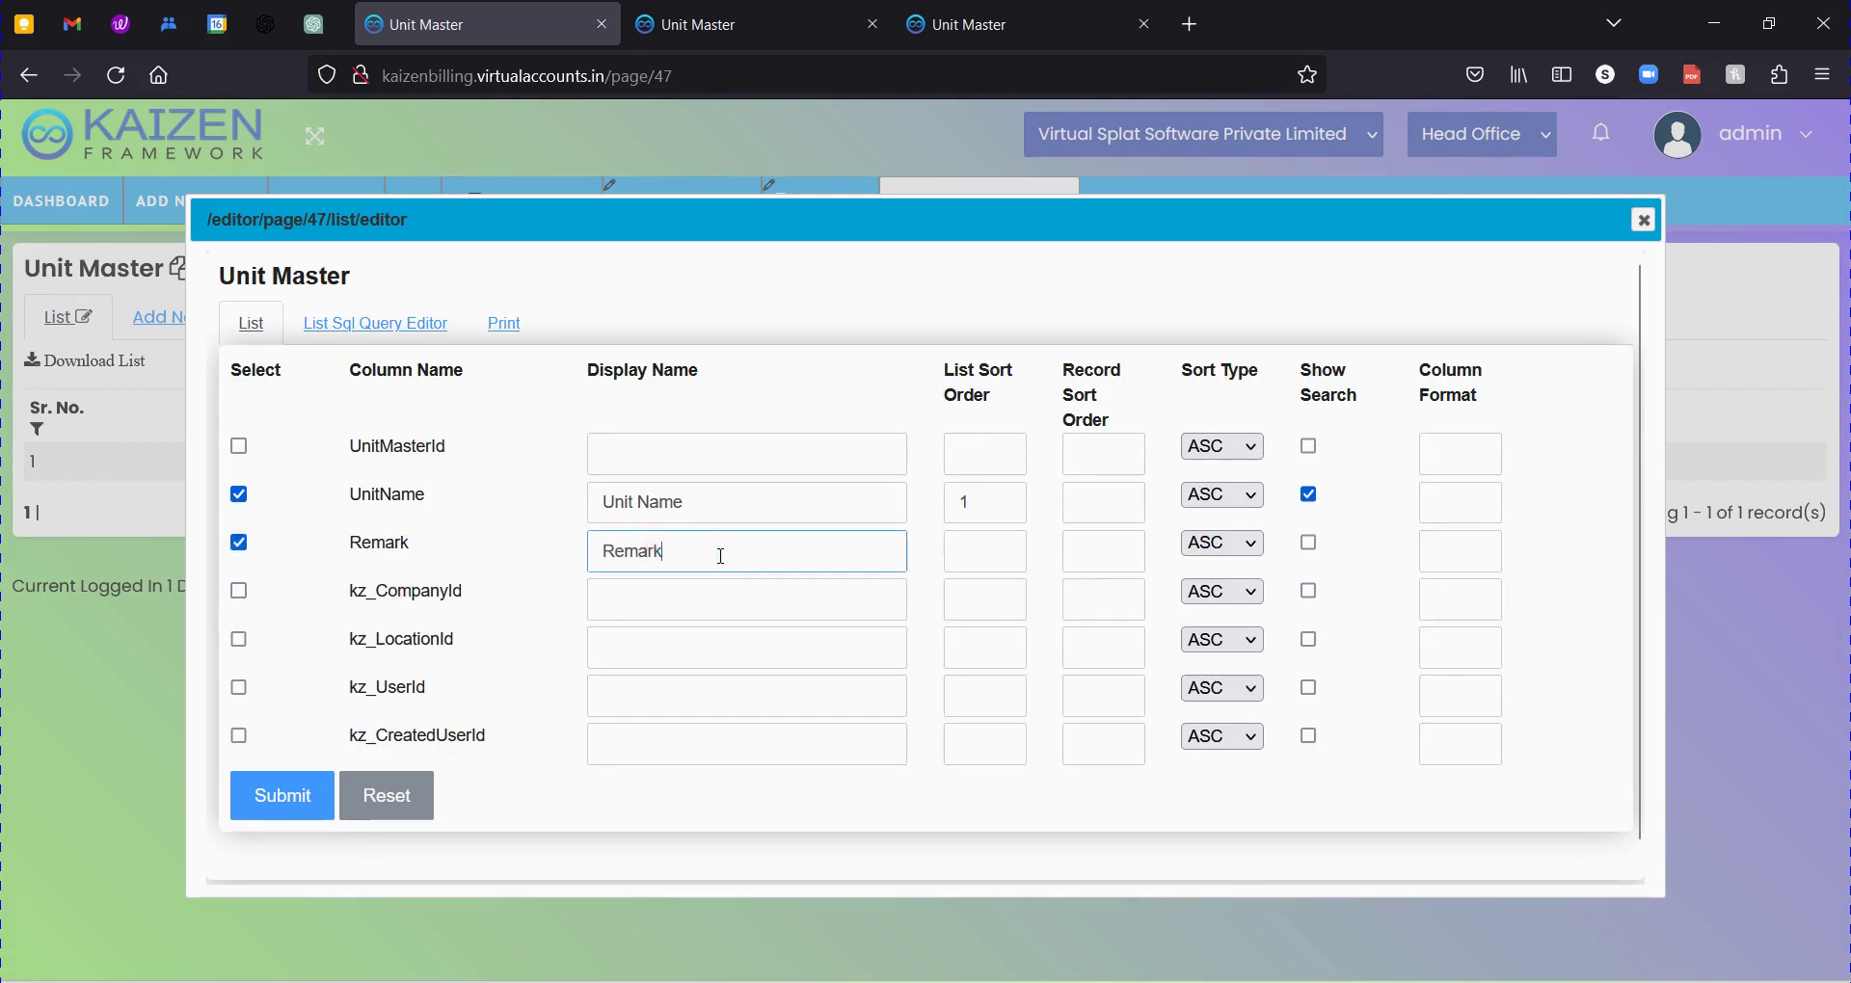
Give Remark list sort order 2, set record sort orders 1 (Unit Name) and 0 (Remark), and submit.
{"action": "left_click", "coordinate": [967, 569]}
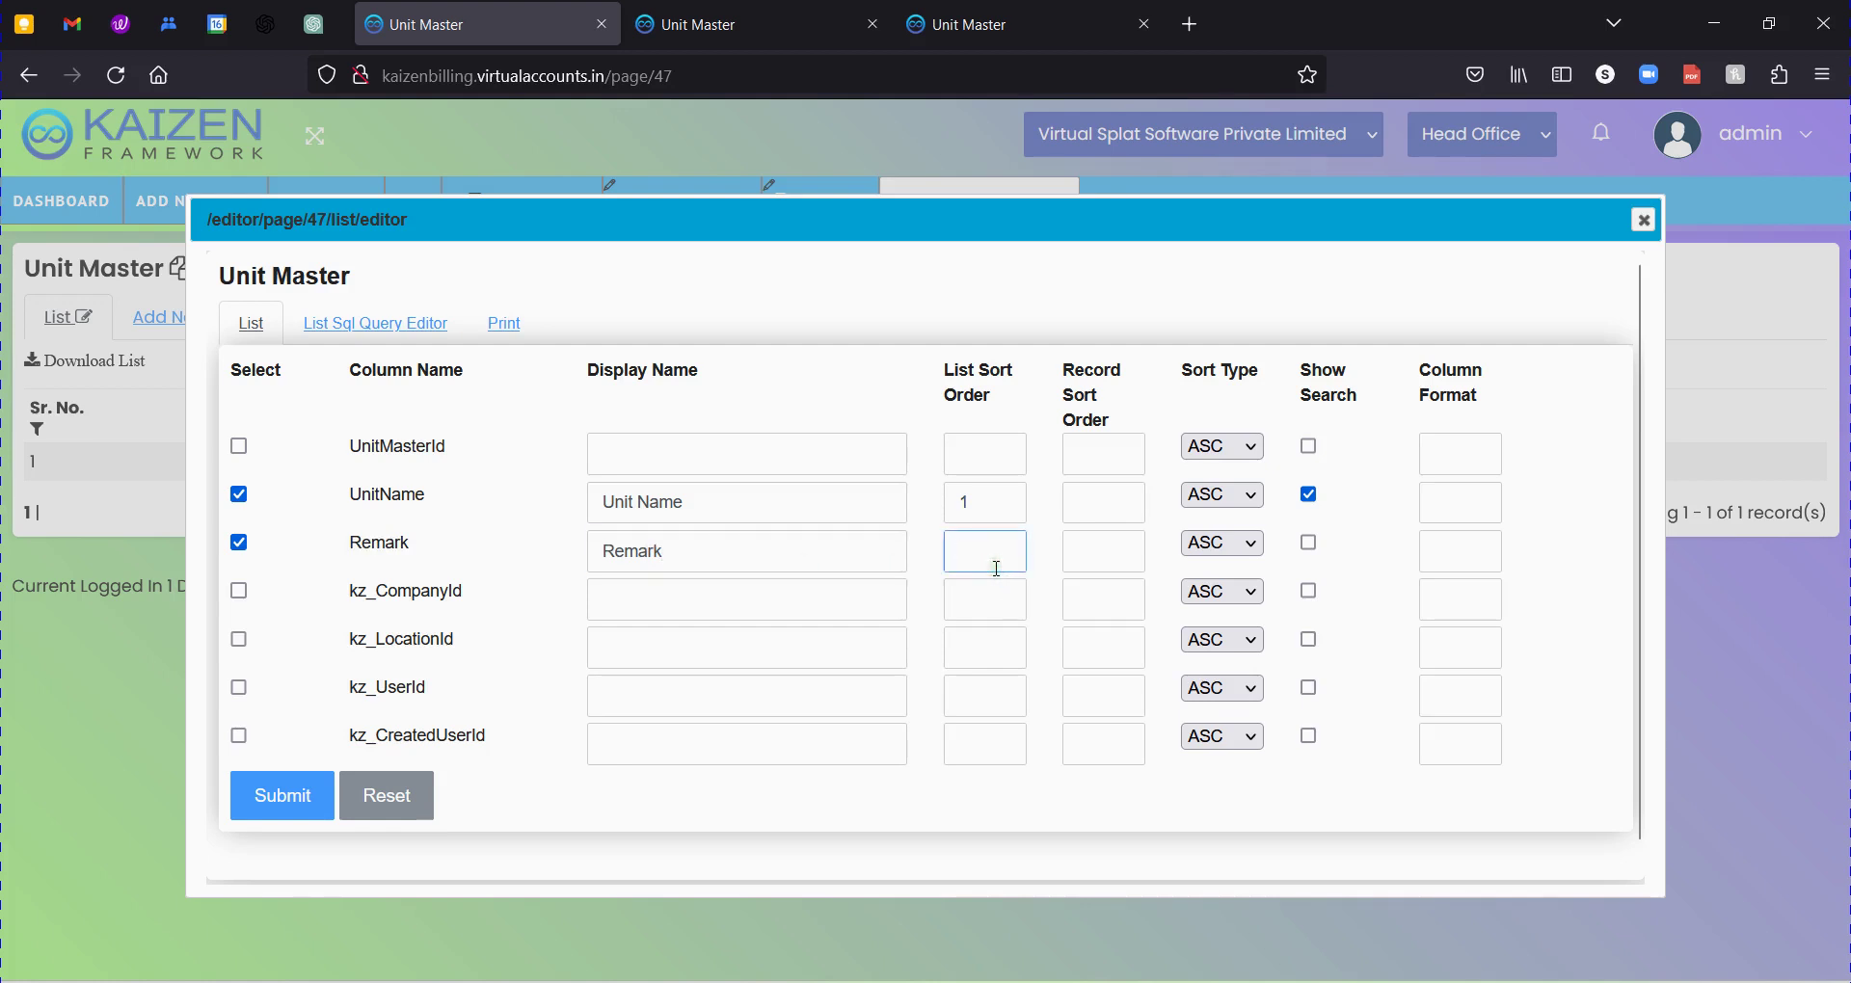
{"action": "type", "text": "2"}
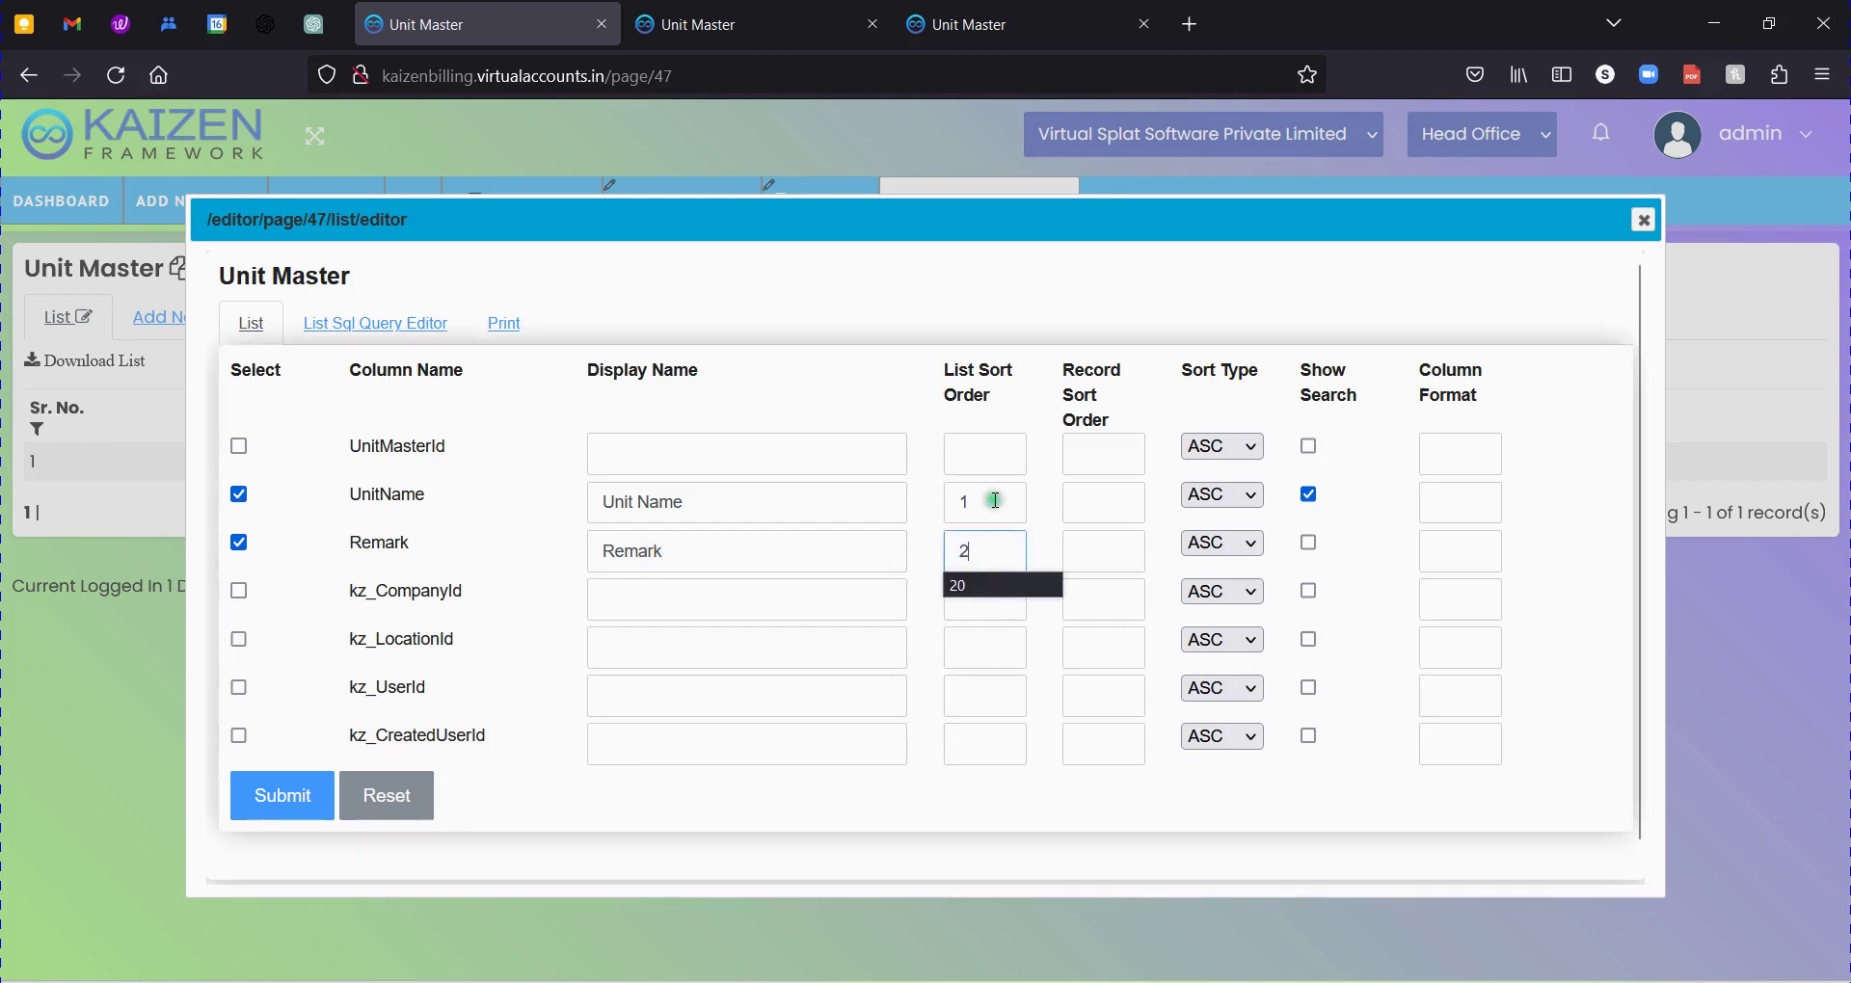
{"action": "left_click", "coordinate": [1131, 552]}
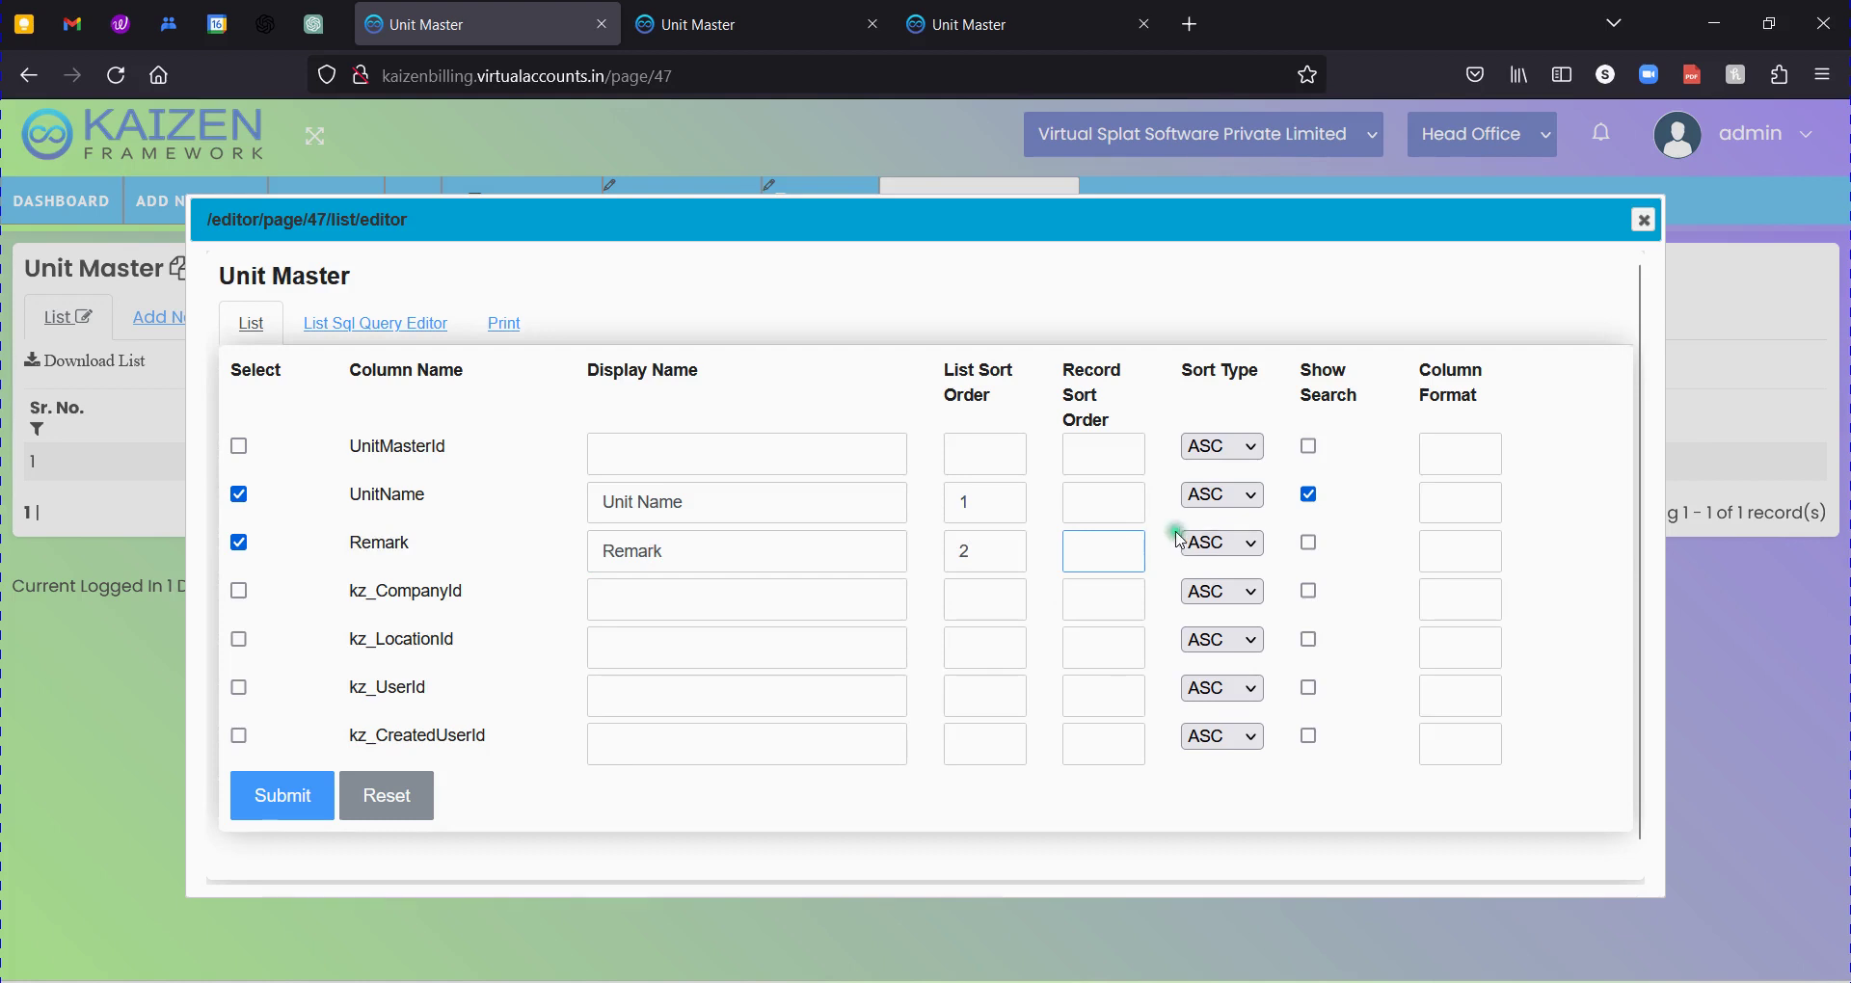
{"action": "left_click", "coordinate": [1106, 499]}
{"action": "type", "text": "1"}
{"action": "left_click", "coordinate": [1128, 558]}
{"action": "type", "text": "0"}
{"action": "left_click", "coordinate": [1198, 562]}
{"action": "left_click", "coordinate": [1312, 544]}
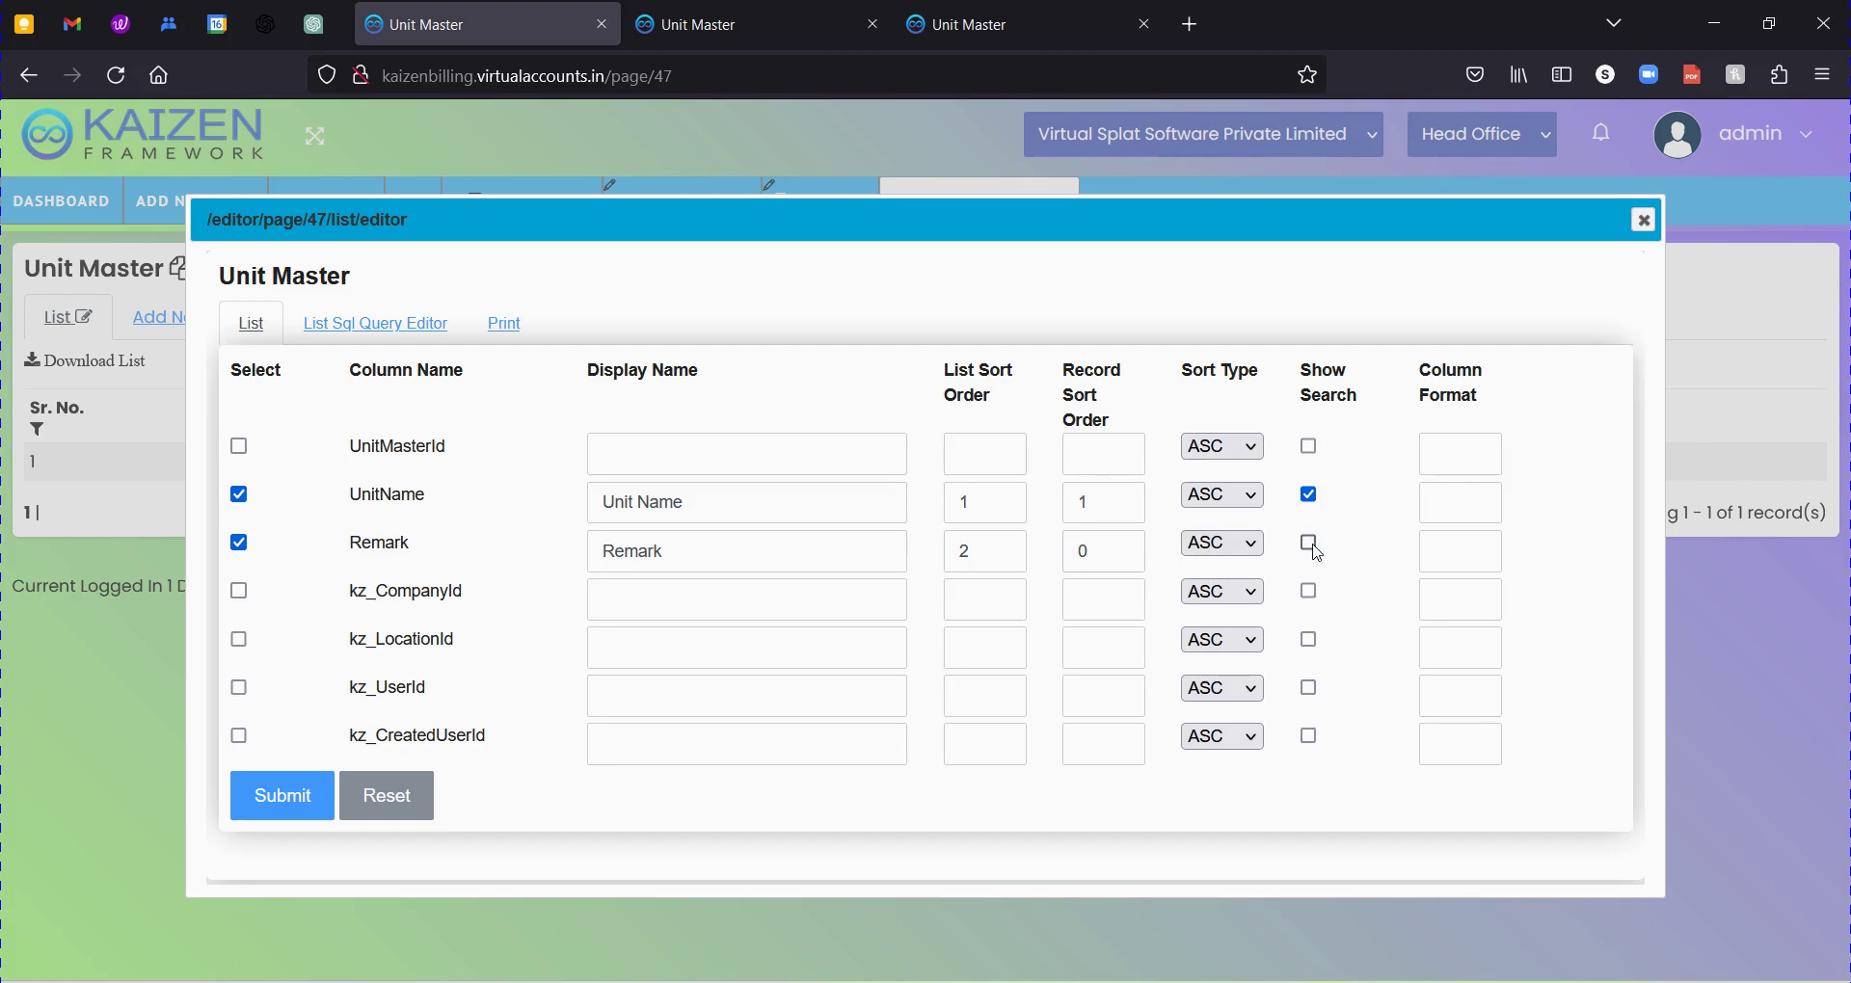
{"action": "left_click", "coordinate": [282, 800]}
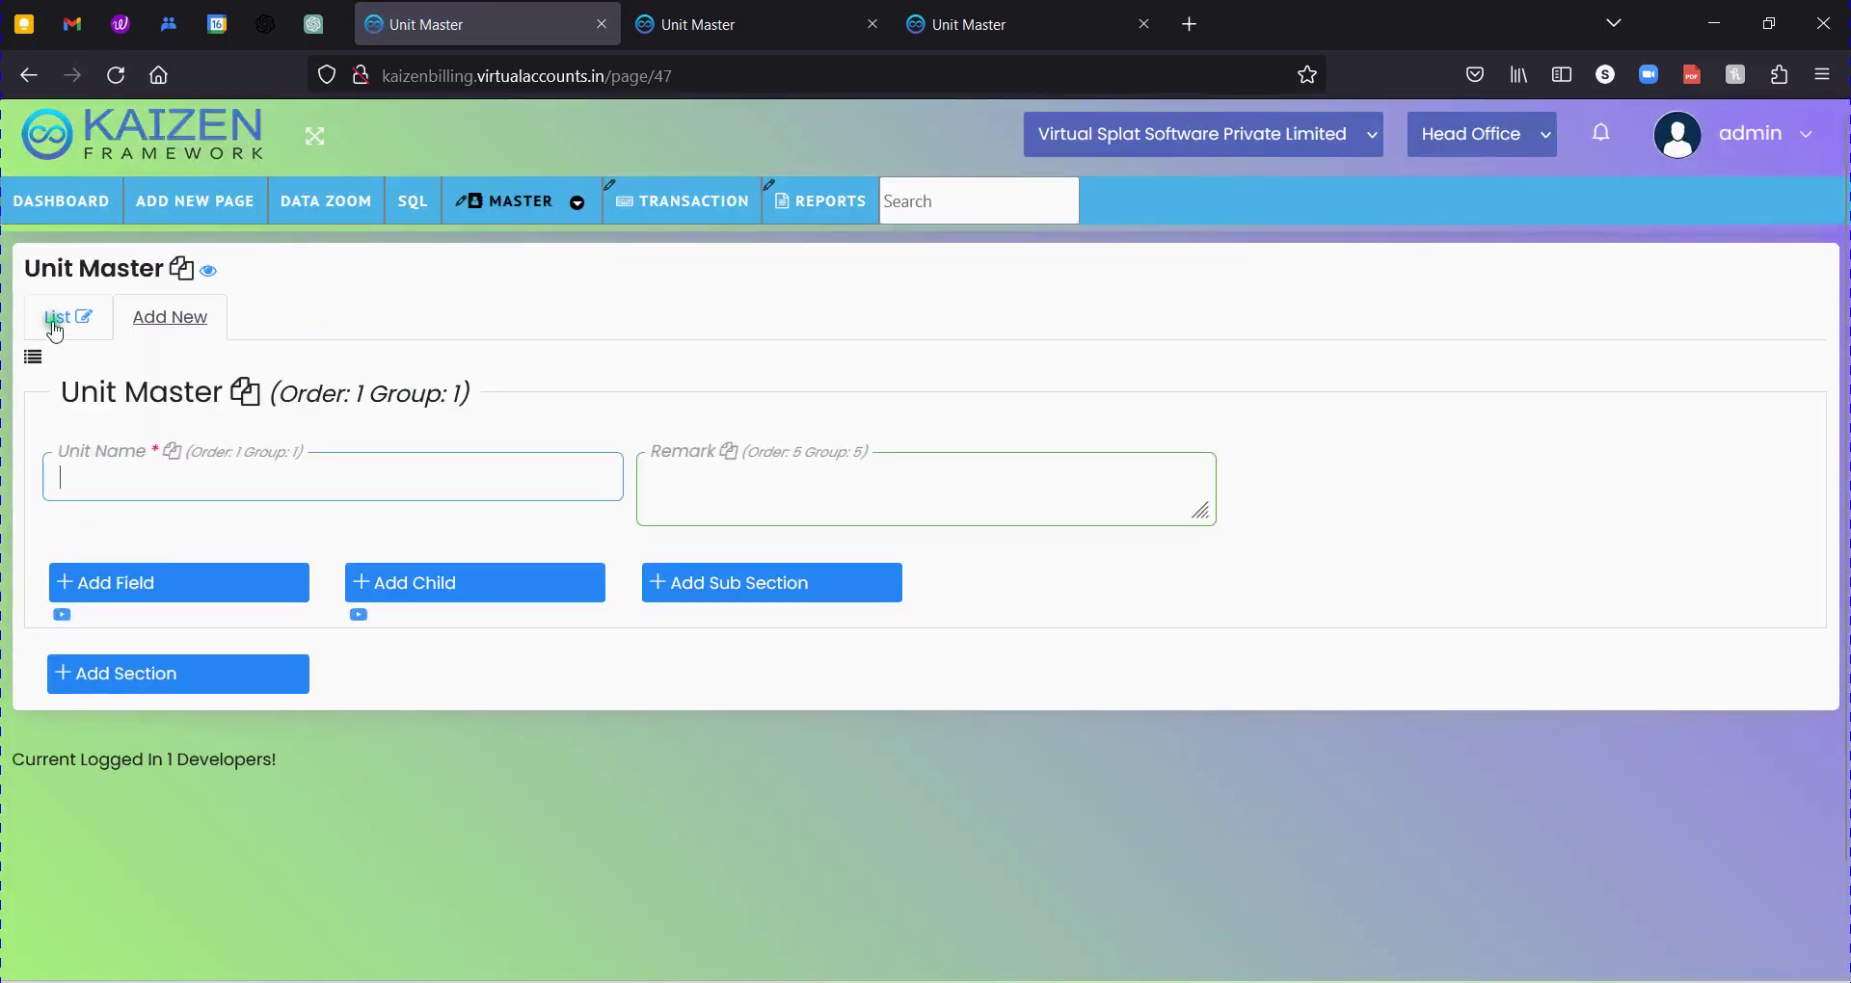
{"action": "left_click", "coordinate": [55, 325]}
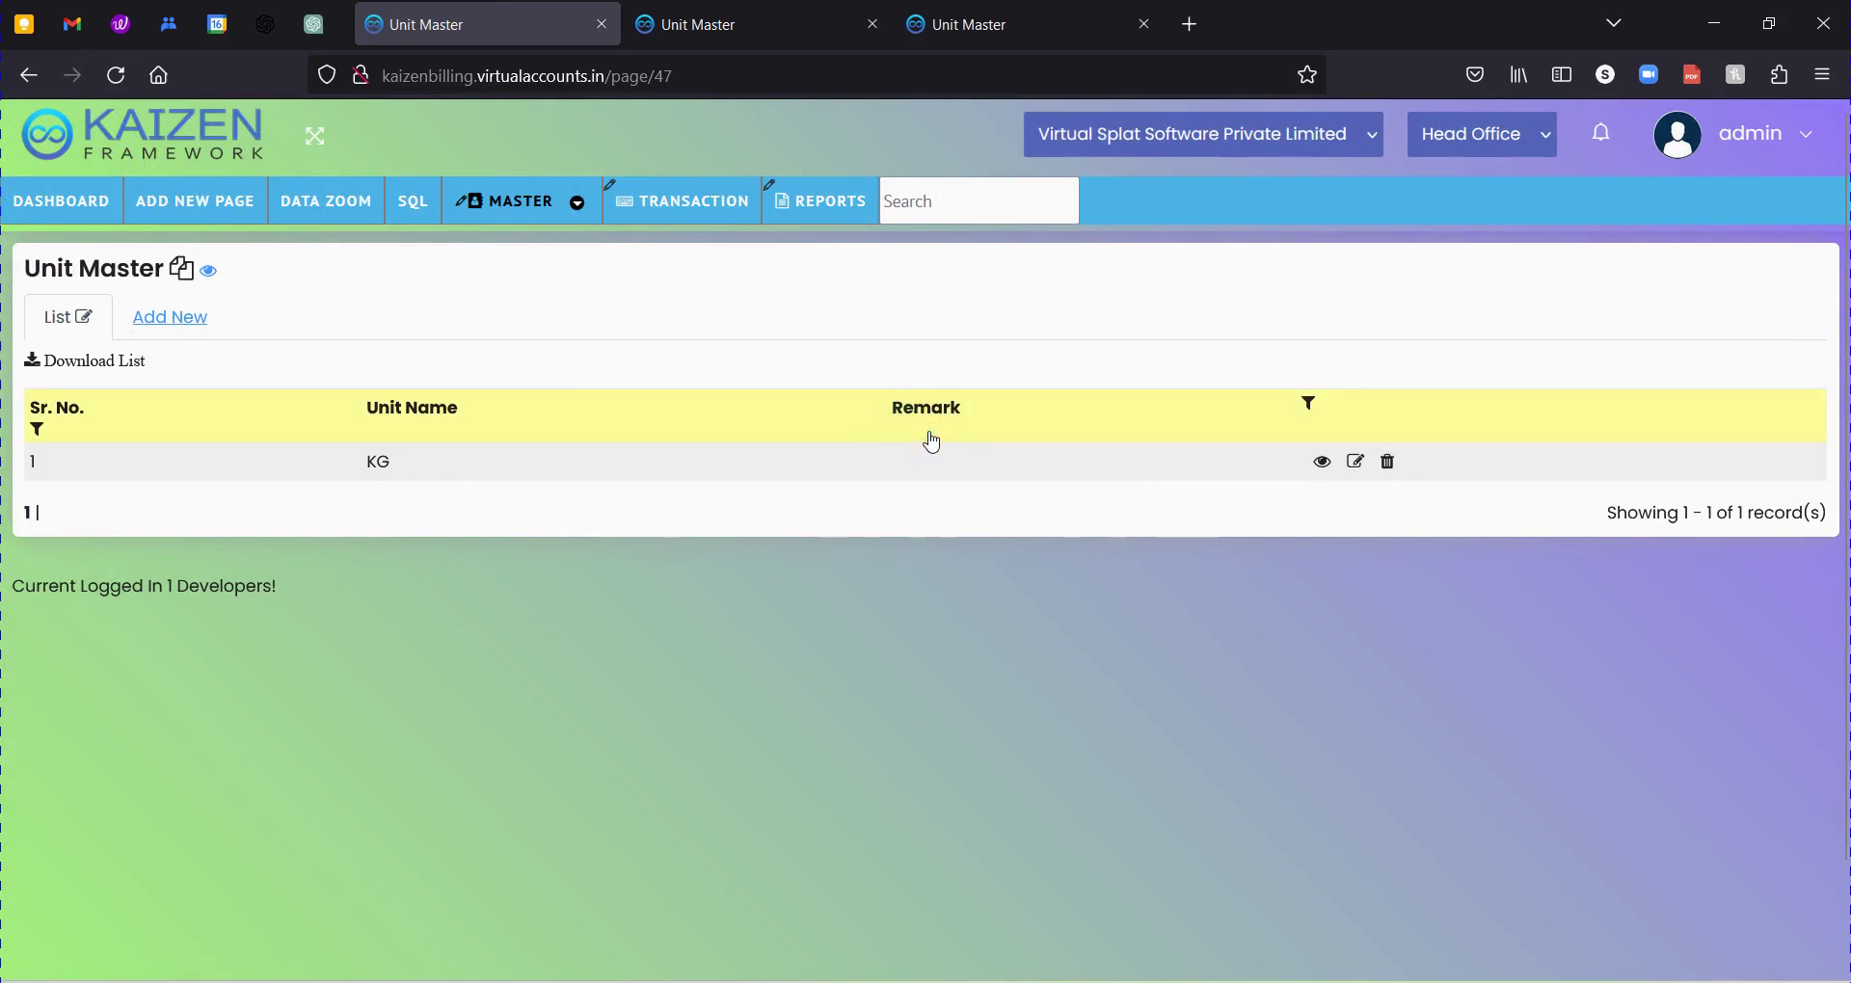
Sort the list by Unit Name, toggle the Unit Name search row, and check the Add New form.
{"action": "left_click", "coordinate": [413, 409]}
{"action": "left_click", "coordinate": [1308, 403]}
{"action": "left_click", "coordinate": [1106, 464]}
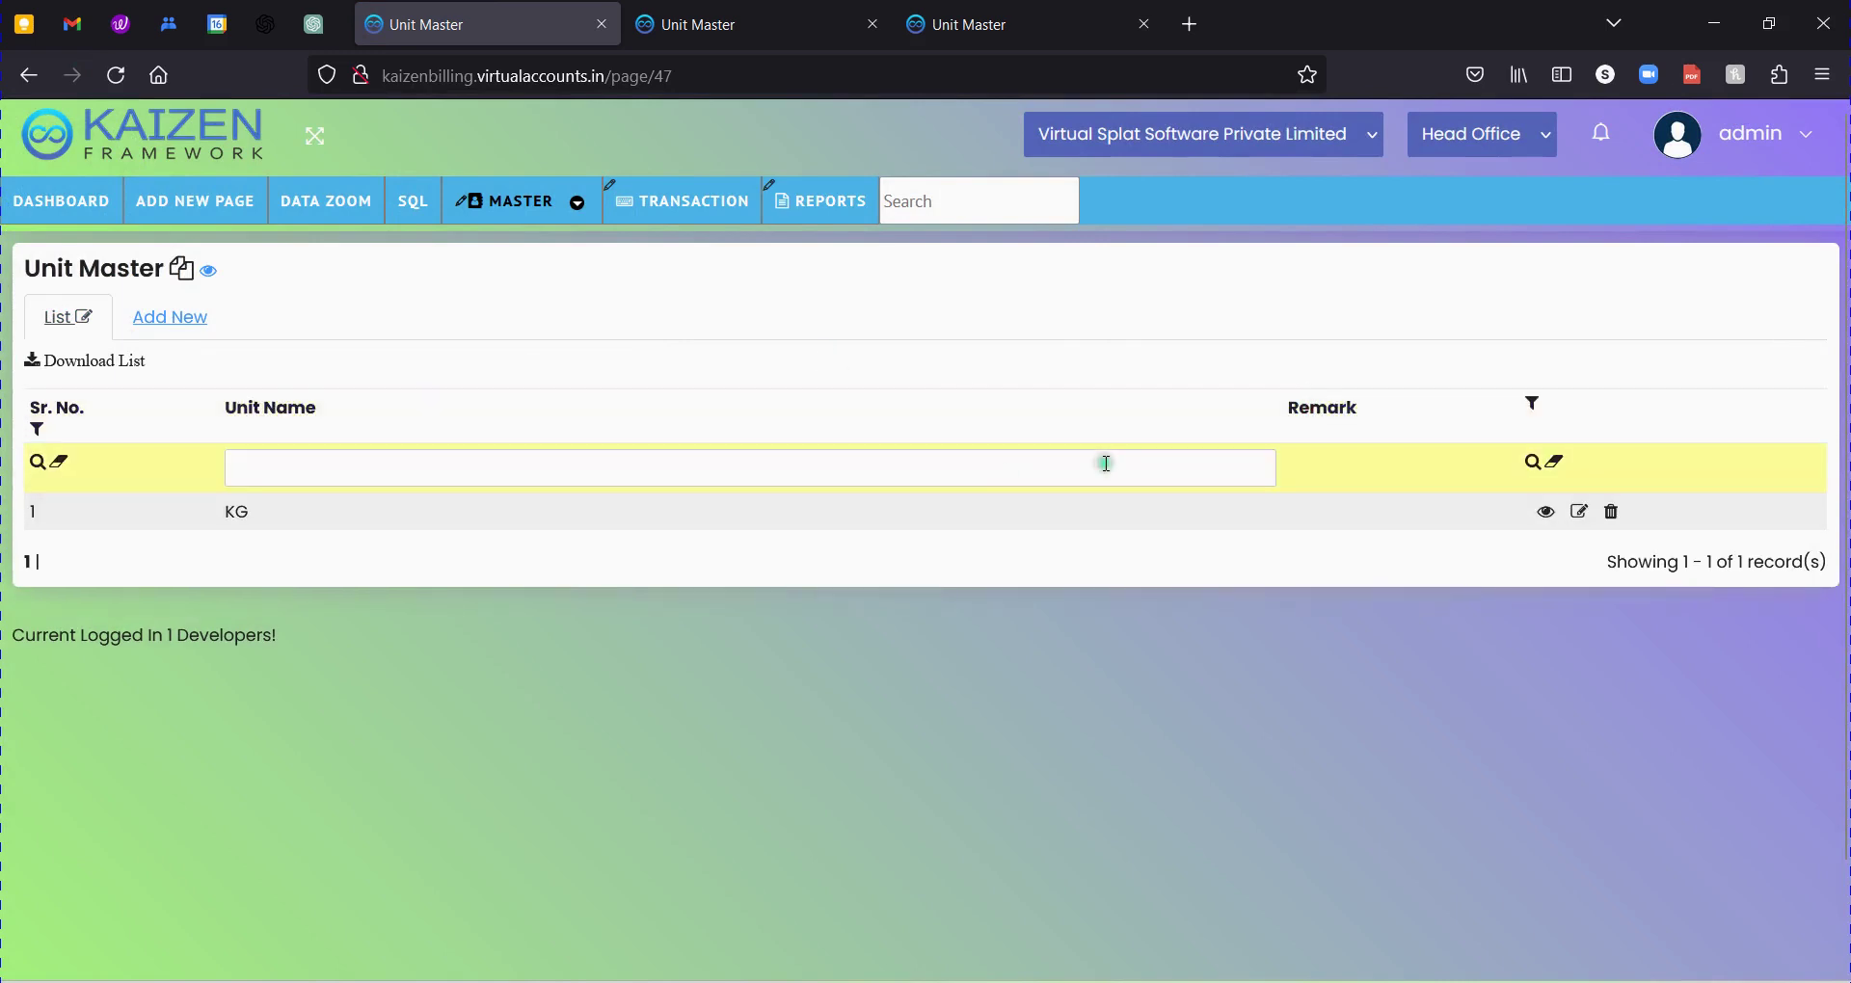
{"action": "left_click", "coordinate": [1532, 403]}
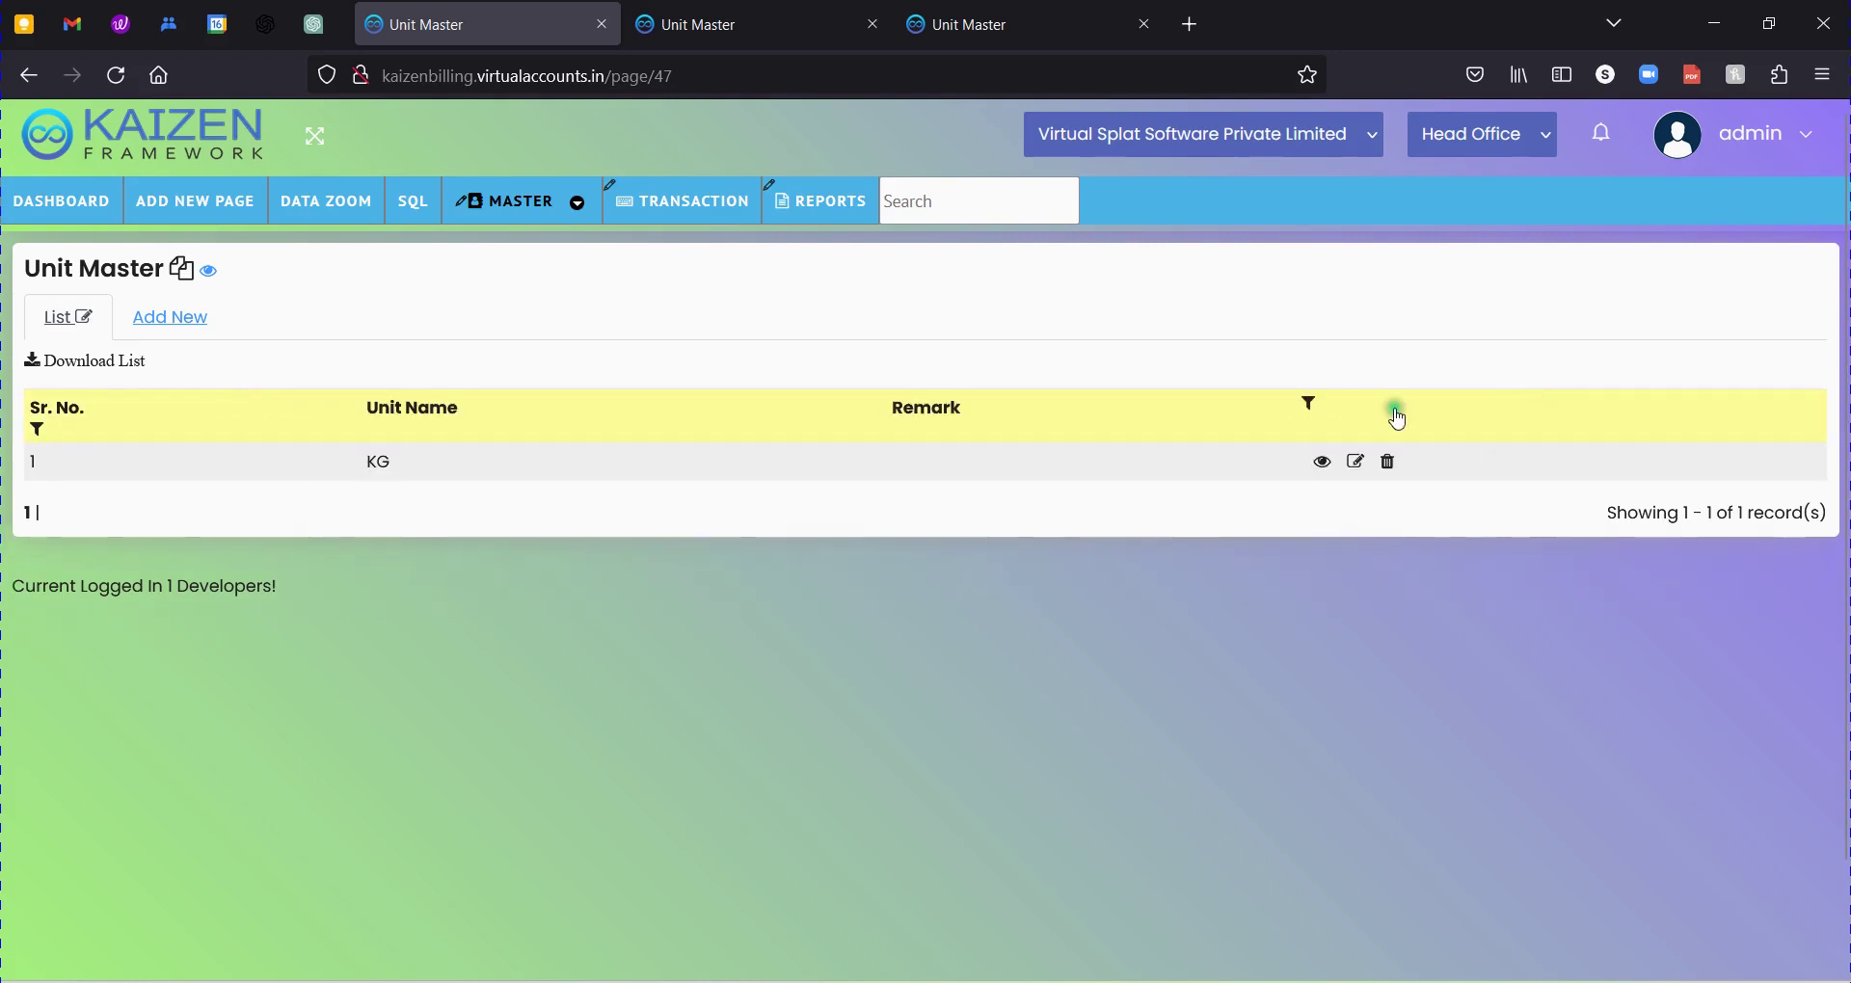
{"action": "left_click", "coordinate": [1309, 406]}
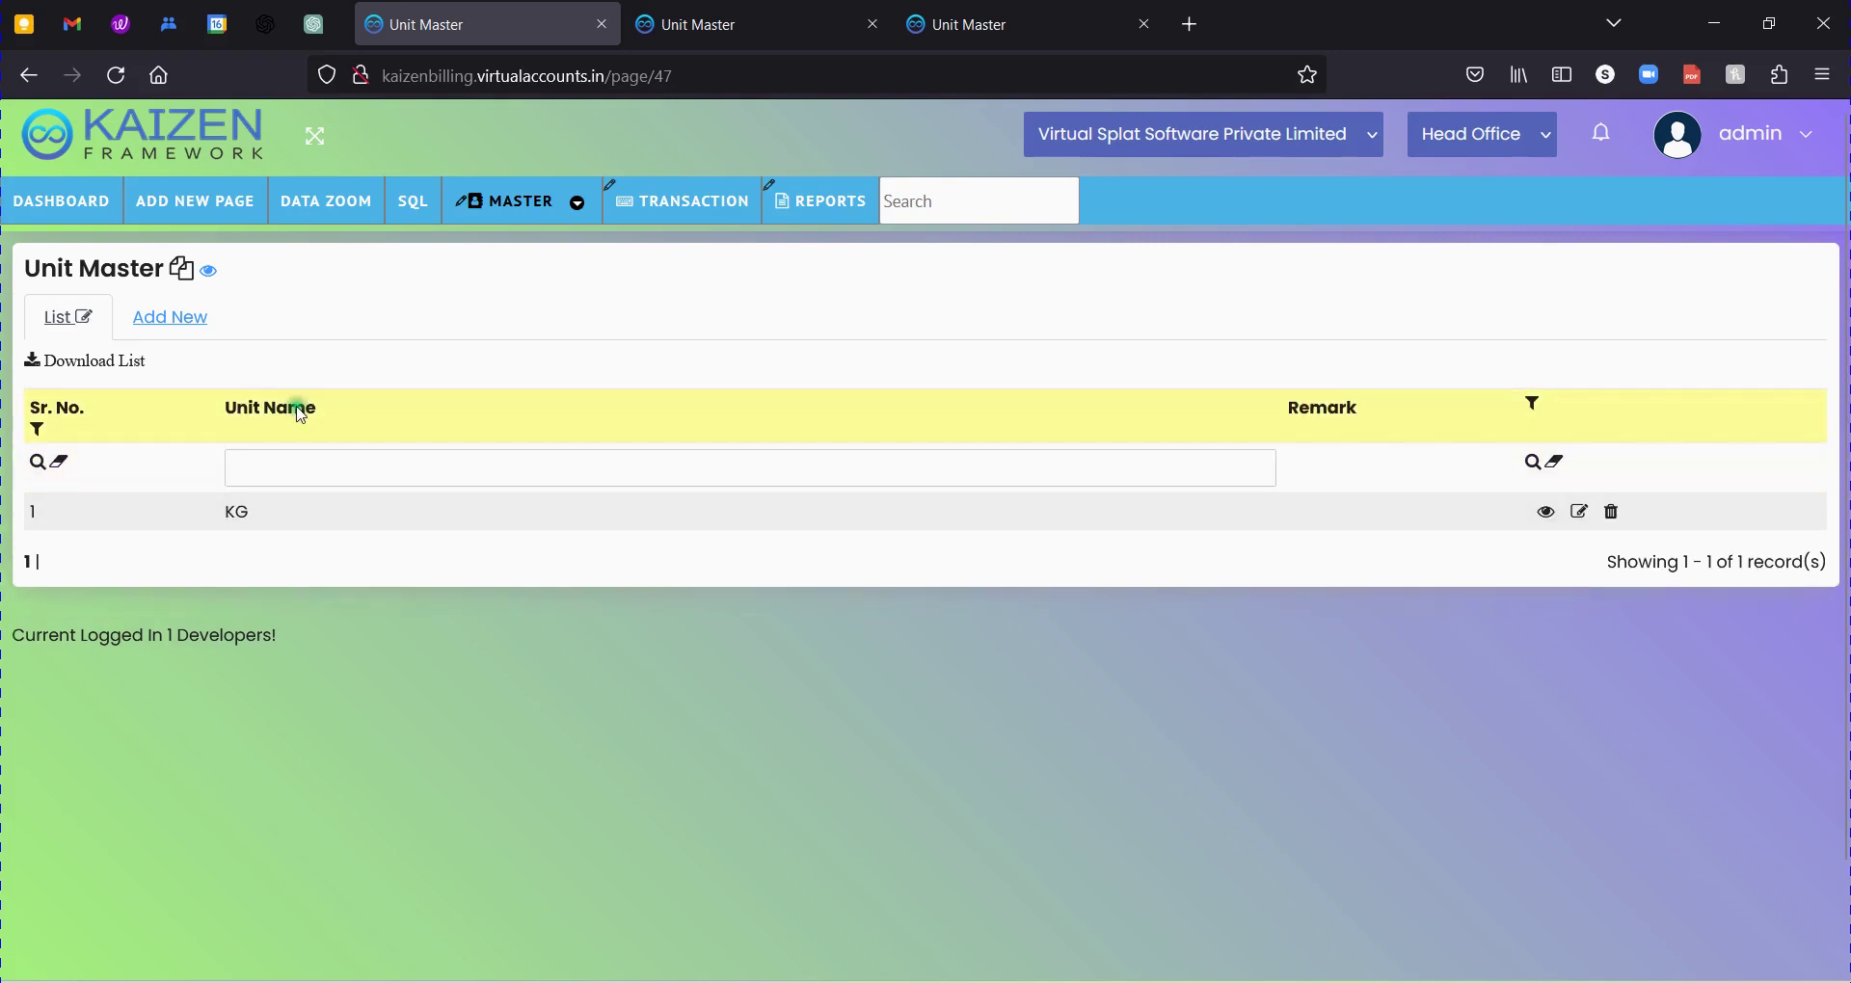
{"action": "left_click", "coordinate": [151, 320]}
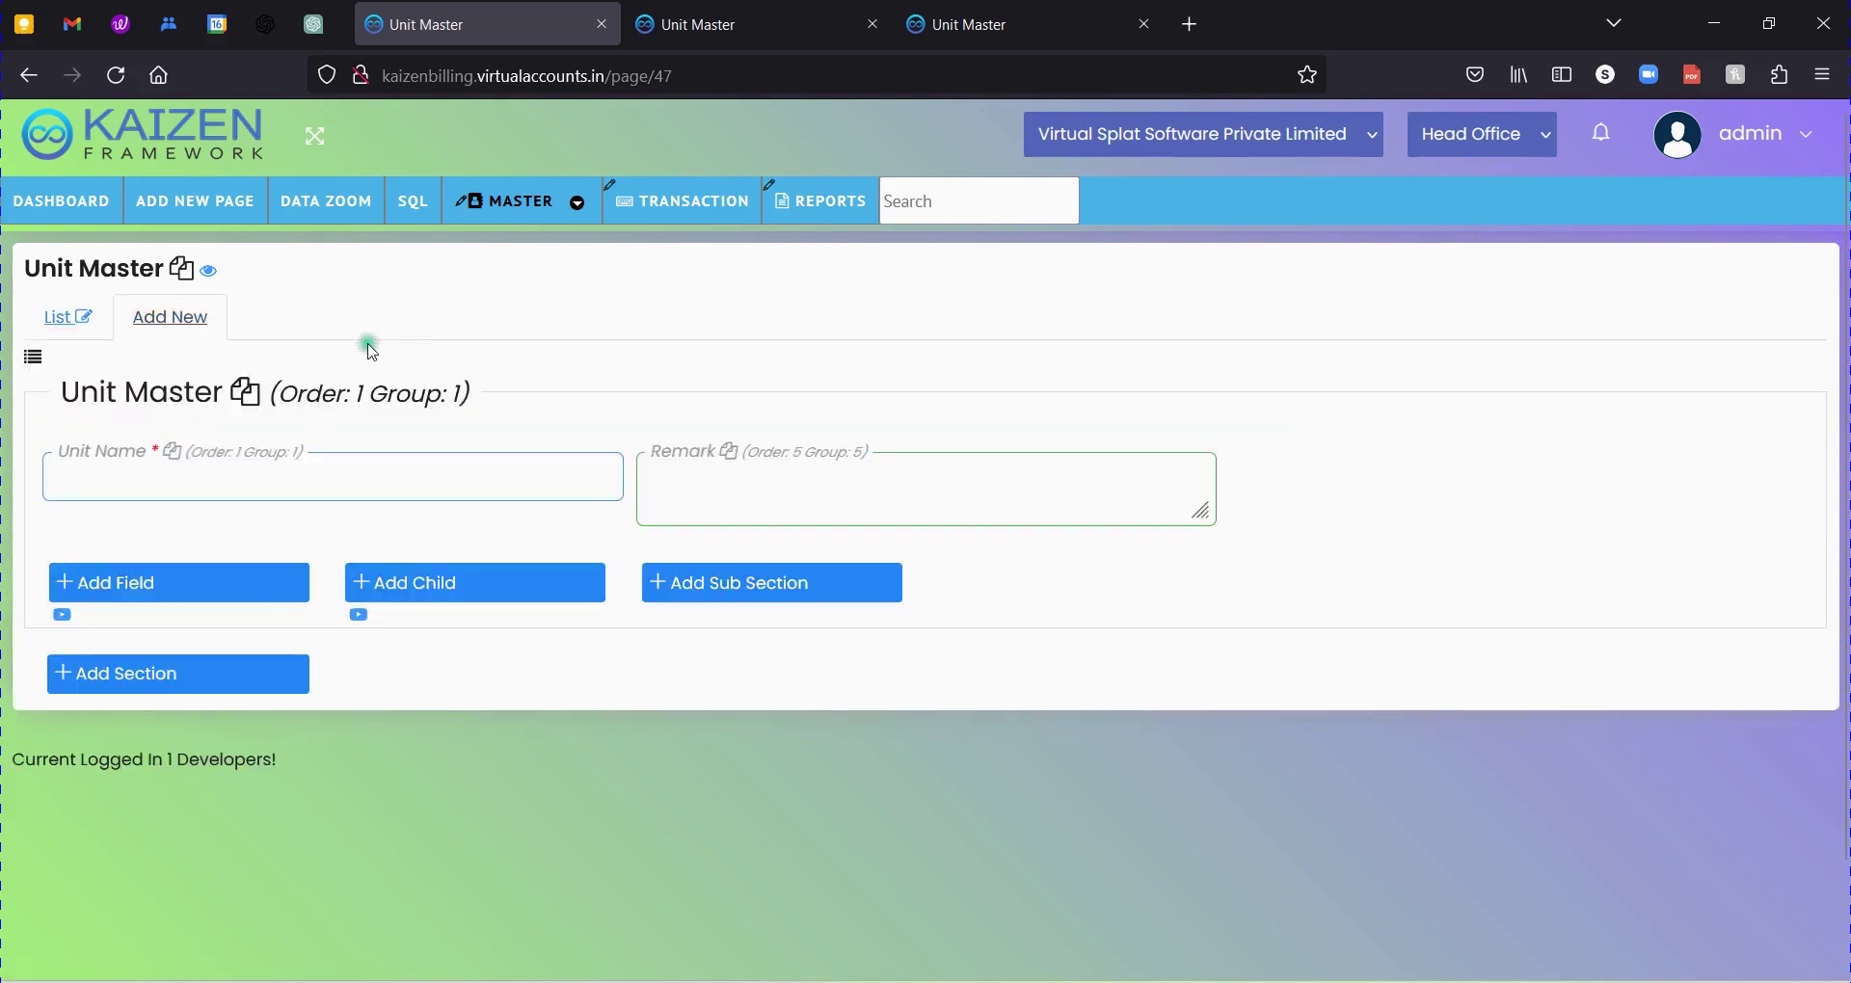
{"action": "left_click", "coordinate": [40, 333]}
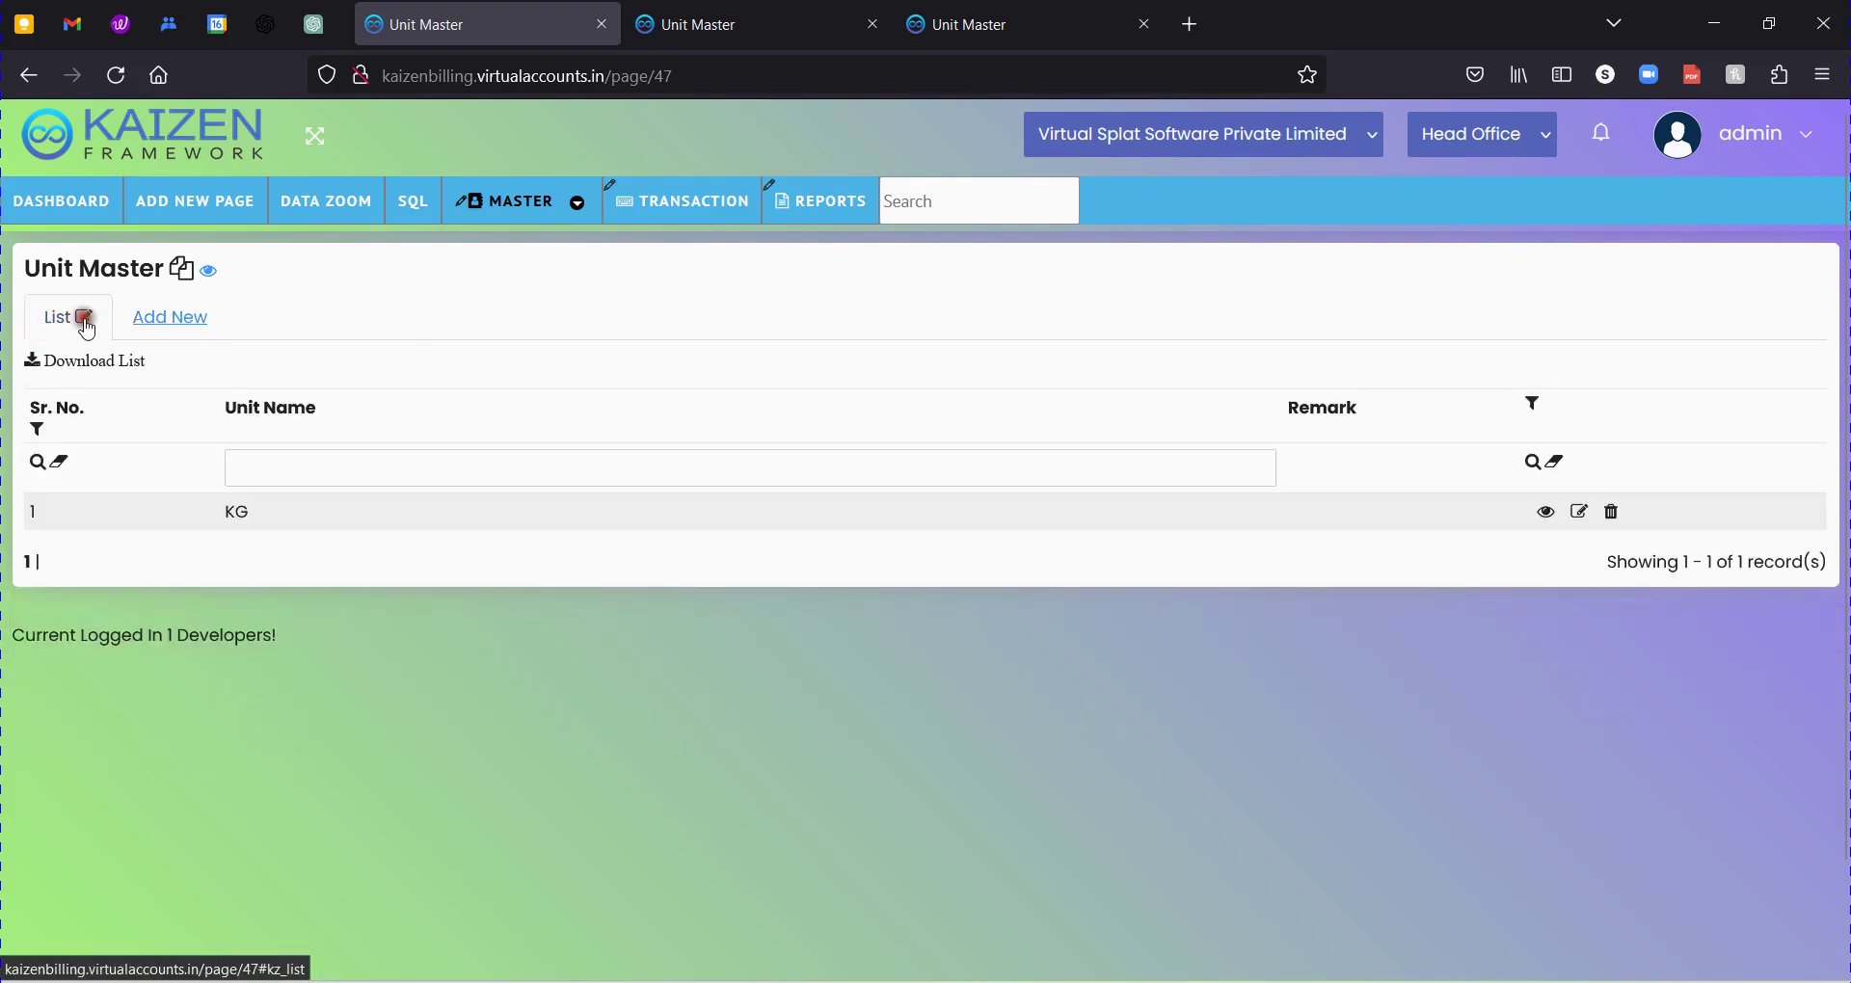
Tick Show Search for the Remark column and submit the list settings.
{"action": "left_click", "coordinate": [84, 316]}
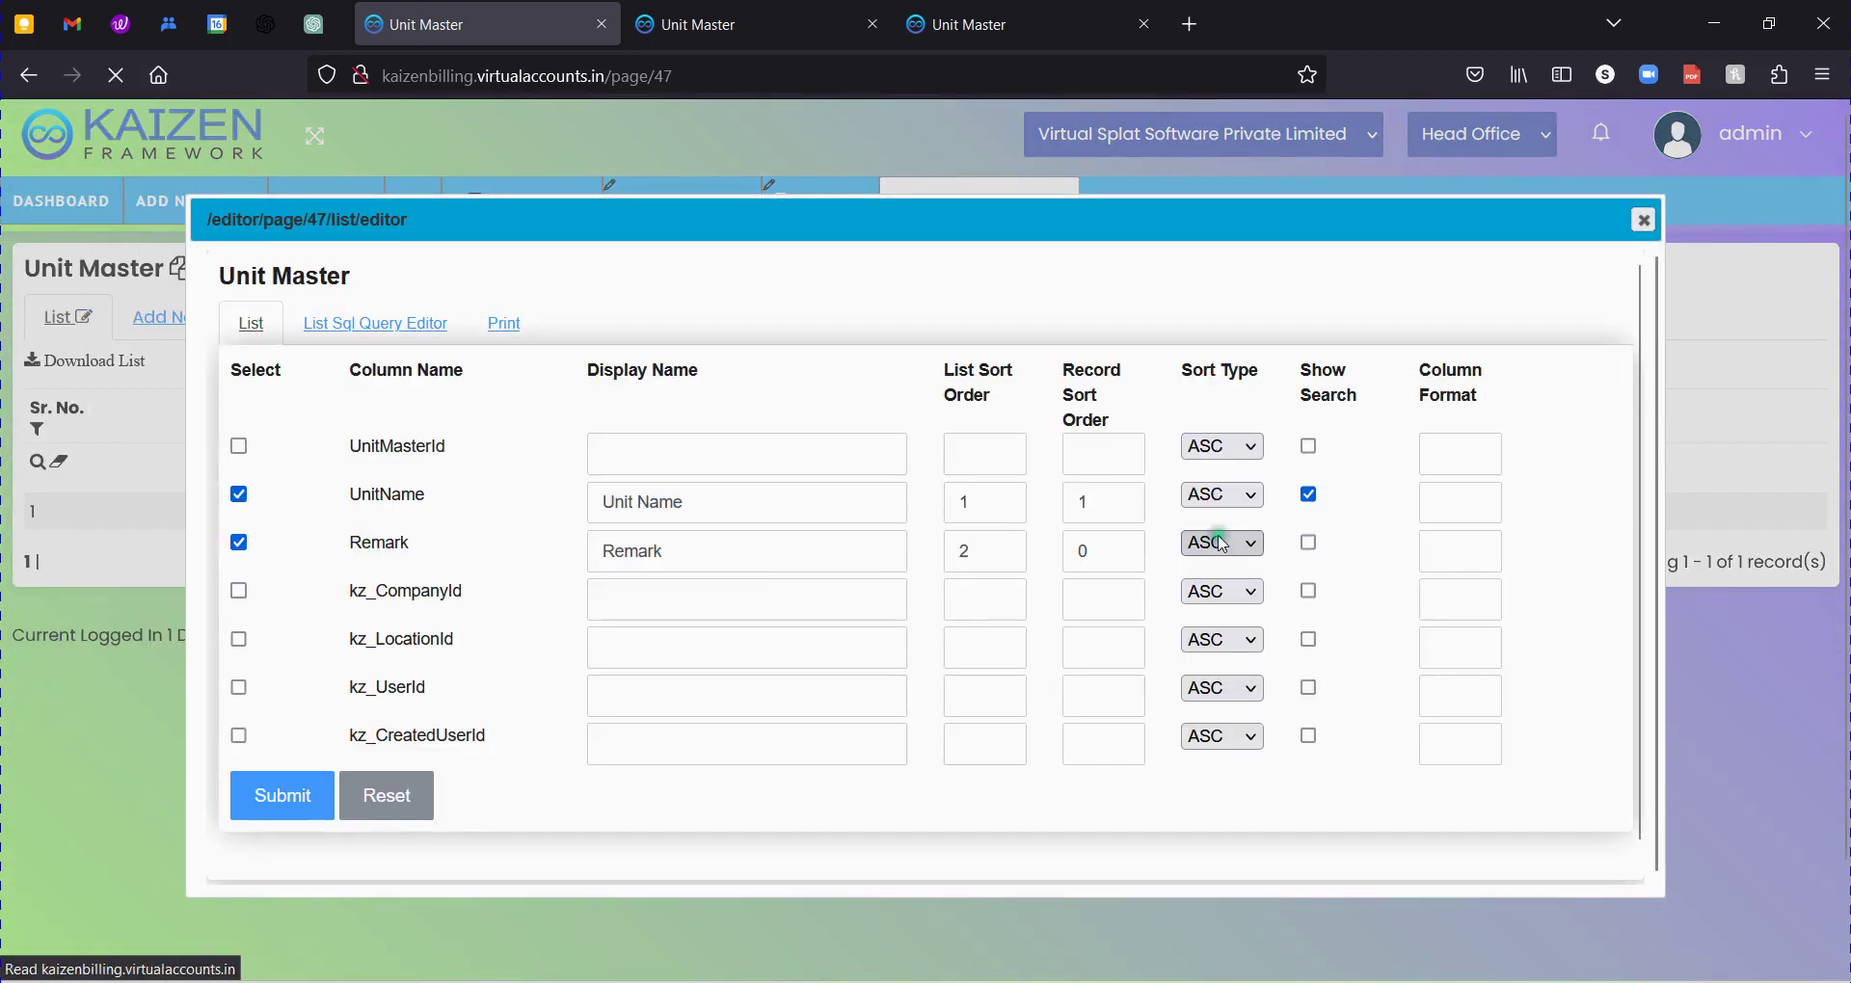
{"action": "left_click", "coordinate": [1308, 543]}
{"action": "left_click", "coordinate": [280, 800]}
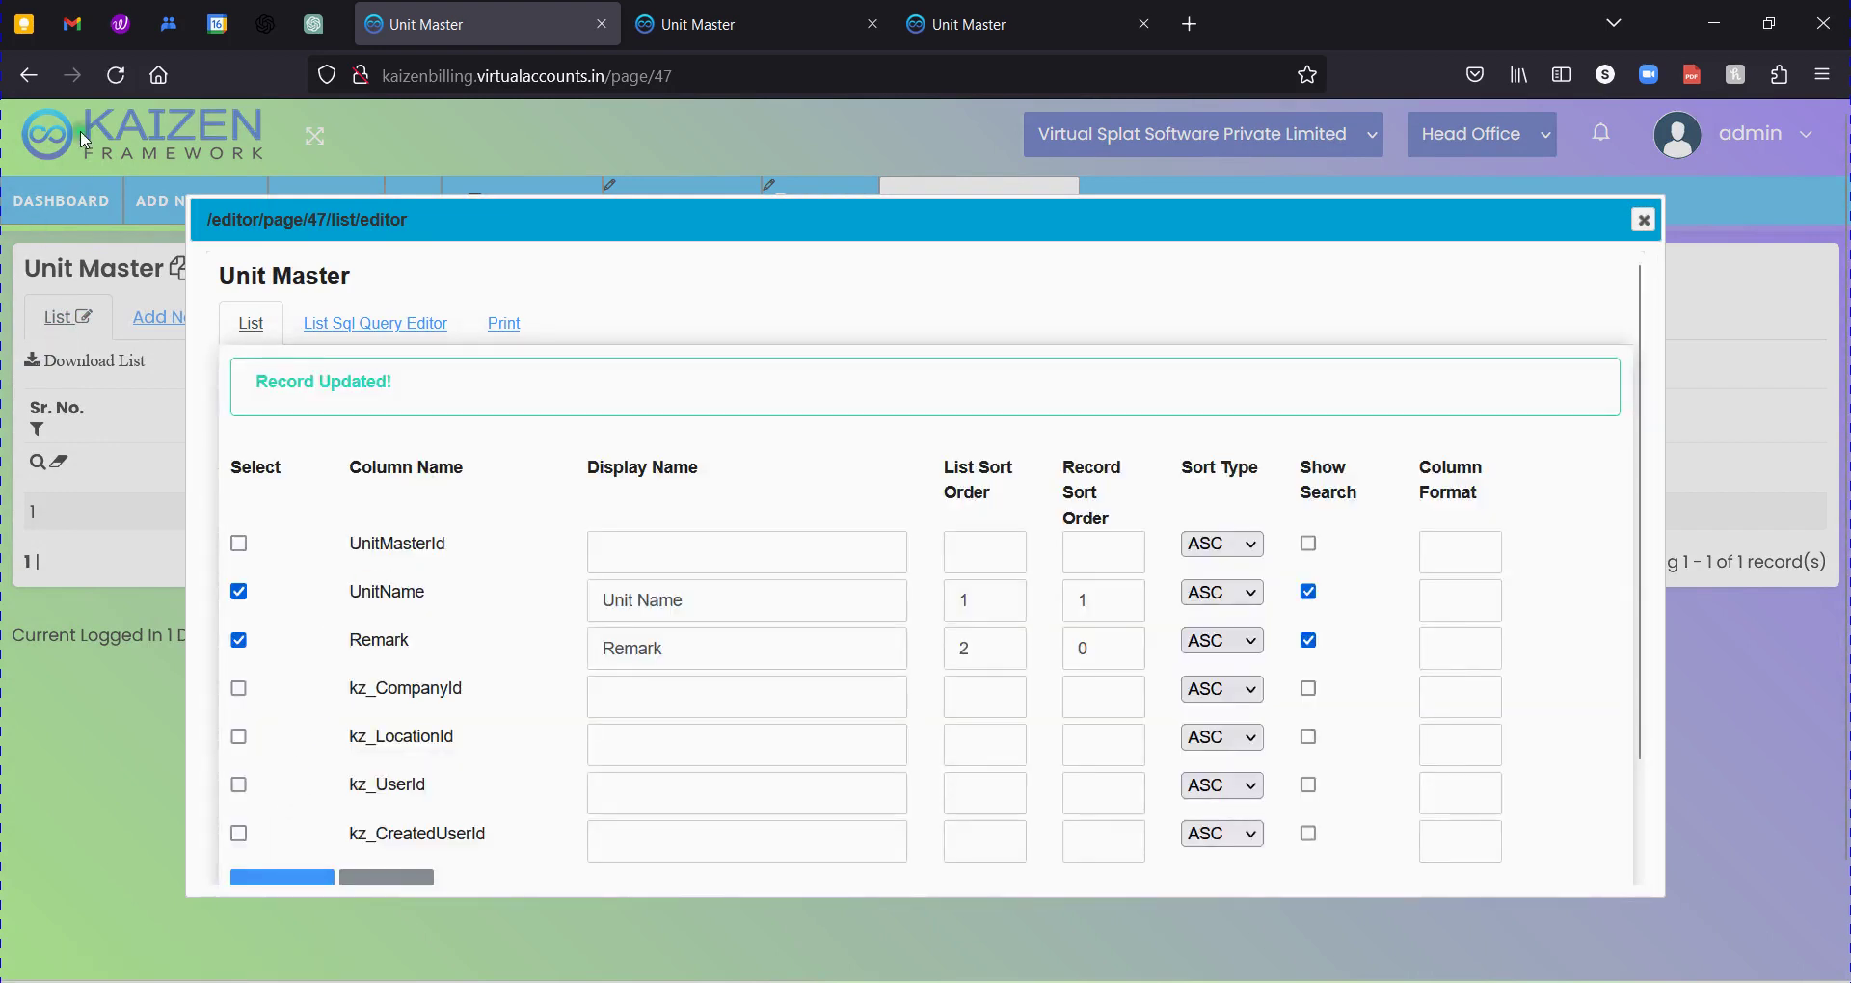
Reload the list to confirm the Remark search box, then open the preview's Add New form.
{"action": "left_click", "coordinate": [116, 77]}
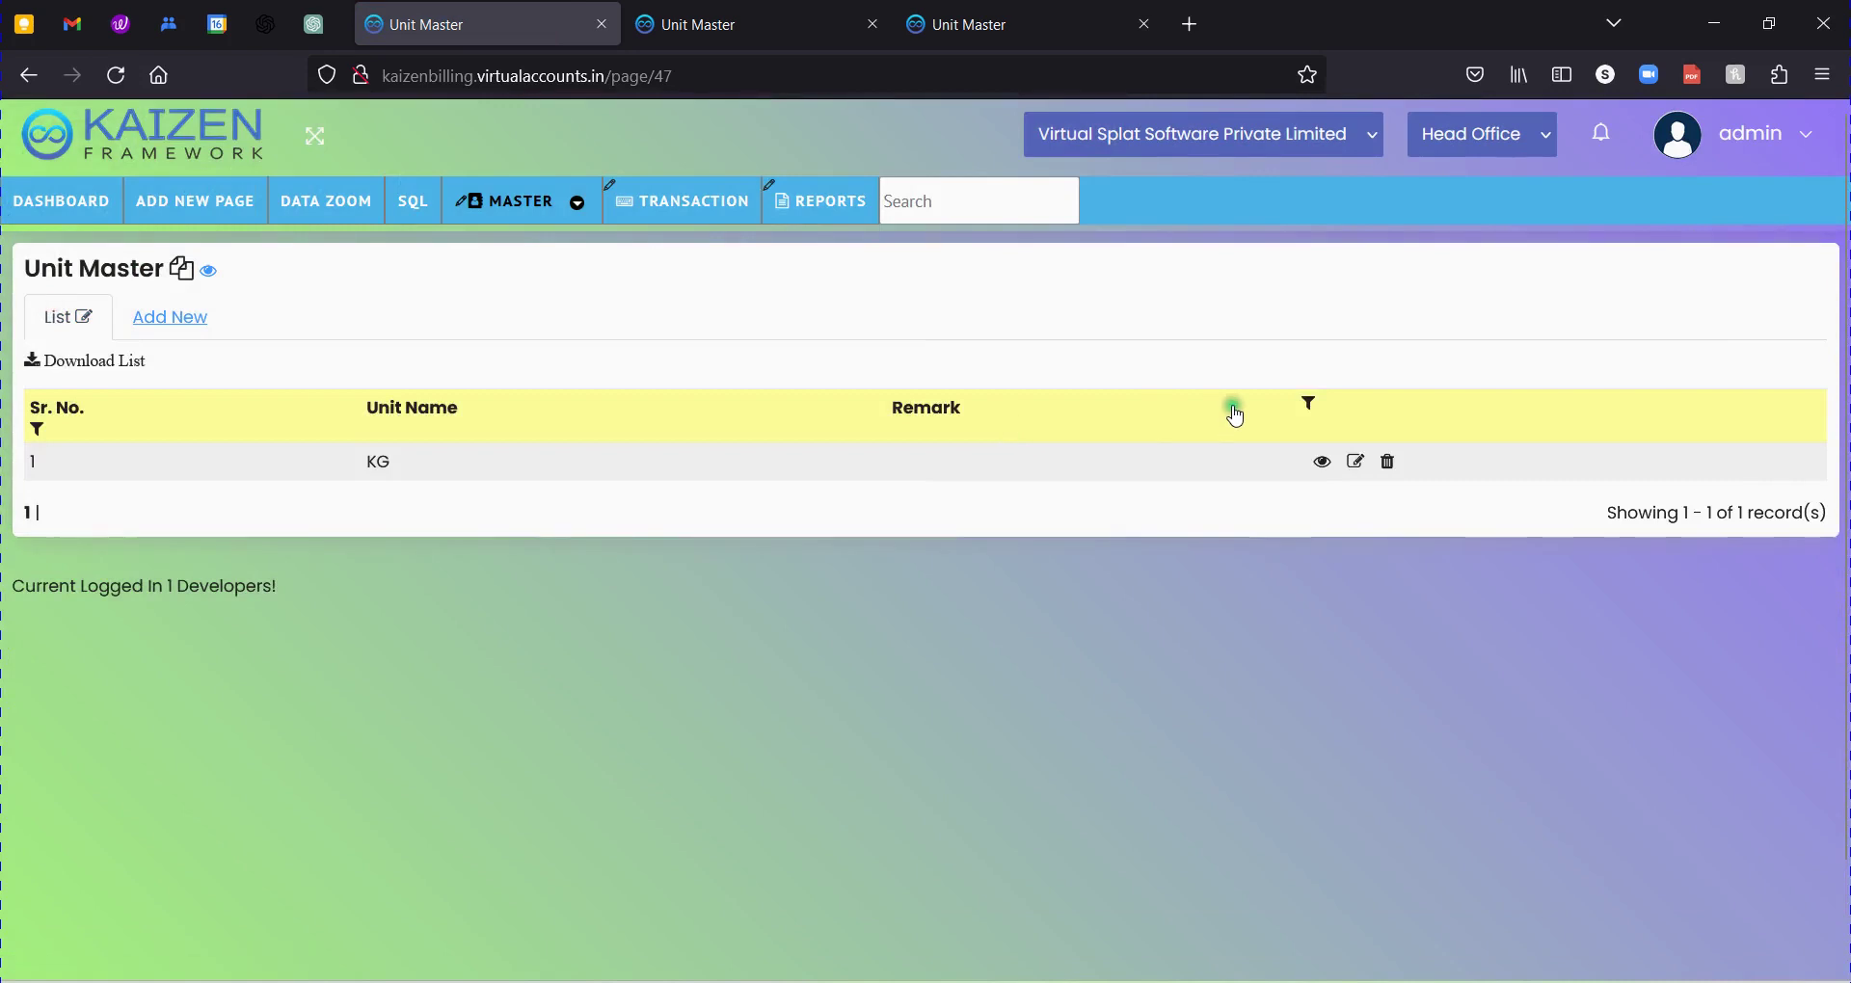
{"action": "left_click", "coordinate": [1309, 403]}
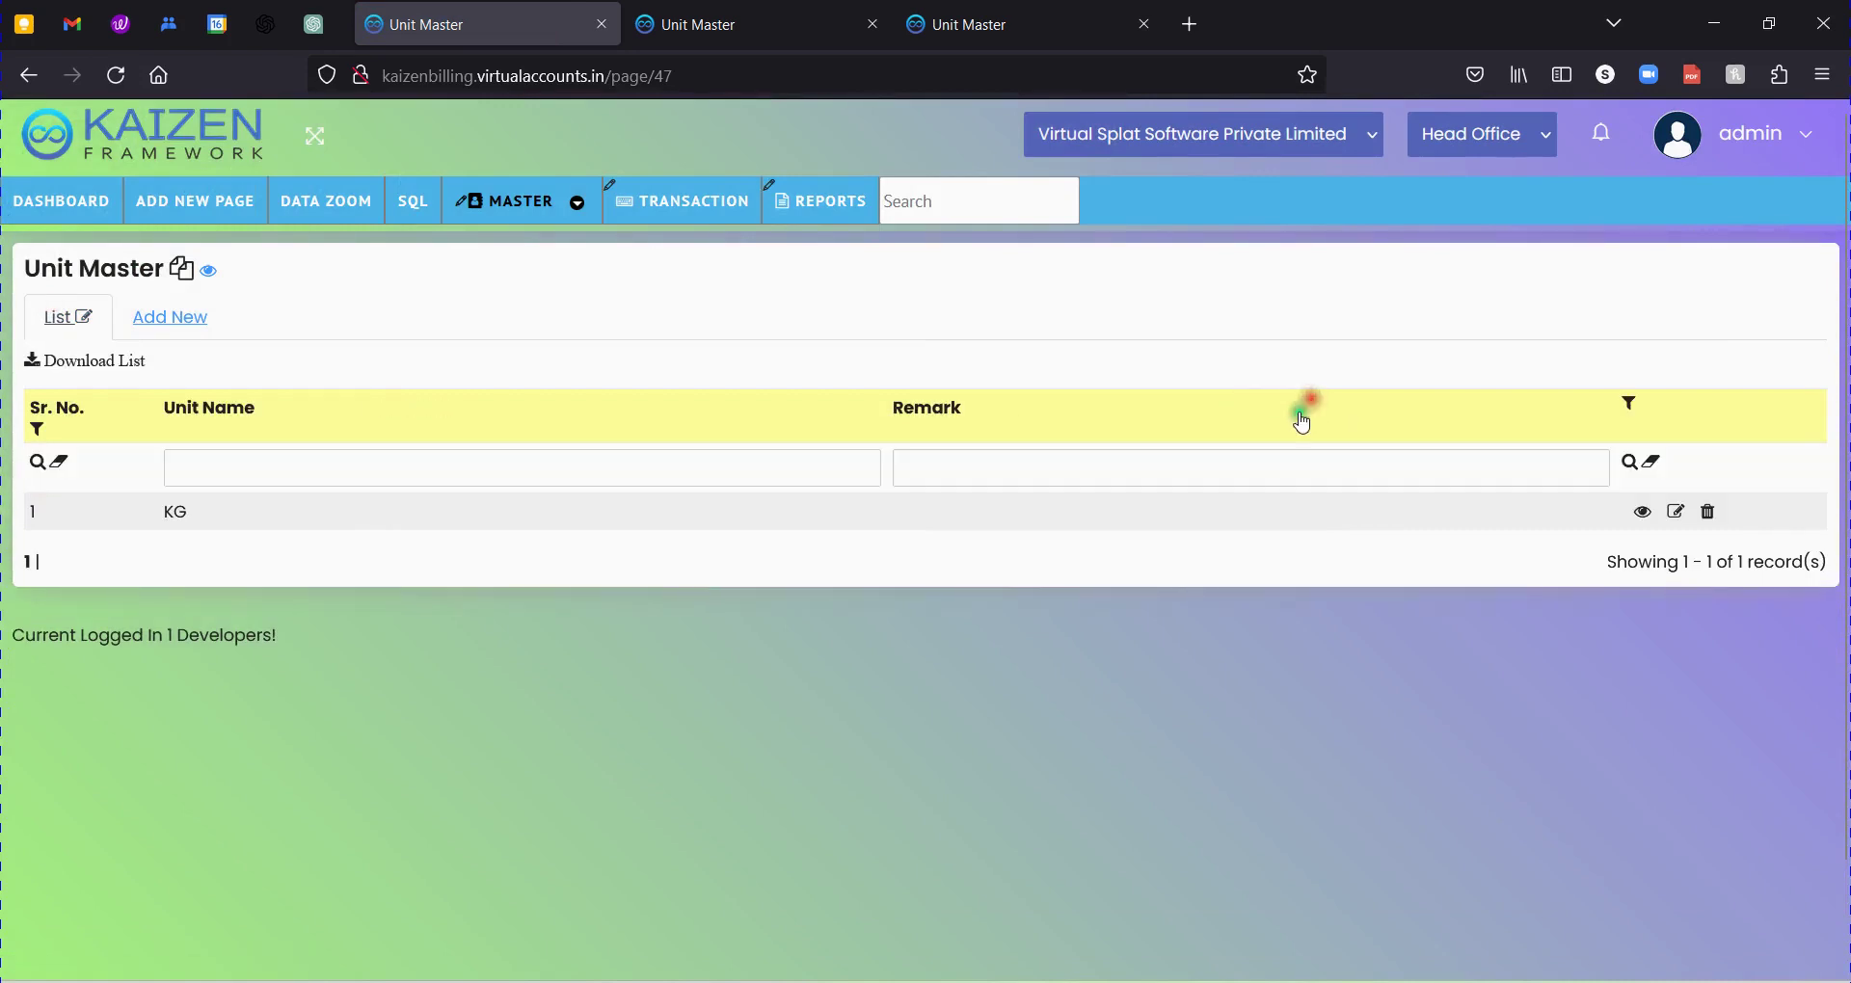
{"action": "left_click", "coordinate": [969, 471]}
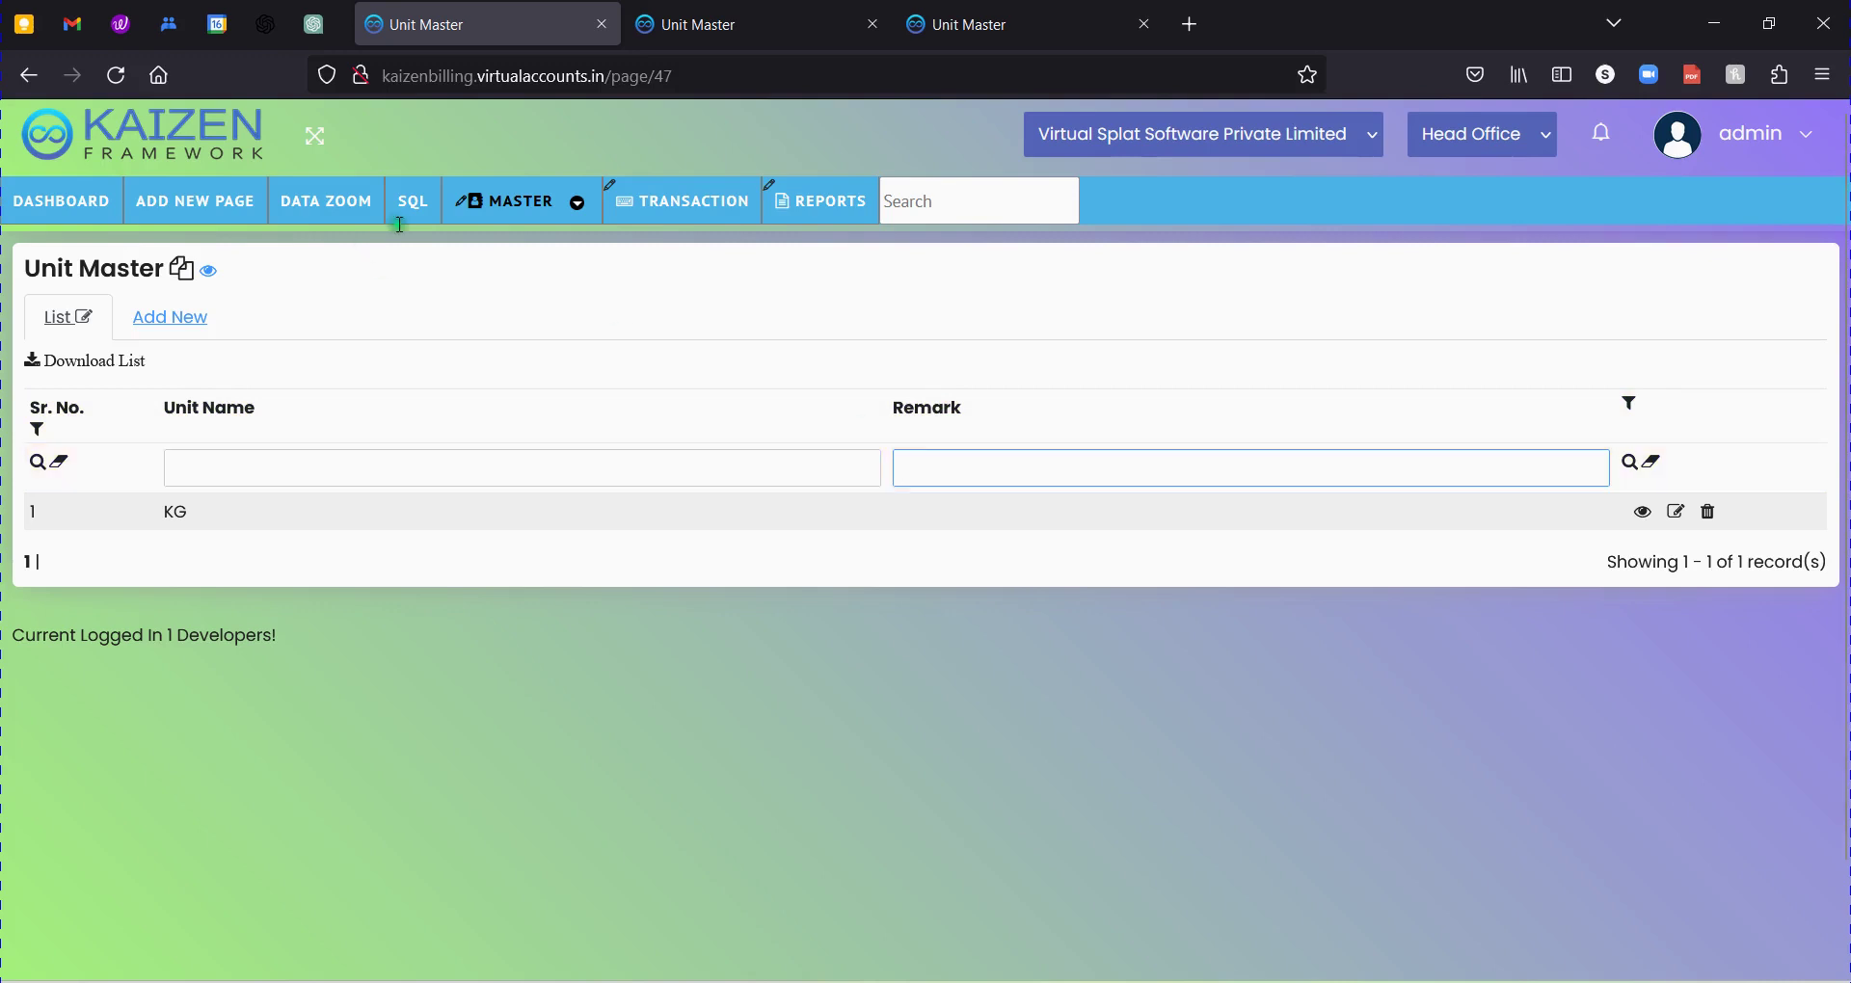
{"action": "left_click", "coordinate": [767, 23]}
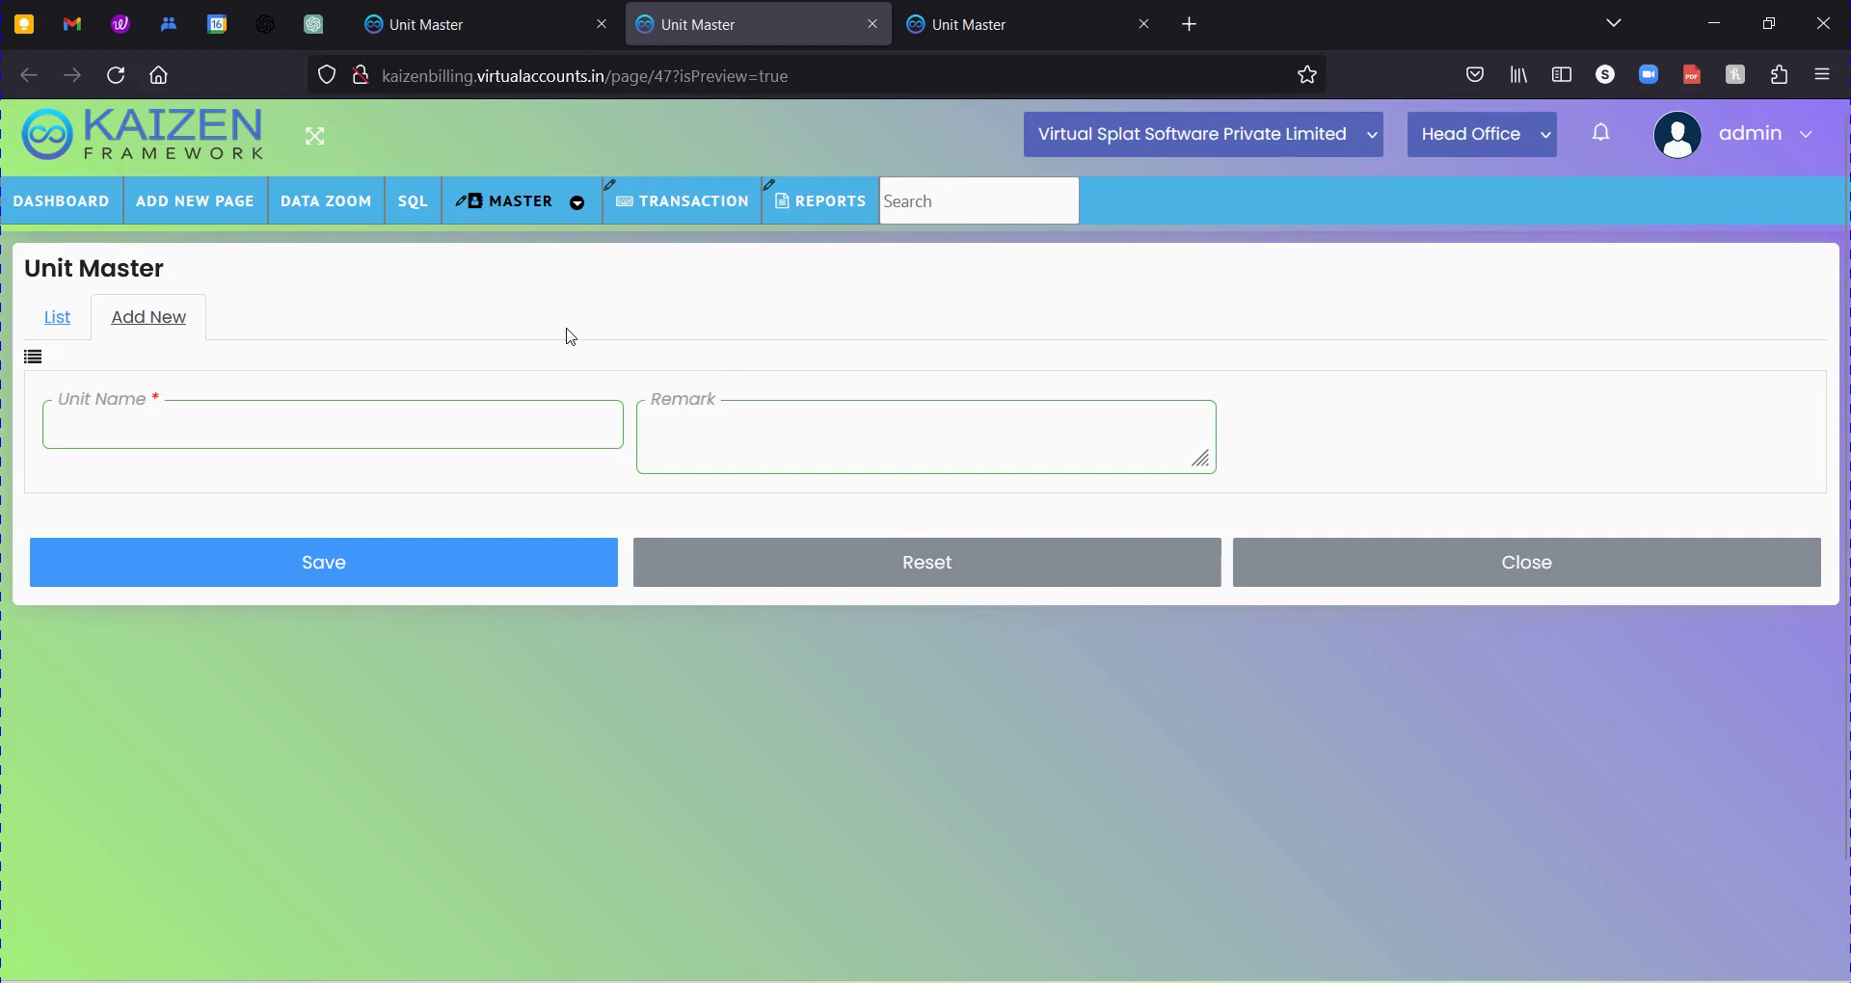
{"action": "left_click", "coordinate": [378, 329]}
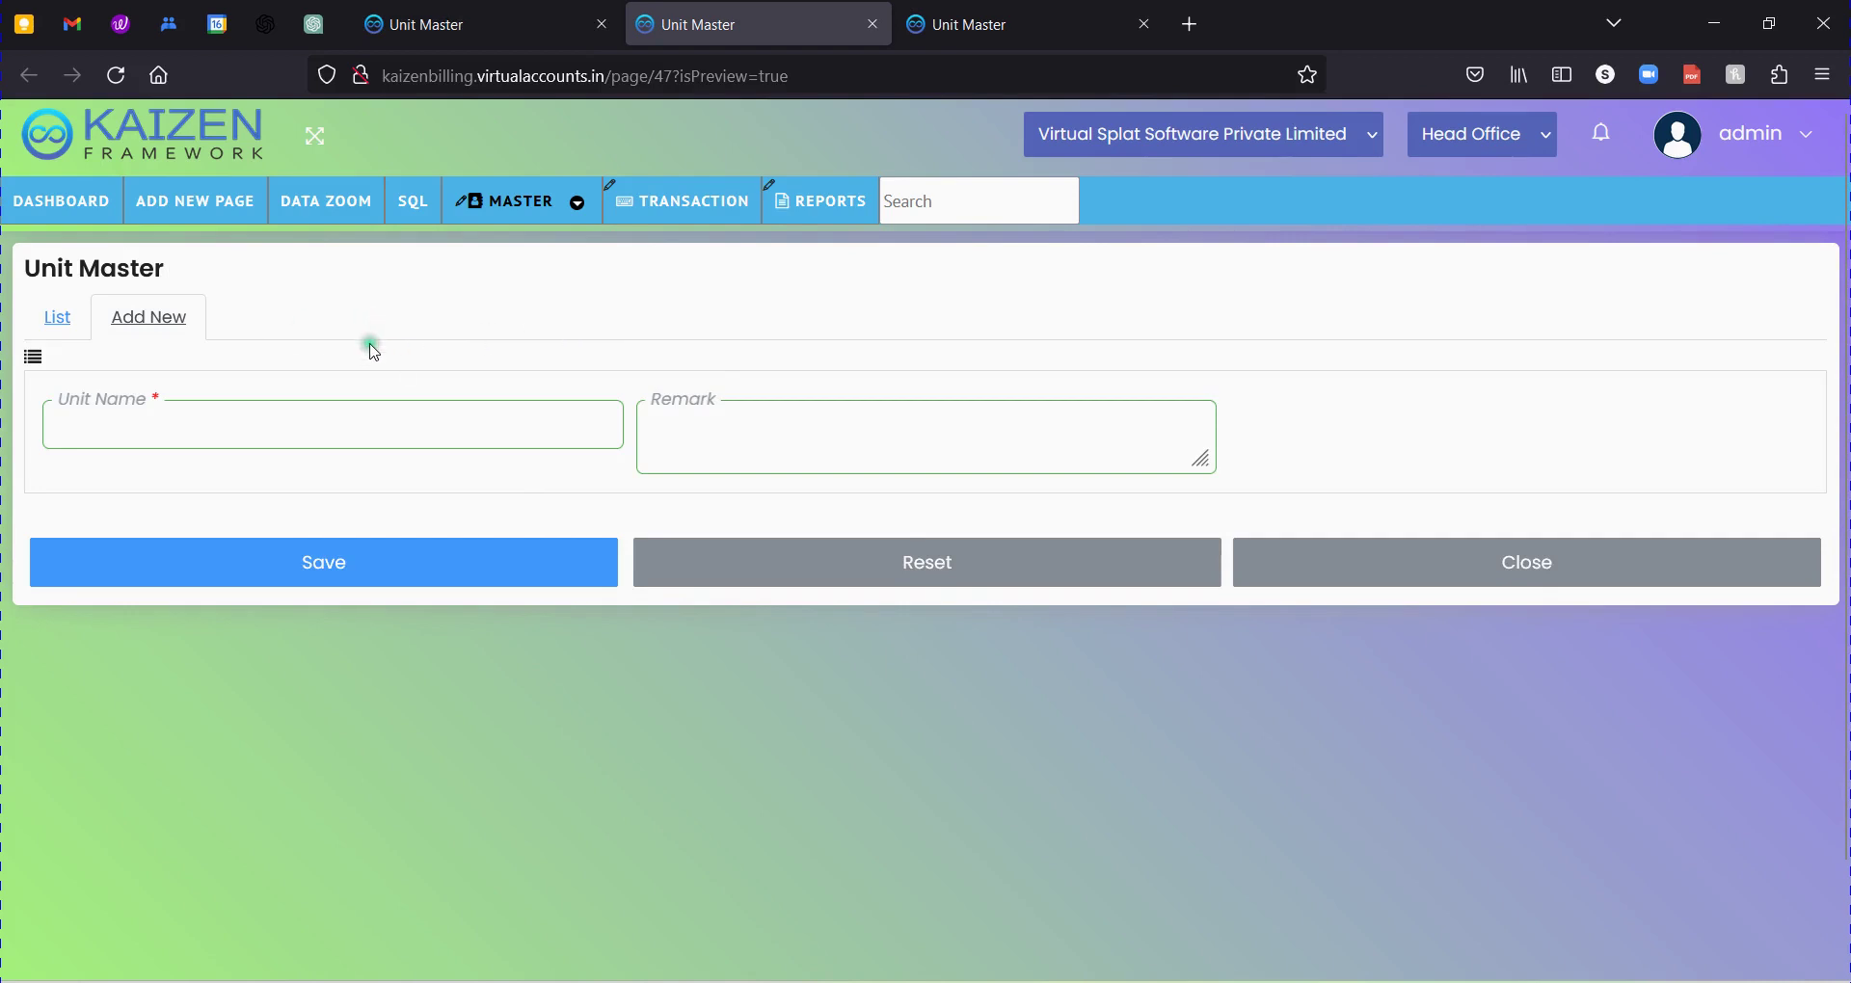